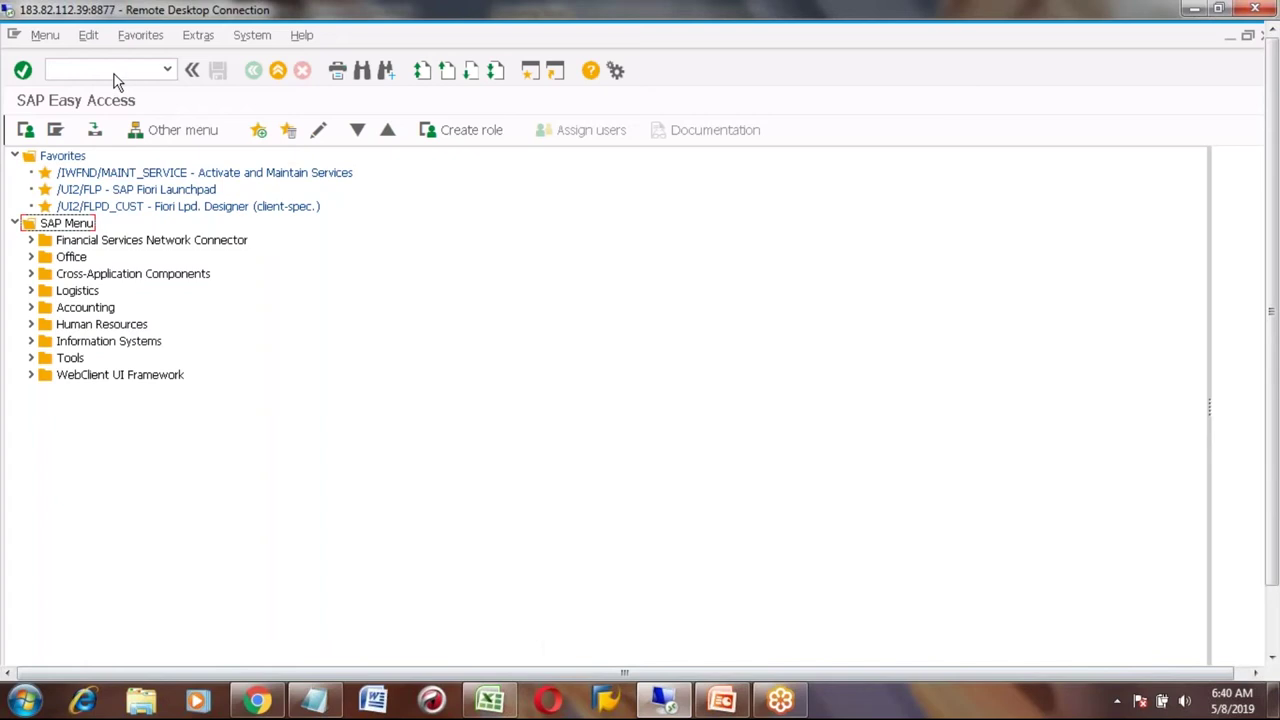
- Open production supply area maintenance for plant 7777 and start a new entry
{"action": "type", "text": "/nsq"}
{"action": "key", "text": "Return"}
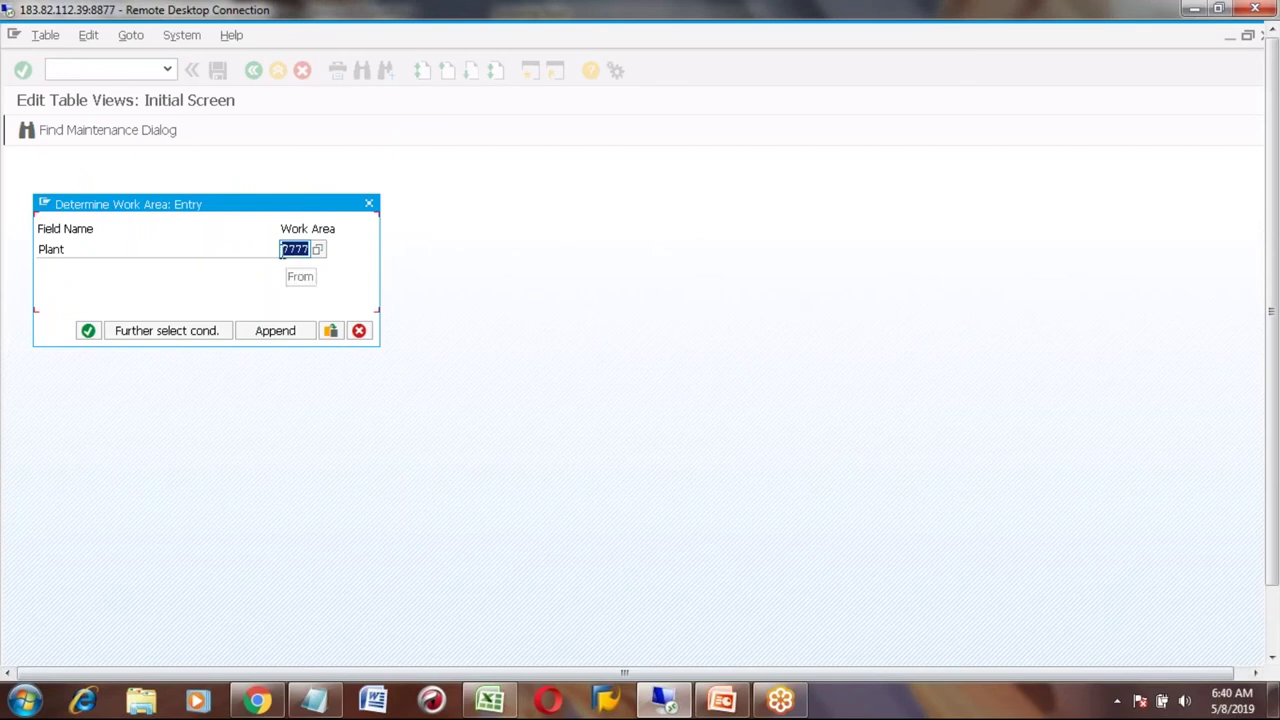
{"action": "left_click", "coordinate": [89, 332]}
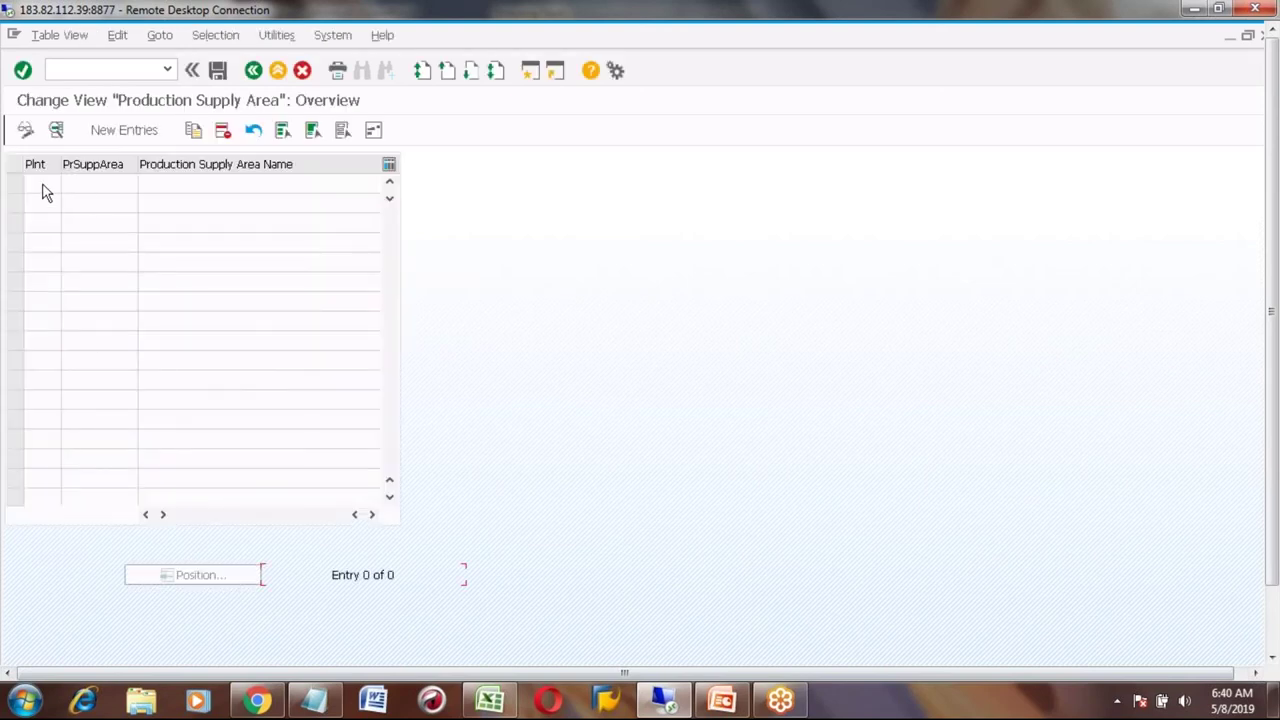
{"action": "left_click", "coordinate": [124, 134]}
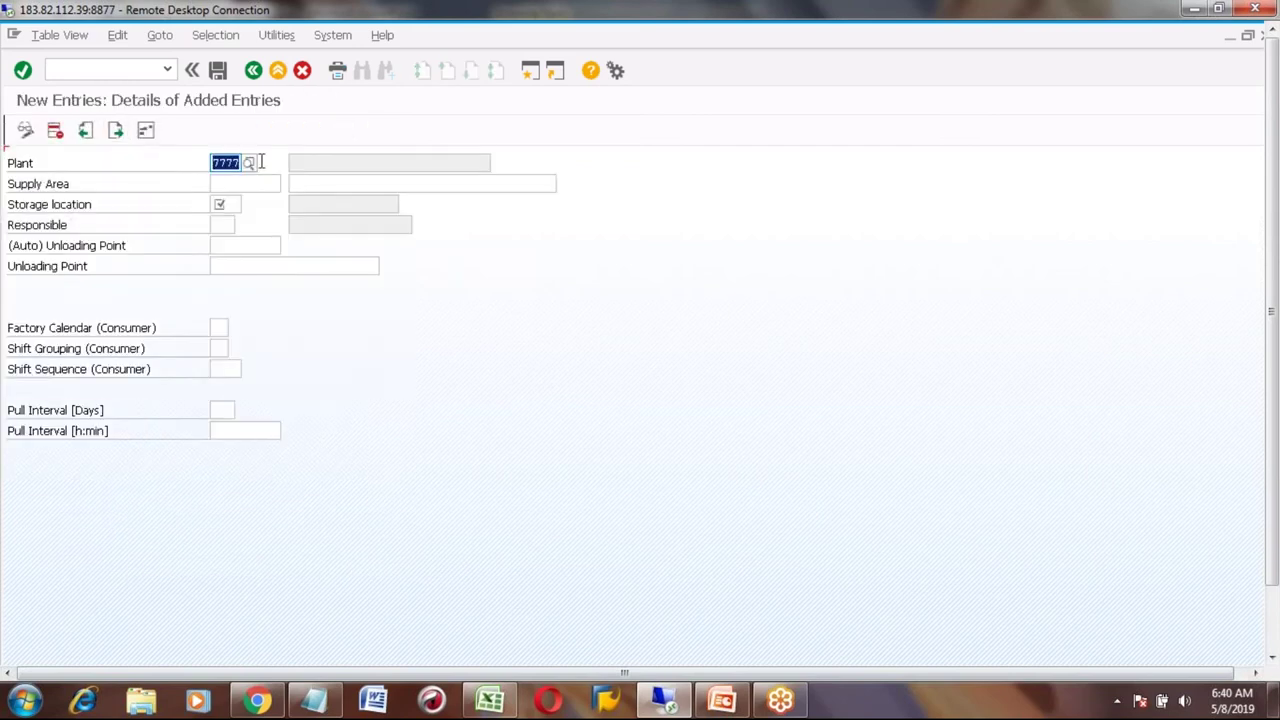
- Enter supply area SA01 with the description "Supply are for Car Raw materials"
{"action": "left_click", "coordinate": [226, 183]}
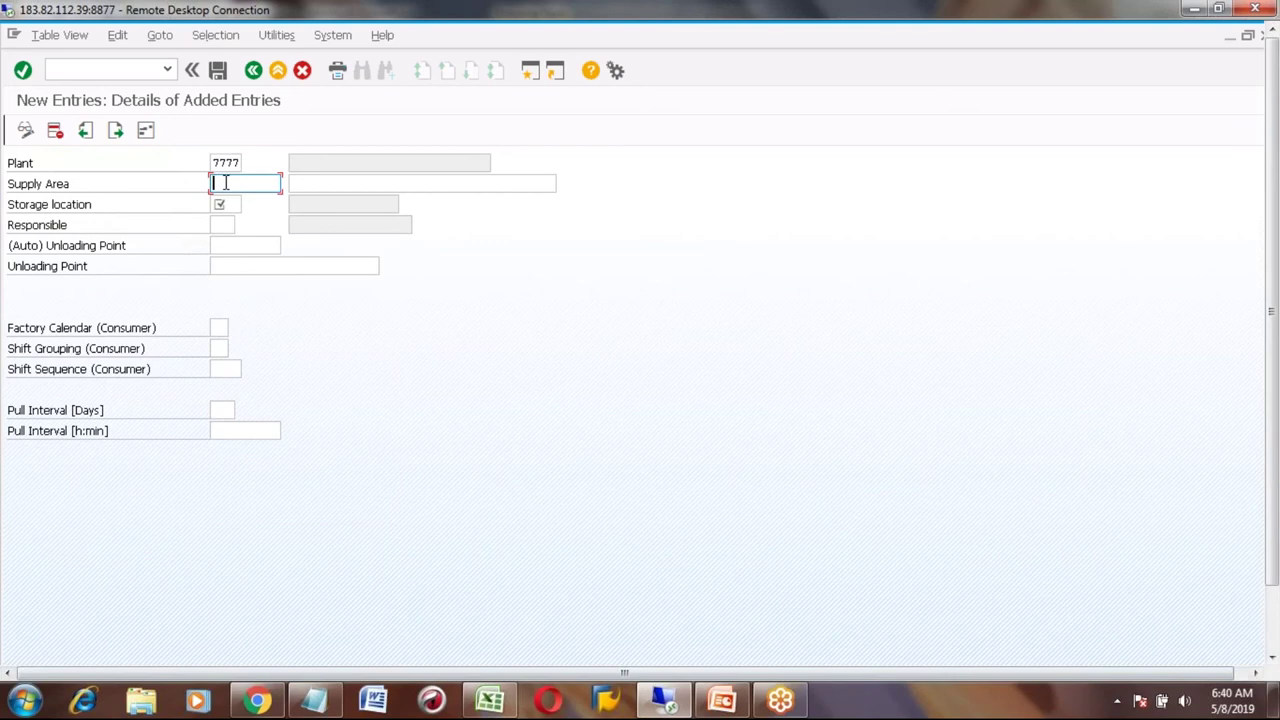
{"action": "type", "text": "SA01"}
{"action": "left_click", "coordinate": [307, 185]}
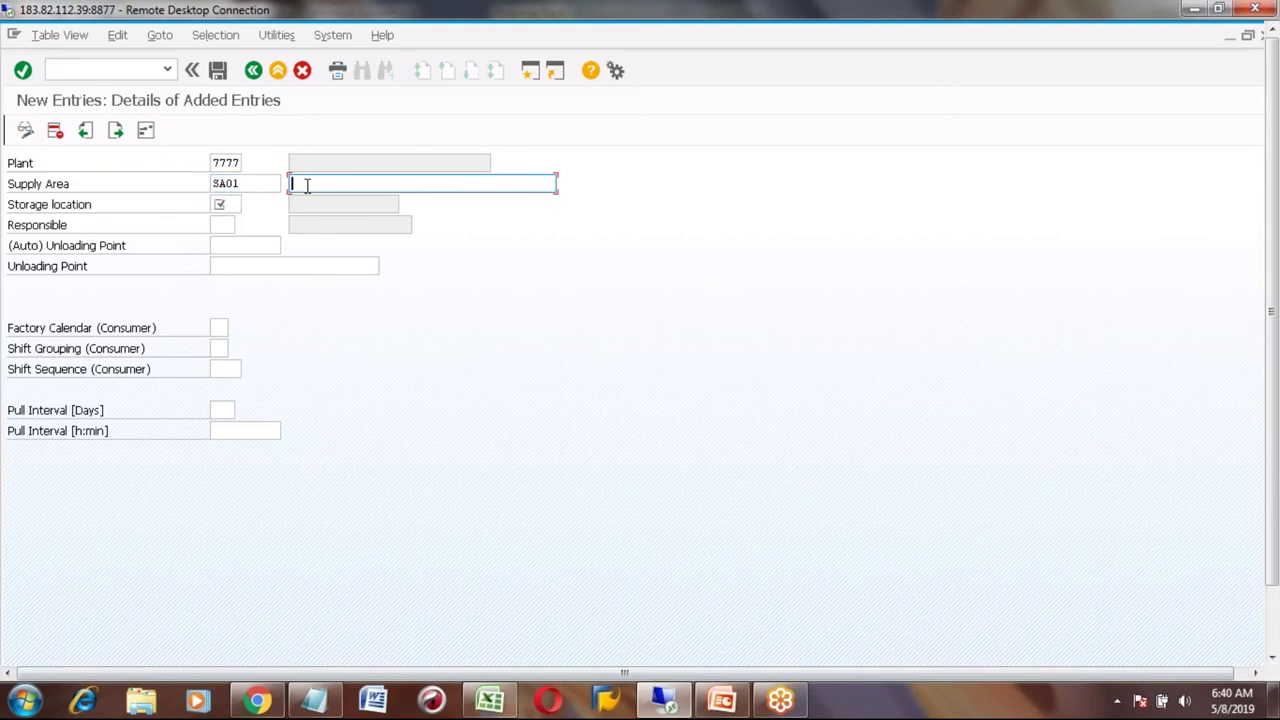
{"action": "type", "text": "Supply are for Car Raw m"}
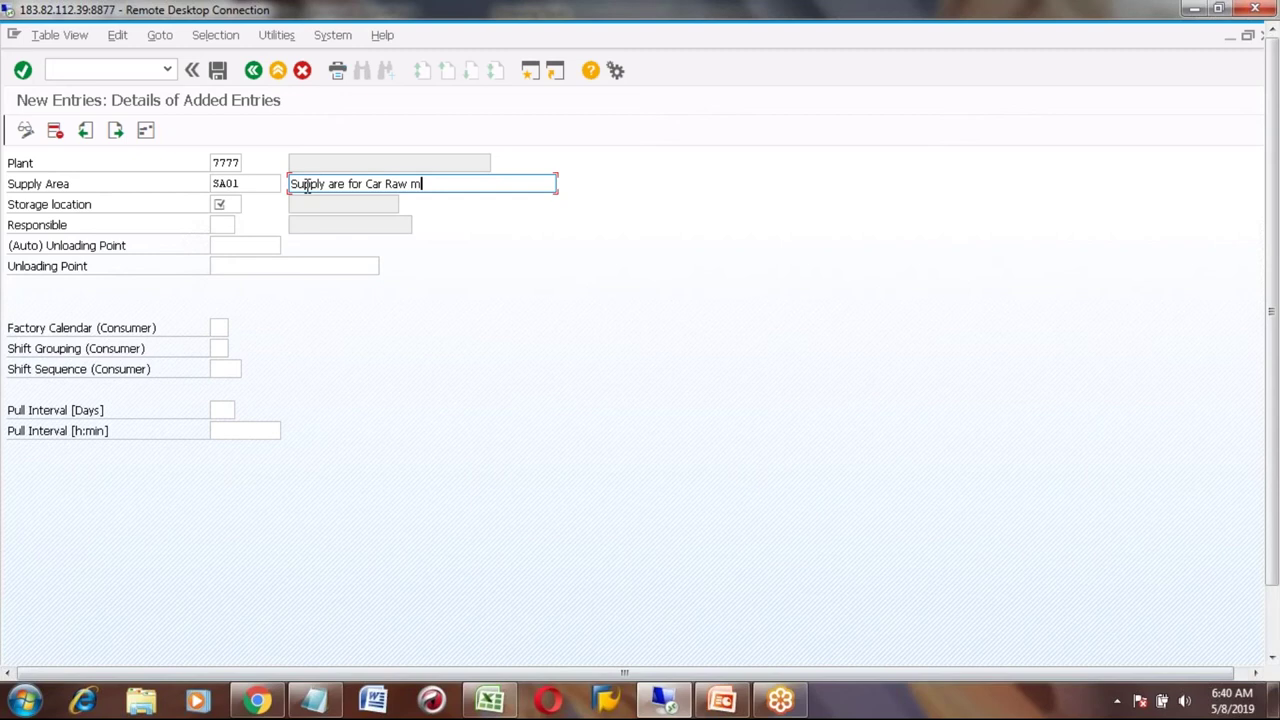
{"action": "type", "text": "aterials"}
- Choose storage location 0001 (Lager 0001) for the supply area from the list of possible values
{"action": "left_click", "coordinate": [222, 203]}
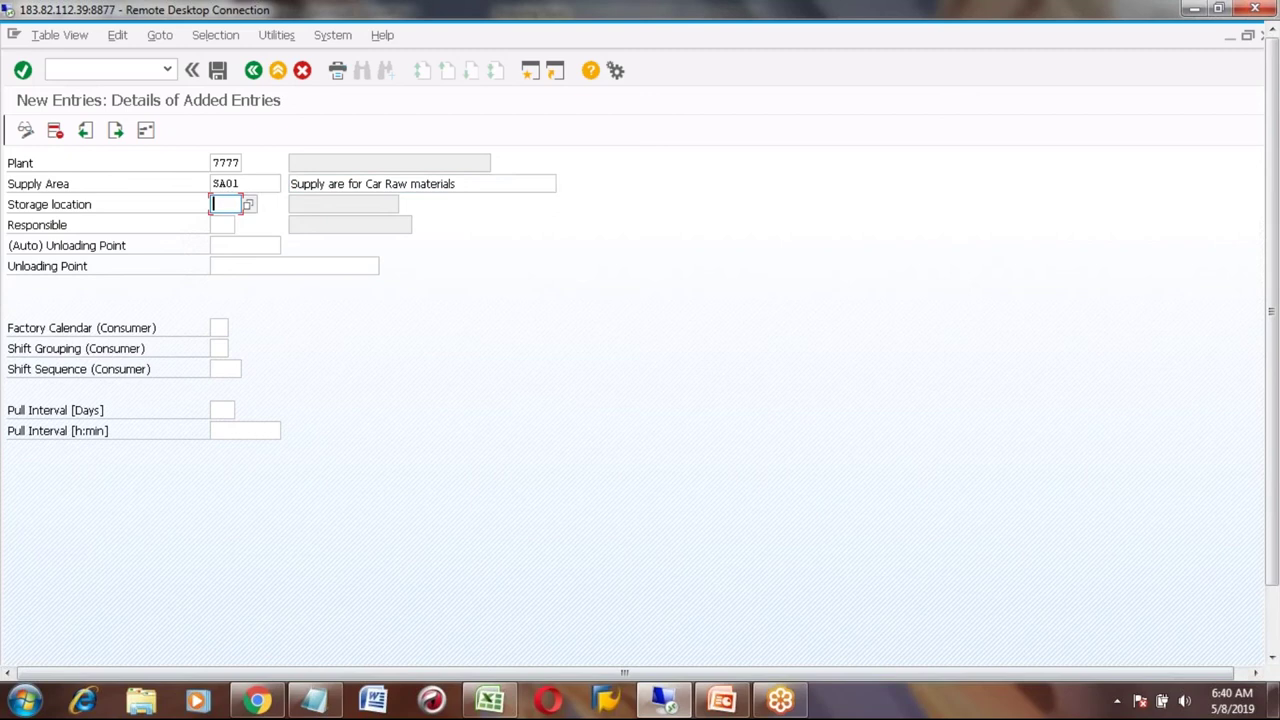
{"action": "left_click", "coordinate": [248, 206]}
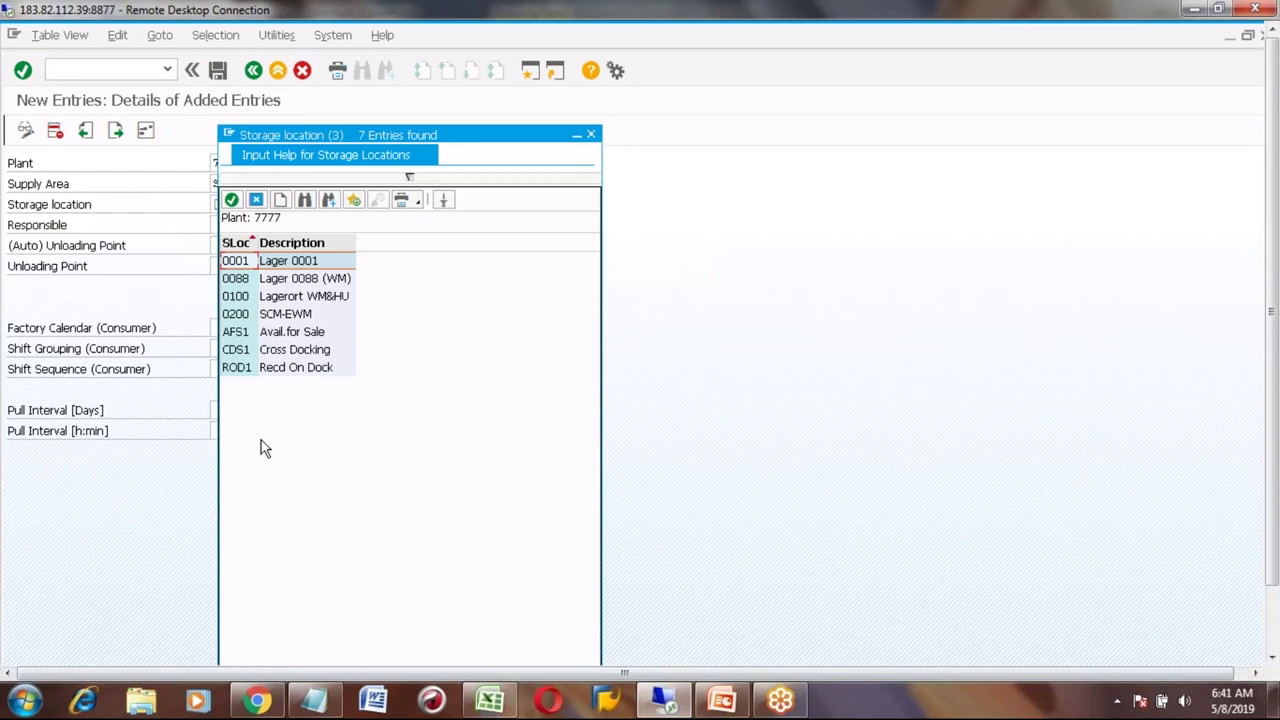
{"action": "double_click", "coordinate": [236, 261]}
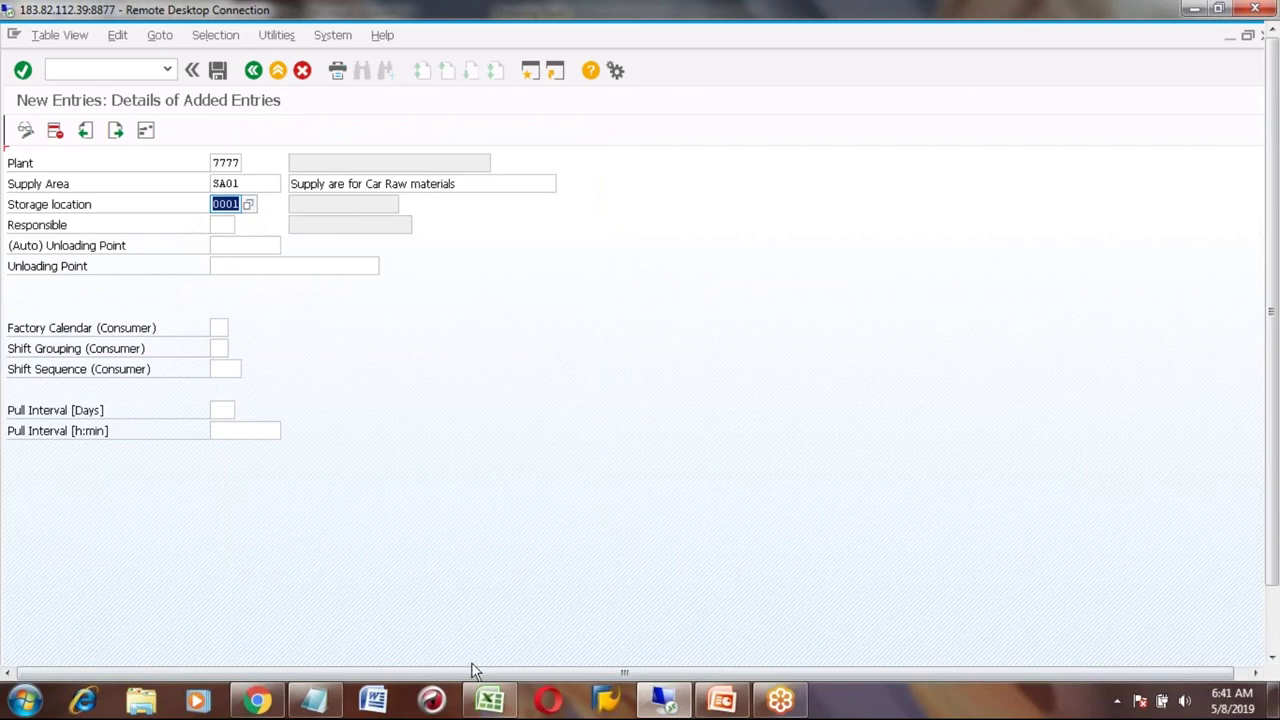
- Switch to the Excel workbook and enter the label "Demand source" in cell D641, below the Kanban master data notes
{"action": "left_click", "coordinate": [490, 705]}
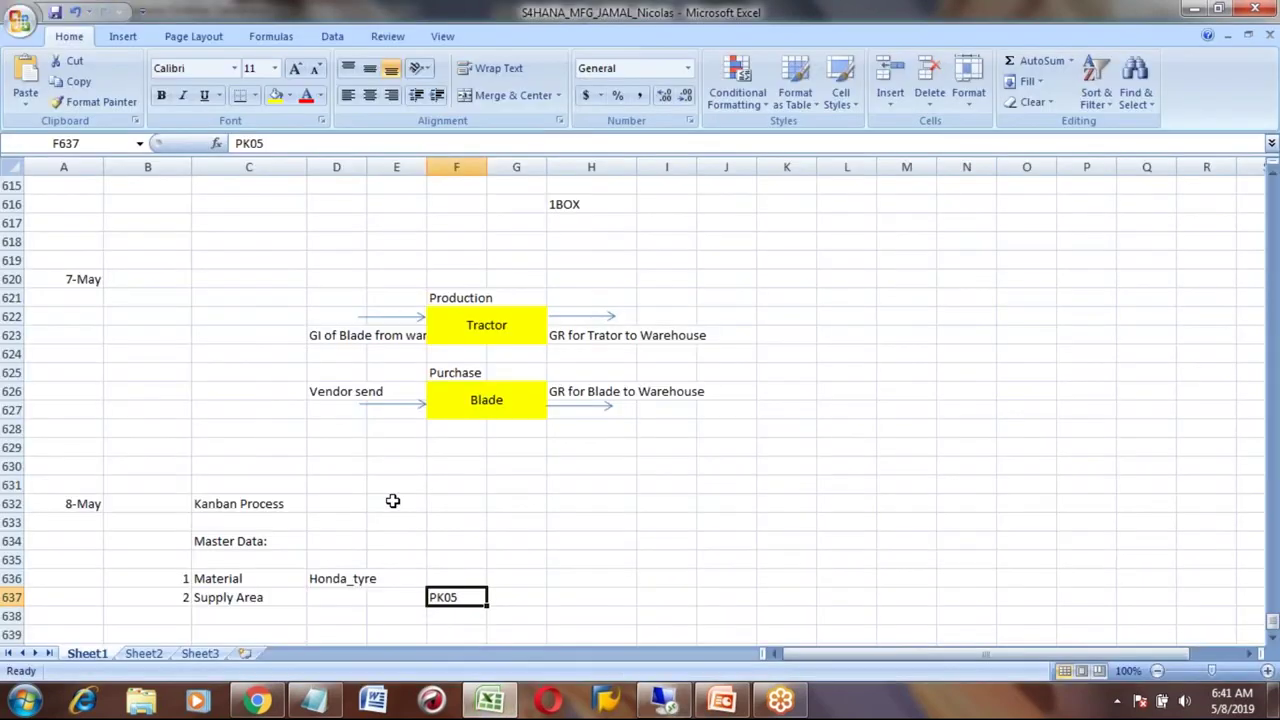
{"action": "key", "text": "Down"}
{"action": "key", "text": "Down"}
{"action": "key", "text": "Down"}
{"action": "key", "text": "Down"}
{"action": "key", "text": "Down"}
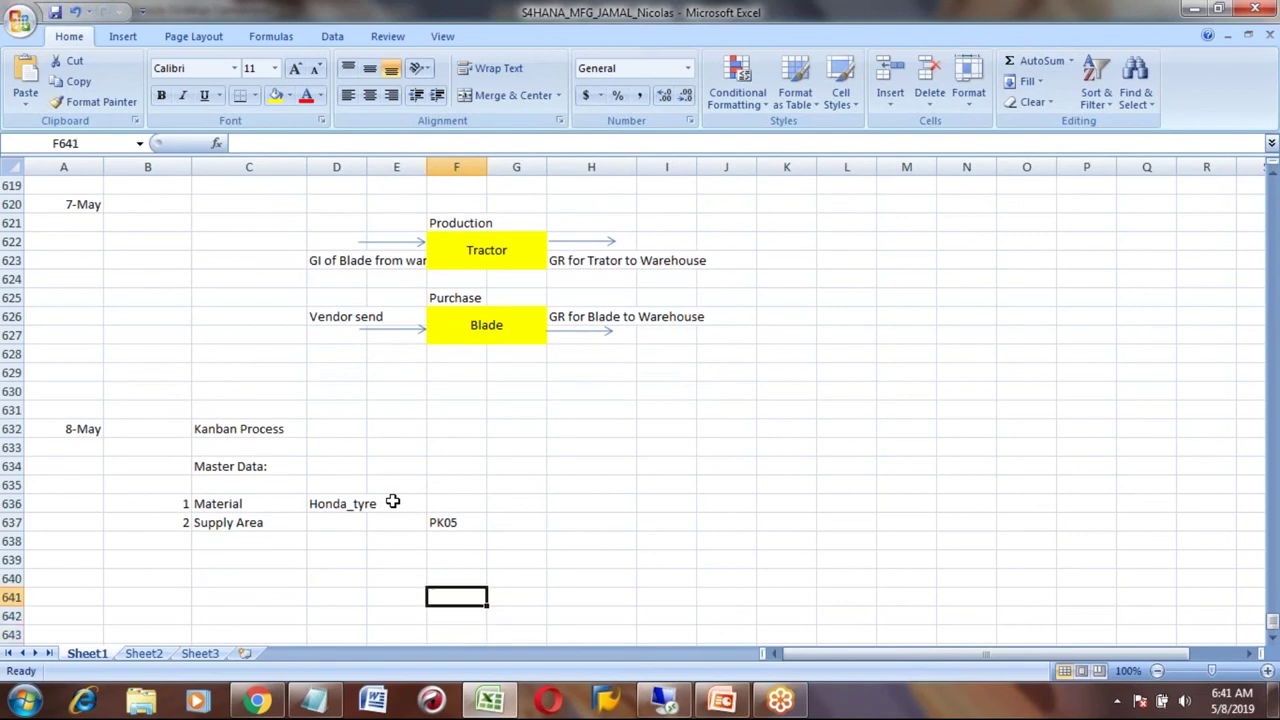
{"action": "key", "text": "Up"}
{"action": "key", "text": "Left"}
{"action": "key", "text": "Left"}
{"action": "key", "text": "Left"}
{"action": "key", "text": "Right"}
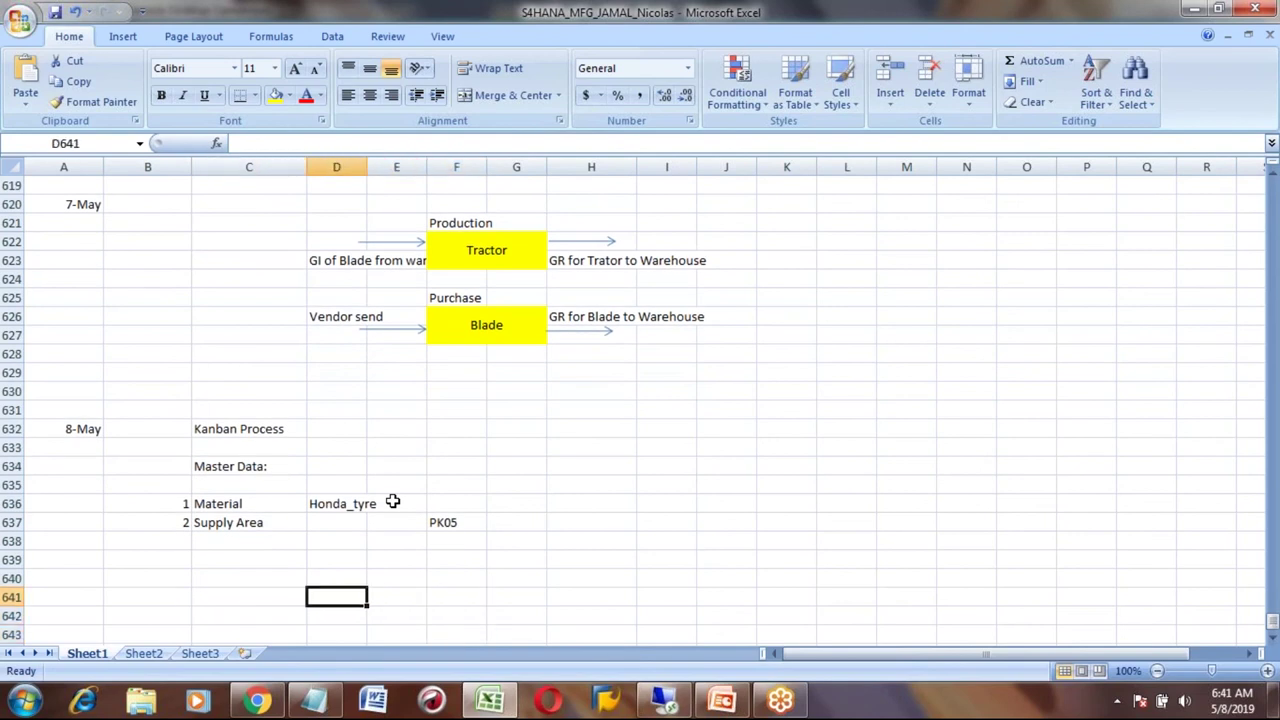
{"action": "type", "text": "Demnd"}
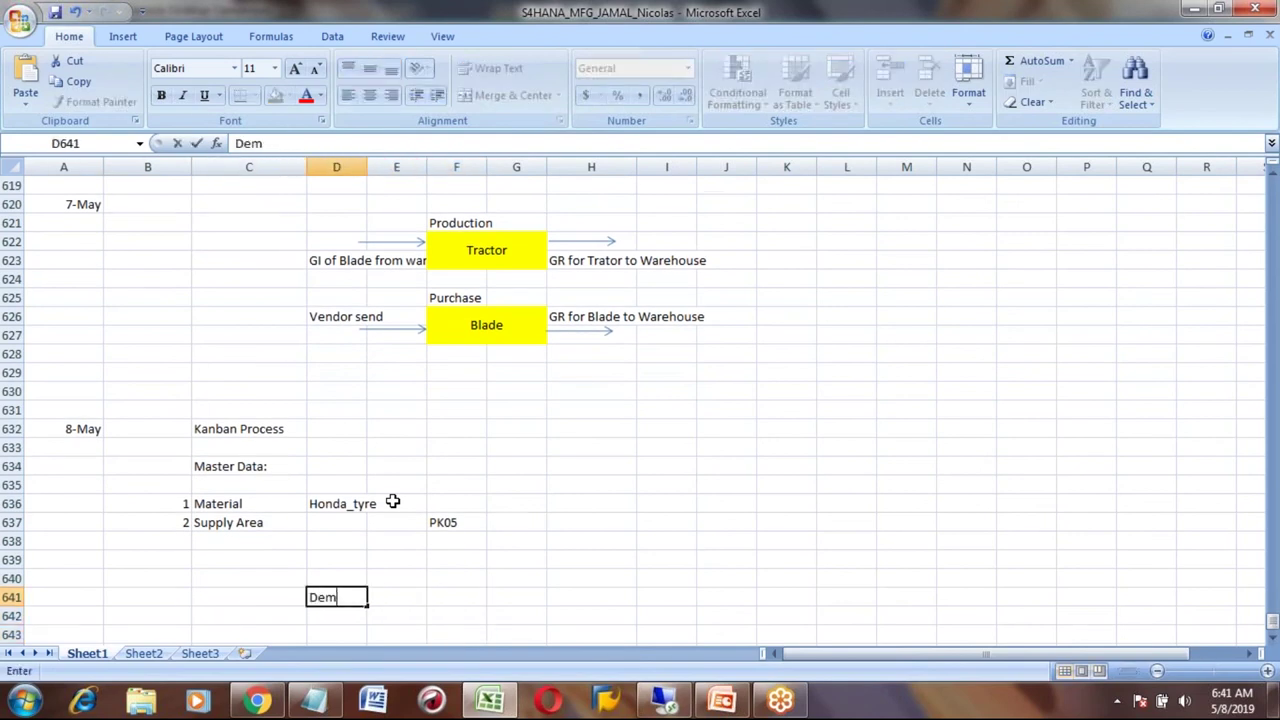
{"action": "key", "text": "BackSpace"}
{"action": "type", "text": "a"}
{"action": "key", "text": "BackSpace"}
{"action": "key", "text": "BackSpace"}
{"action": "type", "text": "and source"}
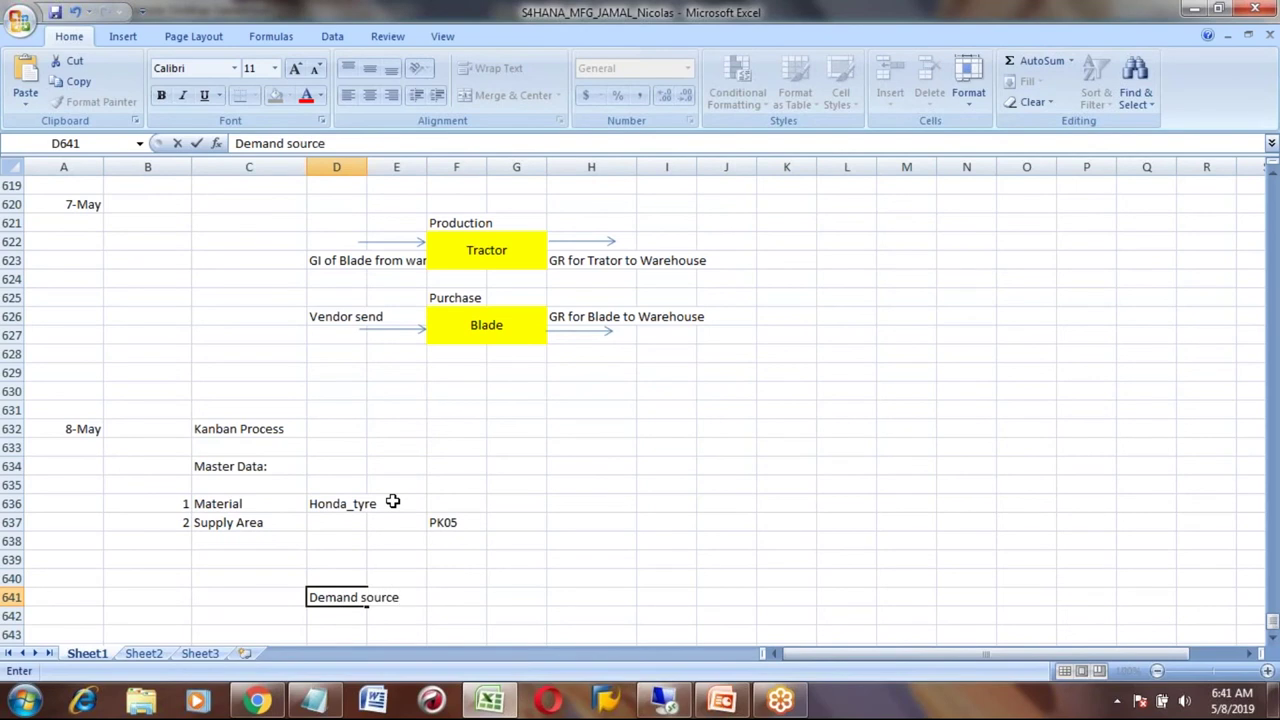
- Enter 0008 as text in cell F641 for the demand source
{"action": "key", "text": "Right"}
{"action": "key", "text": "Right"}
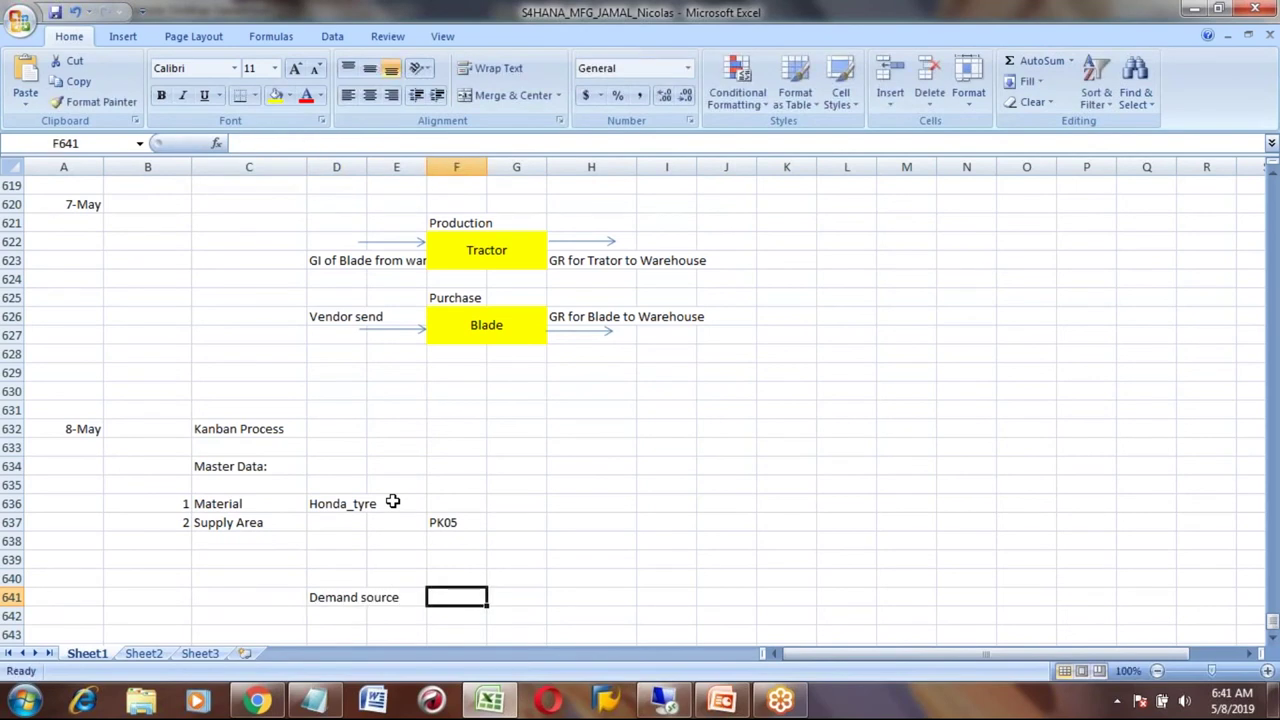
{"action": "type", "text": "'0008"}
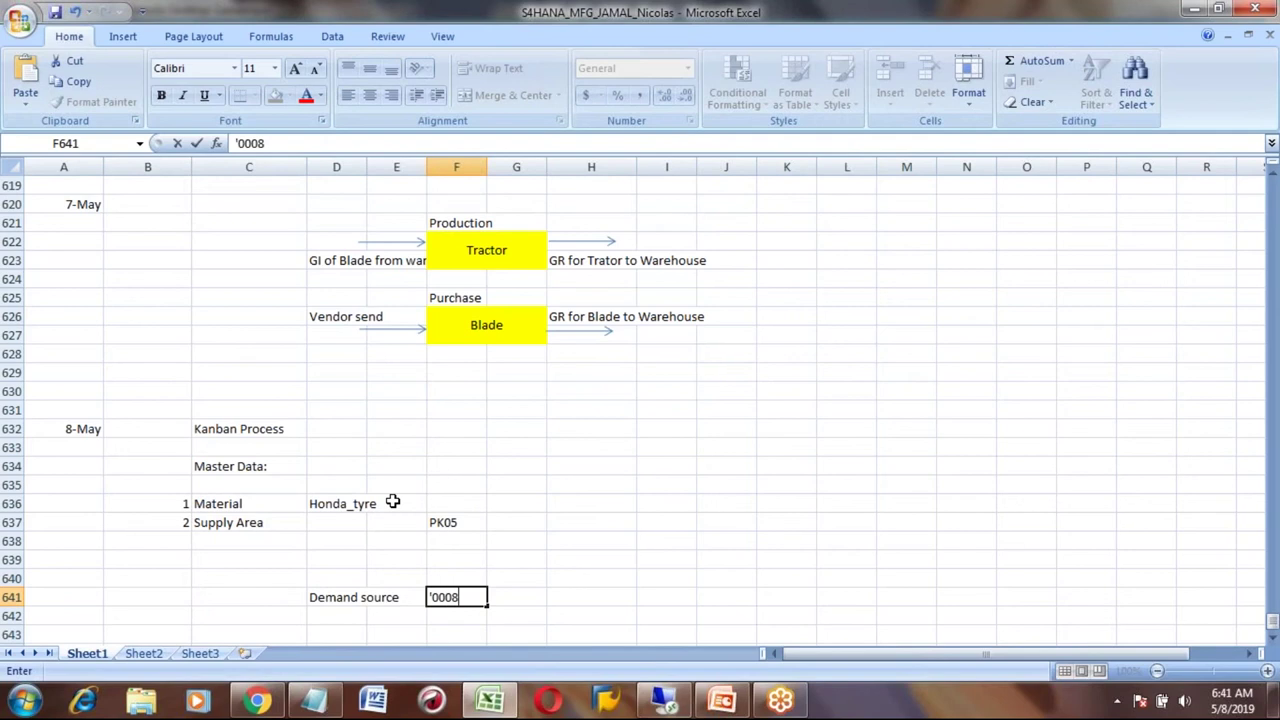
{"action": "key", "text": "Return"}
- Enter the label "Supply source" in cell D642
{"action": "key", "text": "Left"}
{"action": "key", "text": "Left"}
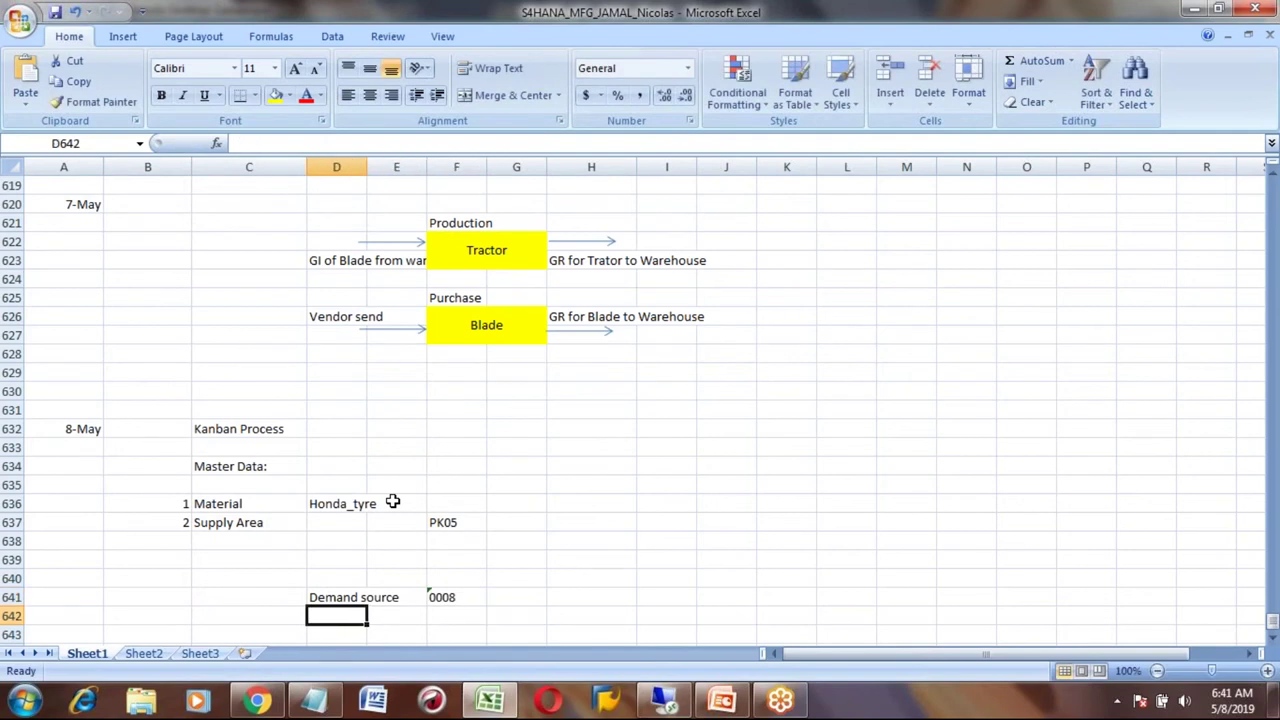
{"action": "type", "text": "Re"}
{"action": "key", "text": "BackSpace"}
{"action": "key", "text": "BackSpace"}
{"action": "type", "text": "Supply sourece"}
{"action": "key", "text": "BackSpace"}
{"action": "key", "text": "BackSpace"}
{"action": "key", "text": "BackSpace"}
{"action": "type", "text": "ce"}
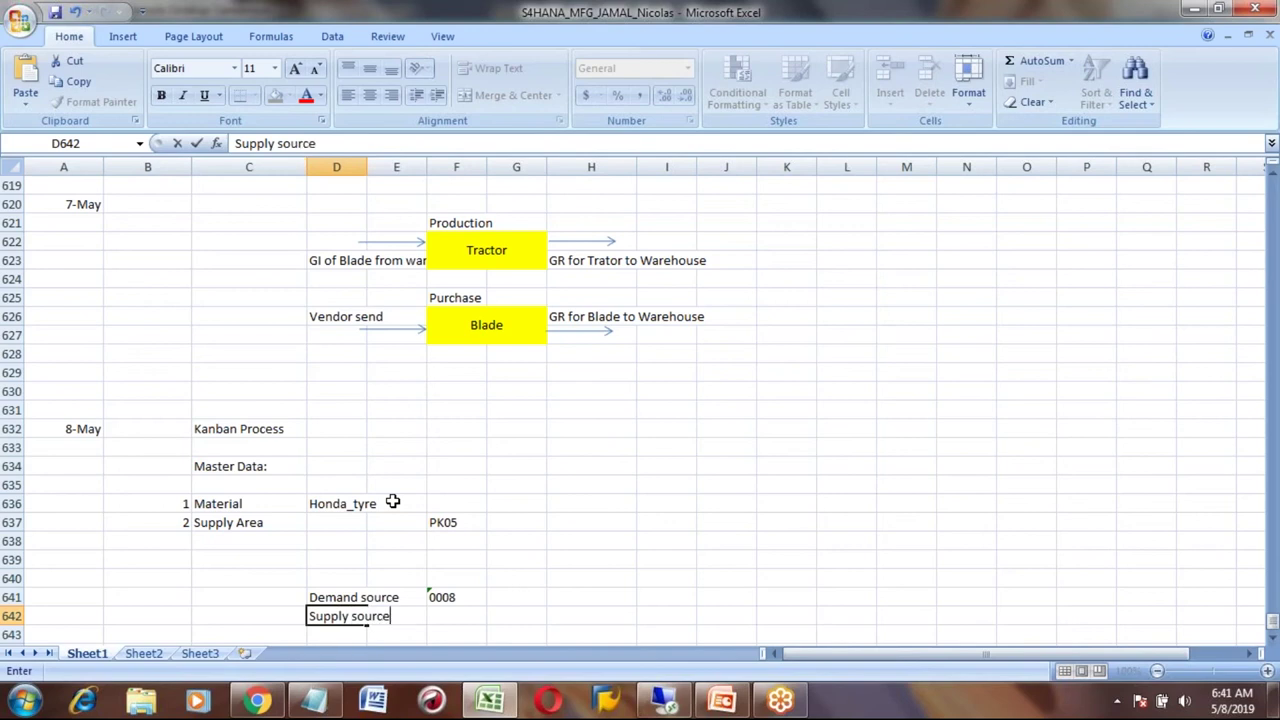
- Enter 0001 as text in cell F642 for the supply source
{"action": "key", "text": "Tab"}
{"action": "key", "text": "Tab"}
{"action": "type", "text": "'0001"}
{"action": "key", "text": "Return"}
- Add the heading "sloc" in cell F640 above the two storage location values
{"action": "key", "text": "Return"}
{"action": "key", "text": "Return"}
{"action": "key", "text": "Down"}
{"action": "key", "text": "Up"}
{"action": "key", "text": "Up"}
{"action": "key", "text": "Up"}
{"action": "key", "text": "Up"}
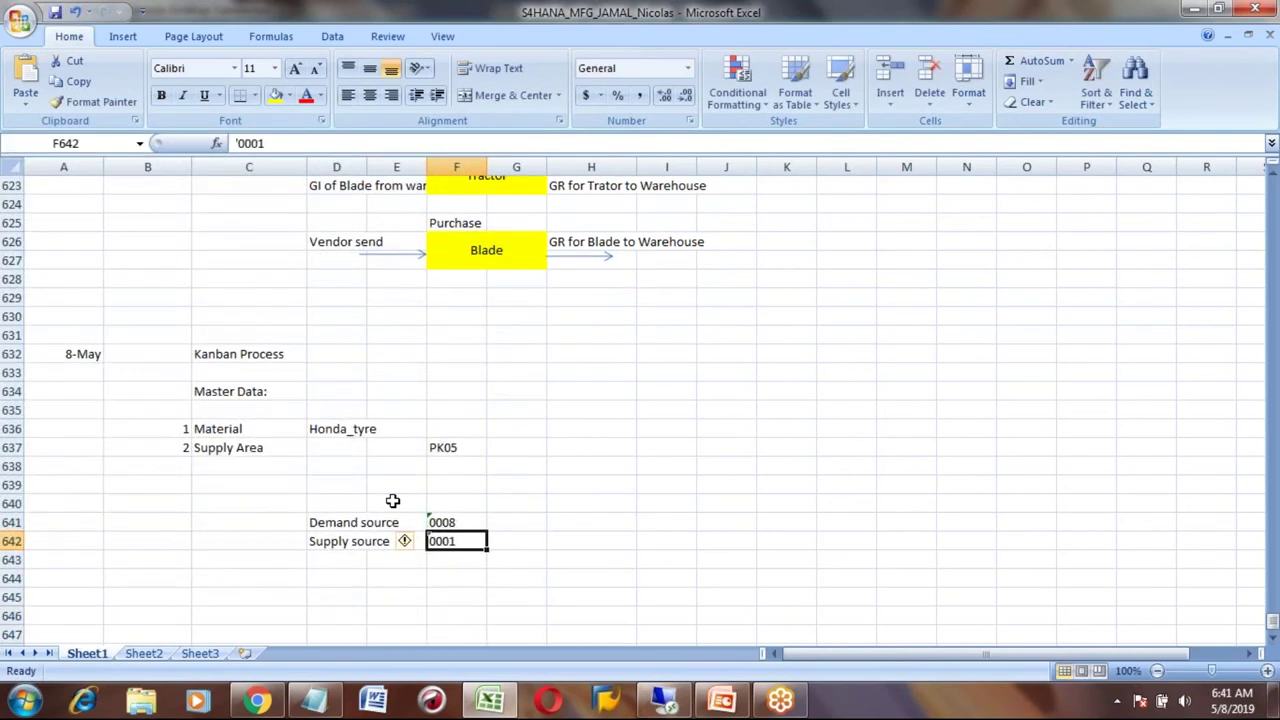
{"action": "key", "text": "Up"}
{"action": "key", "text": "Up"}
{"action": "type", "text": "sl"}
{"action": "key", "text": "BackSpace"}
{"action": "type", "text": "loc"}
{"action": "key", "text": "Return"}
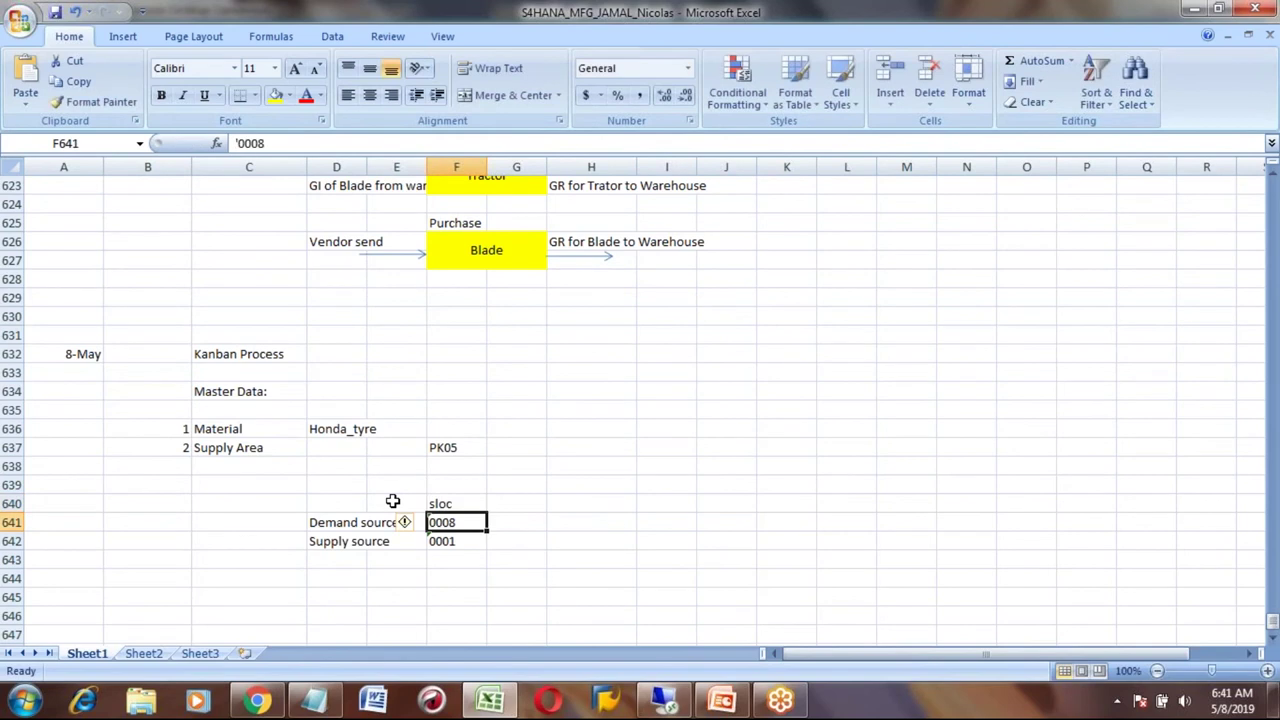
- Go over the demand source and supply source rows together with their storage locations
{"action": "key", "text": "Left"}
{"action": "key", "text": "Left"}
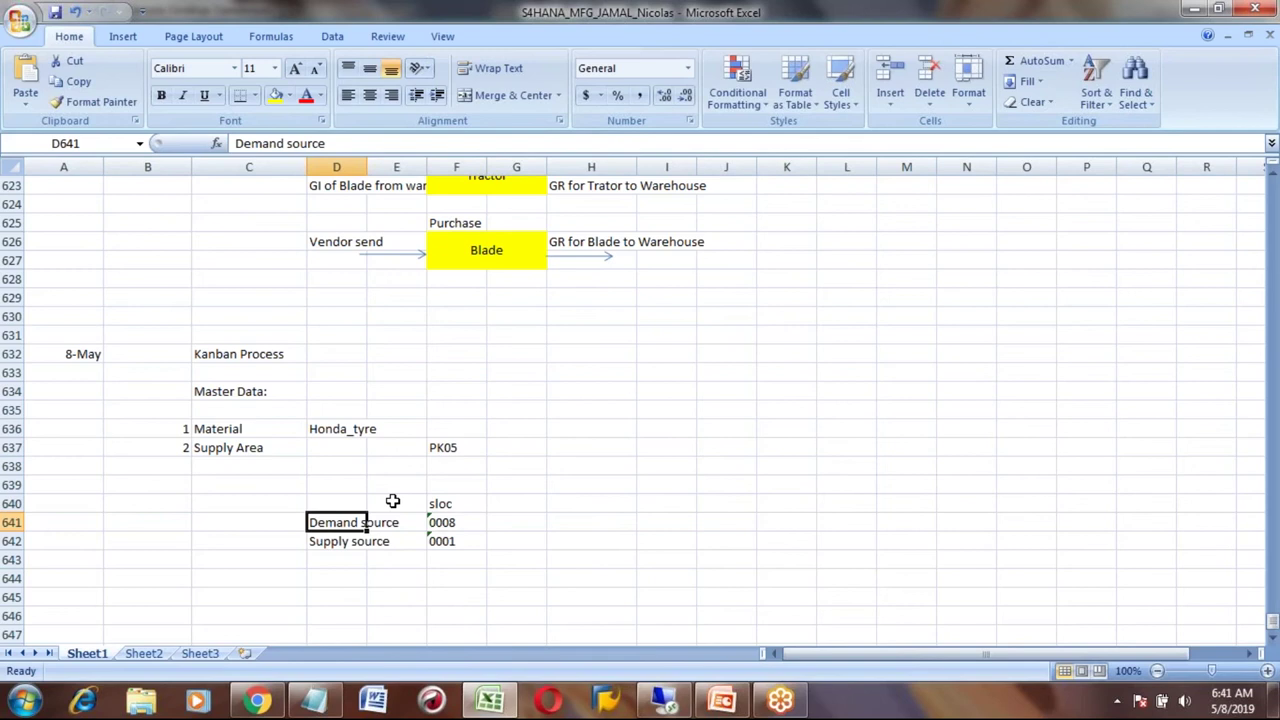
{"action": "key", "text": "Right"}
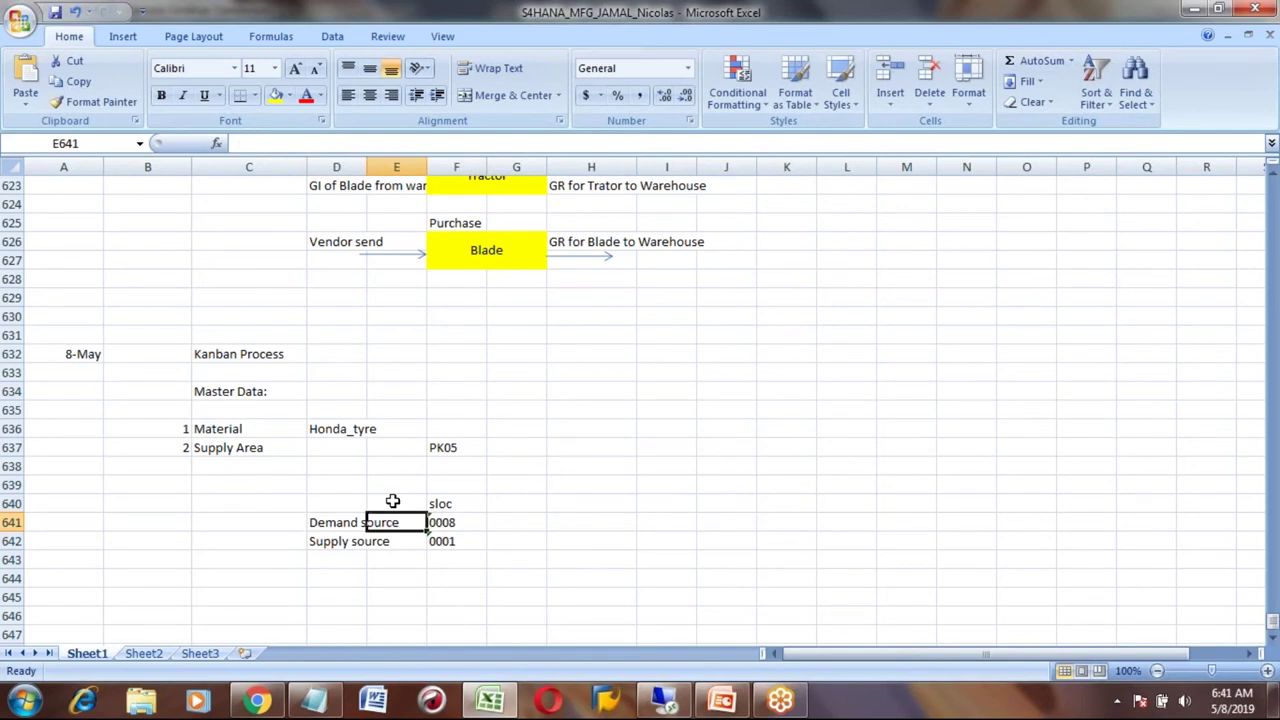
{"action": "key", "text": "Right"}
{"action": "key", "text": "Left"}
{"action": "key", "text": "Left"}
{"action": "key", "text": "Down"}
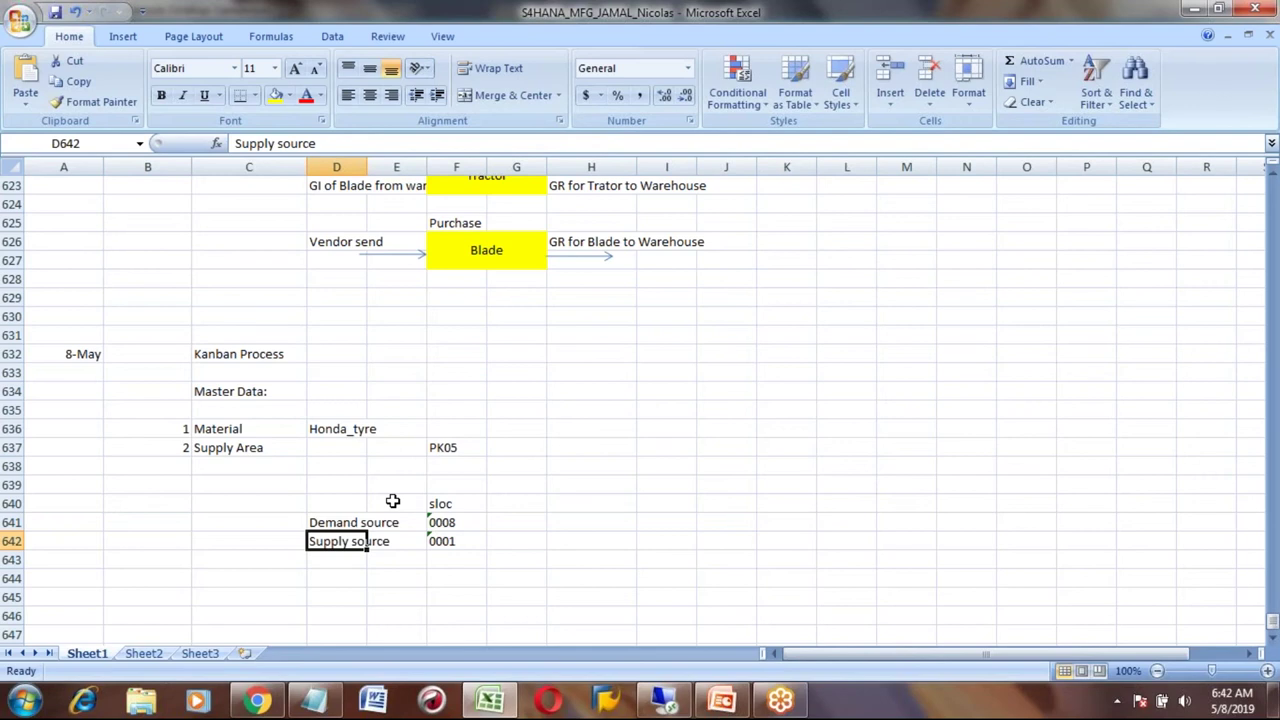
{"action": "key", "text": "Right"}
{"action": "key", "text": "Right"}
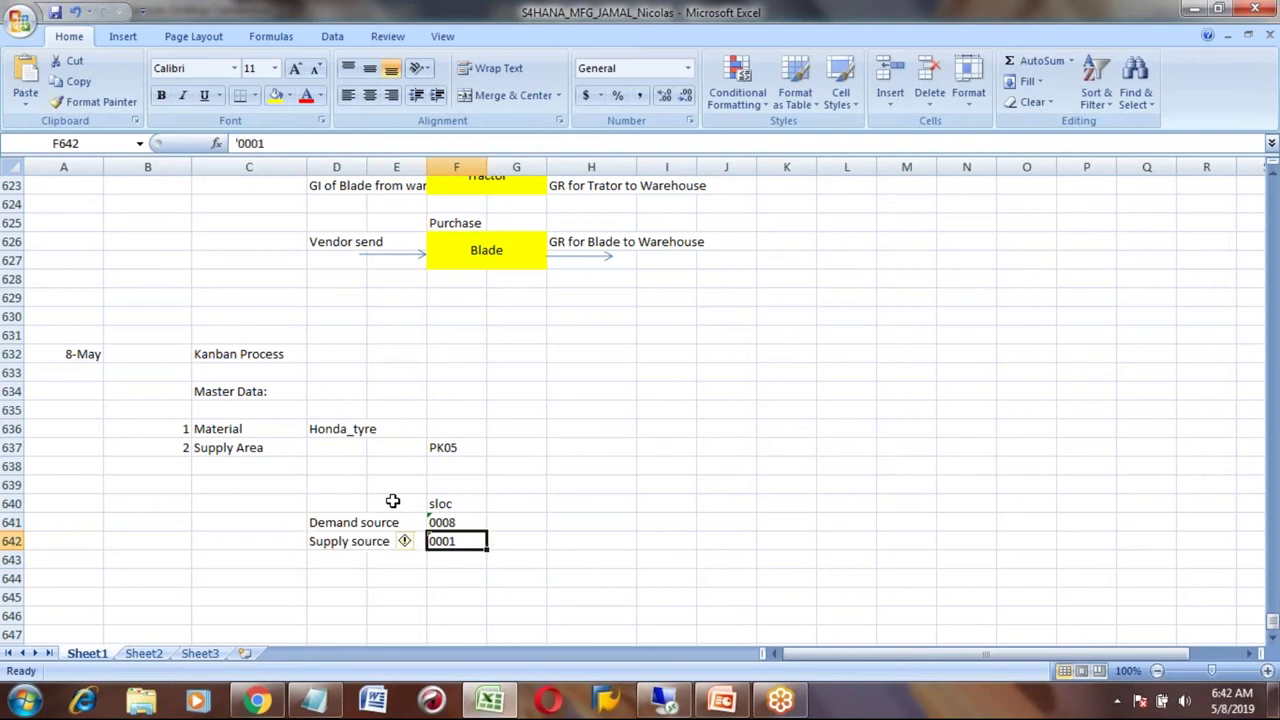
{"action": "key", "text": "Left"}
{"action": "key", "text": "Left"}
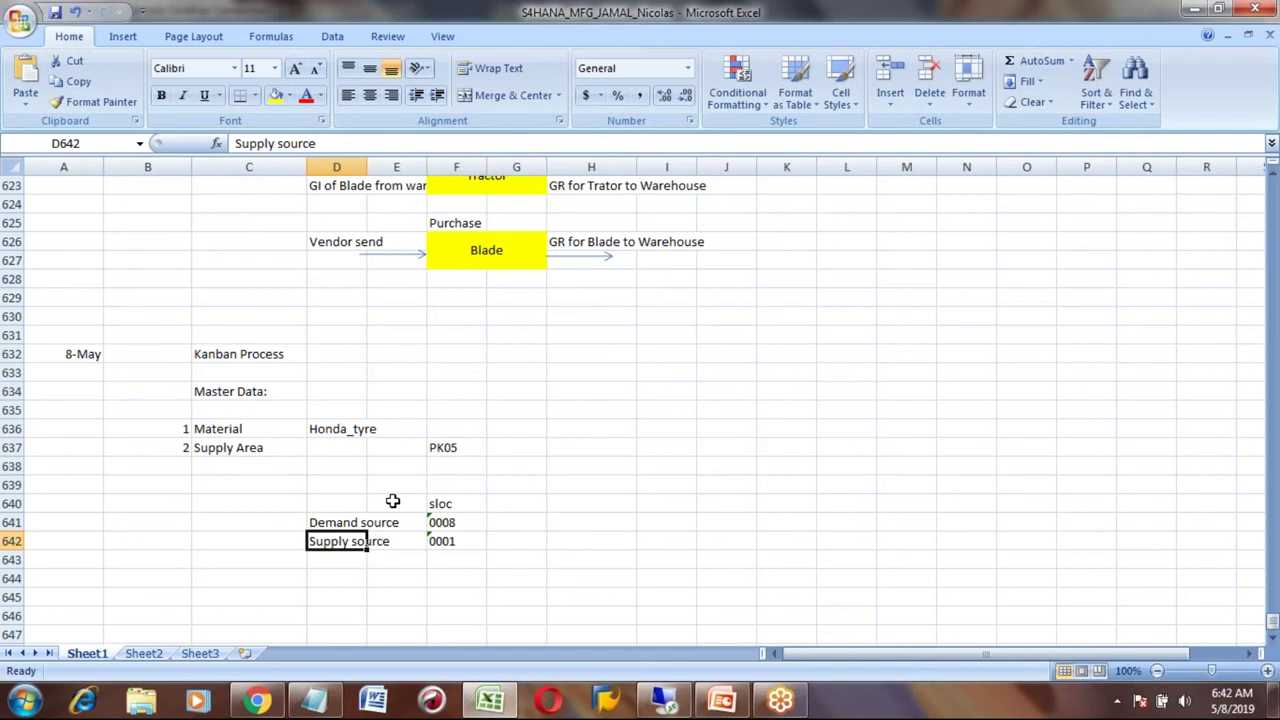
{"action": "key", "text": "Up"}
{"action": "key", "text": "Down"}
{"action": "key", "text": "Right"}
{"action": "key", "text": "Right"}
{"action": "key", "text": "Up"}
{"action": "key", "text": "Up"}
{"action": "key", "text": "Down"}
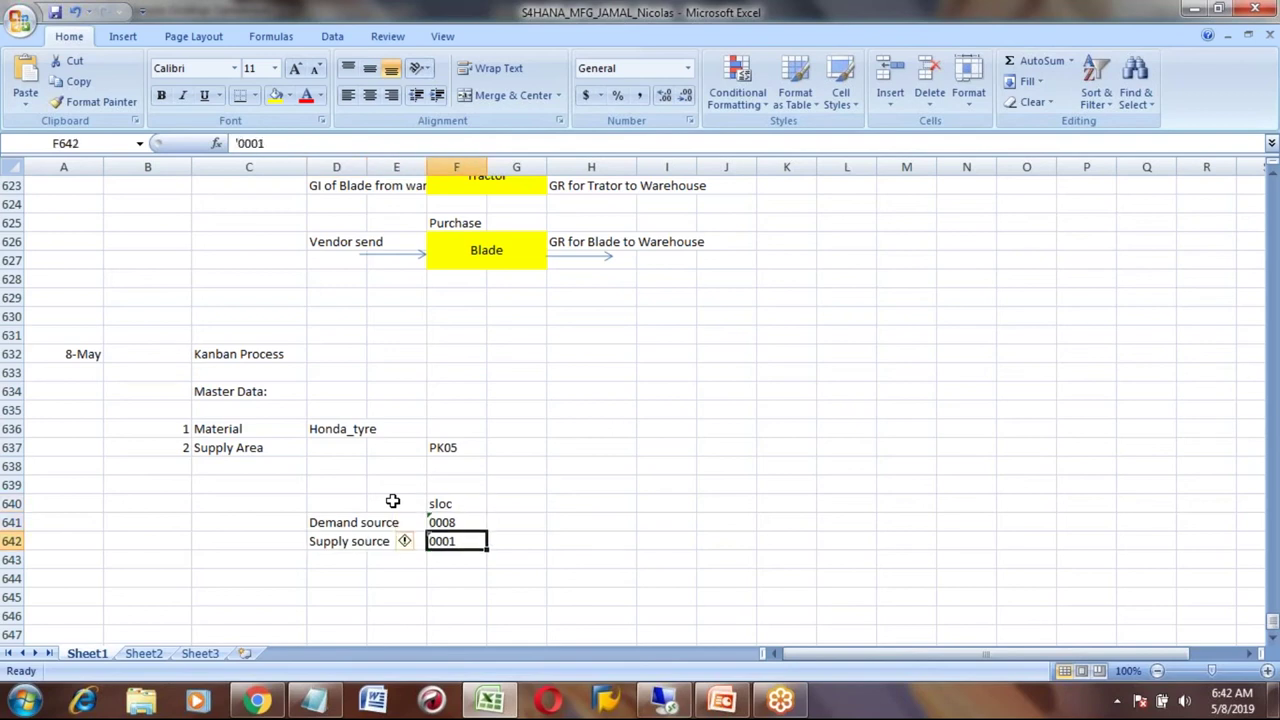
{"action": "key", "text": "Down"}
{"action": "key", "text": "Left"}
{"action": "key", "text": "Left"}
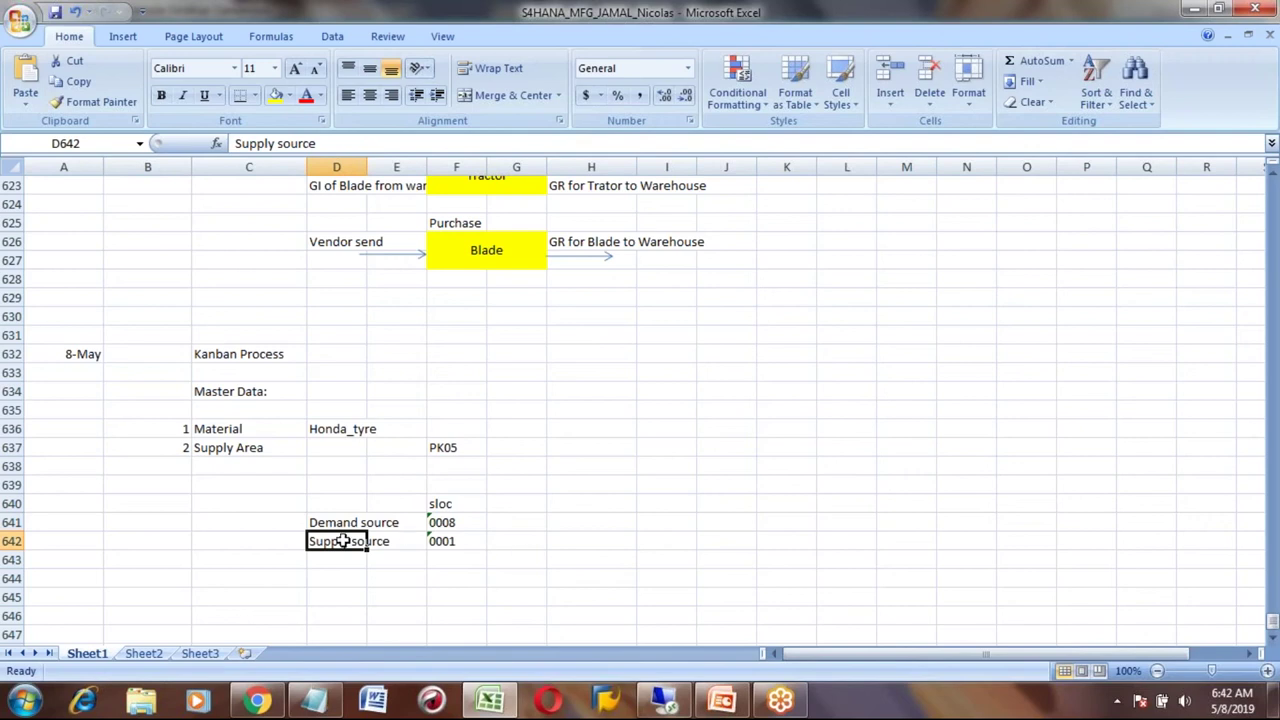
{"action": "left_click", "coordinate": [450, 540]}
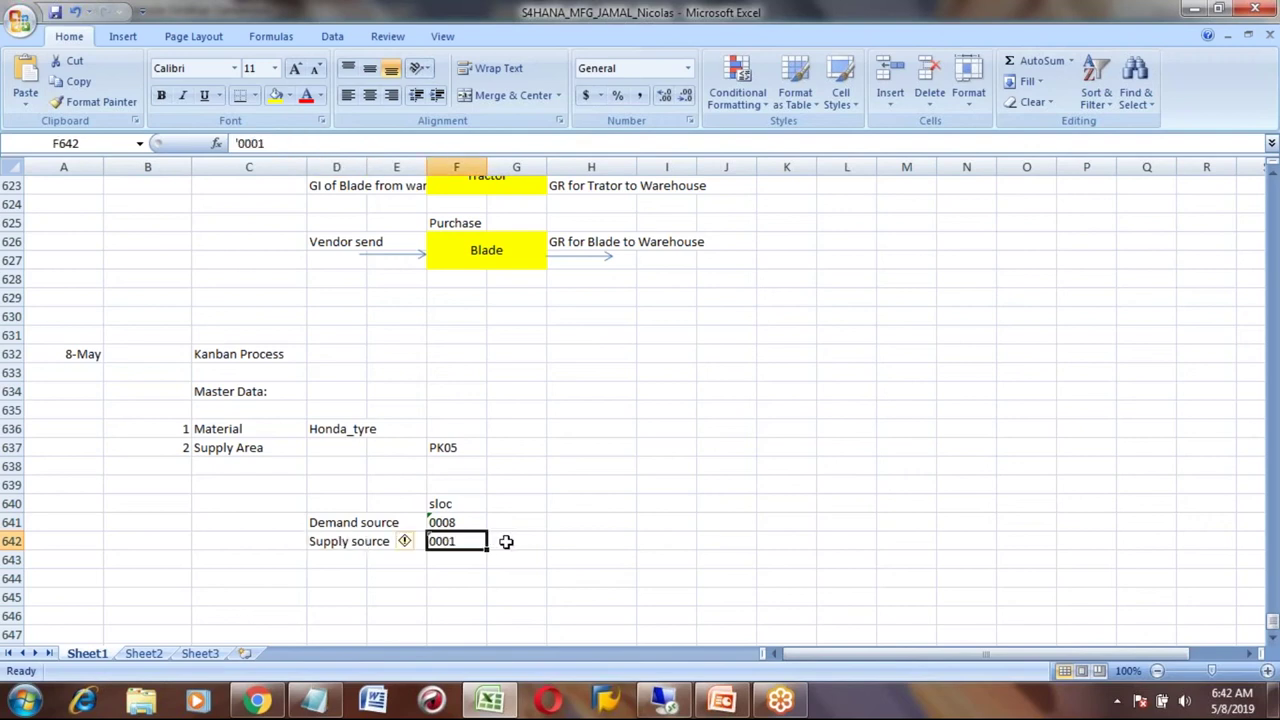
- Add the note "Supply area - SA01" in cell G642 beside the supply source's storage location
{"action": "left_click", "coordinate": [508, 542]}
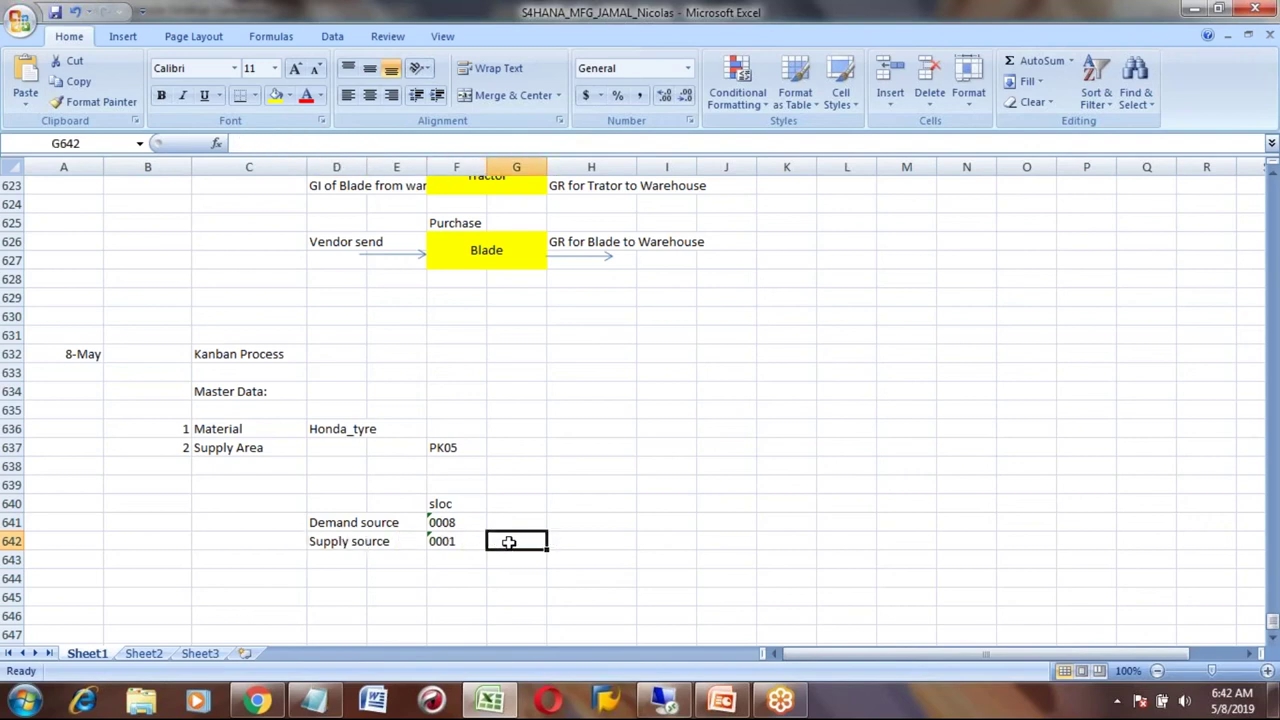
{"action": "type", "text": "Su"}
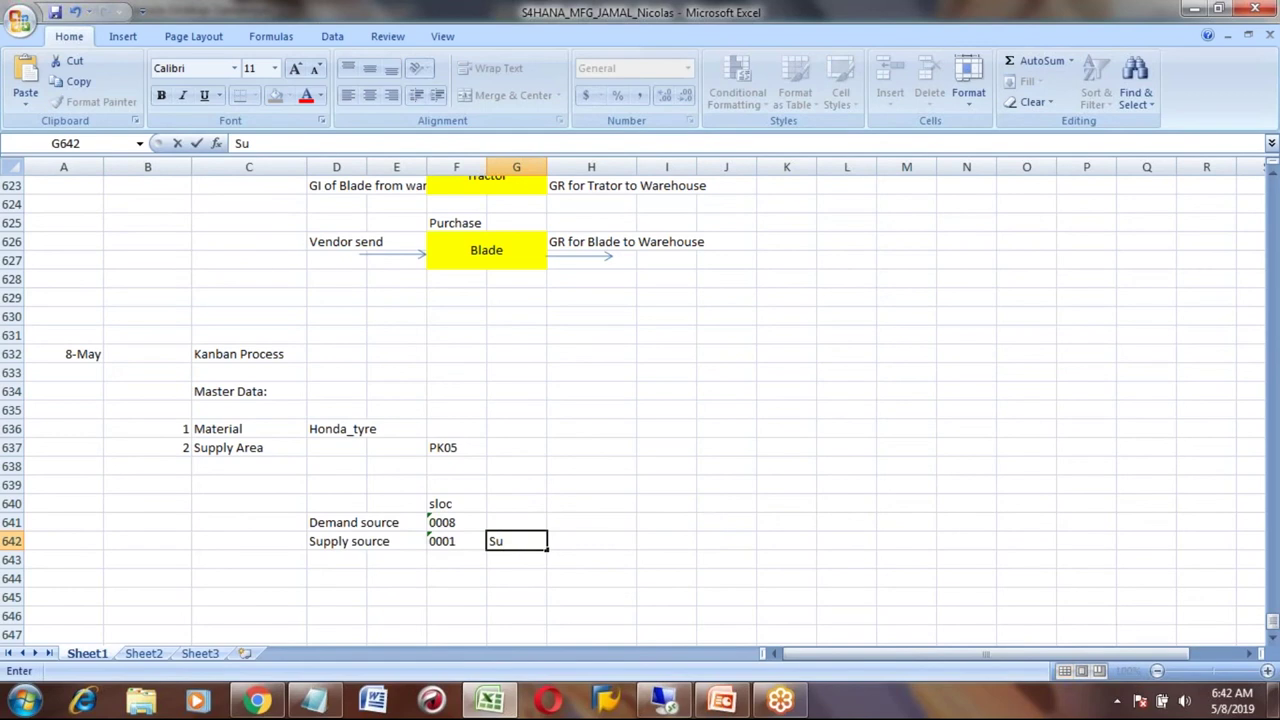
{"action": "type", "text": "pply area - S"}
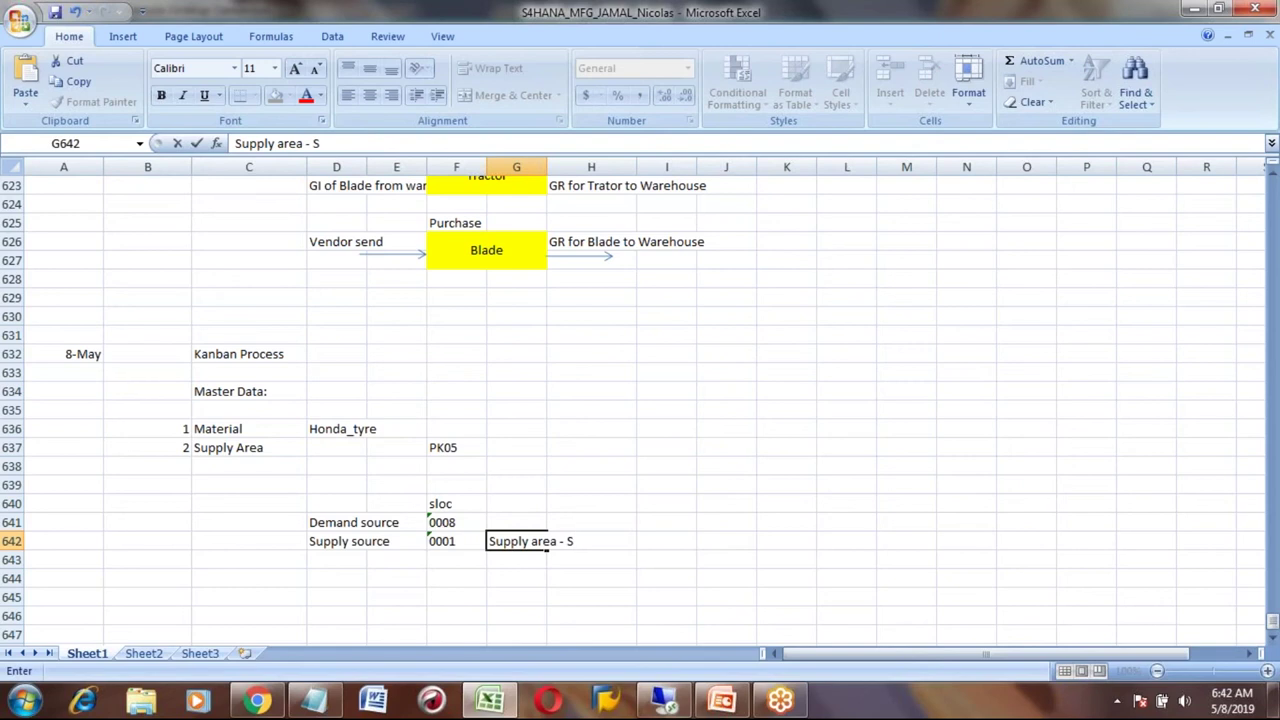
{"action": "type", "text": "A01"}
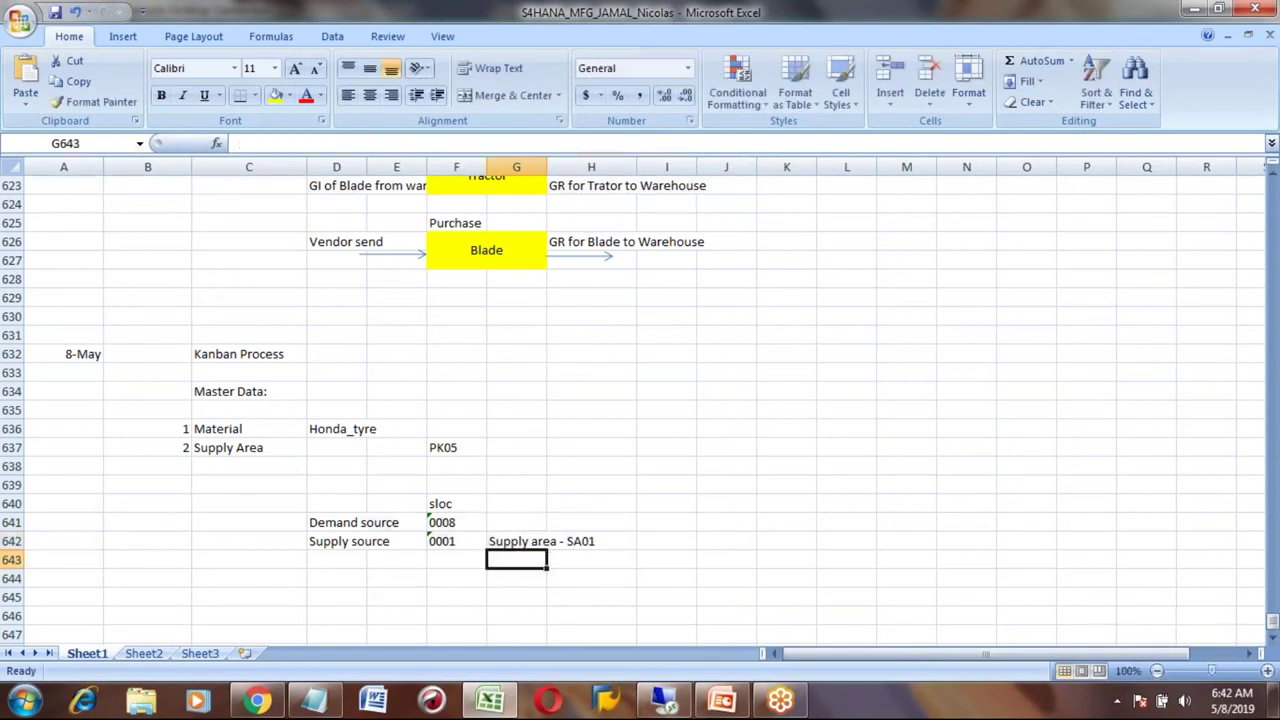
- Review the supply source row across its label, storage location and supply area note
{"action": "key", "text": "Left"}
{"action": "key", "text": "Left"}
{"action": "key", "text": "Right"}
{"action": "key", "text": "Right"}
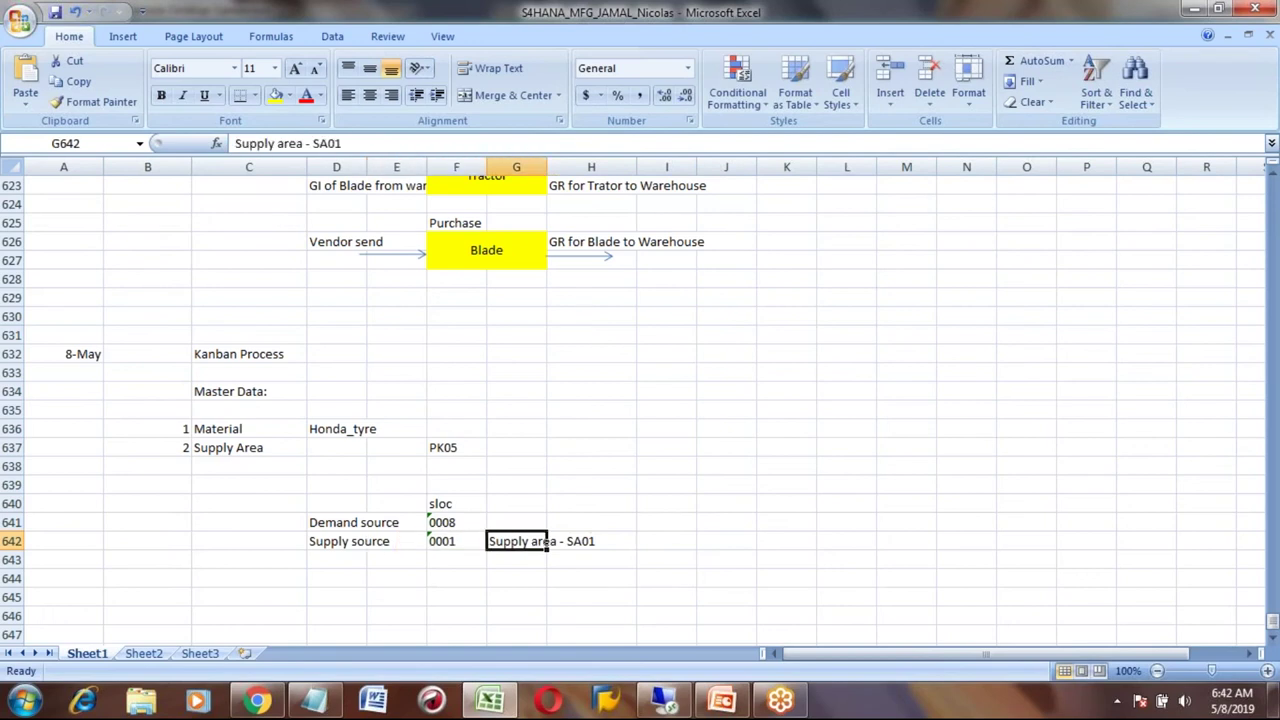
{"action": "key", "text": "Left"}
{"action": "key", "text": "Left"}
{"action": "key", "text": "Left"}
{"action": "key", "text": "Right"}
{"action": "key", "text": "Right"}
{"action": "key", "text": "Right"}
- Switch to the PowerPoint presentation and display slide 33 with the KANBAN Principle diagram
{"action": "key", "text": "alt+Tab"}
{"action": "key", "text": "alt+Tab"}
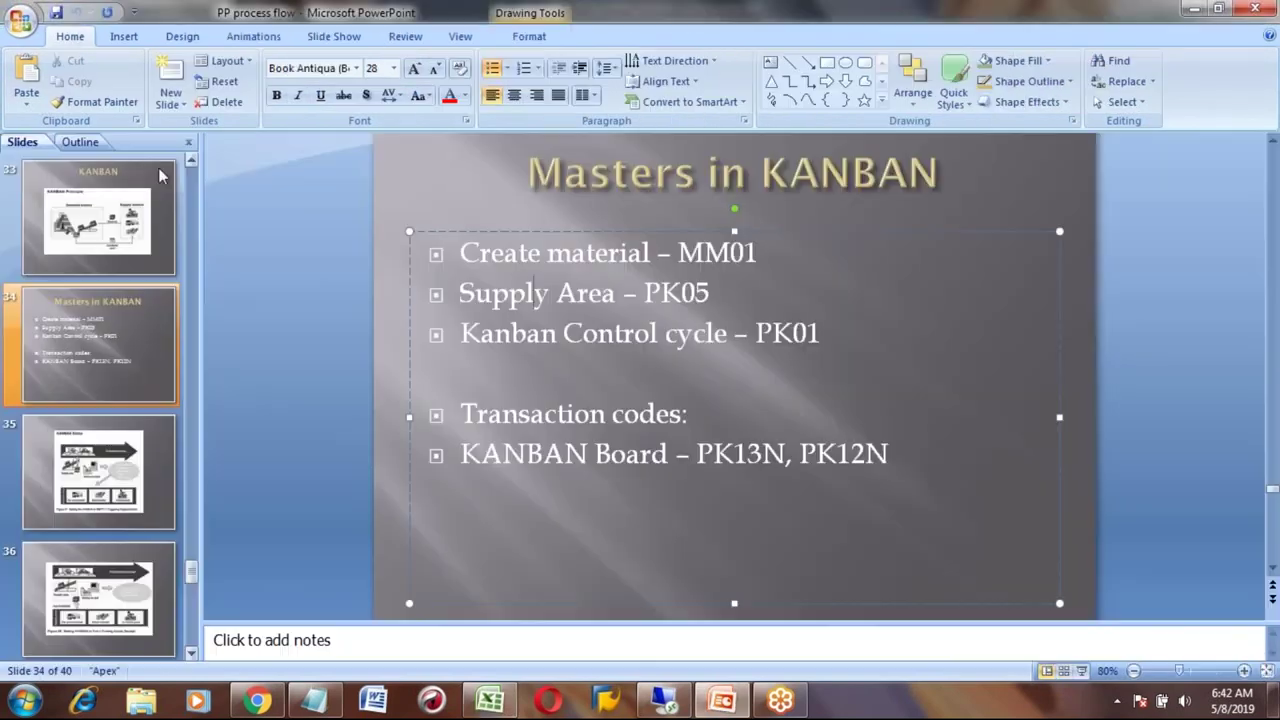
{"action": "left_click", "coordinate": [118, 205]}
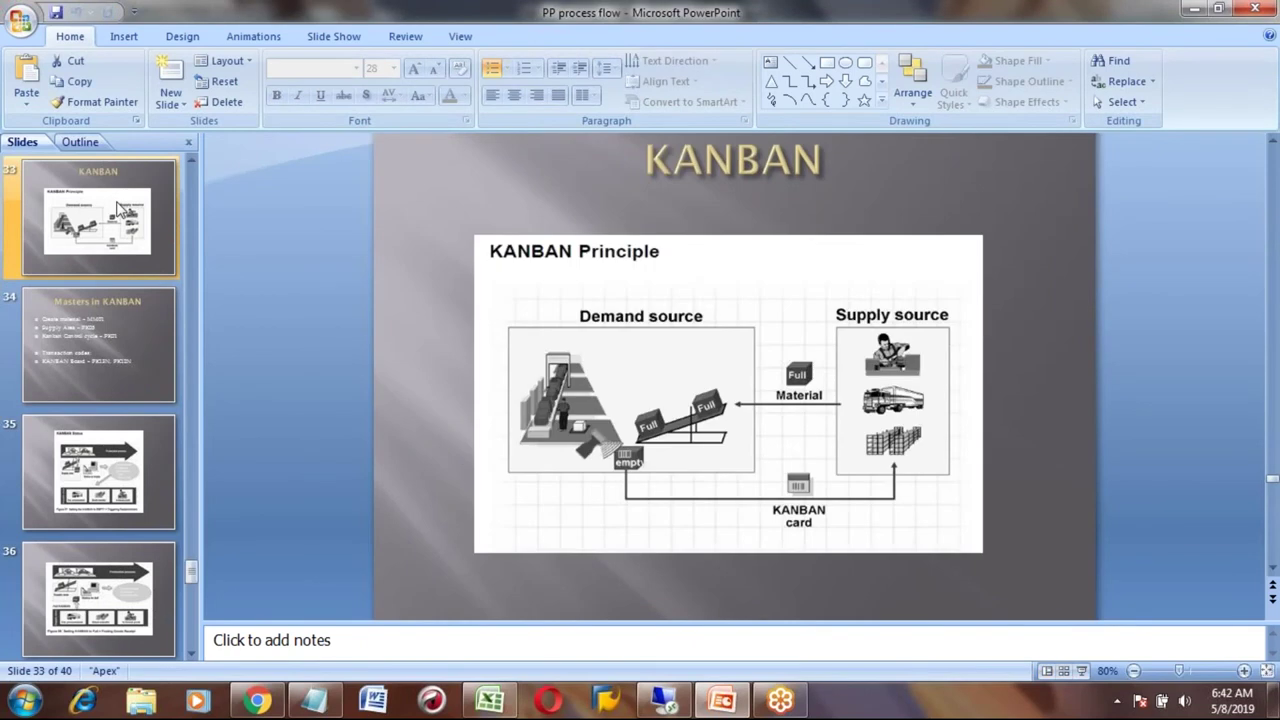
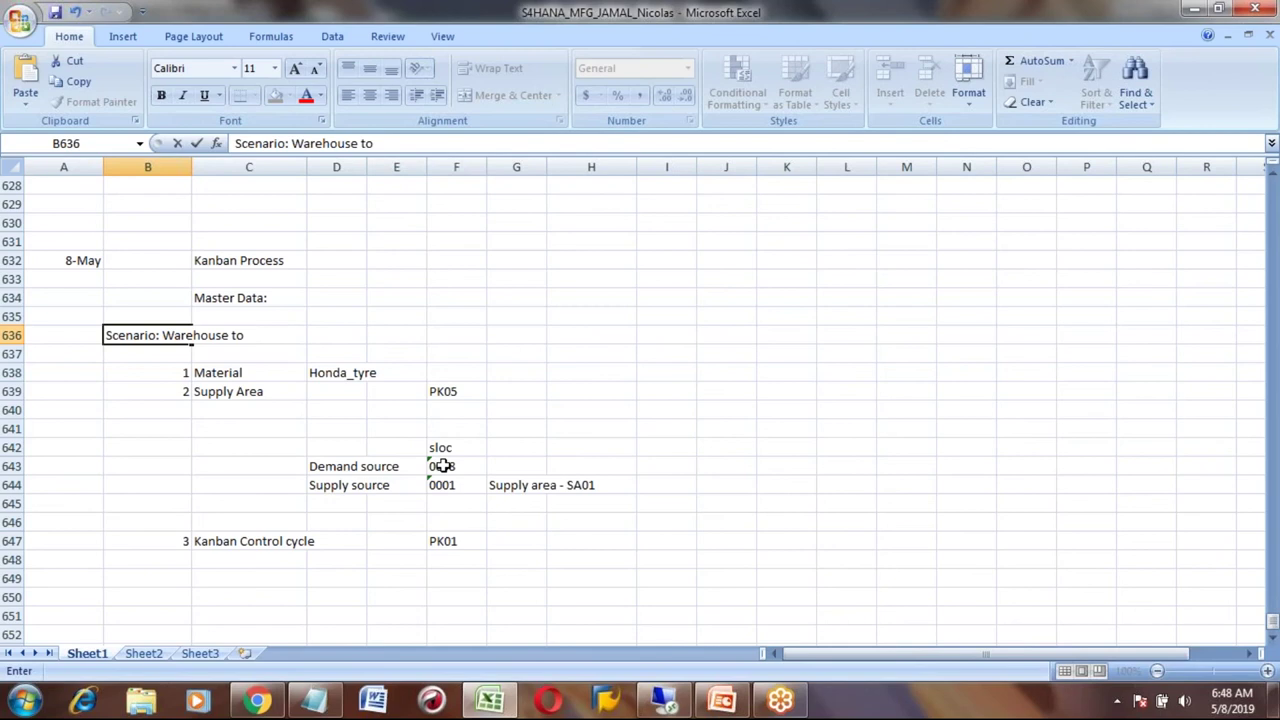
- Complete the scenario line in cell B636 so it reads "Scenario: Warehouse to Production area (Demand source)"
{"action": "type", "text": "Production area (Demand"}
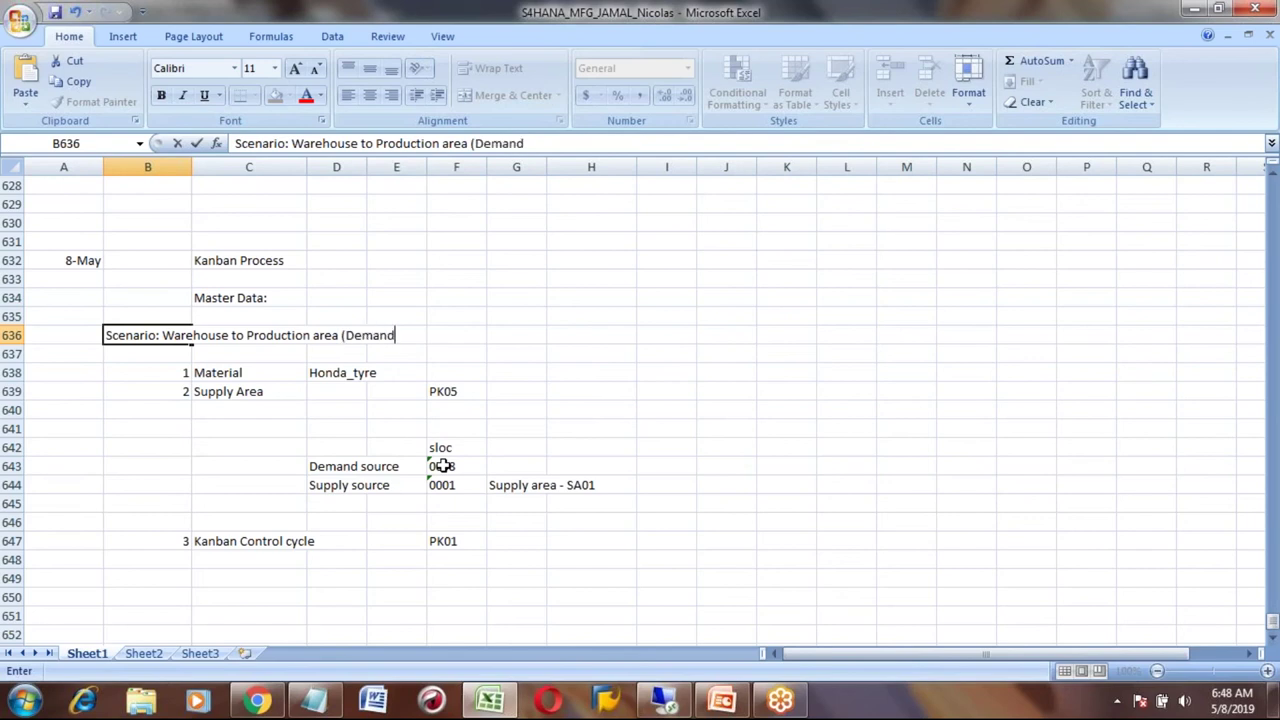
{"action": "type", "text": " source"}
{"action": "key", "text": "Return"}
{"action": "key", "text": "Up"}
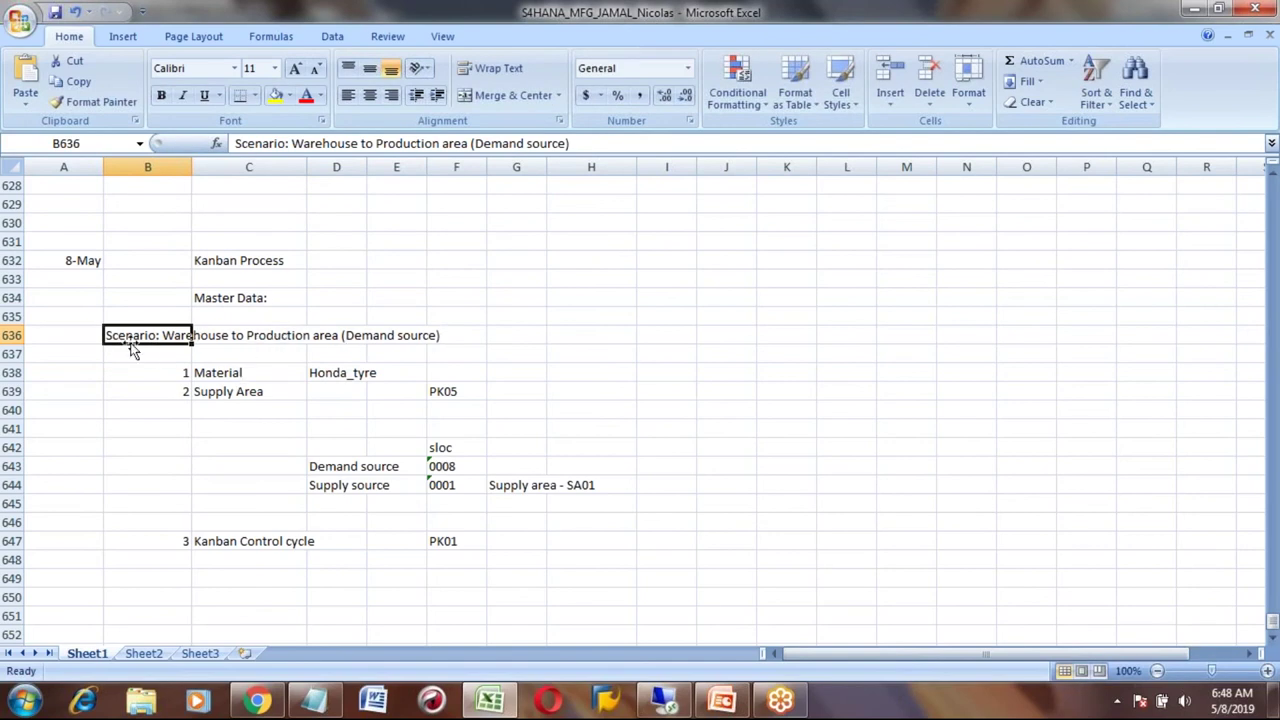
- Insert "(Supply Source)" after "Warehouse" in the scenario text of cell B636 and fill the cell yellow
{"action": "left_click", "coordinate": [360, 143]}
{"action": "type", "text": "(S"}
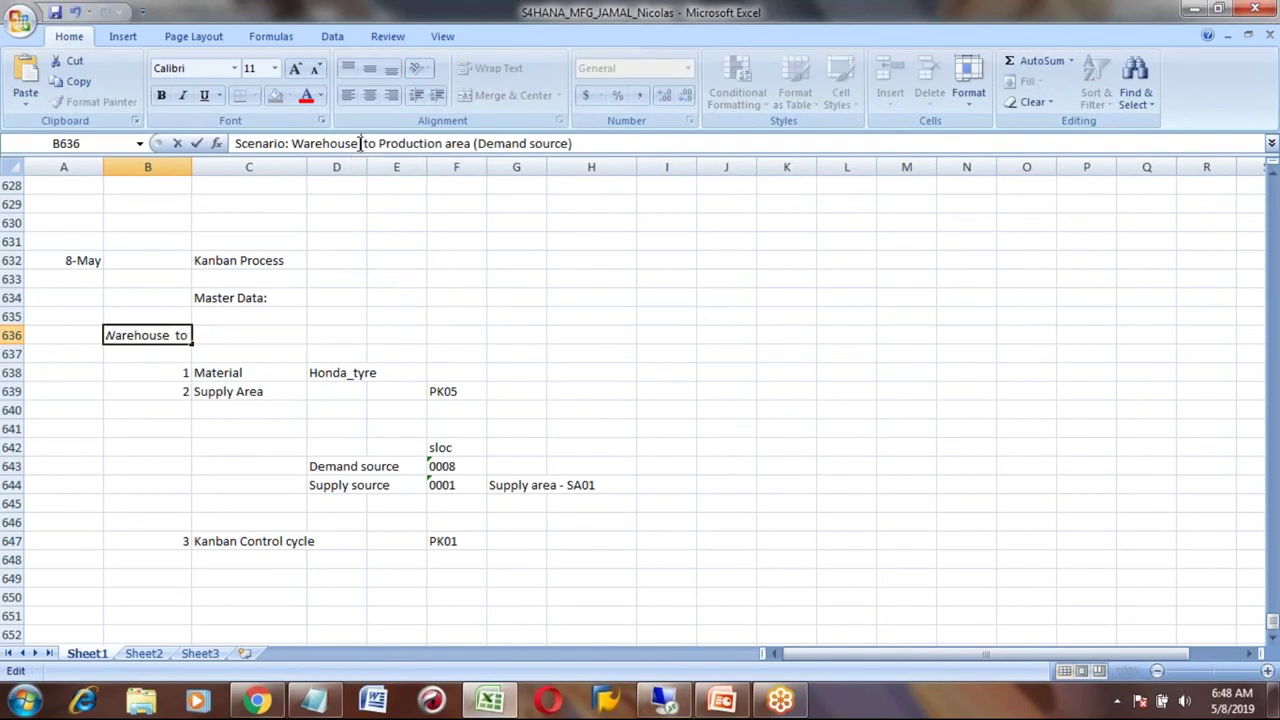
{"action": "type", "text": "upply"}
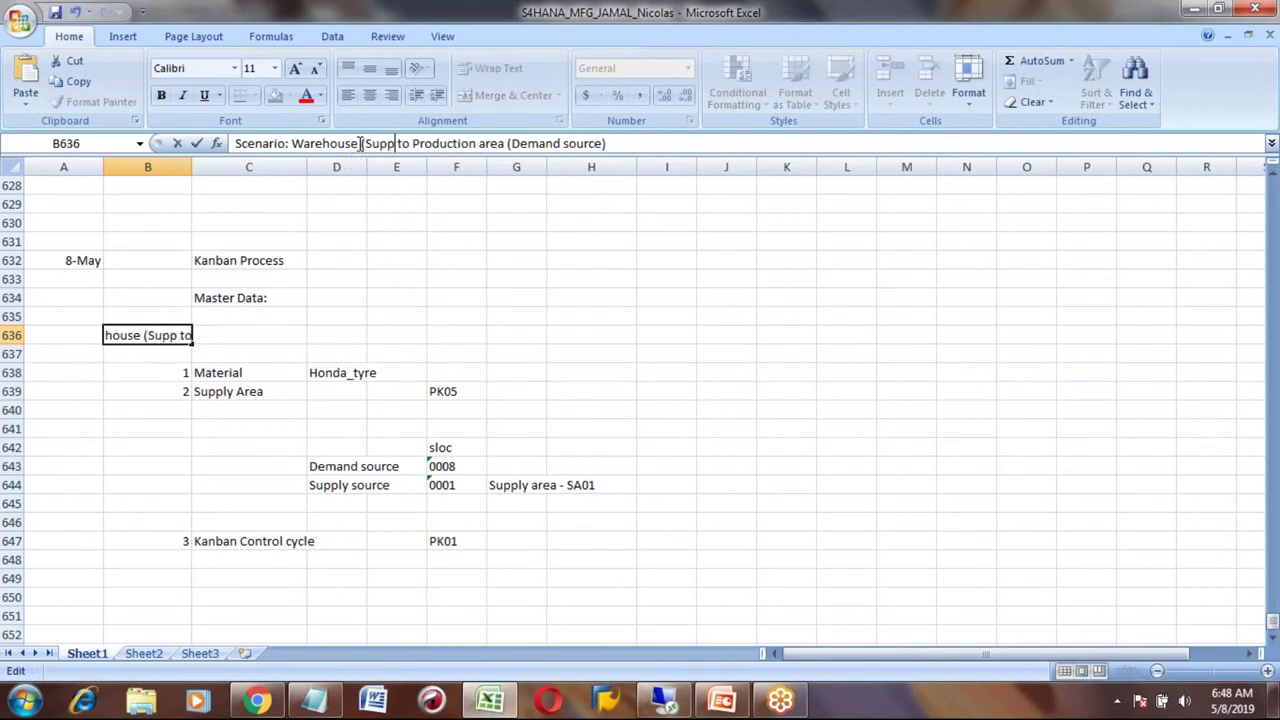
{"action": "type", "text": " Source"}
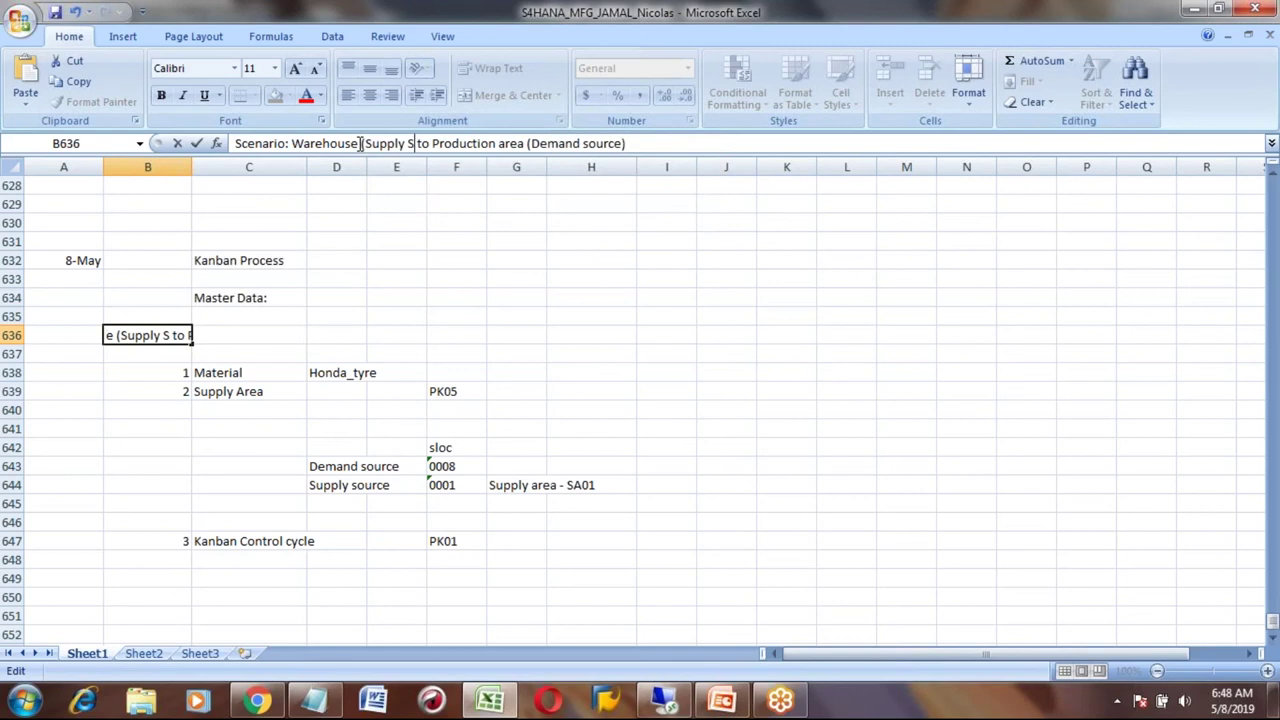
{"action": "type", "text": ")"}
{"action": "key", "text": "Return"}
{"action": "key", "text": "Up"}
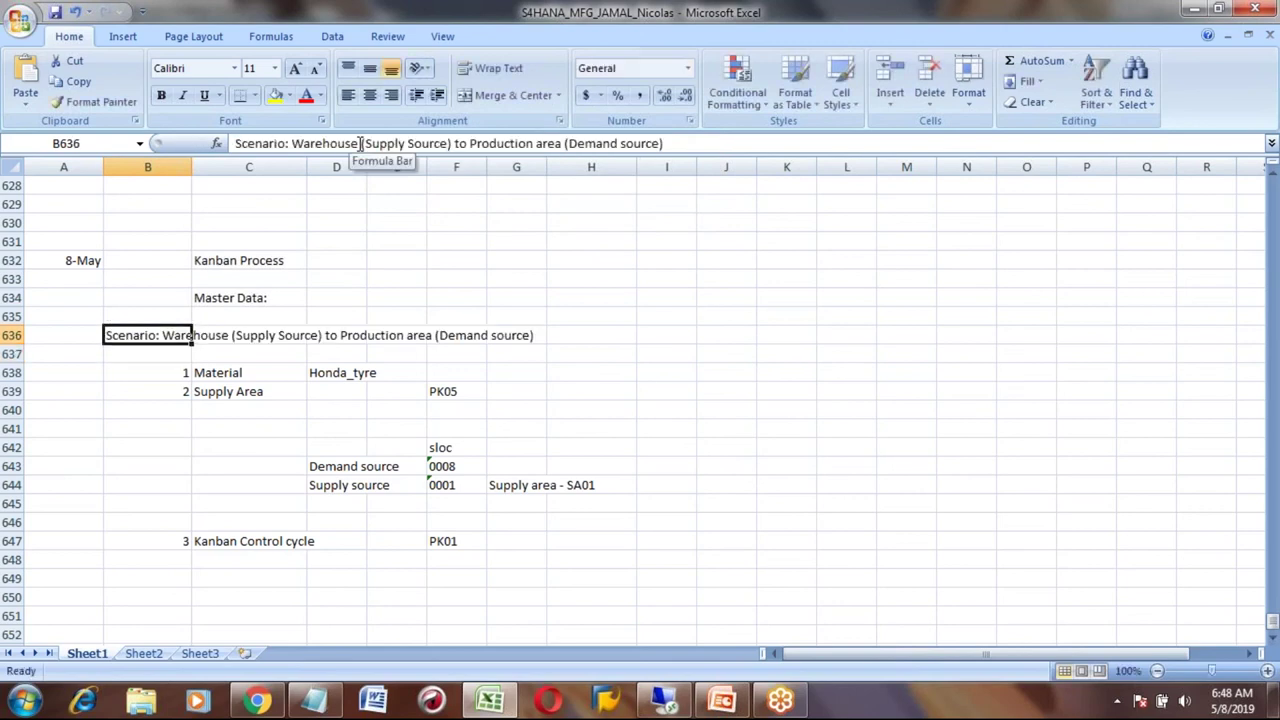
{"action": "left_click", "coordinate": [274, 95]}
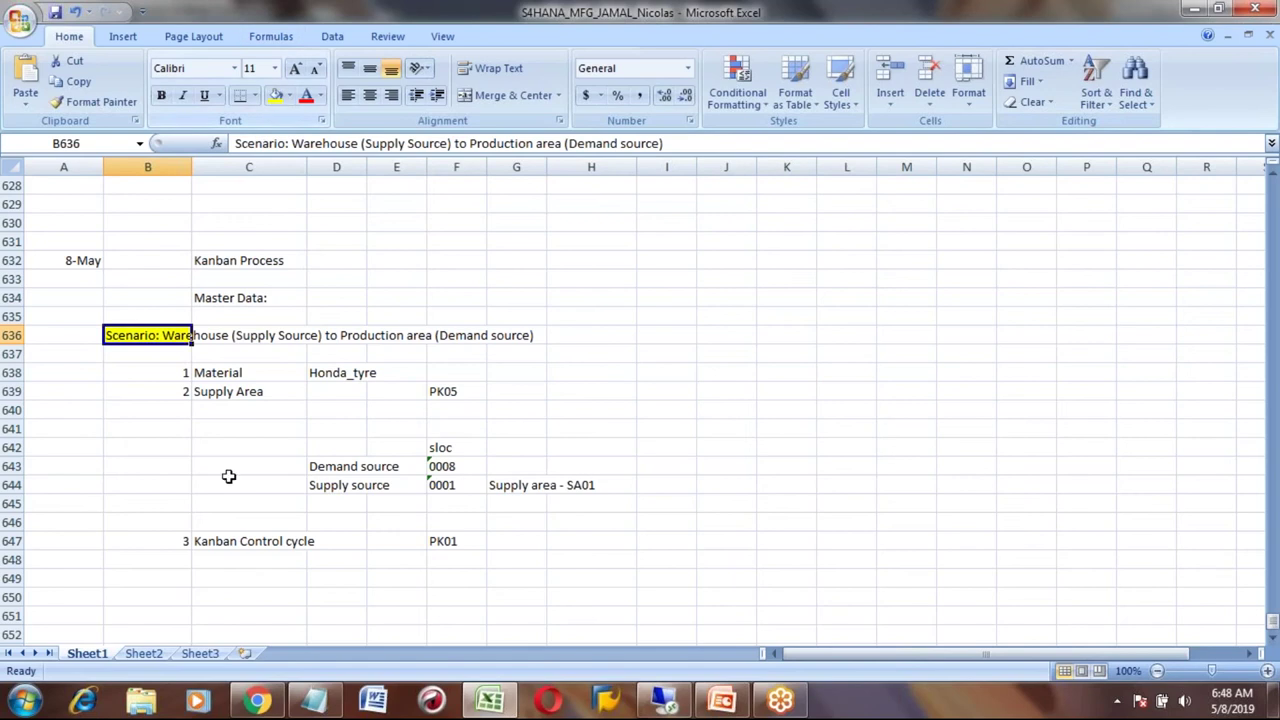
- Go down the master data list from Material through Supply Area to Kanban Control cycle
{"action": "left_click", "coordinate": [220, 372]}
{"action": "key", "text": "Down"}
{"action": "key", "text": "Down"}
{"action": "key", "text": "Down"}
{"action": "key", "text": "Down"}
{"action": "key", "text": "Down"}
{"action": "key", "text": "Down"}
{"action": "key", "text": "Down"}
{"action": "key", "text": "Down"}
{"action": "key", "text": "Down"}
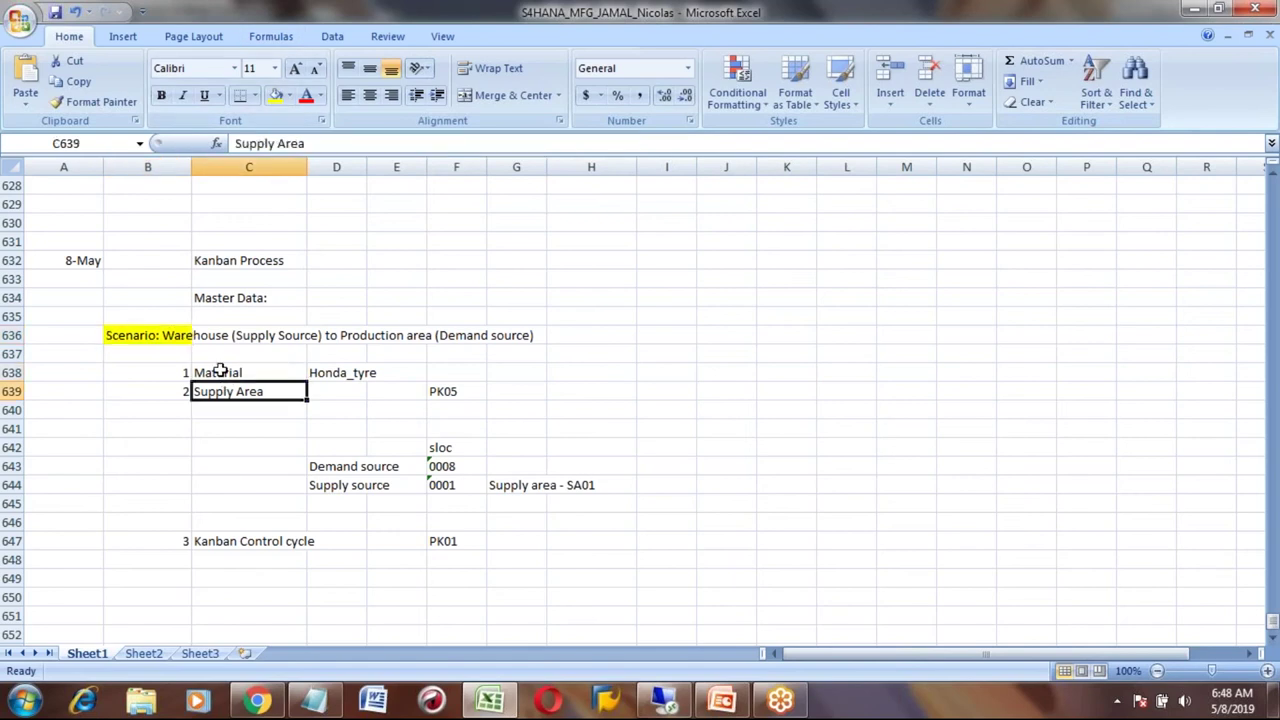
{"action": "key", "text": "Down"}
{"action": "key", "text": "Down"}
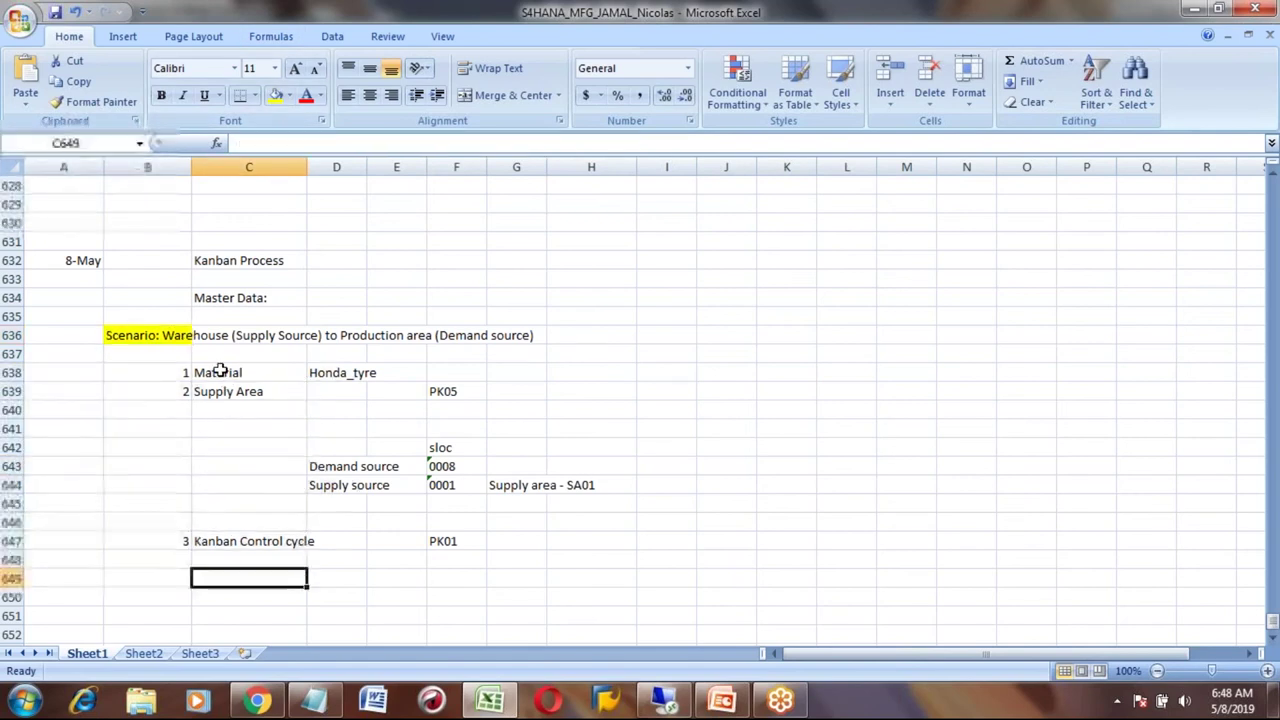
{"action": "key", "text": "Right"}
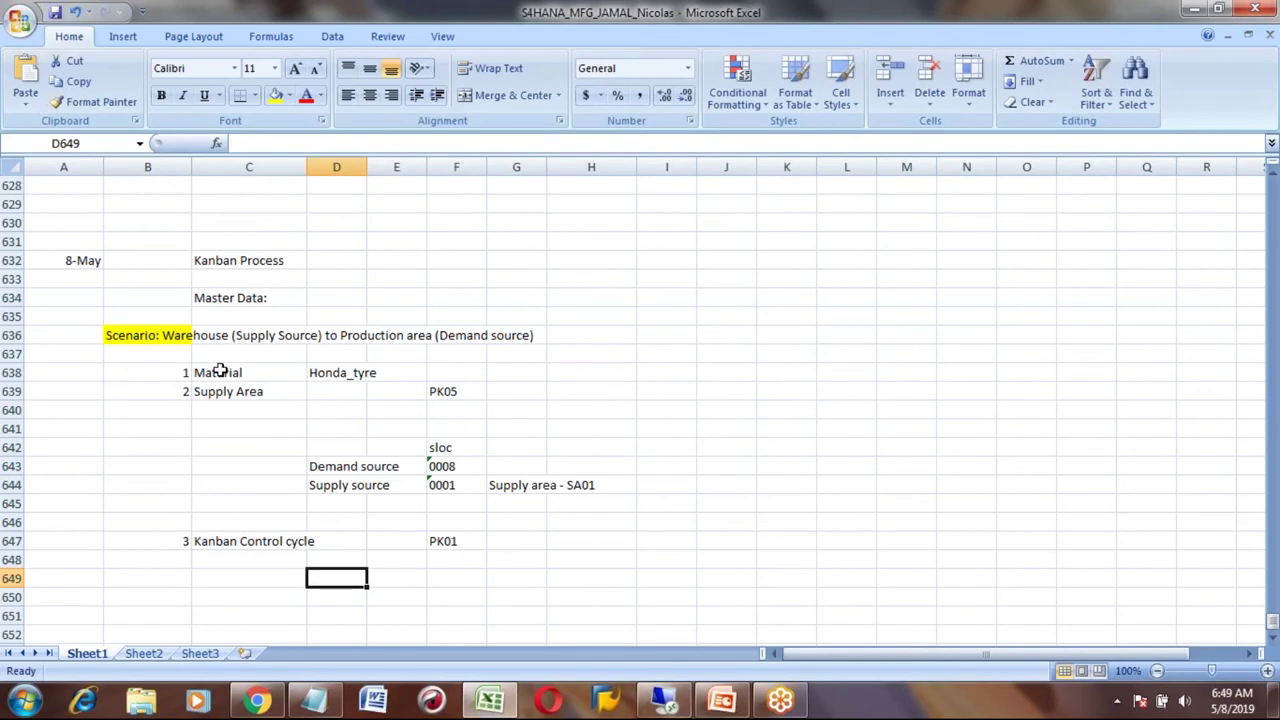
- Switch to the SAP remote session, save the supply area SA01 entry for plant 7777 and check the save status
{"action": "key", "text": "alt+Tab"}
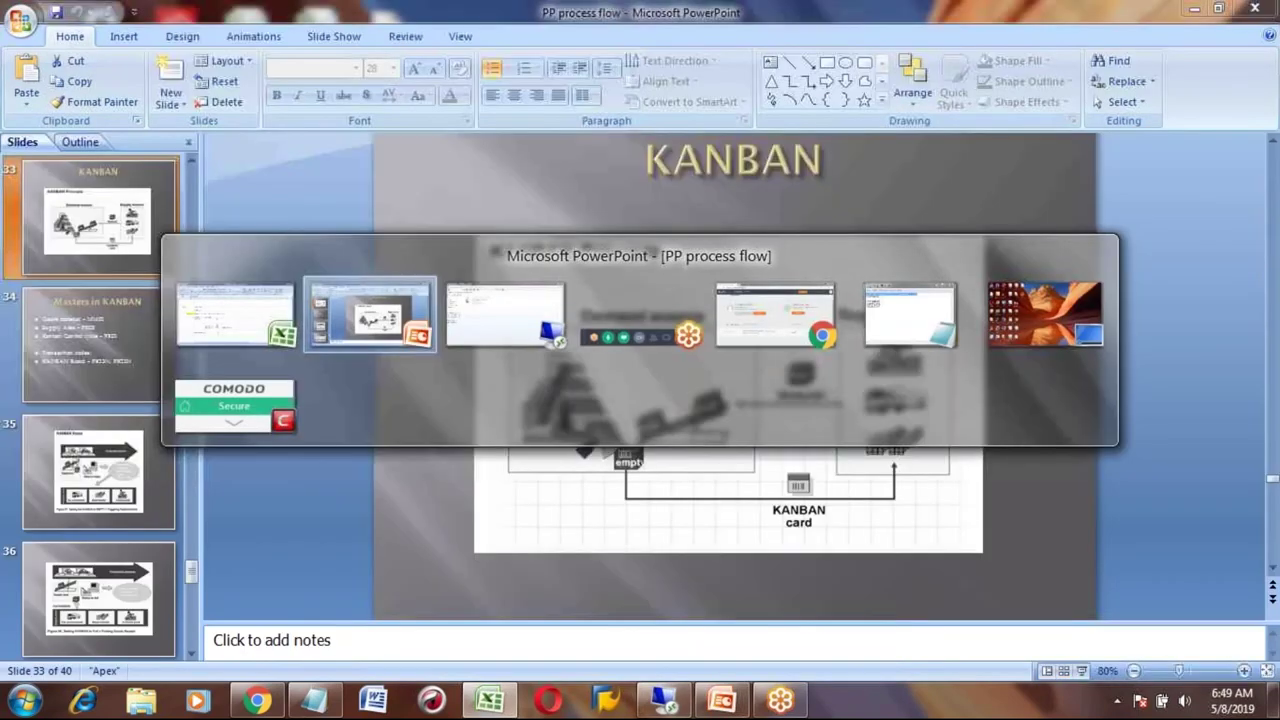
{"action": "key", "text": "alt+Tab"}
{"action": "left_click", "coordinate": [219, 70]}
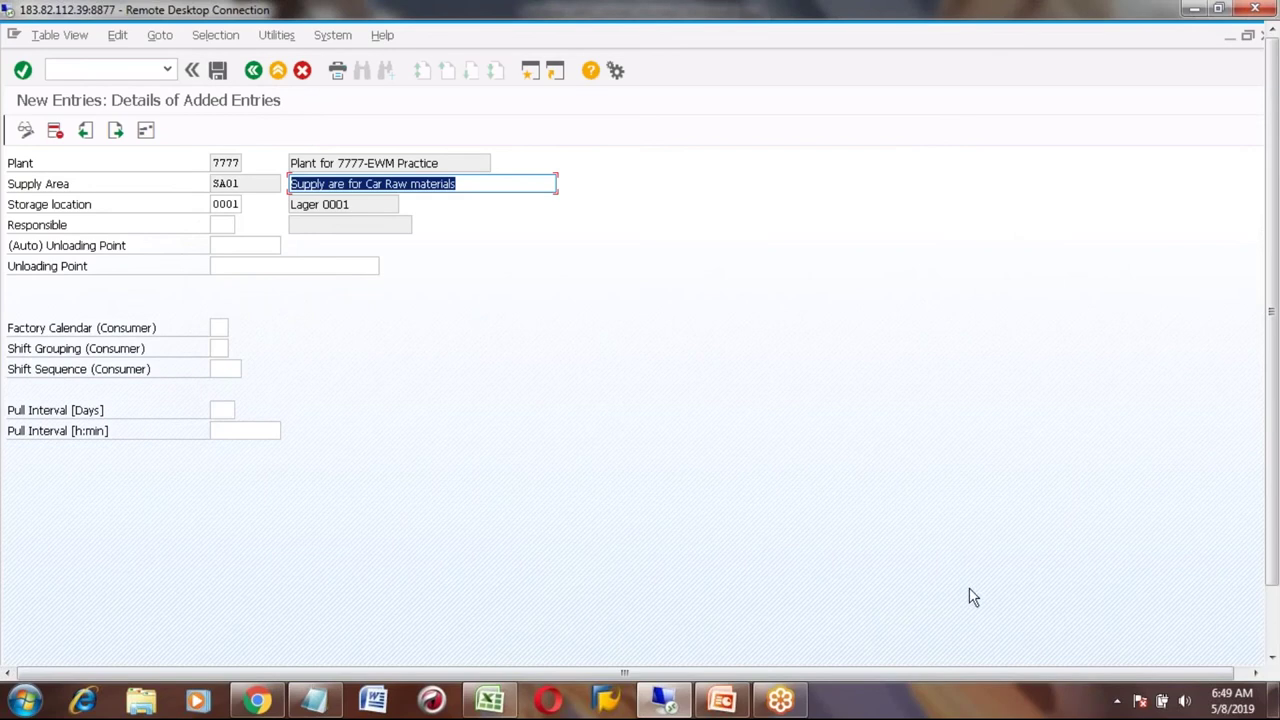
{"action": "left_click", "coordinate": [1276, 628]}
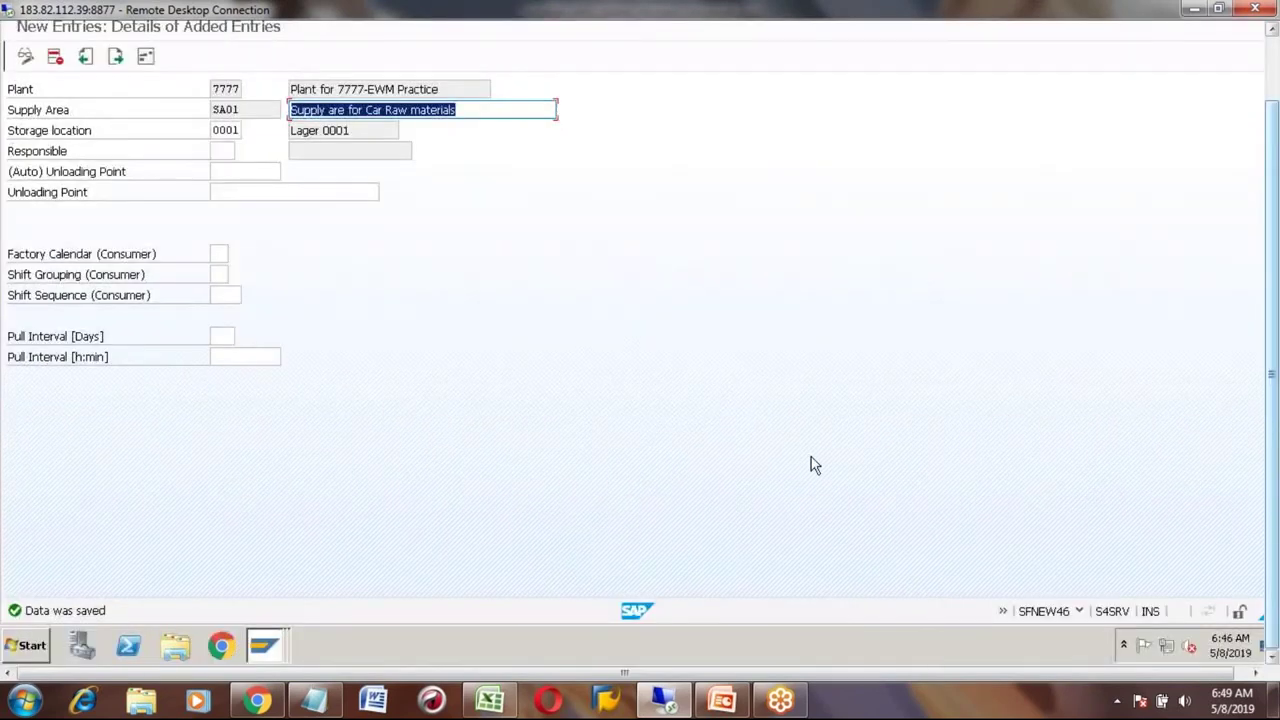
{"action": "left_click", "coordinate": [1273, 72]}
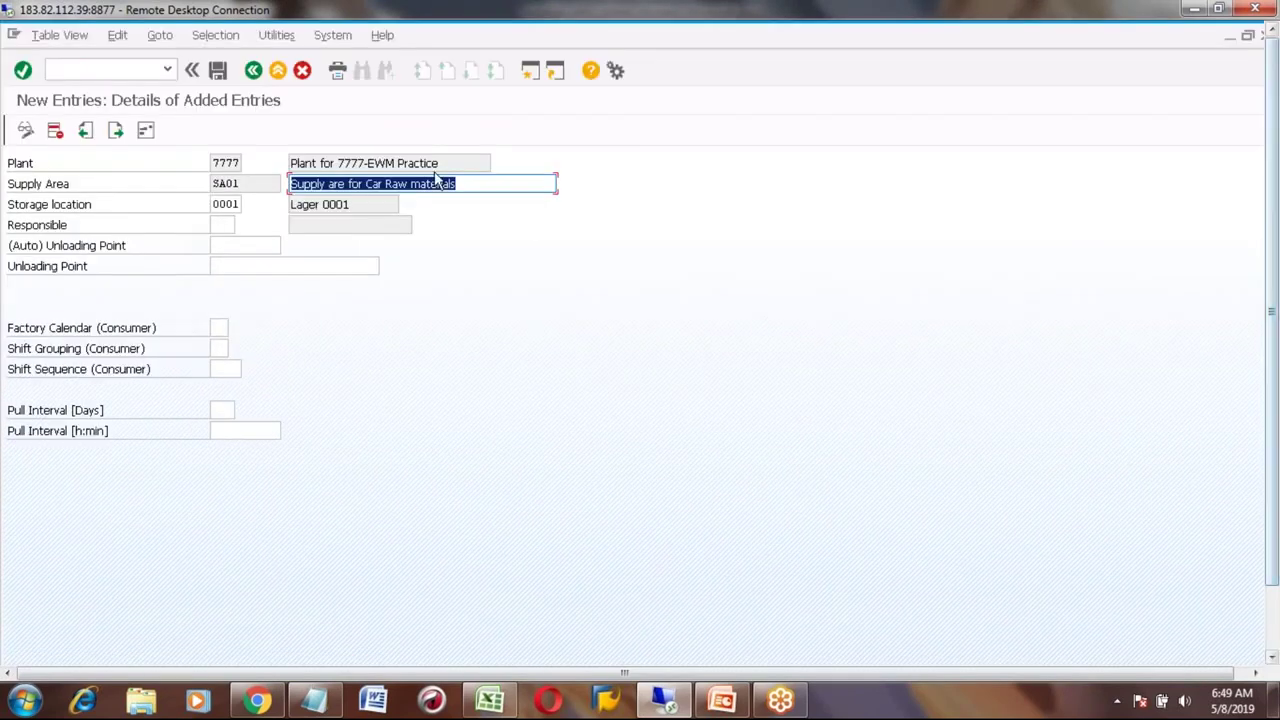
- Leave the production supply area maintenance and return to SAP Easy Access
{"action": "left_click", "coordinate": [255, 71]}
{"action": "left_click", "coordinate": [255, 71]}
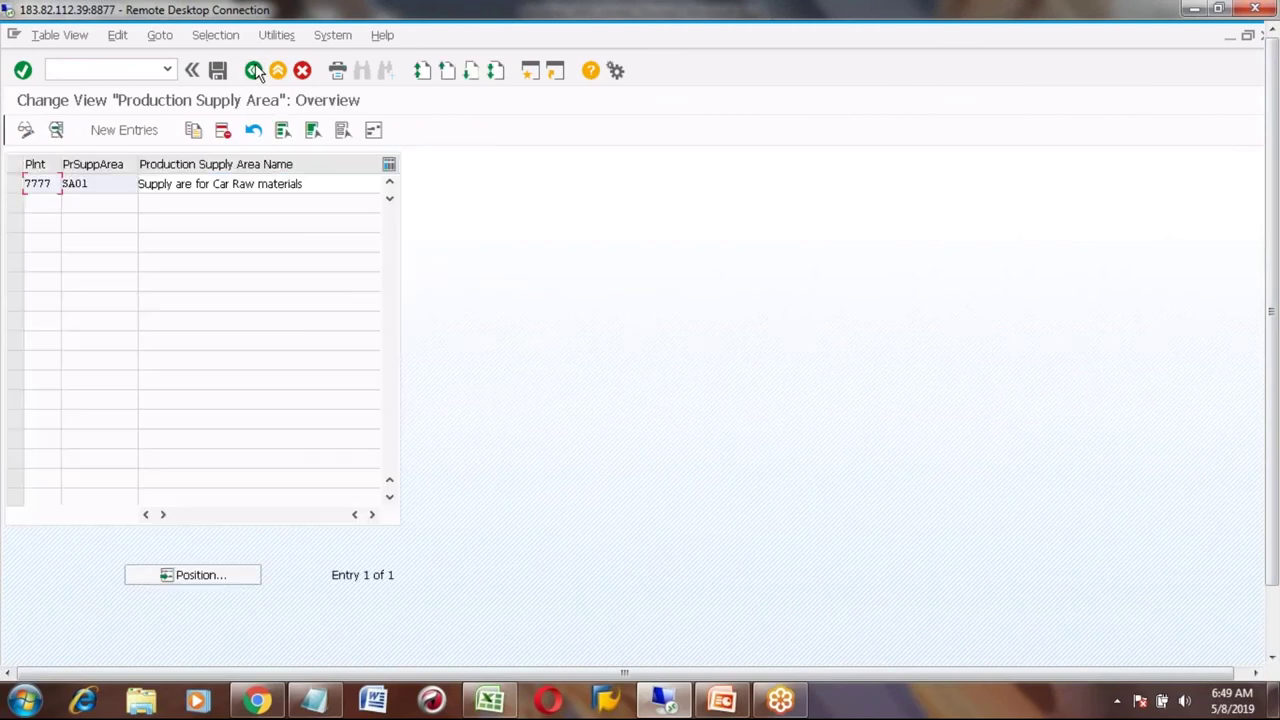
{"action": "left_click", "coordinate": [255, 71]}
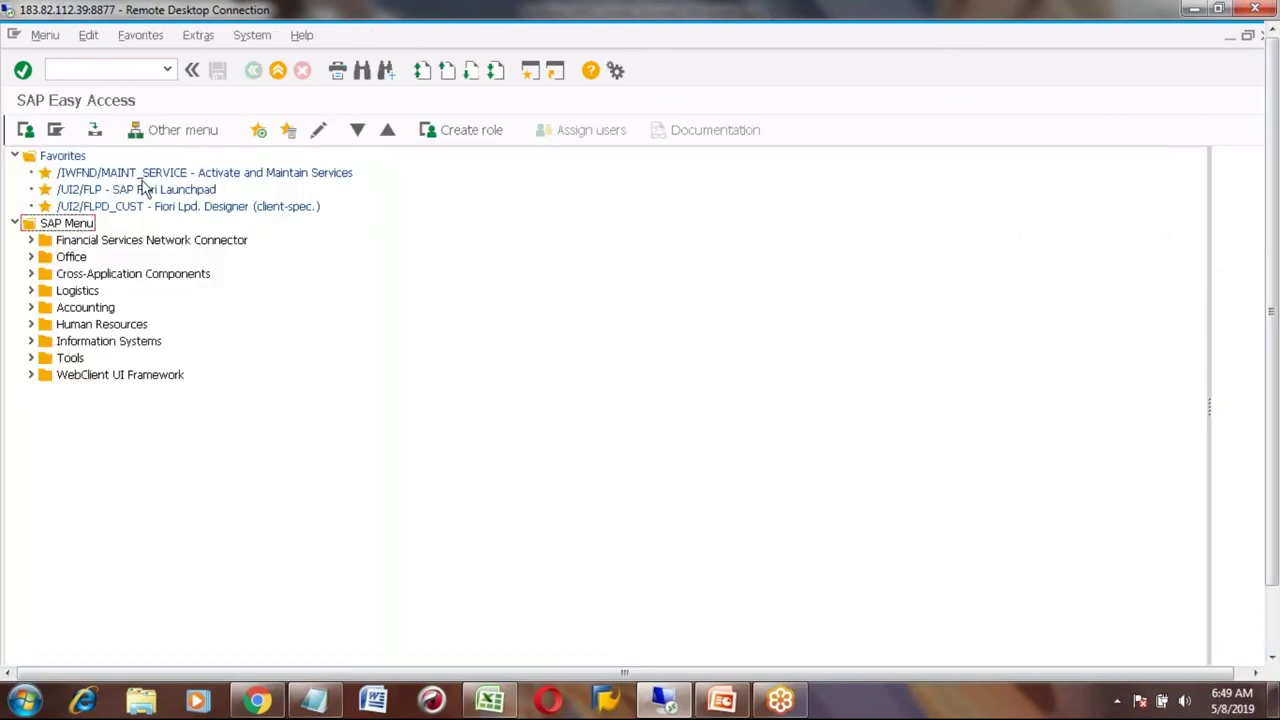
- Expand Logistics, Production, KANBAN and Control Cycle in the SAP tree and select PKMC - Control Cycle Maintenance
{"action": "left_click", "coordinate": [31, 293]}
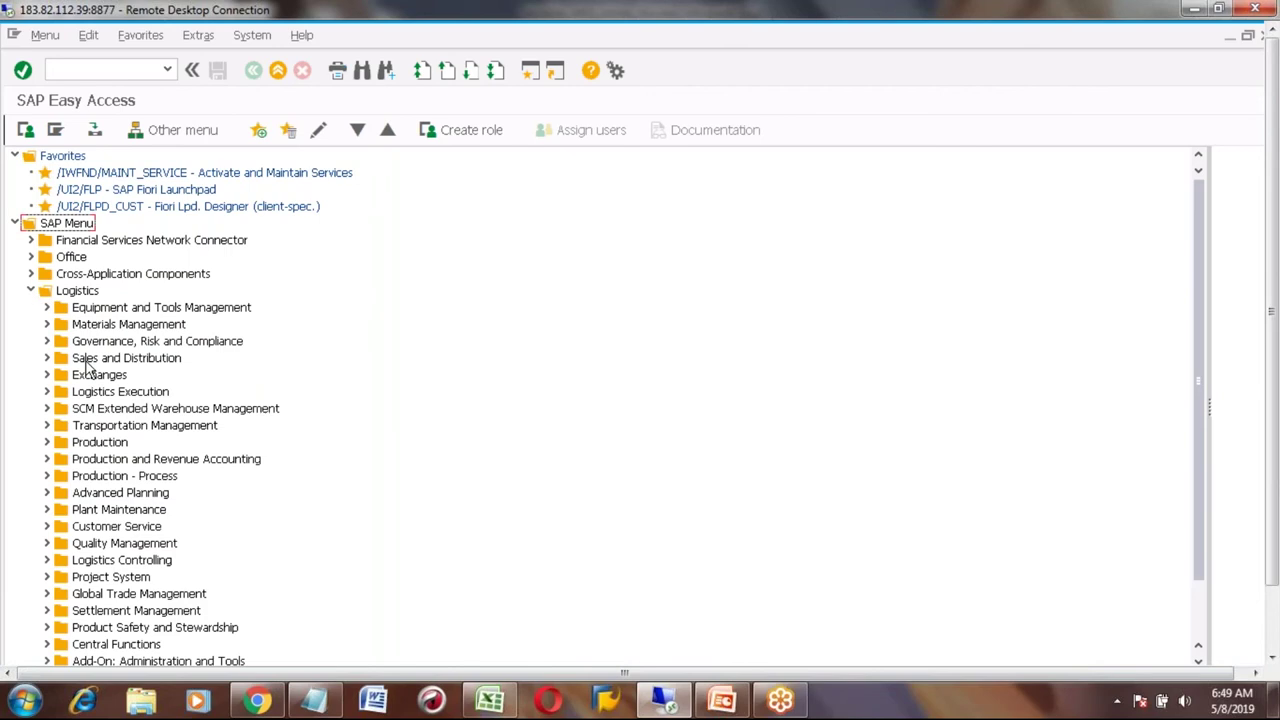
{"action": "left_click", "coordinate": [46, 442]}
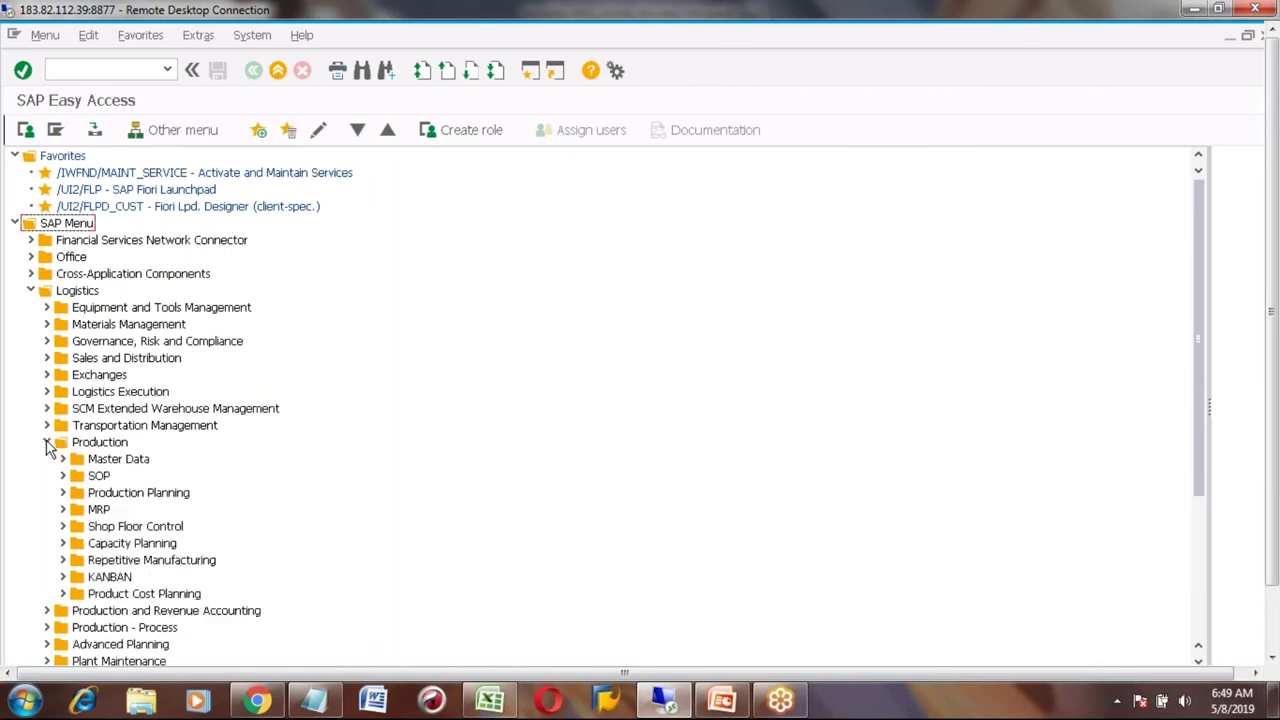
{"action": "left_click", "coordinate": [110, 578]}
{"action": "left_click", "coordinate": [63, 578]}
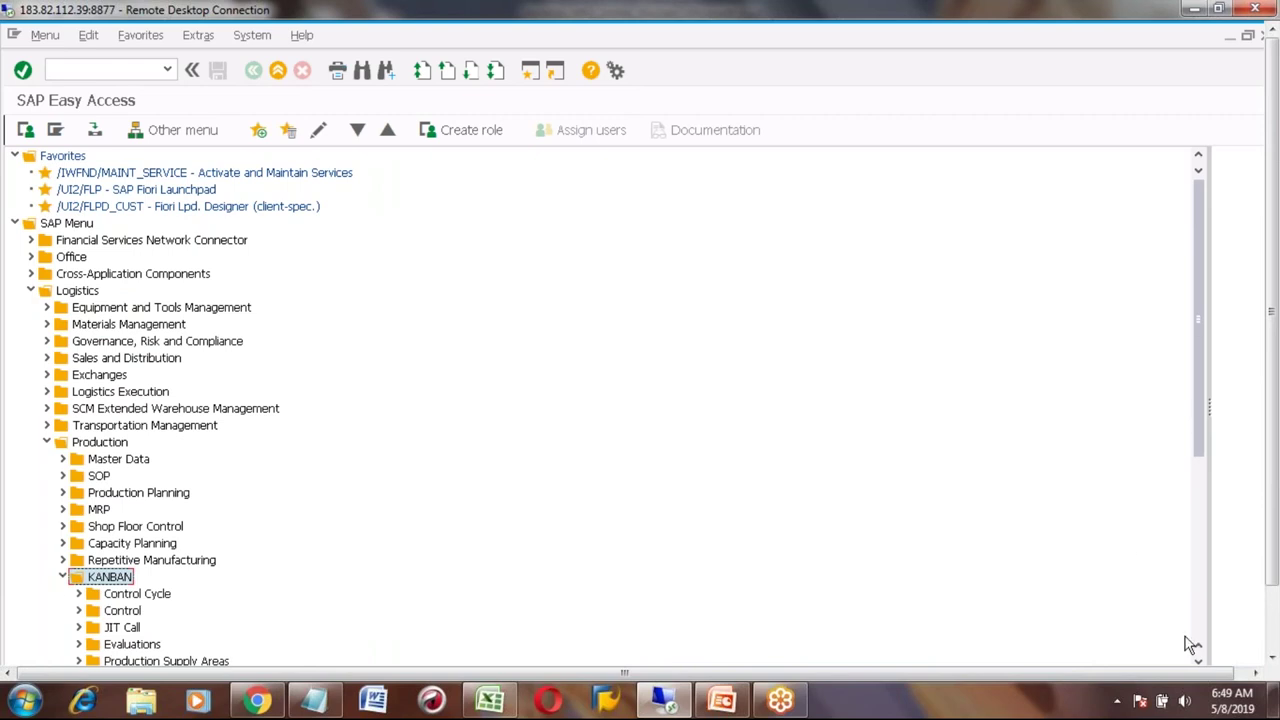
{"action": "scroll", "coordinate": [1192, 645], "scroll_direction": "down", "scroll_amount": 2}
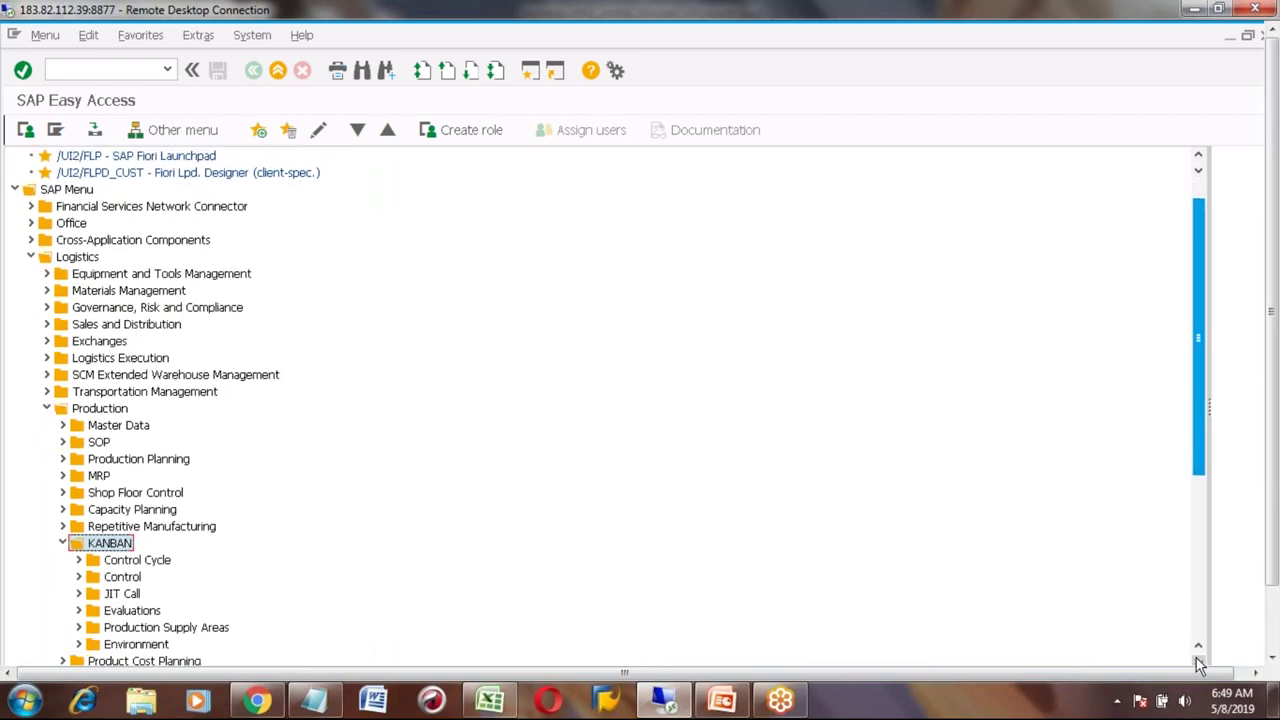
{"action": "left_click", "coordinate": [128, 511]}
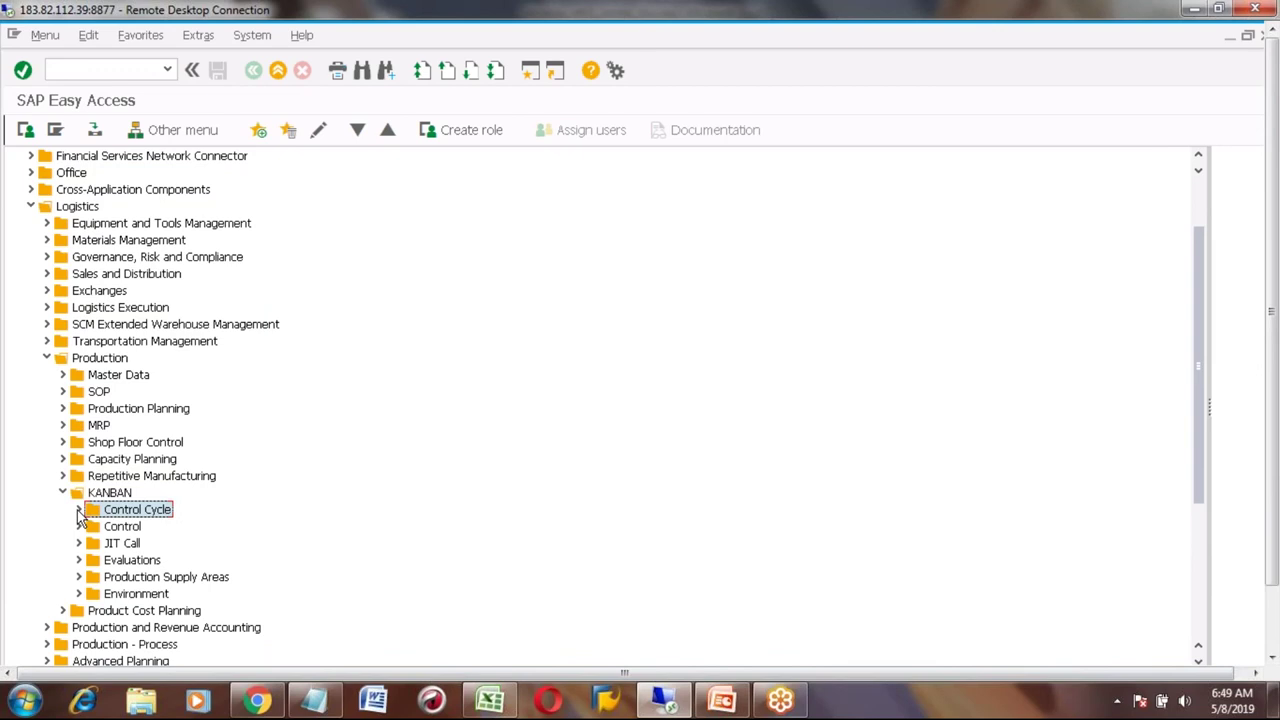
{"action": "left_click", "coordinate": [79, 510]}
{"action": "left_click", "coordinate": [203, 533]}
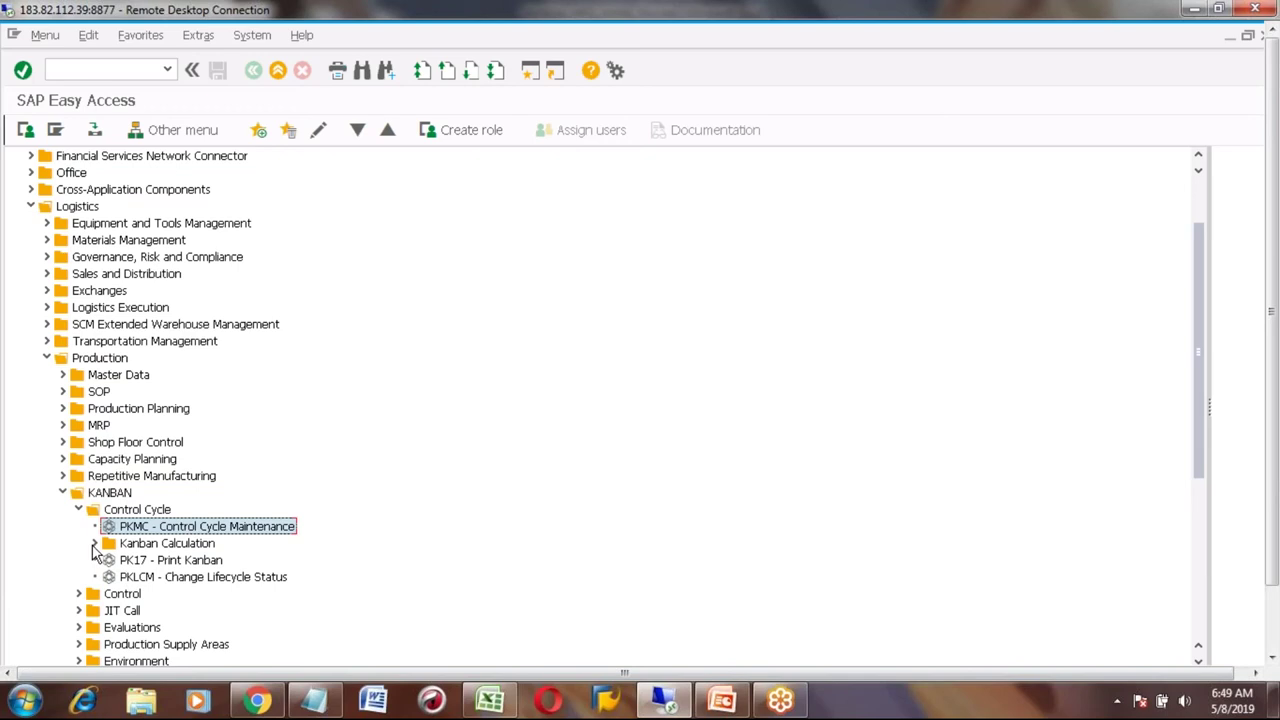
- Look into the Kanban Calculation folder and expand the KANBAN Control folder to view its transactions
{"action": "left_click", "coordinate": [94, 544]}
{"action": "left_click", "coordinate": [94, 544]}
{"action": "left_click", "coordinate": [79, 595]}
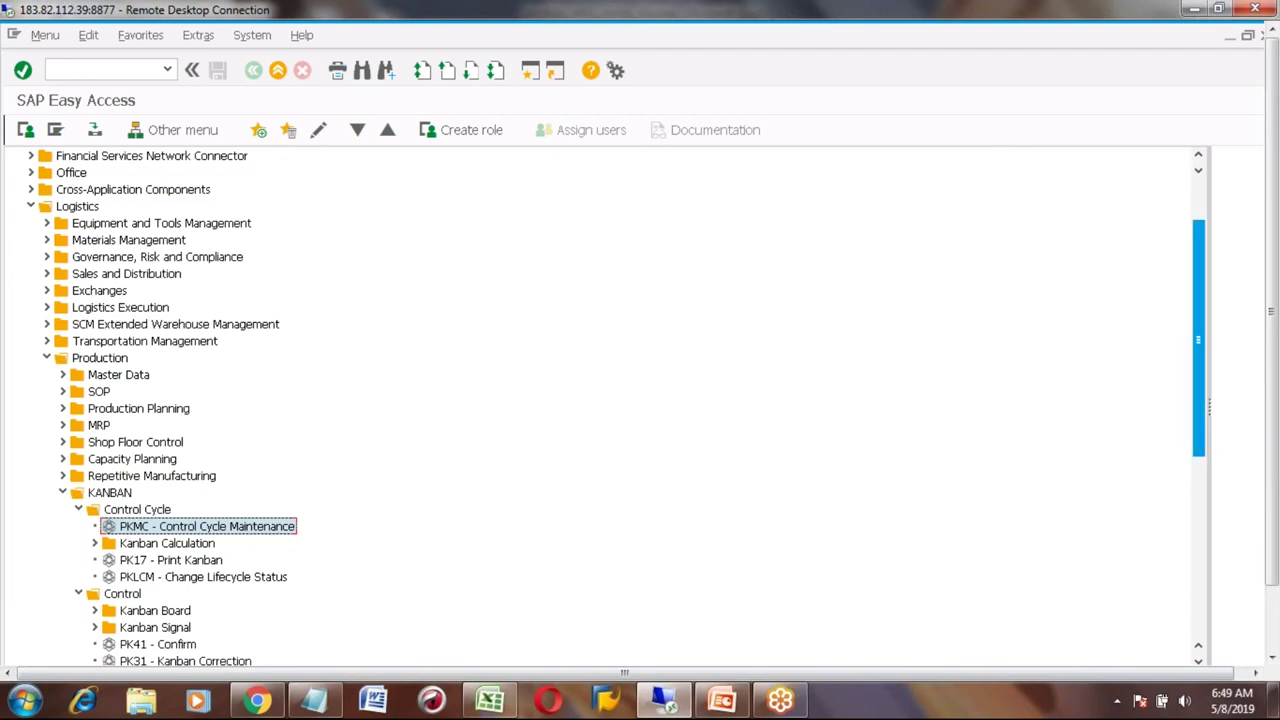
{"action": "scroll", "coordinate": [1198, 340], "scroll_direction": "down", "scroll_amount": 3}
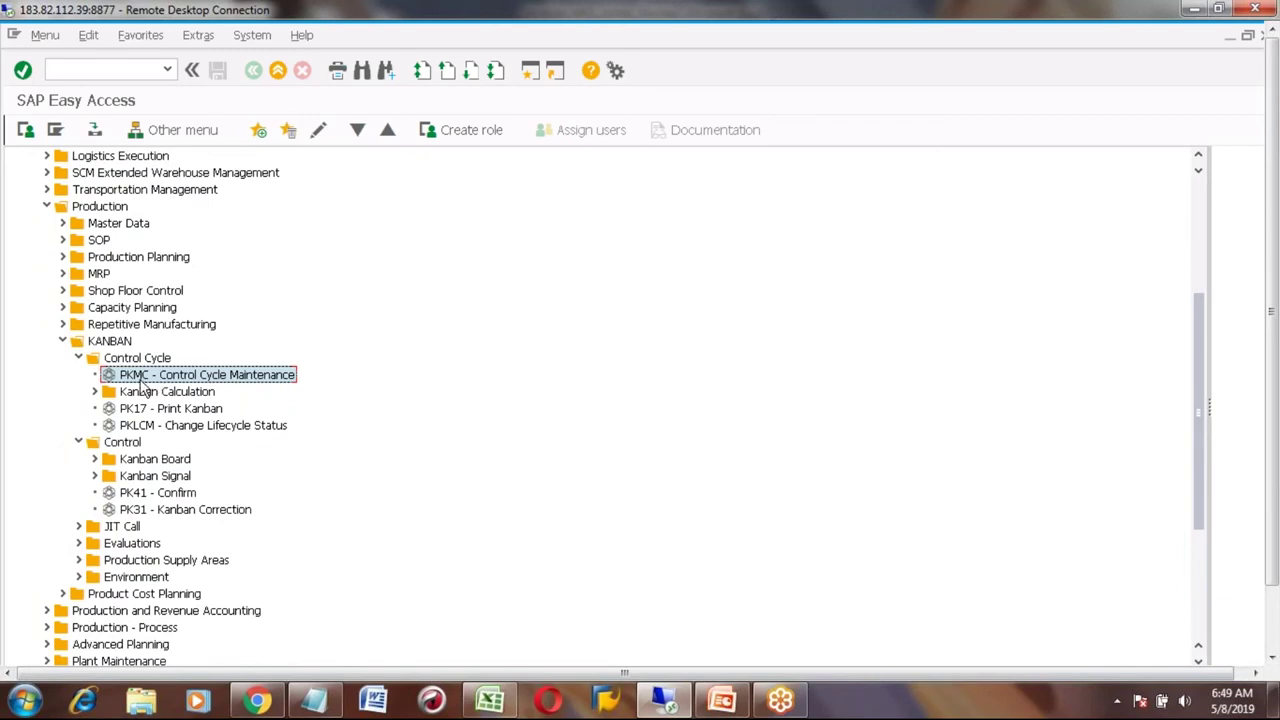
- Switch to the PowerPoint presentation and change the Kanban Control cycle transaction code on slide 34 to PKMC
{"action": "left_click", "coordinate": [722, 700]}
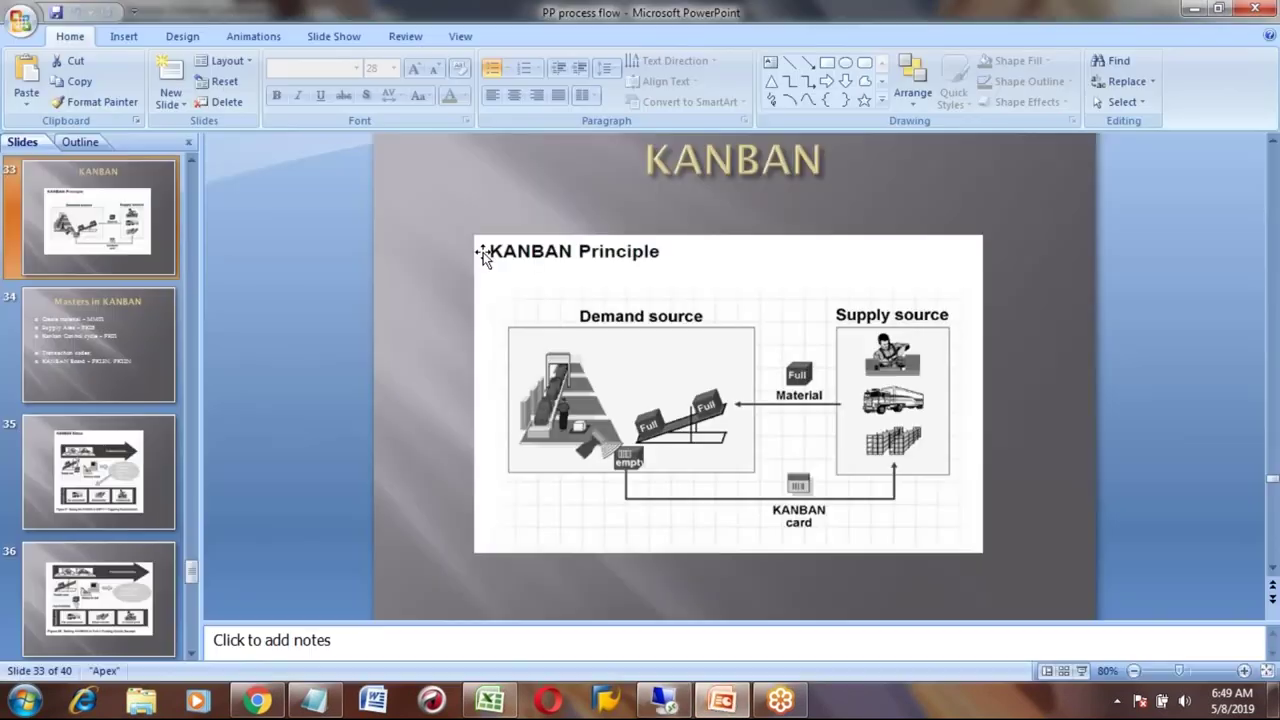
{"action": "left_click", "coordinate": [121, 341]}
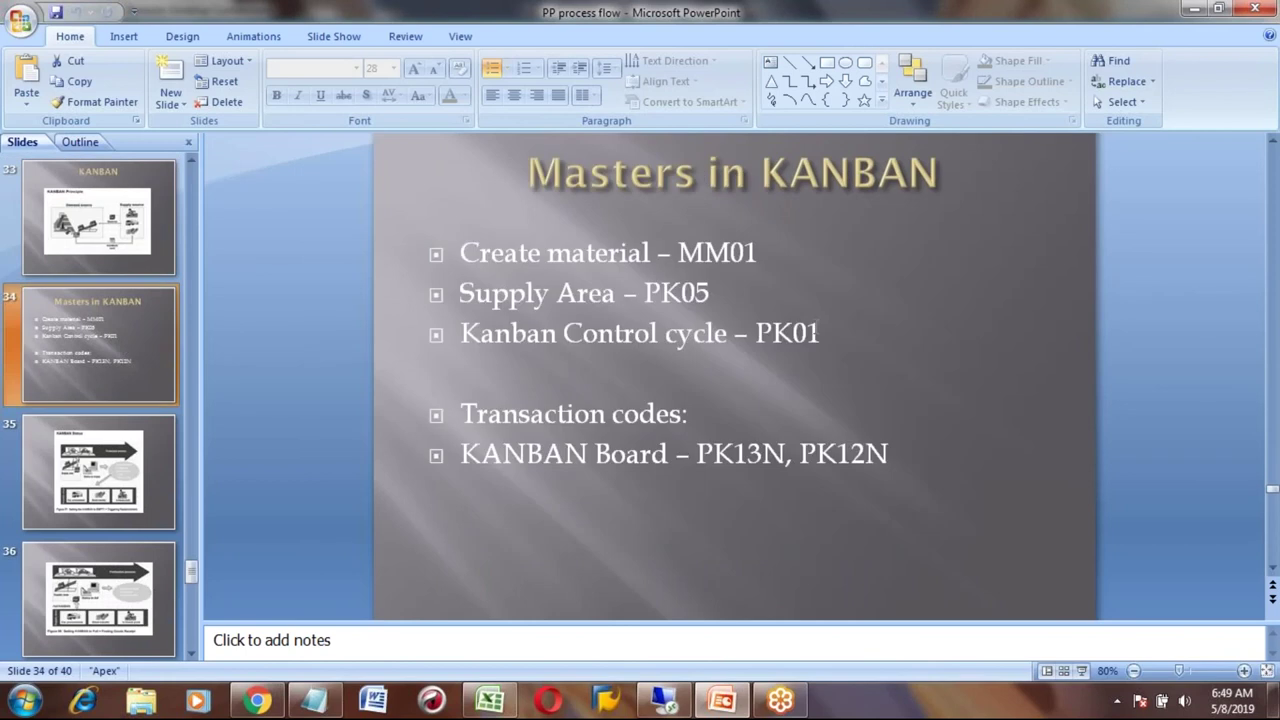
{"action": "left_click", "coordinate": [660, 420]}
{"action": "key", "text": "BackSpace"}
{"action": "key", "text": "BackSpace"}
{"action": "type", "text": "MC"}
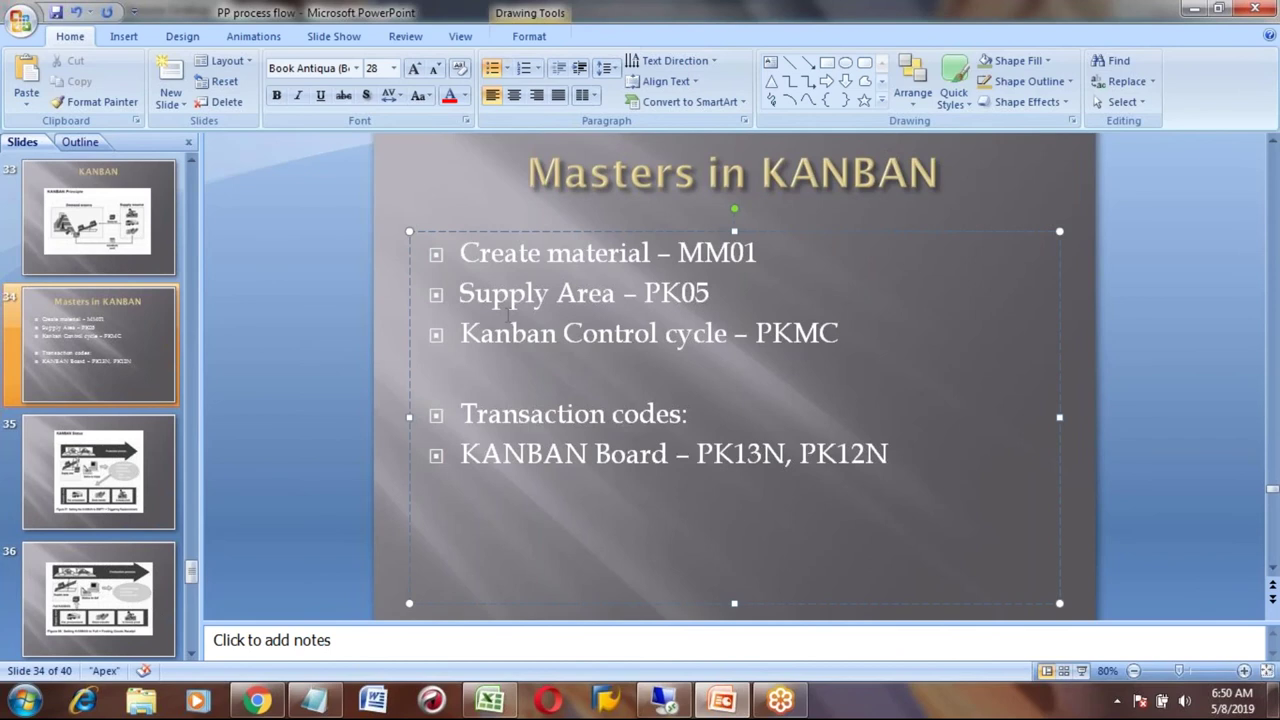
- Switch to the Excel workbook and set the Kanban Control cycle transaction code in cell F647 to PKMC
{"action": "key", "text": "alt+Tab"}
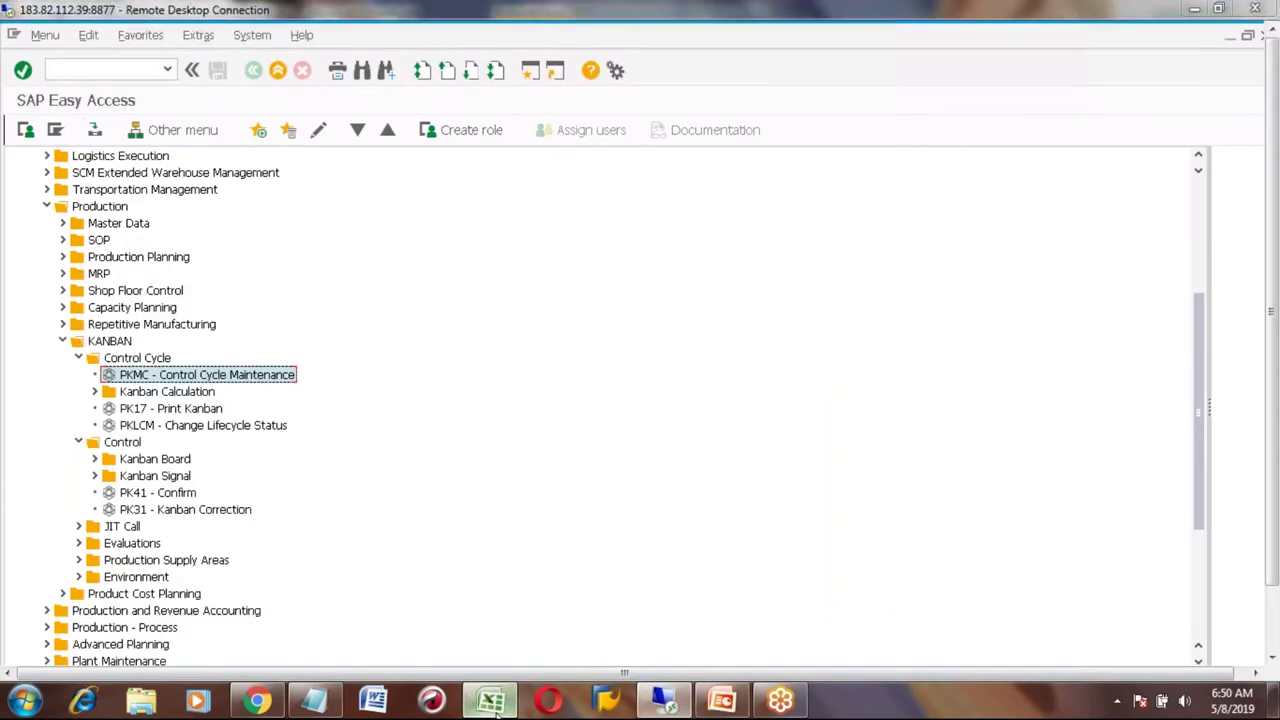
{"action": "key", "text": "alt+Tab"}
{"action": "left_click", "coordinate": [440, 540]}
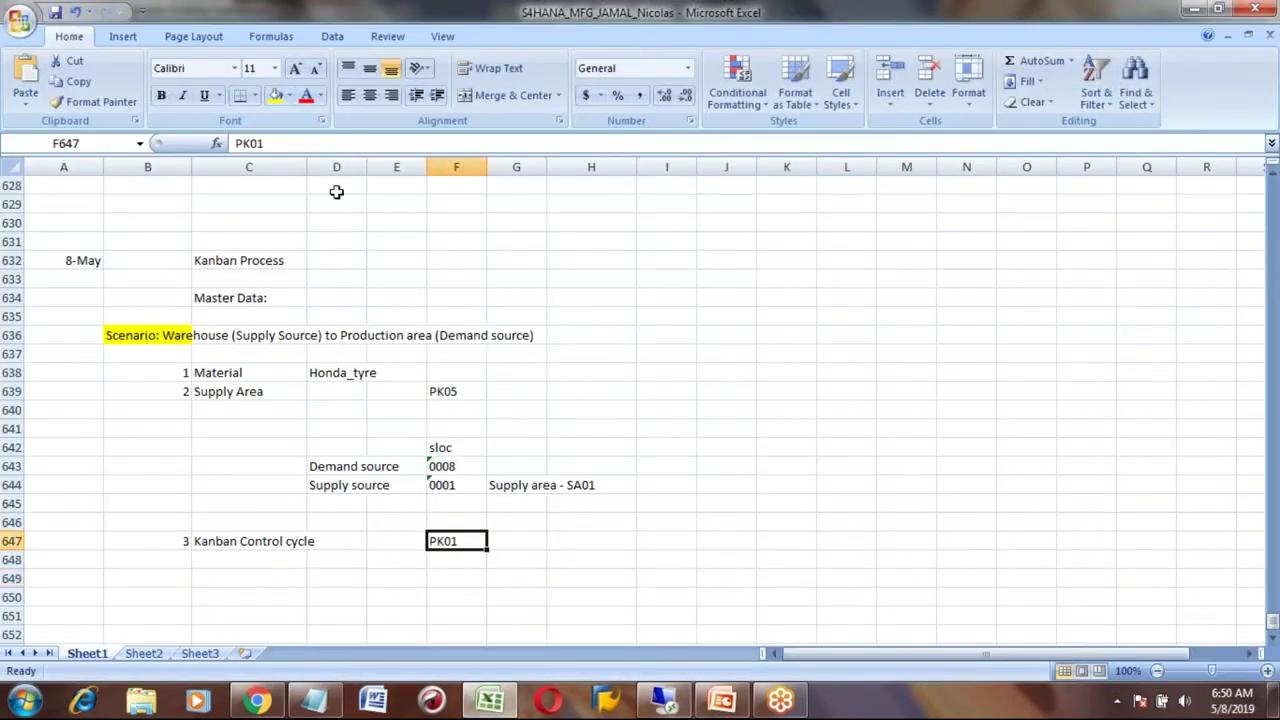
{"action": "left_click", "coordinate": [305, 144]}
{"action": "key", "text": "BackSpace"}
{"action": "key", "text": "BackSpace"}
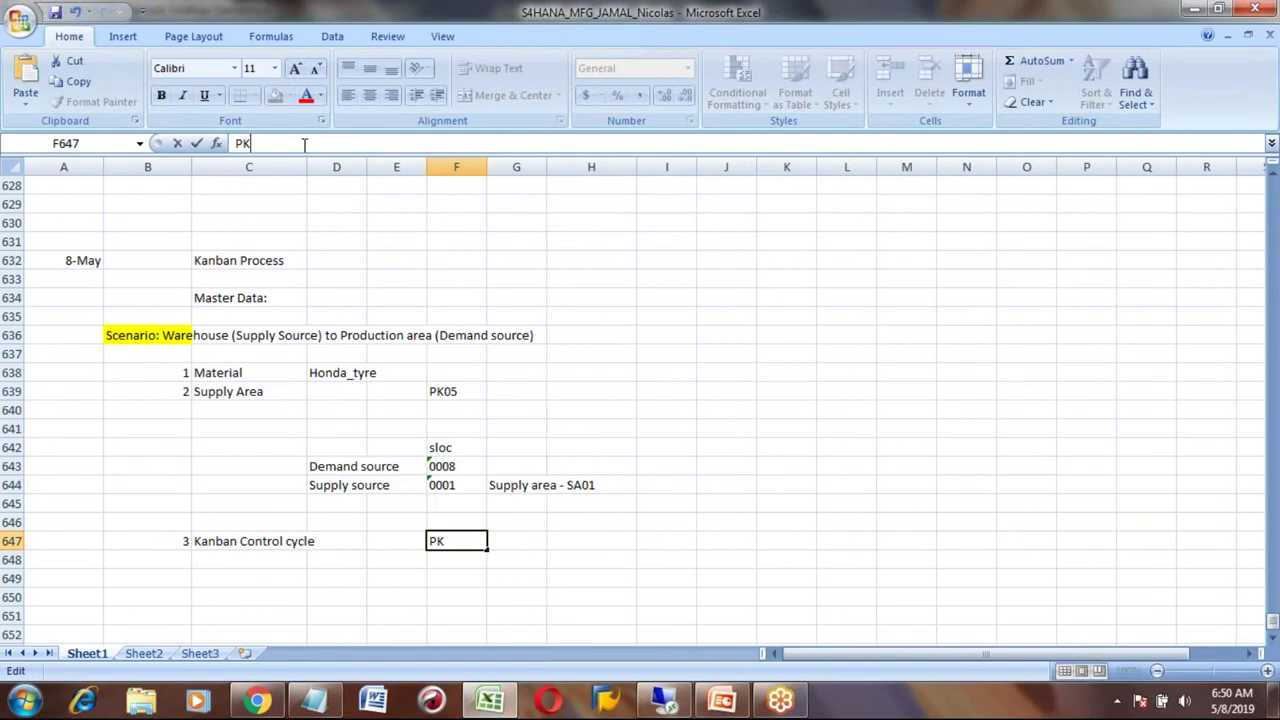
{"action": "type", "text": "MC"}
{"action": "key", "text": "Return"}
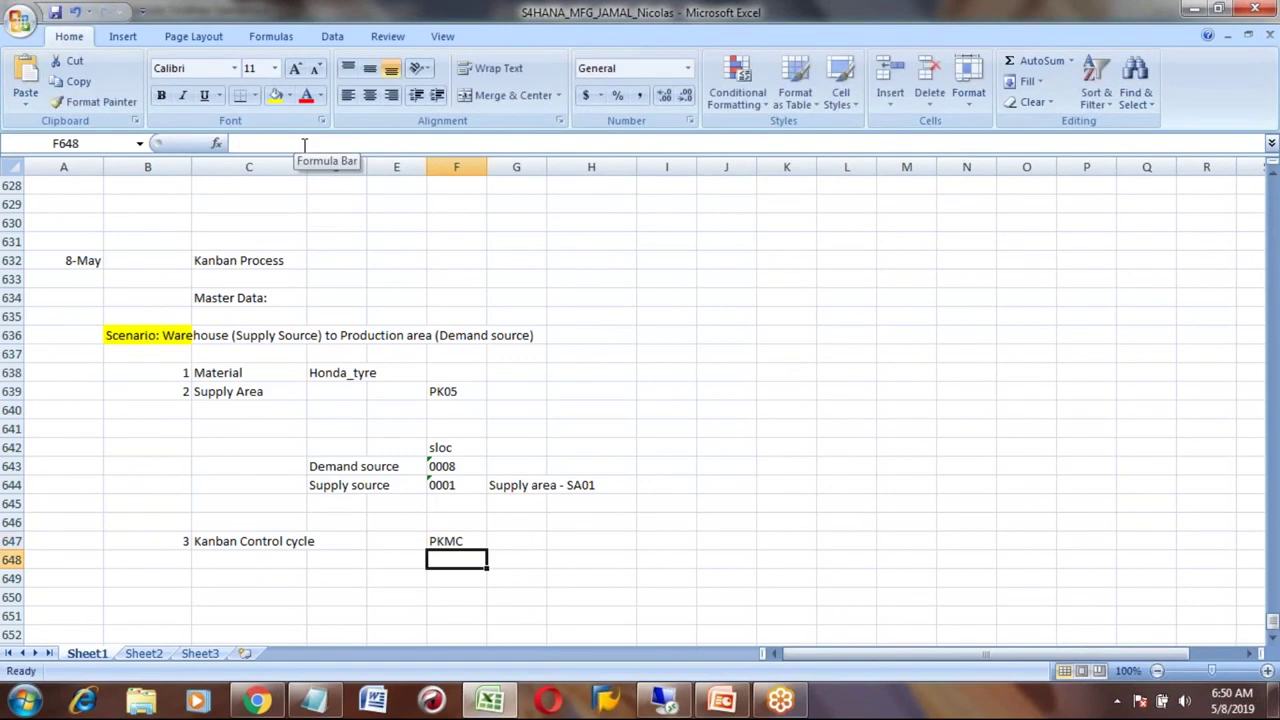
- Return to the SAP session, open PKMC - Control Cycle Maintenance and enter SA01 as the supply area
{"action": "key", "text": "alt+Tab"}
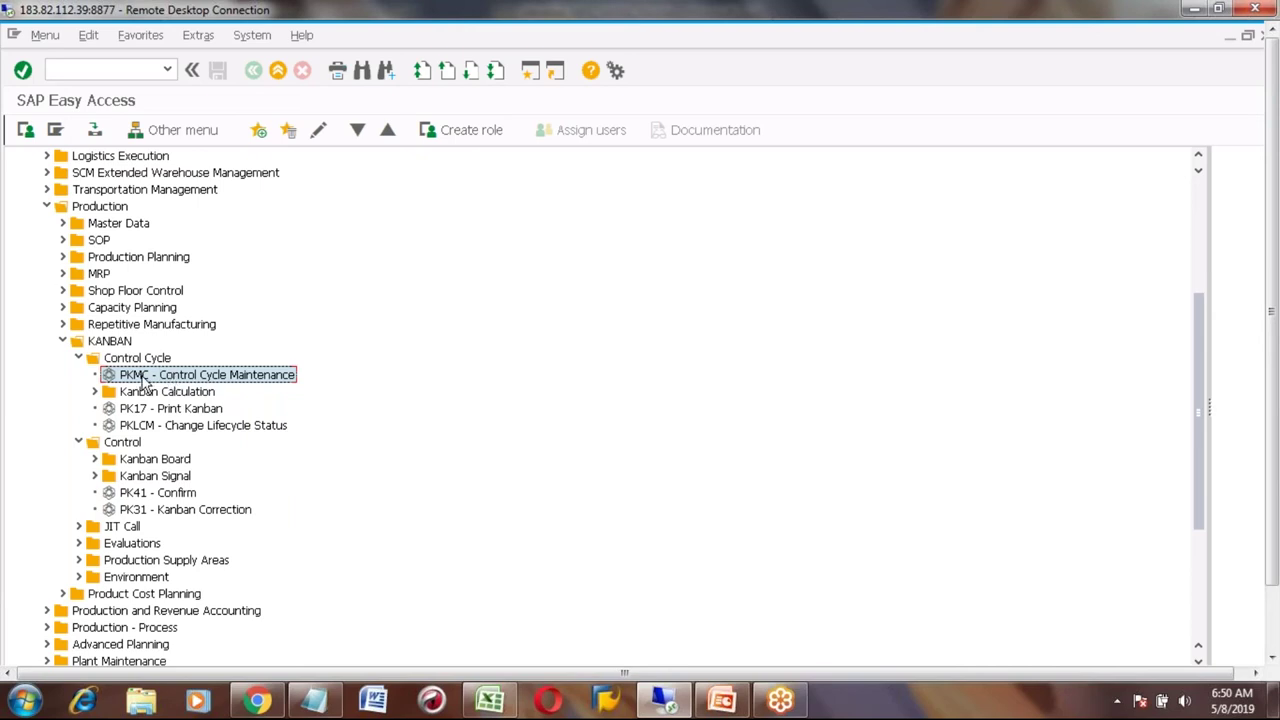
{"action": "double_click", "coordinate": [177, 379]}
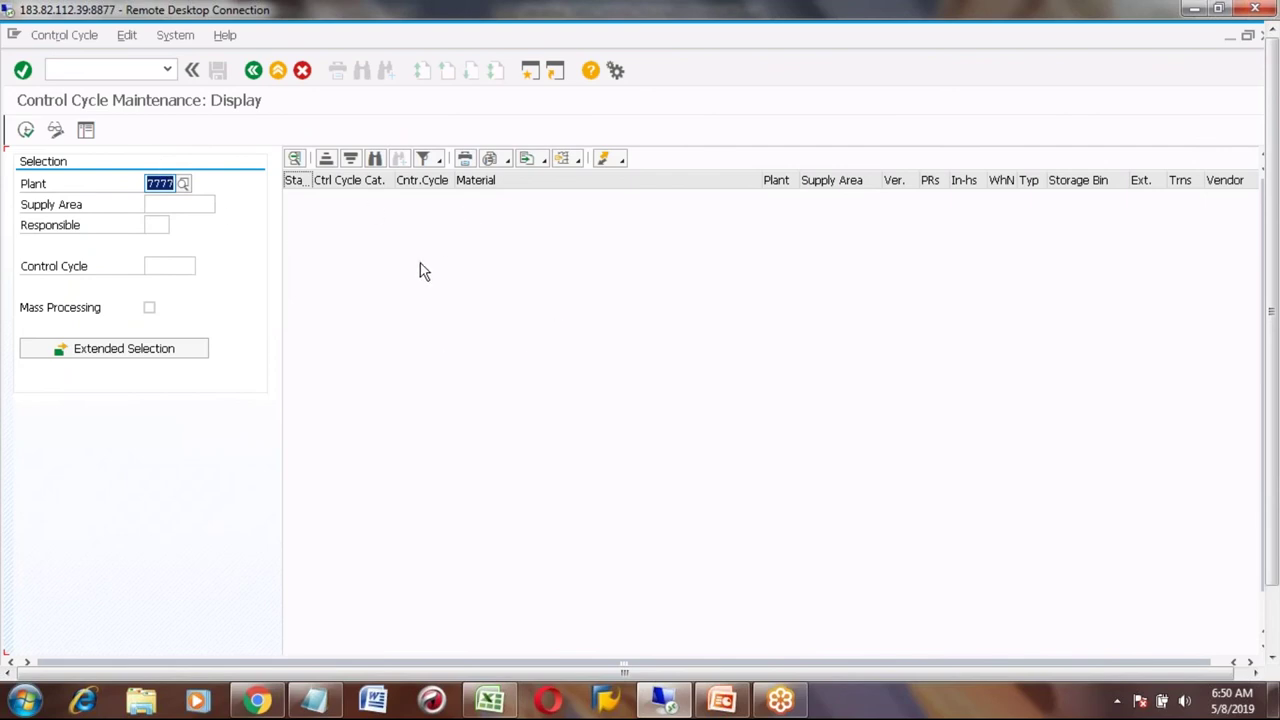
{"action": "left_click", "coordinate": [159, 203]}
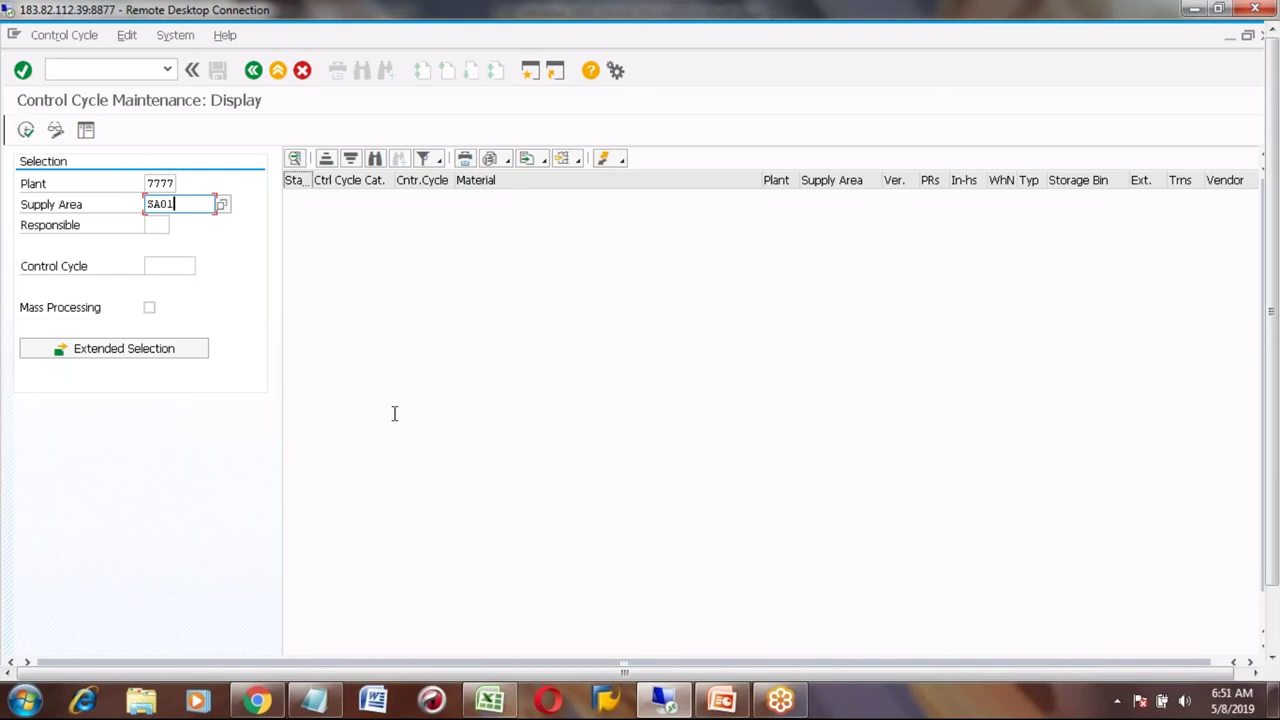
- Switch to the Excel workbook and copy the "Supply area - SA01" note from G644 to G639, next to PK05
{"action": "left_click", "coordinate": [490, 700]}
{"action": "left_click", "coordinate": [501, 488]}
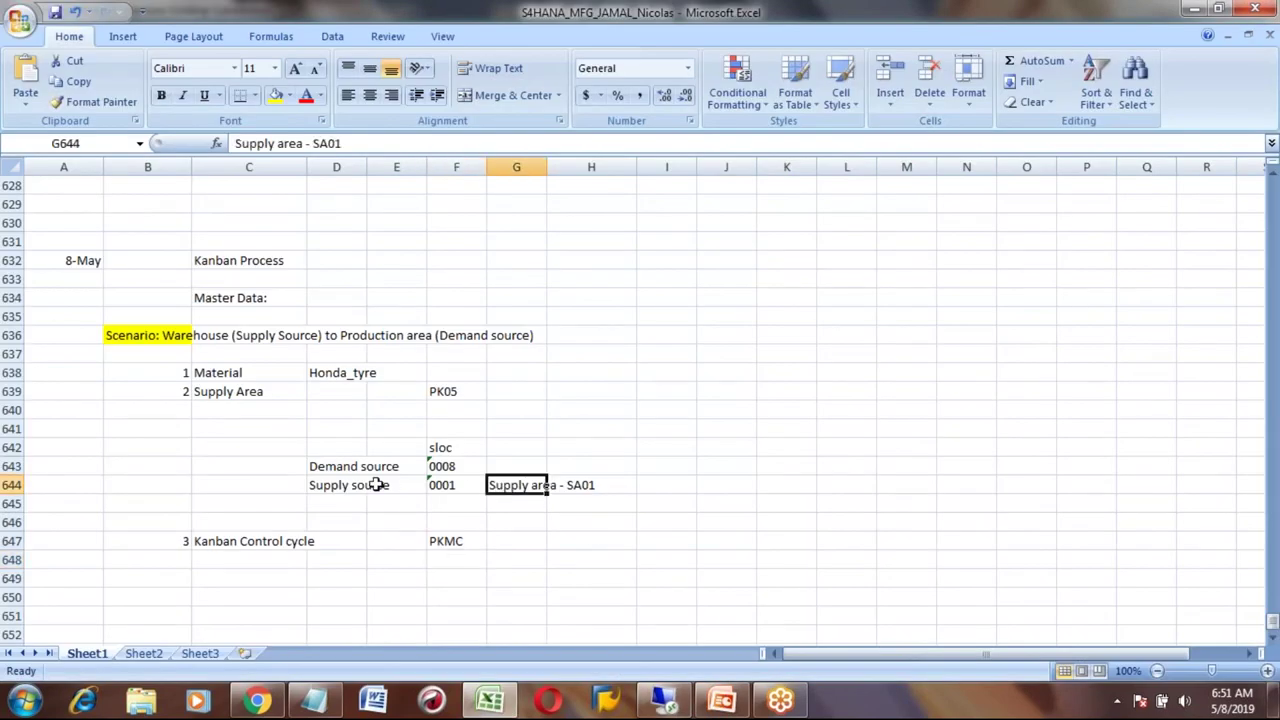
{"action": "left_click", "coordinate": [262, 393]}
{"action": "left_click", "coordinate": [452, 388]}
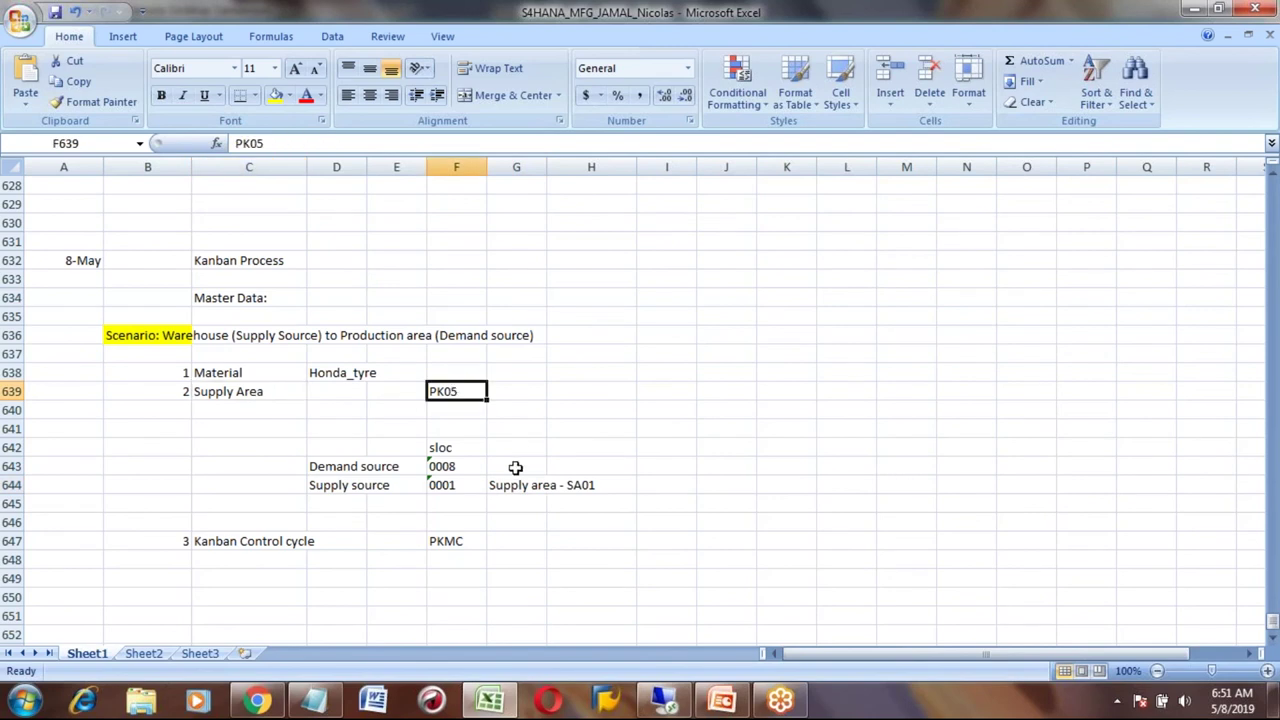
{"action": "left_click", "coordinate": [512, 485]}
{"action": "key", "text": "ctrl+c"}
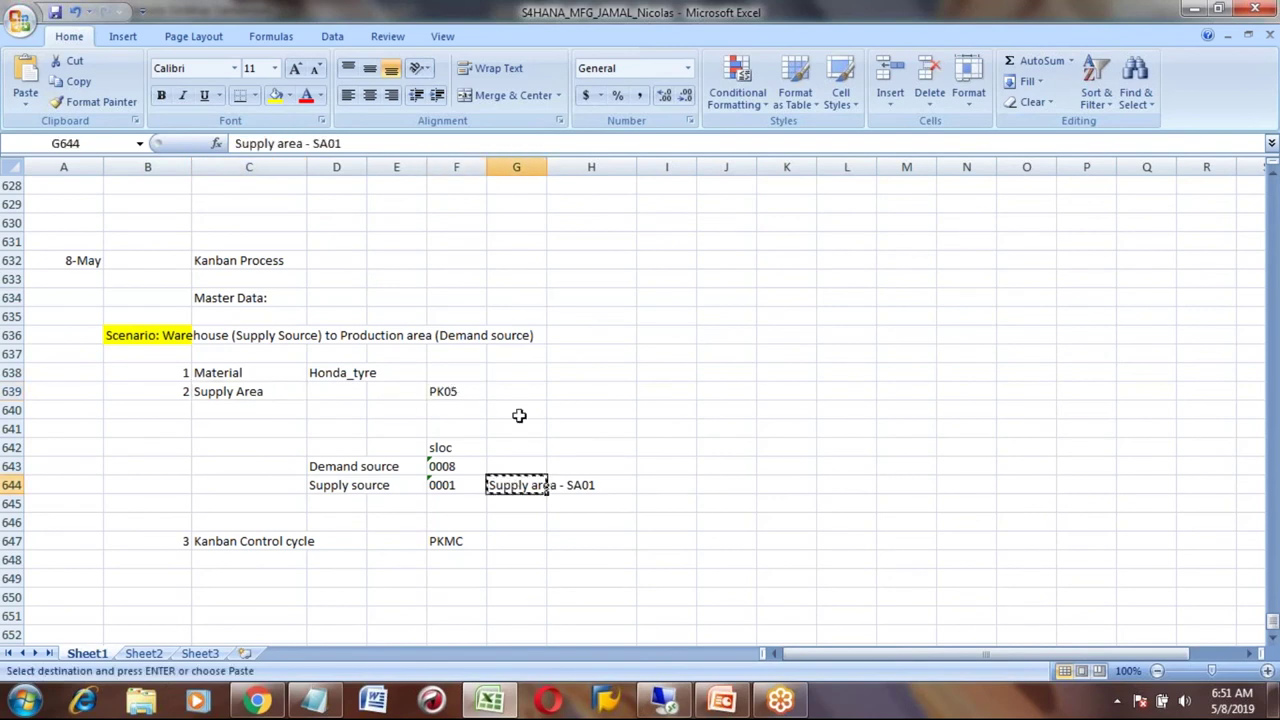
{"action": "left_click", "coordinate": [510, 392]}
{"action": "key", "text": "ctrl+v"}
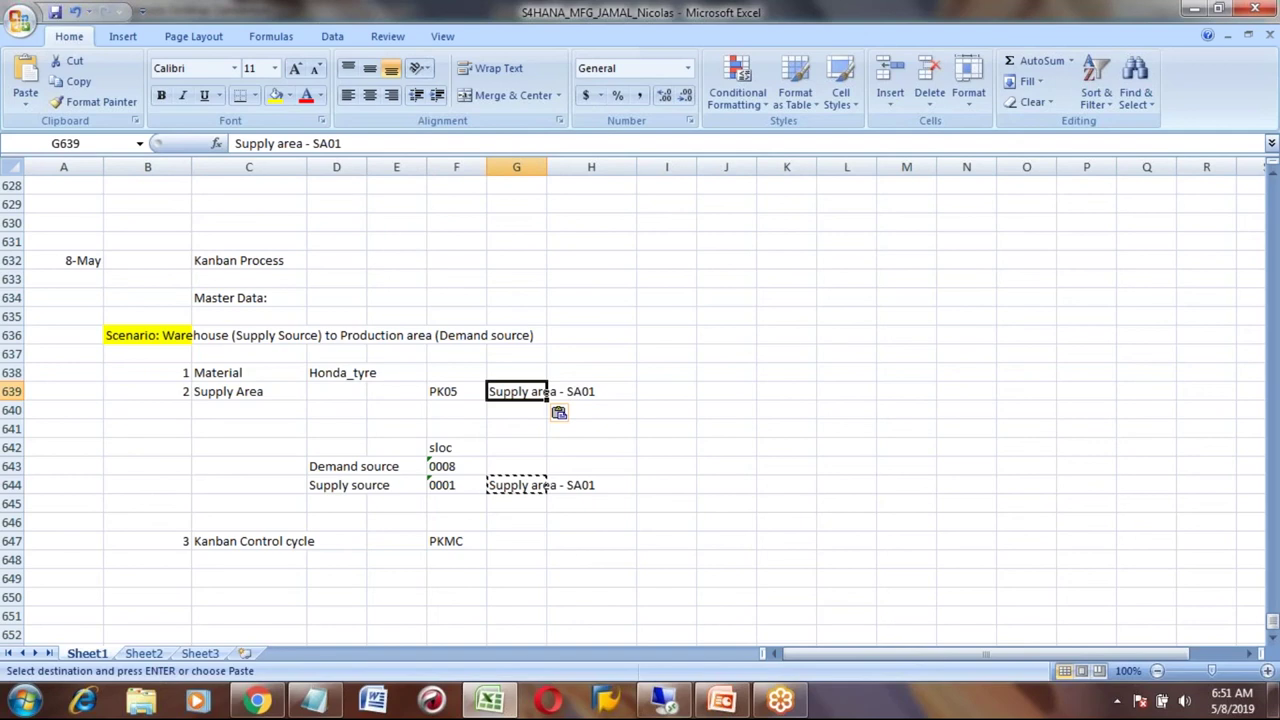
{"action": "left_click", "coordinate": [329, 143]}
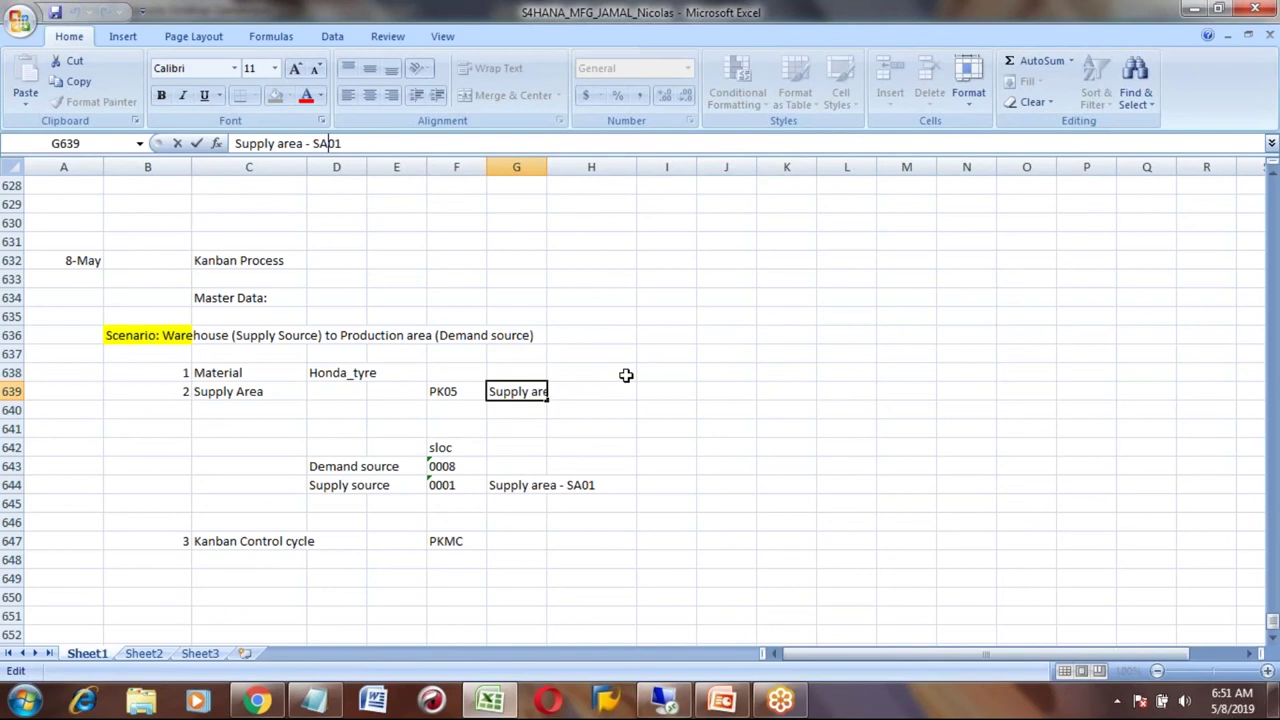
{"action": "key", "text": "Return"}
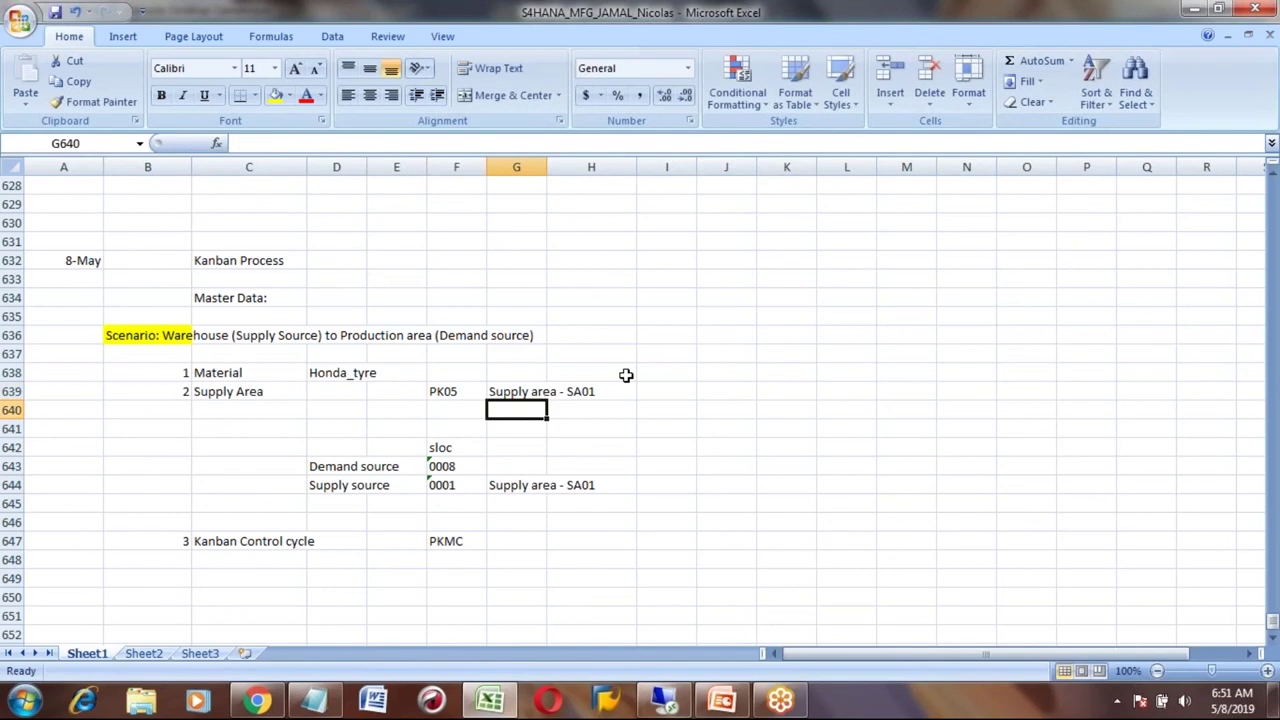
{"action": "left_click", "coordinate": [225, 547]}
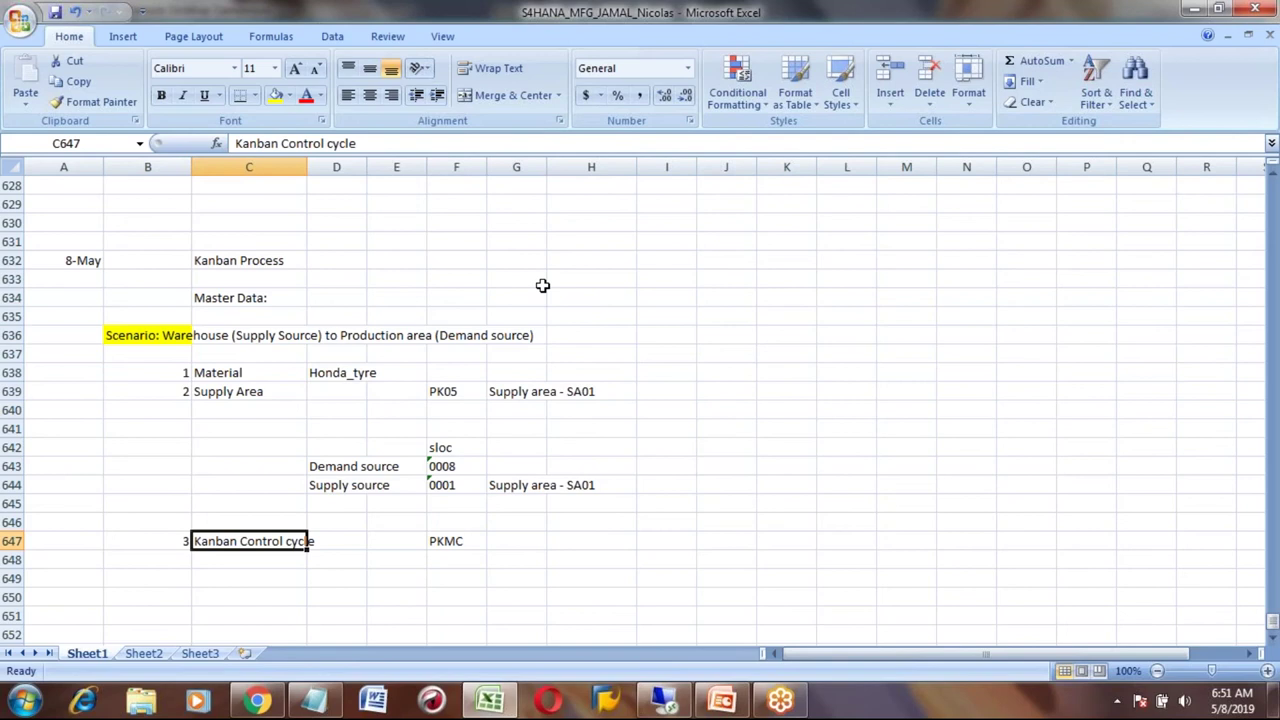
- Switch to the SAP remote desktop, review supply area SA01's details for plant 7777 with PK05 in a new session, and return to SAP Easy Access
{"action": "key", "text": "alt+Tab"}
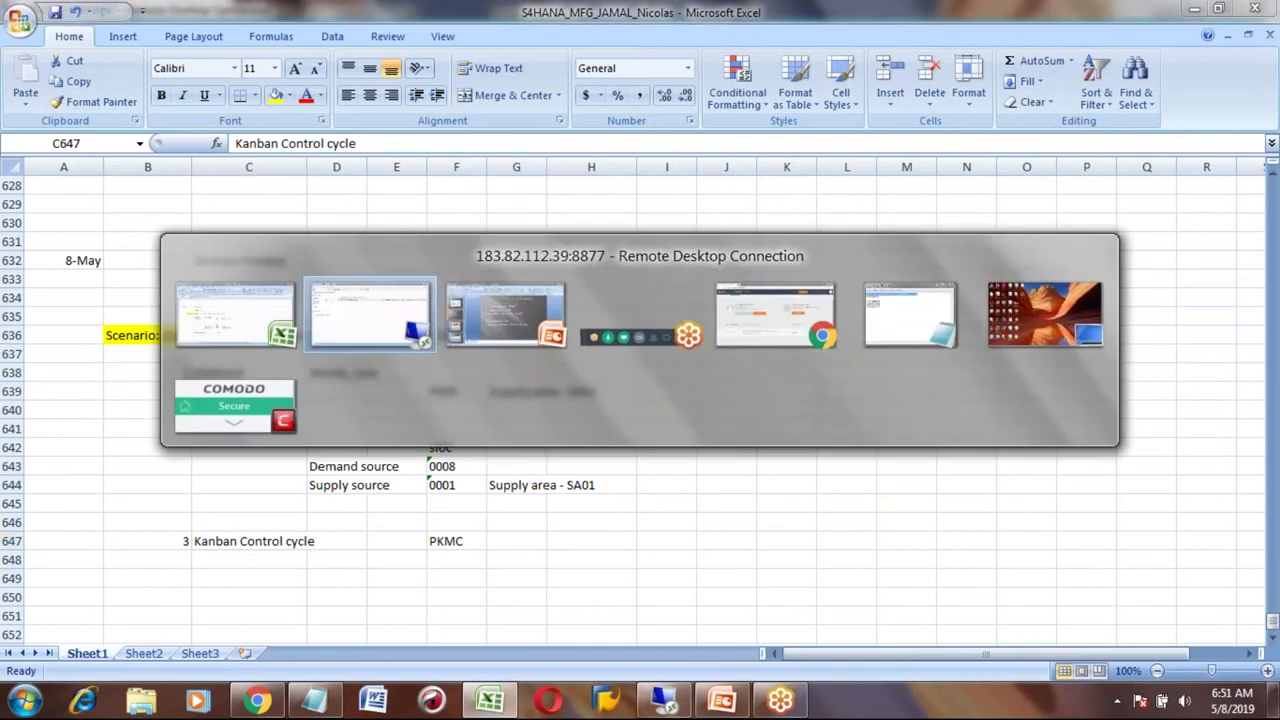
{"action": "left_click", "coordinate": [533, 73]}
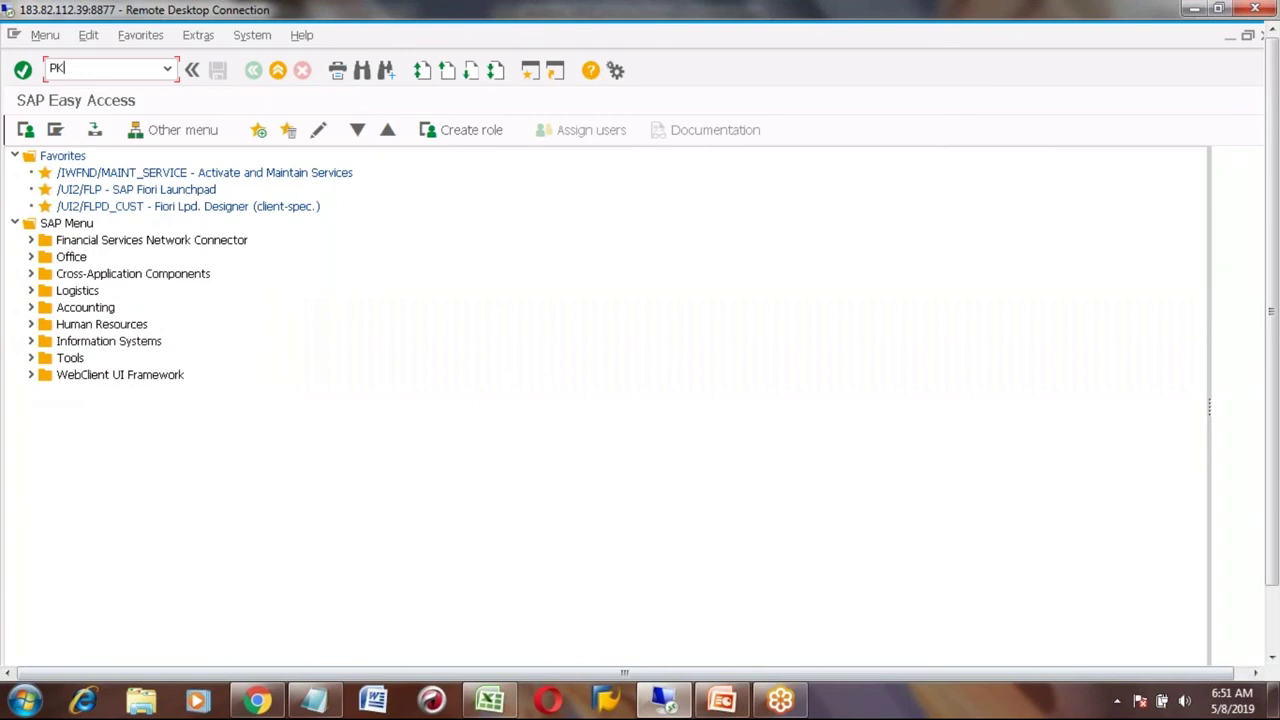
{"action": "type", "text": "PK05"}
{"action": "key", "text": "Return"}
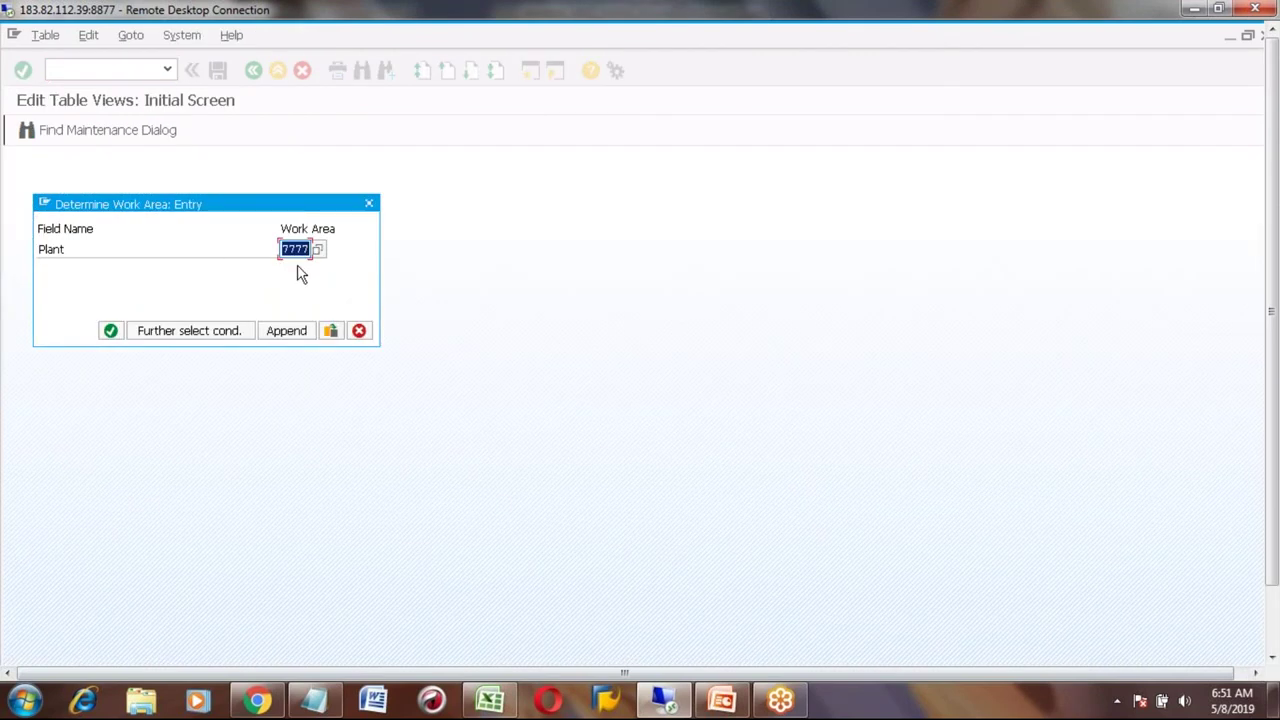
{"action": "left_click", "coordinate": [110, 330]}
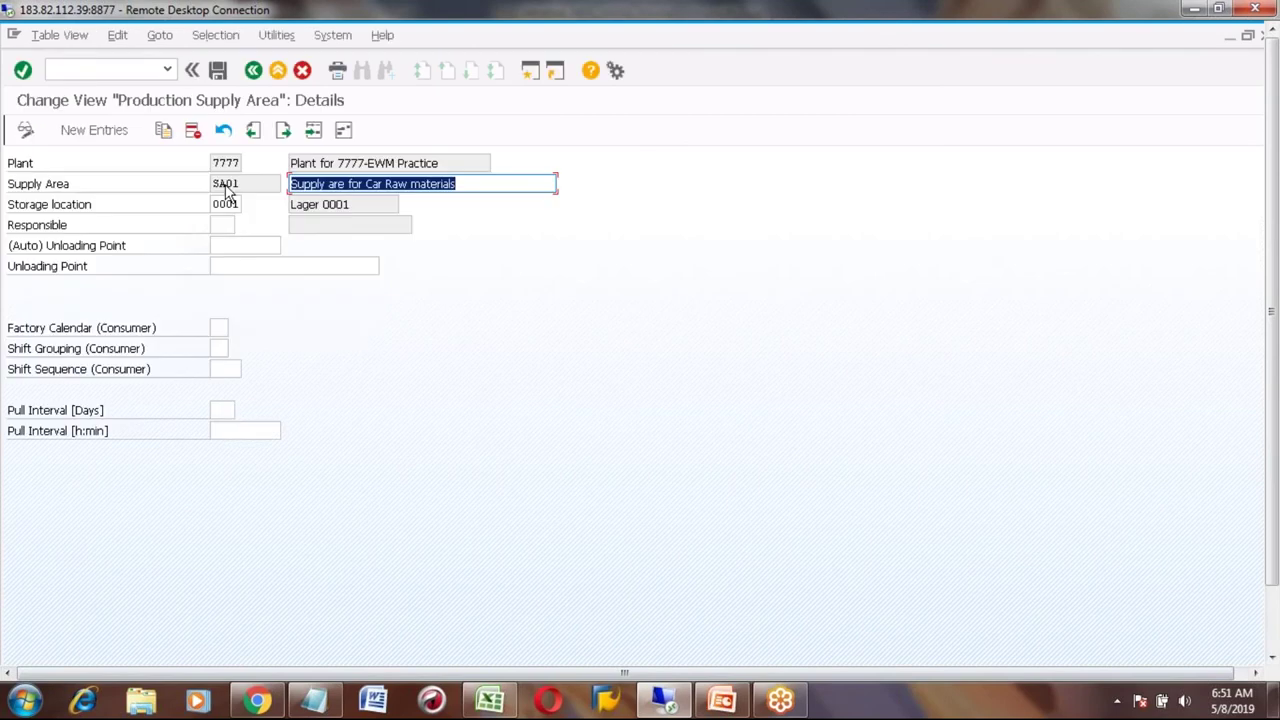
{"action": "left_click", "coordinate": [225, 163]}
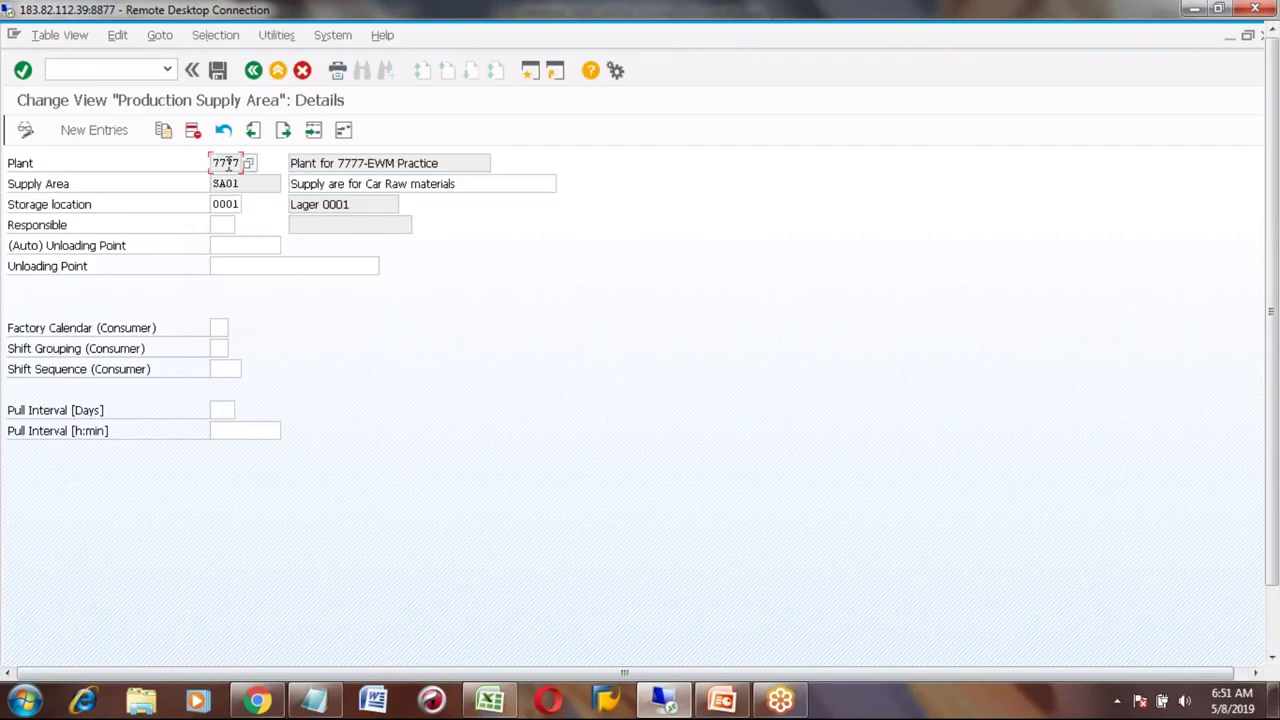
{"action": "left_click", "coordinate": [224, 204]}
{"action": "left_click", "coordinate": [255, 71]}
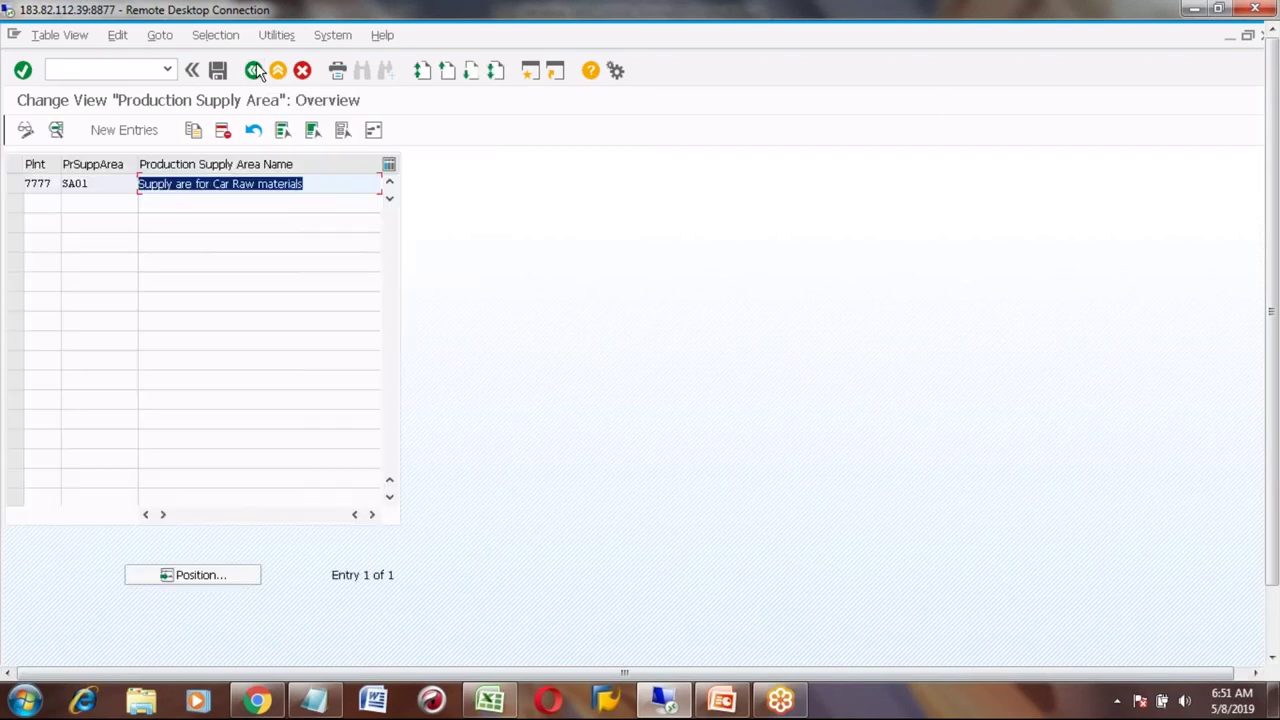
{"action": "left_click", "coordinate": [255, 71]}
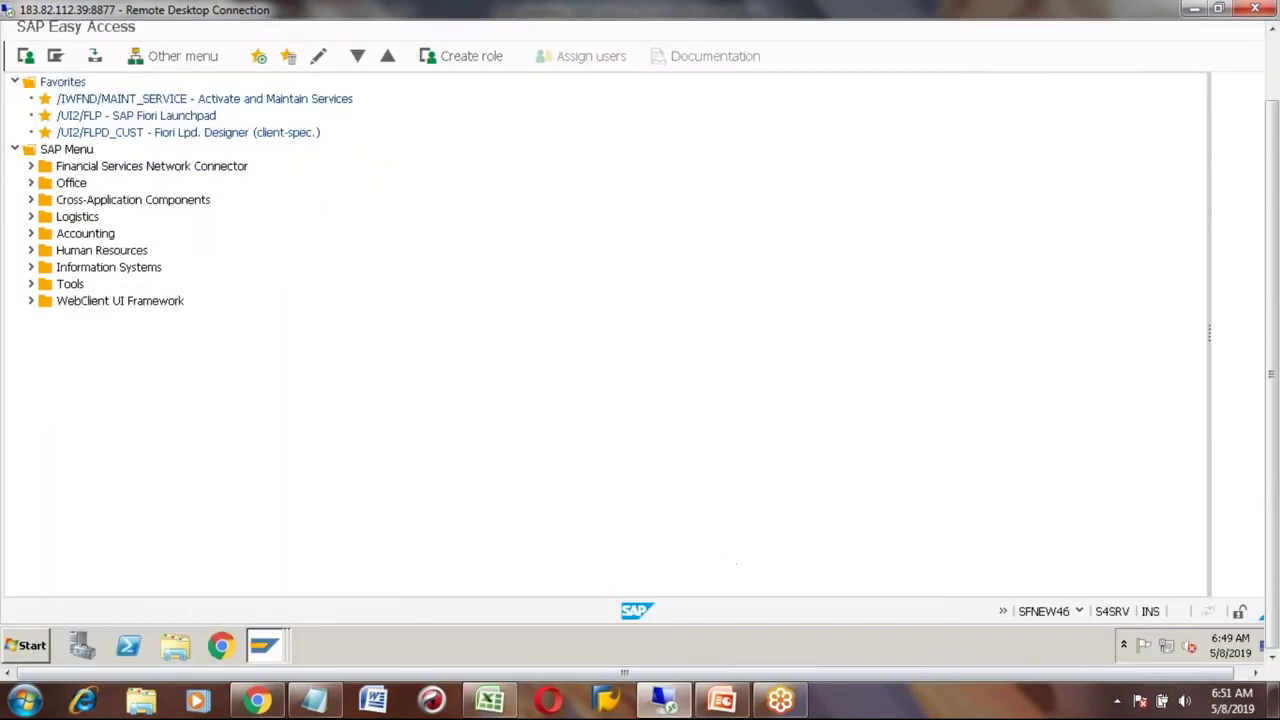
- Return to the Control Cycle Maintenance session, run the selection for plant 7777 and supply area SA01, and switch to change mode
{"action": "left_click", "coordinate": [264, 645]}
{"action": "left_click", "coordinate": [251, 556]}
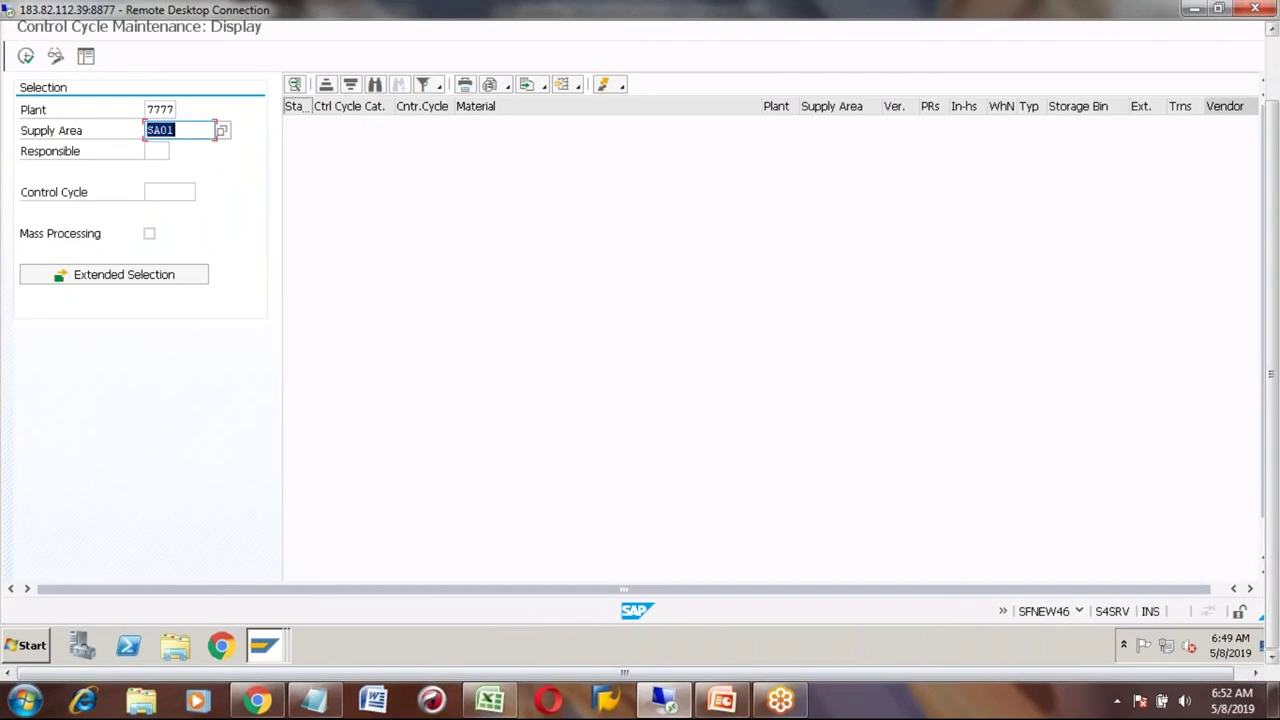
{"action": "left_click", "coordinate": [1272, 29]}
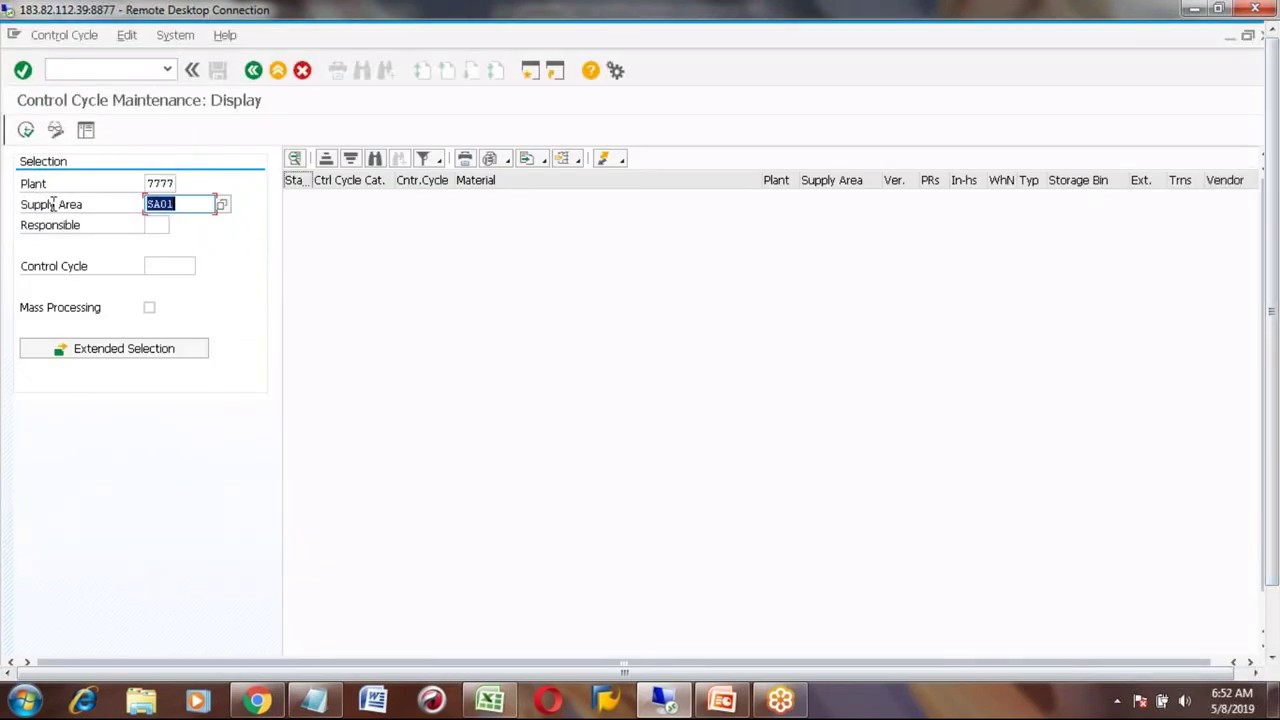
{"action": "left_click", "coordinate": [26, 132]}
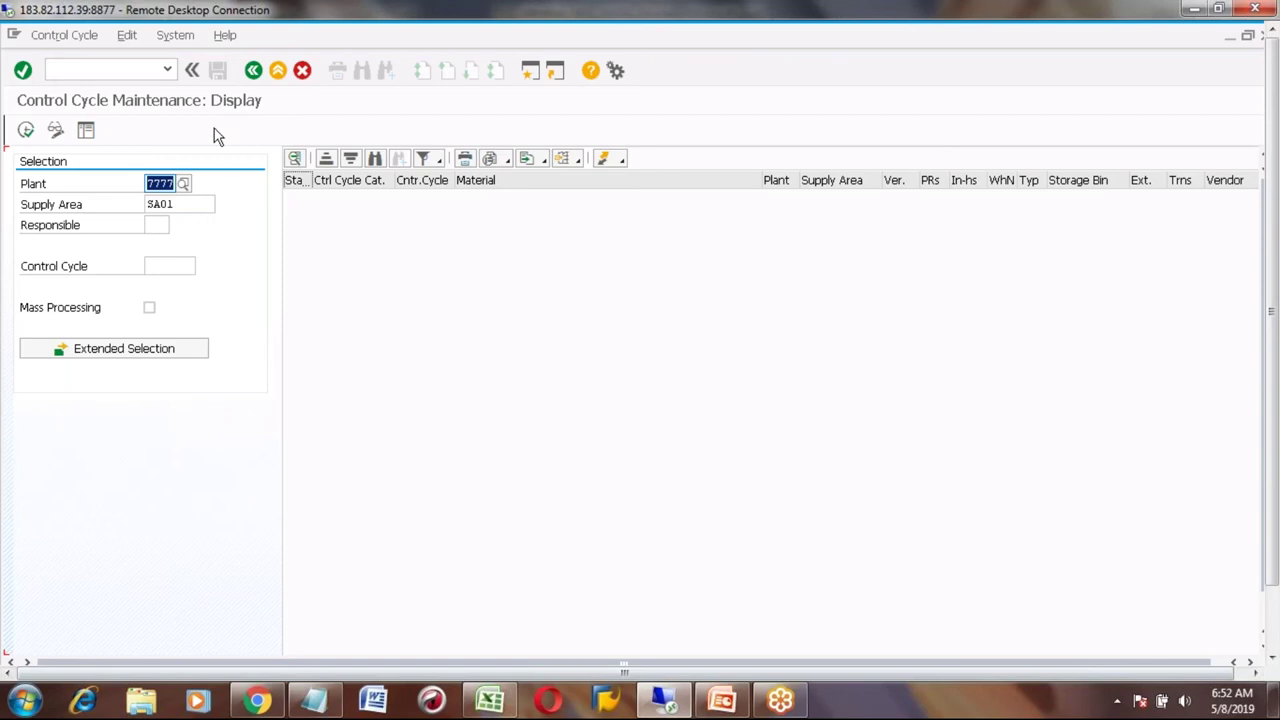
{"action": "left_click", "coordinate": [151, 183]}
{"action": "left_click", "coordinate": [170, 204]}
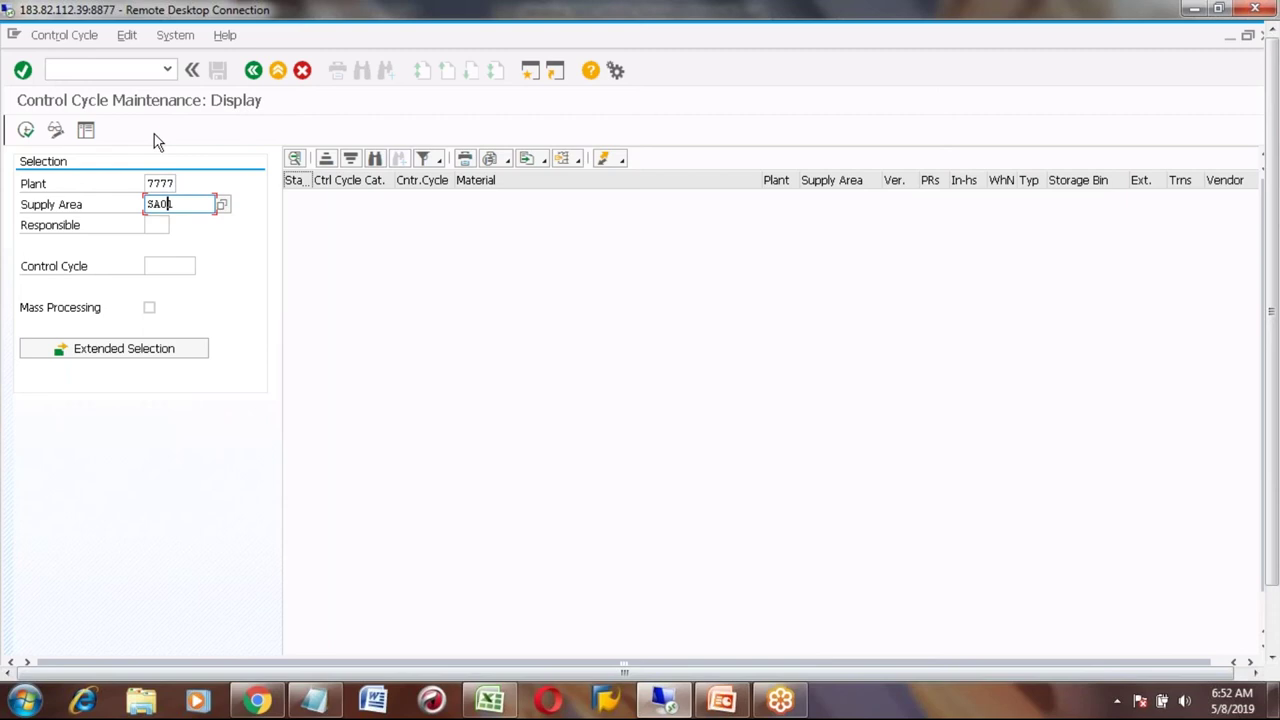
{"action": "left_click", "coordinate": [56, 138]}
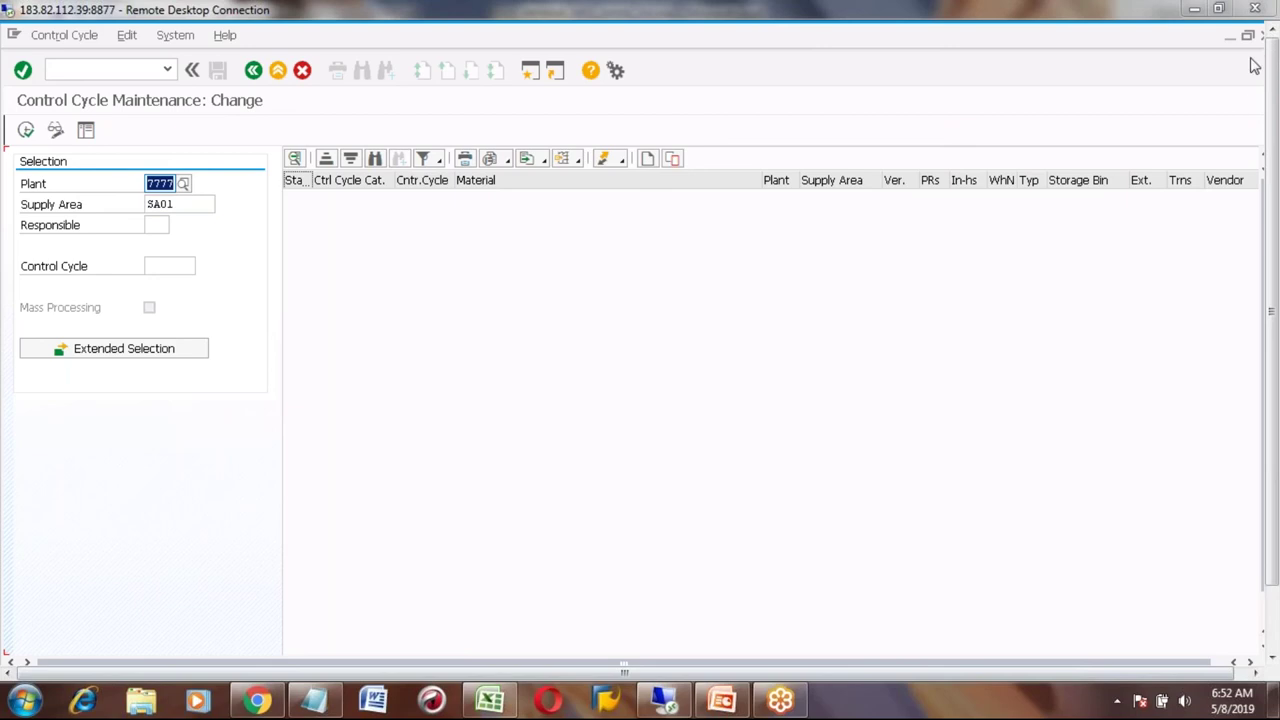
- Try to create a Classic KANBAN control cycle for material HONDA_TYRE in production supply area SA01
{"action": "left_click", "coordinate": [647, 160]}
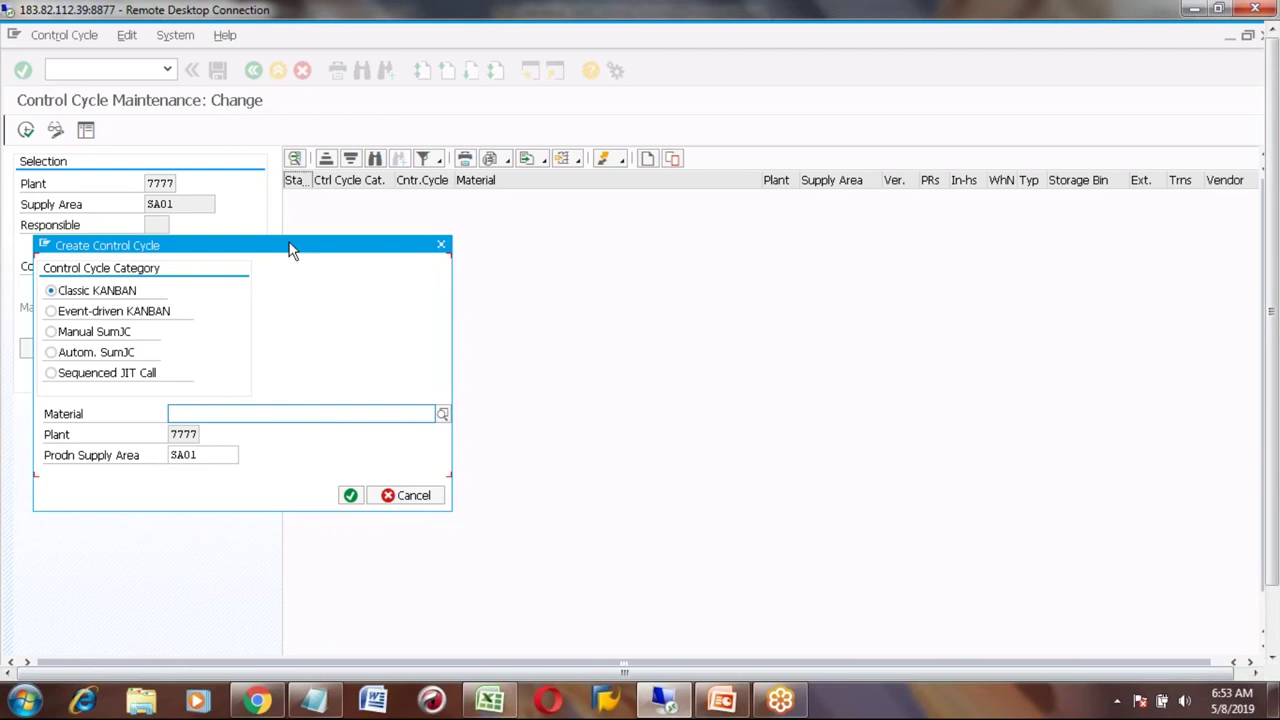
{"action": "left_click_drag", "start_coordinate": [290, 248], "coordinate": [562, 248]}
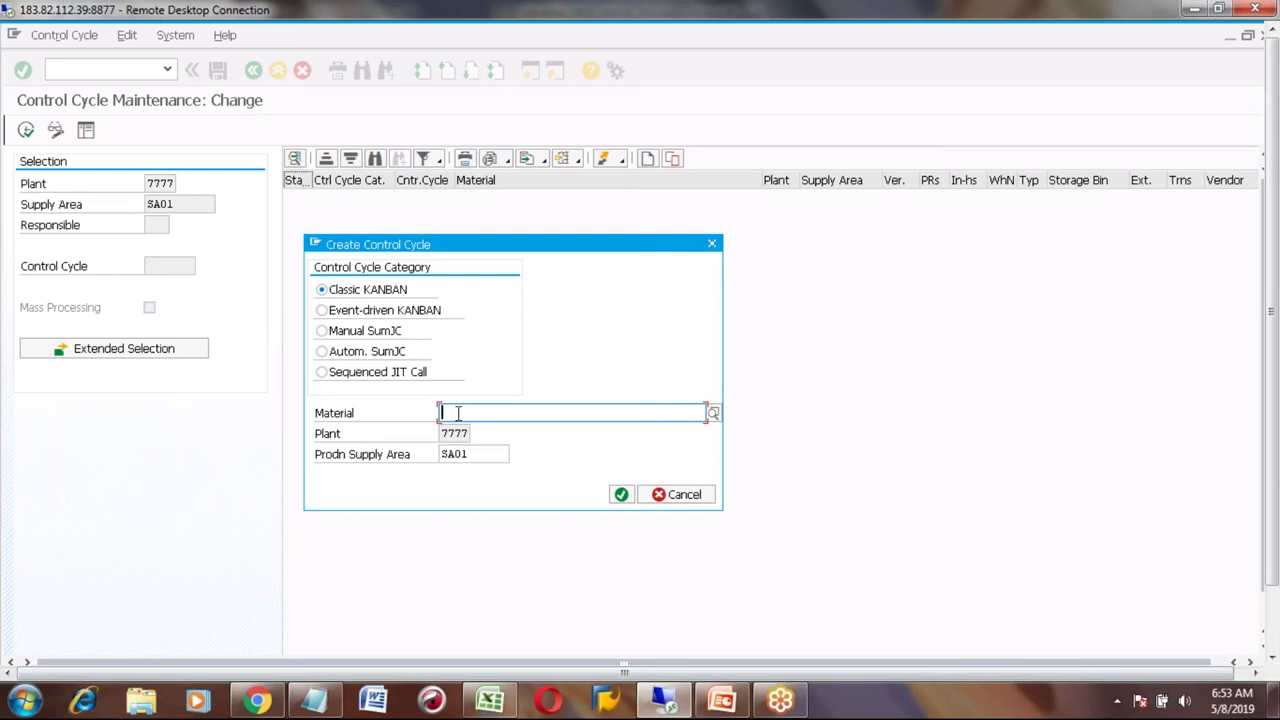
{"action": "type", "text": "HON"}
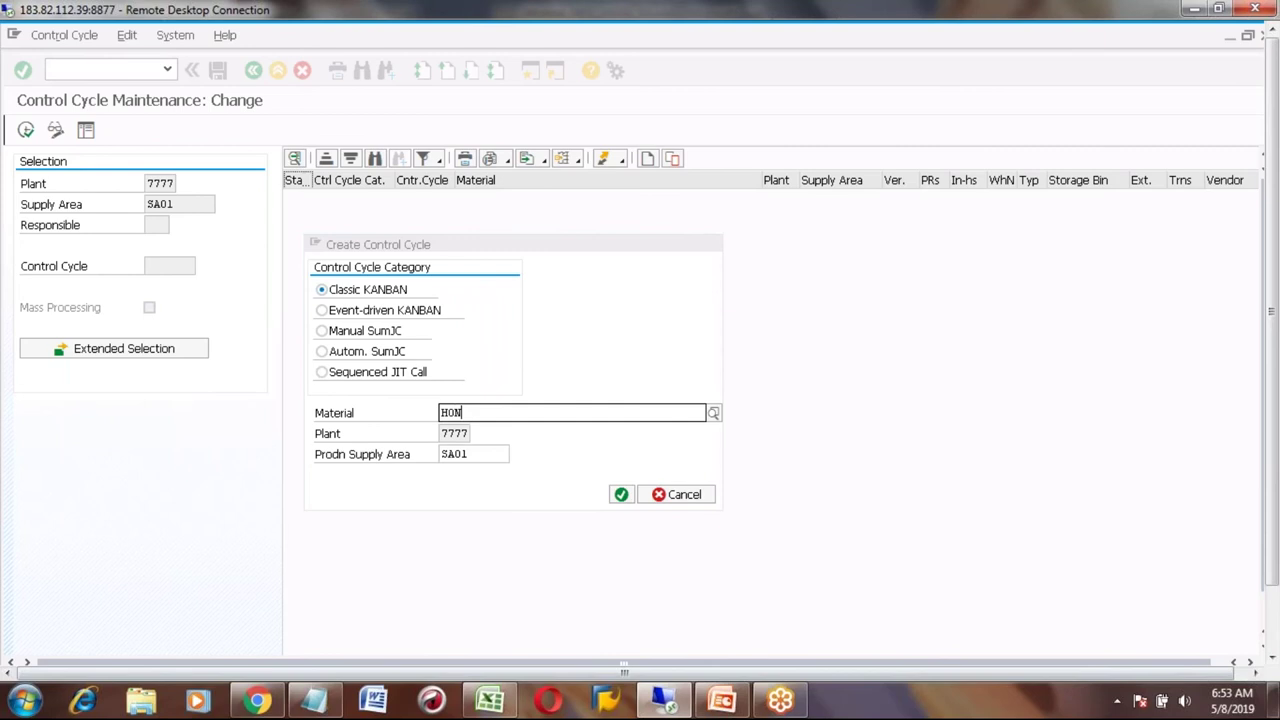
{"action": "type", "text": "DA_TYRE"}
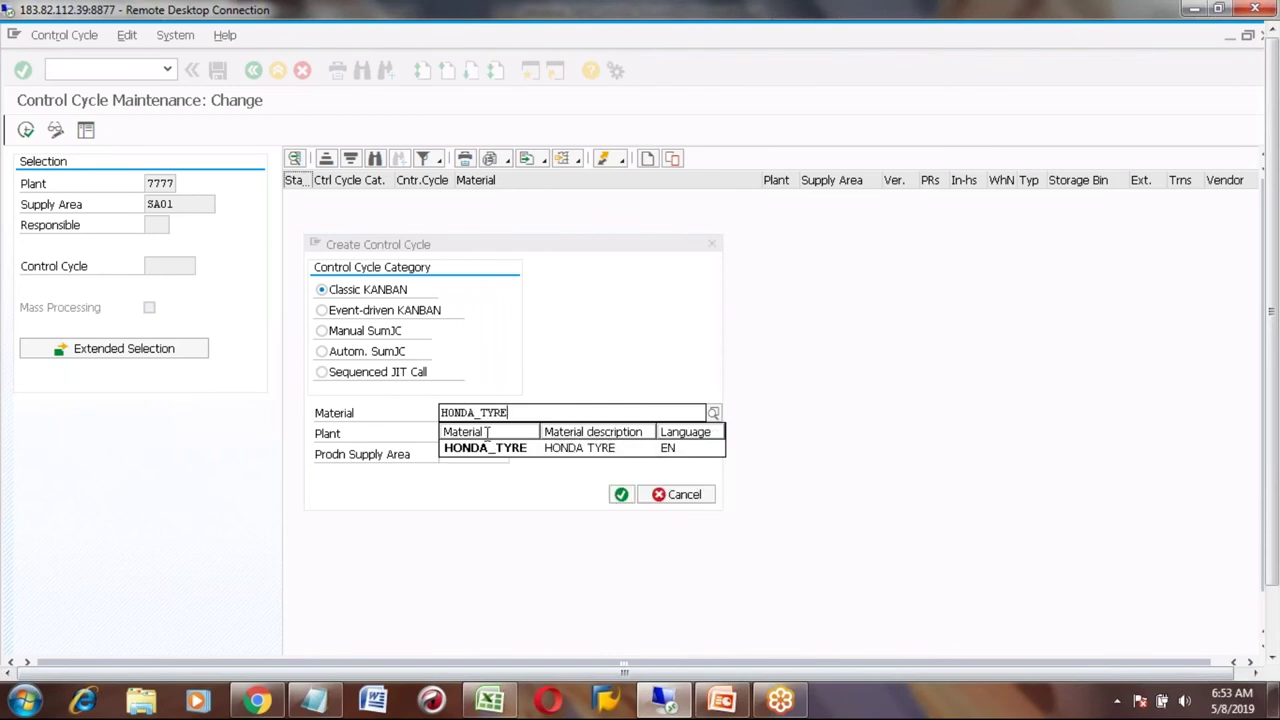
{"action": "left_click", "coordinate": [494, 449]}
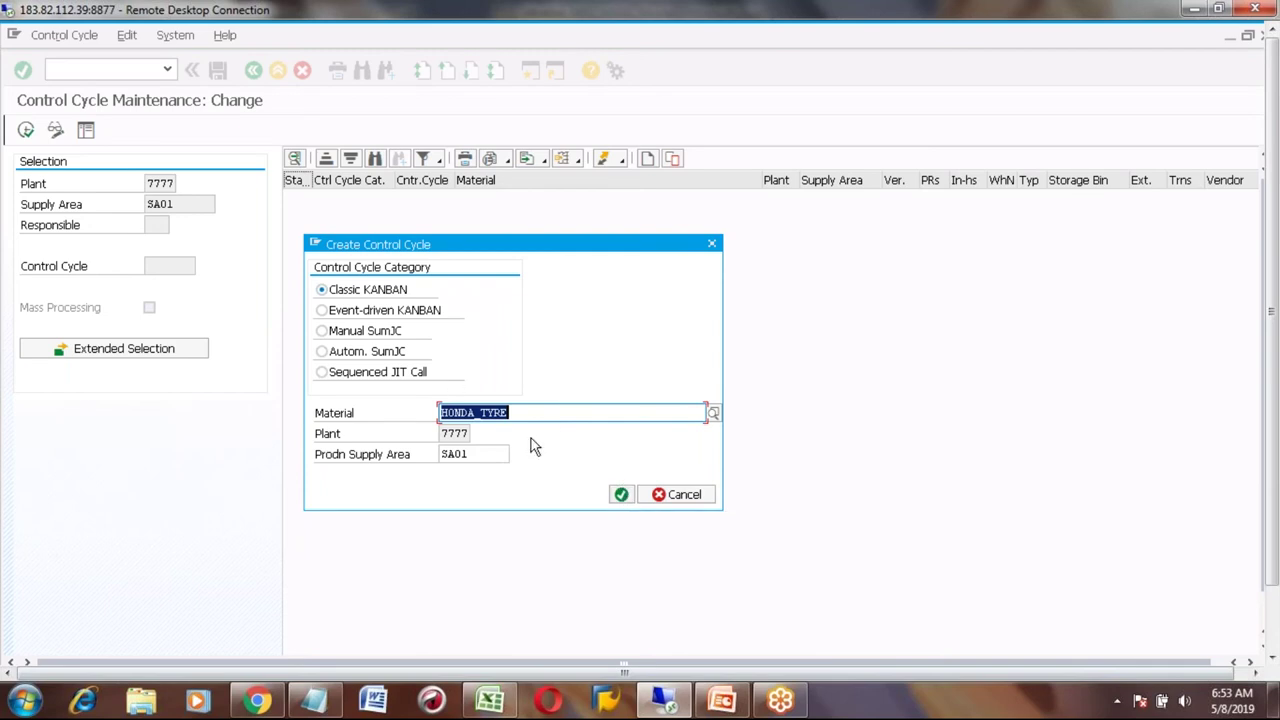
{"action": "left_click", "coordinate": [621, 496]}
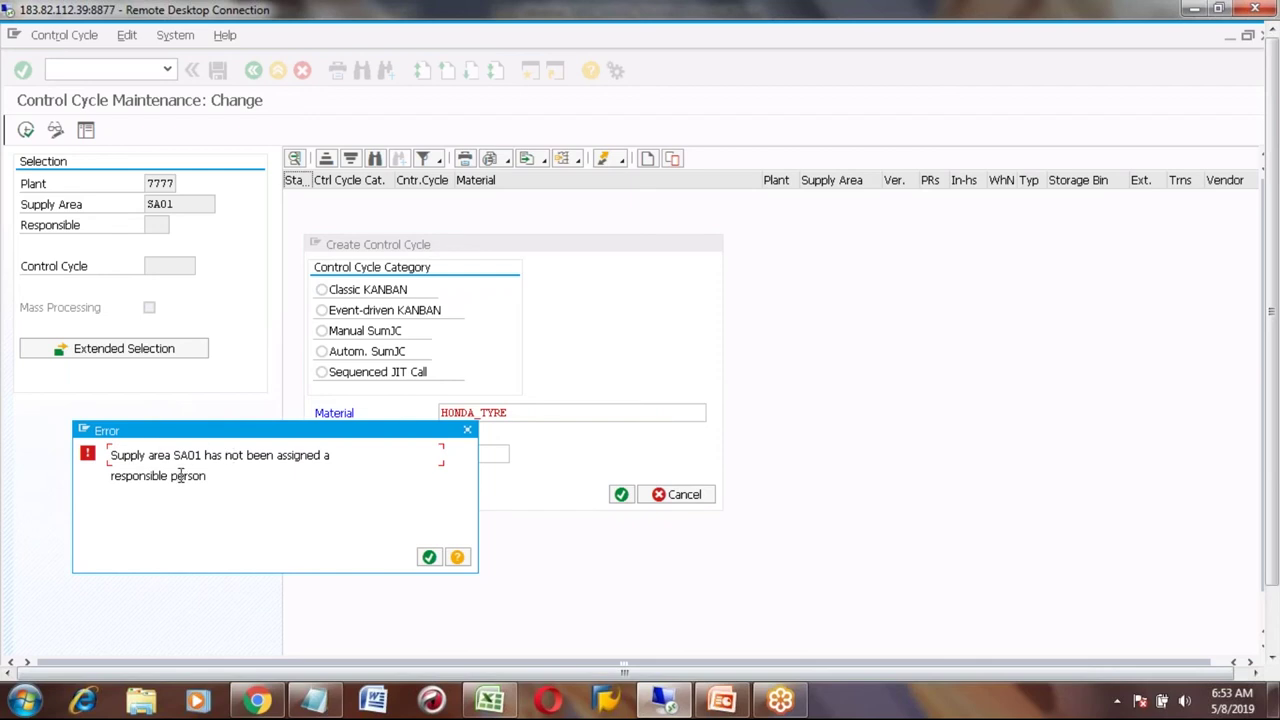
{"action": "left_click", "coordinate": [467, 432]}
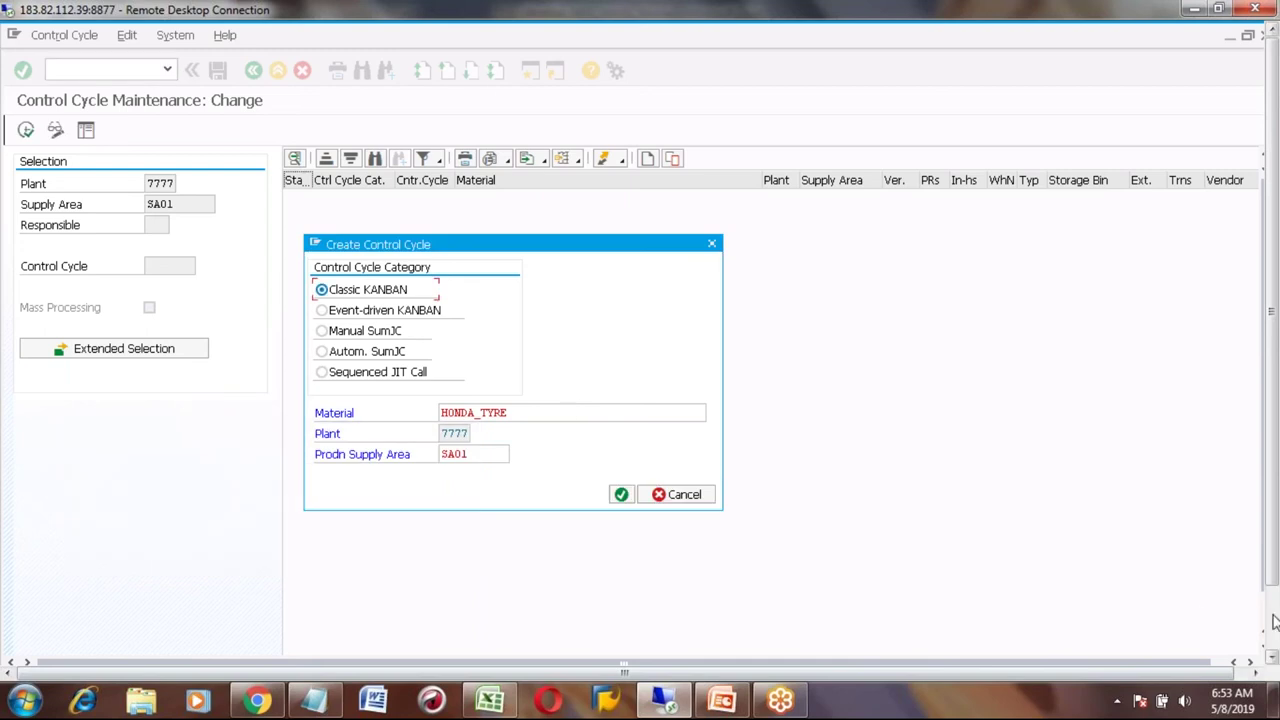
- Switch to the Create Material session, exit that transaction and open supply area SA01's details with PK05
{"action": "left_click", "coordinate": [272, 638]}
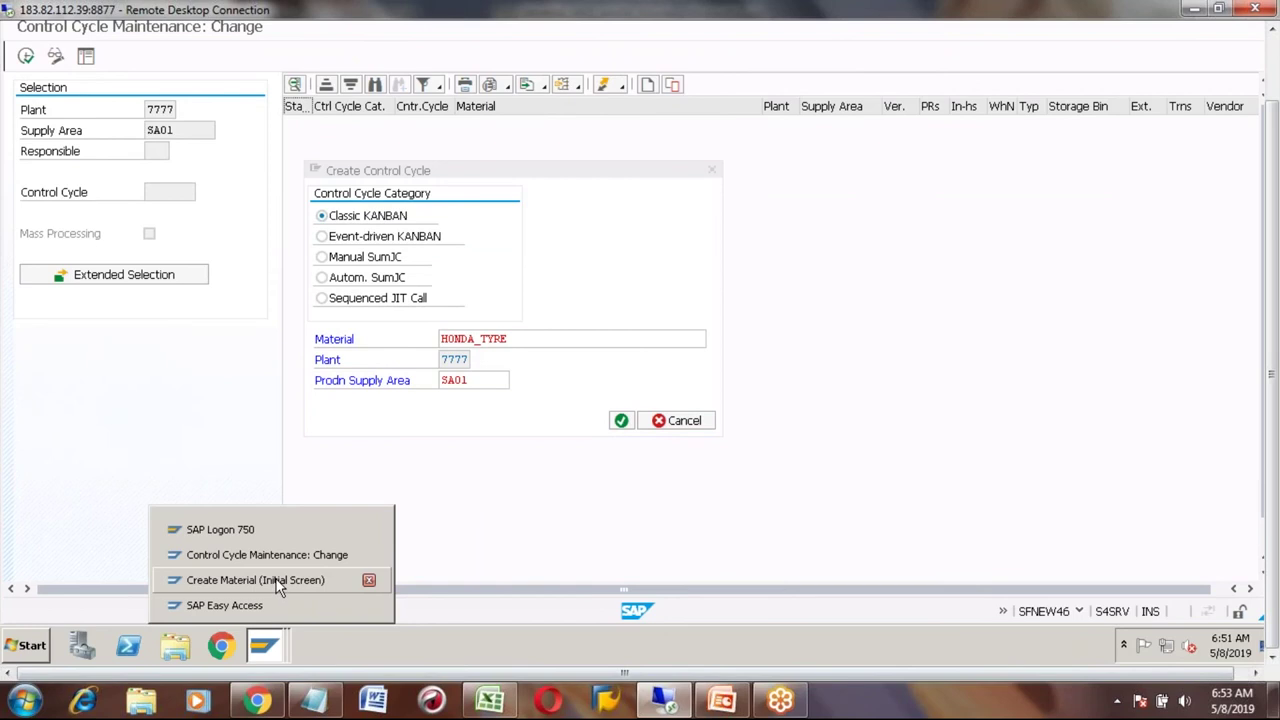
{"action": "left_click", "coordinate": [279, 587]}
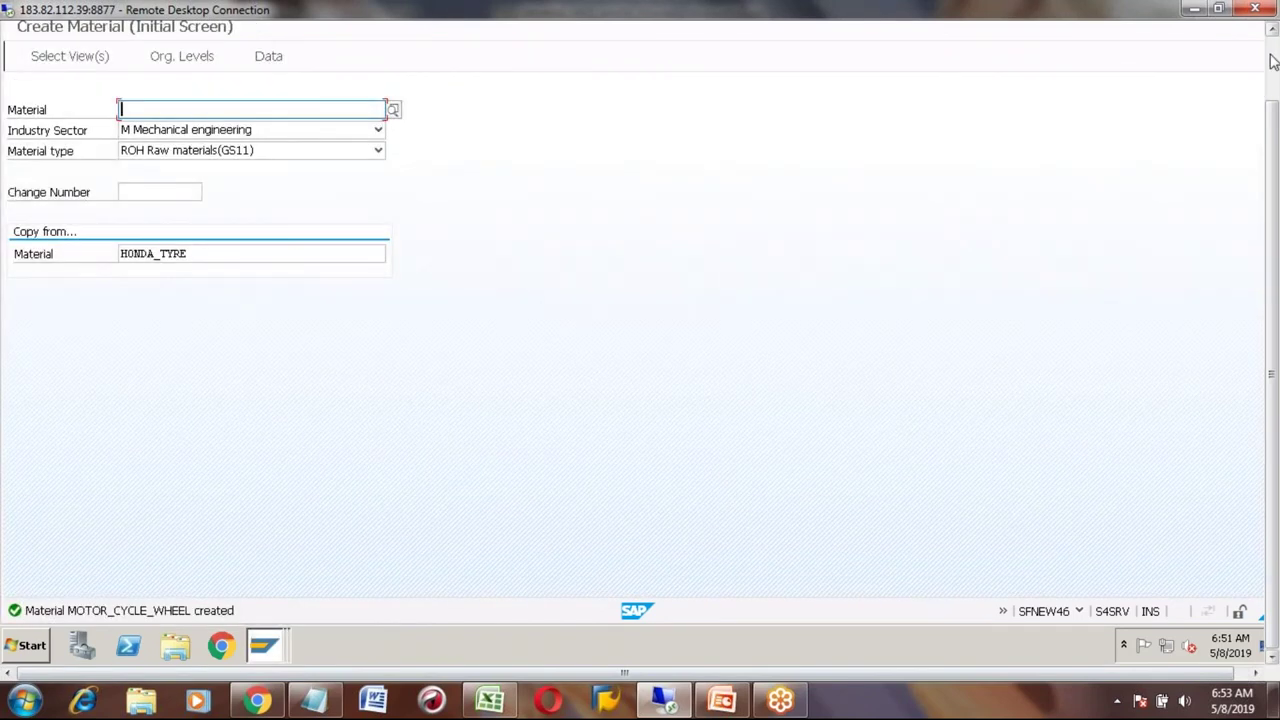
{"action": "left_click", "coordinate": [277, 69]}
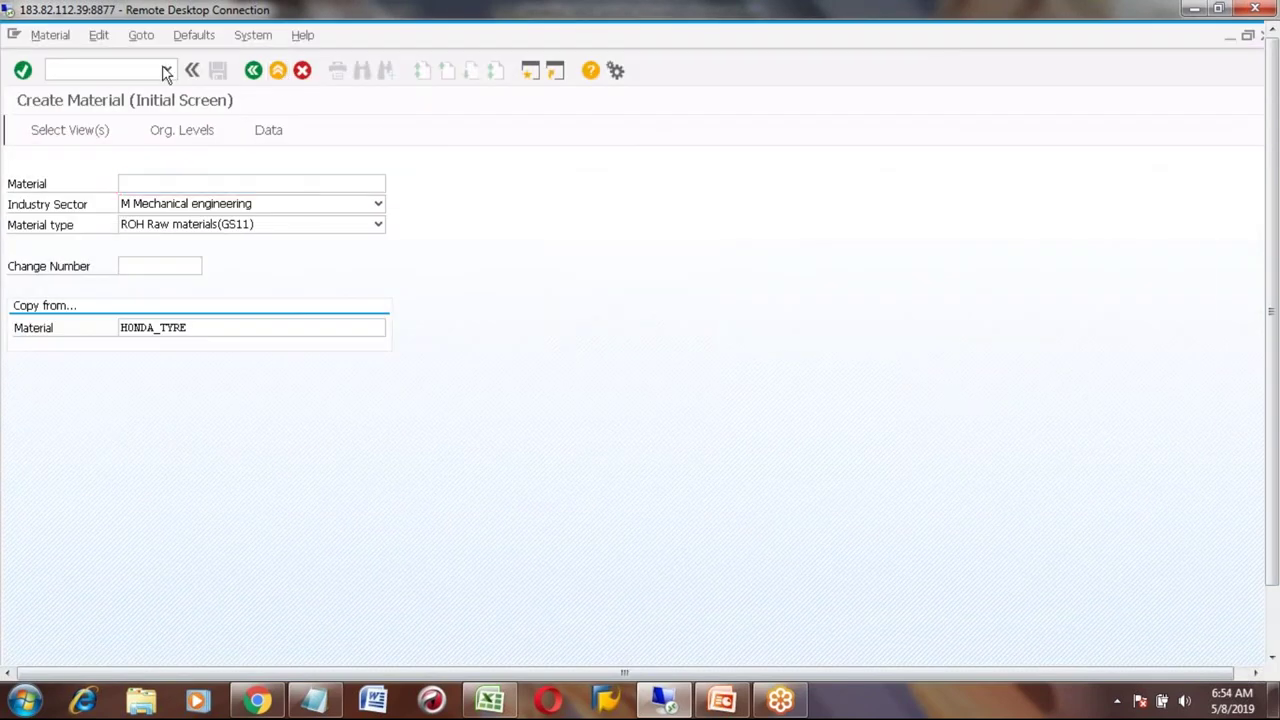
{"action": "type", "text": "PK05"}
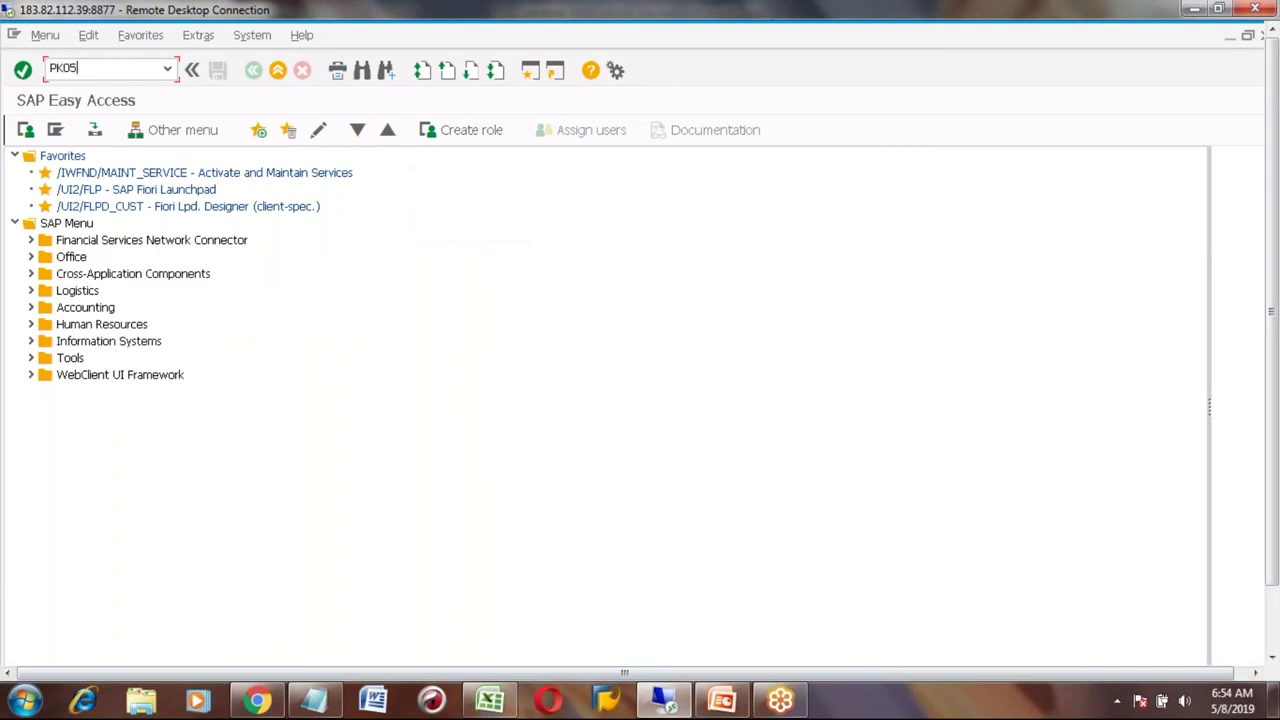
{"action": "key", "text": "Return"}
{"action": "key", "text": "Return"}
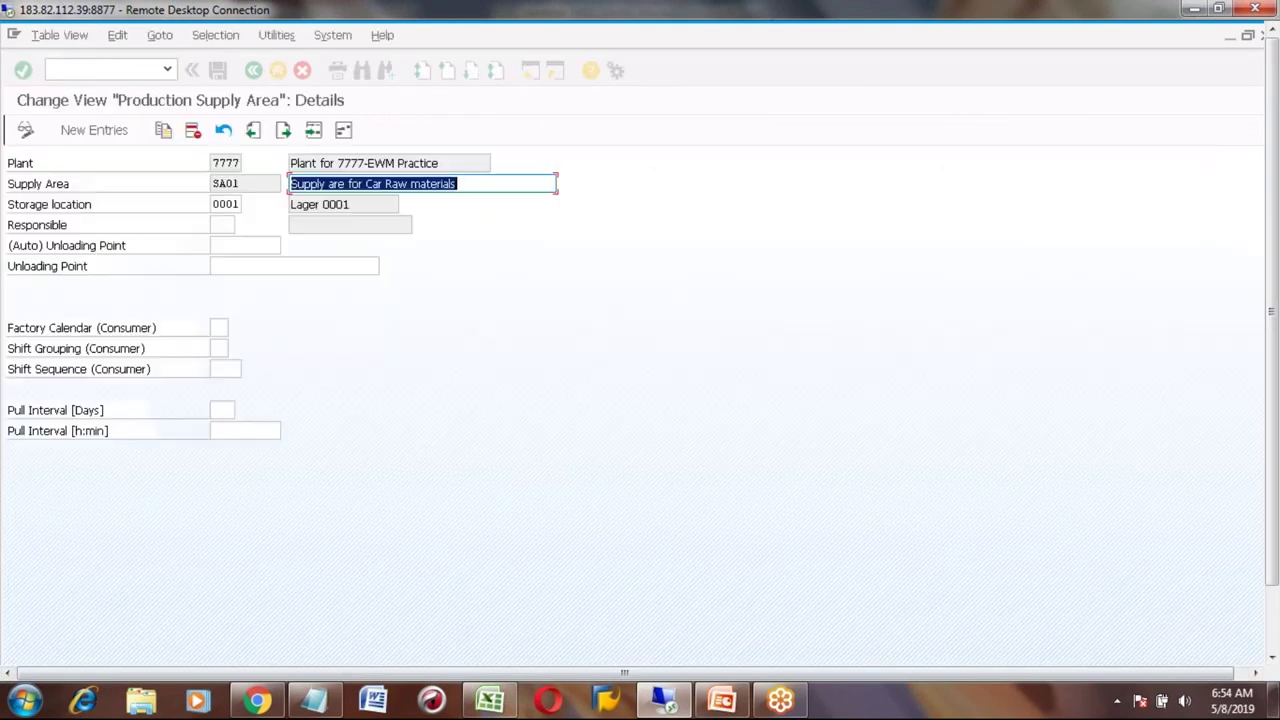
- Assign responsible person 001 to supply area SA01 and save the entry
{"action": "left_click", "coordinate": [217, 225]}
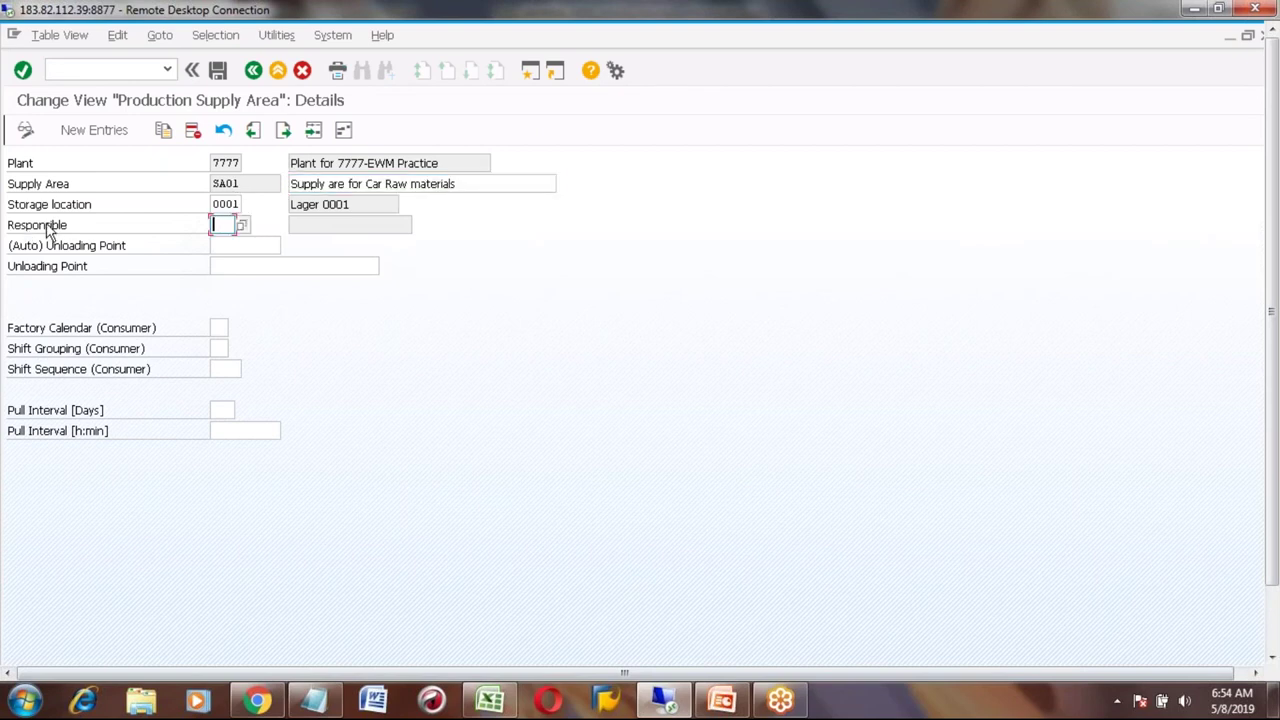
{"action": "left_click", "coordinate": [243, 226]}
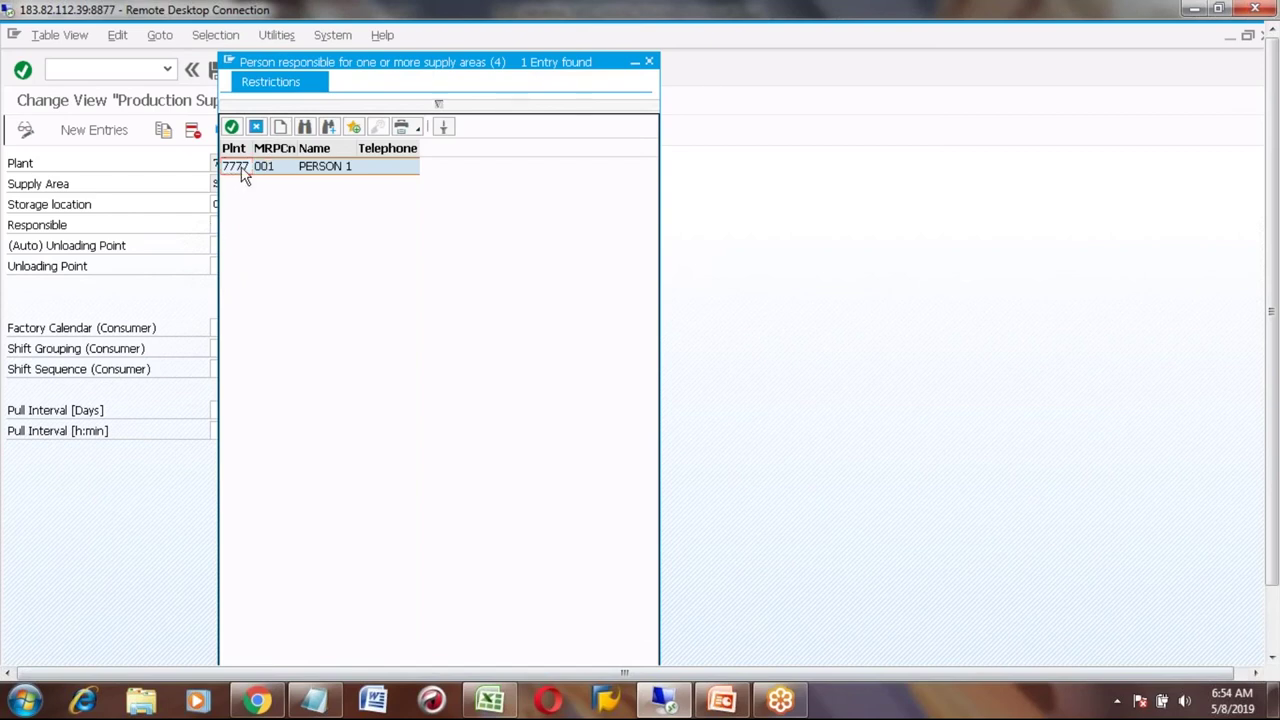
{"action": "double_click", "coordinate": [243, 168]}
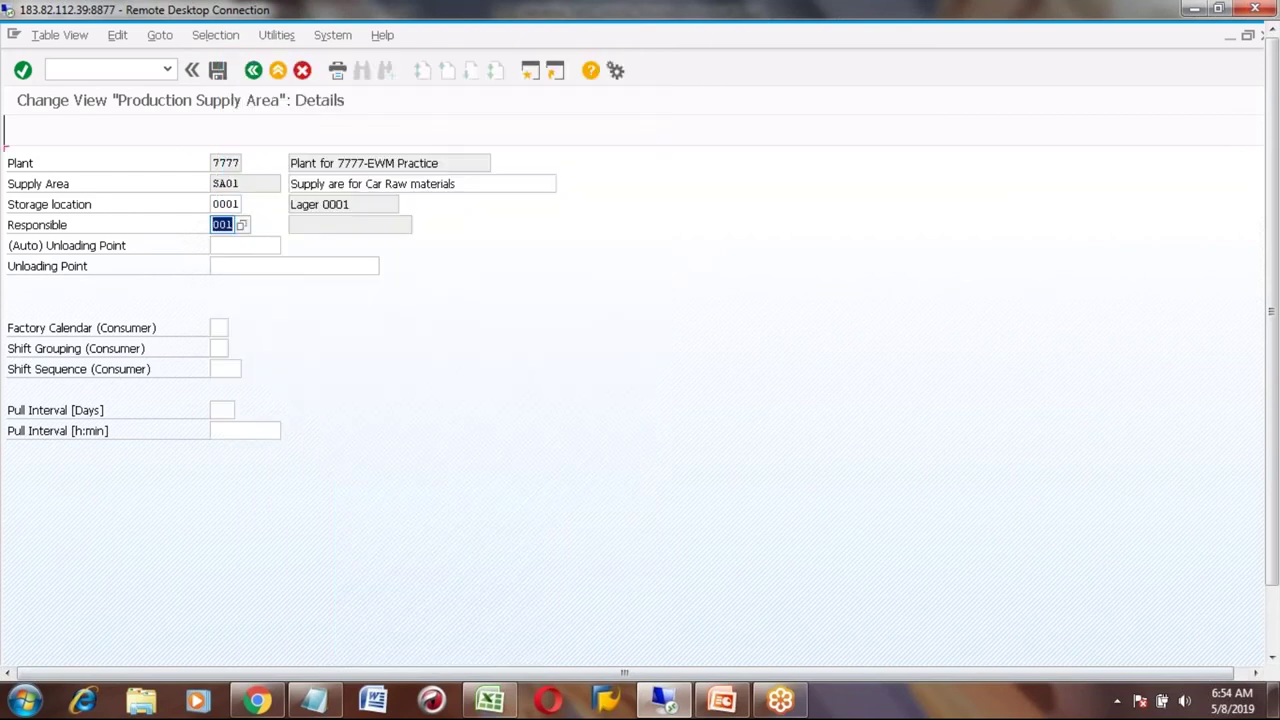
{"action": "left_click", "coordinate": [218, 72]}
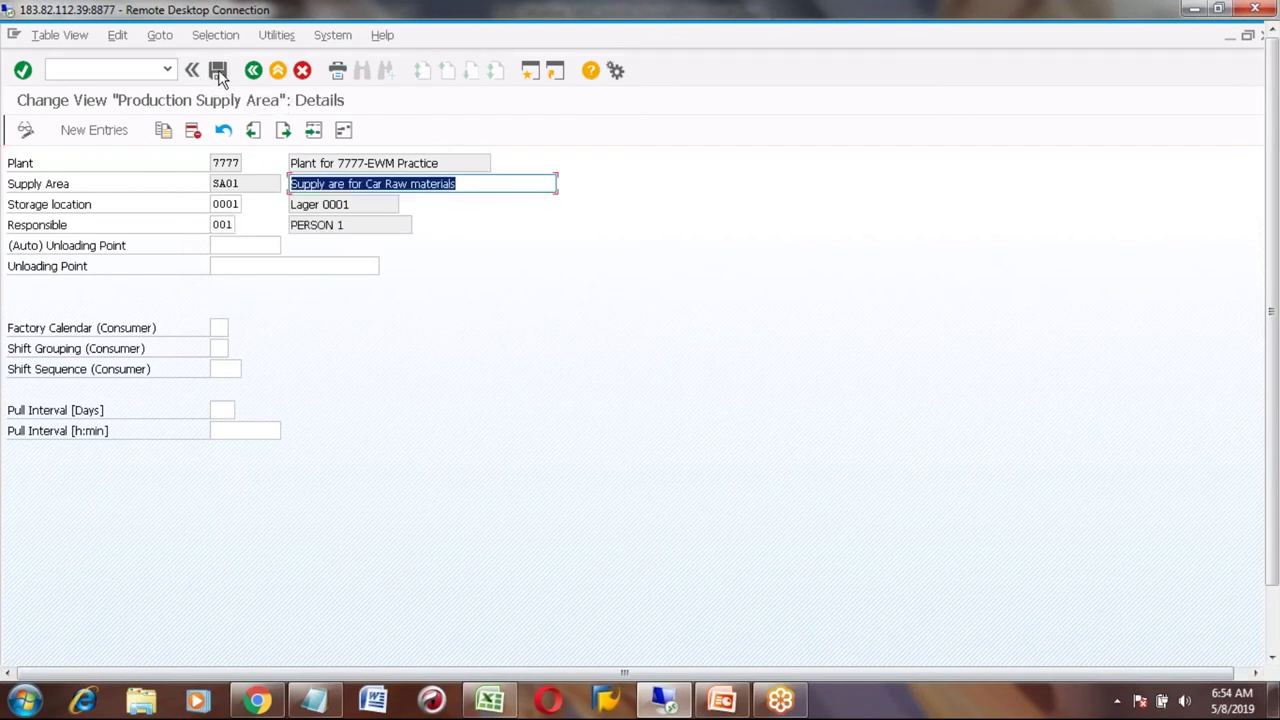
- Leave the production supply area maintenance and switch back to the Control Cycle Maintenance: Change session
{"action": "left_click", "coordinate": [253, 71]}
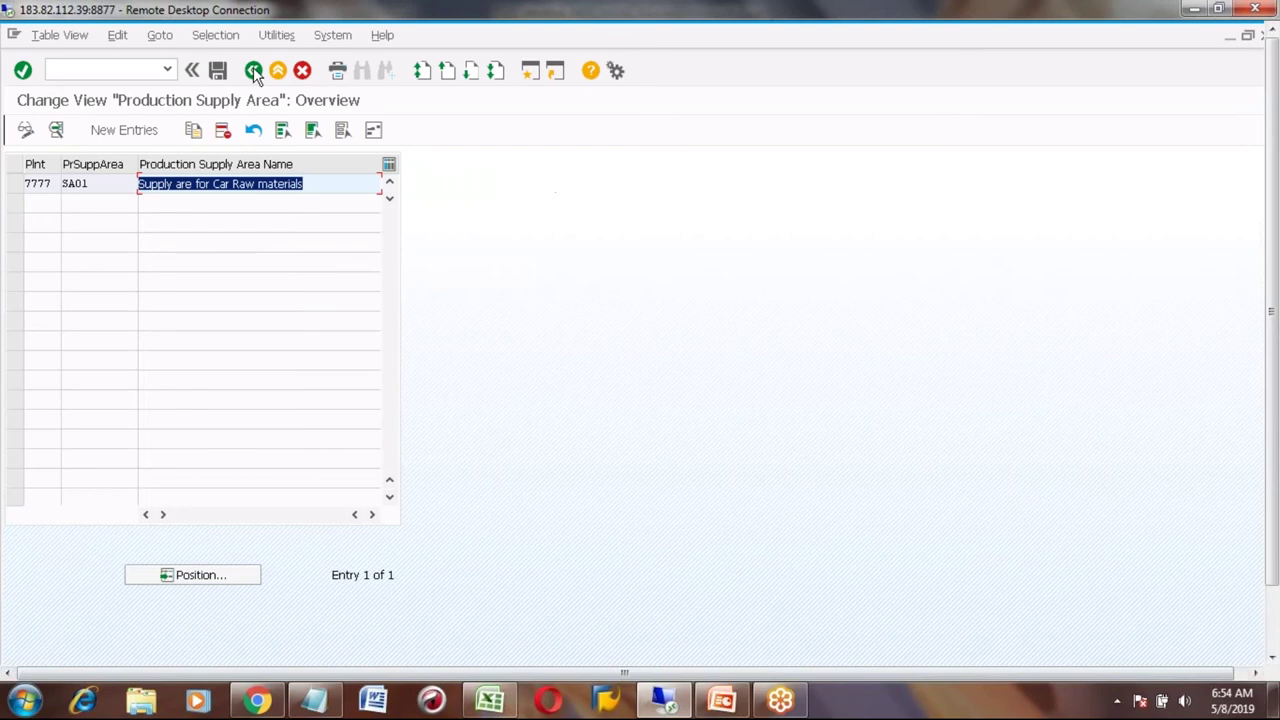
{"action": "left_click", "coordinate": [253, 71]}
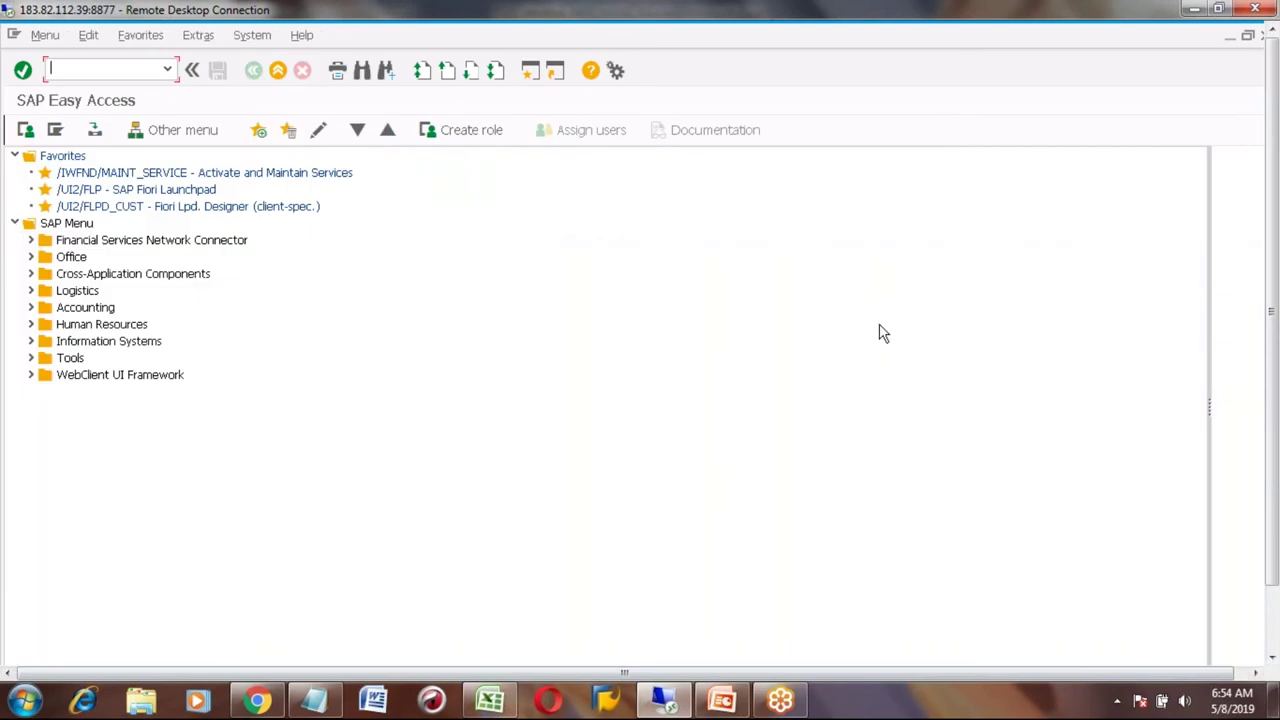
{"action": "left_click", "coordinate": [1275, 622]}
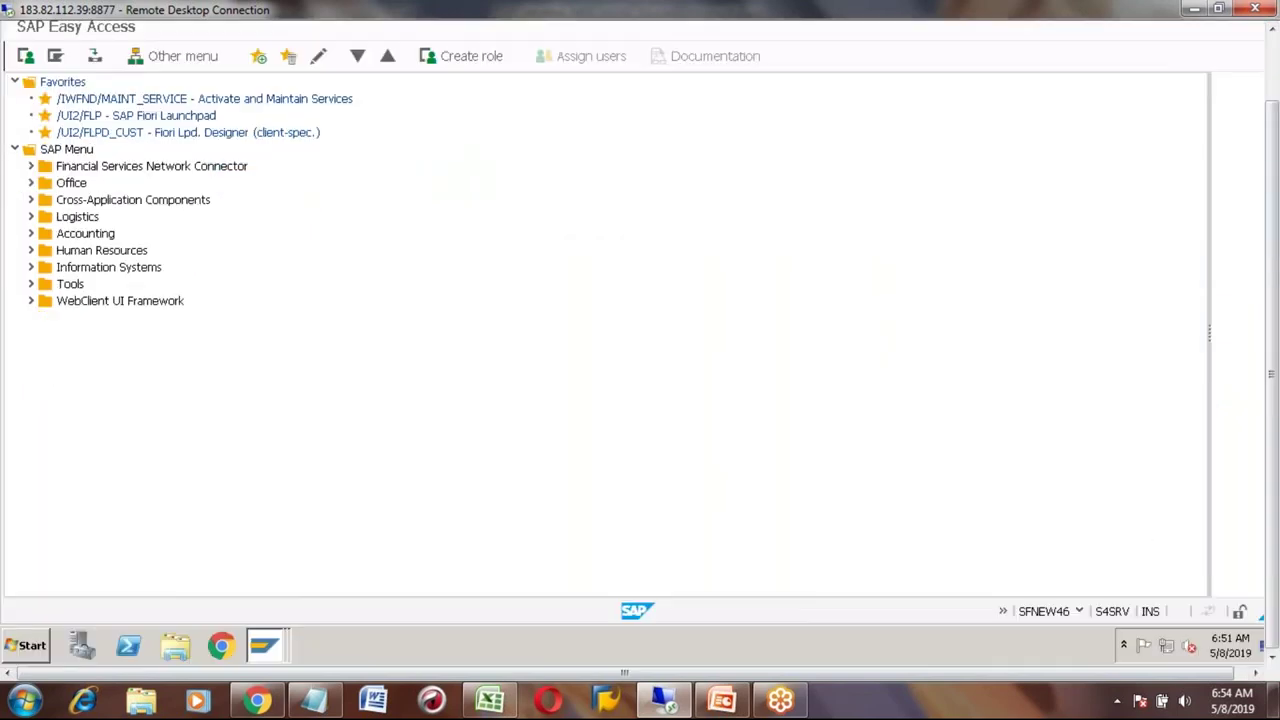
{"action": "left_click", "coordinate": [263, 645]}
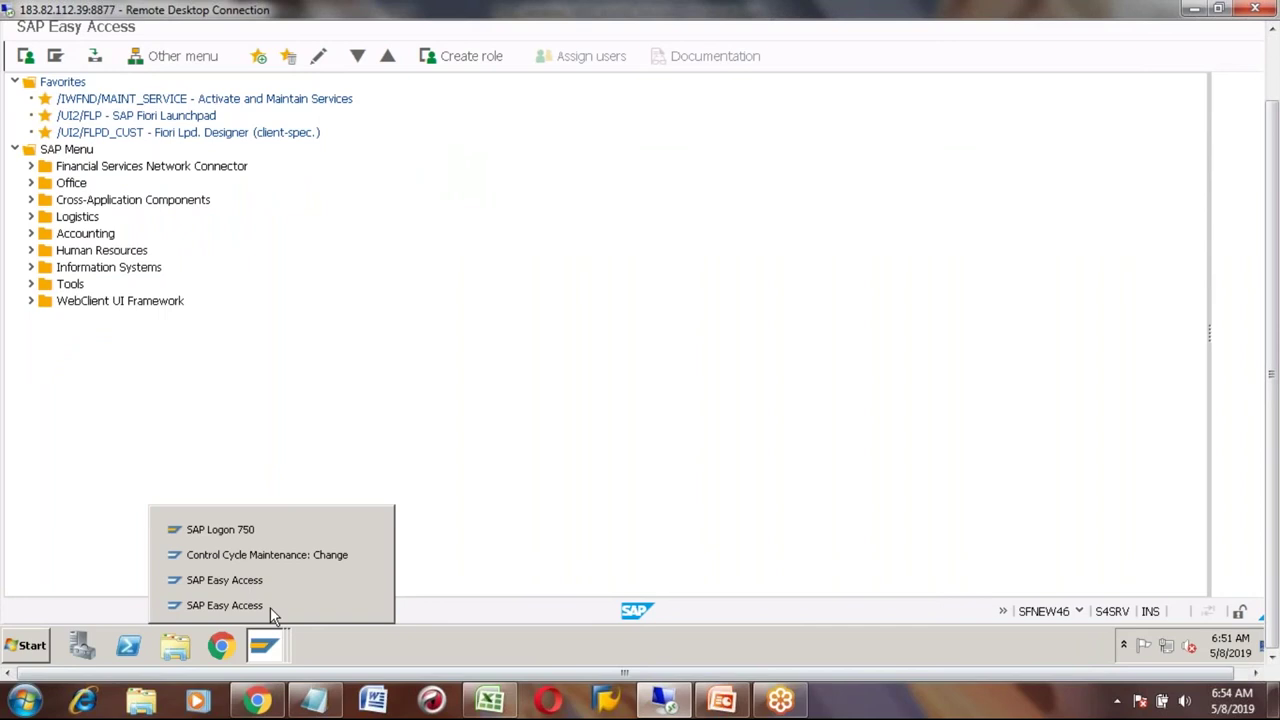
{"action": "left_click", "coordinate": [257, 554]}
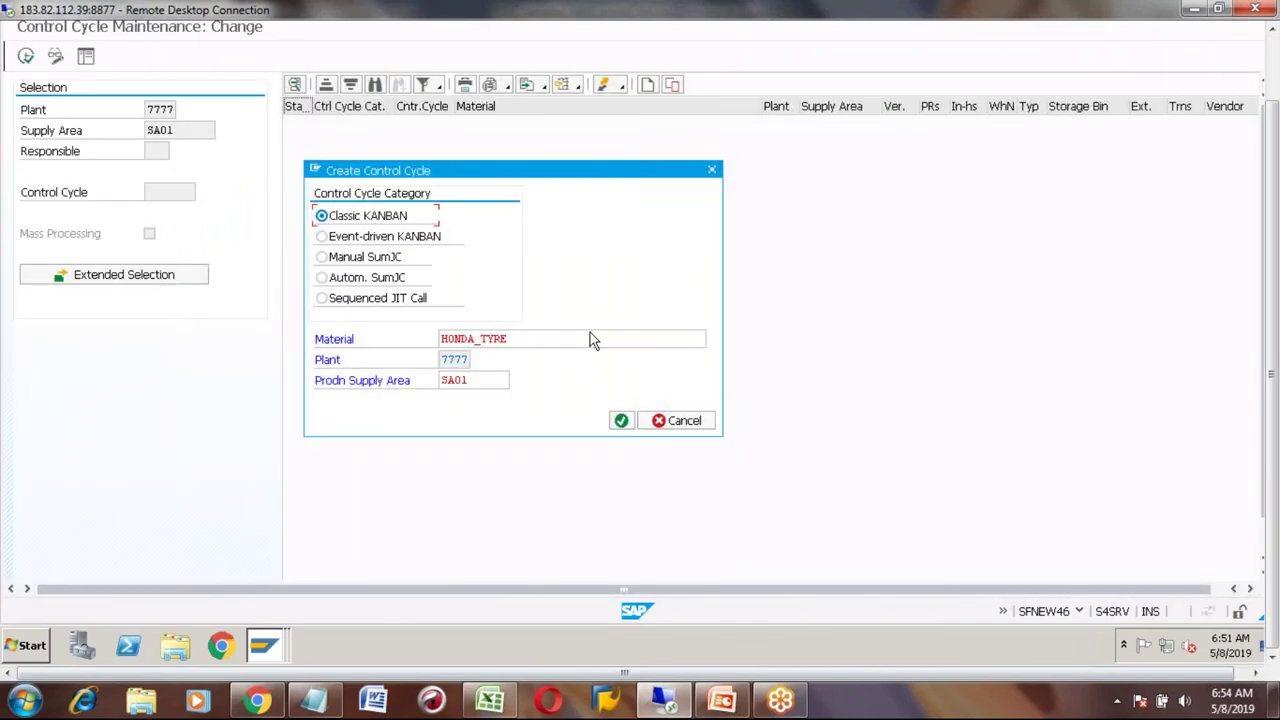
- Retry creating the Classic KANBAN control cycle for HONDA_TYRE in supply area SA01, then cancel the creation dialog
{"action": "left_click", "coordinate": [621, 421]}
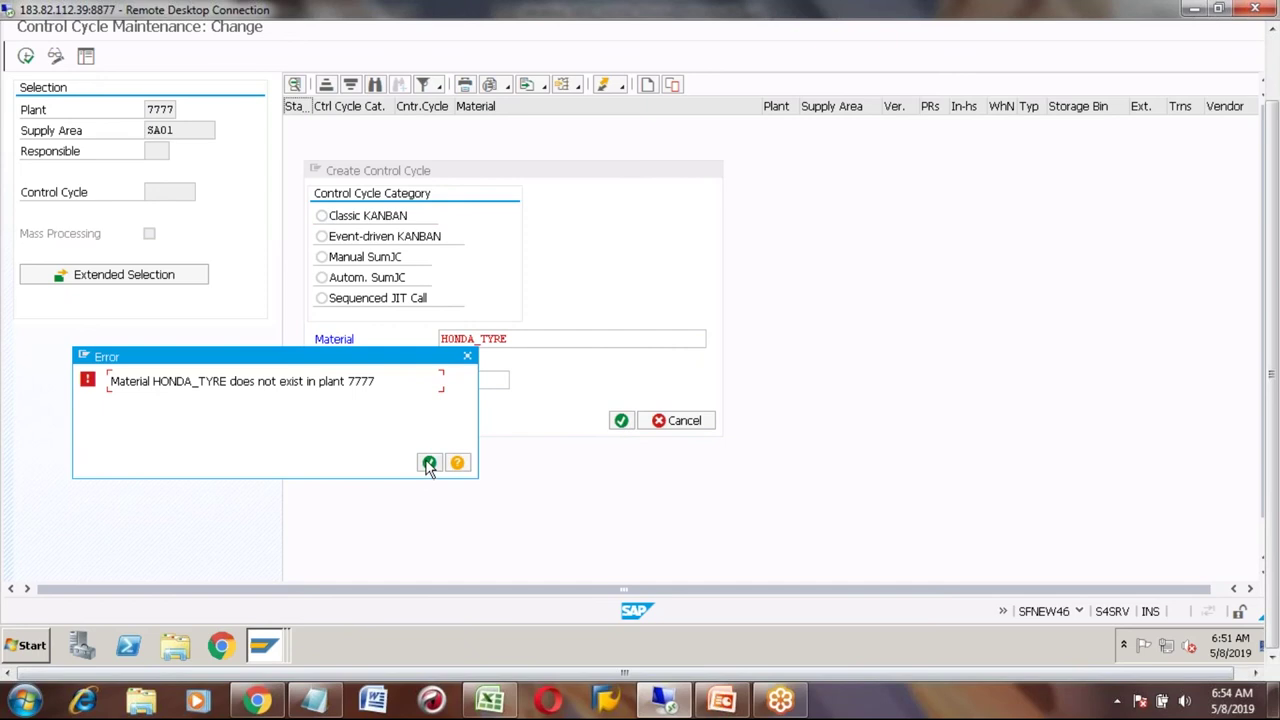
{"action": "left_click", "coordinate": [428, 462]}
{"action": "left_click", "coordinate": [680, 424]}
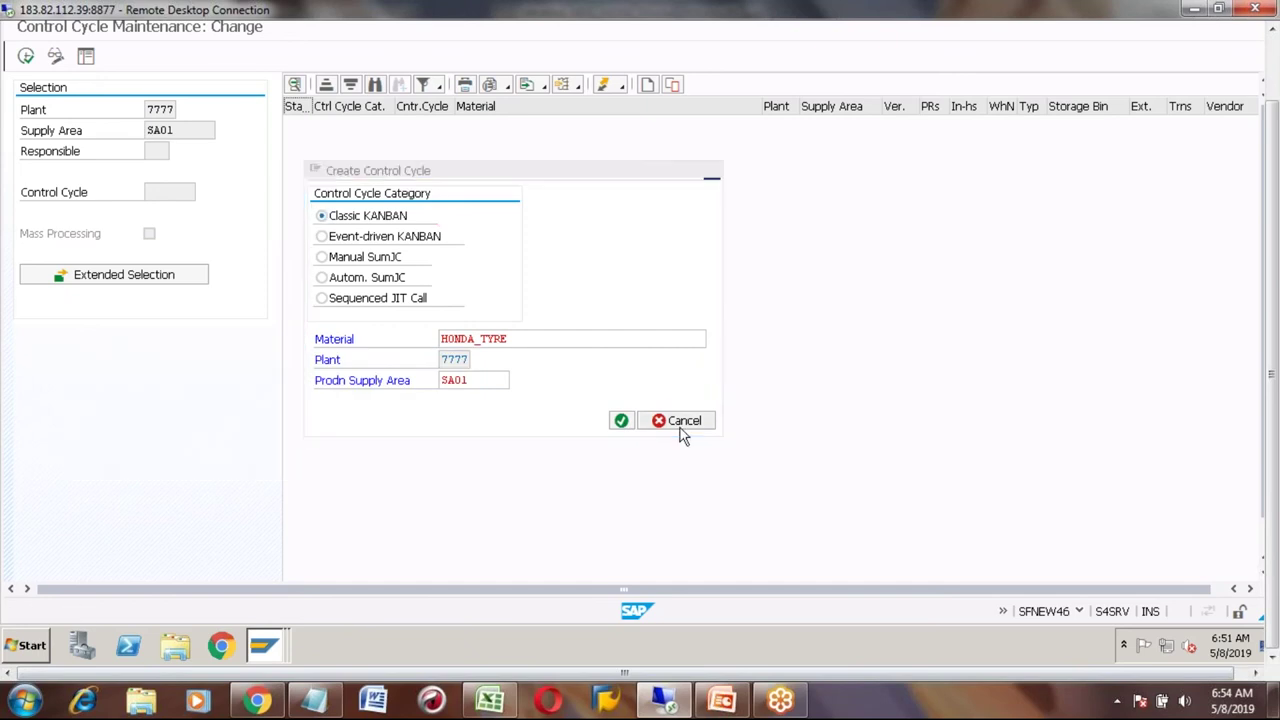
{"action": "left_click", "coordinate": [648, 86]}
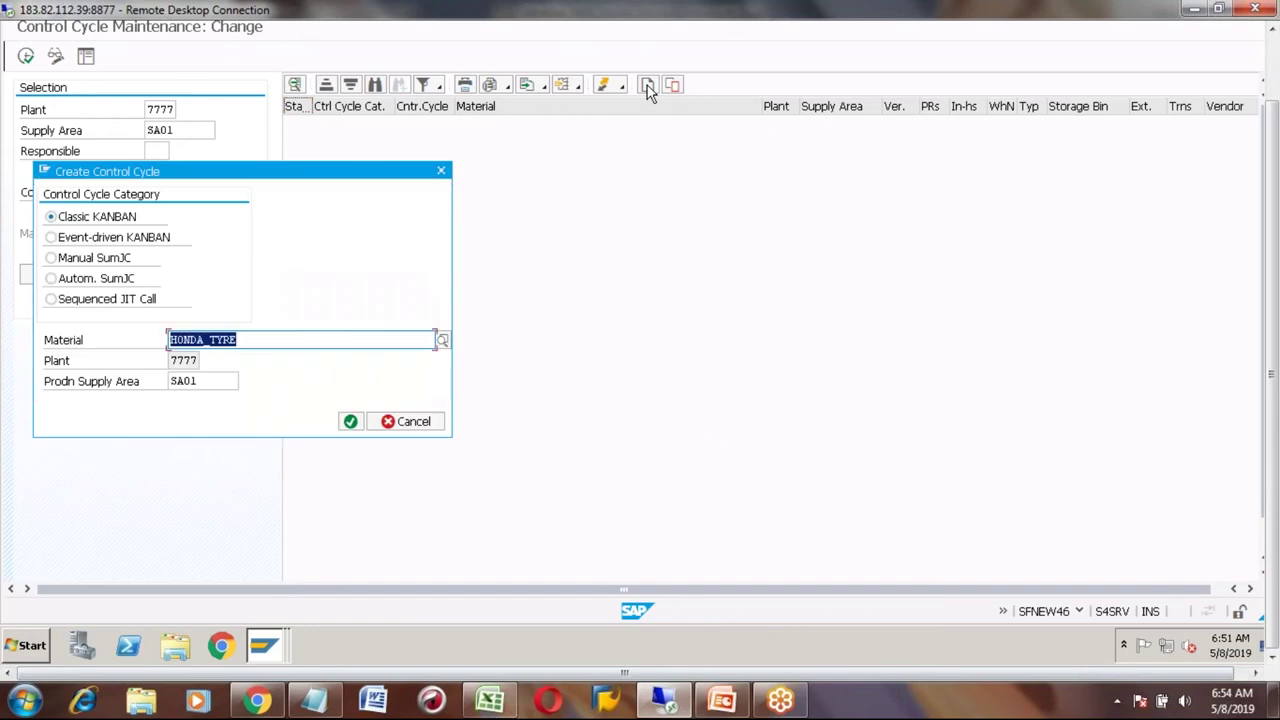
{"action": "left_click", "coordinate": [351, 422]}
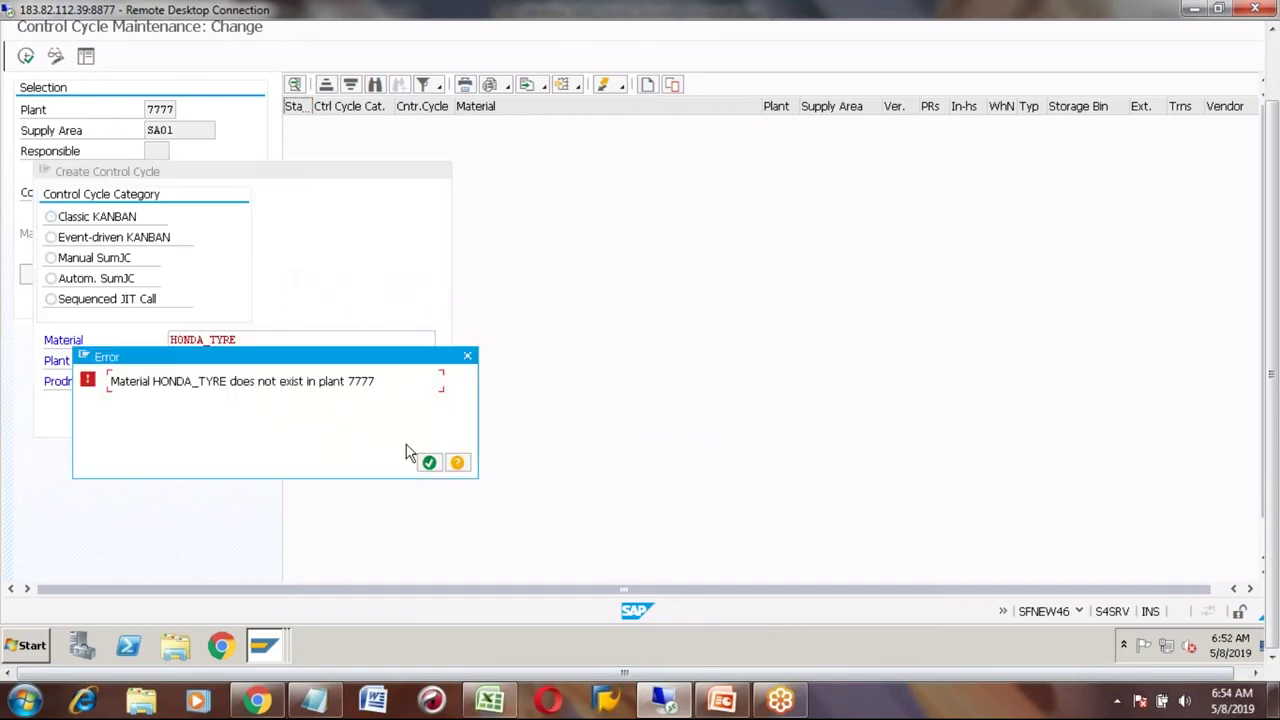
{"action": "left_click", "coordinate": [429, 464]}
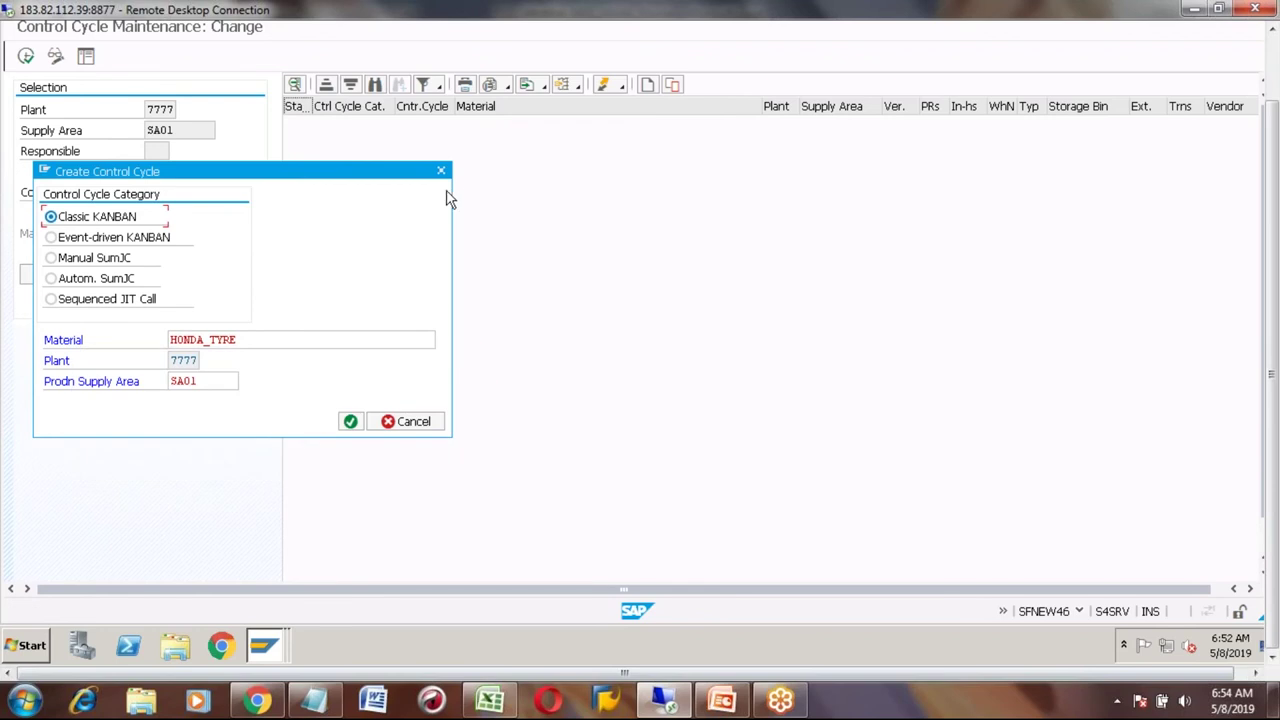
{"action": "left_click", "coordinate": [351, 422]}
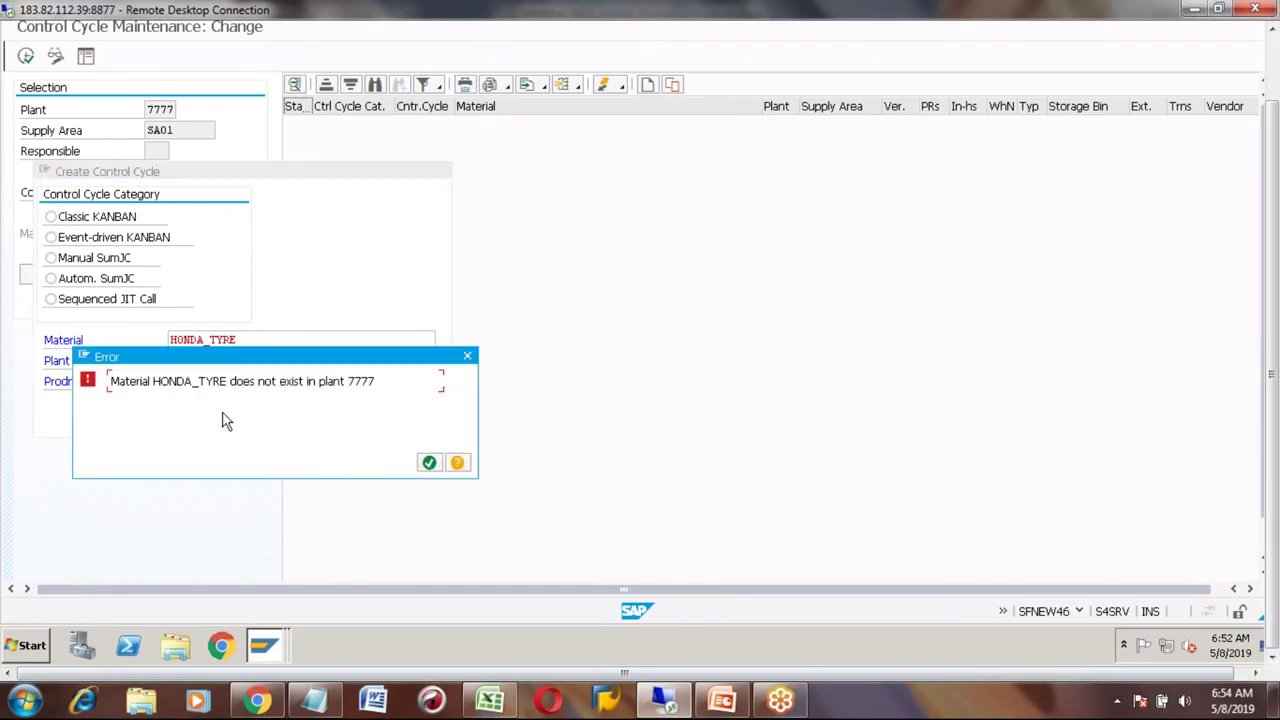
{"action": "left_click", "coordinate": [468, 358]}
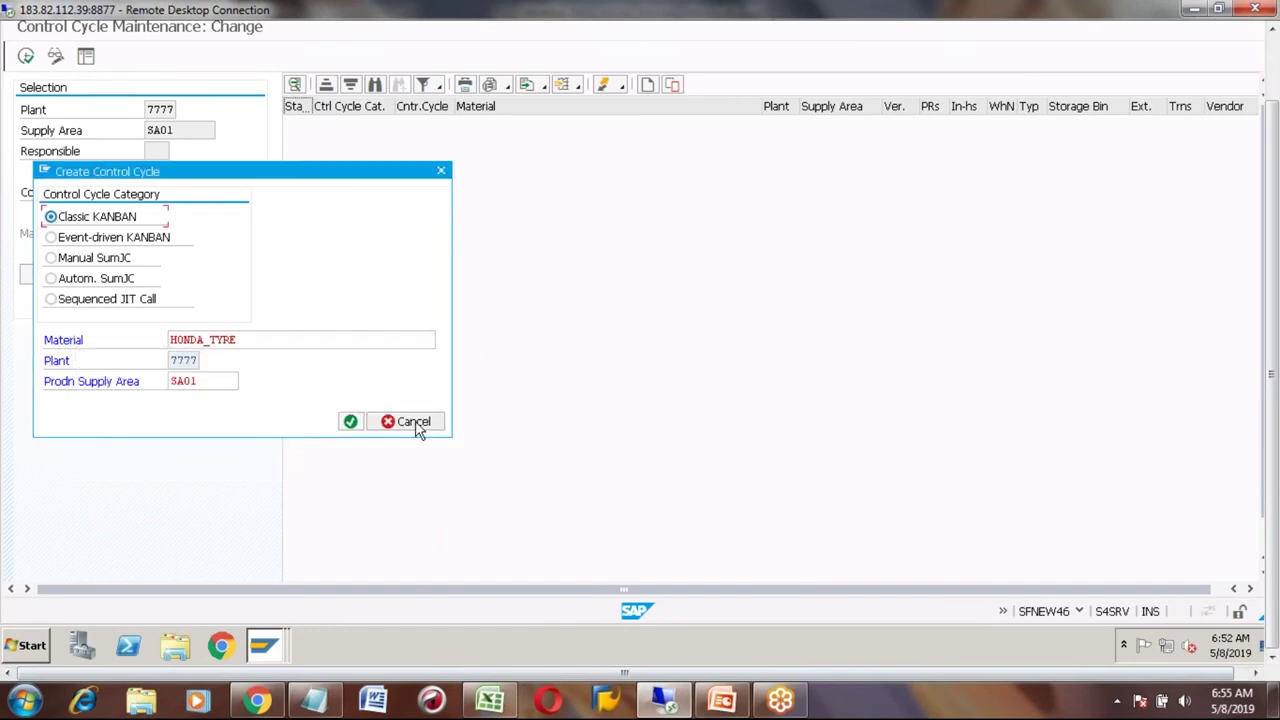
{"action": "left_click", "coordinate": [415, 424]}
- Switch to the Excel notes, look through the earlier manufacturing sections for another usable material, and return to the SAP session
{"action": "left_click", "coordinate": [1275, 70]}
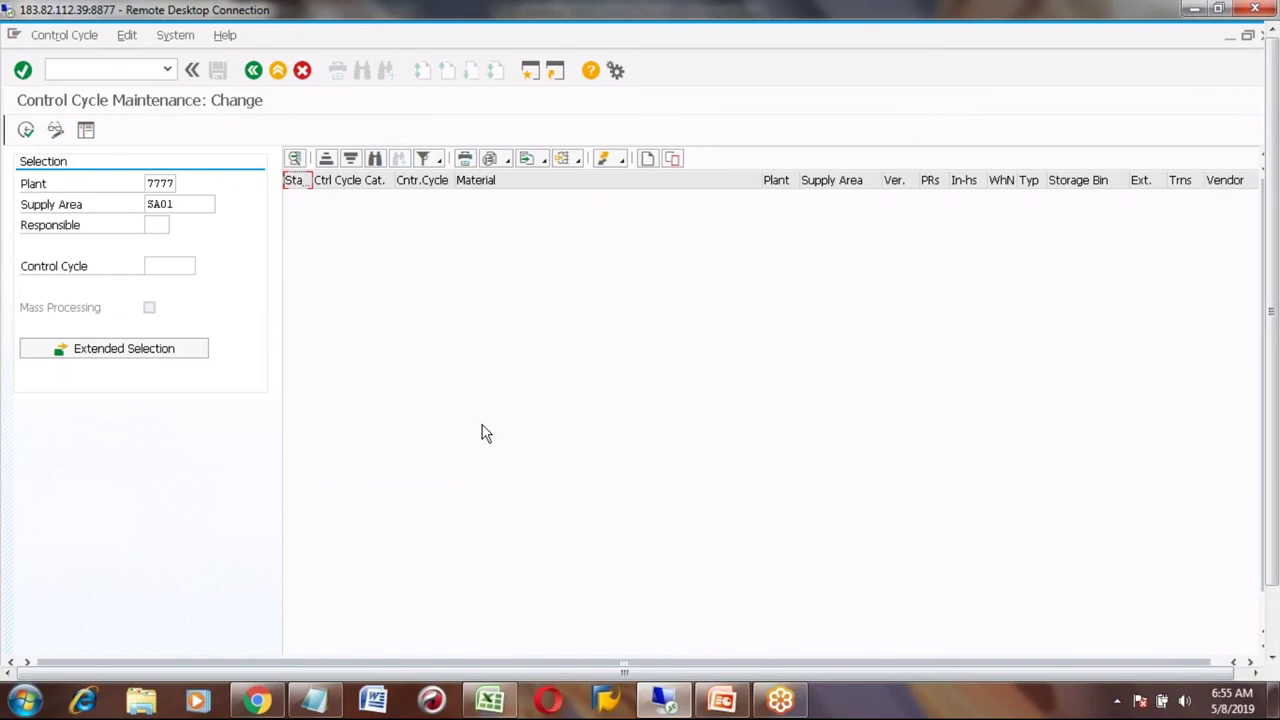
{"action": "left_click", "coordinate": [490, 700]}
{"action": "left_click", "coordinate": [637, 350]}
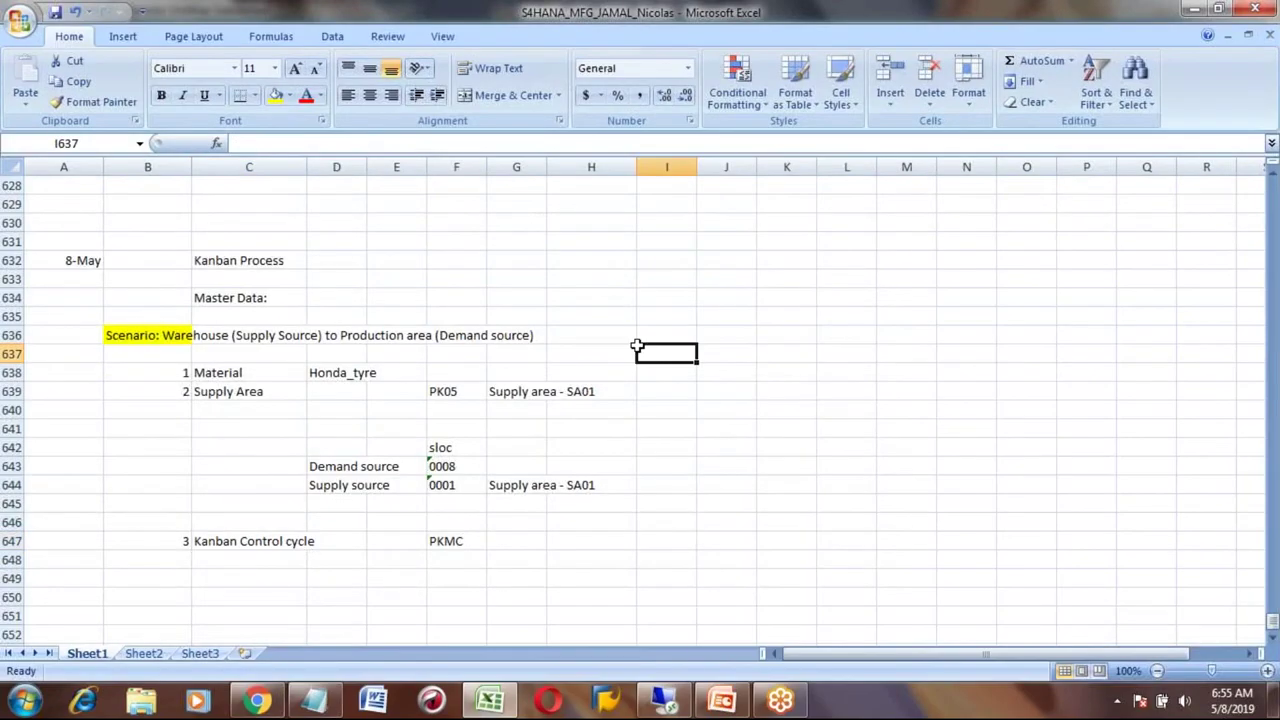
{"action": "key", "text": "Page_Up"}
{"action": "key", "text": "Page_Up"}
{"action": "key", "text": "Page_Up"}
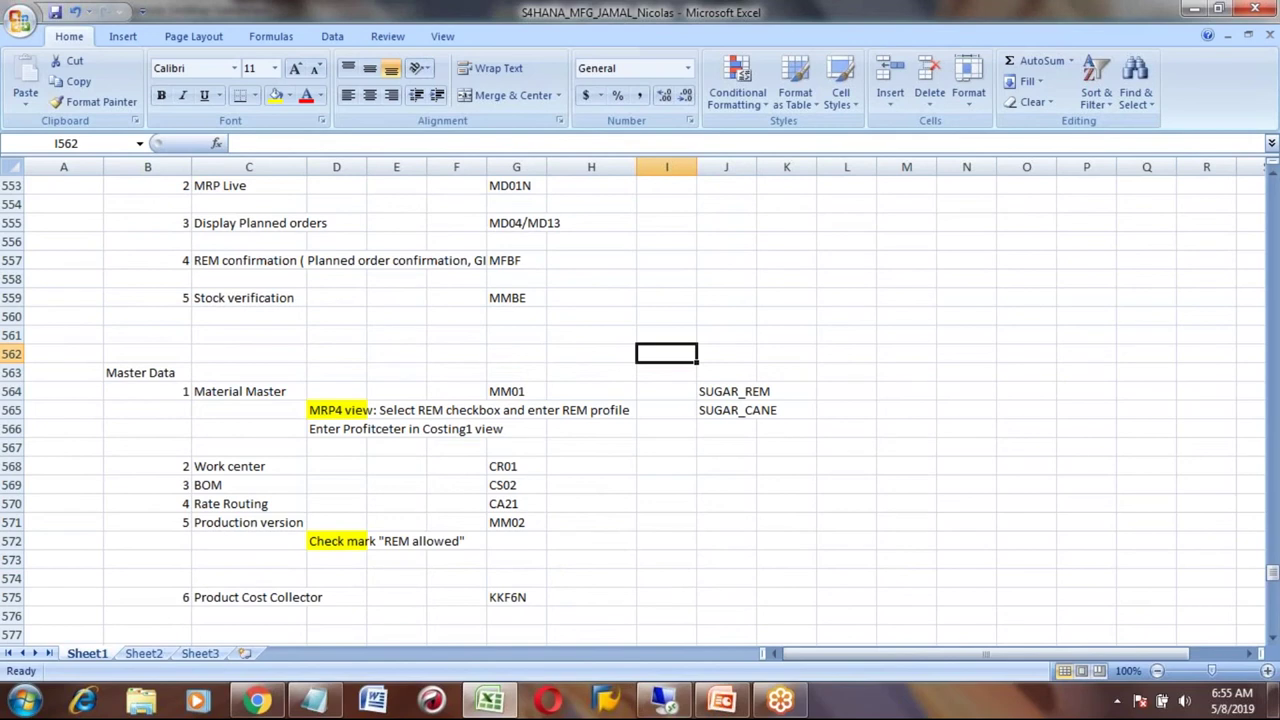
{"action": "key", "text": "Page_Up"}
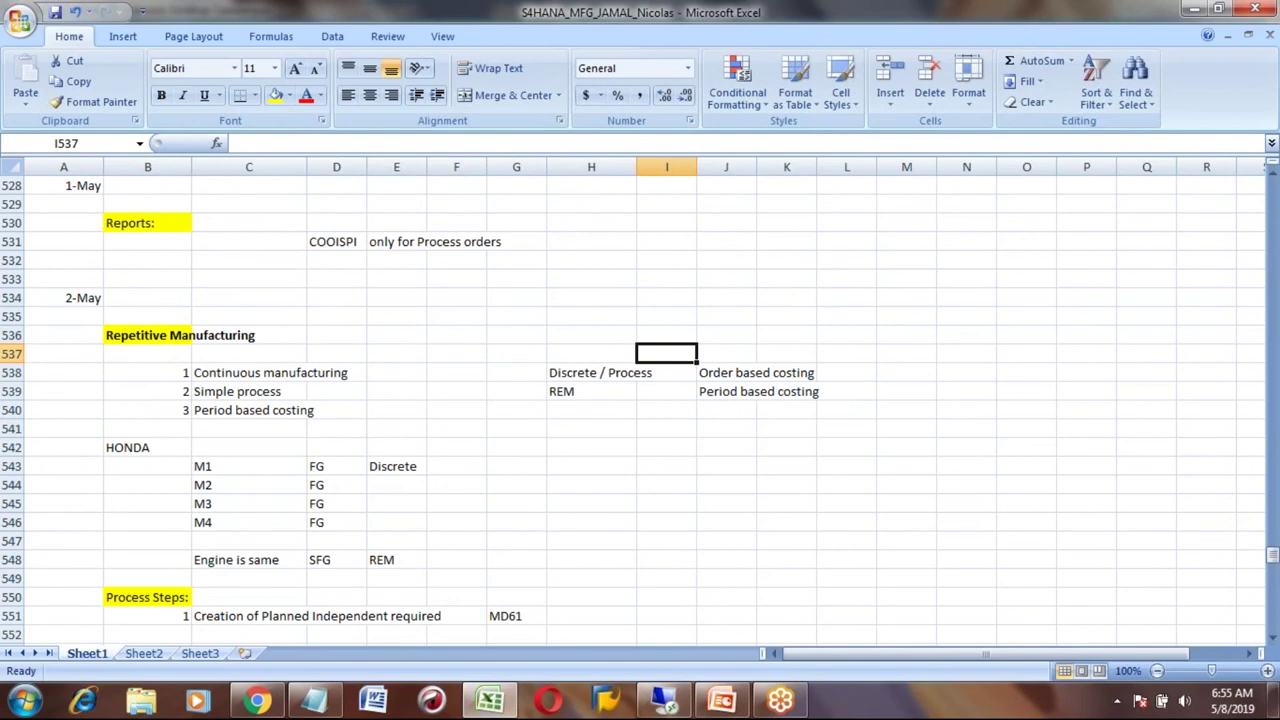
{"action": "key", "text": "Page_Up"}
{"action": "key", "text": "Page_Up"}
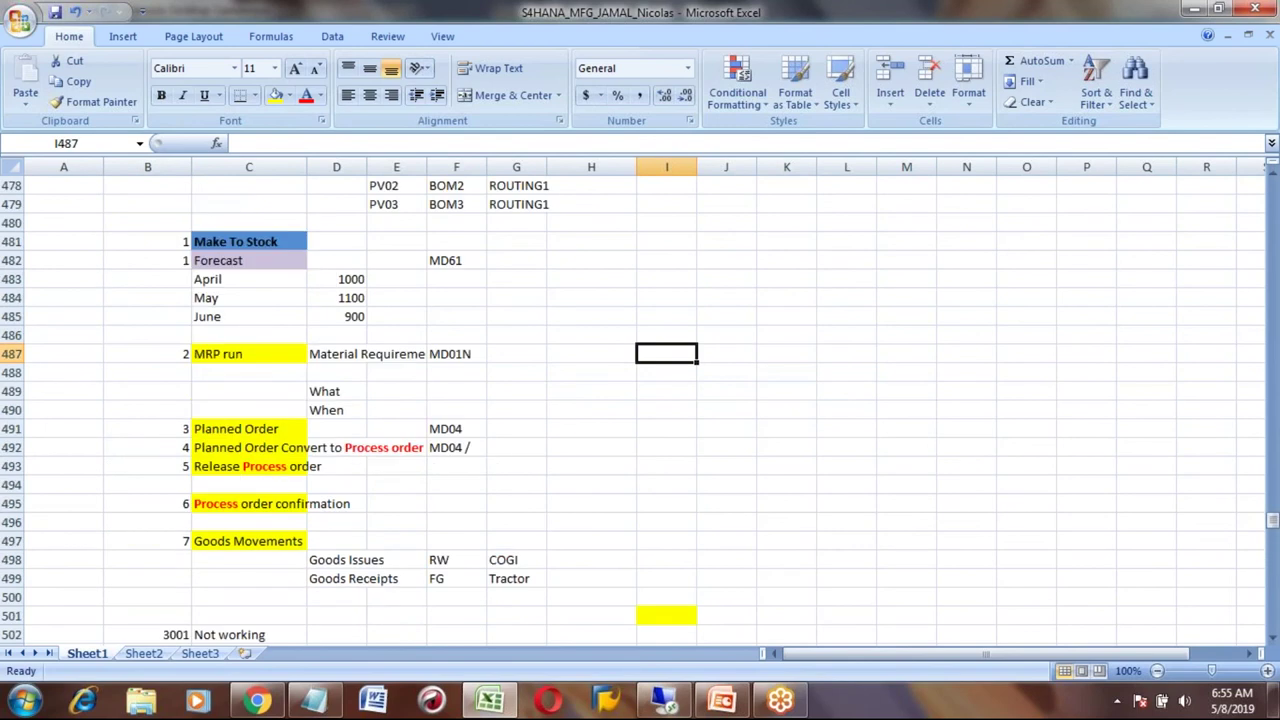
{"action": "key", "text": "Page_Down"}
{"action": "key", "text": "Page_Down"}
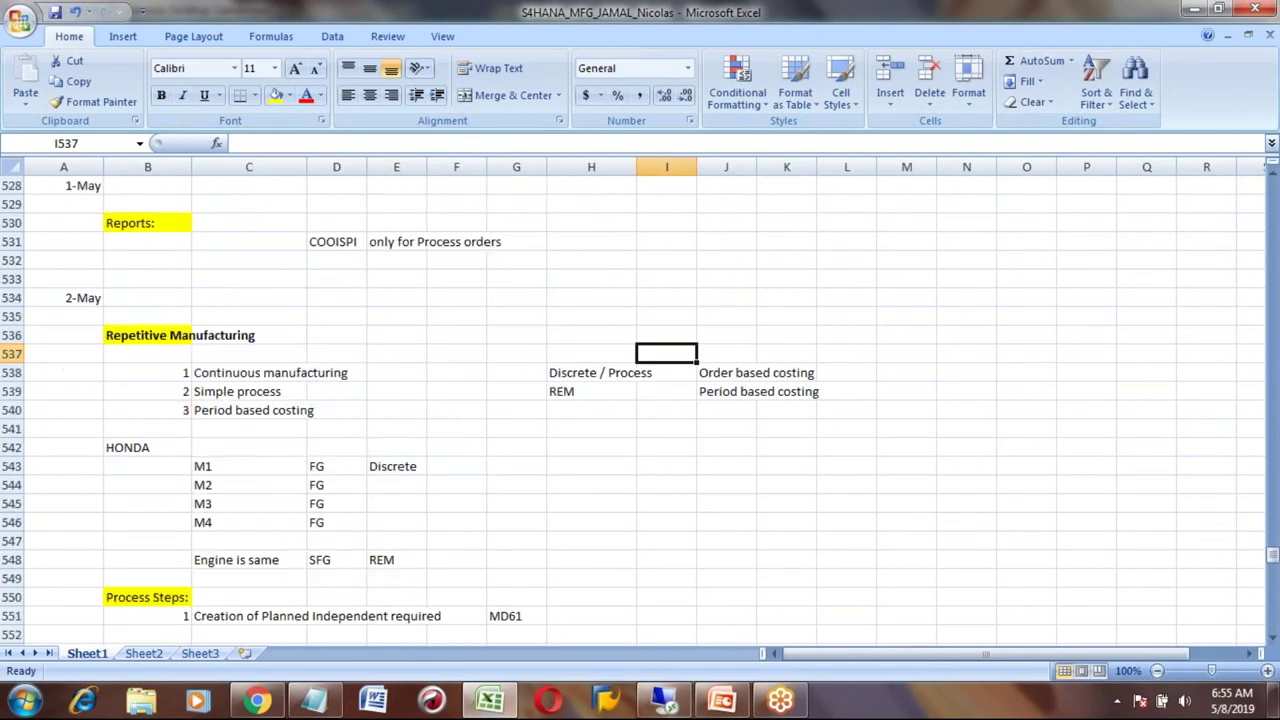
{"action": "key", "text": "alt+Tab"}
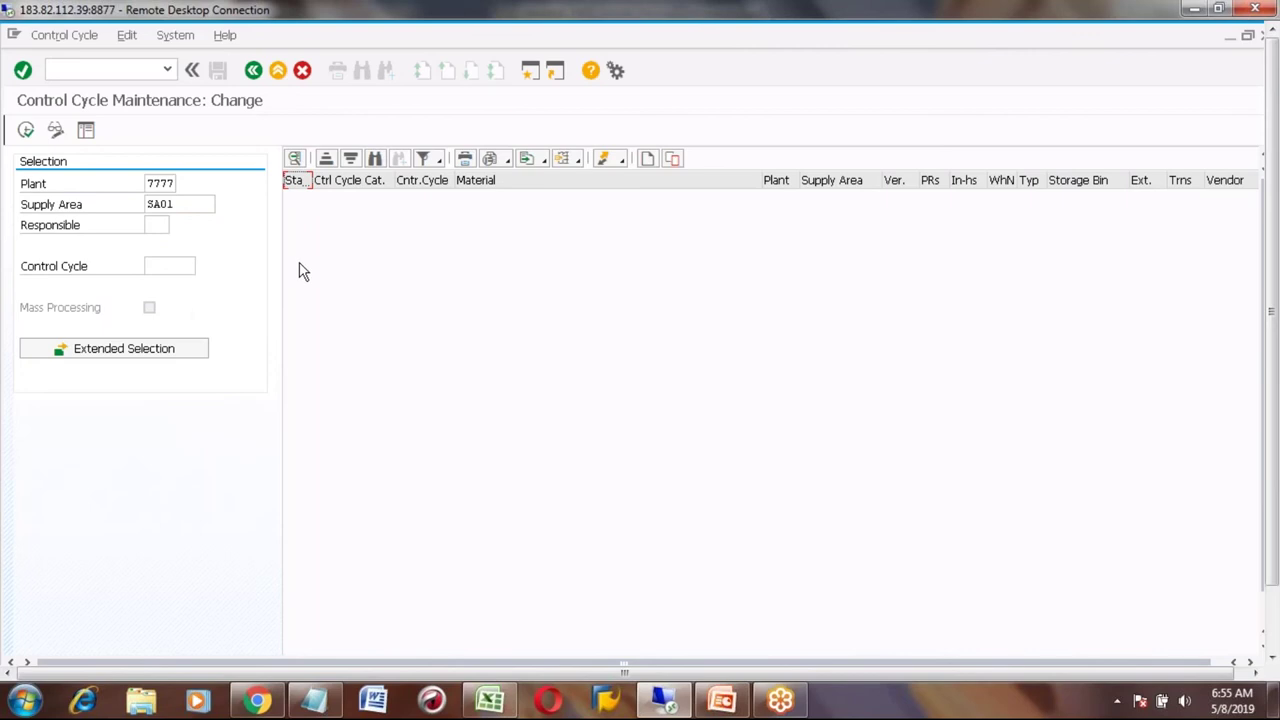
- Create a Classic KANBAN control cycle for material TRACTOR_TYRE007 in plant 7777, production supply area SA01
{"action": "left_click", "coordinate": [648, 160]}
{"action": "left_click", "coordinate": [270, 409]}
{"action": "key", "text": "BackSpace"}
{"action": "key", "text": "BackSpace"}
{"action": "key", "text": "BackSpace"}
{"action": "key", "text": "BackSpace"}
{"action": "key", "text": "BackSpace"}
{"action": "key", "text": "BackSpace"}
{"action": "key", "text": "BackSpace"}
{"action": "key", "text": "BackSpace"}
{"action": "key", "text": "BackSpace"}
{"action": "key", "text": "BackSpace"}
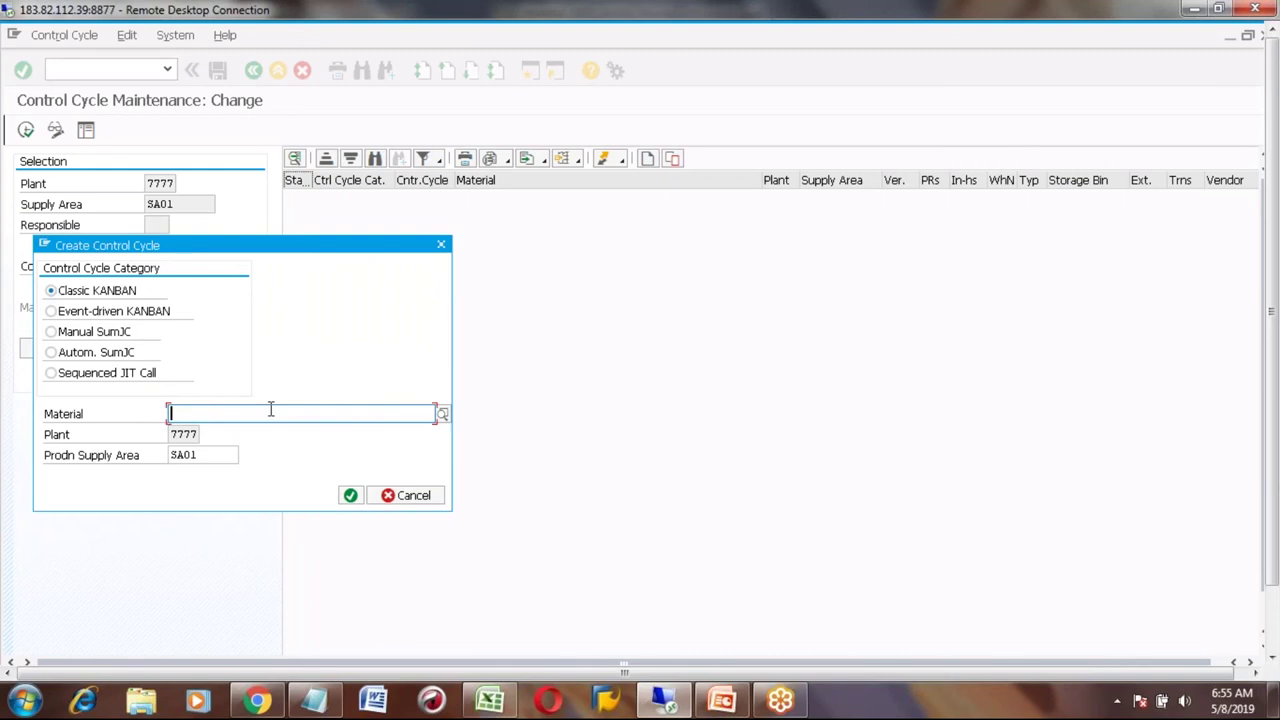
{"action": "type", "text": "TRACTOR"}
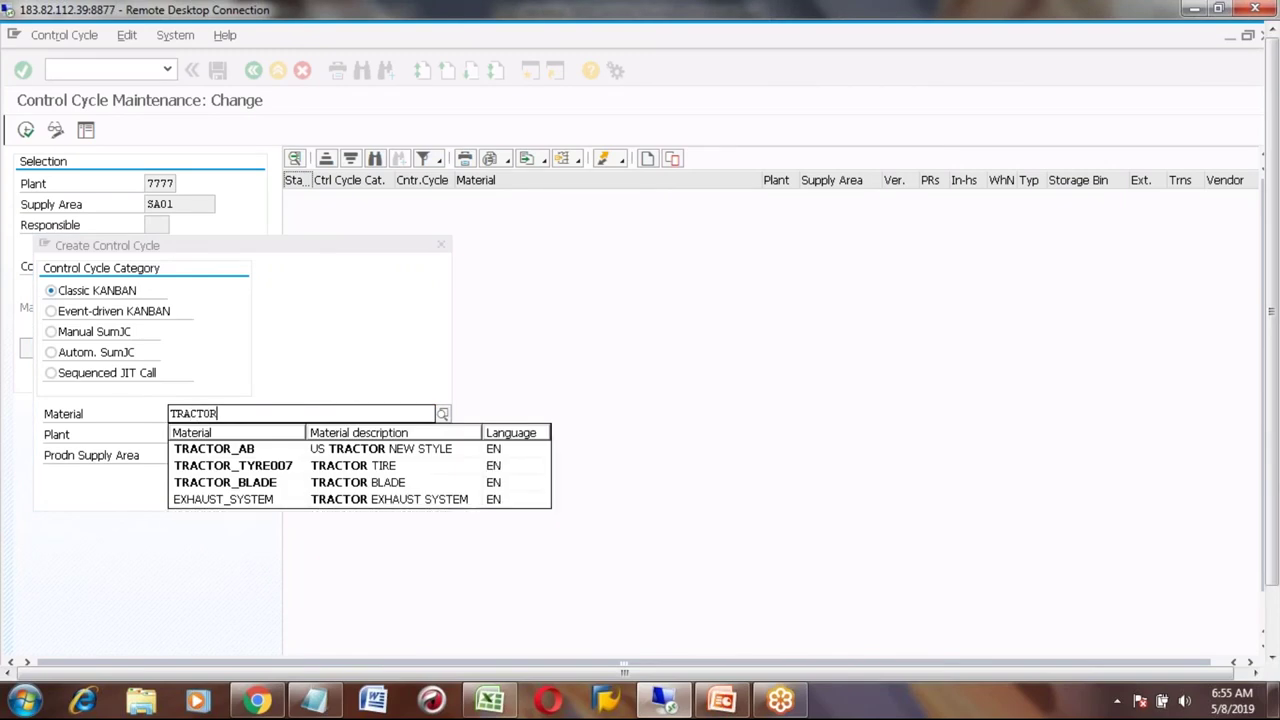
{"action": "left_click", "coordinate": [271, 468]}
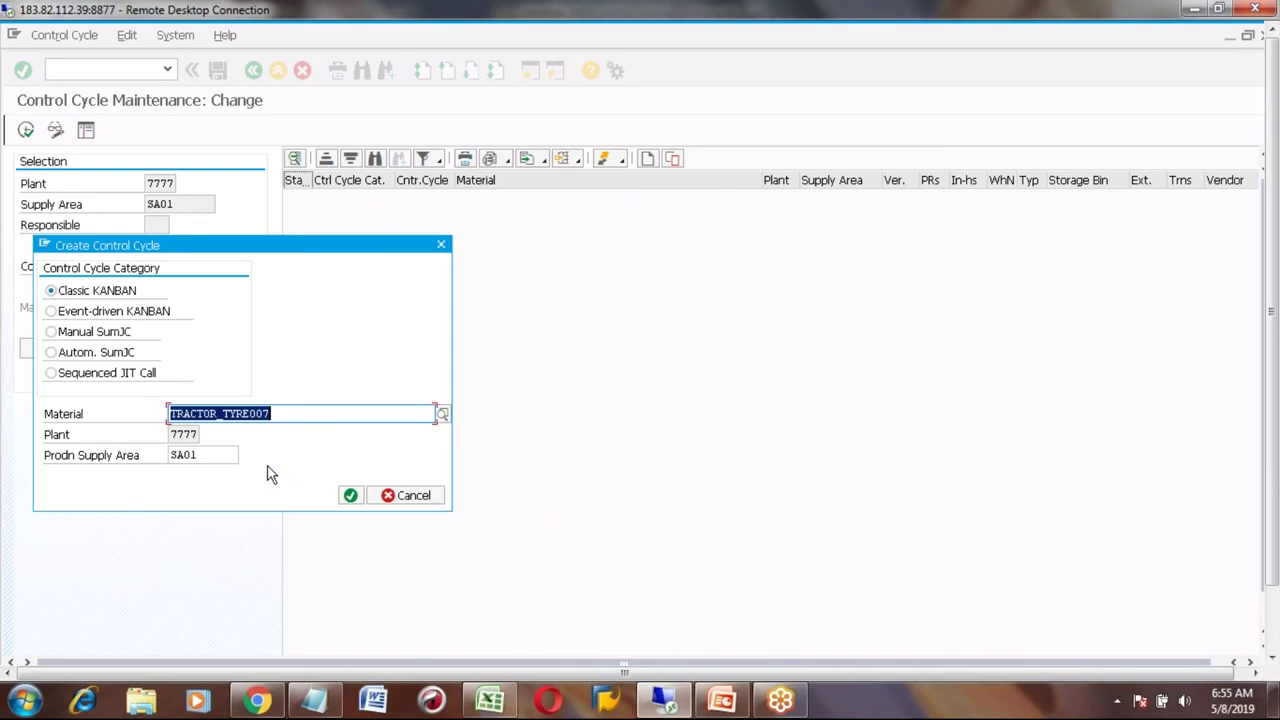
{"action": "left_click", "coordinate": [351, 497]}
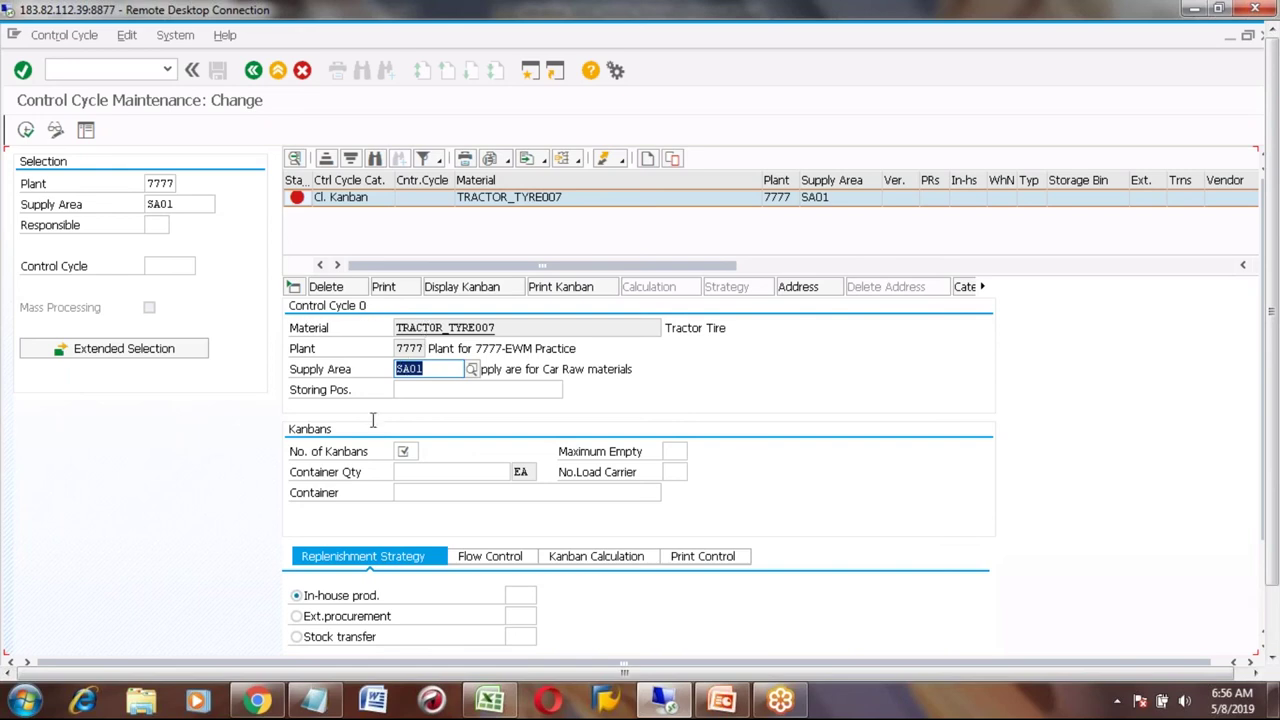
- Switch to PowerPoint, view the KANBAN Principle slide to relate it to the number of Kanbans, and return to the control cycle
{"action": "left_click", "coordinate": [405, 453]}
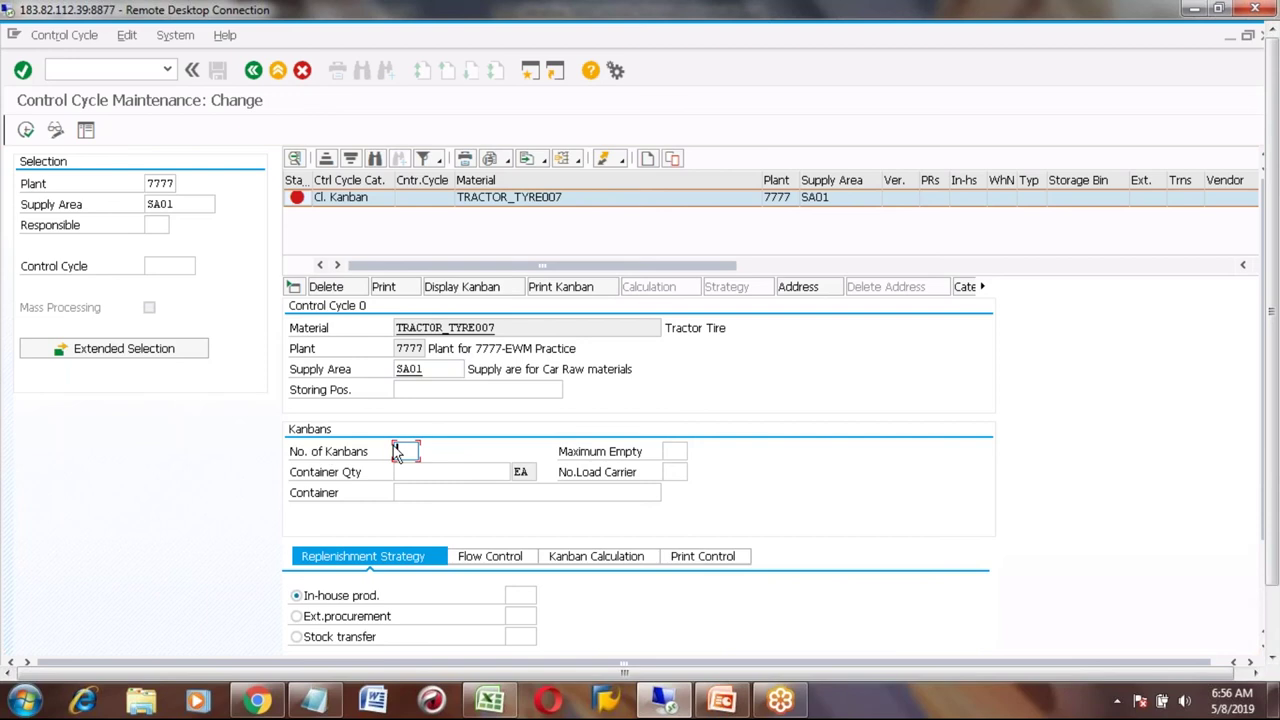
{"action": "left_click", "coordinate": [722, 700]}
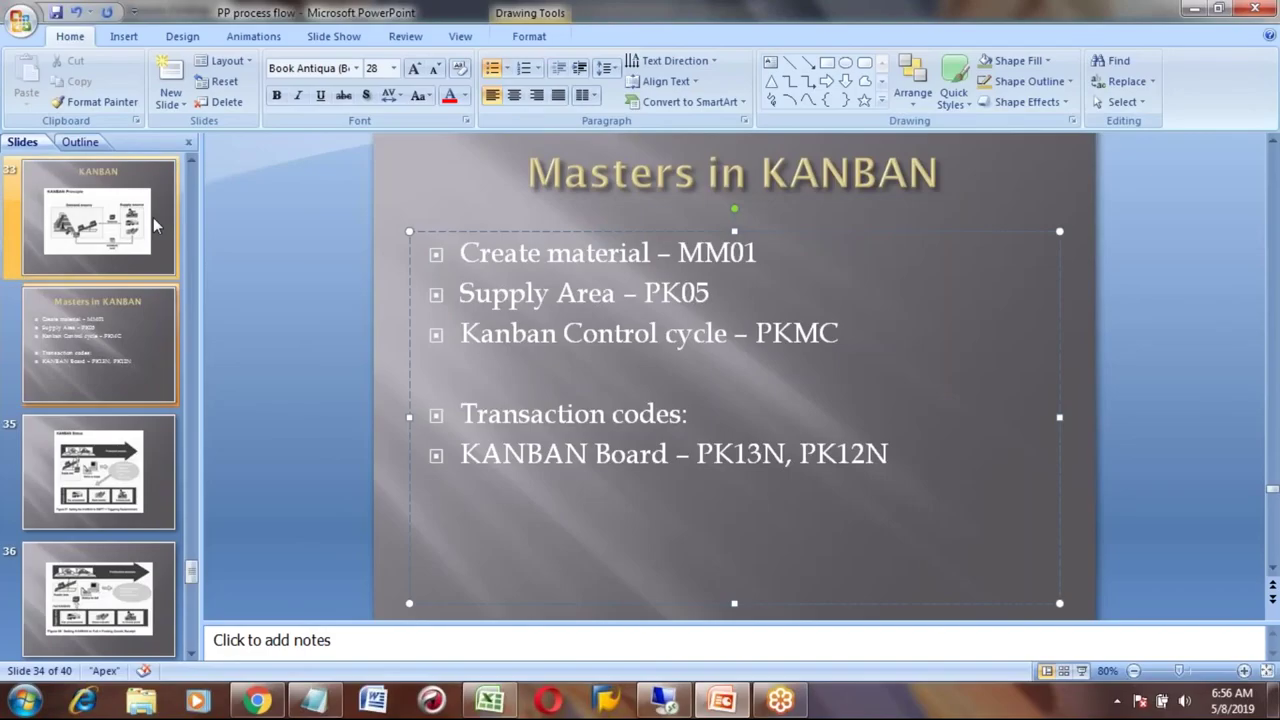
{"action": "left_click", "coordinate": [153, 217]}
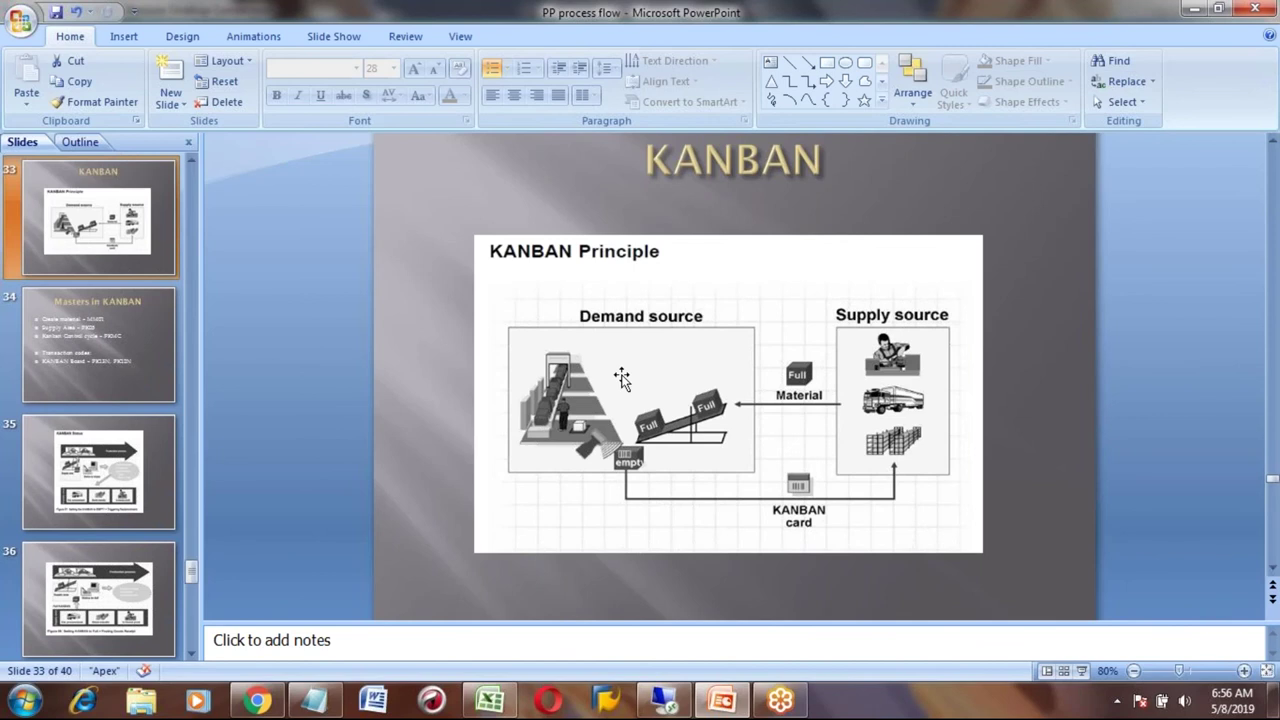
{"action": "key", "text": "alt+Tab"}
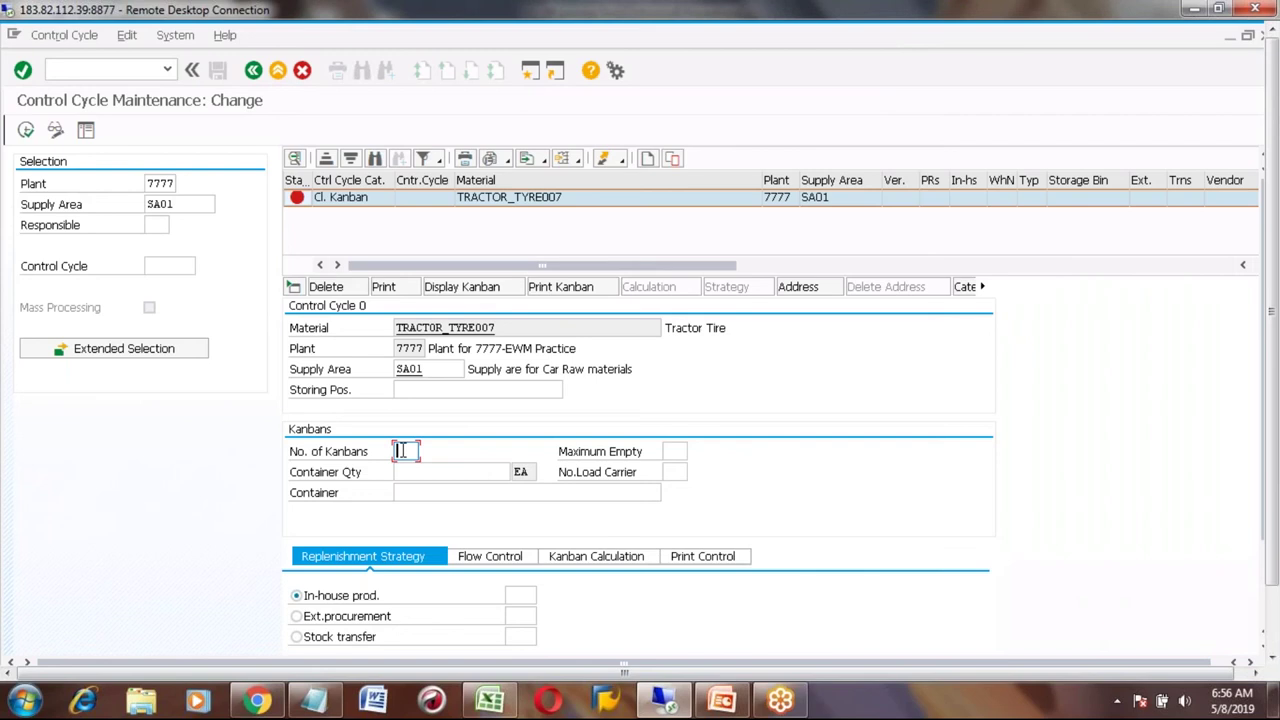
- Set the control cycle's number of Kanbans to 5 and the container quantity to 10 EA
{"action": "type", "text": "3"}
{"action": "key", "text": "BackSpace"}
{"action": "type", "text": "5"}
{"action": "left_click", "coordinate": [414, 470]}
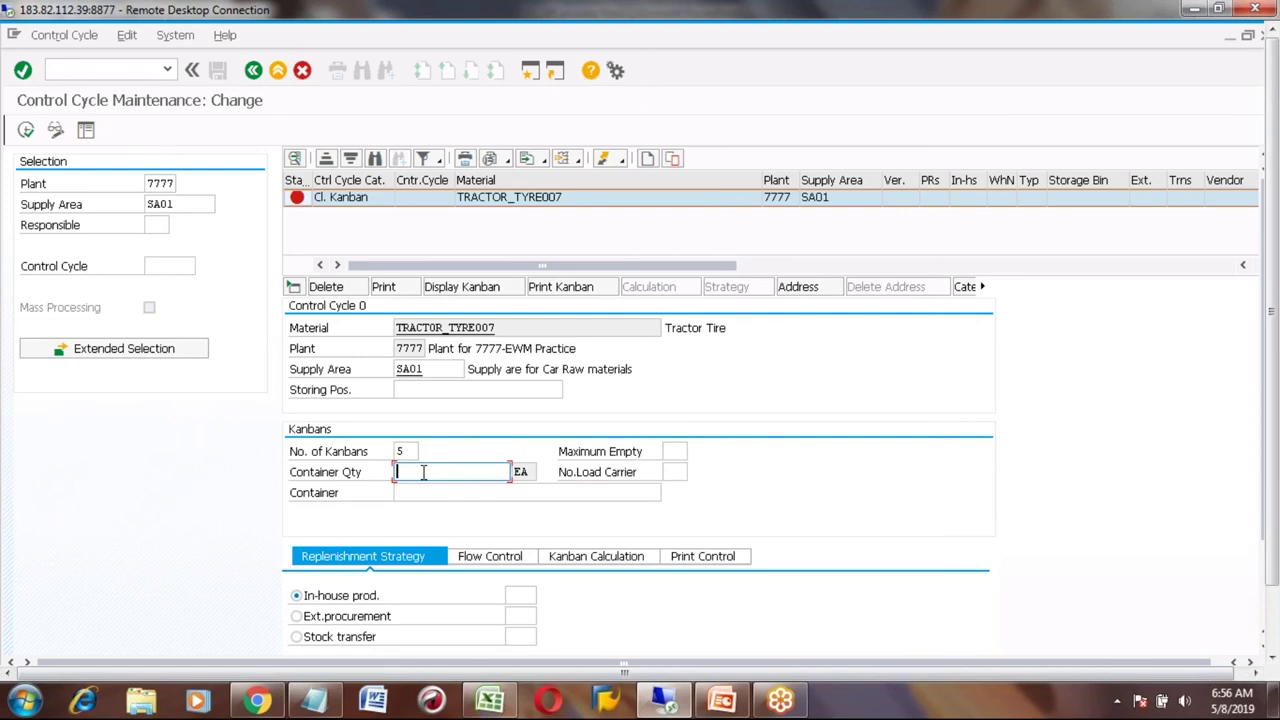
{"action": "type", "text": "10"}
{"action": "left_click", "coordinate": [407, 451]}
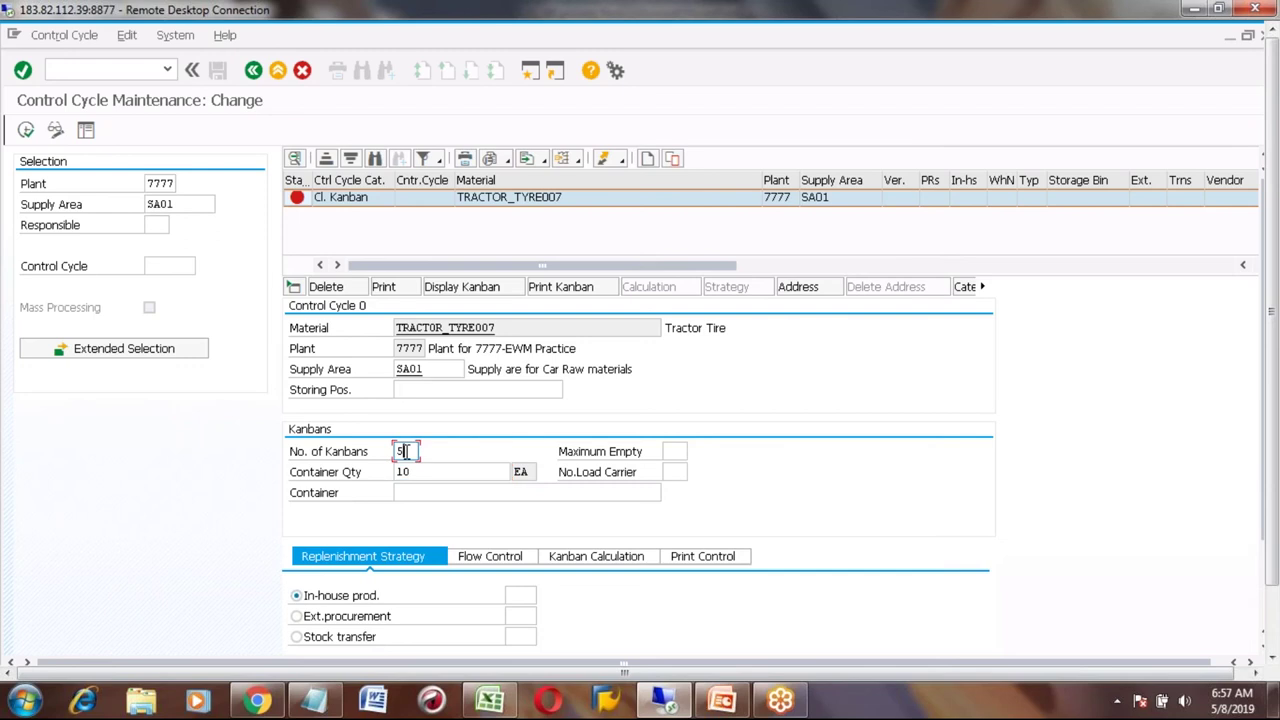
{"action": "left_click", "coordinate": [423, 469]}
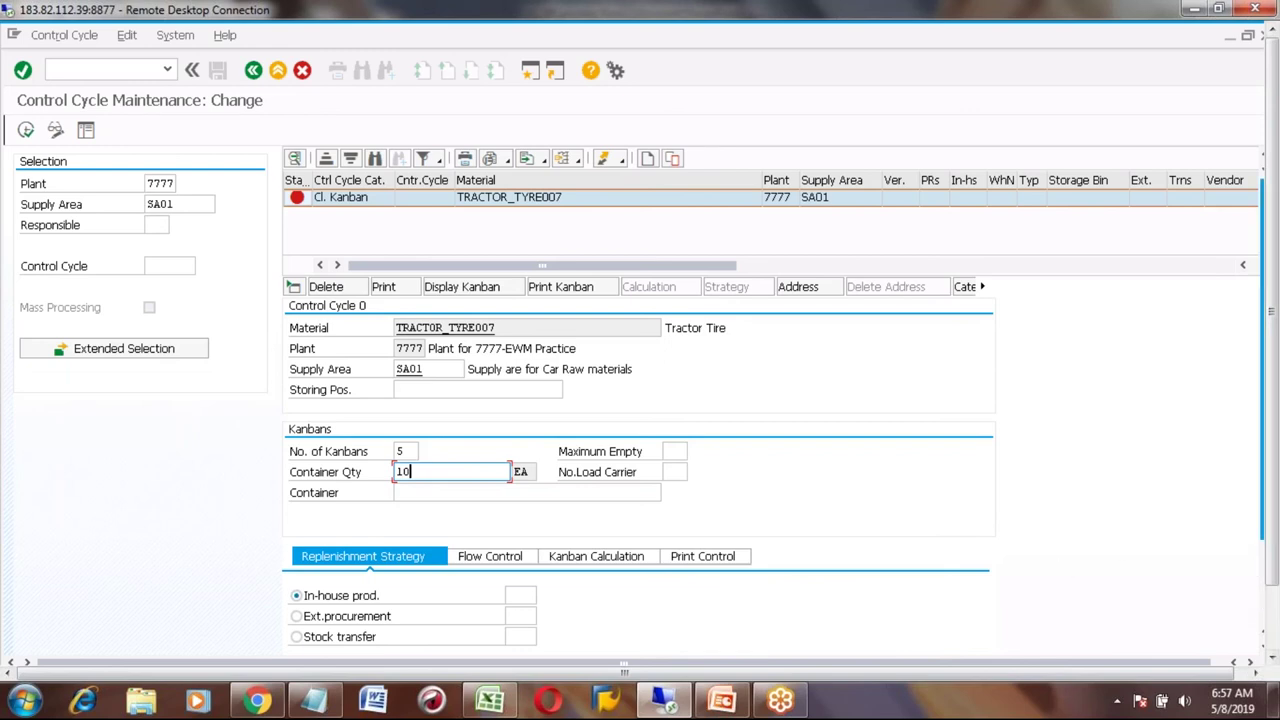
- Check the supply source options on the KANBAN Principle slide and set the control cycle's replenishment strategy to stock transfer
{"action": "scroll", "coordinate": [1272, 400], "scroll_direction": "down", "scroll_amount": 2}
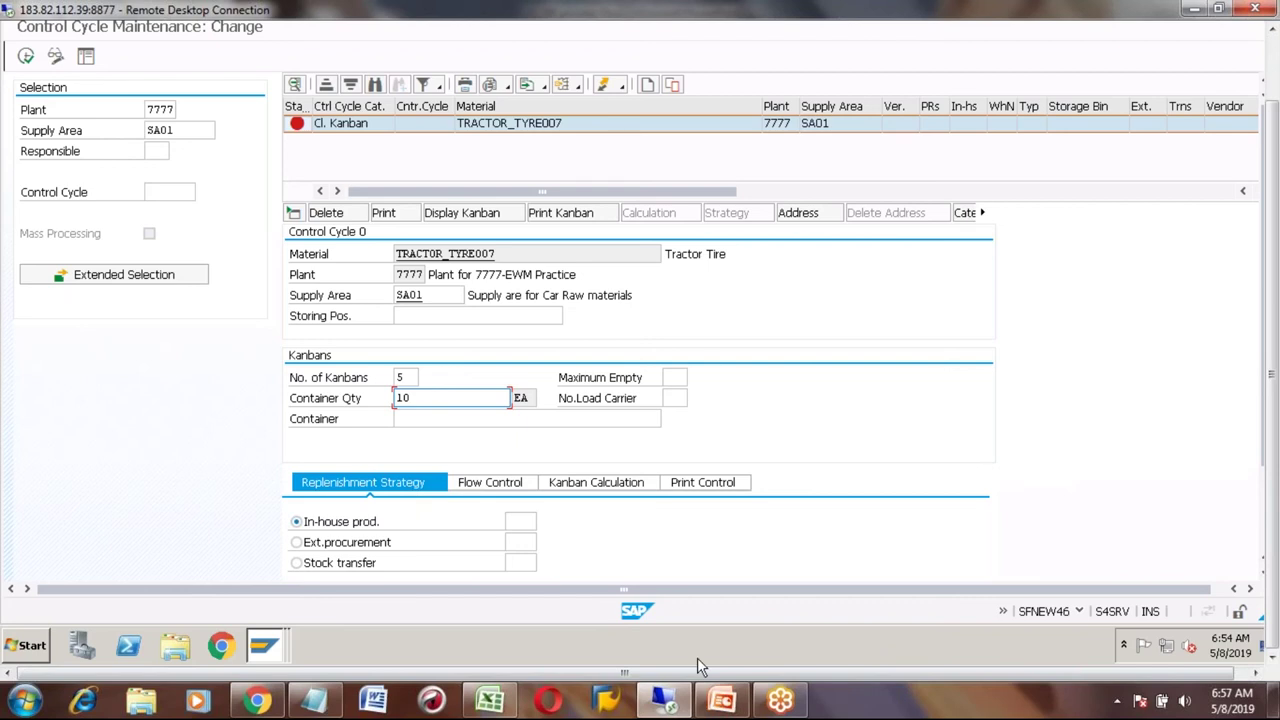
{"action": "left_click", "coordinate": [712, 700]}
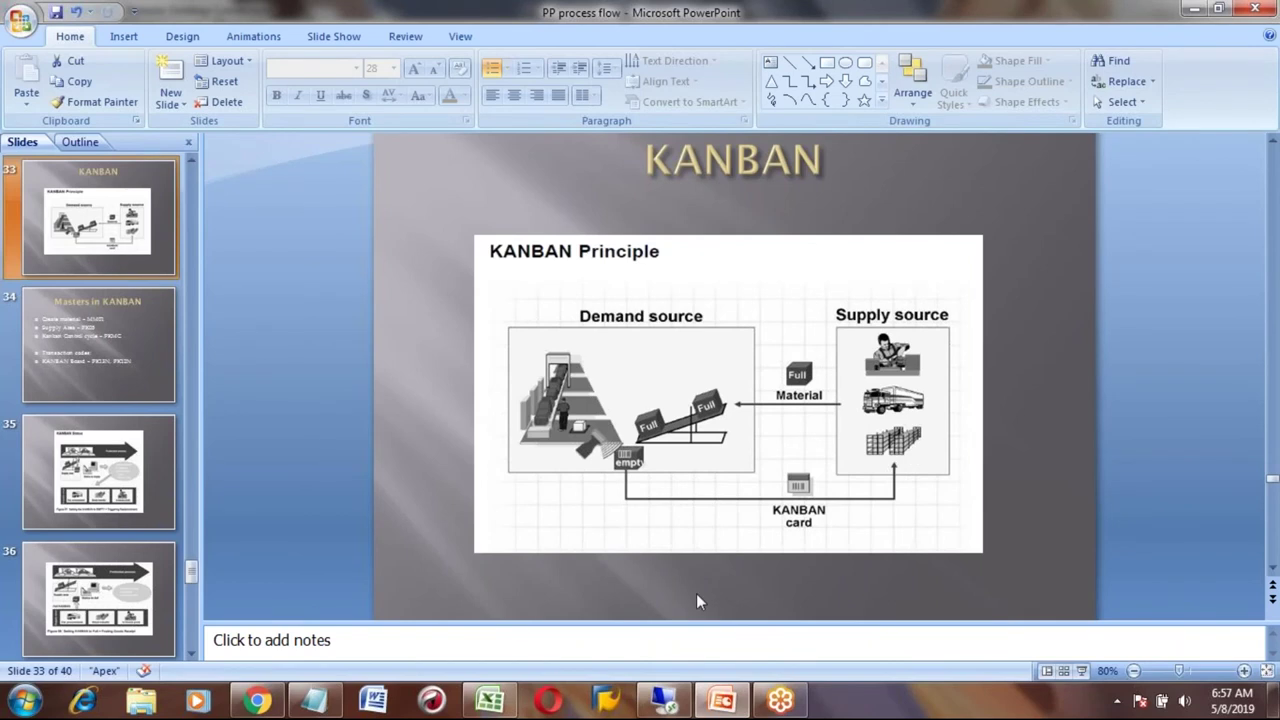
{"action": "key", "text": "alt+Tab"}
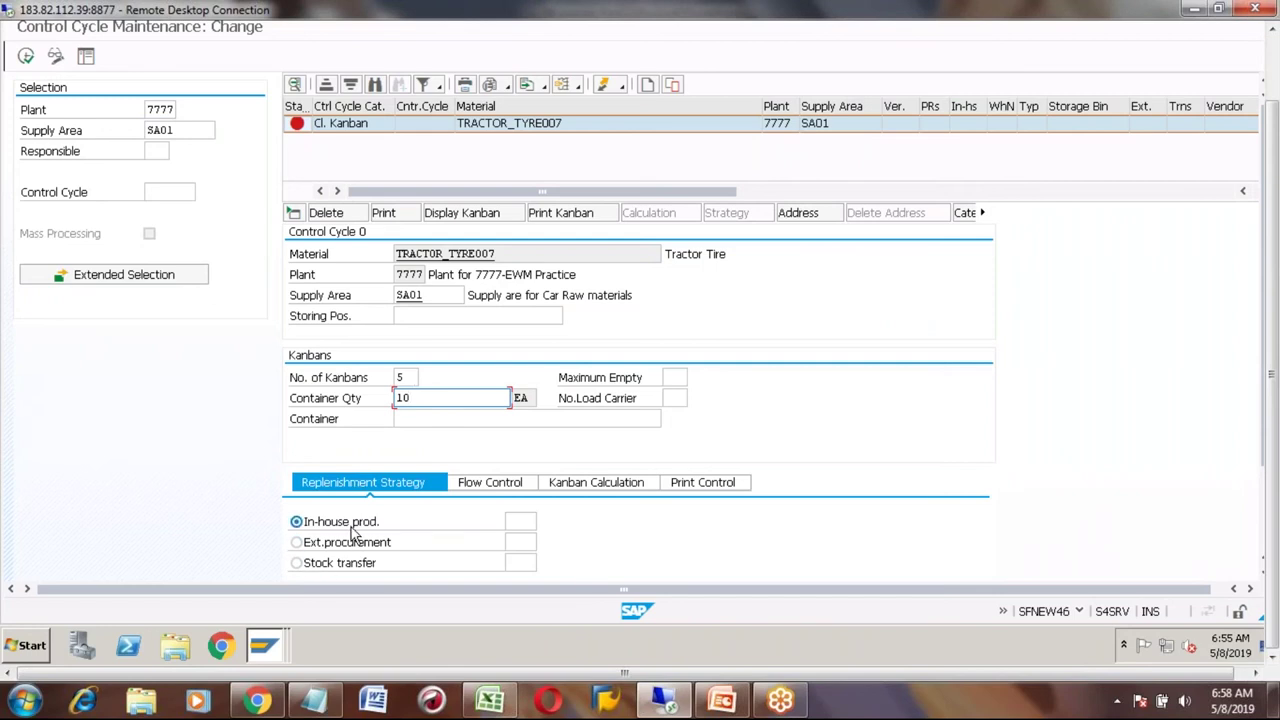
{"action": "left_click", "coordinate": [297, 564]}
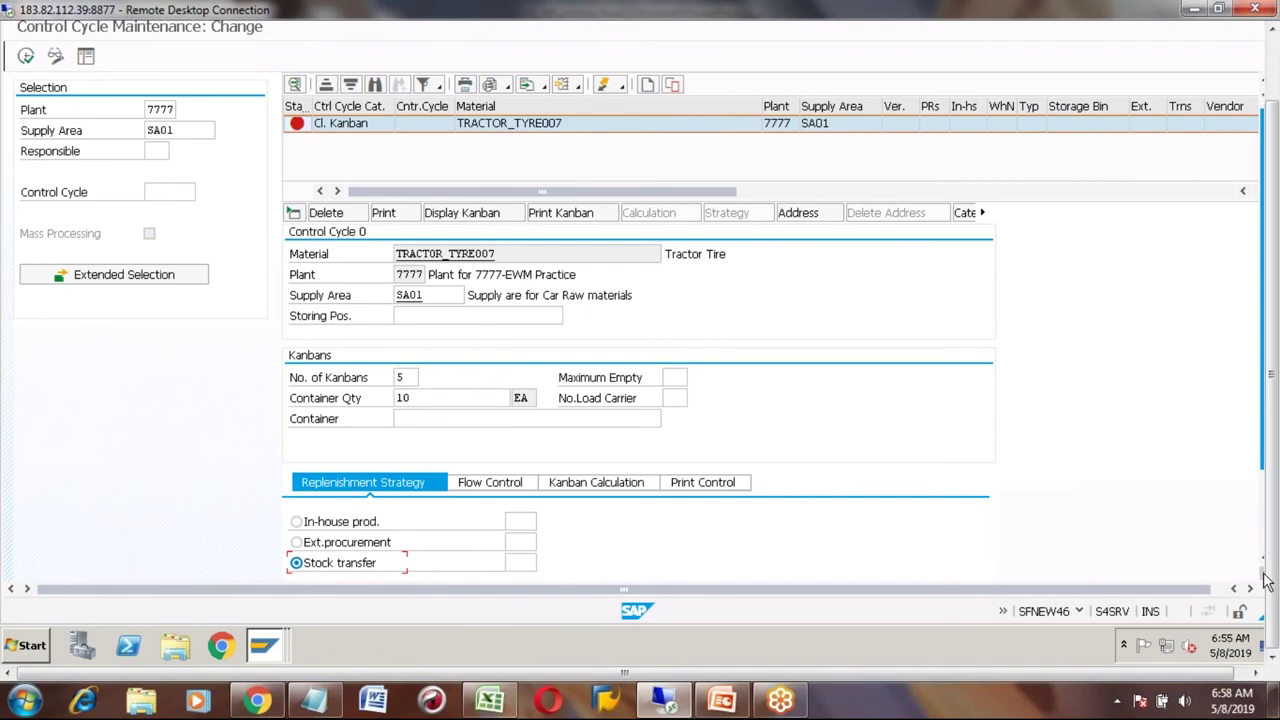
{"action": "scroll", "coordinate": [1265, 580], "scroll_direction": "down", "scroll_amount": 3}
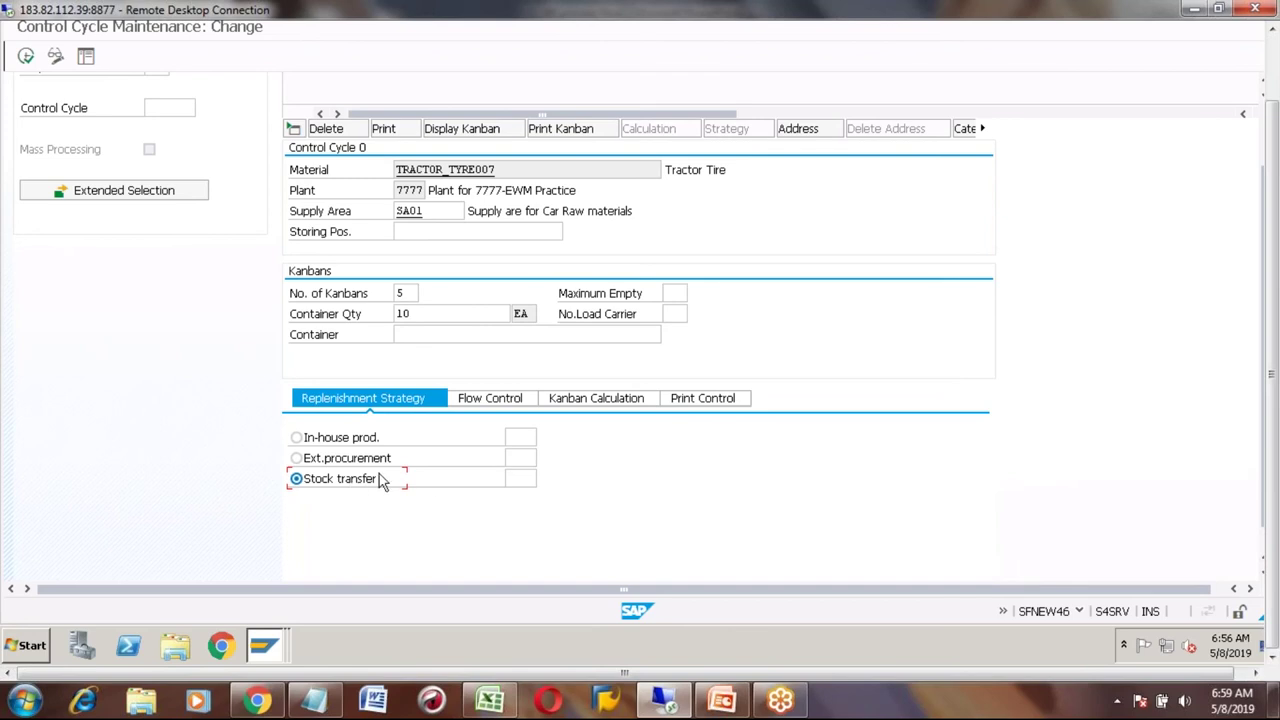
- Open the possible stock transfer strategies for plant 7777 and examine the entries from 0001 to 0007
{"action": "left_click", "coordinate": [525, 479]}
{"action": "left_click", "coordinate": [545, 479]}
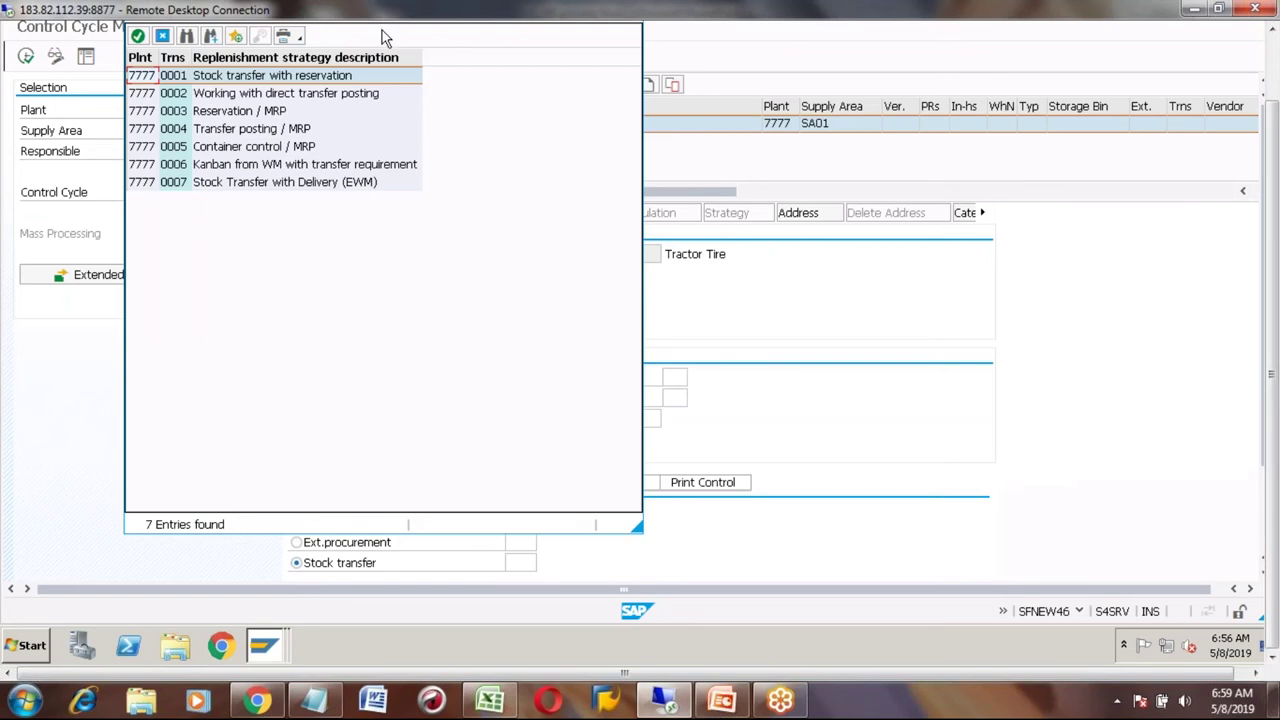
{"action": "left_click", "coordinate": [1273, 65]}
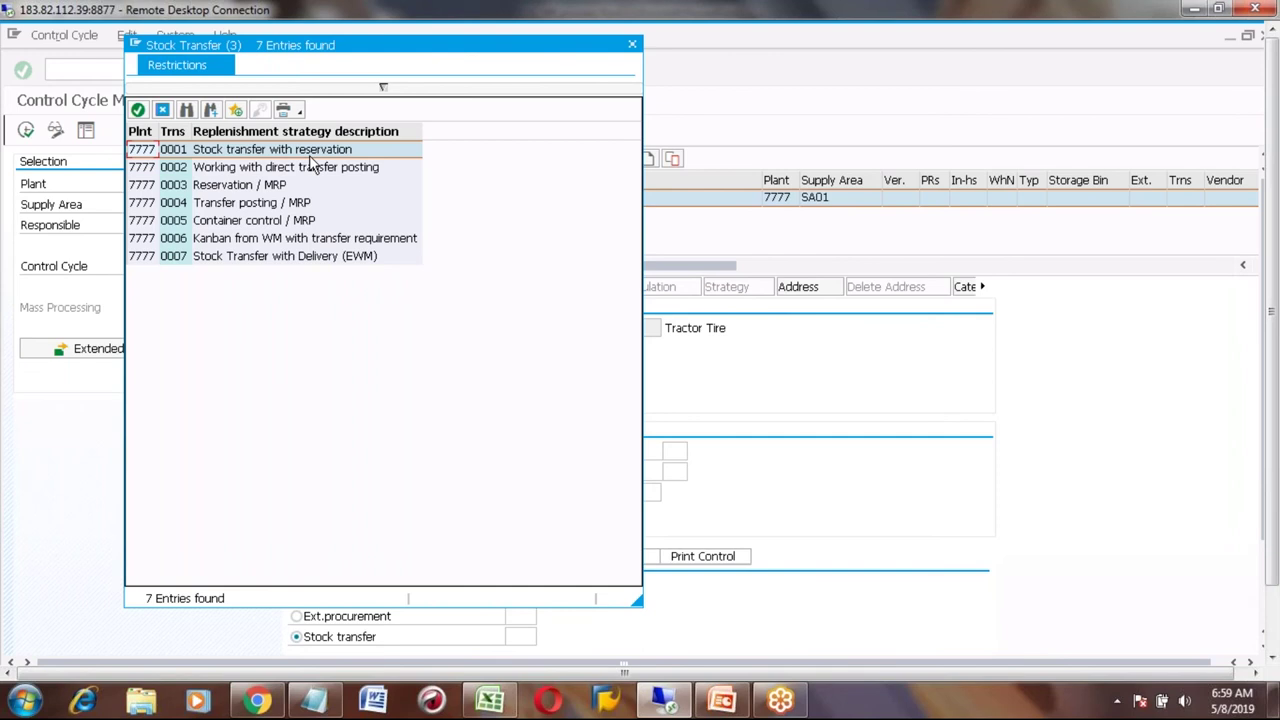
{"action": "left_click", "coordinate": [268, 152]}
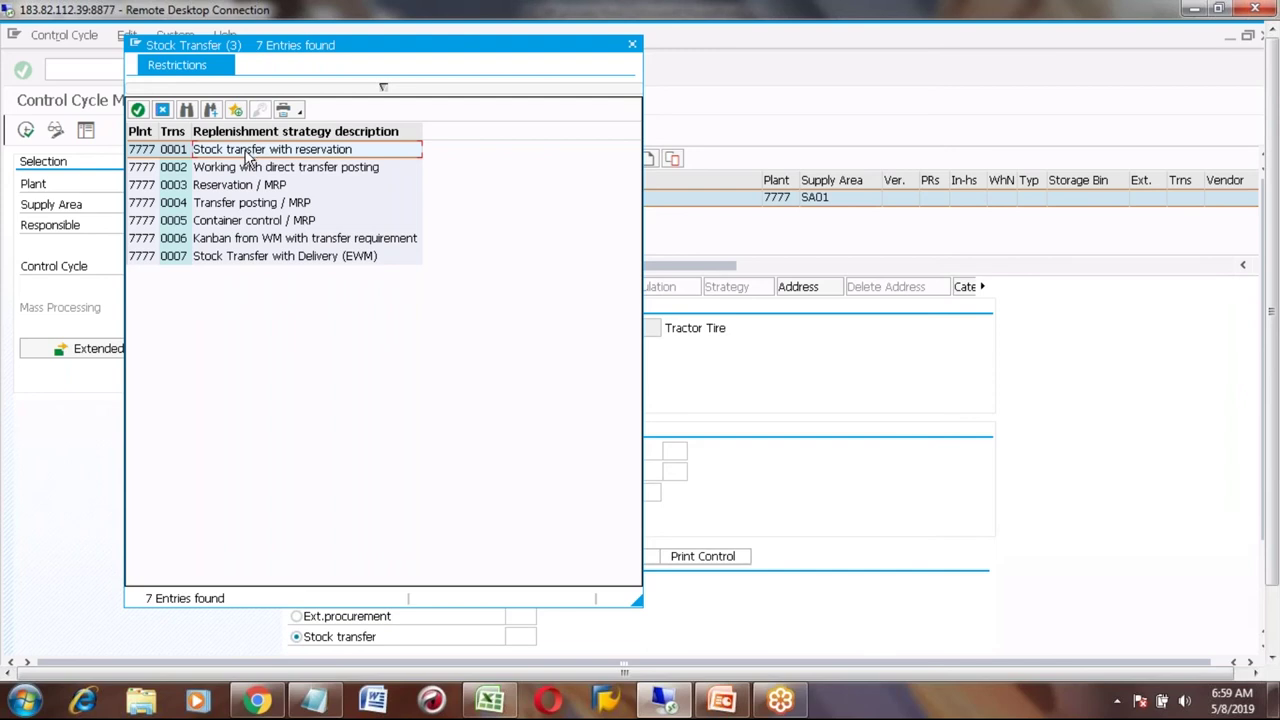
{"action": "left_click", "coordinate": [224, 170]}
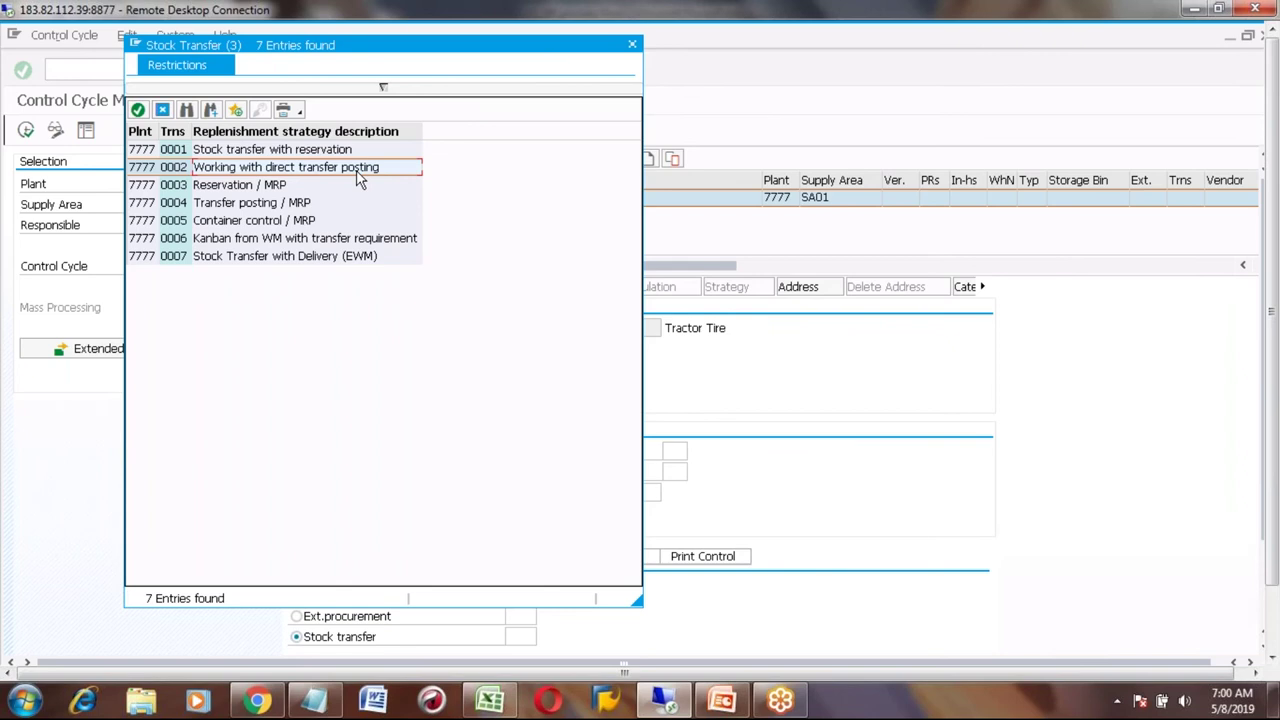
{"action": "left_click", "coordinate": [257, 190]}
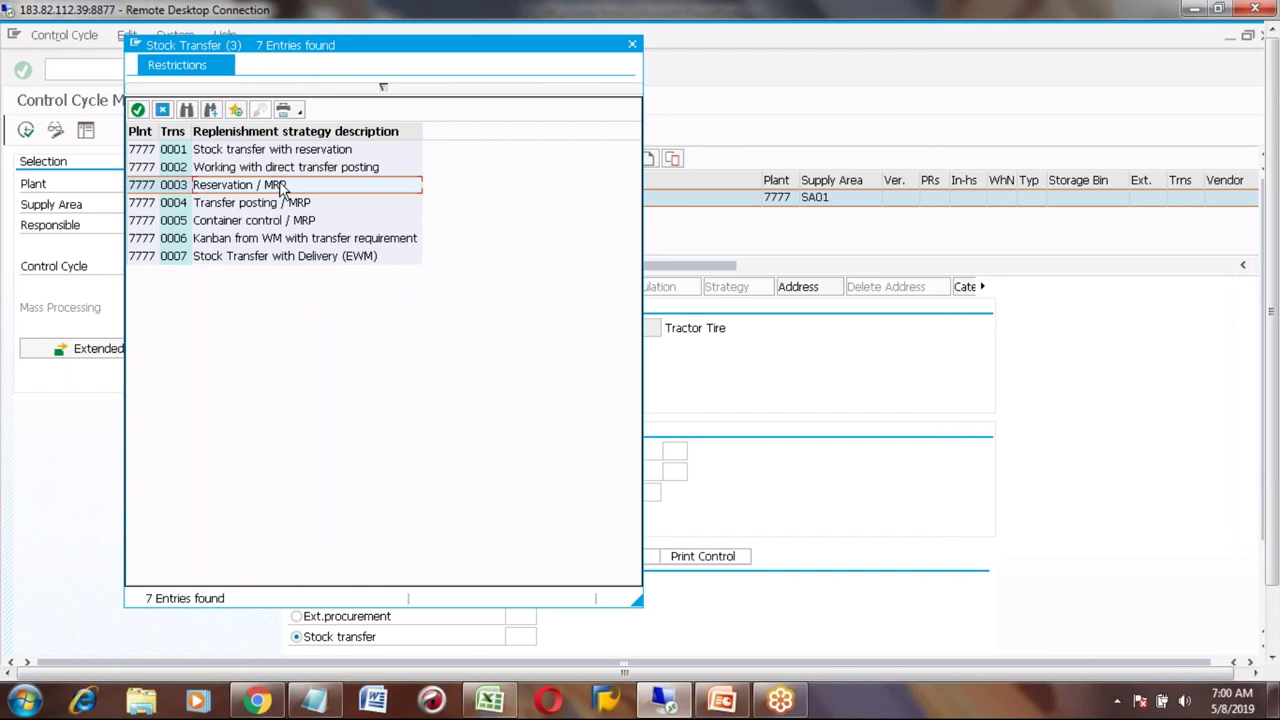
{"action": "left_click", "coordinate": [263, 206]}
{"action": "key", "text": "Down"}
{"action": "key", "text": "Down"}
{"action": "key", "text": "Down"}
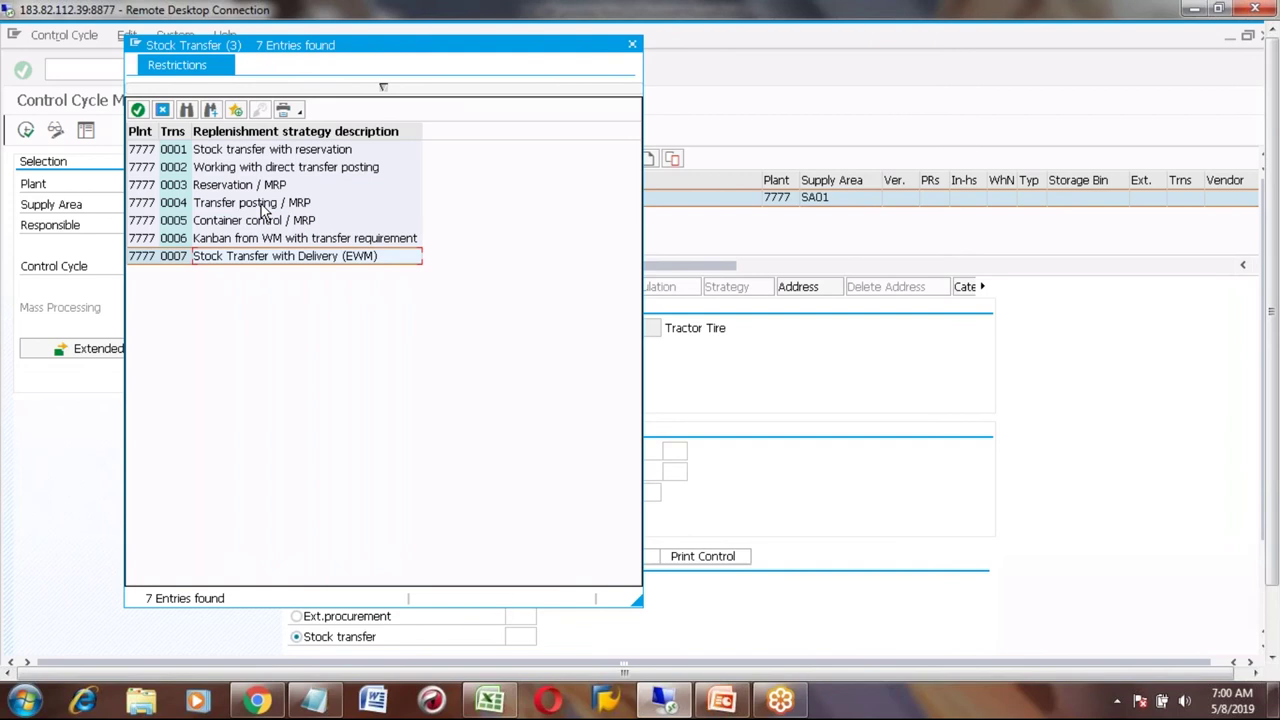
{"action": "key", "text": "Up"}
{"action": "key", "text": "Up"}
{"action": "key", "text": "Up"}
{"action": "key", "text": "Up"}
{"action": "key", "text": "Up"}
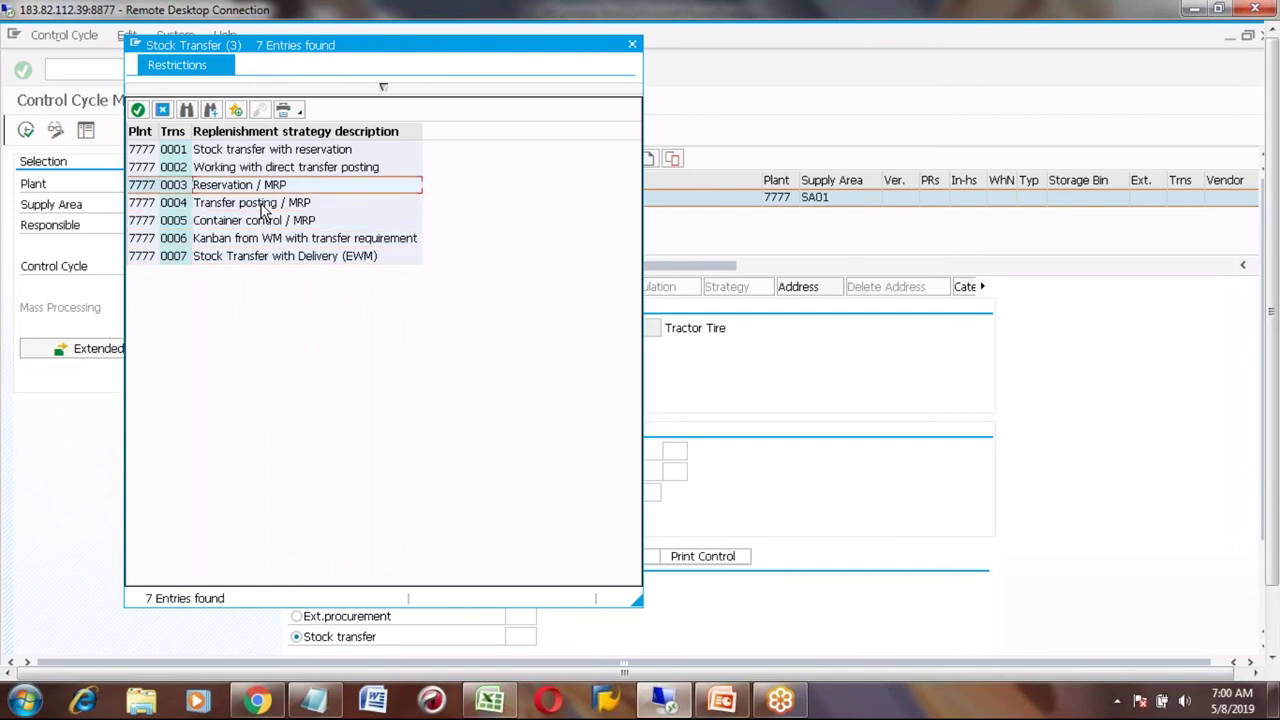
{"action": "key", "text": "Up"}
{"action": "key", "text": "Down"}
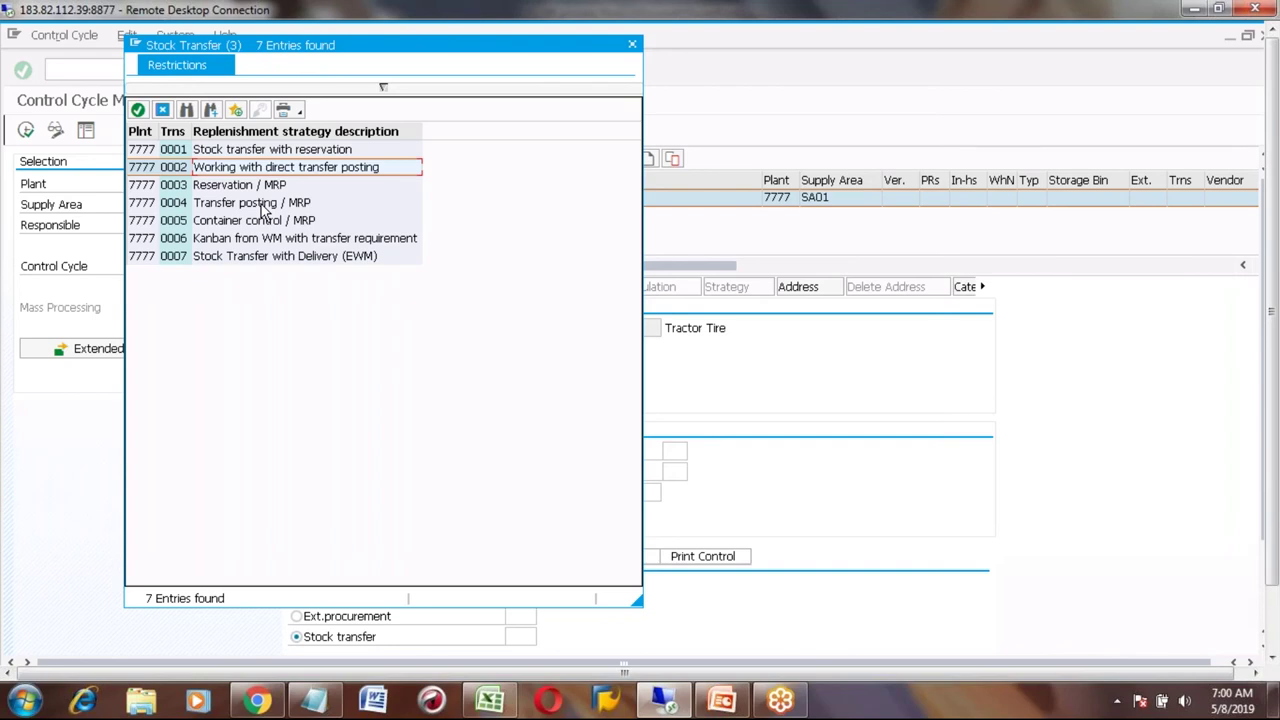
- Switch to the Excel notes, review the goods movements and Kanban process sections, and return to the SAP strategy list
{"action": "left_click", "coordinate": [491, 703]}
{"action": "left_click", "coordinate": [485, 302]}
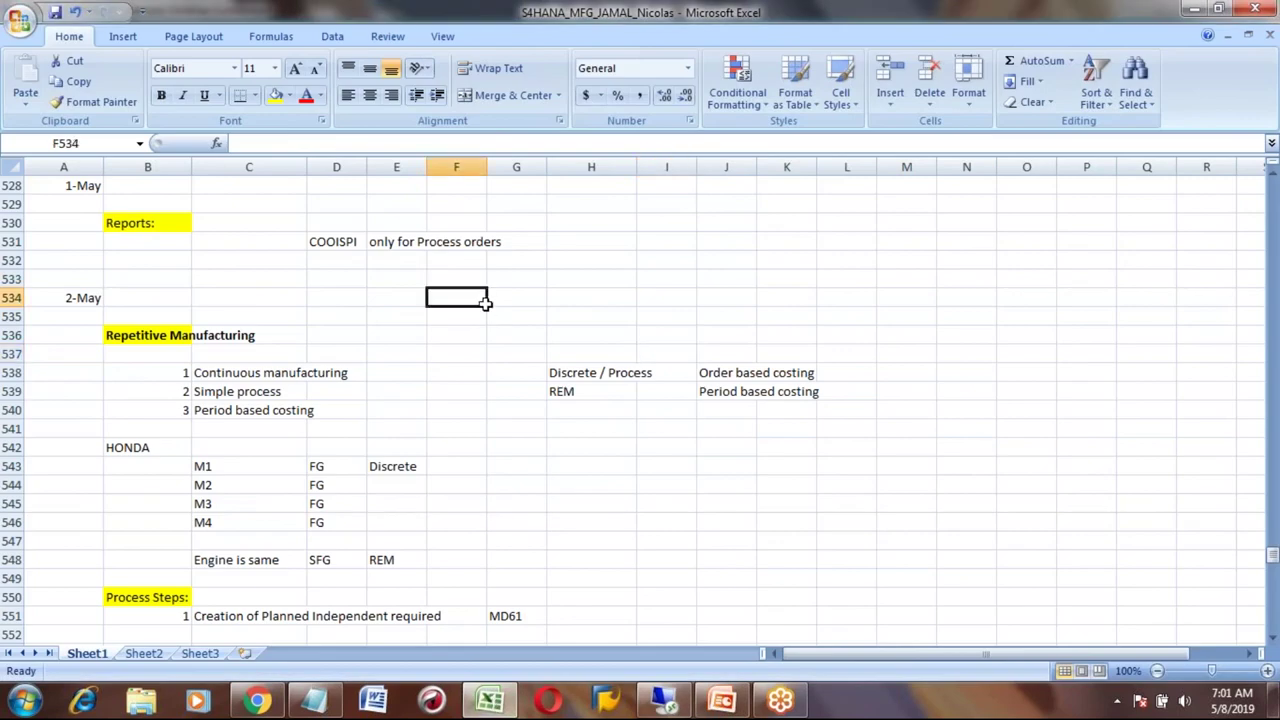
{"action": "key", "text": "Page_Up"}
{"action": "key", "text": "Page_Up"}
{"action": "key", "text": "Page_Up"}
{"action": "key", "text": "Page_Down"}
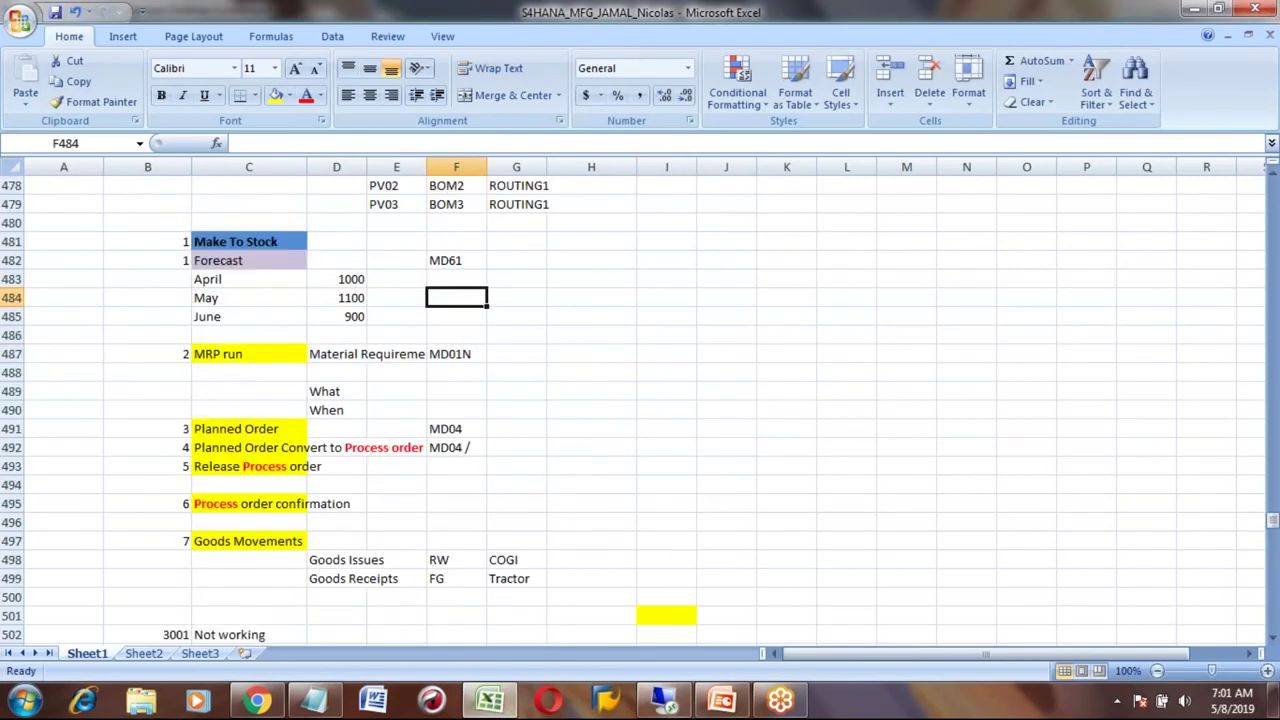
{"action": "left_click", "coordinate": [282, 541]}
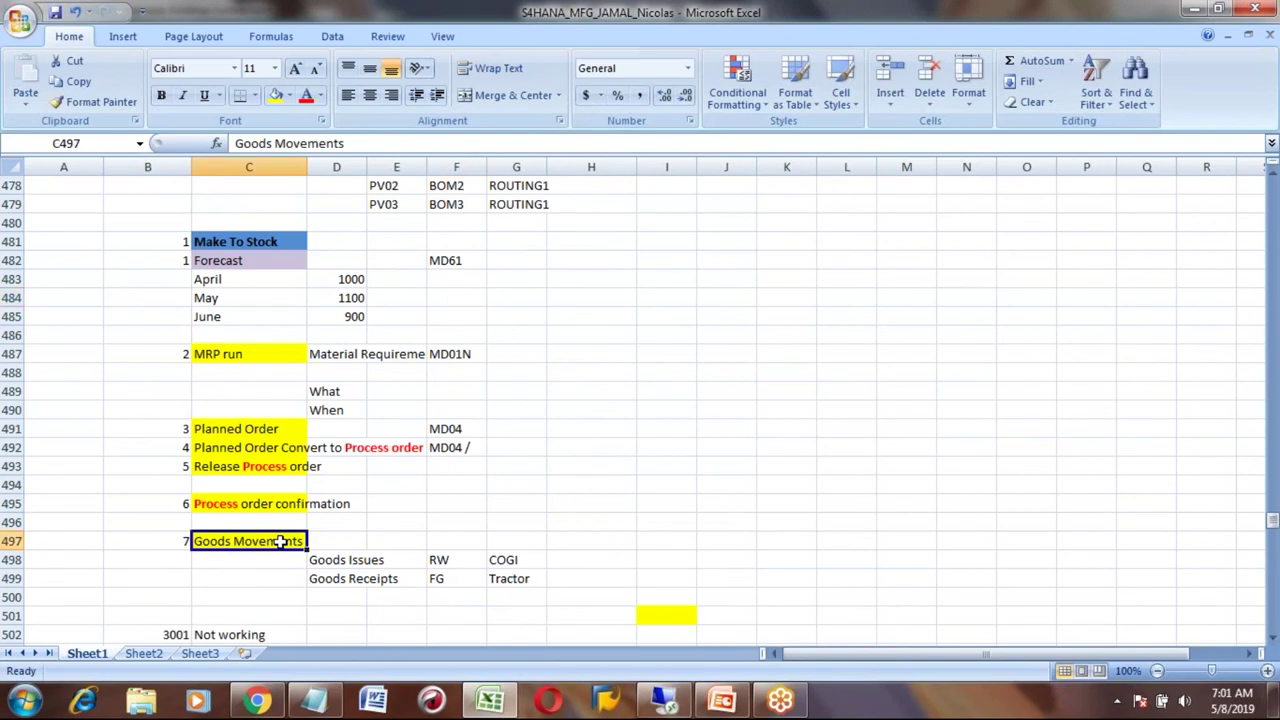
{"action": "left_click", "coordinate": [343, 557]}
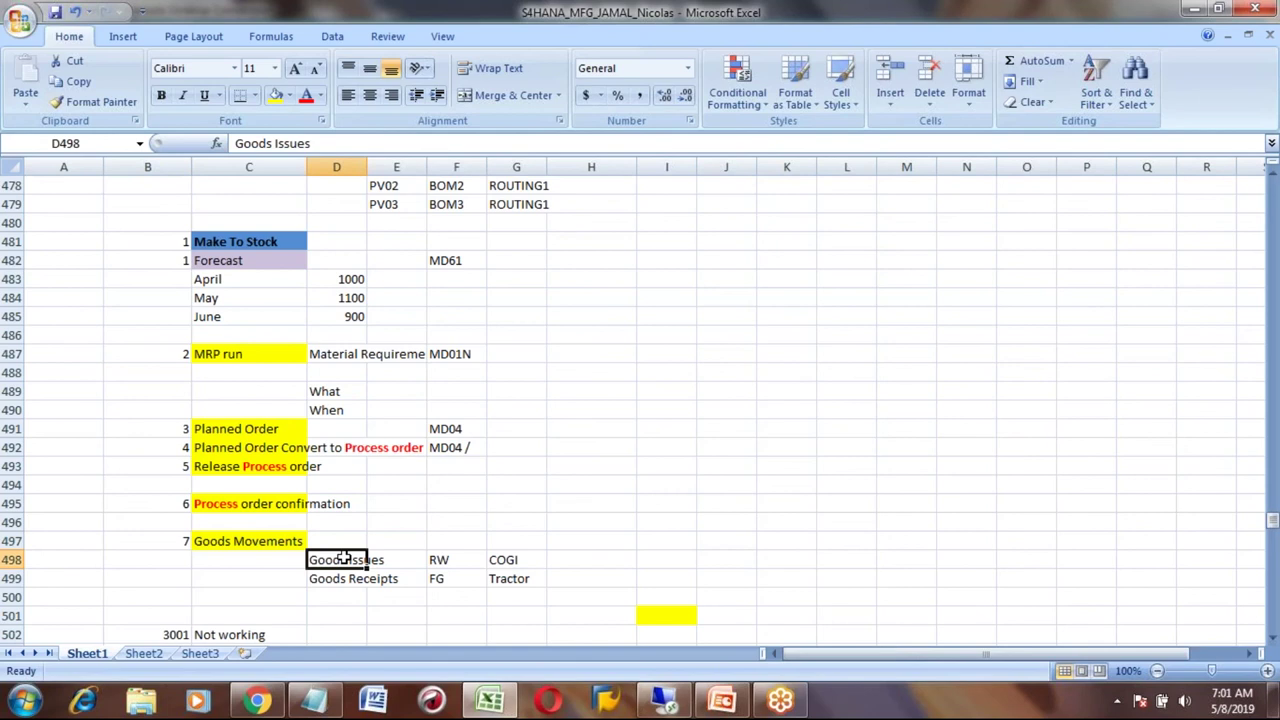
{"action": "key", "text": "Page_Down"}
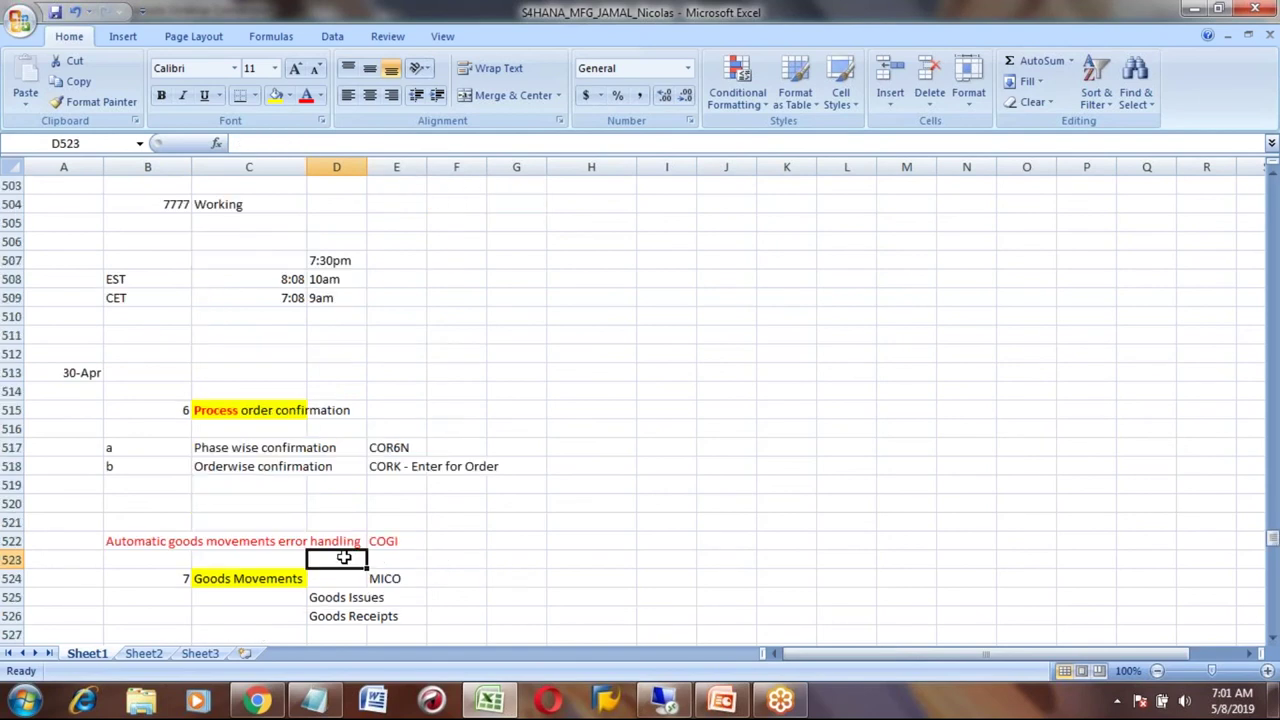
{"action": "key", "text": "Page_Down"}
{"action": "key", "text": "Page_Down"}
{"action": "key", "text": "Page_Down"}
{"action": "key", "text": "Page_Down"}
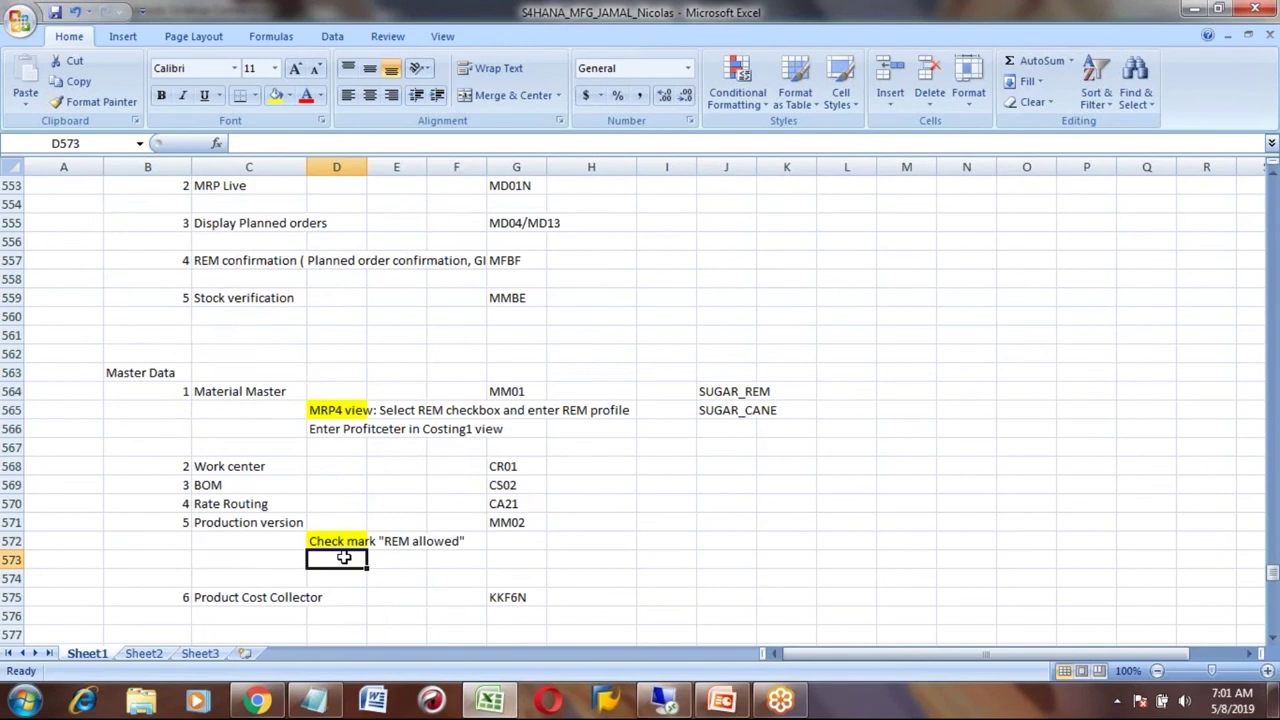
{"action": "key", "text": "Page_Down"}
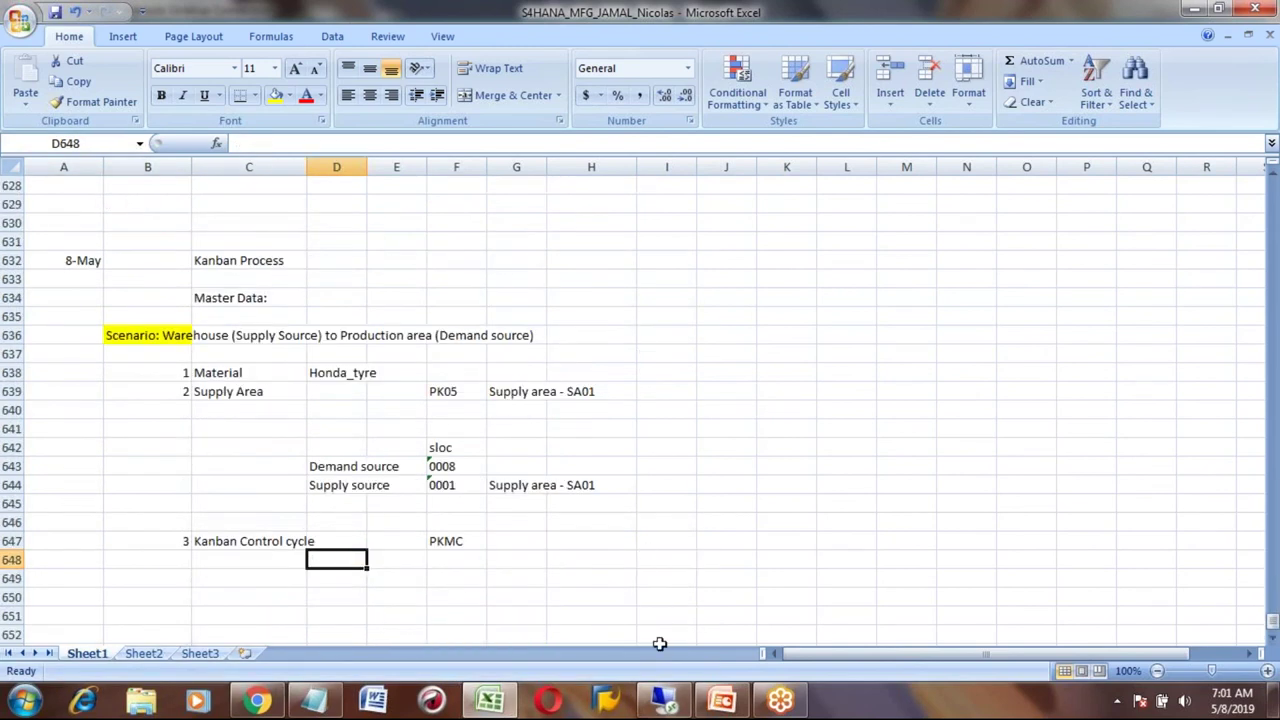
{"action": "left_click", "coordinate": [663, 699]}
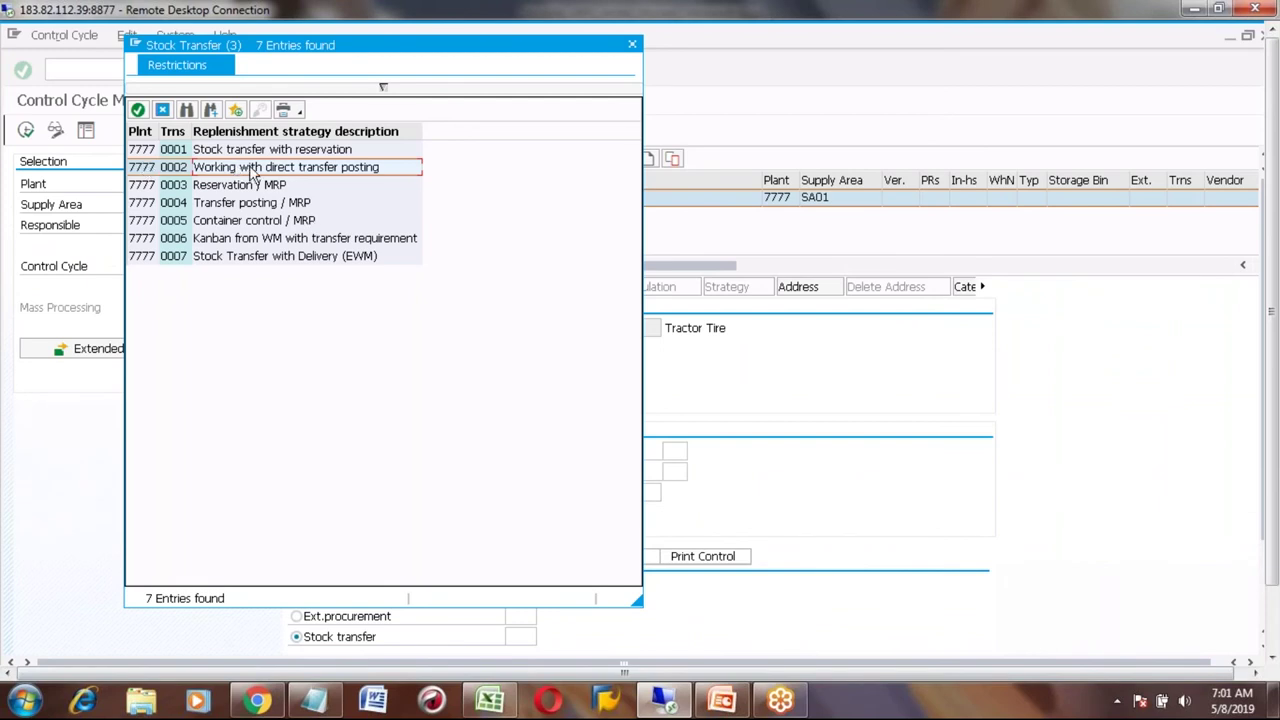
- Assign stock transfer strategy 0002, Working with direct transfer posting, to the control cycle and confirm it
{"action": "left_click", "coordinate": [153, 172]}
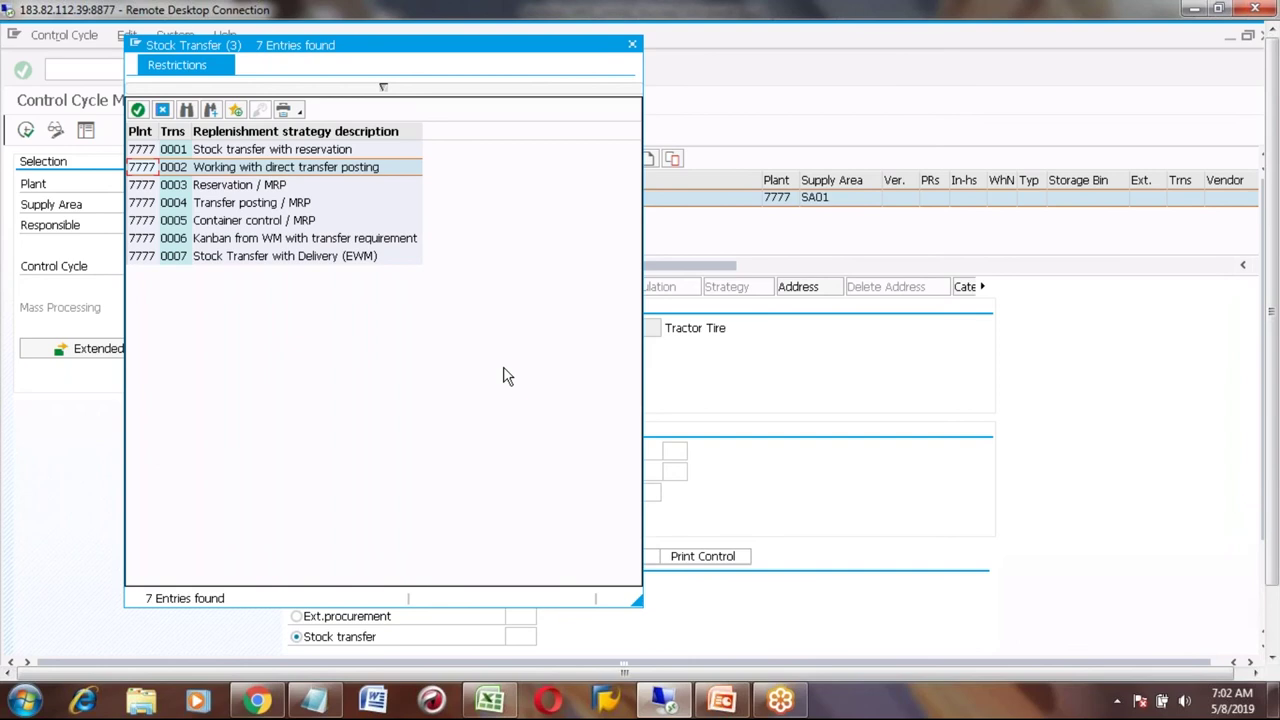
{"action": "left_click", "coordinate": [182, 172]}
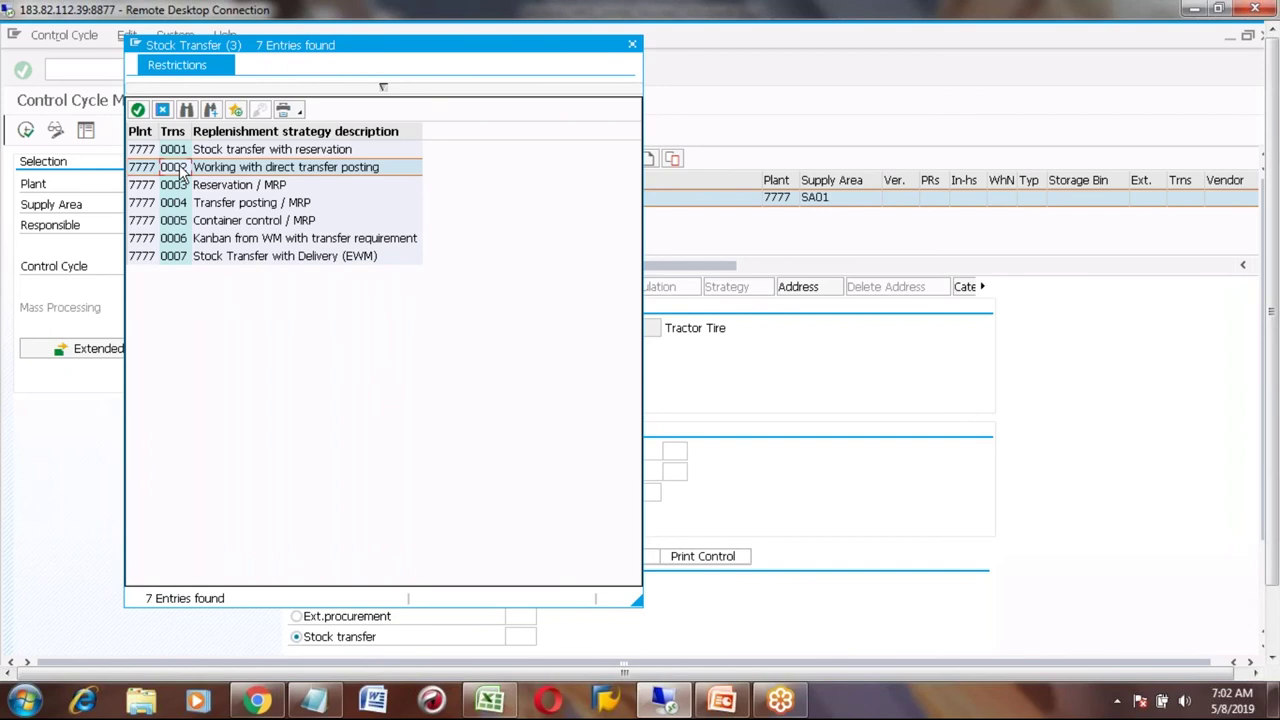
{"action": "double_click", "coordinate": [182, 172]}
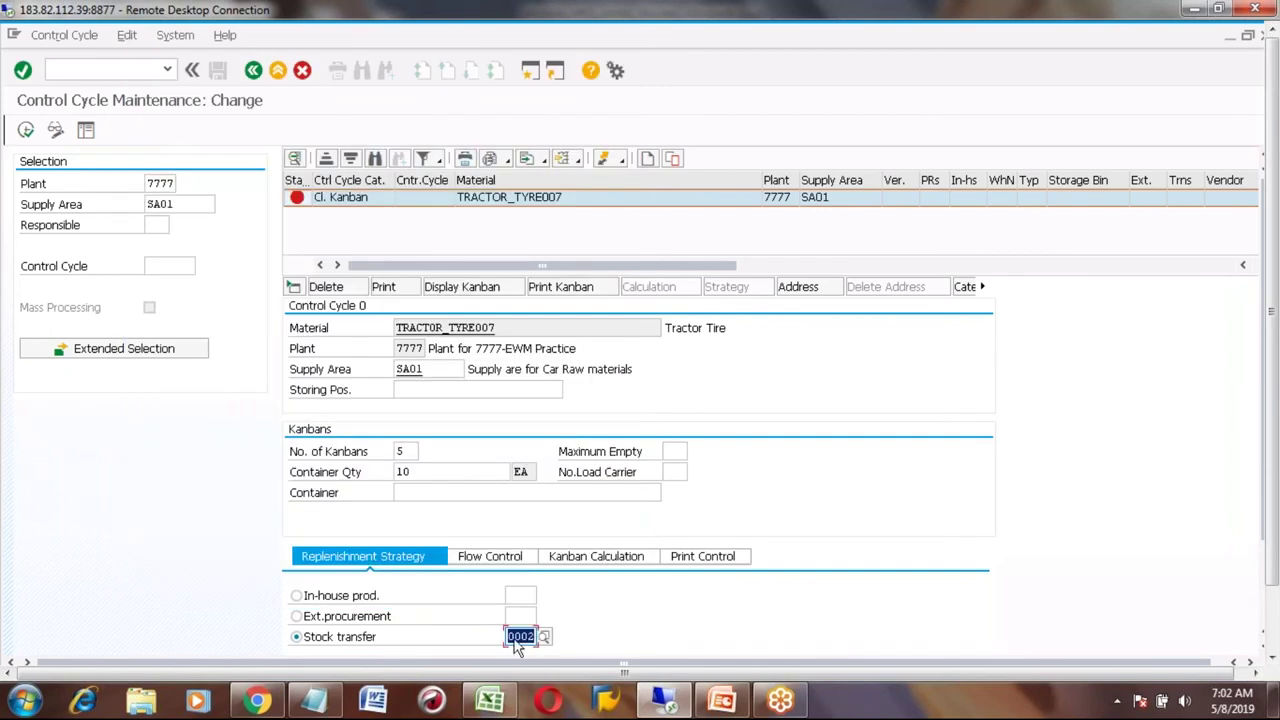
{"action": "left_click", "coordinate": [1272, 658]}
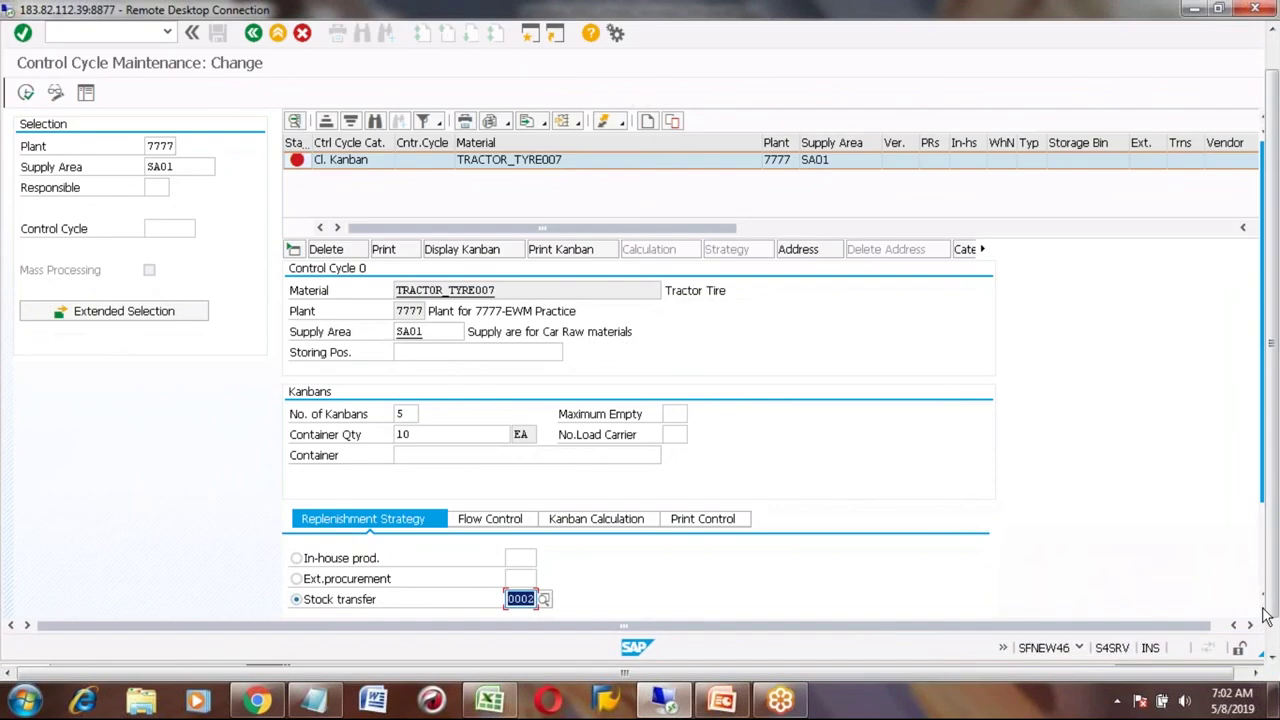
{"action": "left_click", "coordinate": [1263, 615]}
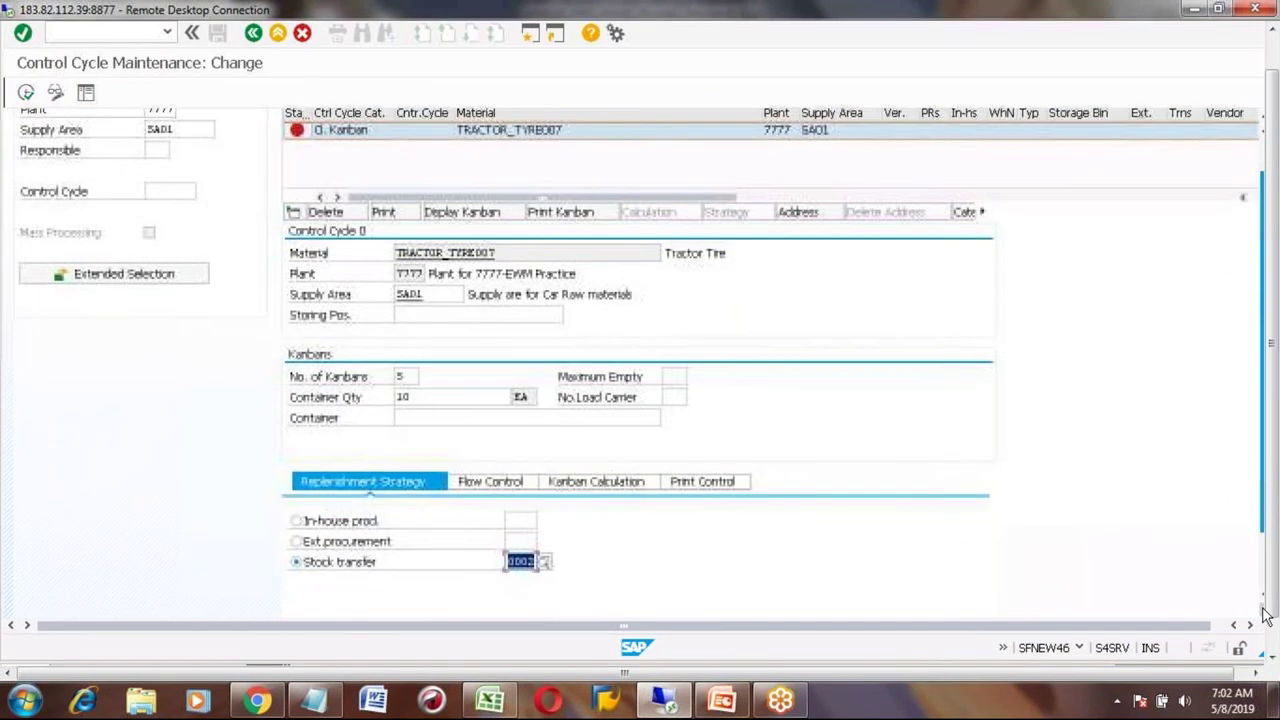
{"action": "left_click", "coordinate": [1263, 615]}
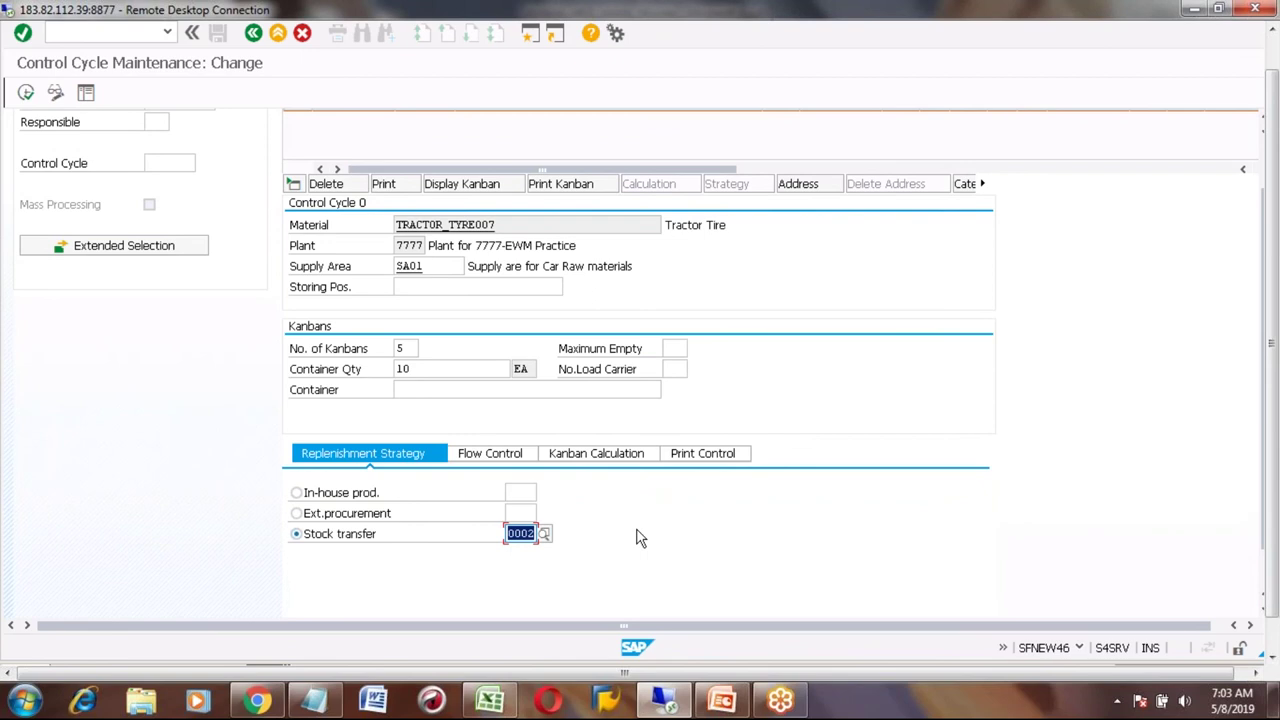
{"action": "key", "text": "Return"}
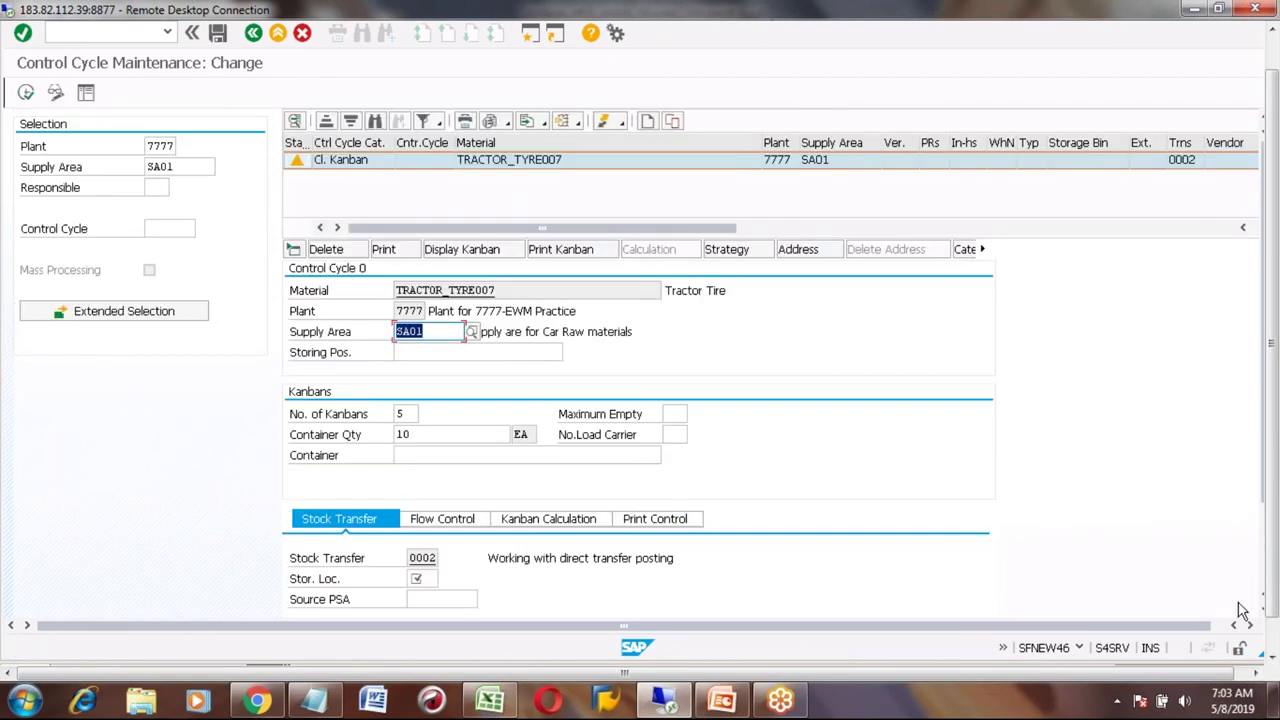
- Read the field help for the control cycle's storage location, dismissing the Internet Explorer security notice, and close the help
{"action": "scroll", "coordinate": [1263, 612], "scroll_direction": "down", "scroll_amount": 1}
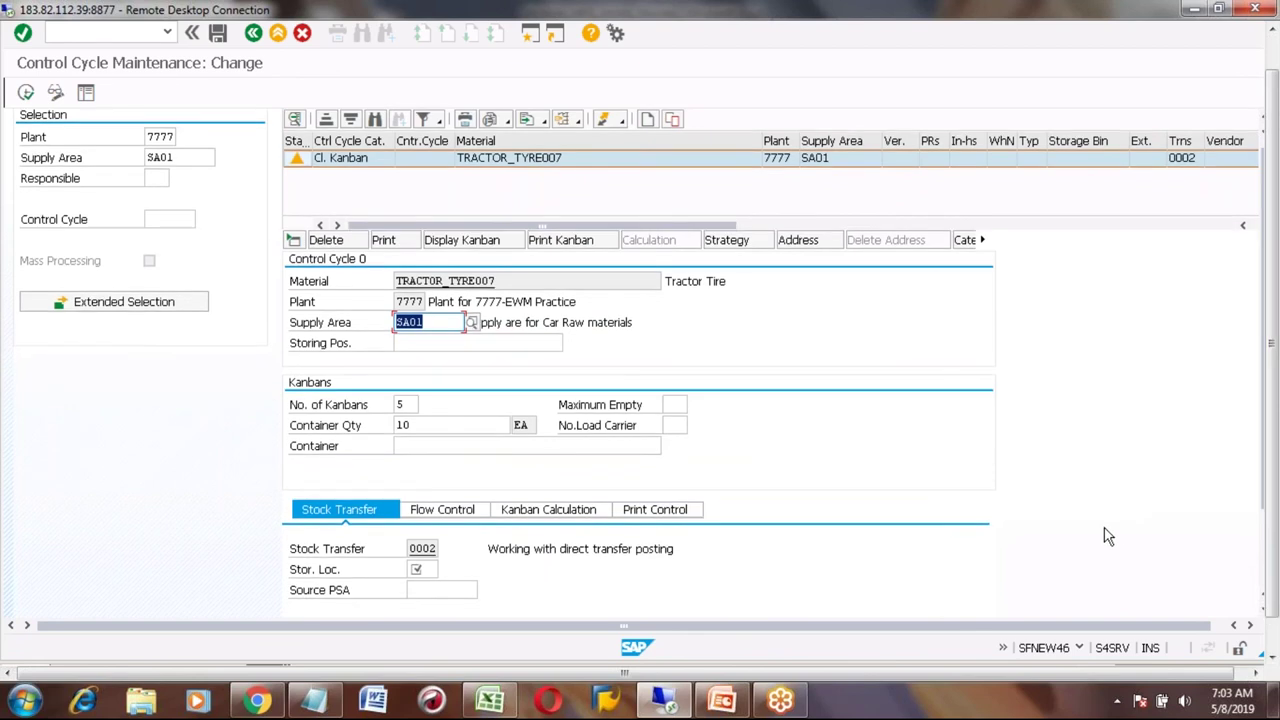
{"action": "scroll", "coordinate": [1265, 617], "scroll_direction": "down", "scroll_amount": 2}
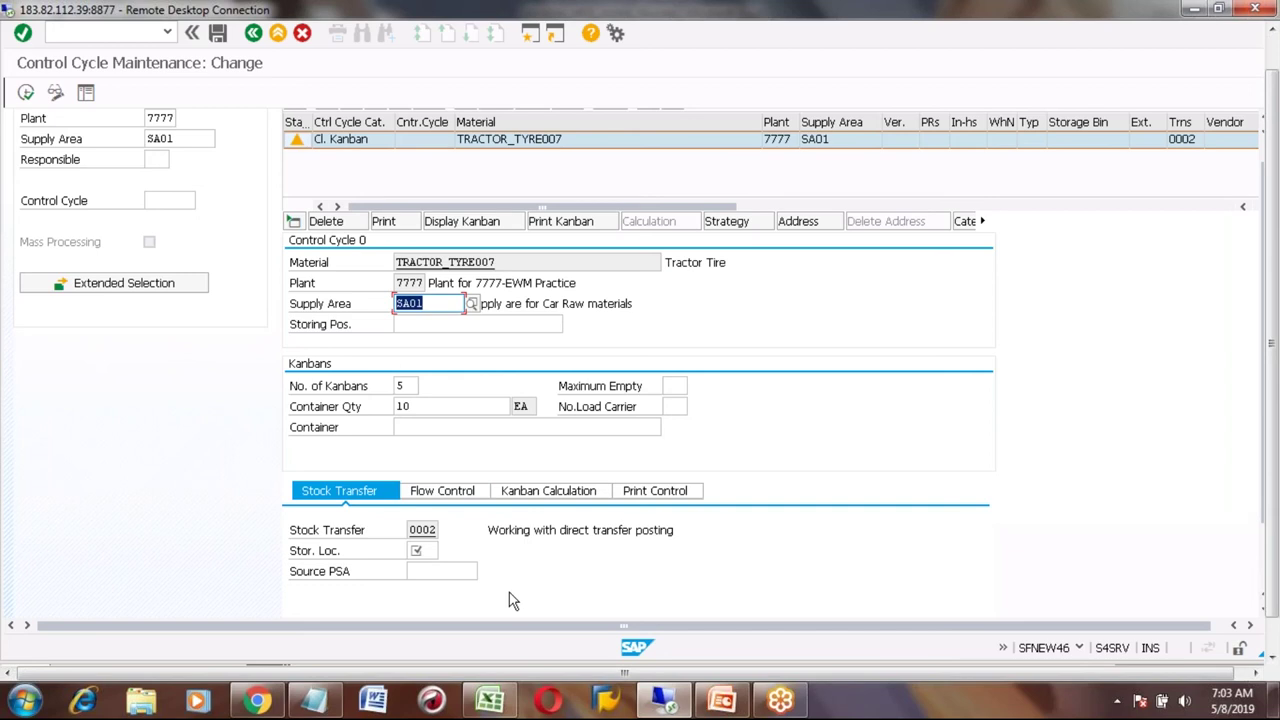
{"action": "left_click", "coordinate": [424, 550]}
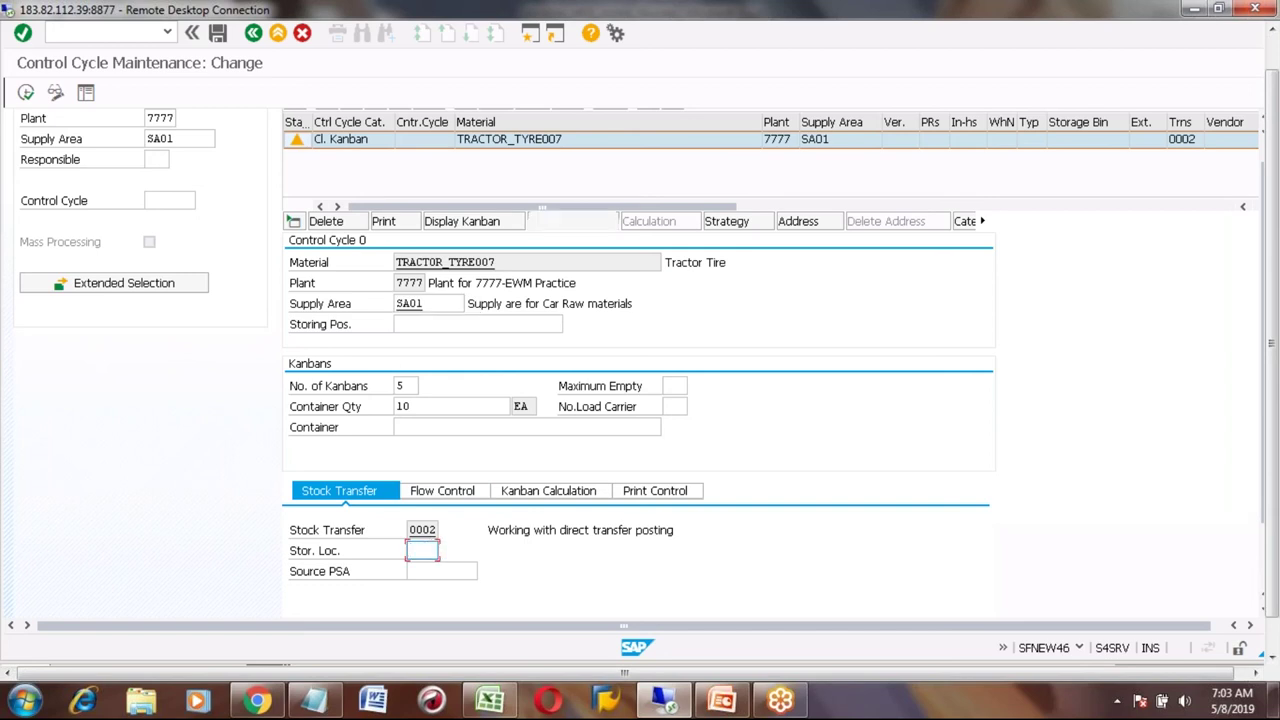
{"action": "key", "text": "F1"}
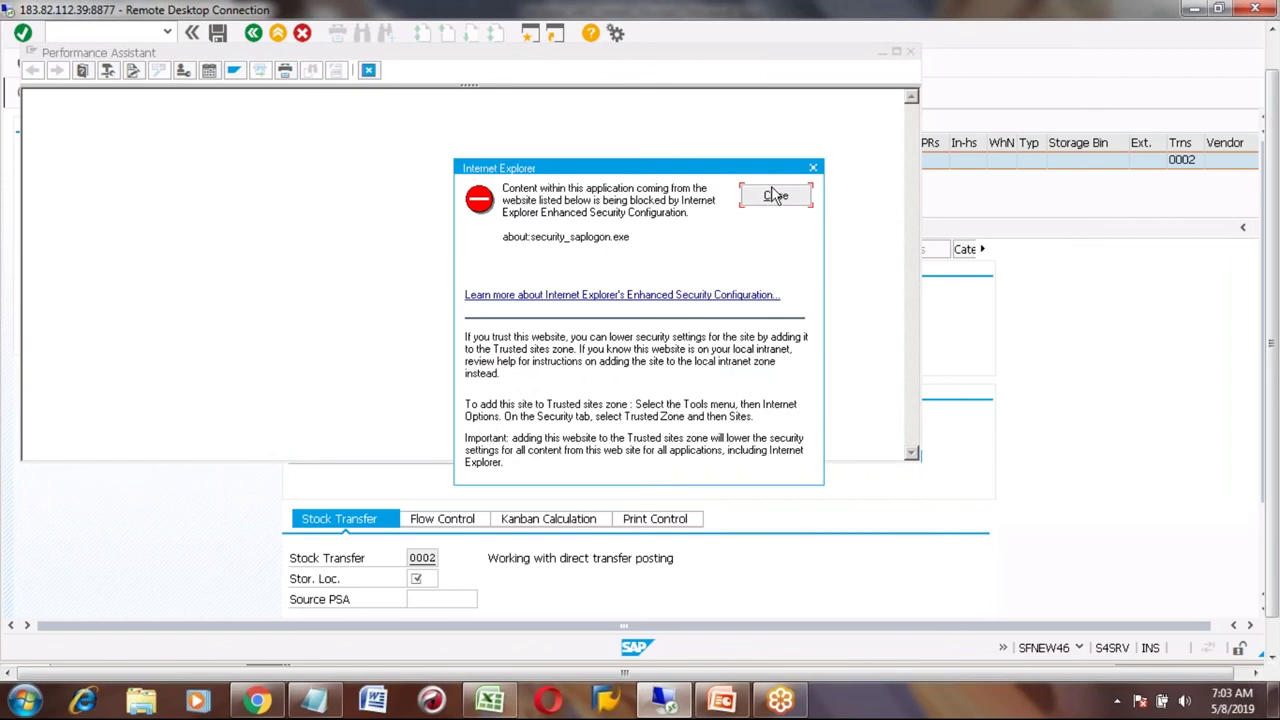
{"action": "left_click", "coordinate": [775, 195]}
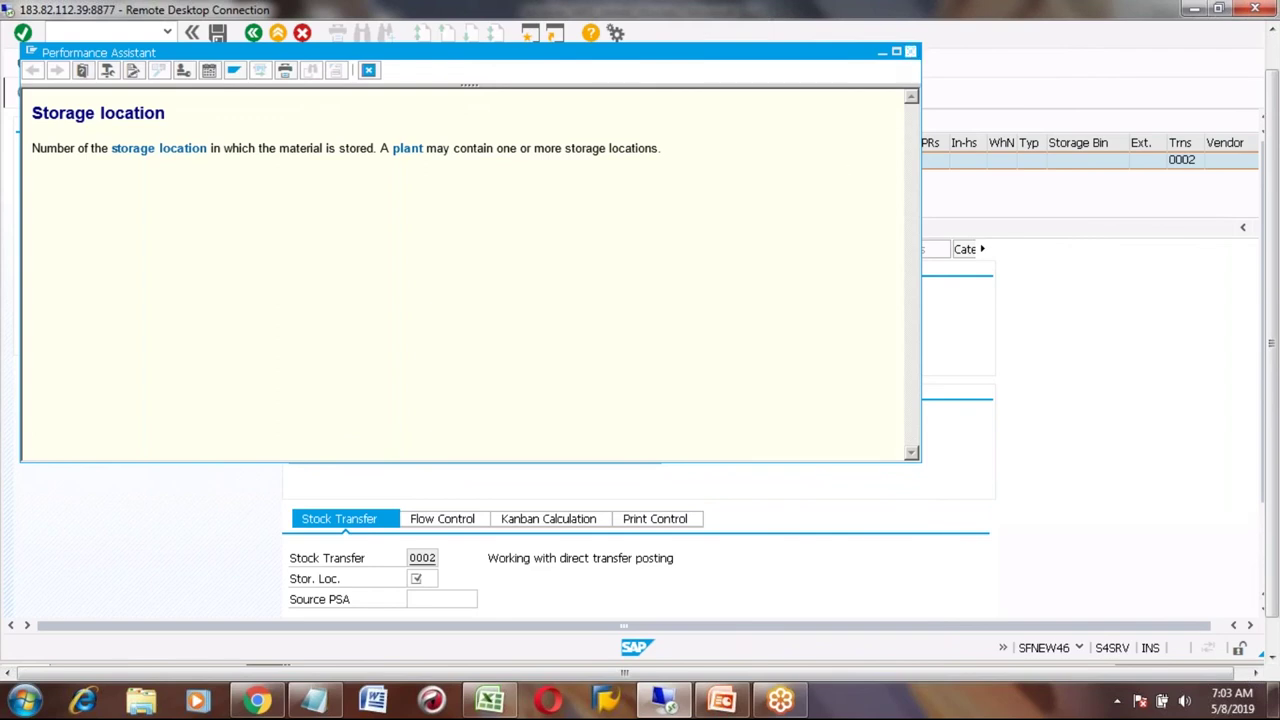
{"action": "left_click", "coordinate": [368, 70]}
- Try to save the control cycle with storage location 0008 as the stock transfer source, after reviewing the Kanban quantities
{"action": "left_click", "coordinate": [421, 578]}
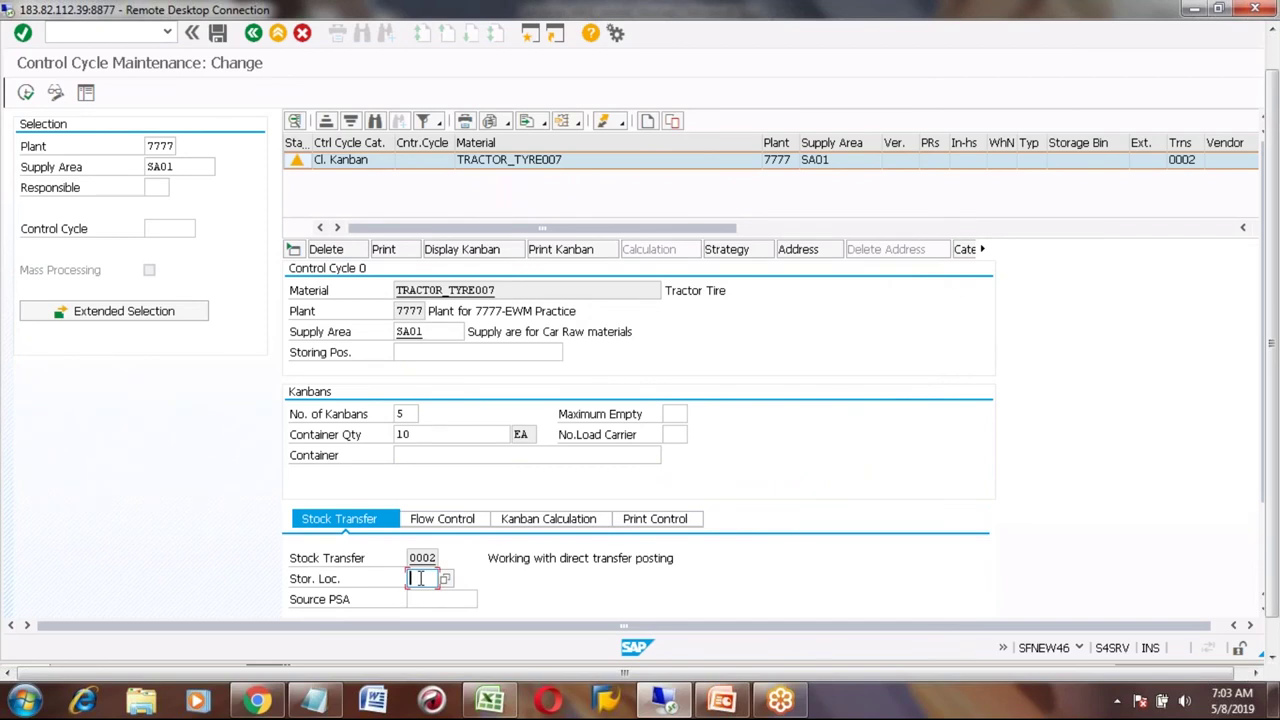
{"action": "type", "text": "0008"}
{"action": "left_click", "coordinate": [406, 413]}
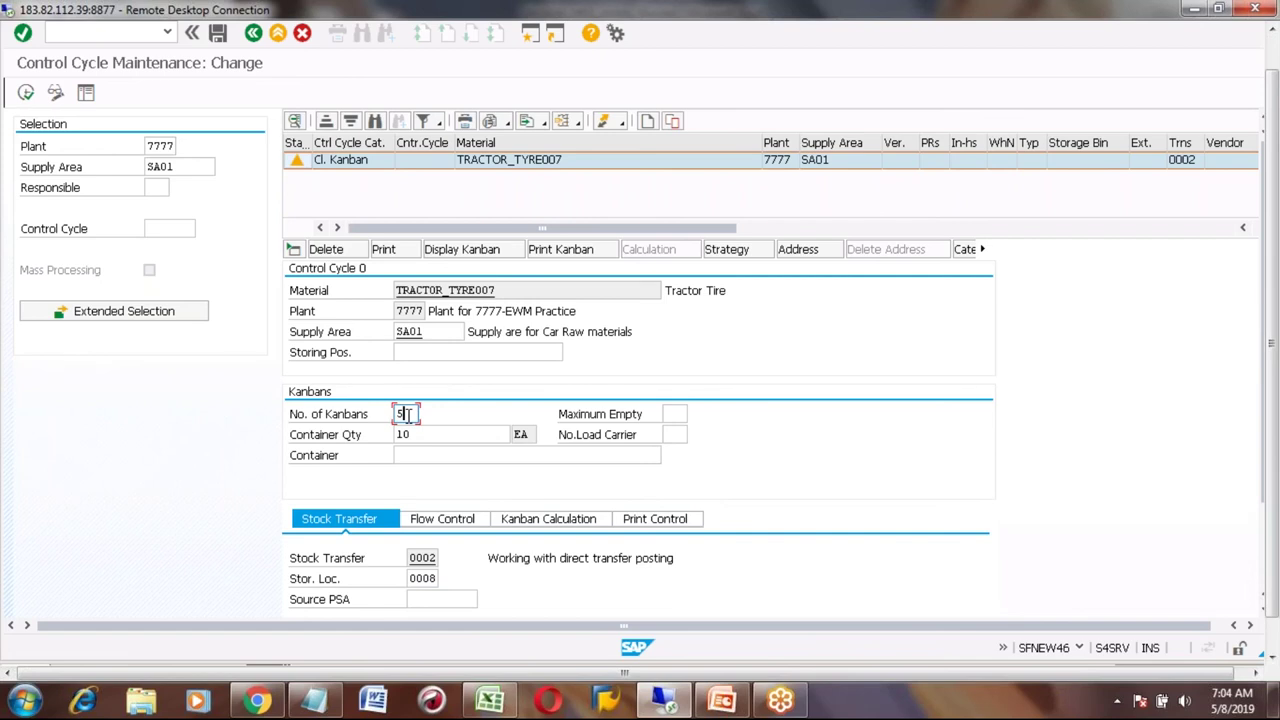
{"action": "left_click", "coordinate": [432, 432]}
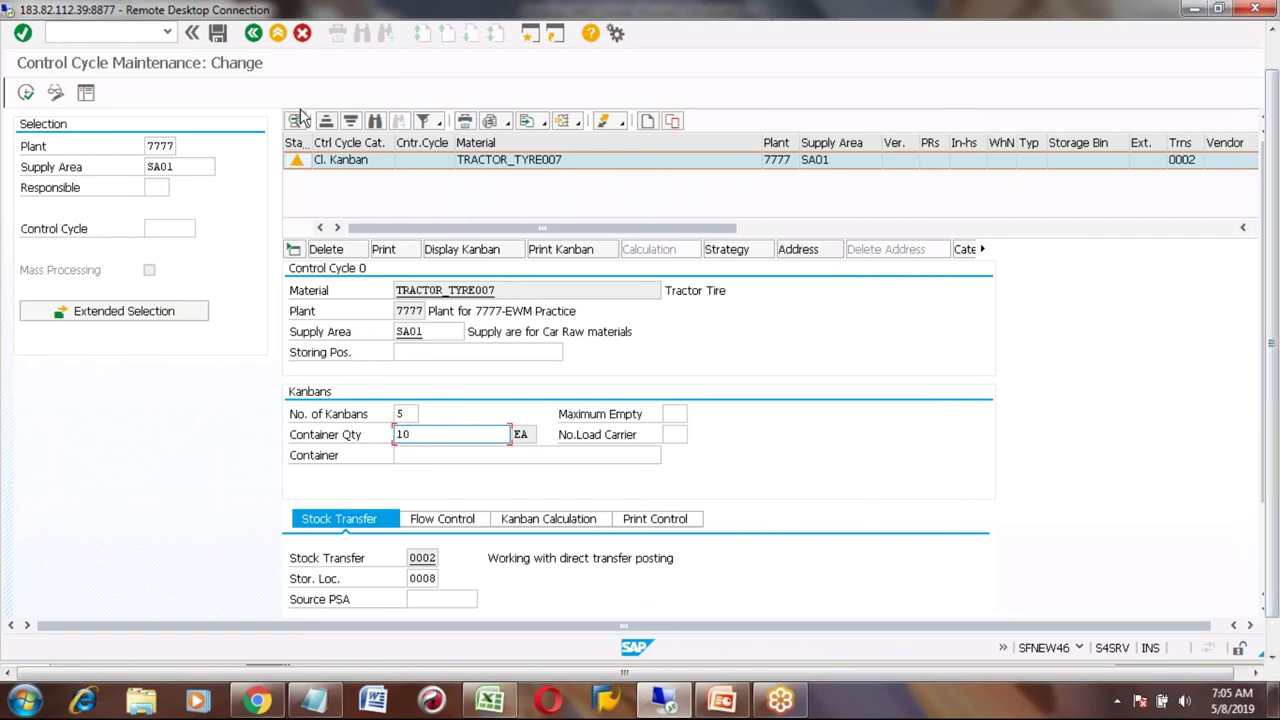
{"action": "left_click", "coordinate": [220, 32]}
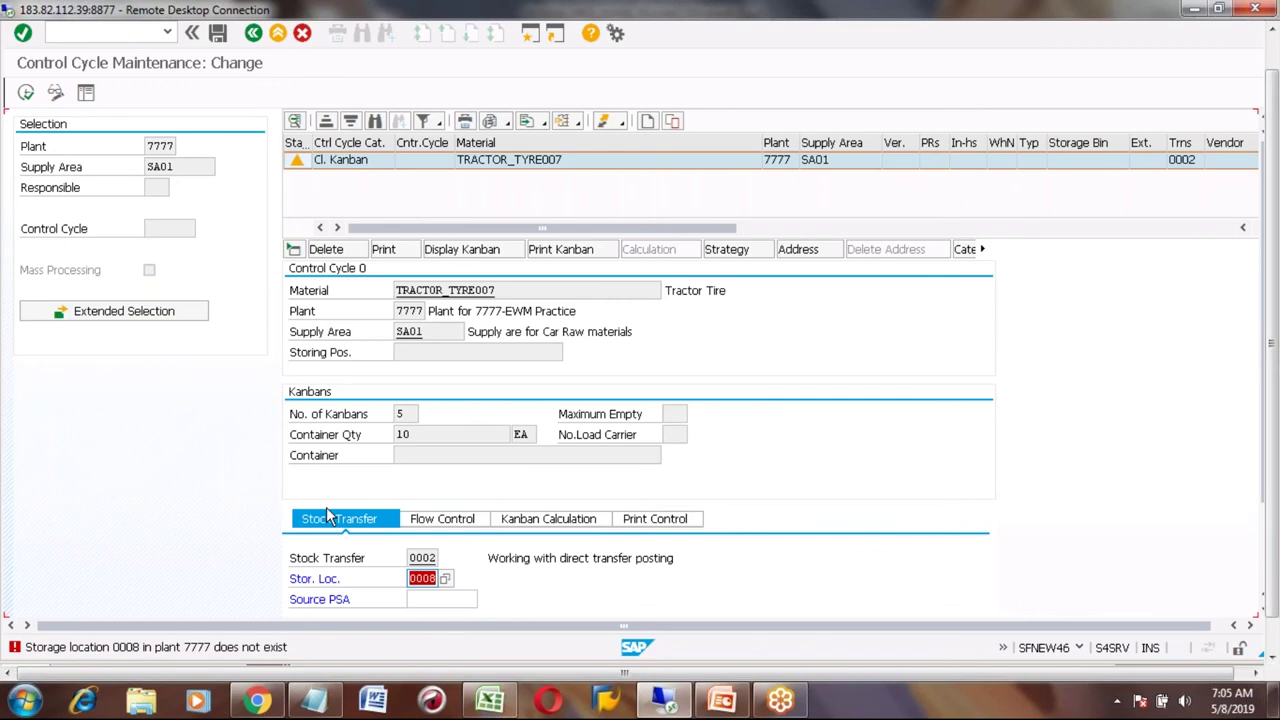
- Replace the stock transfer storage location with 0100, chosen from plant 7777's available storage locations
{"action": "key", "text": "BackSpace"}
{"action": "key", "text": "F4"}
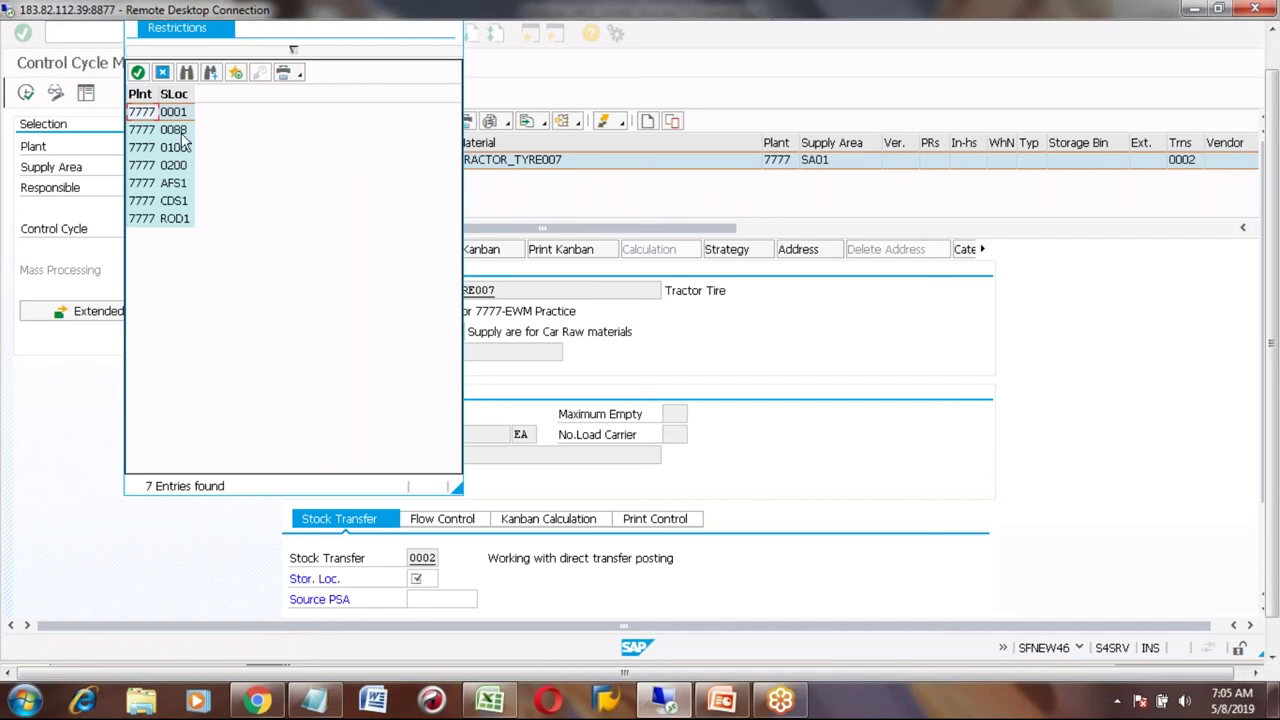
{"action": "left_click", "coordinate": [177, 147]}
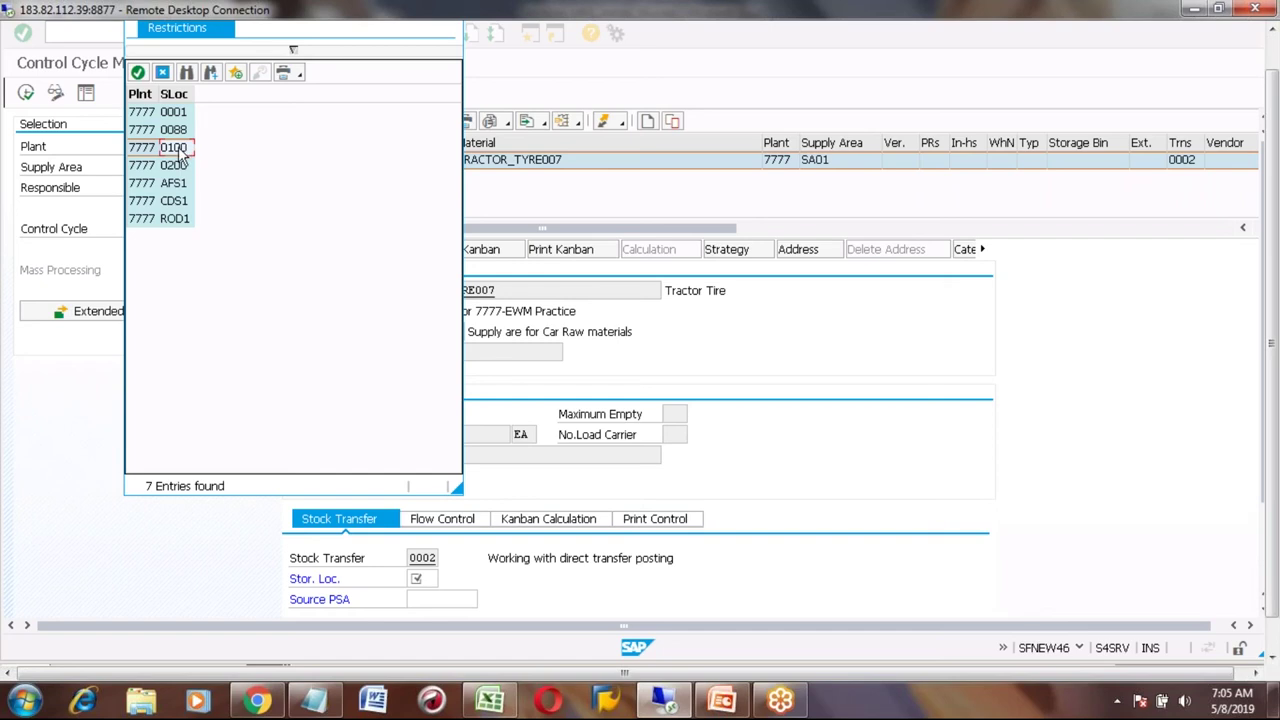
{"action": "double_click", "coordinate": [174, 148]}
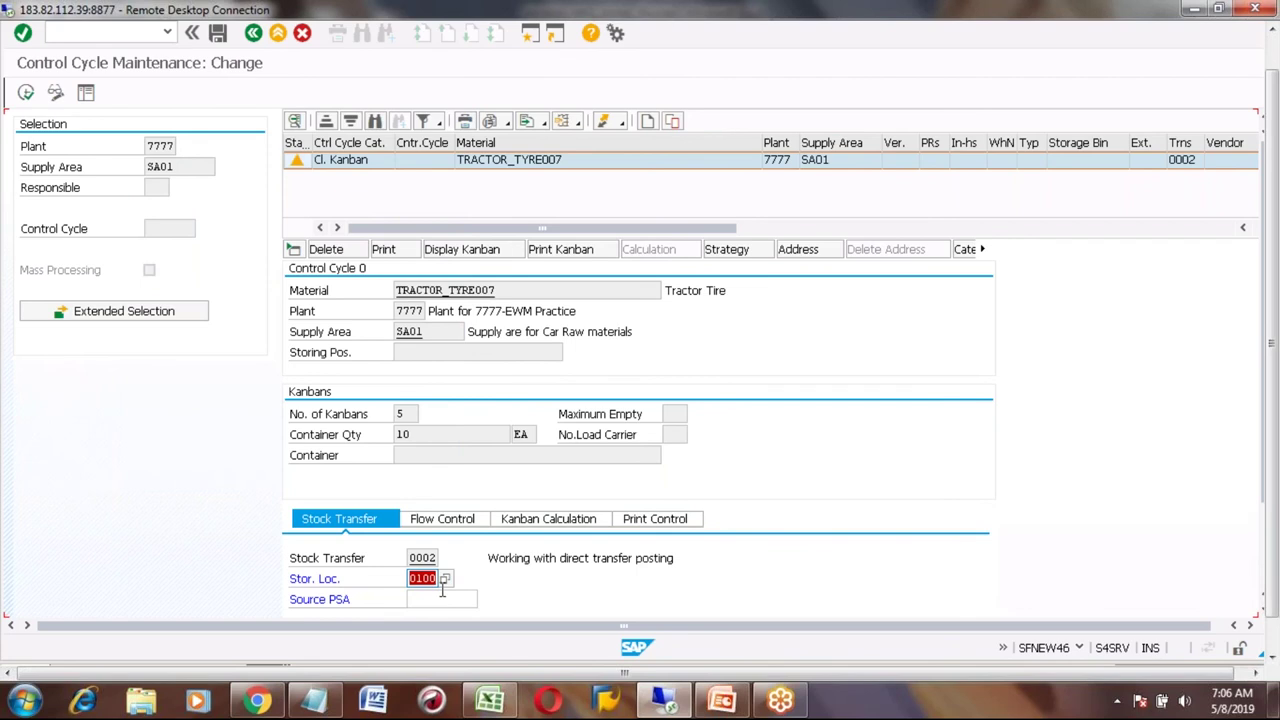
- Try to confirm storage location 0100 as the control cycle's stock transfer source
{"action": "key", "text": "Return"}
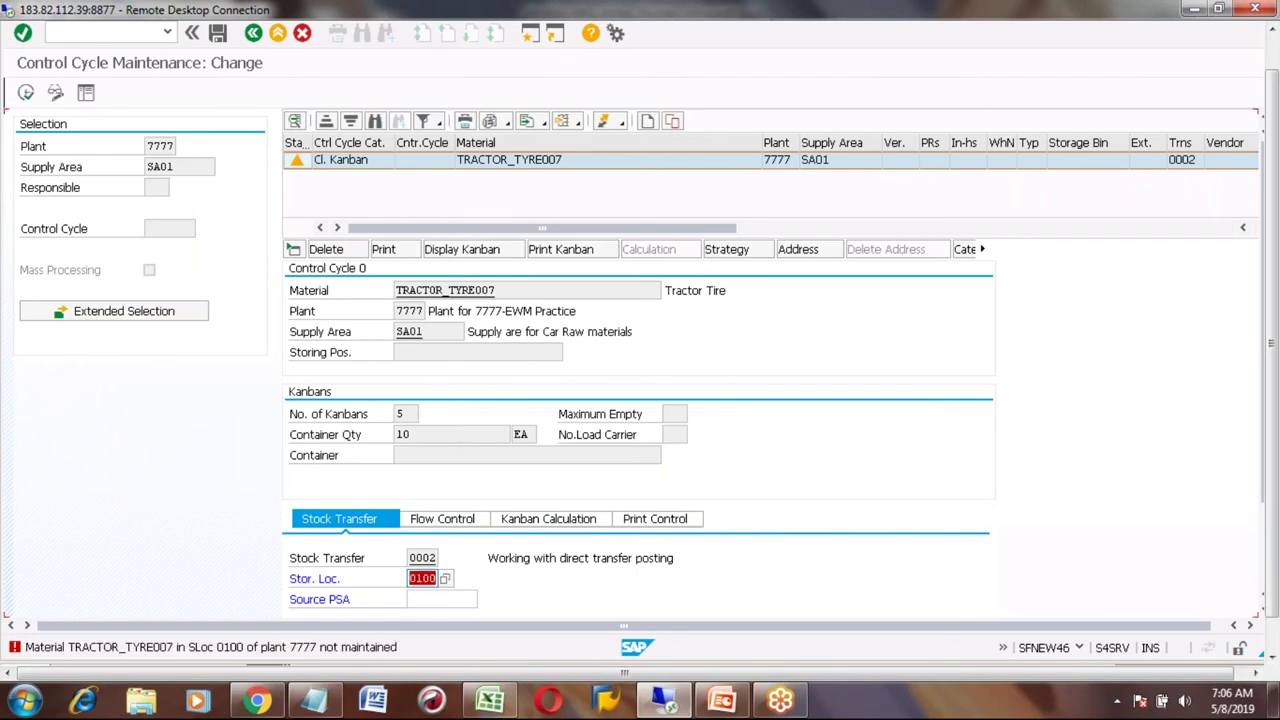
{"action": "left_click", "coordinate": [424, 579]}
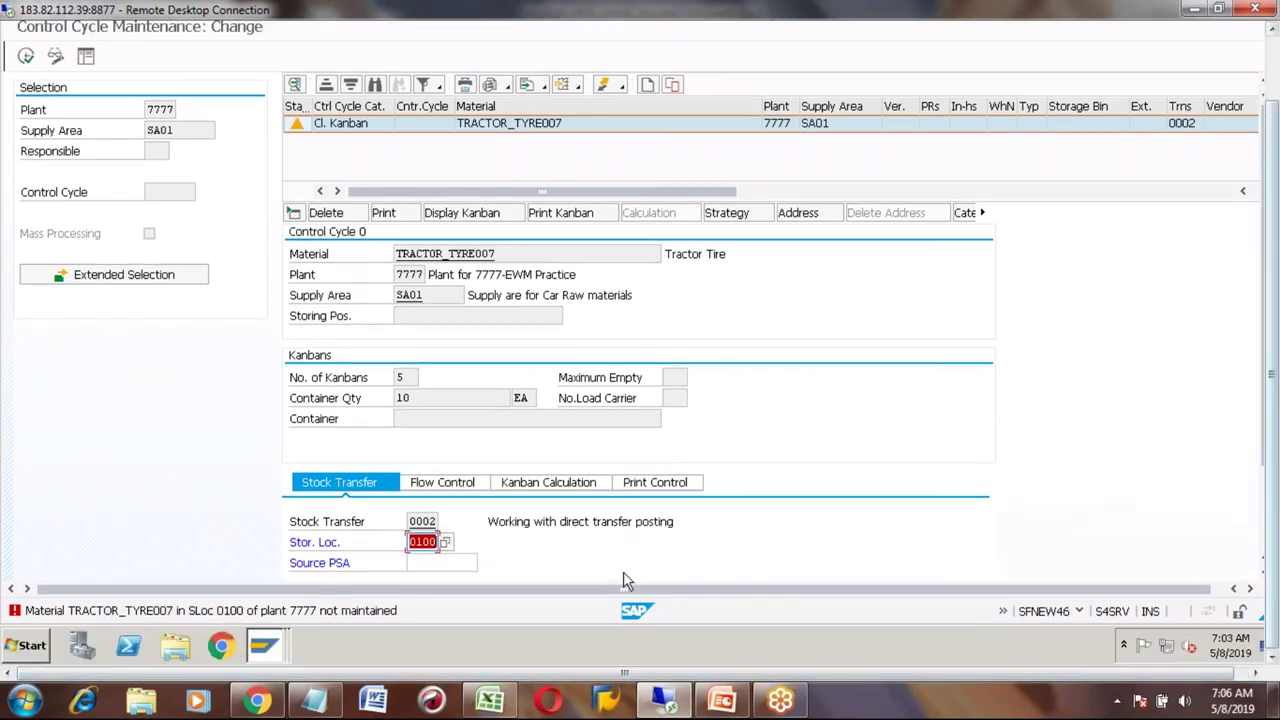
- In a free SAP Easy Access session, run transaction MMSC and list the storage locations of TRACTOR_TYRE007 in plant 7777
{"action": "mouse_move", "coordinate": [268, 646]}
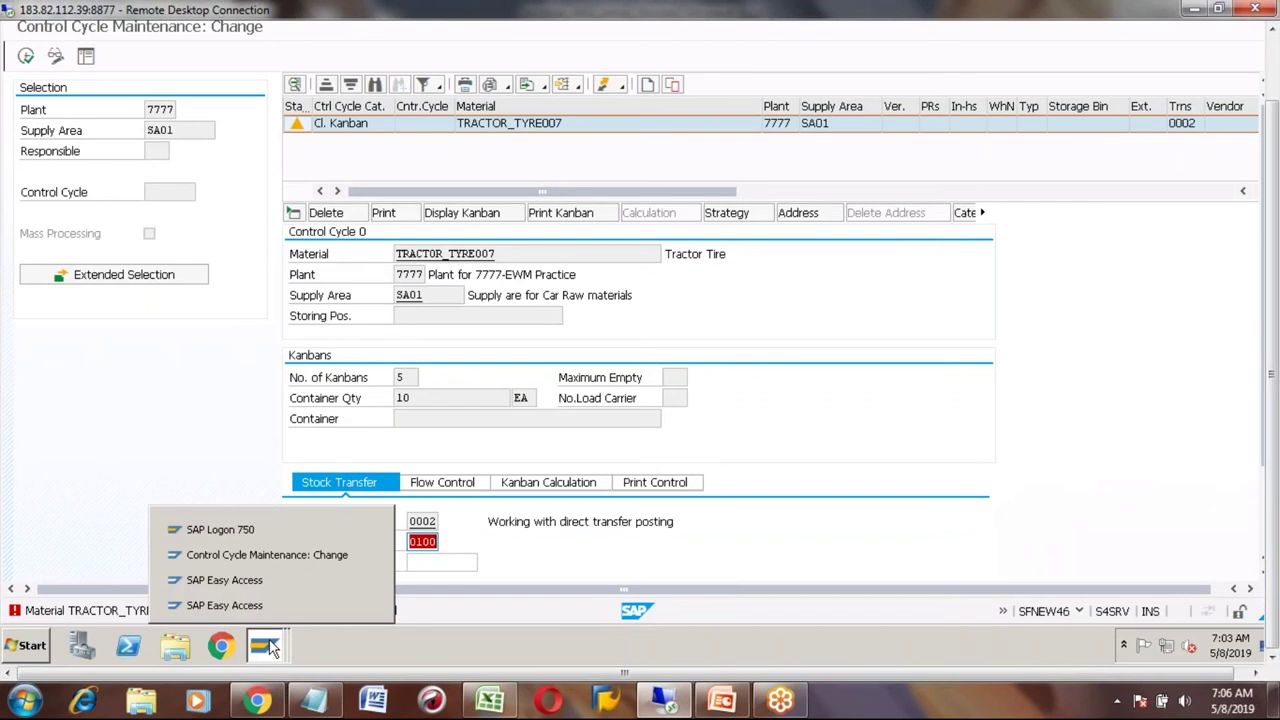
{"action": "left_click", "coordinate": [258, 581]}
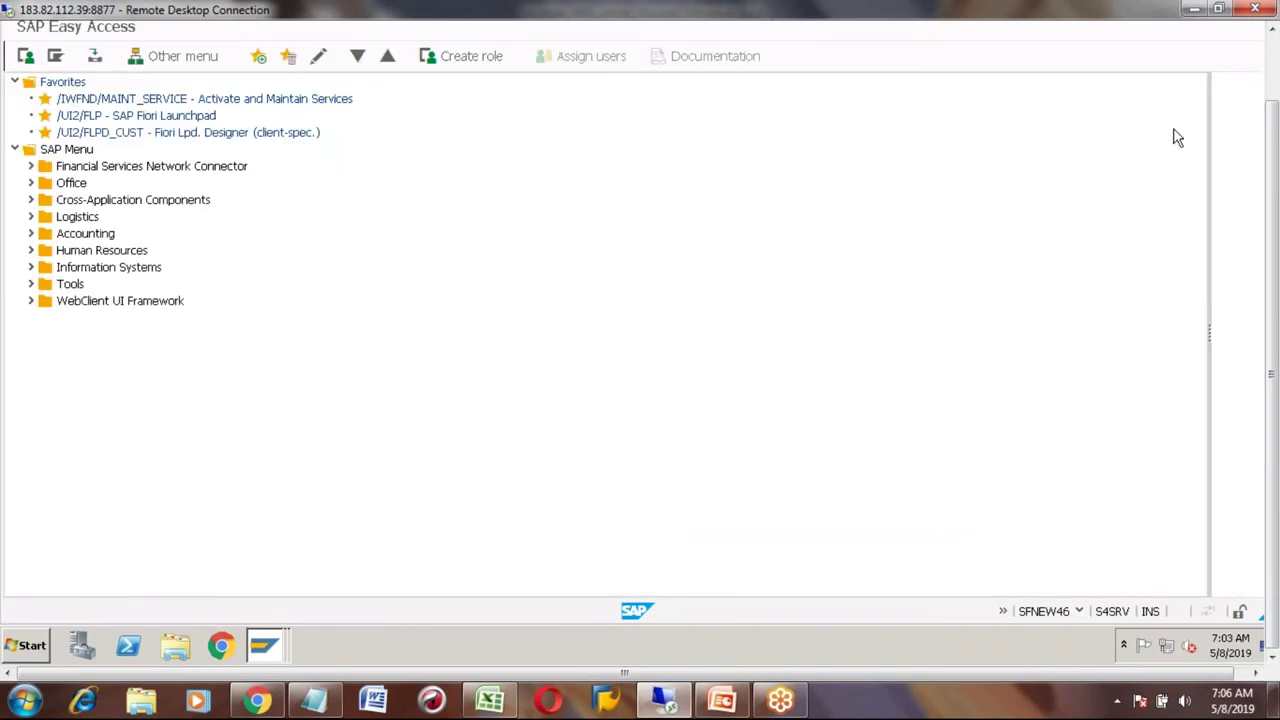
{"action": "left_click", "coordinate": [1272, 66]}
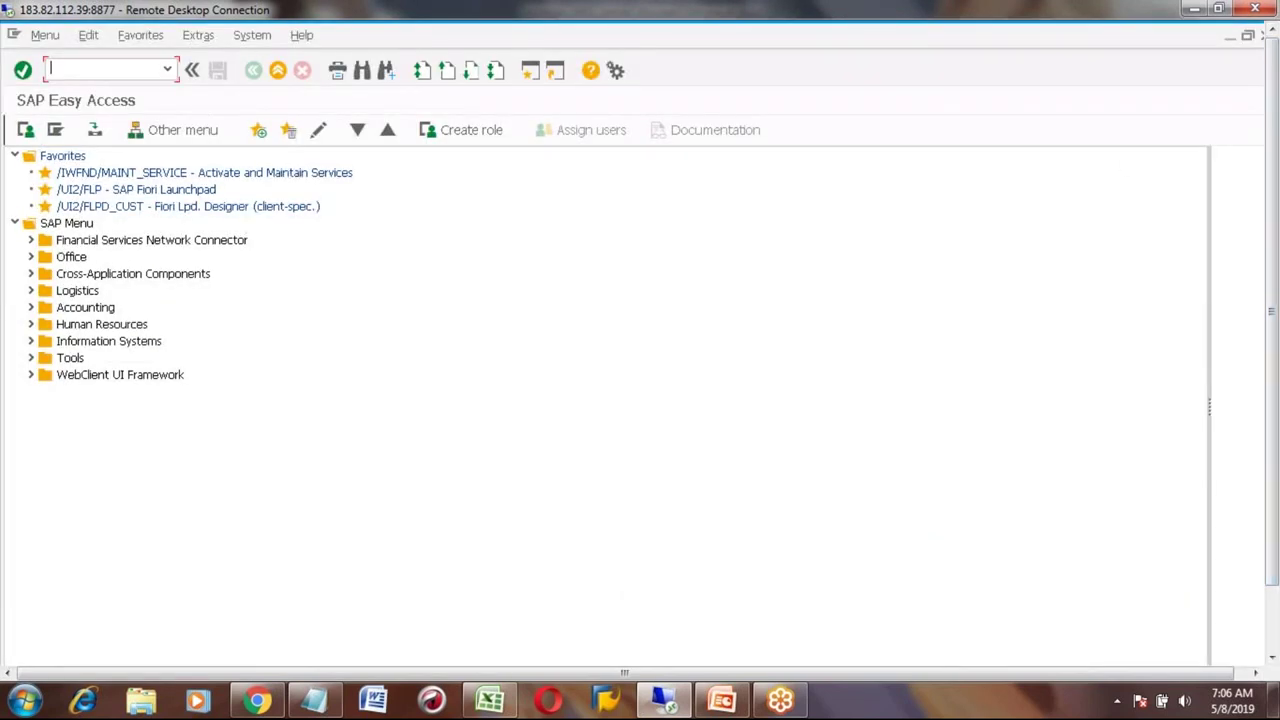
{"action": "type", "text": "MMSC"}
{"action": "key", "text": "Return"}
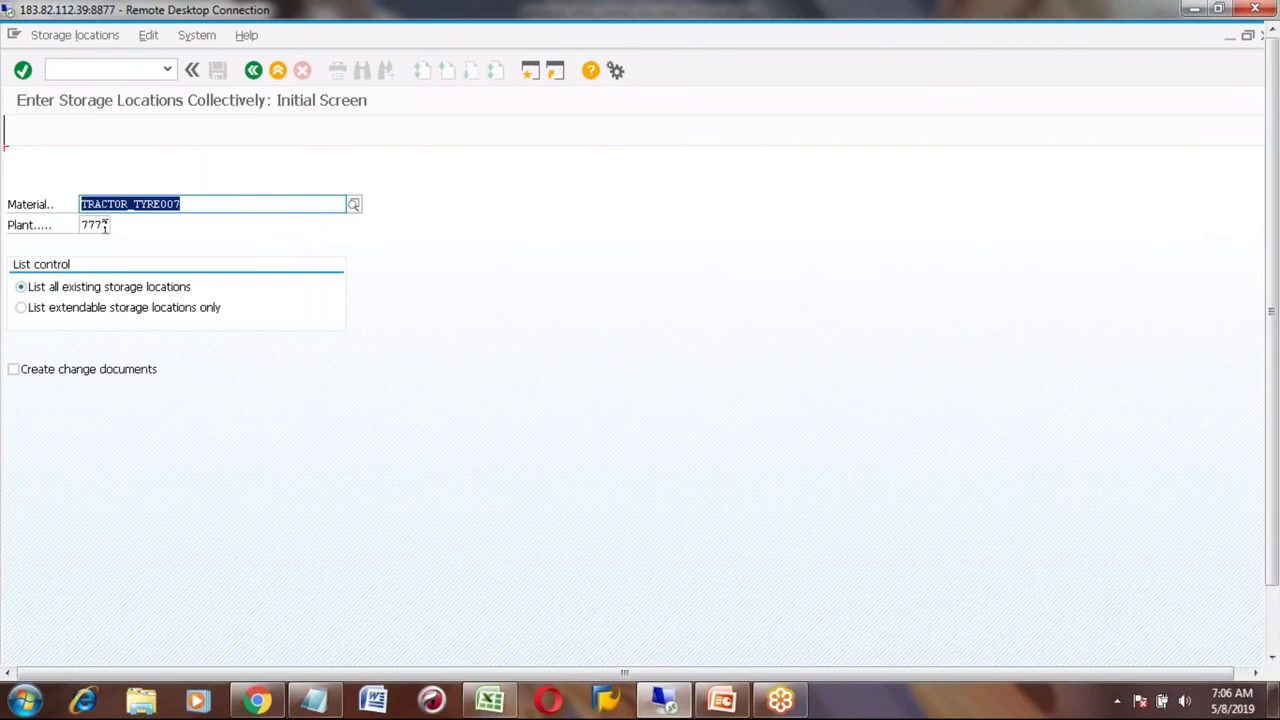
{"action": "key", "text": "Return"}
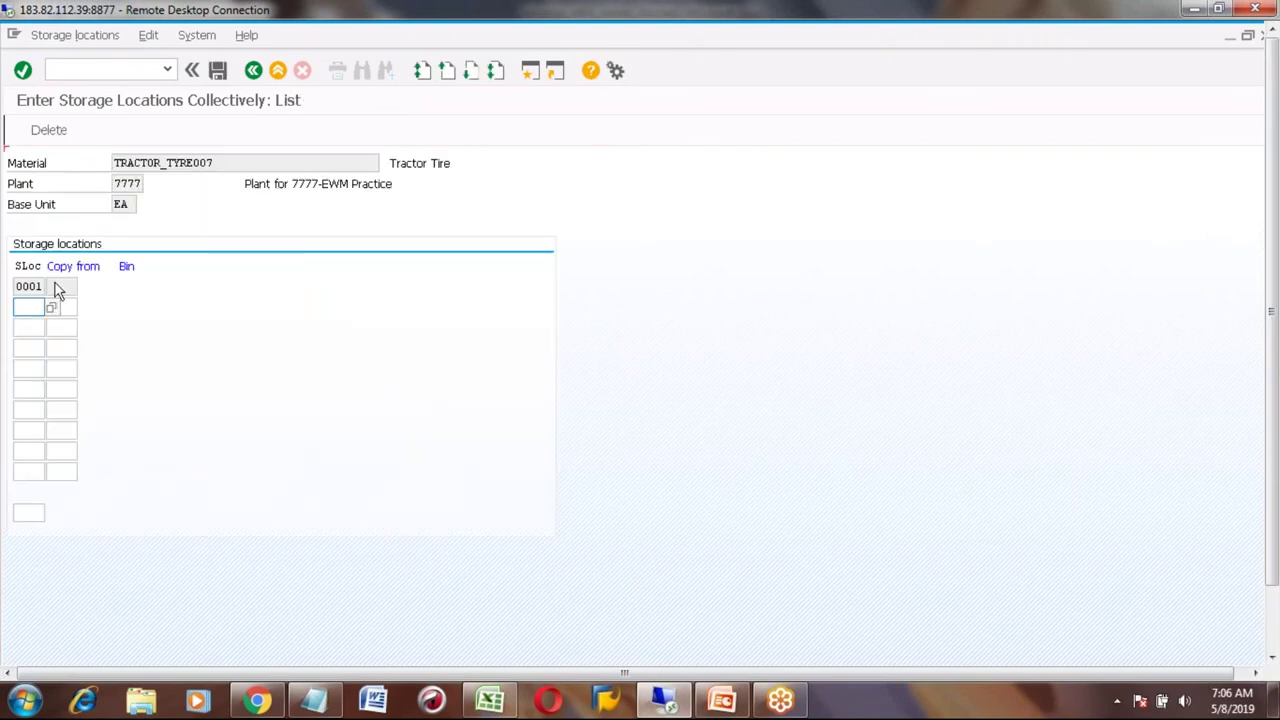
- Extend the material to storage location 0100, save it and leave the transaction
{"action": "type", "text": "0100"}
{"action": "key", "text": "Return"}
{"action": "left_click", "coordinate": [218, 74]}
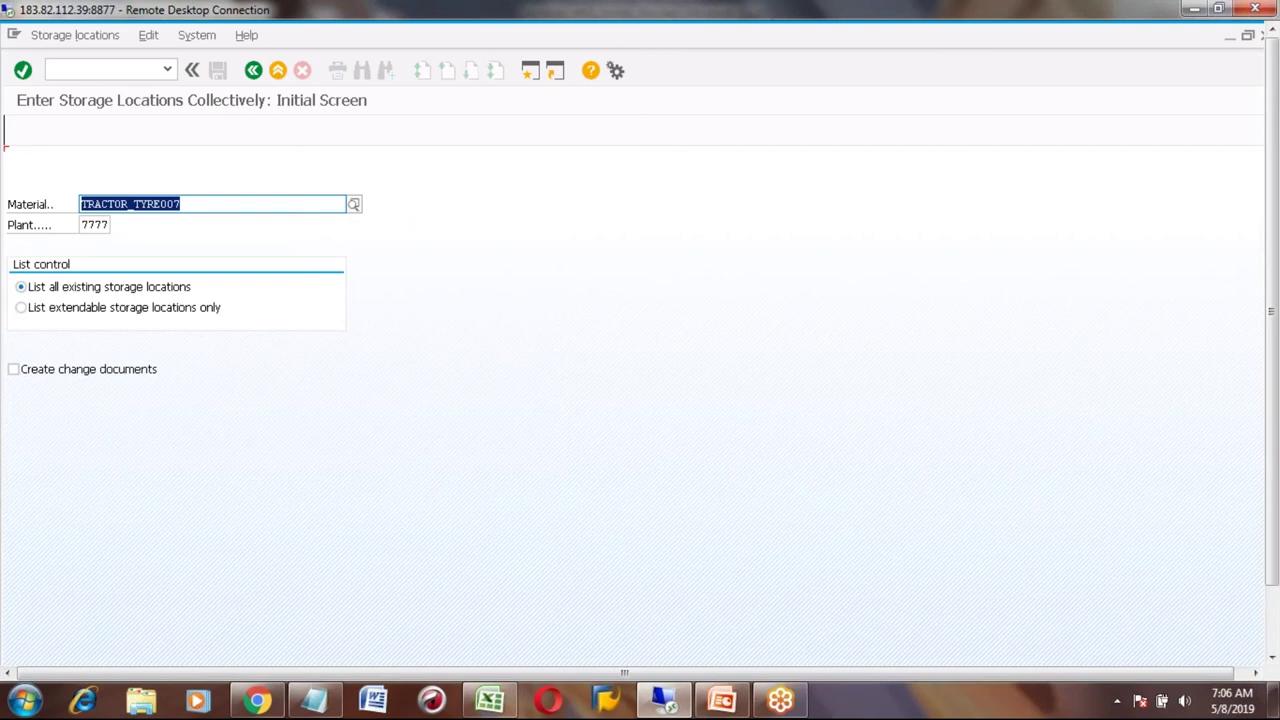
{"action": "left_click", "coordinate": [256, 72]}
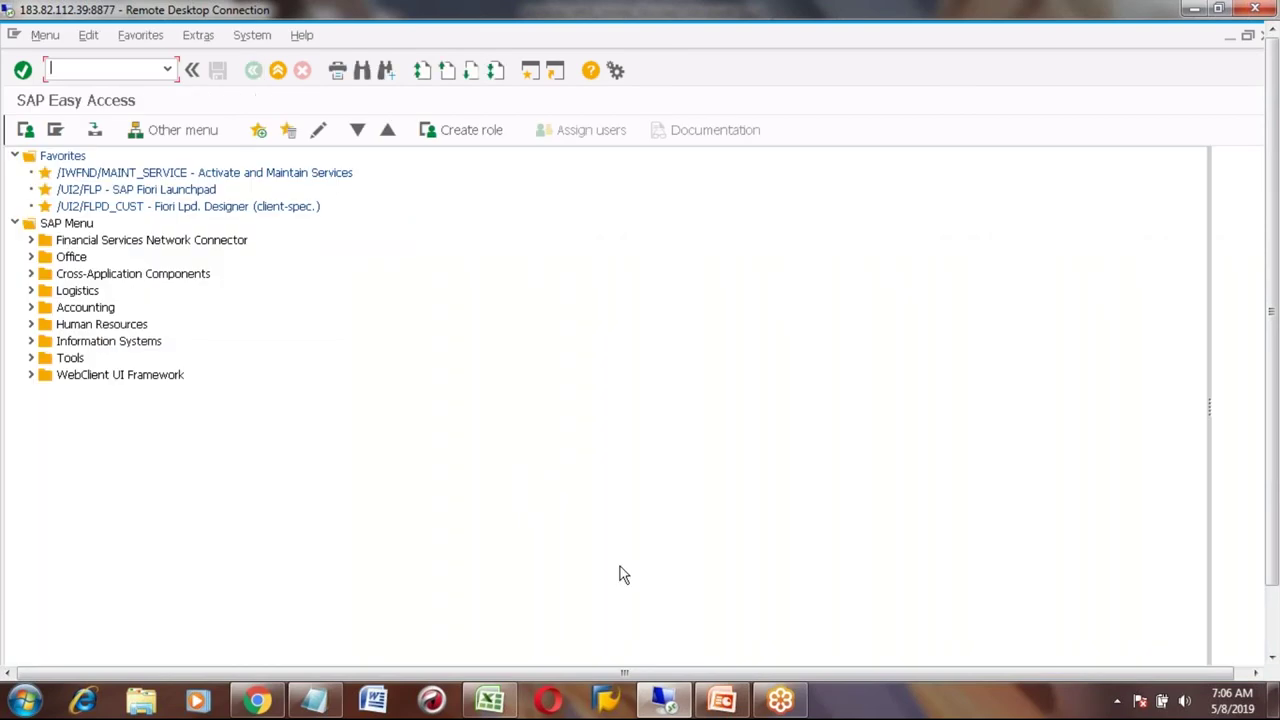
- Switch to the Excel notes and enter 0100 as the demand source's storage location in F643
{"action": "left_click", "coordinate": [500, 698]}
{"action": "left_click", "coordinate": [463, 467]}
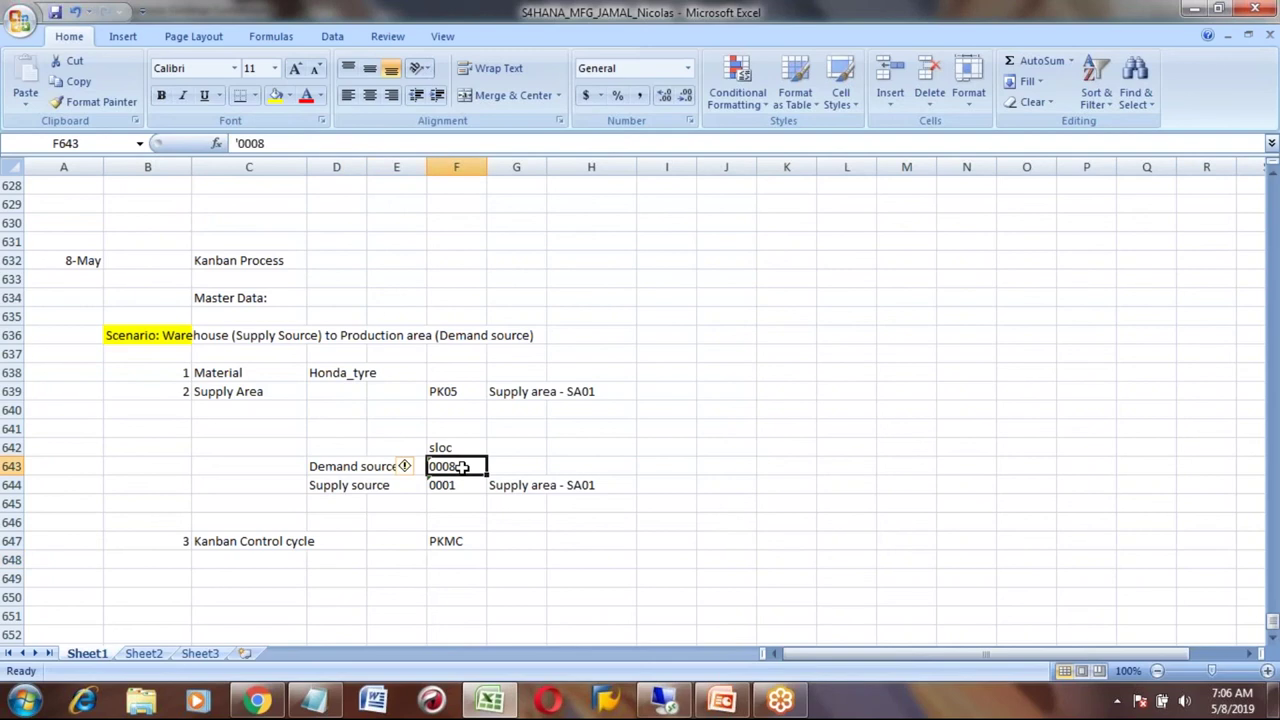
{"action": "type", "text": "0100"}
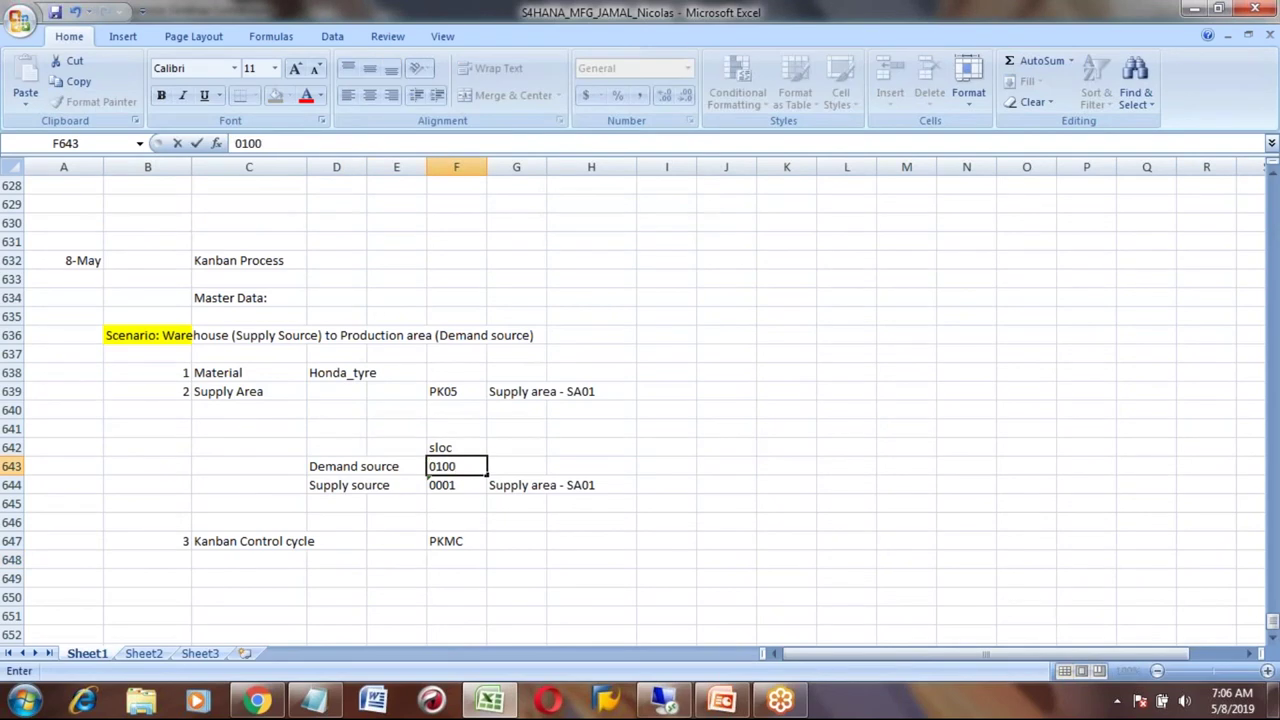
{"action": "key", "text": "Return"}
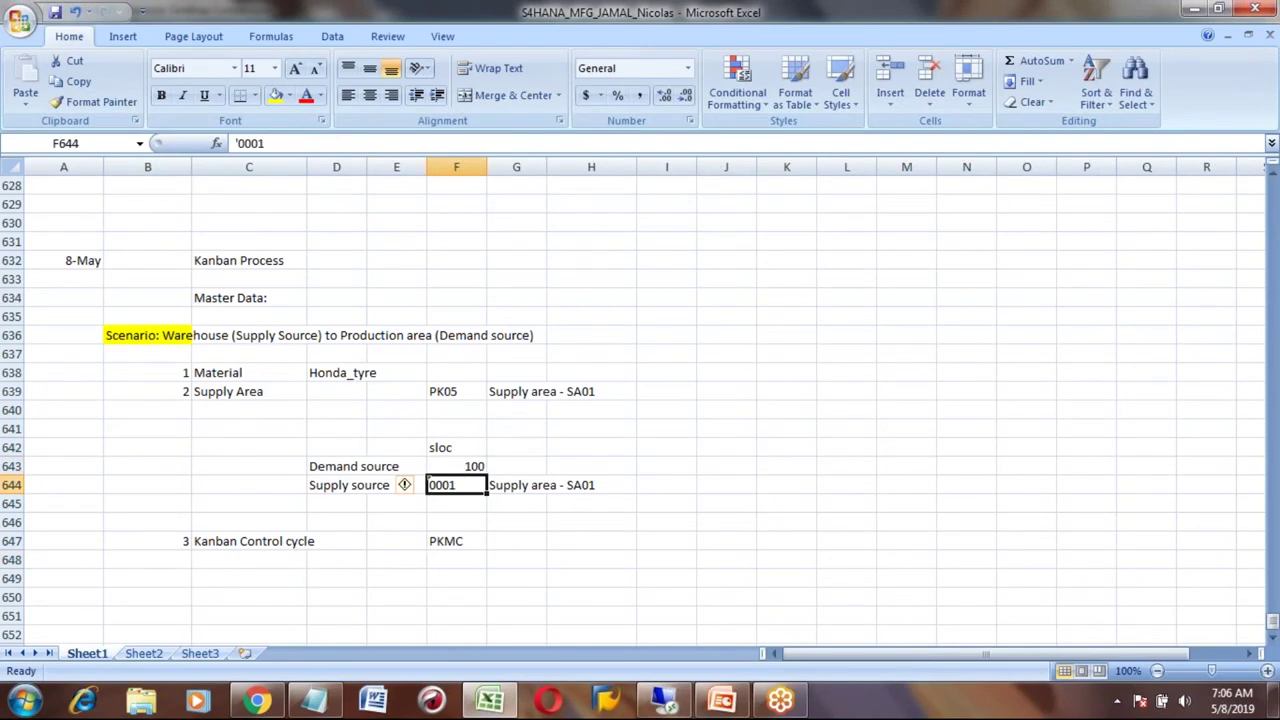
- Add the note "Storage location extension" in C650 with its transaction code MMSC in F650
{"action": "left_click", "coordinate": [275, 594]}
{"action": "type", "text": "e"}
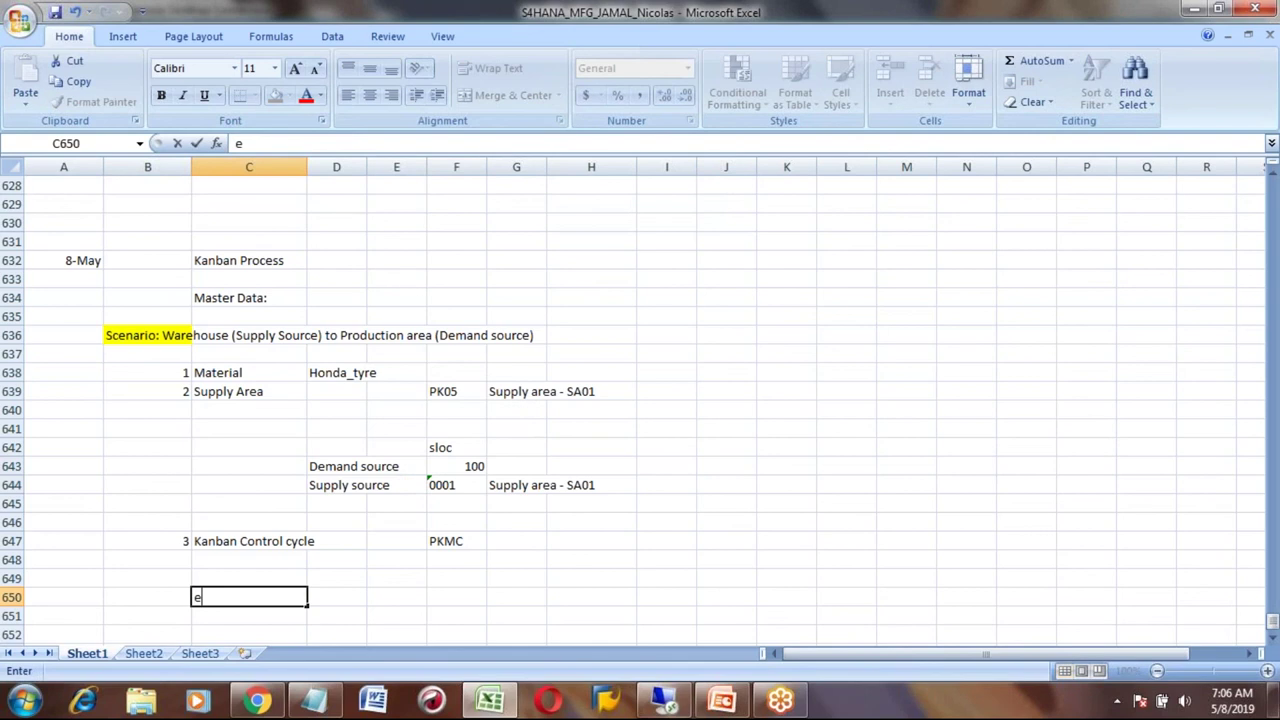
{"action": "key", "text": "BackSpace"}
{"action": "type", "text": "Ex"}
{"action": "key", "text": "BackSpace"}
{"action": "key", "text": "BackSpace"}
{"action": "type", "text": "Storage locat"}
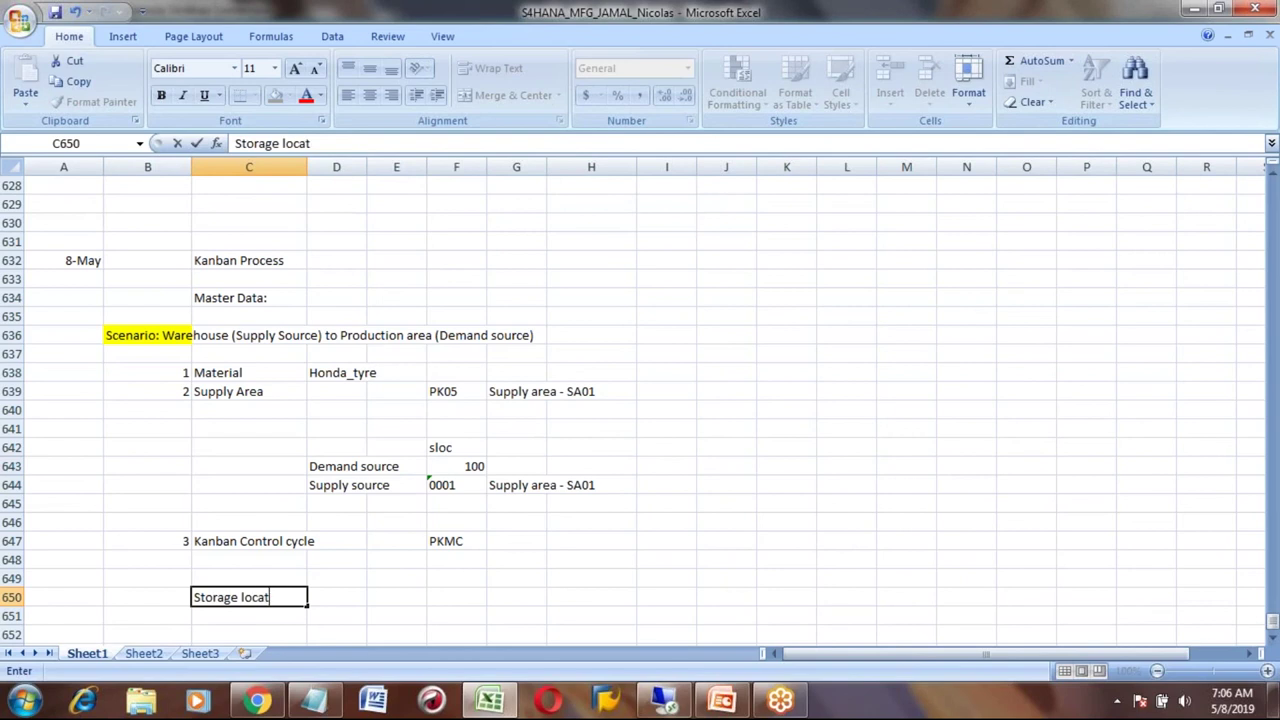
{"action": "type", "text": "ion extension"}
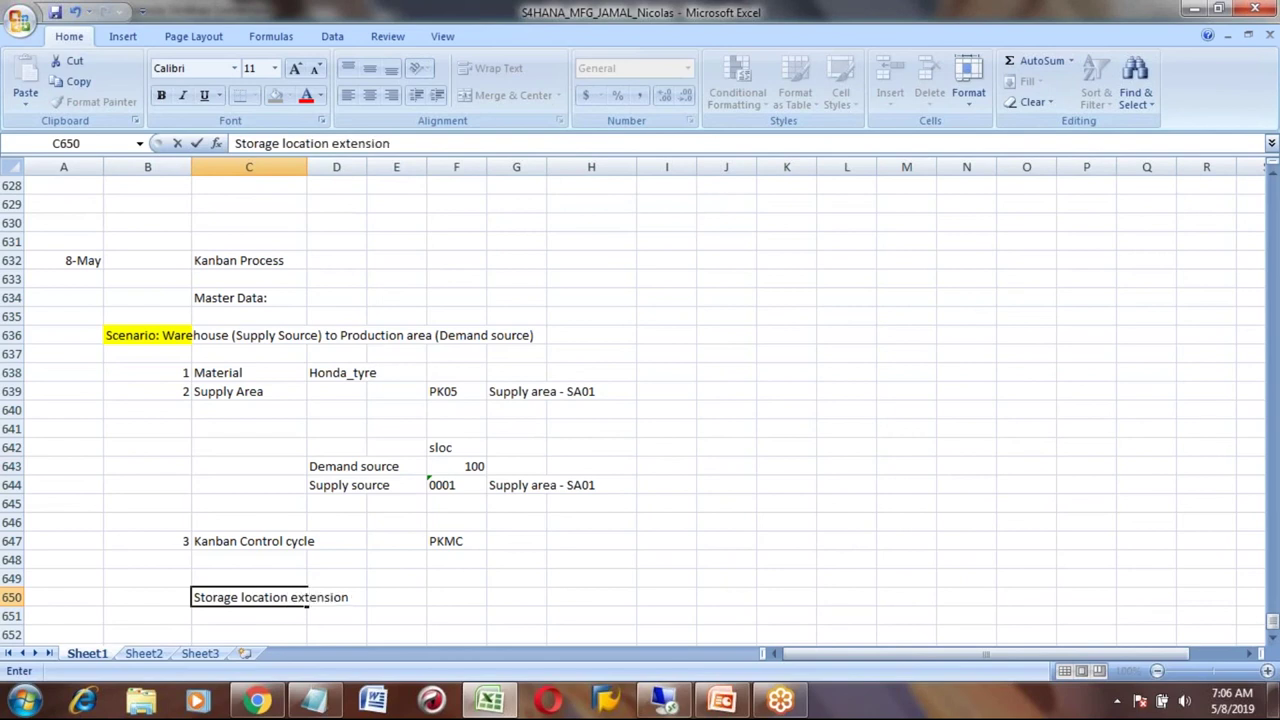
{"action": "key", "text": "Tab"}
{"action": "key", "text": "Tab"}
{"action": "key", "text": "Tab"}
{"action": "type", "text": "MMSC"}
{"action": "key", "text": "Return"}
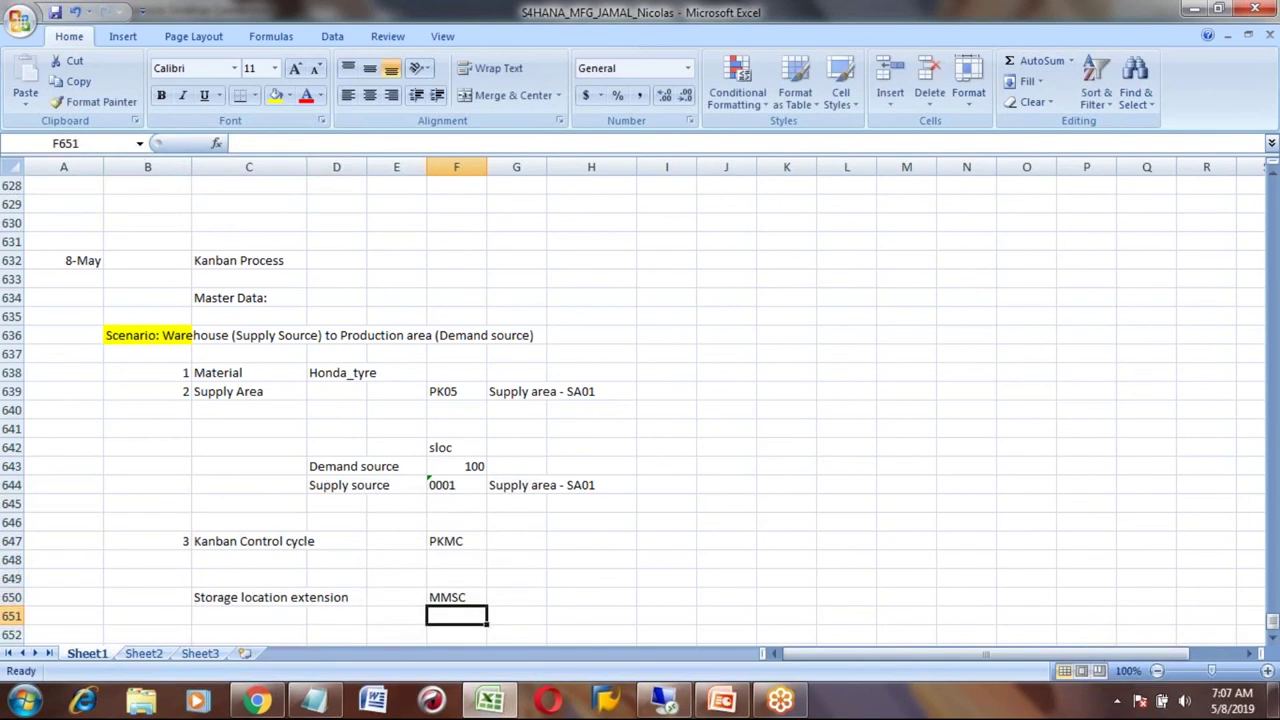
{"action": "key", "text": "Down"}
{"action": "key", "text": "Down"}
{"action": "key", "text": "Left"}
{"action": "key", "text": "Left"}
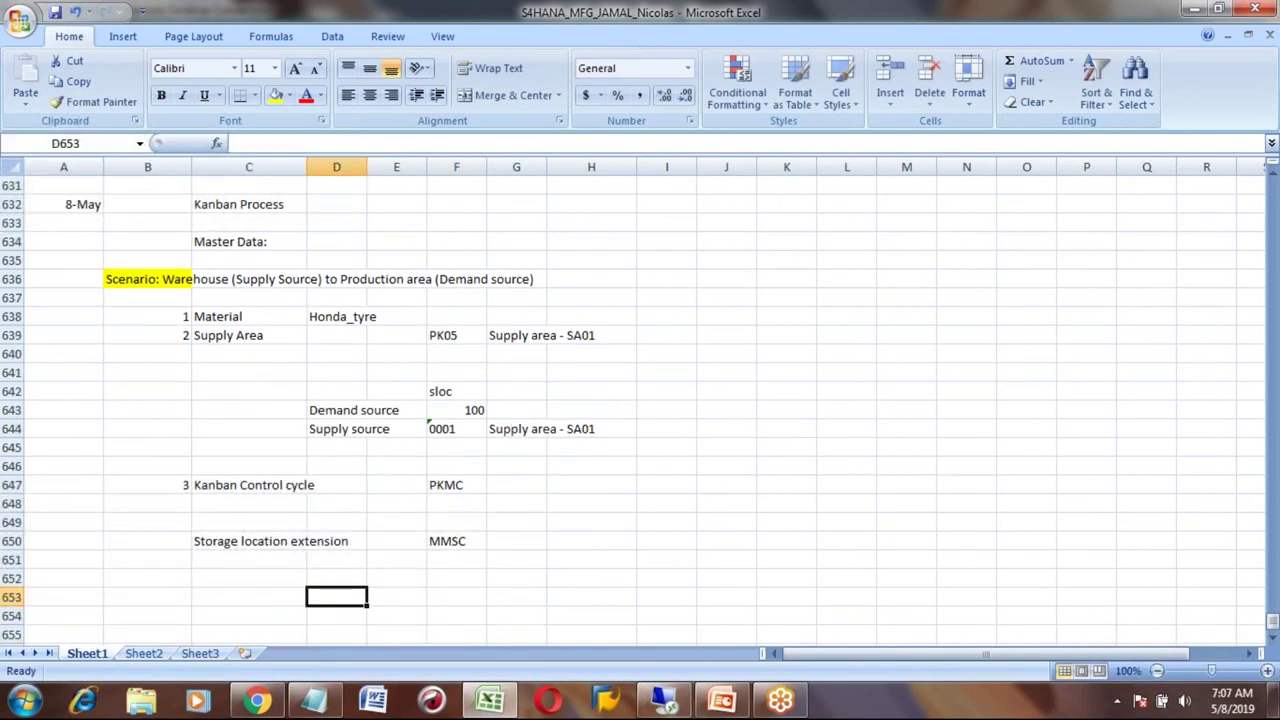
{"action": "left_click", "coordinate": [336, 541]}
{"action": "left_click", "coordinate": [336, 597]}
{"action": "left_click", "coordinate": [249, 597]}
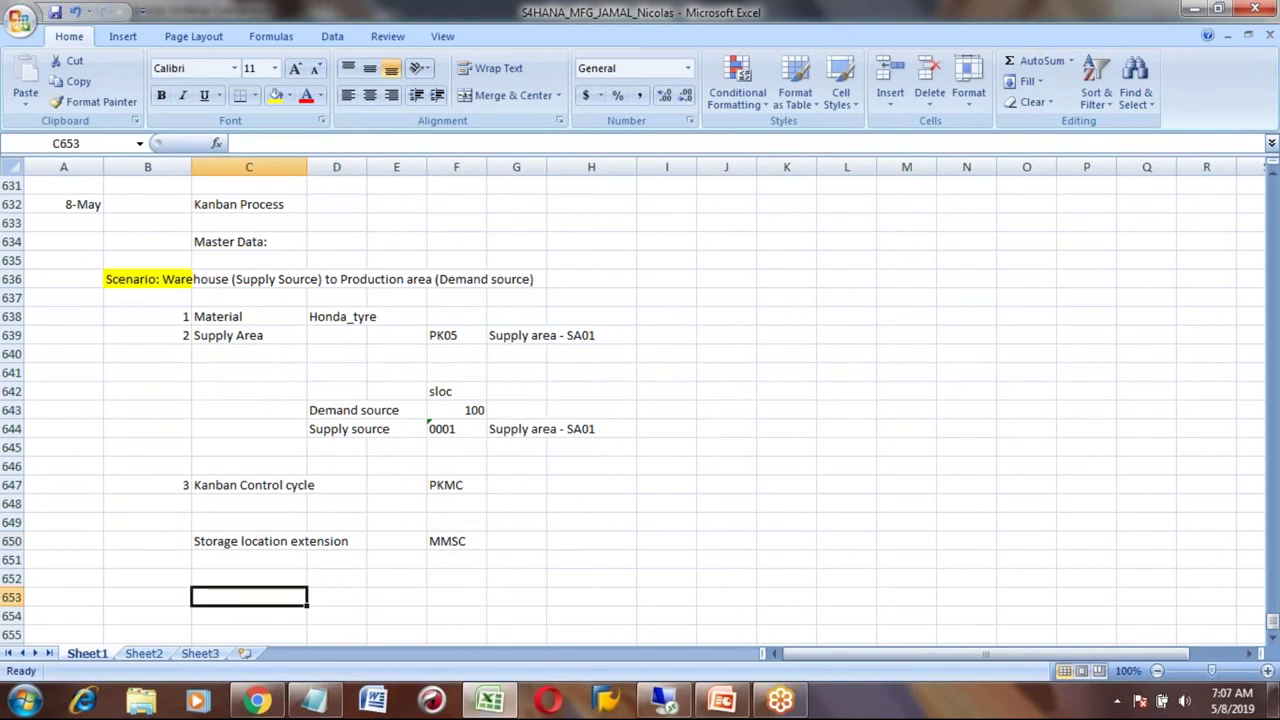
- Convert the demand source's storage location in F643 to the text value 0100 with its leading zero
{"action": "left_click", "coordinate": [445, 410]}
{"action": "left_click", "coordinate": [234, 143]}
{"action": "type", "text": "'0"}
{"action": "key", "text": "Return"}
{"action": "key", "text": "Up"}
{"action": "key", "text": "Down"}
{"action": "key", "text": "Down"}
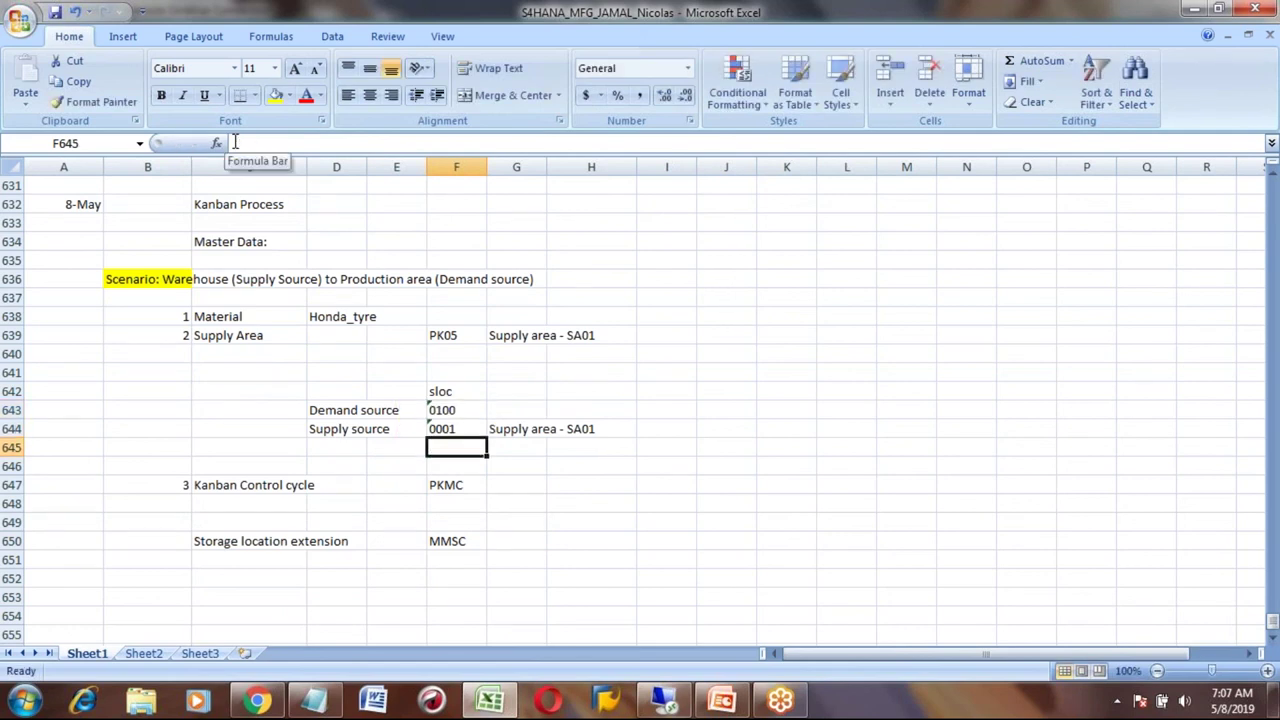
- Switch back to the SAP remote session and bring up the Control Cycle Maintenance: Change window
{"action": "key", "text": "alt+Tab"}
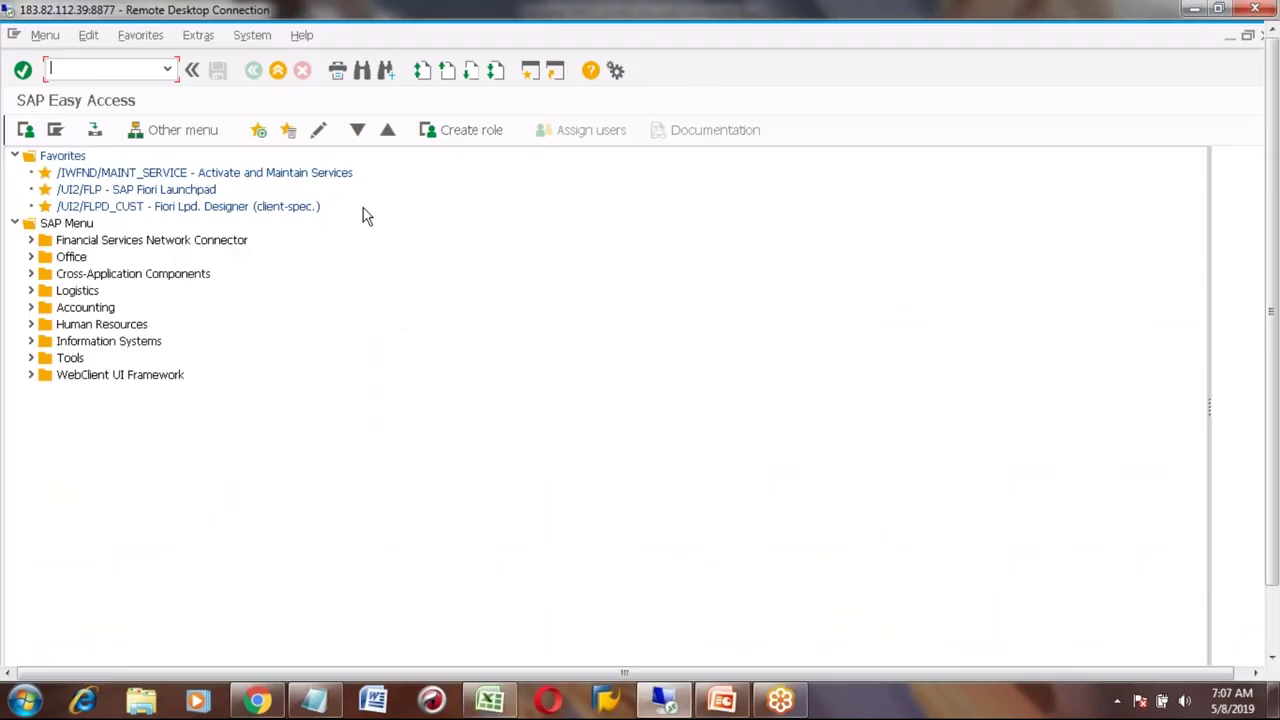
{"action": "left_click", "coordinate": [1272, 640]}
{"action": "left_click", "coordinate": [270, 645]}
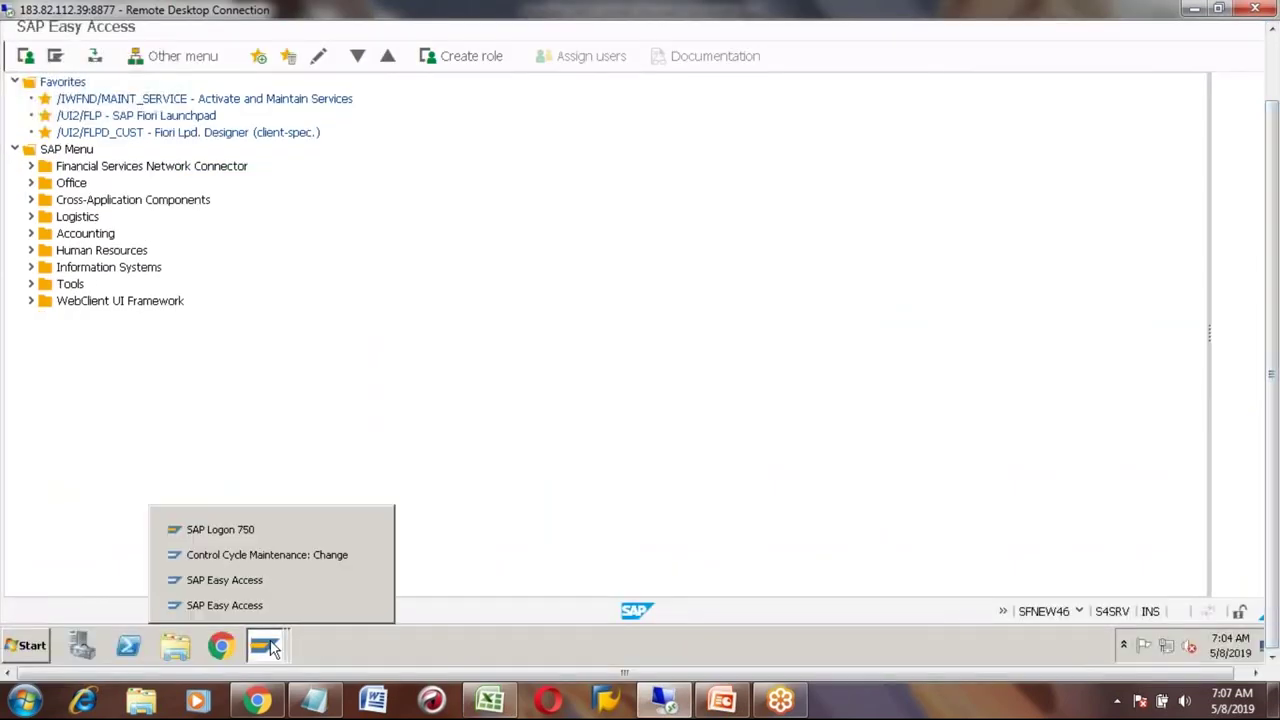
{"action": "left_click", "coordinate": [265, 556]}
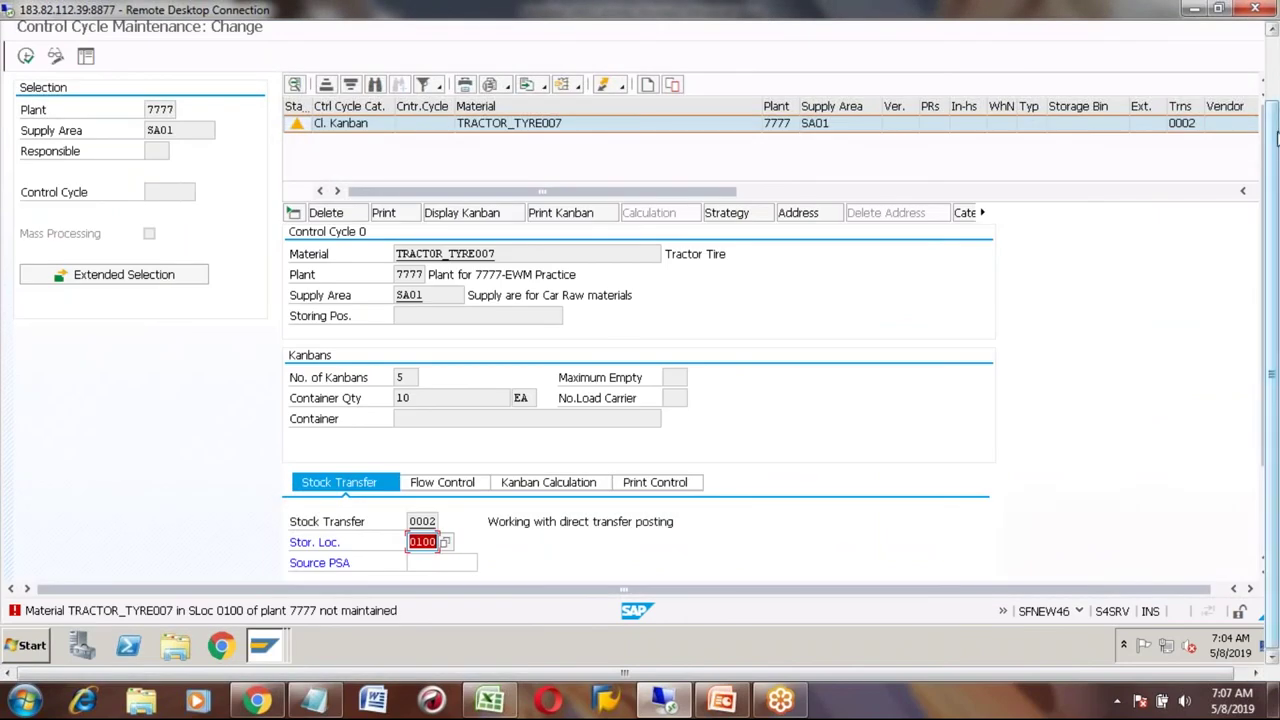
{"action": "left_click", "coordinate": [1273, 72]}
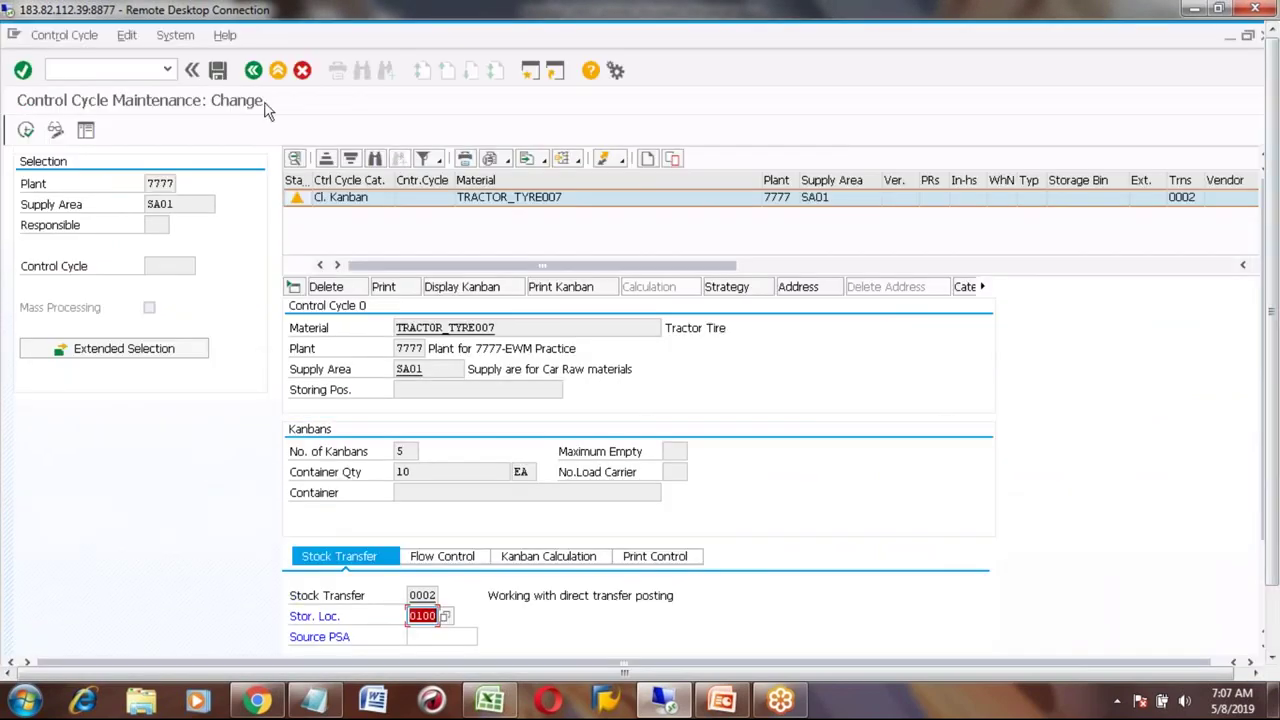
- Try to save the TRACTOR_TYRE007 control cycle with storage location 0100, and review its stock transfer data
{"action": "left_click", "coordinate": [218, 72]}
{"action": "left_click", "coordinate": [1274, 620]}
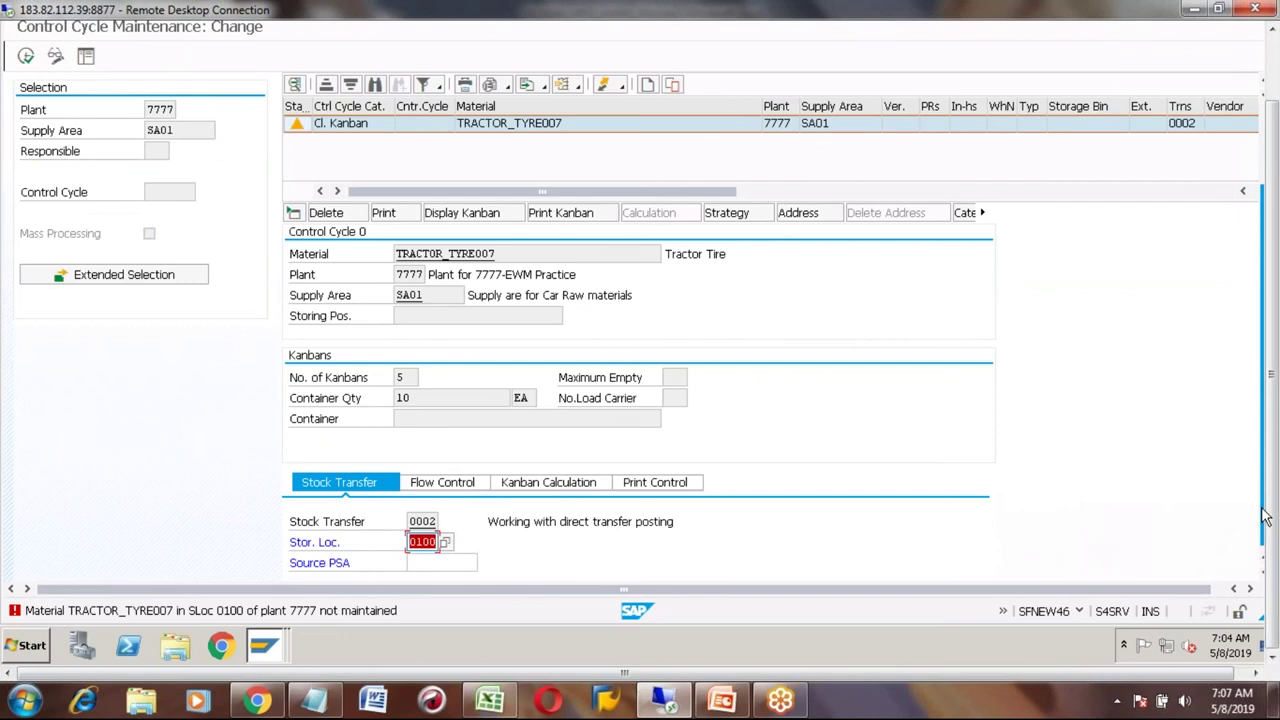
{"action": "scroll", "coordinate": [1265, 515], "scroll_direction": "down", "scroll_amount": 3}
{"action": "scroll", "coordinate": [1275, 77], "scroll_direction": "up", "scroll_amount": 3}
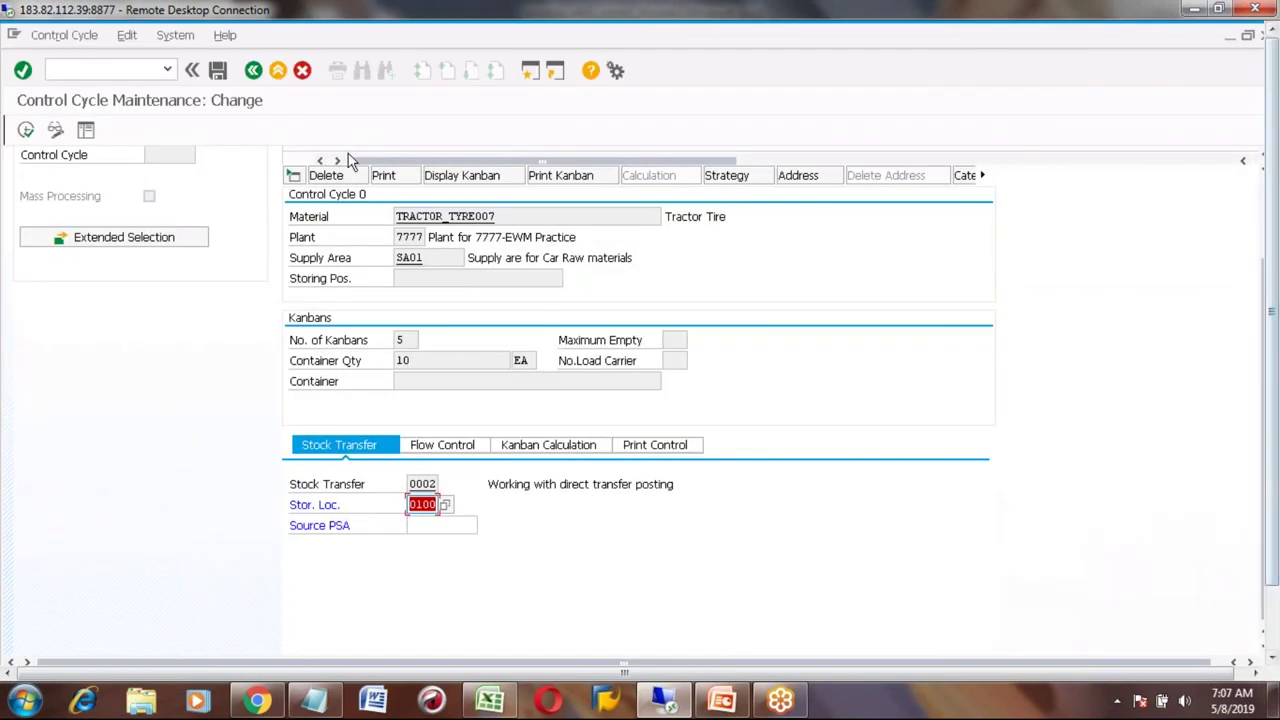
- Discard the unsaved control cycle and create a new Classic KANBAN one for TRACTOR_TYRE007 in supply area SA01
{"action": "left_click", "coordinate": [253, 71]}
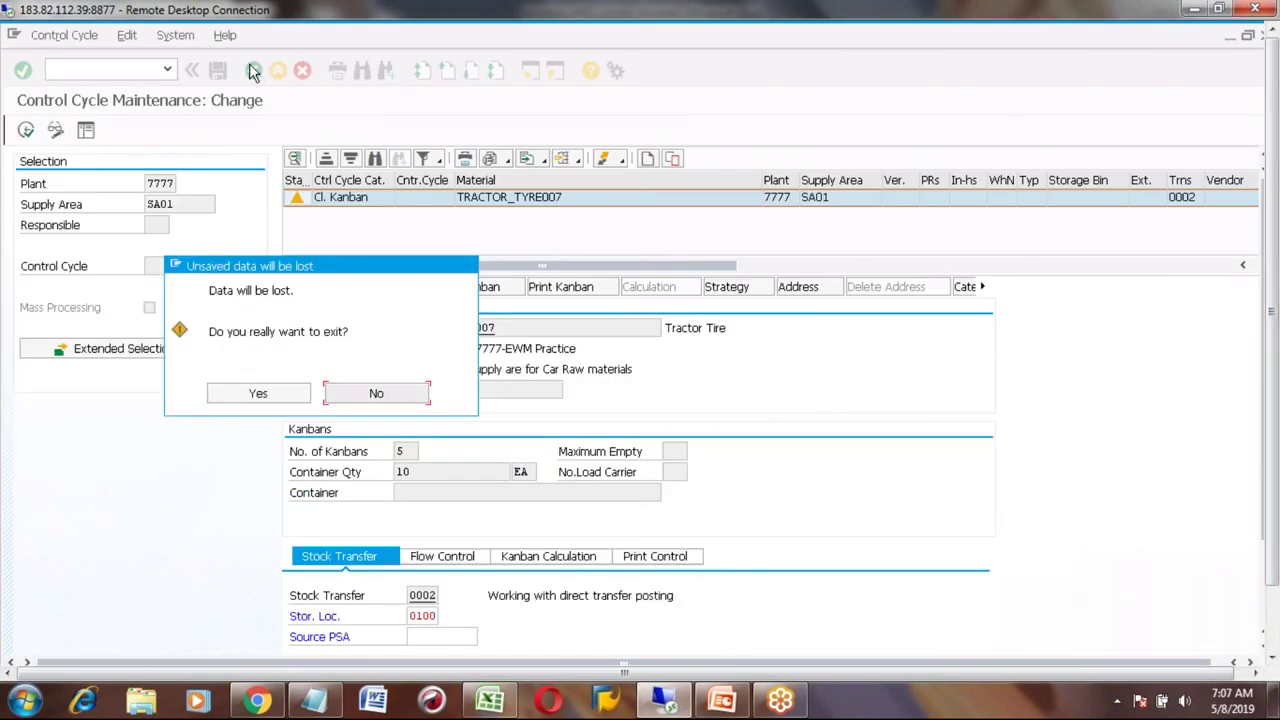
{"action": "left_click", "coordinate": [246, 395]}
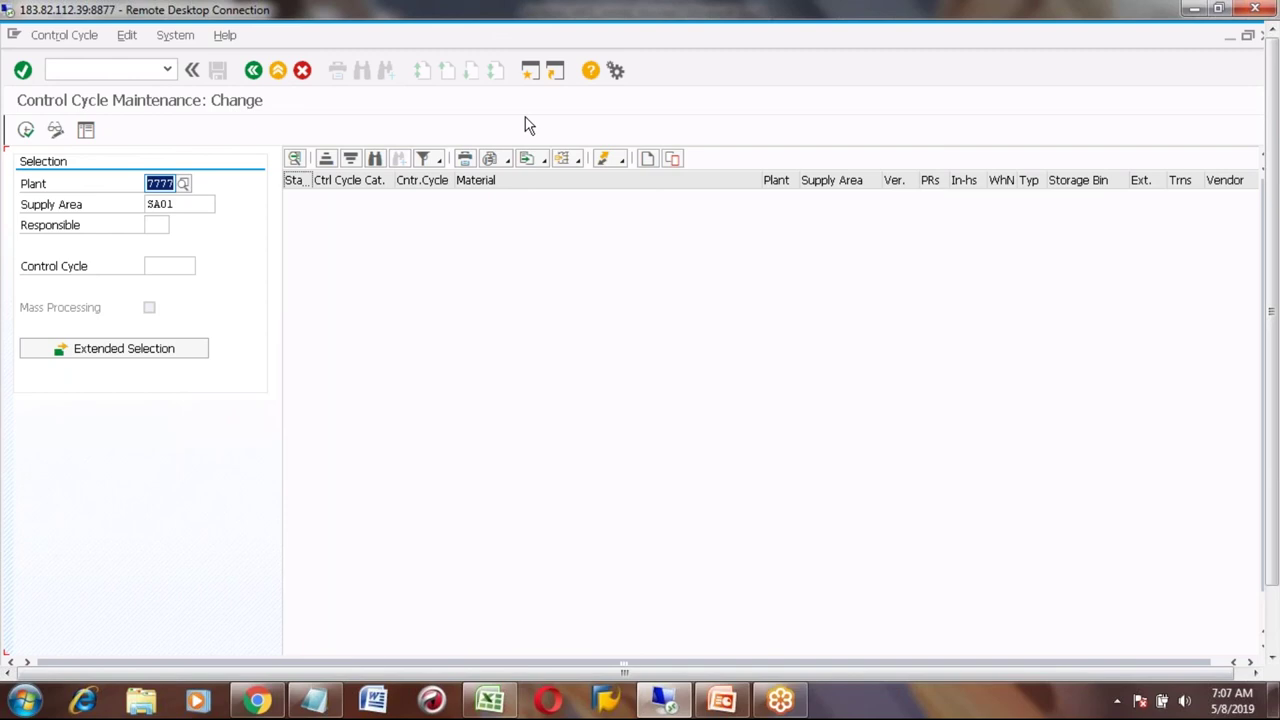
{"action": "left_click", "coordinate": [648, 160]}
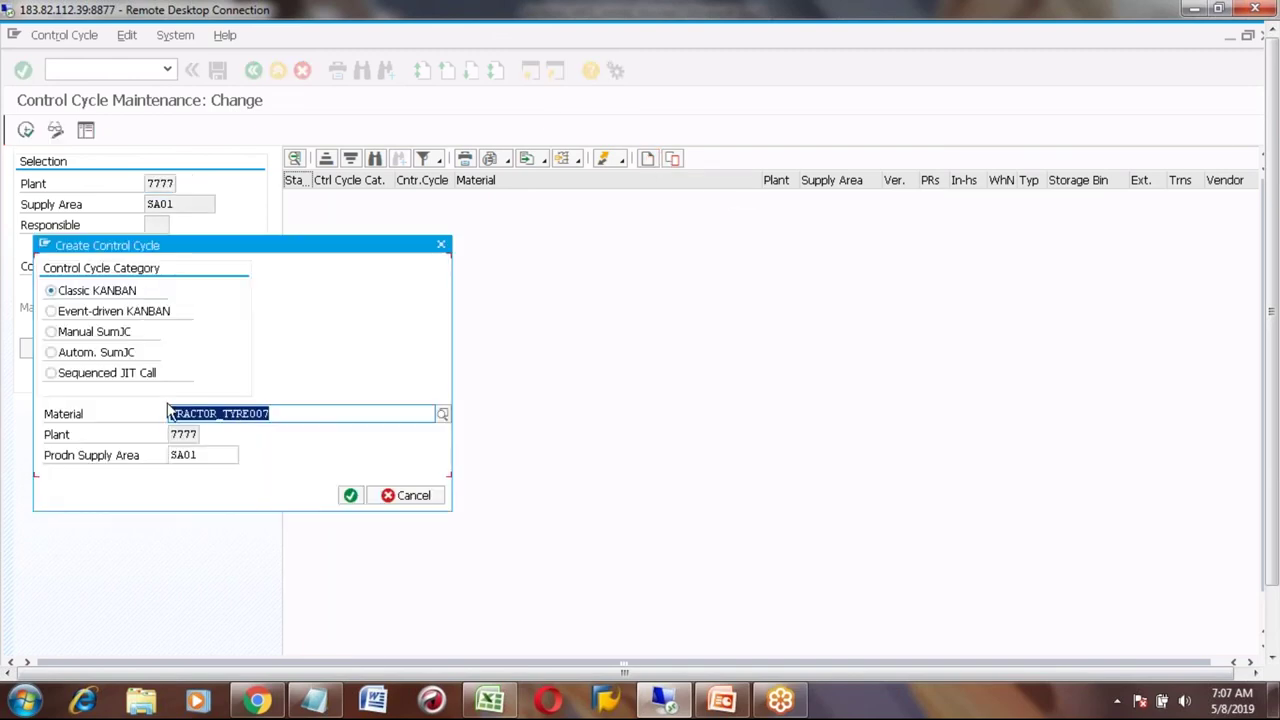
{"action": "left_click", "coordinate": [350, 495]}
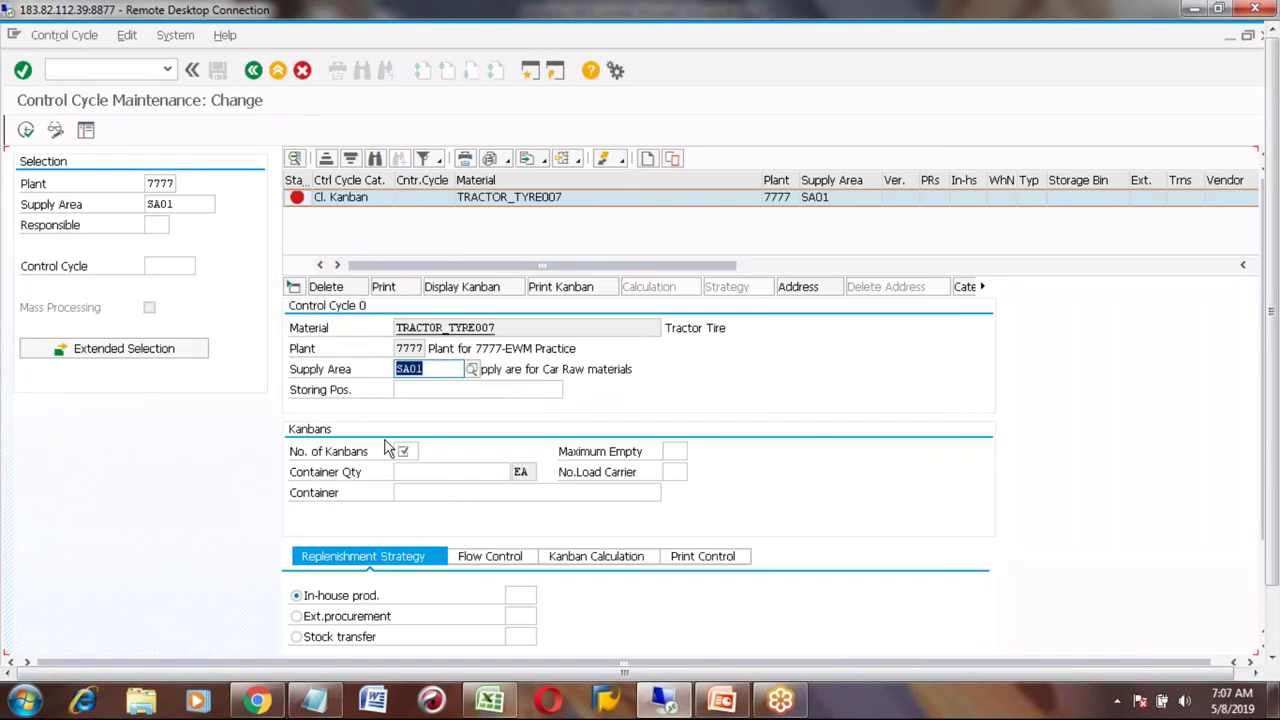
- Set the new control cycle's number of kanbans to 5 and its container quantity to 10
{"action": "left_click", "coordinate": [406, 451]}
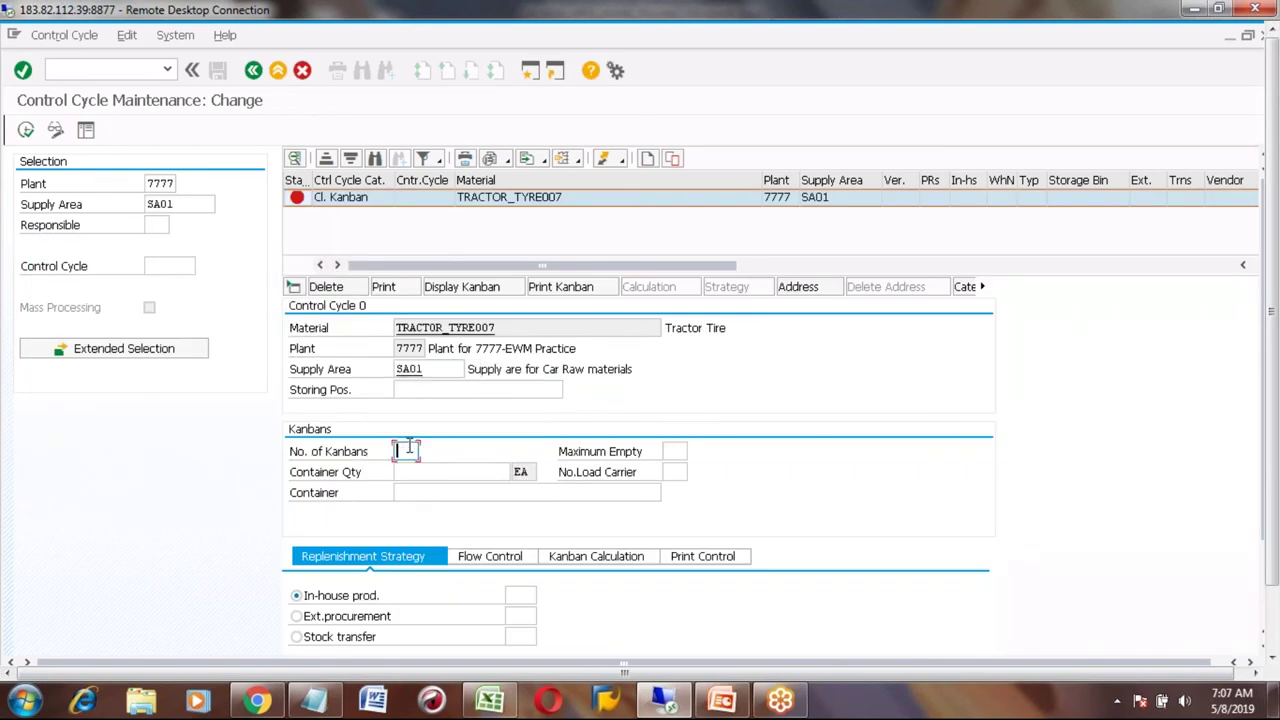
{"action": "type", "text": "5"}
{"action": "left_click", "coordinate": [436, 470]}
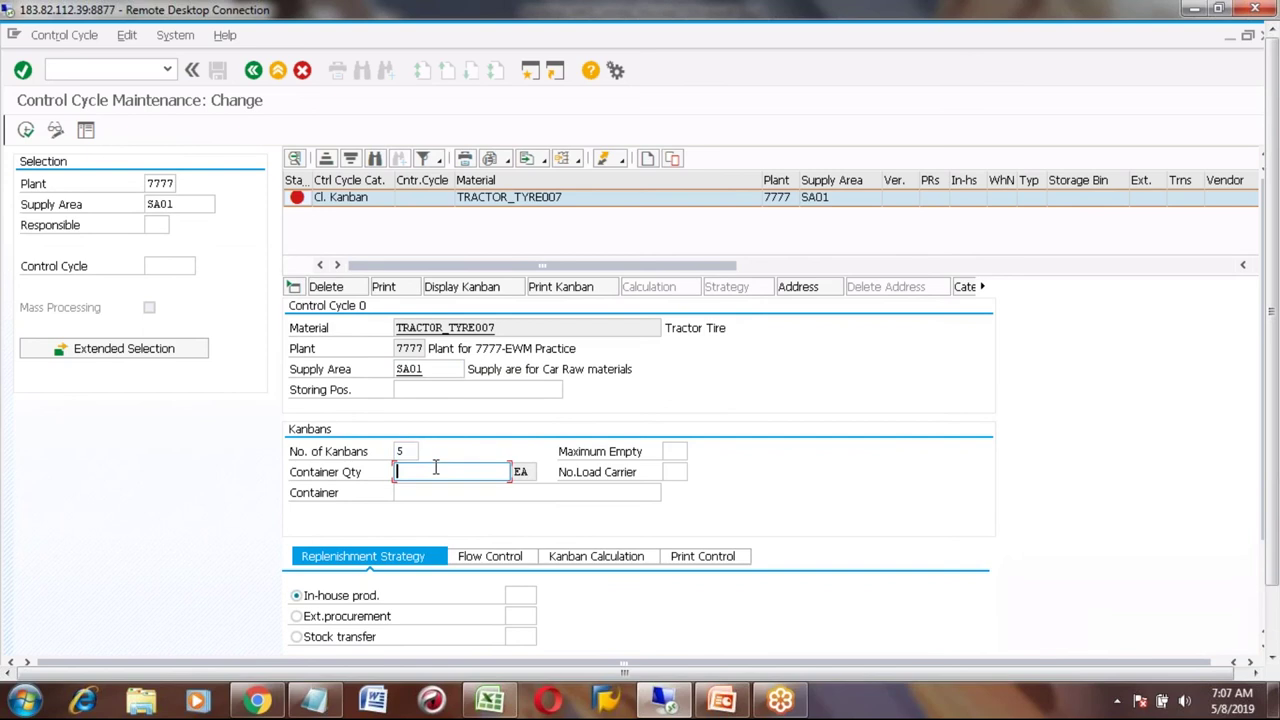
{"action": "type", "text": "10"}
- Choose stock transfer as the replenishment strategy with strategy 0002 and confirm it
{"action": "left_click", "coordinate": [296, 638]}
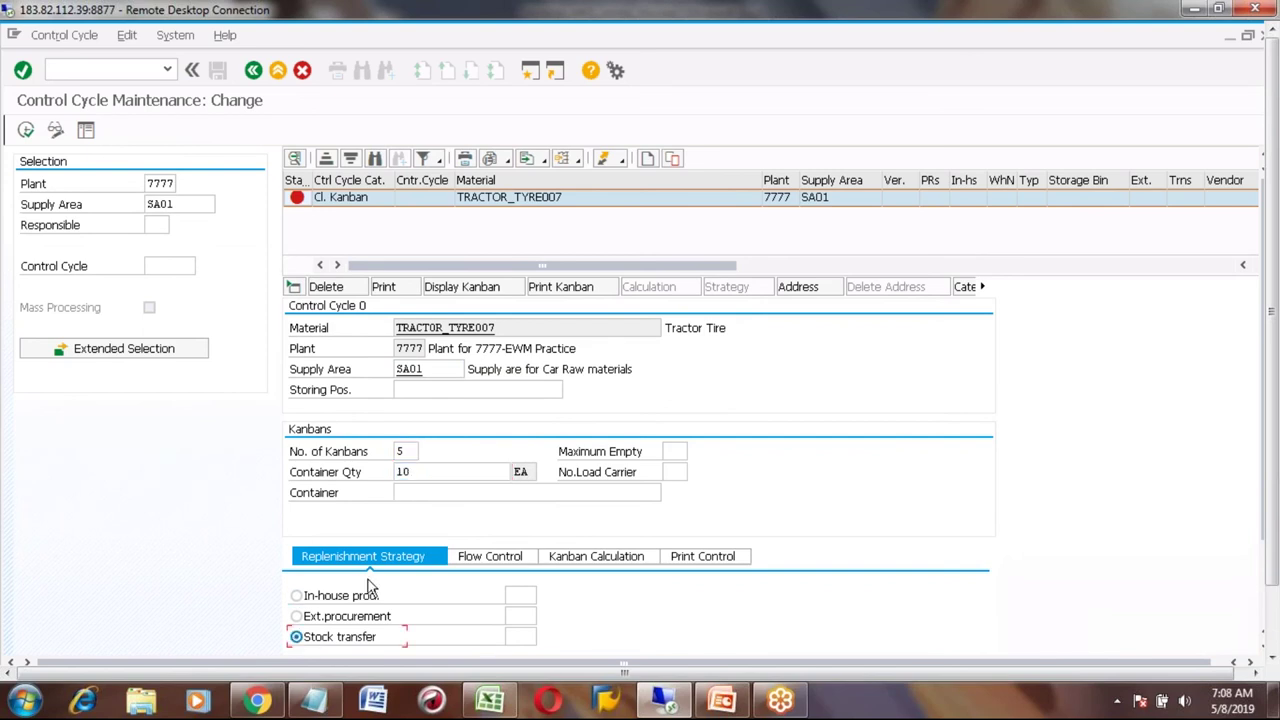
{"action": "left_click", "coordinate": [516, 637]}
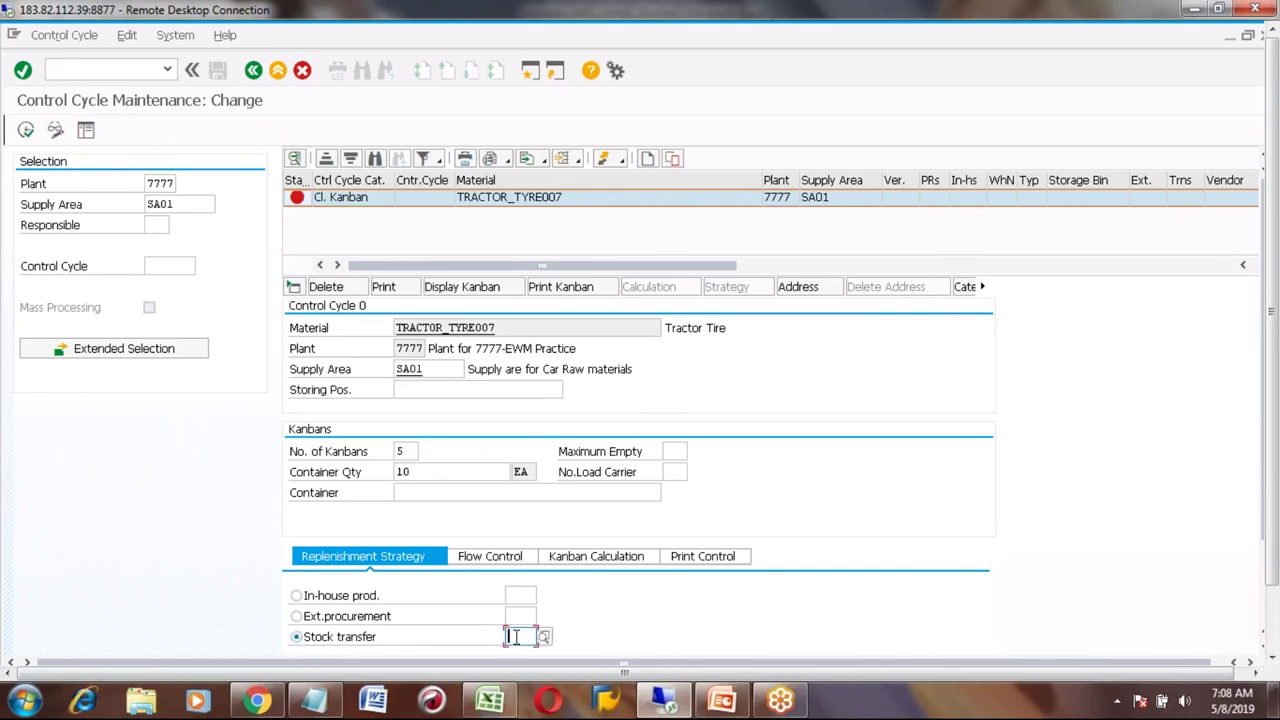
{"action": "type", "text": "0002"}
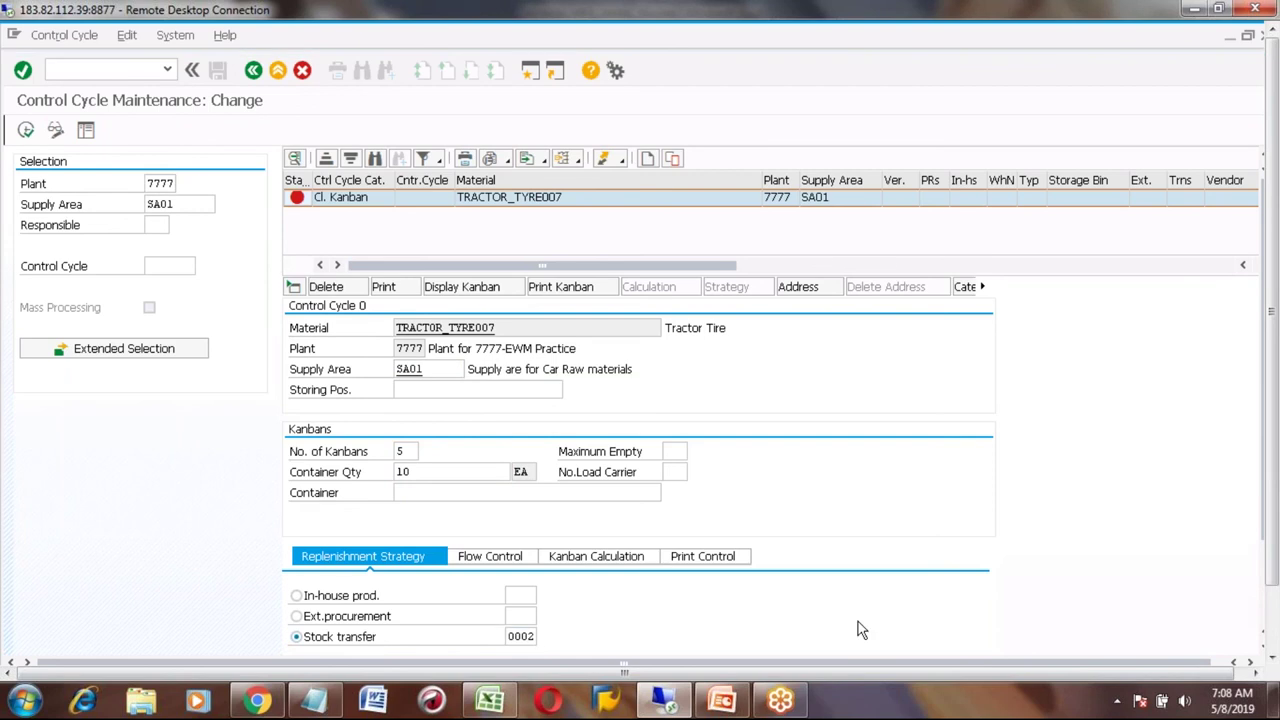
{"action": "key", "text": "Return"}
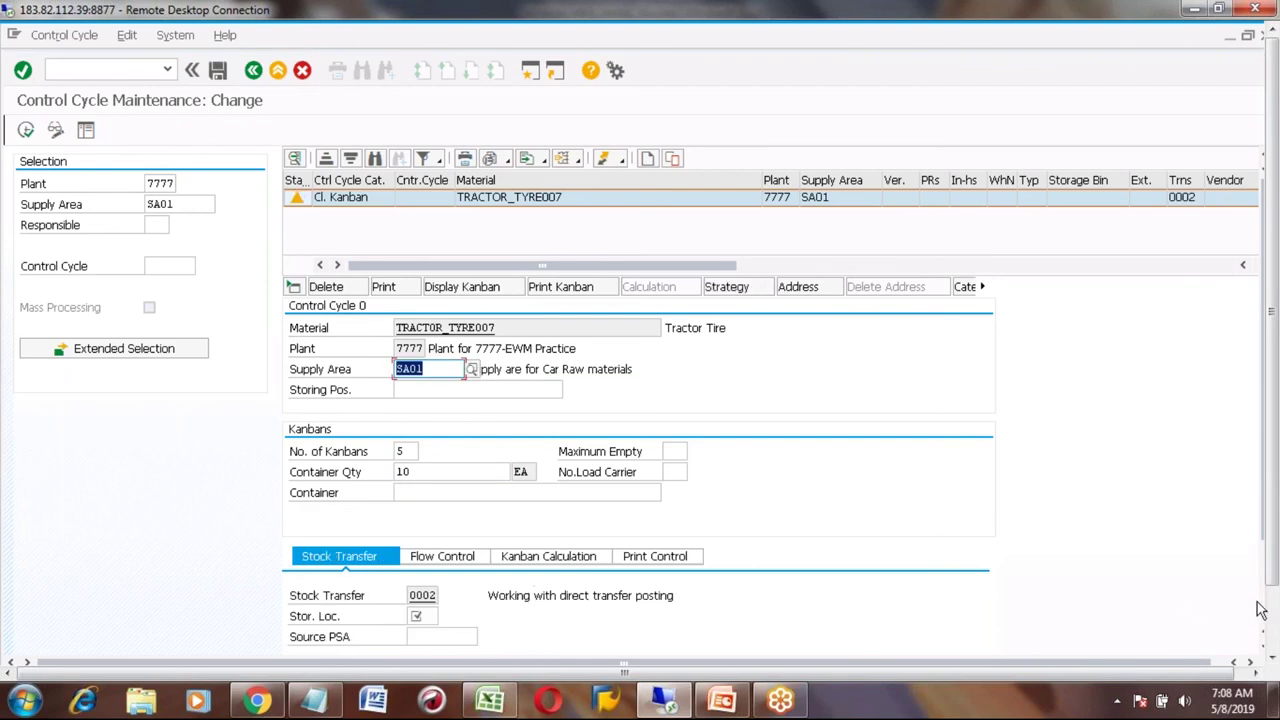
- Try to assign storage location 0100 as the stock transfer source of the TRACTOR_TYRE007 control cycle and check the status message
{"action": "left_click", "coordinate": [1272, 657]}
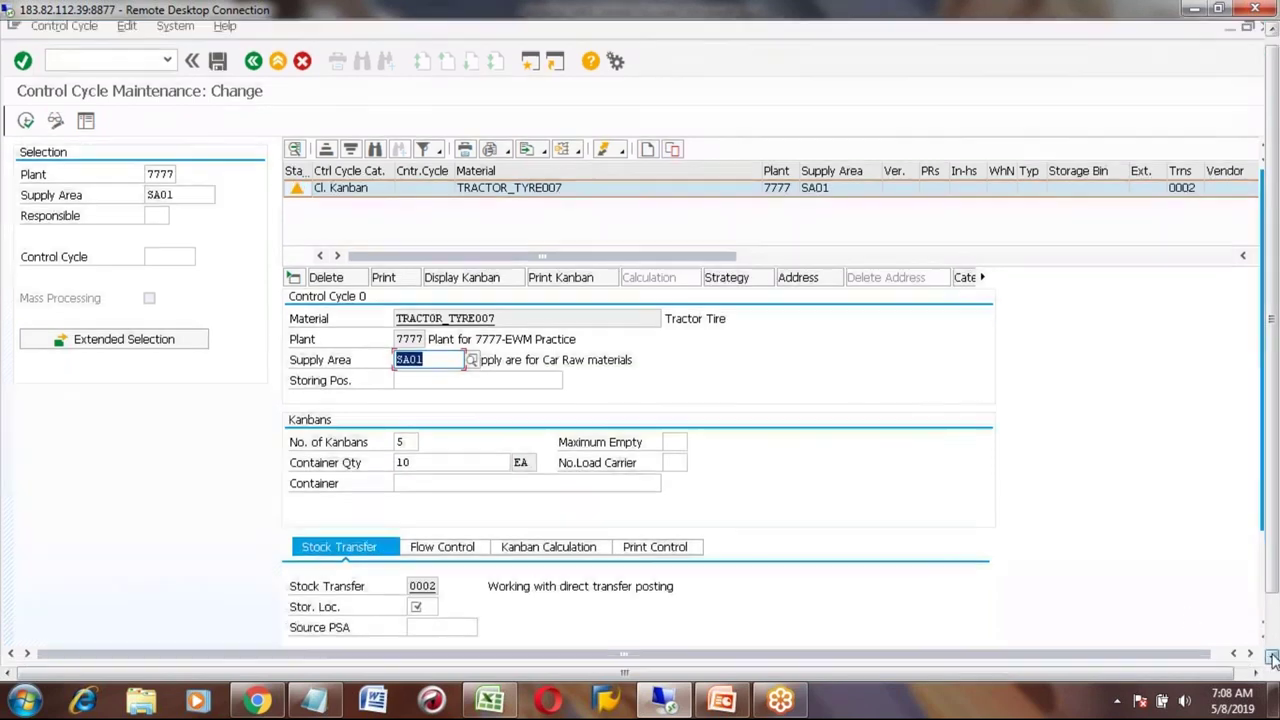
{"action": "left_click", "coordinate": [420, 607]}
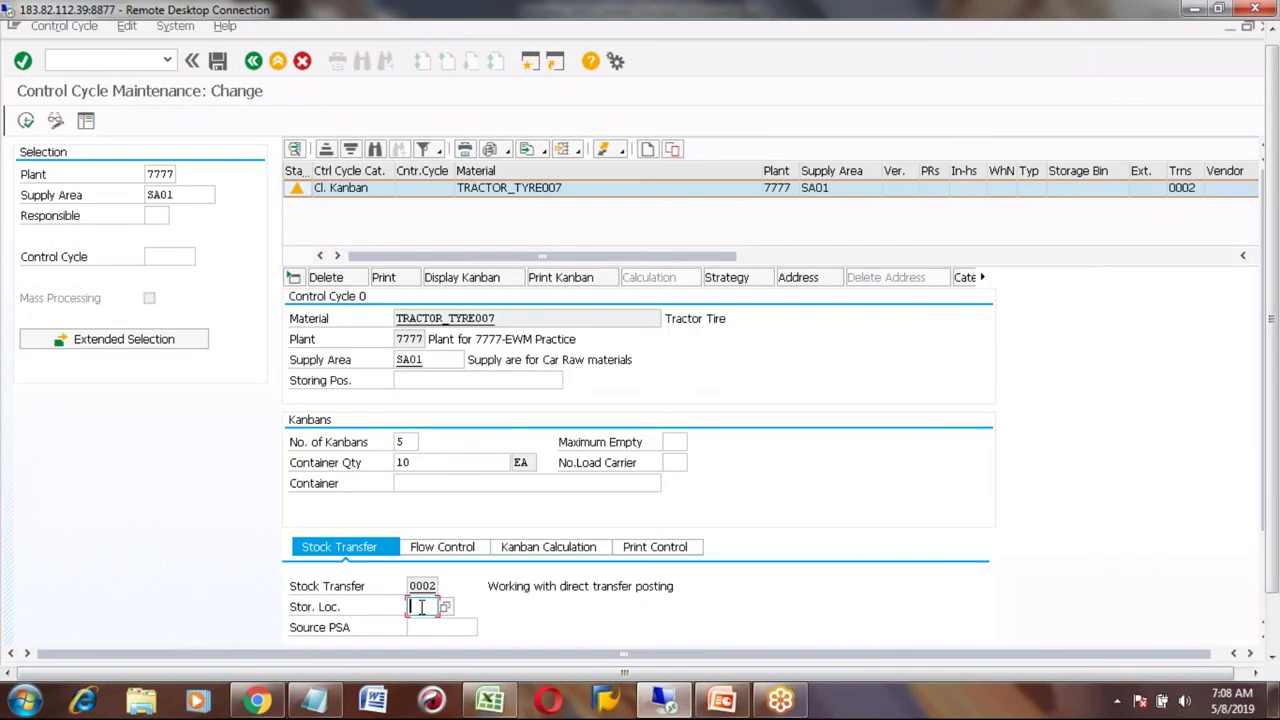
{"action": "key", "text": "Down"}
{"action": "key", "text": "Return"}
{"action": "key", "text": "Return"}
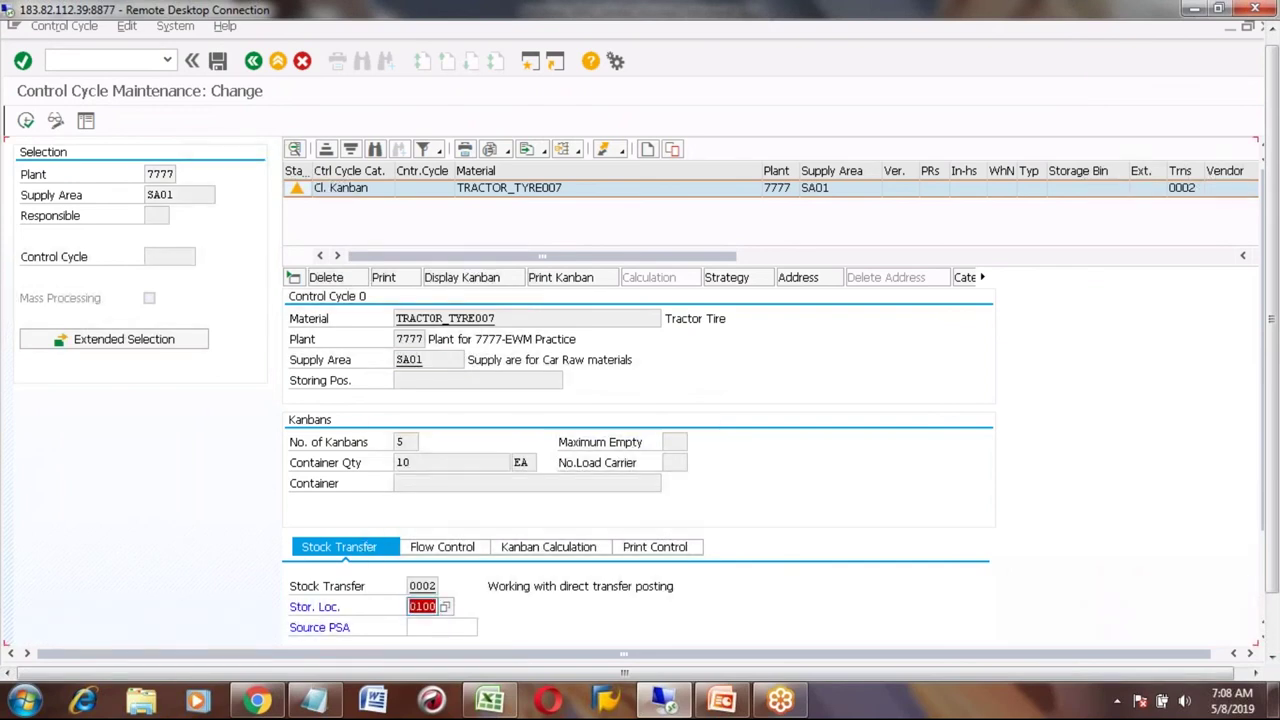
{"action": "left_click", "coordinate": [1265, 617]}
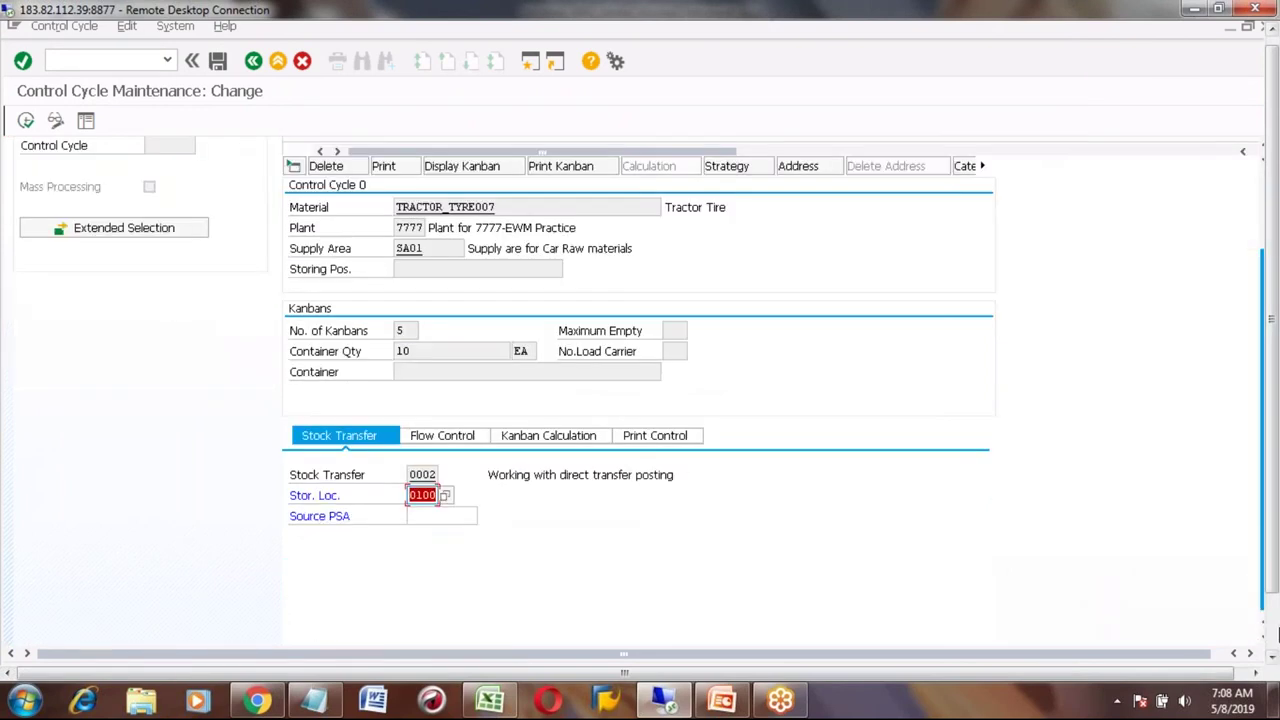
{"action": "left_click", "coordinate": [1270, 655]}
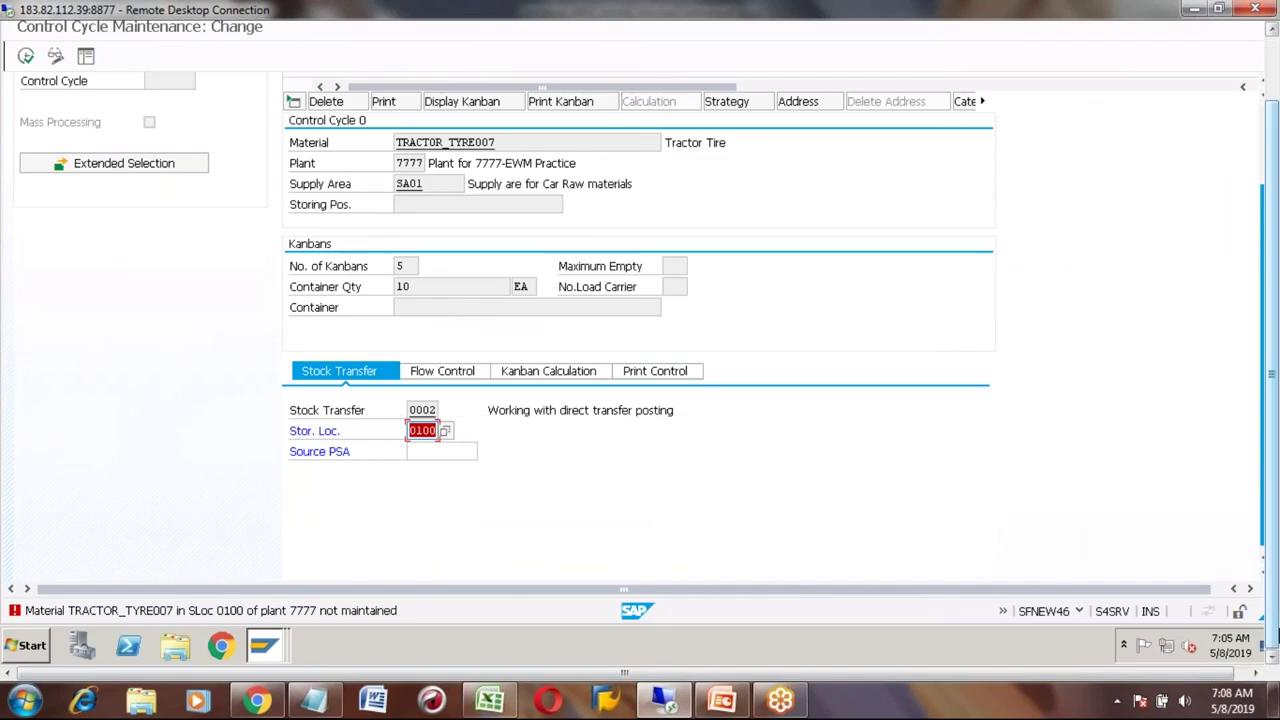
{"action": "left_click", "coordinate": [1275, 80]}
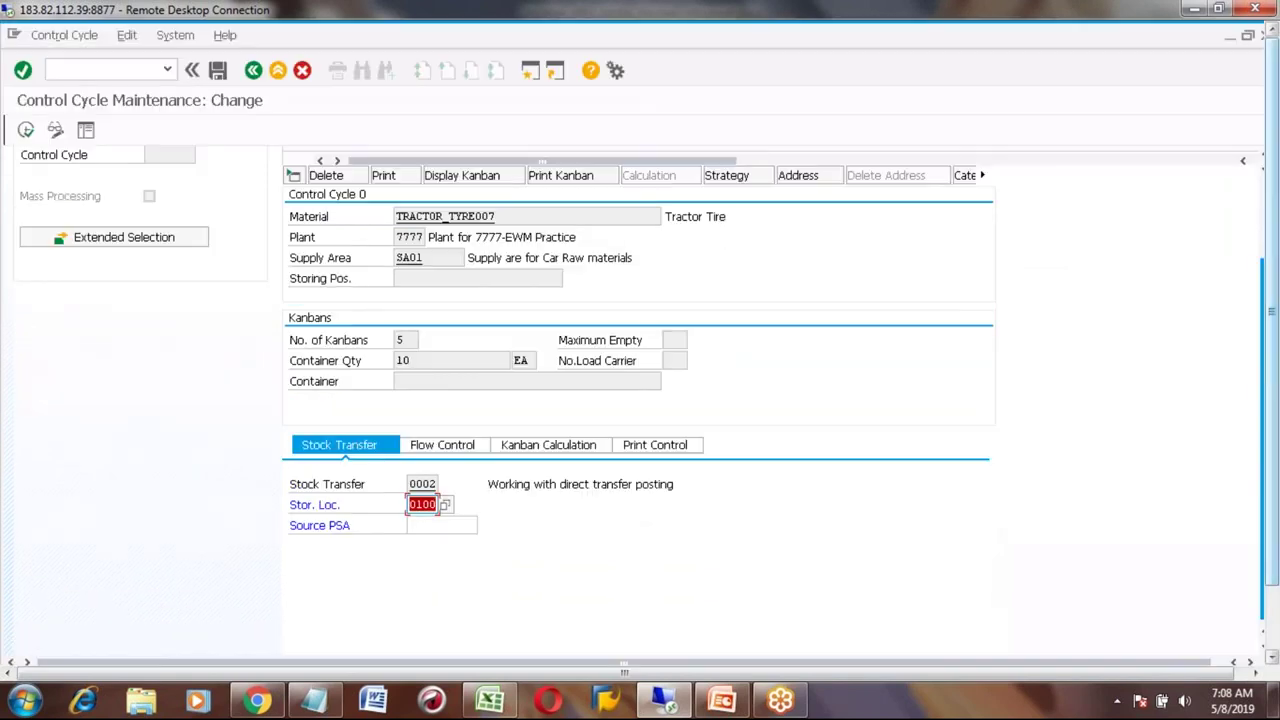
- Discard the unsaved TRACTOR_TYRE007 control cycle and leave control cycle maintenance
{"action": "left_click", "coordinate": [256, 70]}
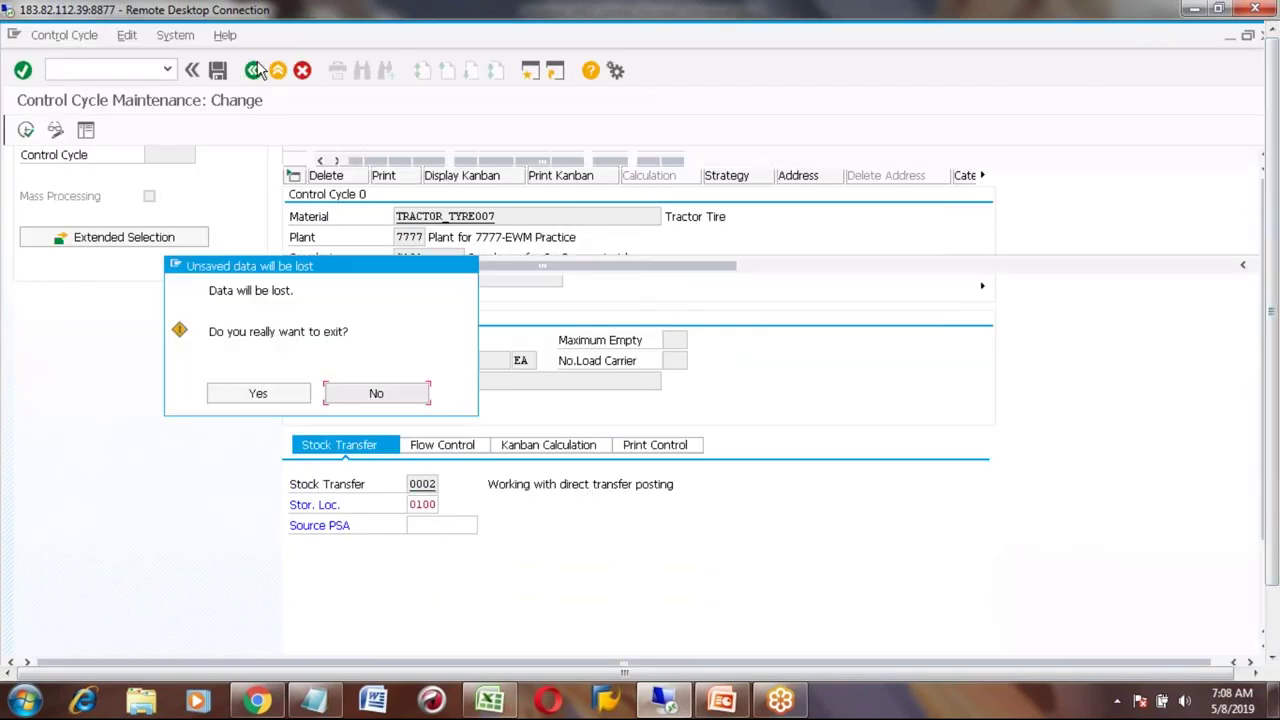
{"action": "left_click", "coordinate": [262, 395]}
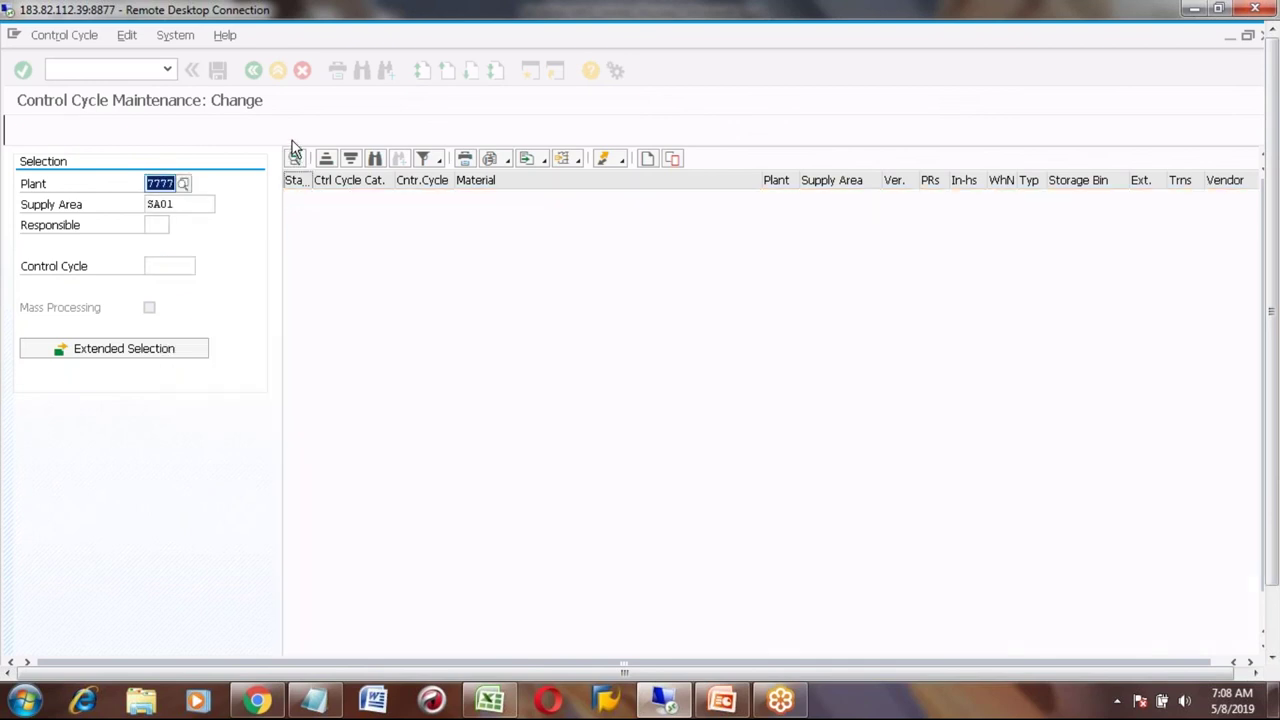
{"action": "left_click", "coordinate": [255, 74]}
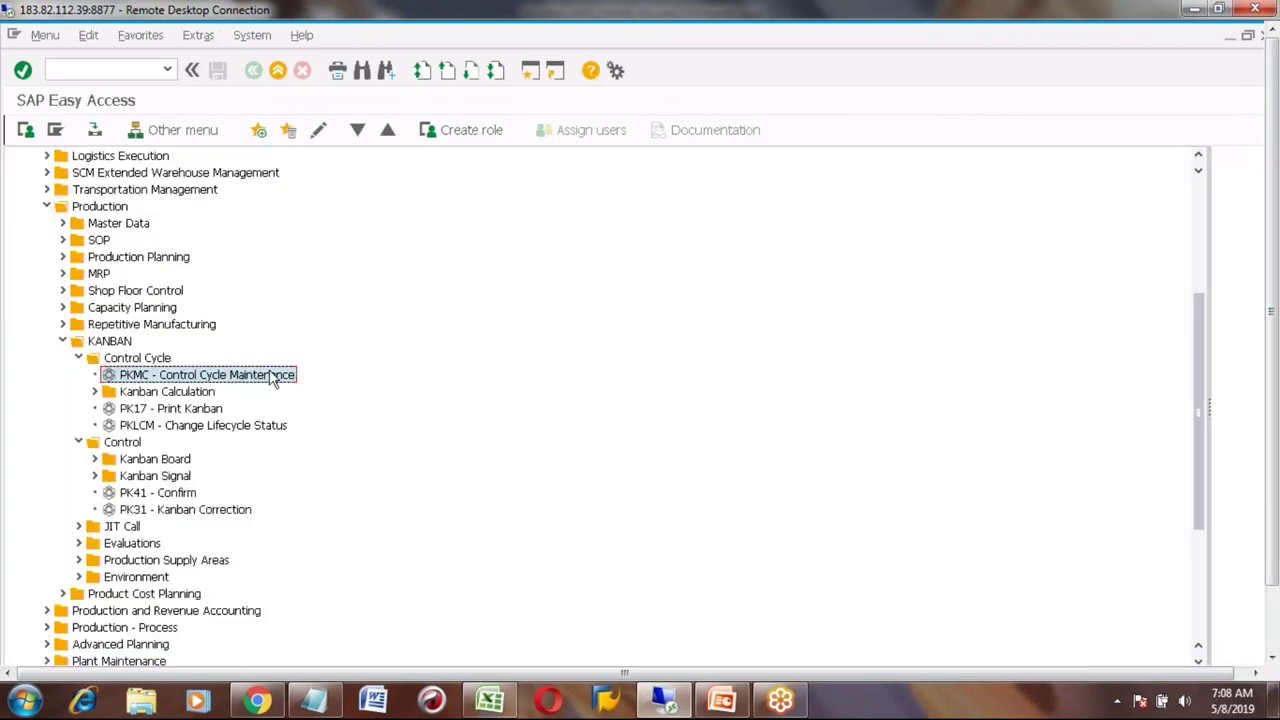
- Reopen control cycle maintenance (PKMC) and create a Classic KANBAN control cycle for TRACTOR_TYRE007 in plant 7777, supply area SA01
{"action": "double_click", "coordinate": [160, 376]}
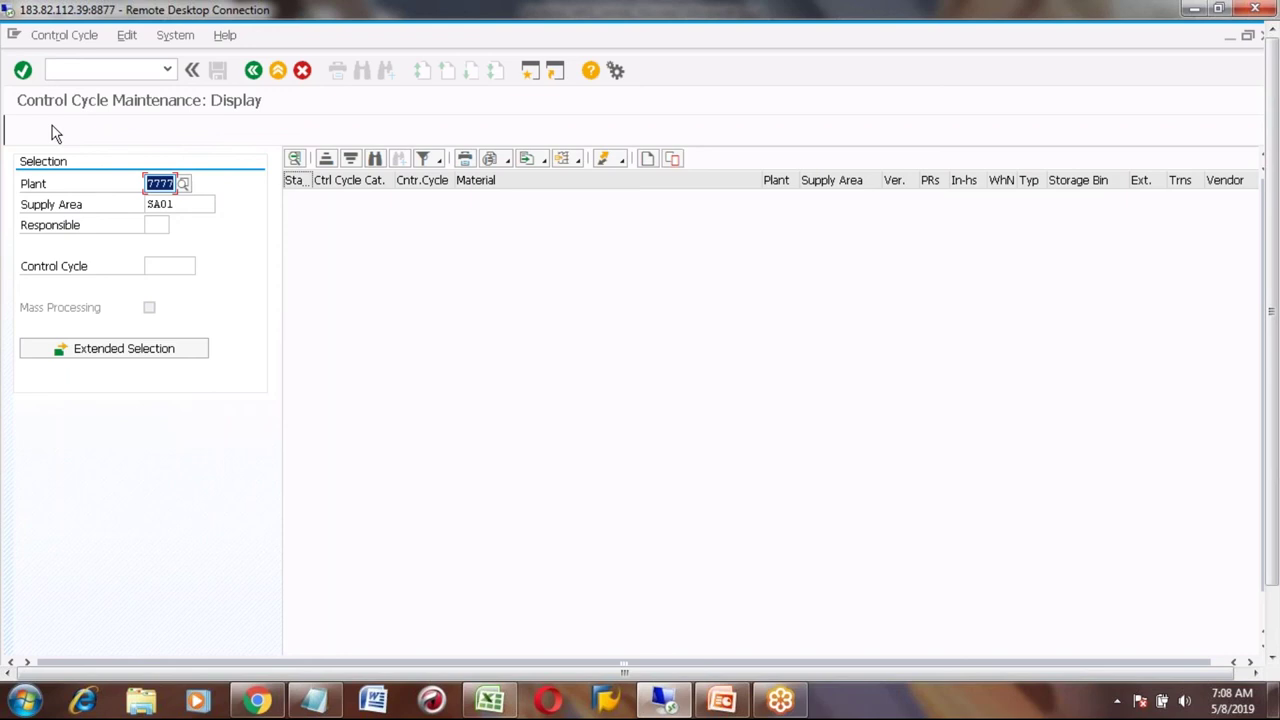
{"action": "left_click", "coordinate": [648, 160]}
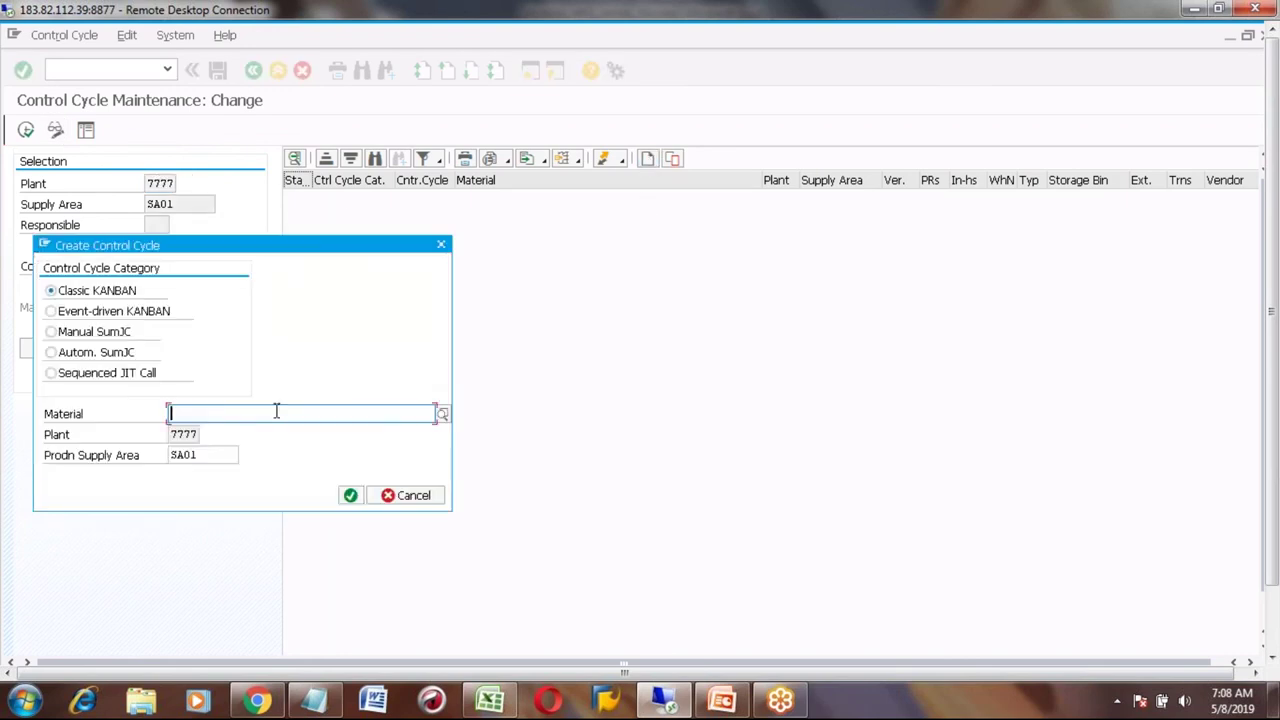
{"action": "type", "text": "track"}
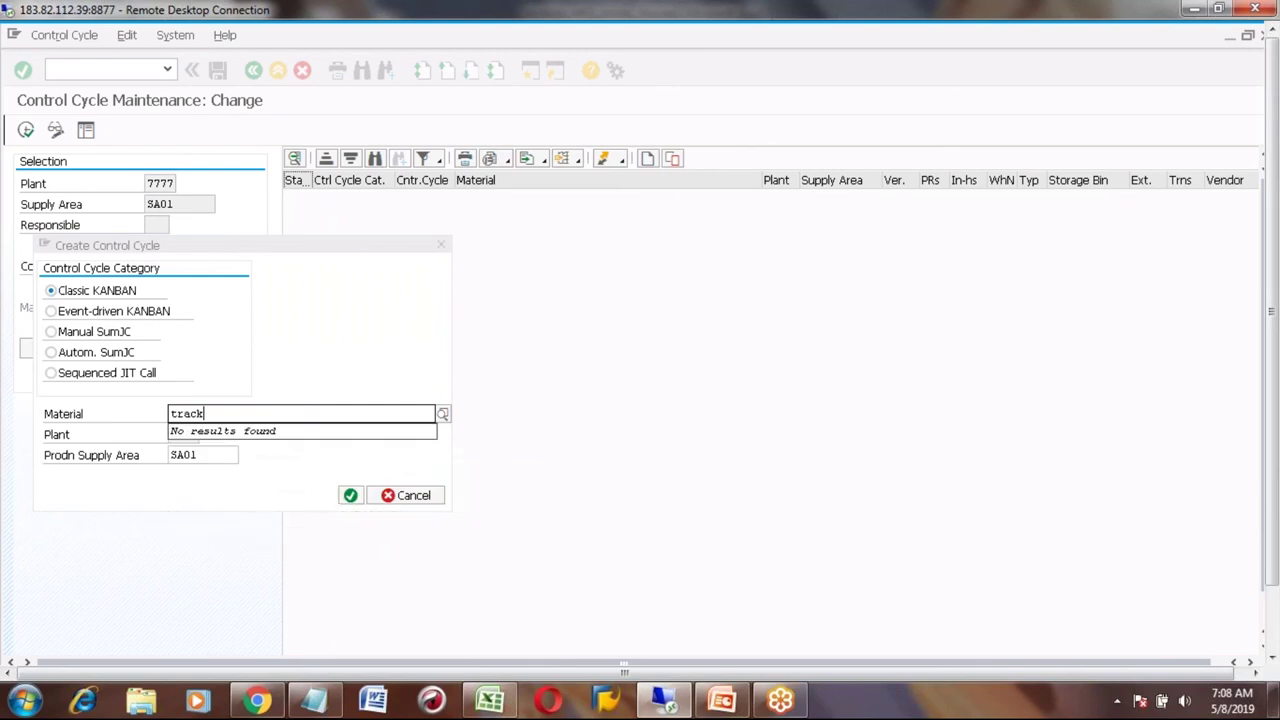
{"action": "key", "text": "BackSpace"}
{"action": "key", "text": "Down"}
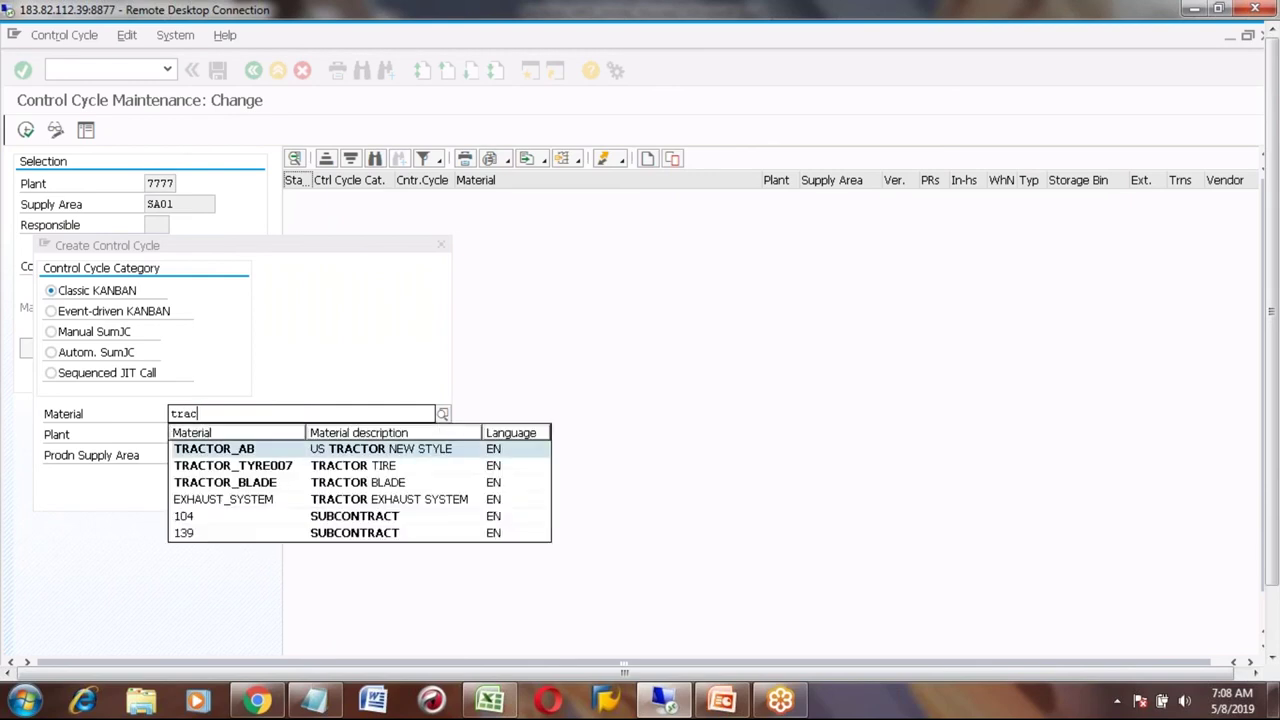
{"action": "key", "text": "Down"}
{"action": "key", "text": "Return"}
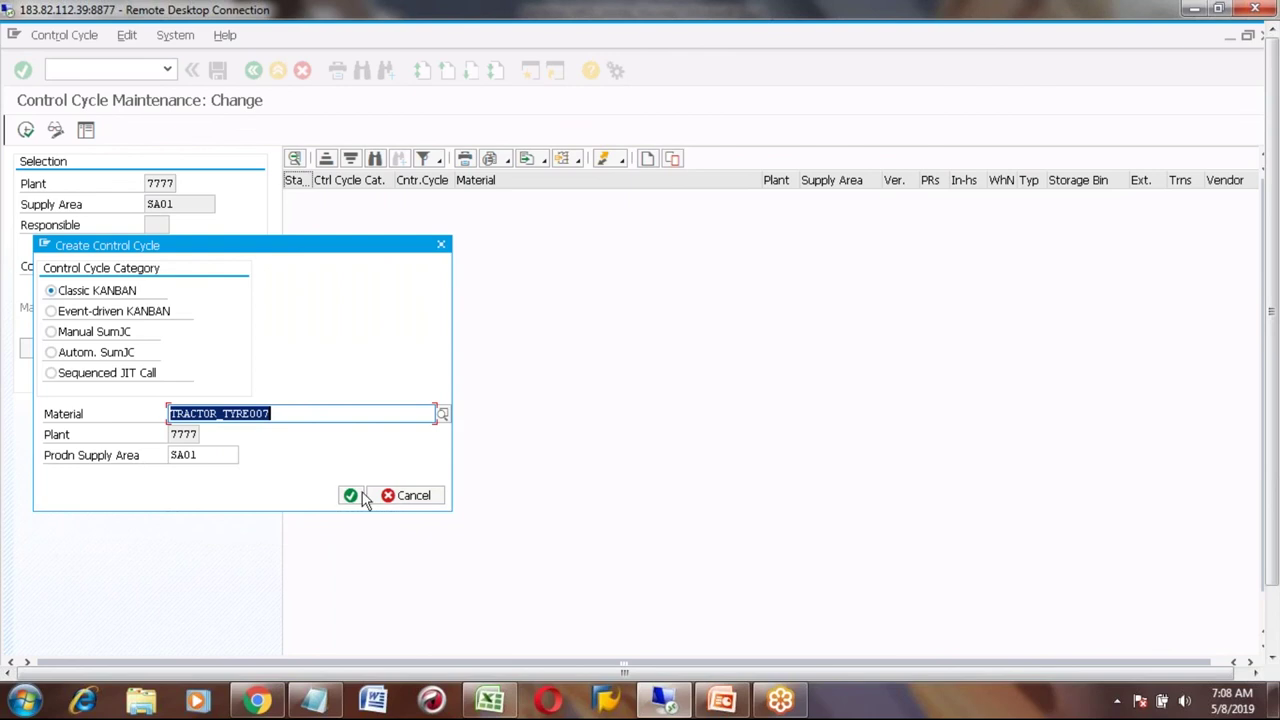
{"action": "left_click", "coordinate": [352, 497]}
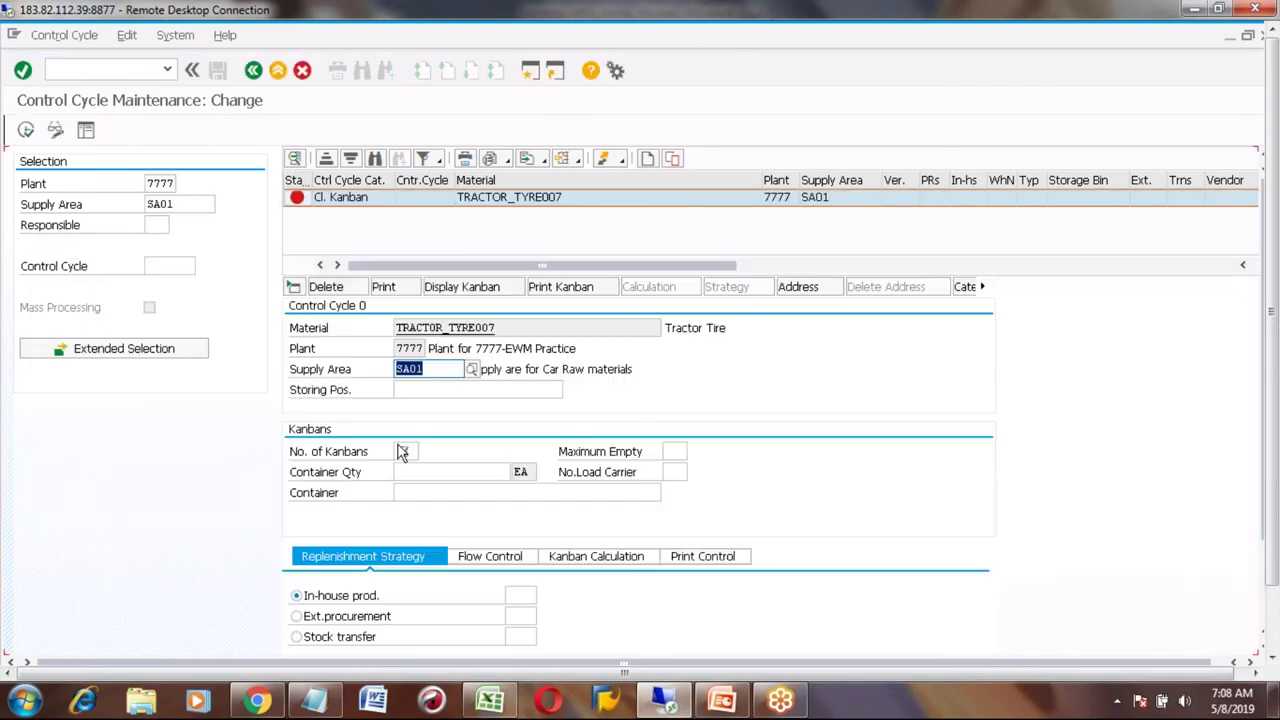
- Set the number of kanbans to 5 and the container quantity to 10 EA
{"action": "left_click", "coordinate": [404, 451]}
{"action": "type", "text": "5"}
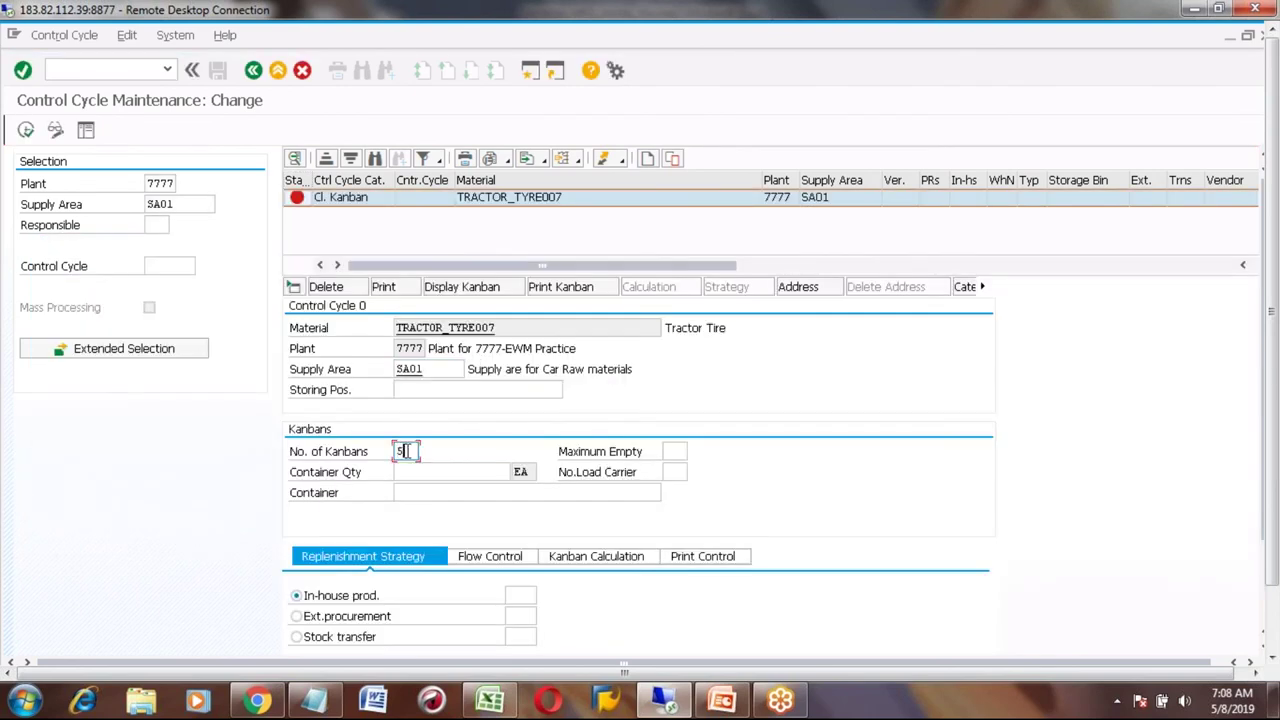
{"action": "left_click", "coordinate": [434, 466]}
{"action": "type", "text": "10"}
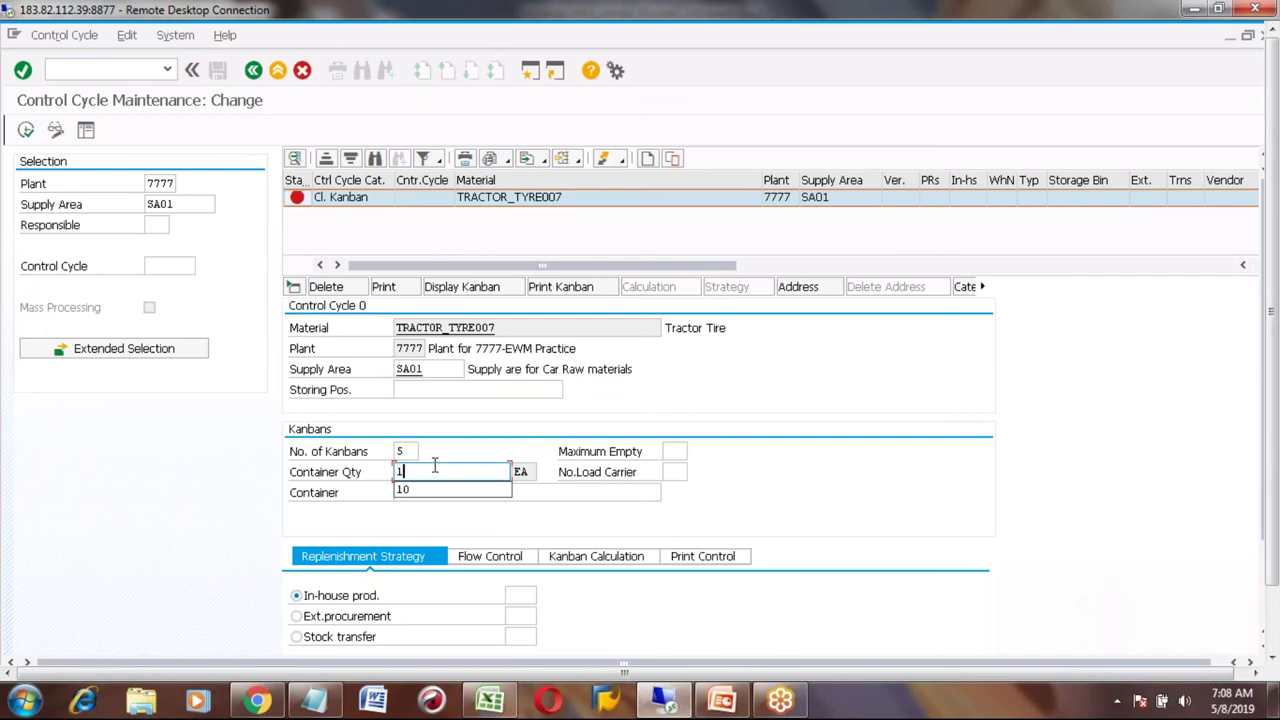
- Select stock transfer as the replenishment strategy, enter strategy 0002 and confirm it
{"action": "left_click", "coordinate": [297, 637]}
{"action": "left_click", "coordinate": [517, 636]}
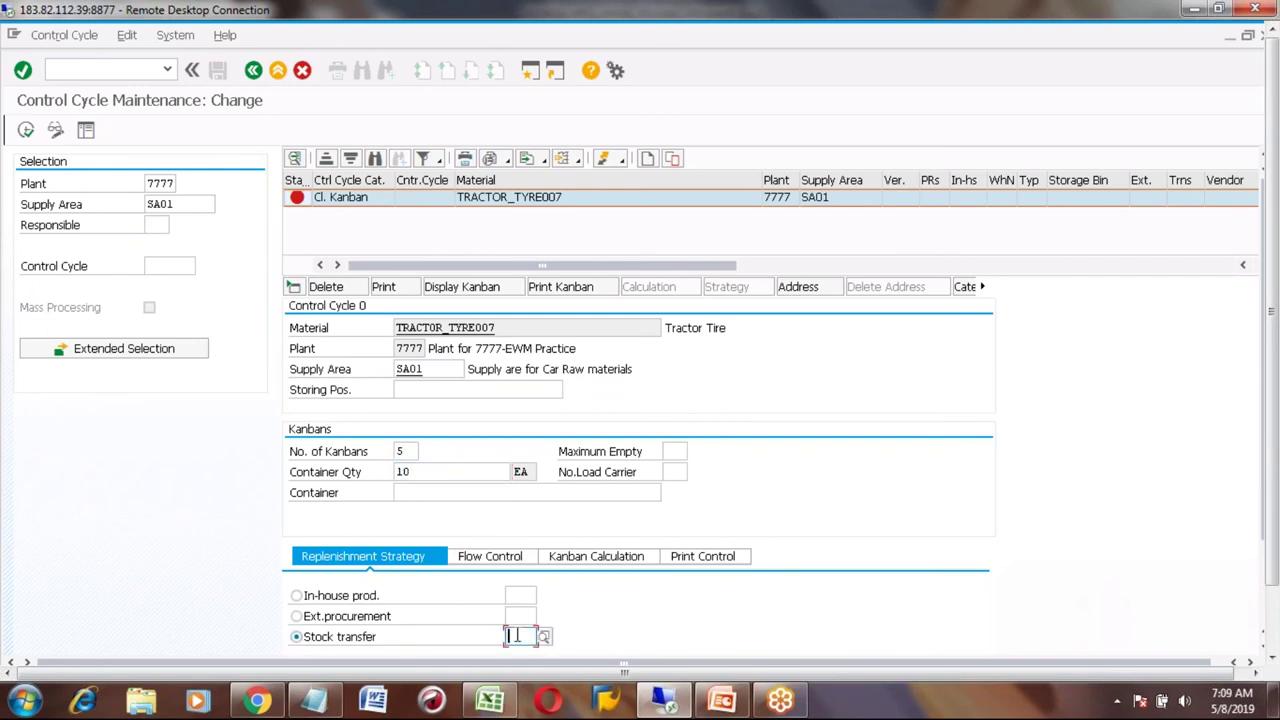
{"action": "type", "text": "0002"}
{"action": "key", "text": "Return"}
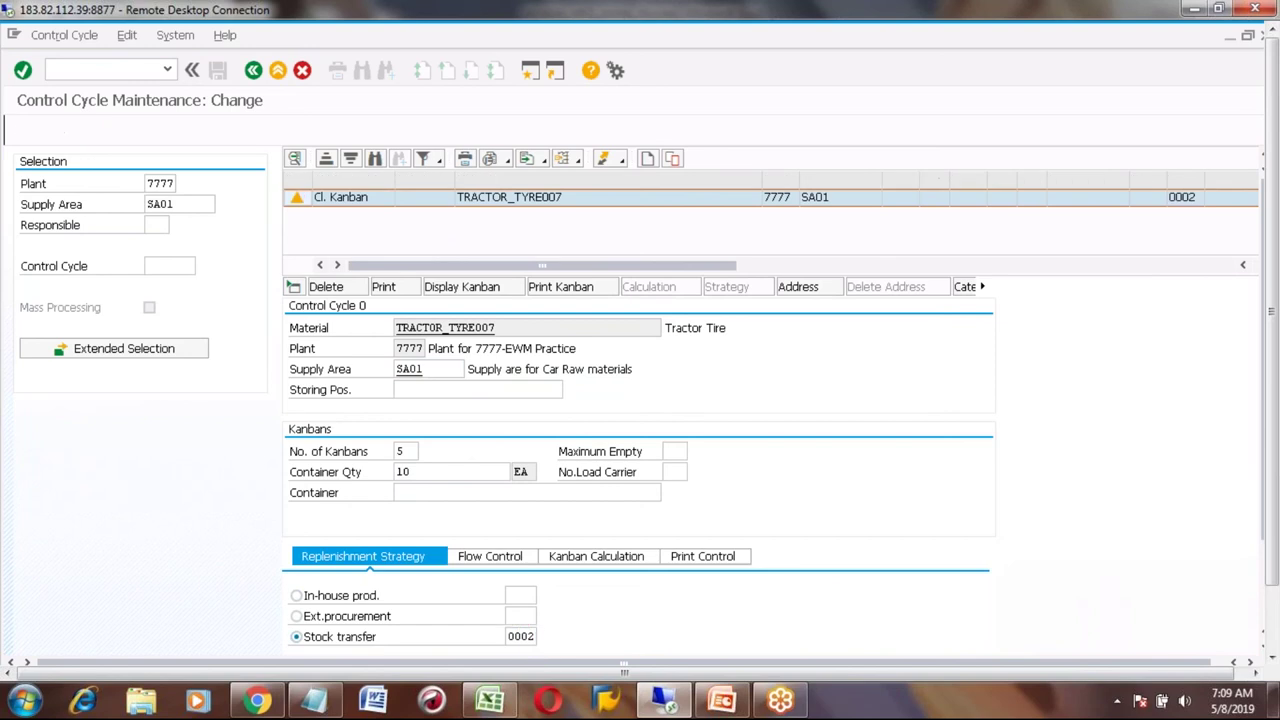
- Enter 0100 as the storage location for the stock transfer and save the control cycle
{"action": "left_click", "coordinate": [427, 616]}
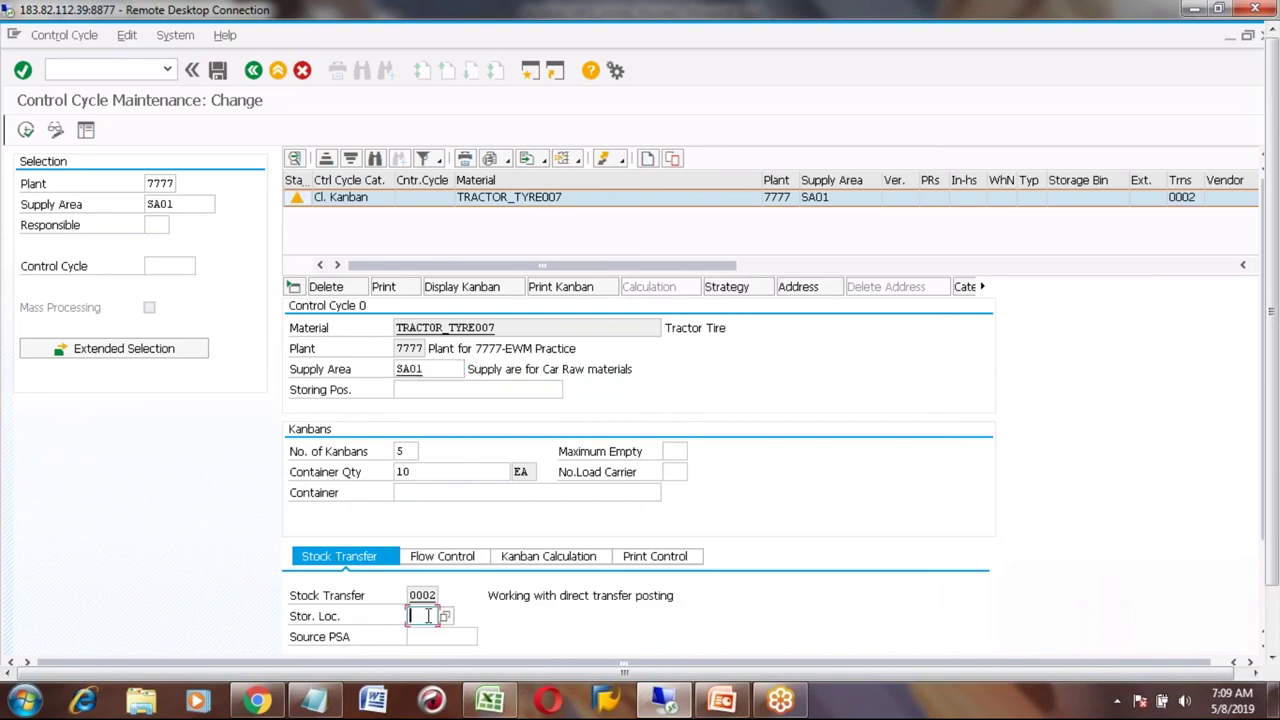
{"action": "left_click", "coordinate": [427, 616]}
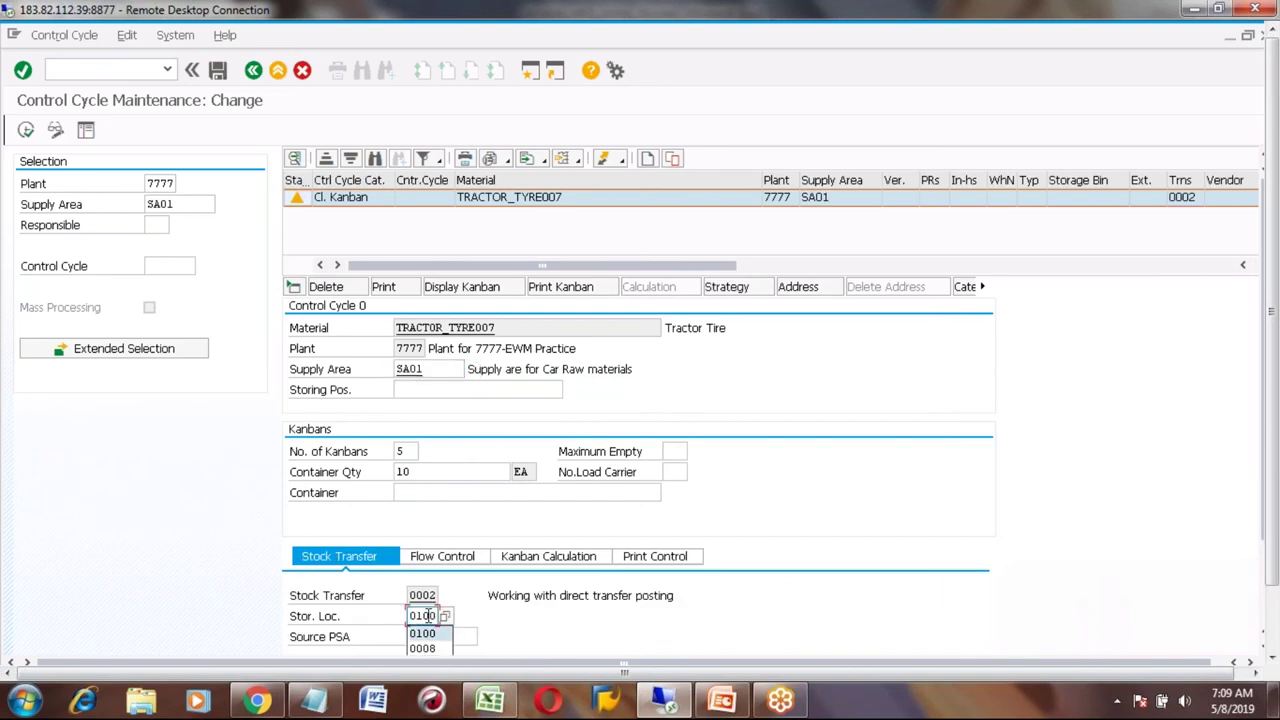
{"action": "left_click", "coordinate": [422, 633]}
{"action": "key", "text": "Return"}
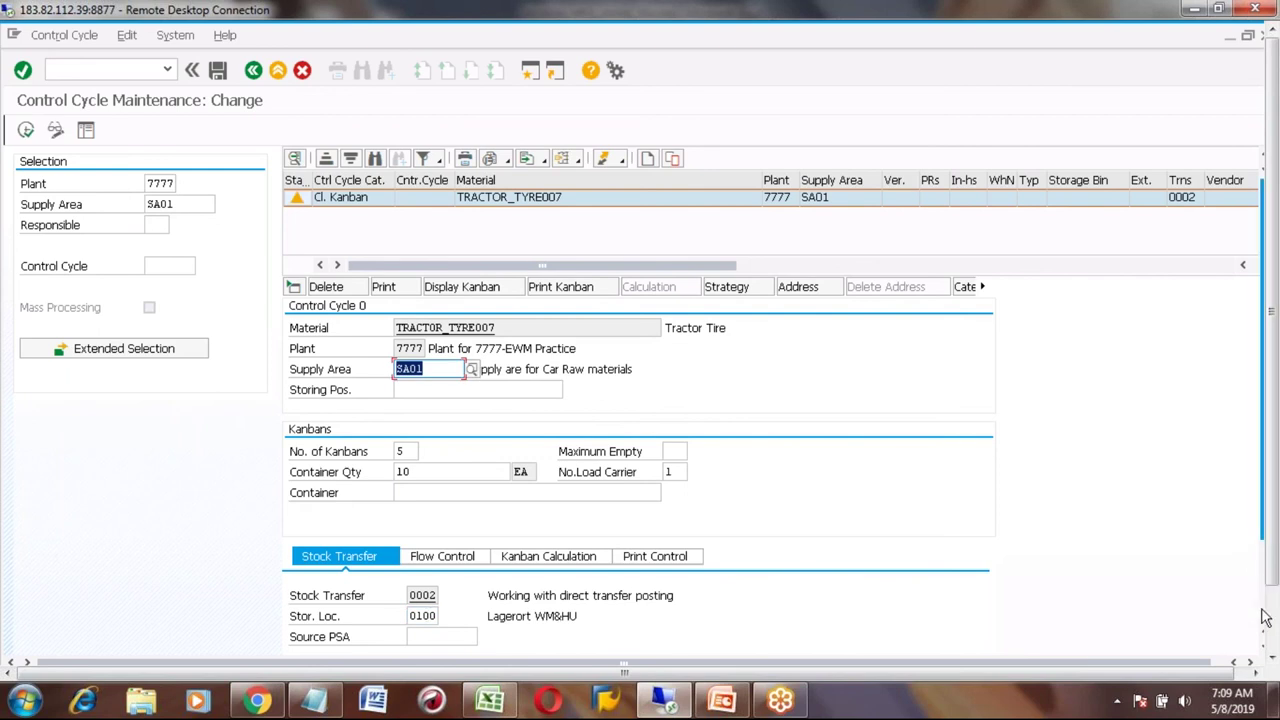
{"action": "left_click", "coordinate": [220, 72]}
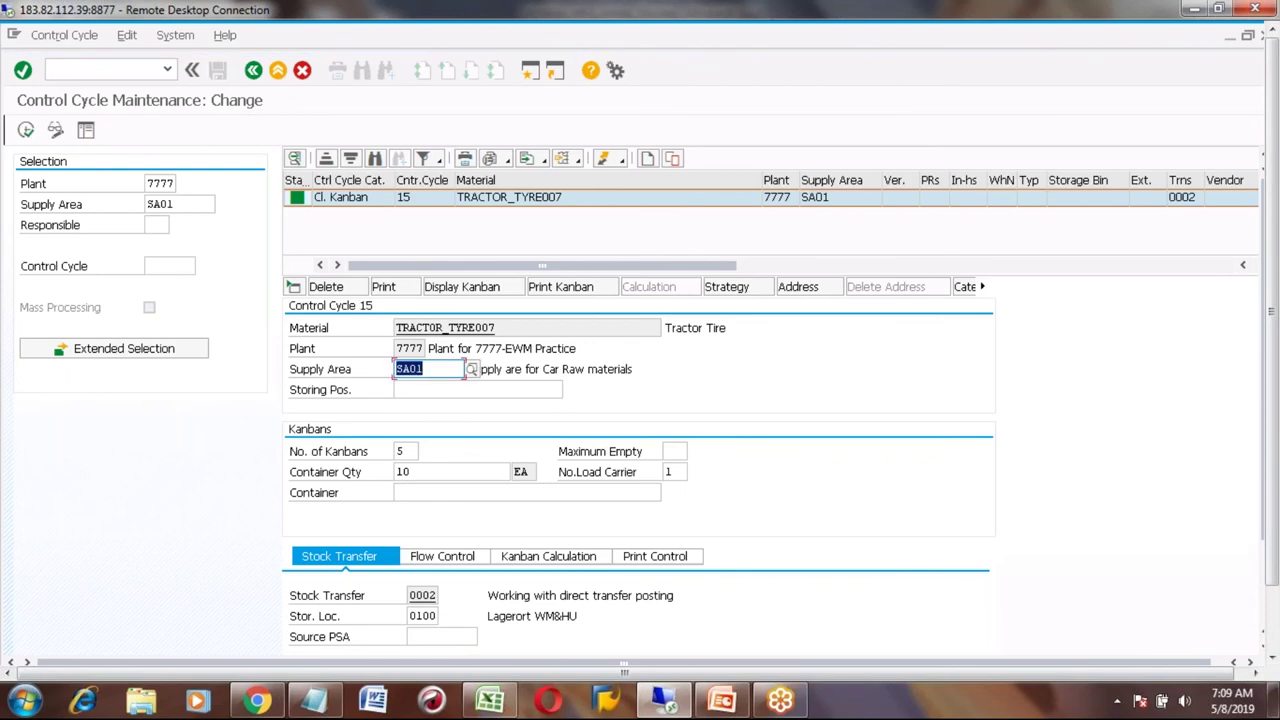
- Review the save message, the control cycle number and the number of kanbans, and return to the SAP Easy Access menu
{"action": "left_click", "coordinate": [1275, 640]}
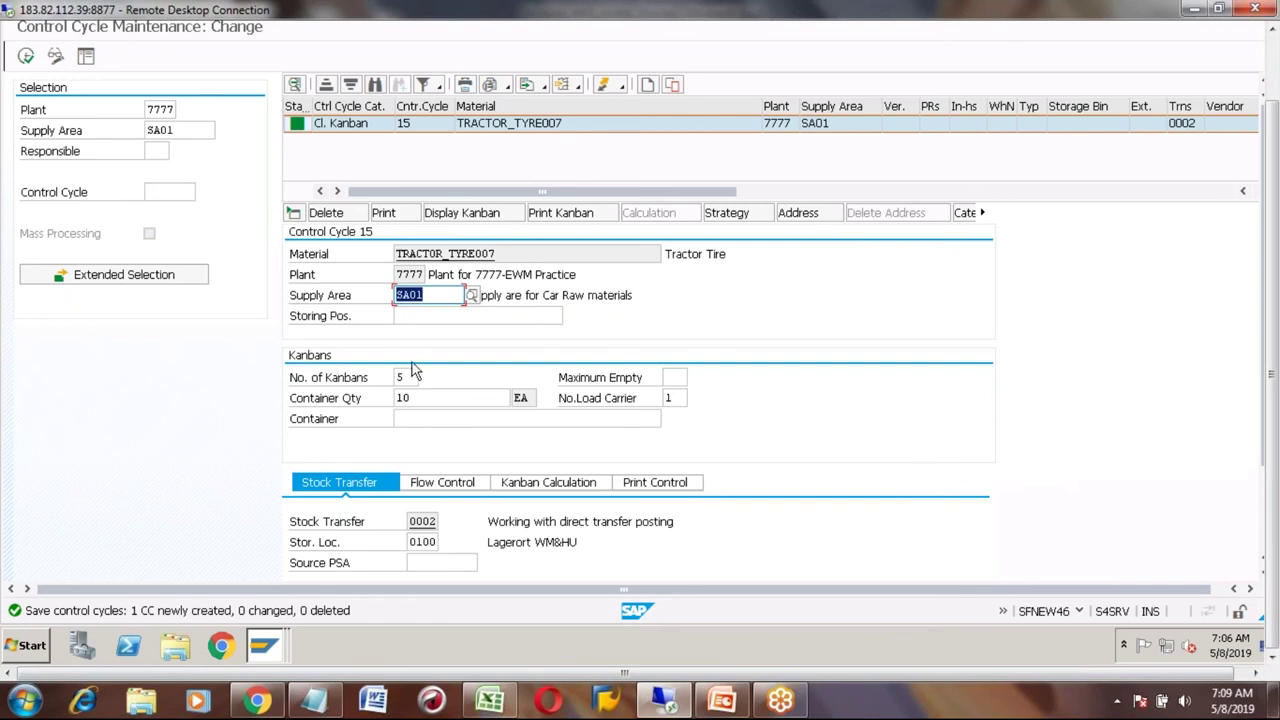
{"action": "left_click", "coordinate": [1275, 66]}
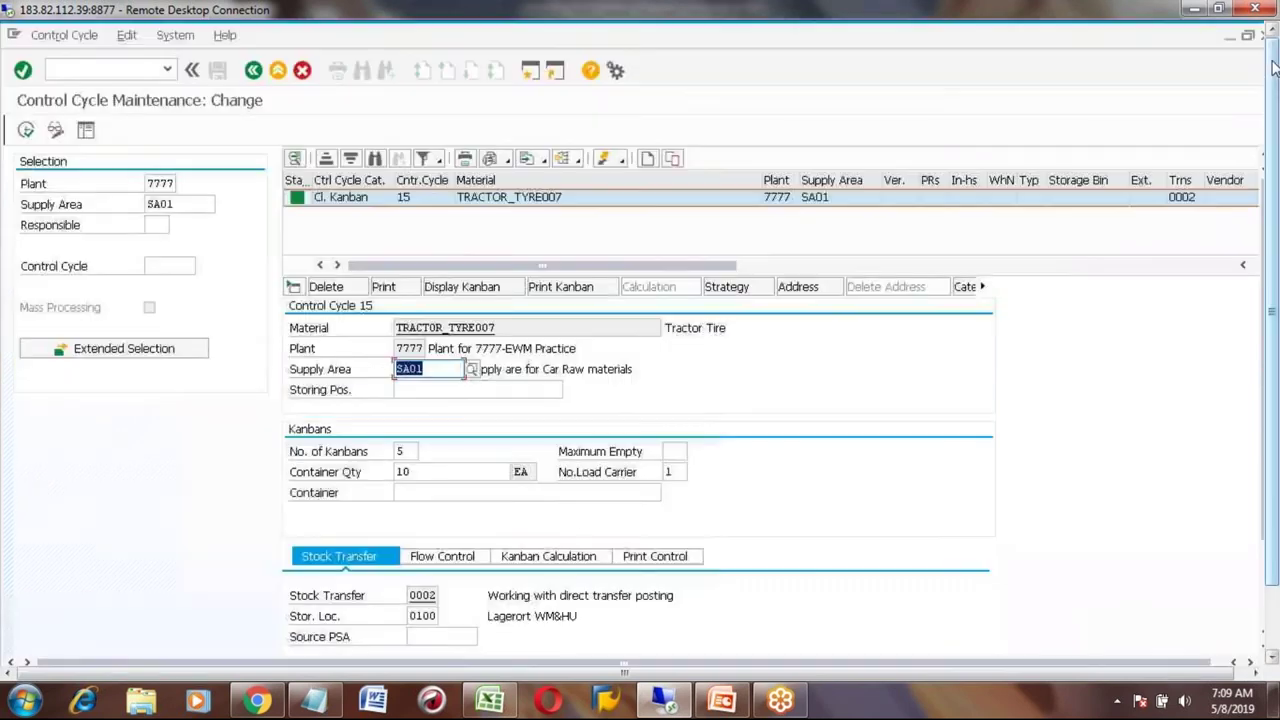
{"action": "left_click", "coordinate": [410, 197]}
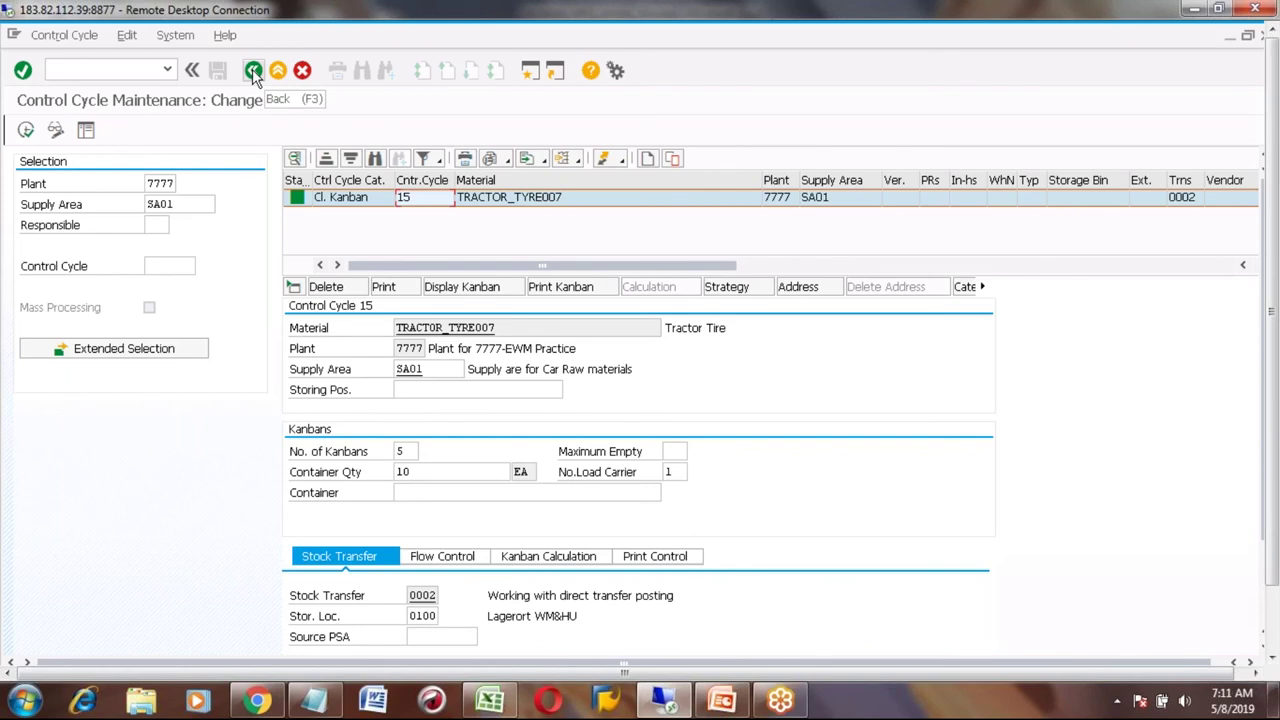
{"action": "left_click", "coordinate": [408, 452]}
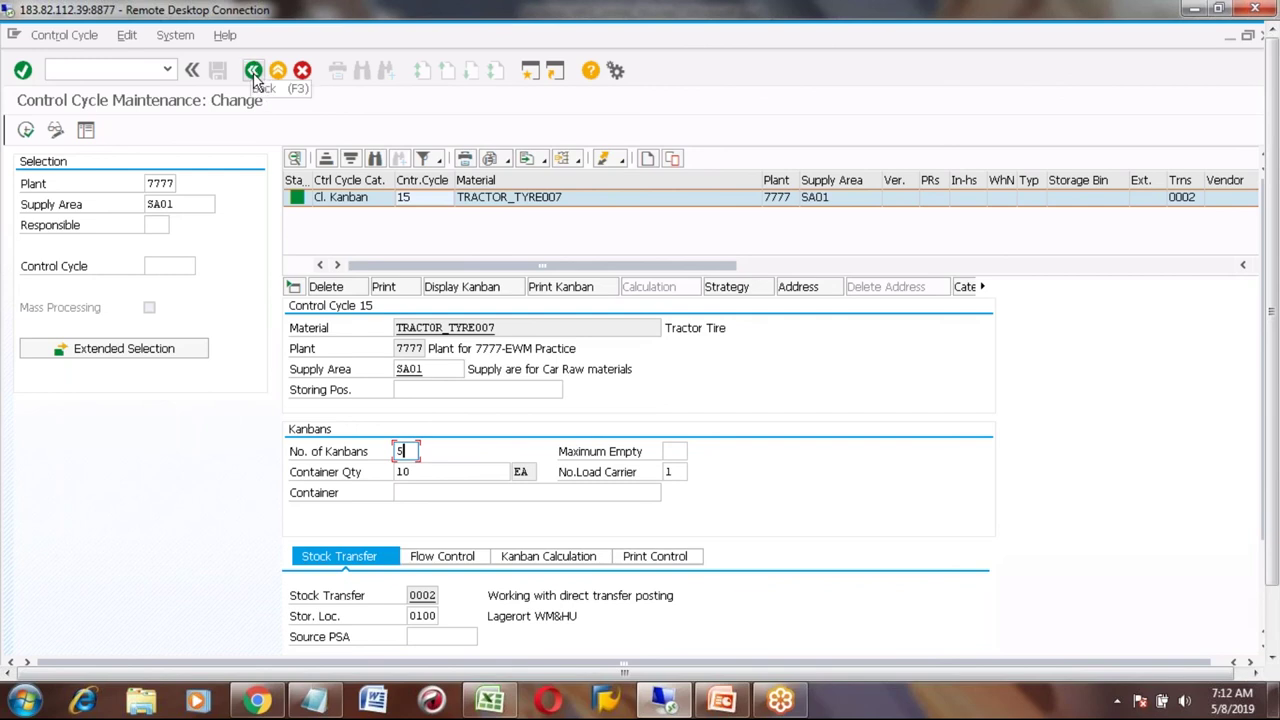
{"action": "left_click", "coordinate": [254, 72]}
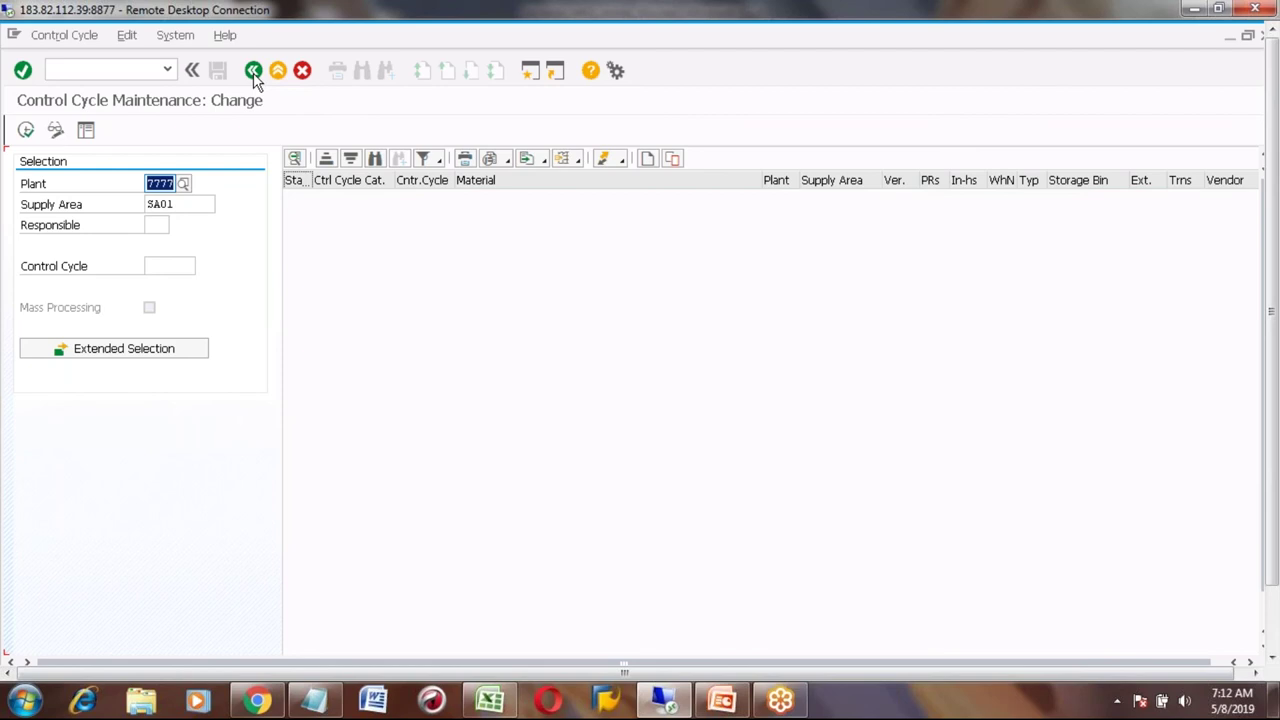
{"action": "left_click", "coordinate": [254, 72]}
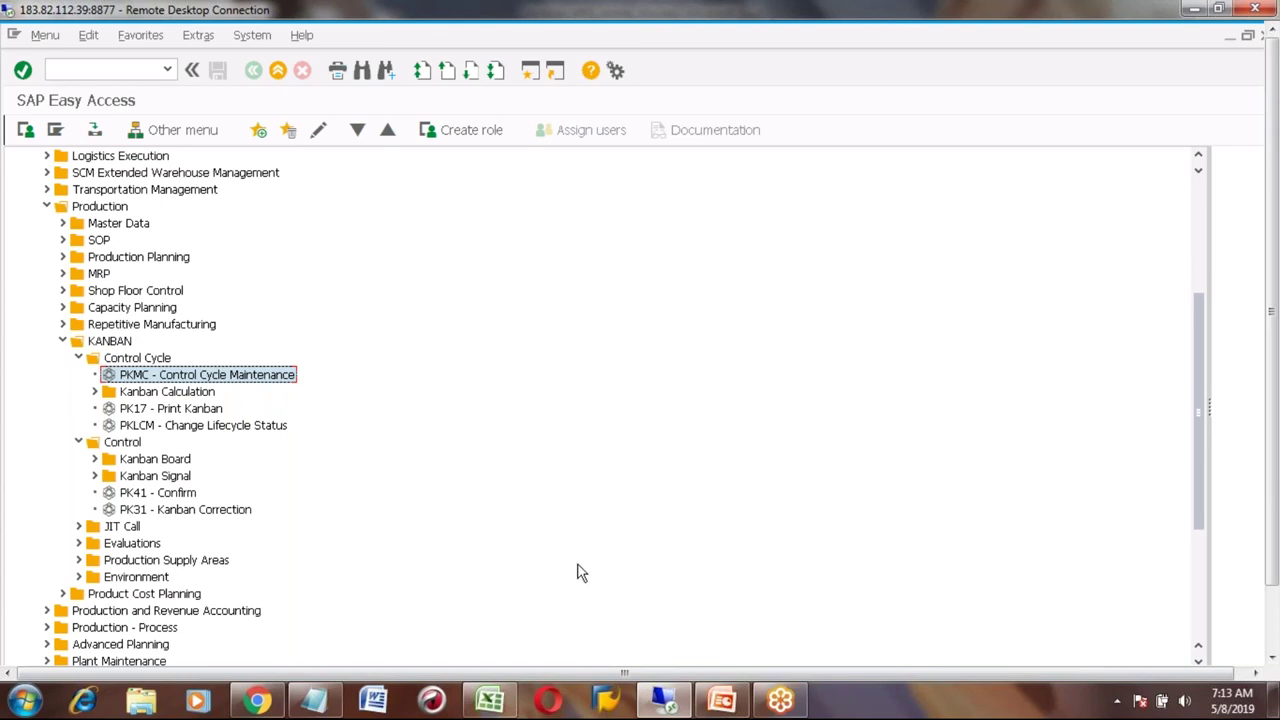
- Switch to PowerPoint to check the Kanban Board transaction codes on the Masters in KANBAN slide, and return to SAP
{"action": "left_click", "coordinate": [724, 703]}
{"action": "left_click", "coordinate": [115, 340]}
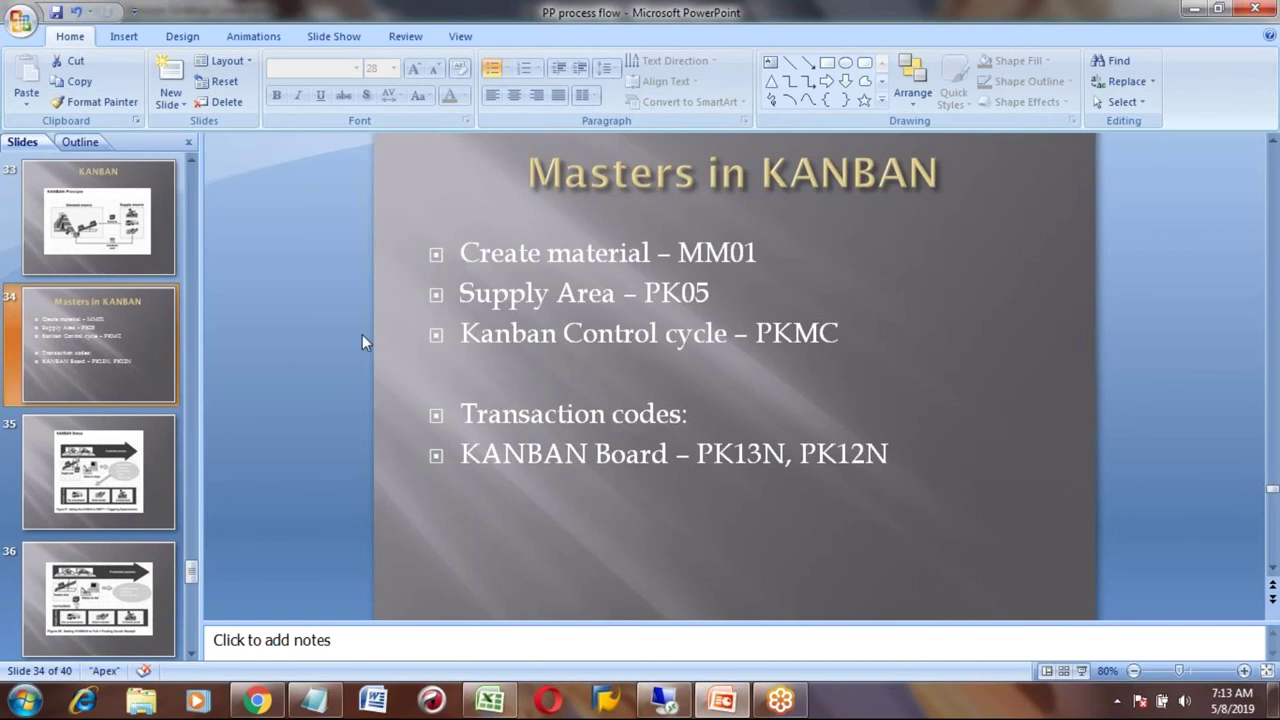
{"action": "key", "text": "alt+Tab"}
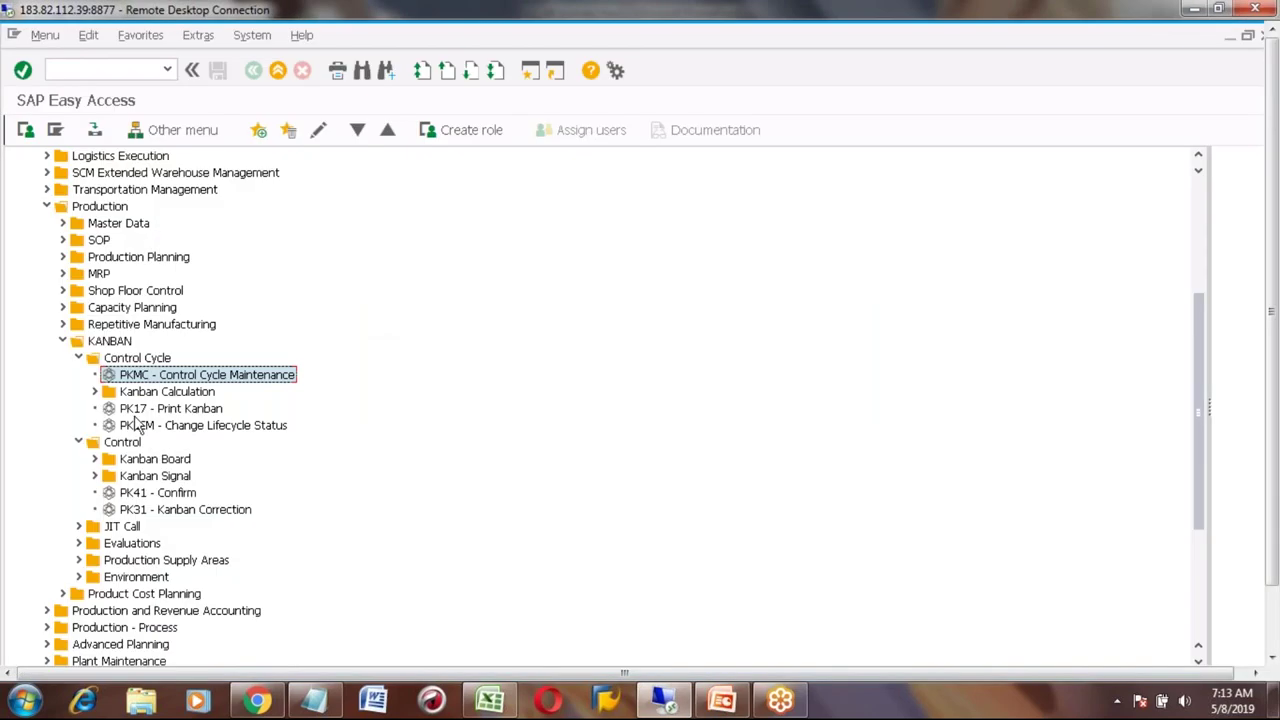
- Expand the Kanban Board folder under KANBAN Control and select PK13N - Demand-Source View
{"action": "left_click", "coordinate": [128, 447]}
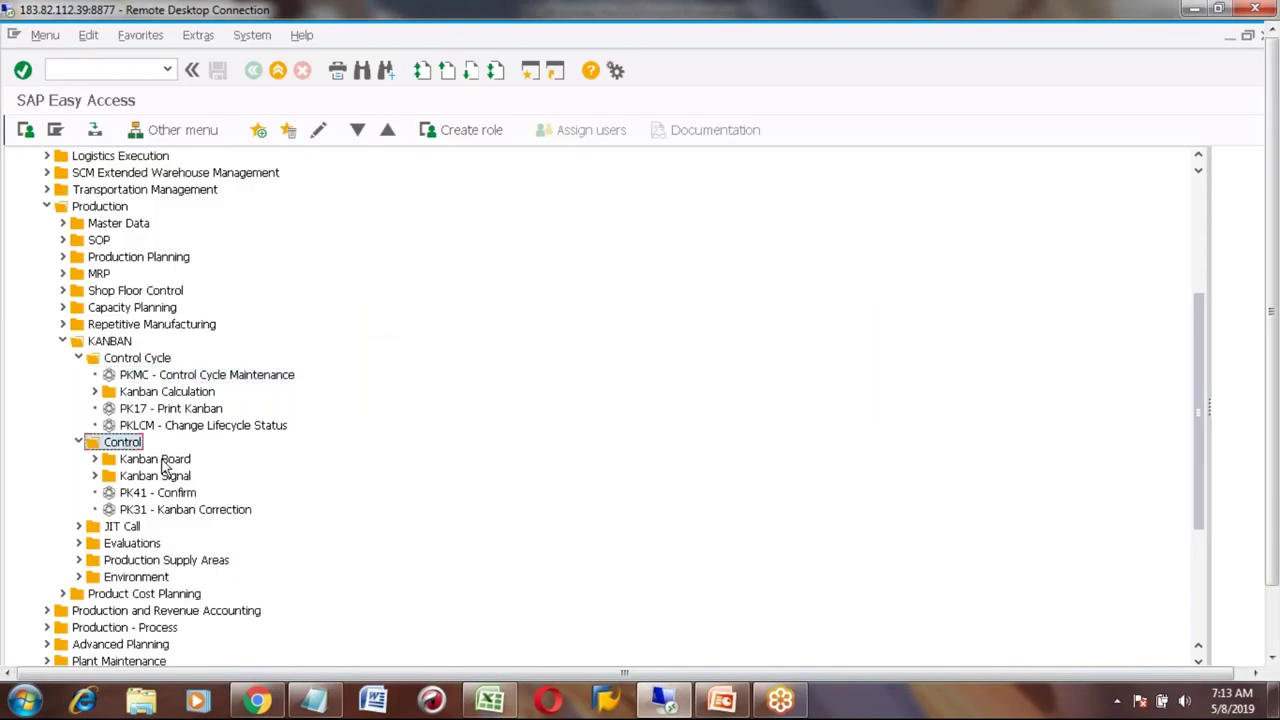
{"action": "left_click", "coordinate": [168, 462]}
{"action": "left_click", "coordinate": [95, 459]}
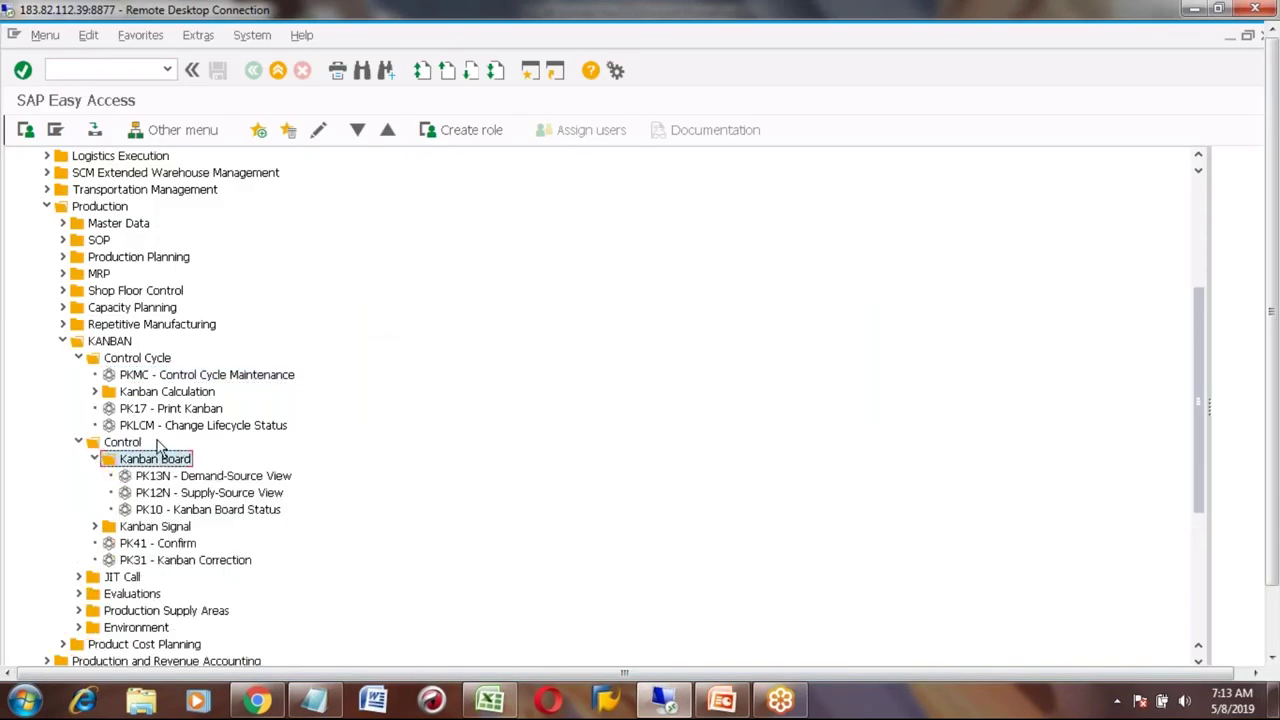
{"action": "left_click", "coordinate": [180, 478]}
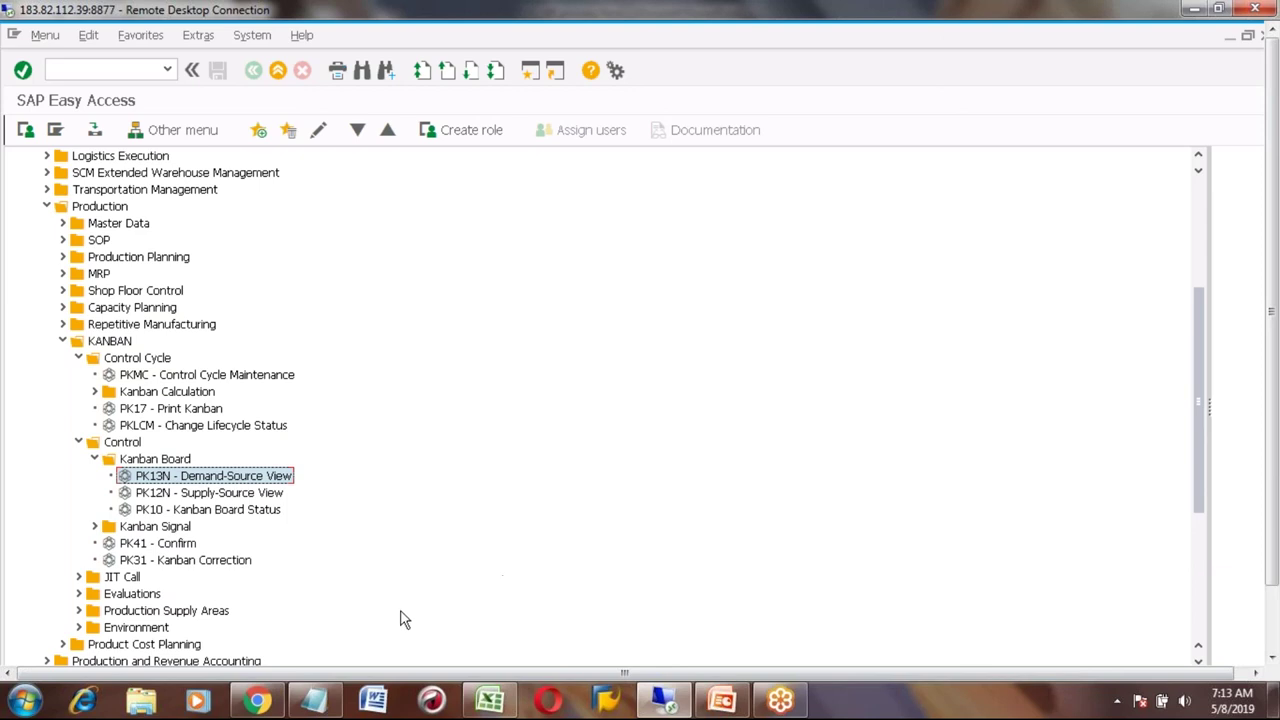
- Switch to PowerPoint to review the demand and supply sources on the KANBAN Principle slide, and return to SAP
{"action": "left_click", "coordinate": [721, 700]}
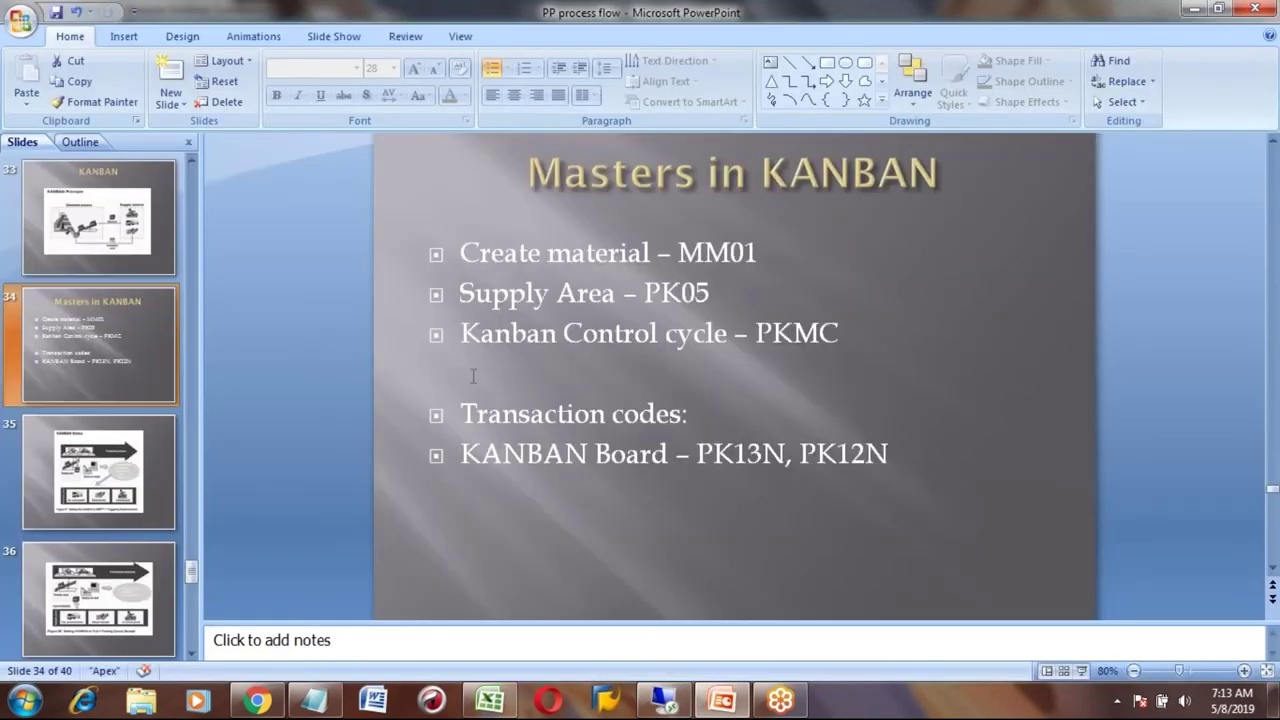
{"action": "left_click", "coordinate": [145, 257]}
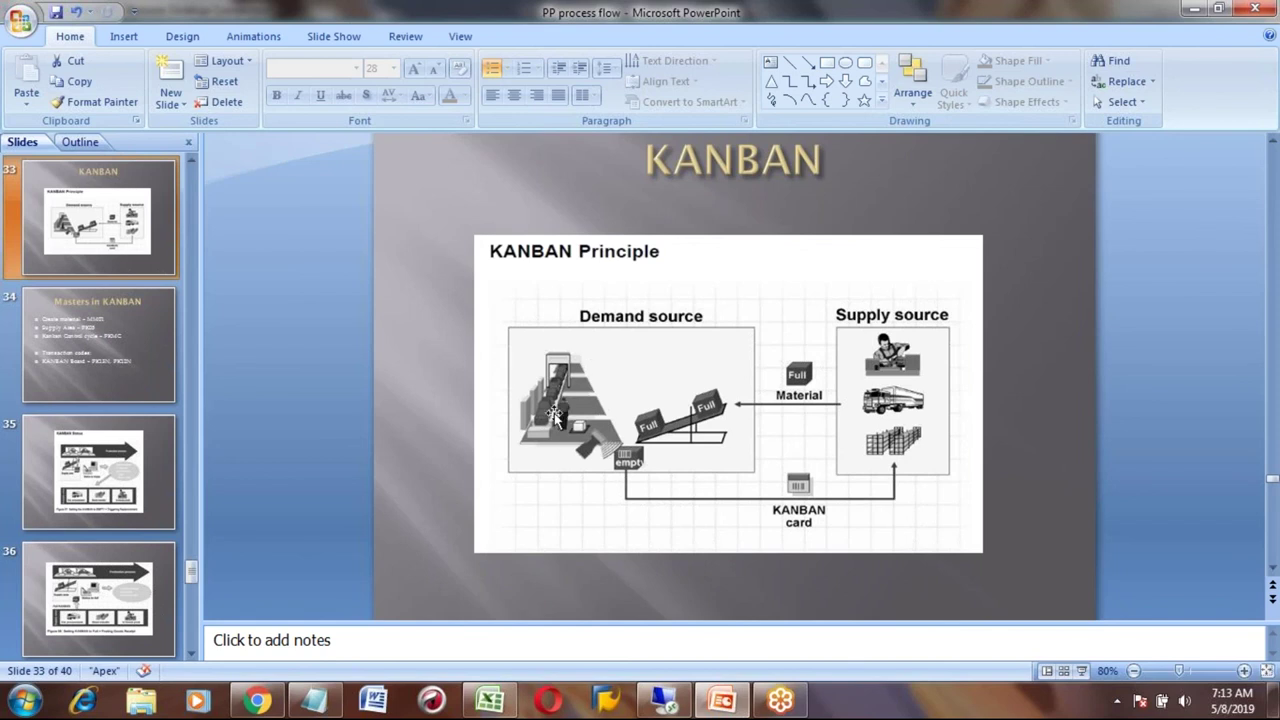
{"action": "key", "text": "alt+Tab"}
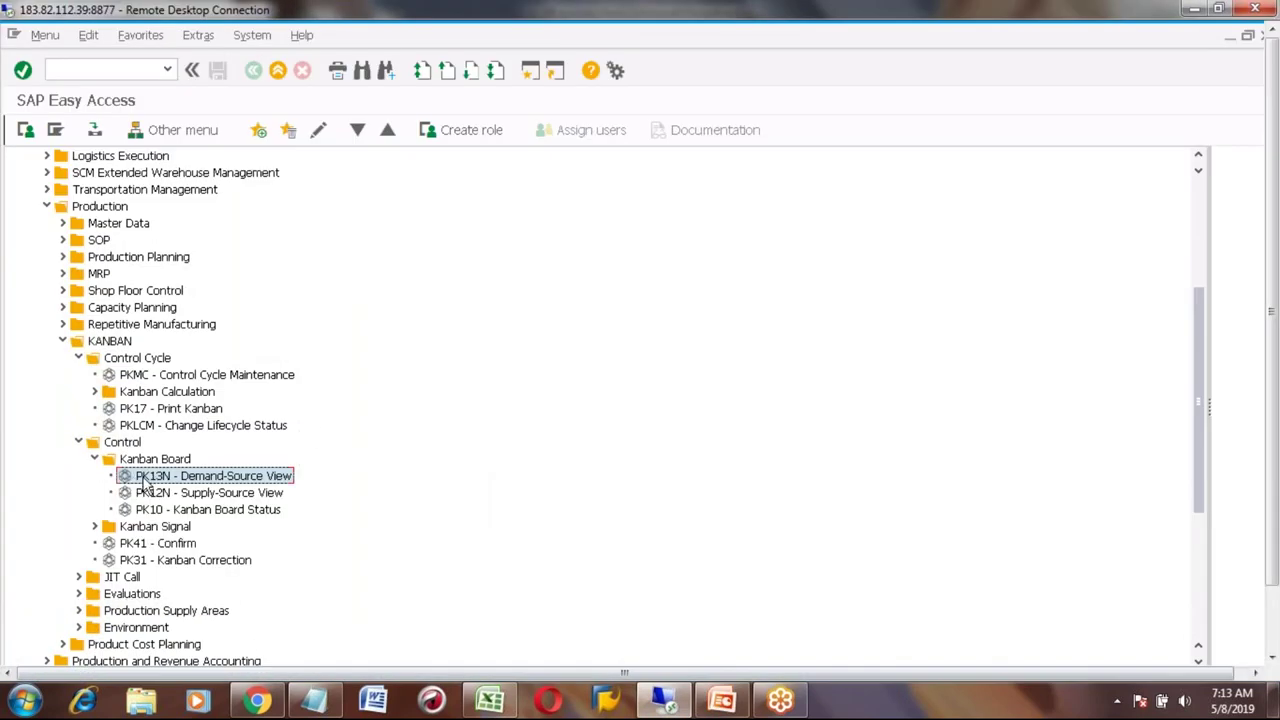
- View the initial screen of the PK13N Demand-Source View transaction and return to the SAP Easy Access menu
{"action": "double_click", "coordinate": [187, 478]}
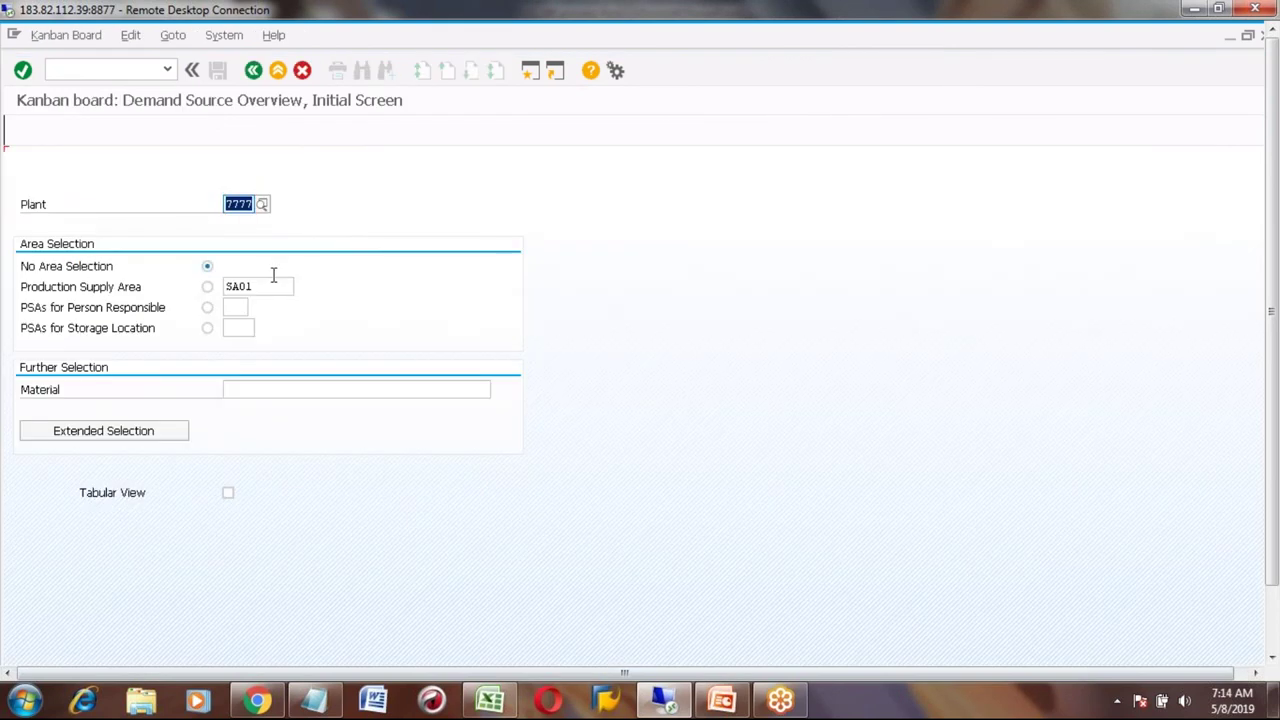
{"action": "left_click", "coordinate": [252, 72]}
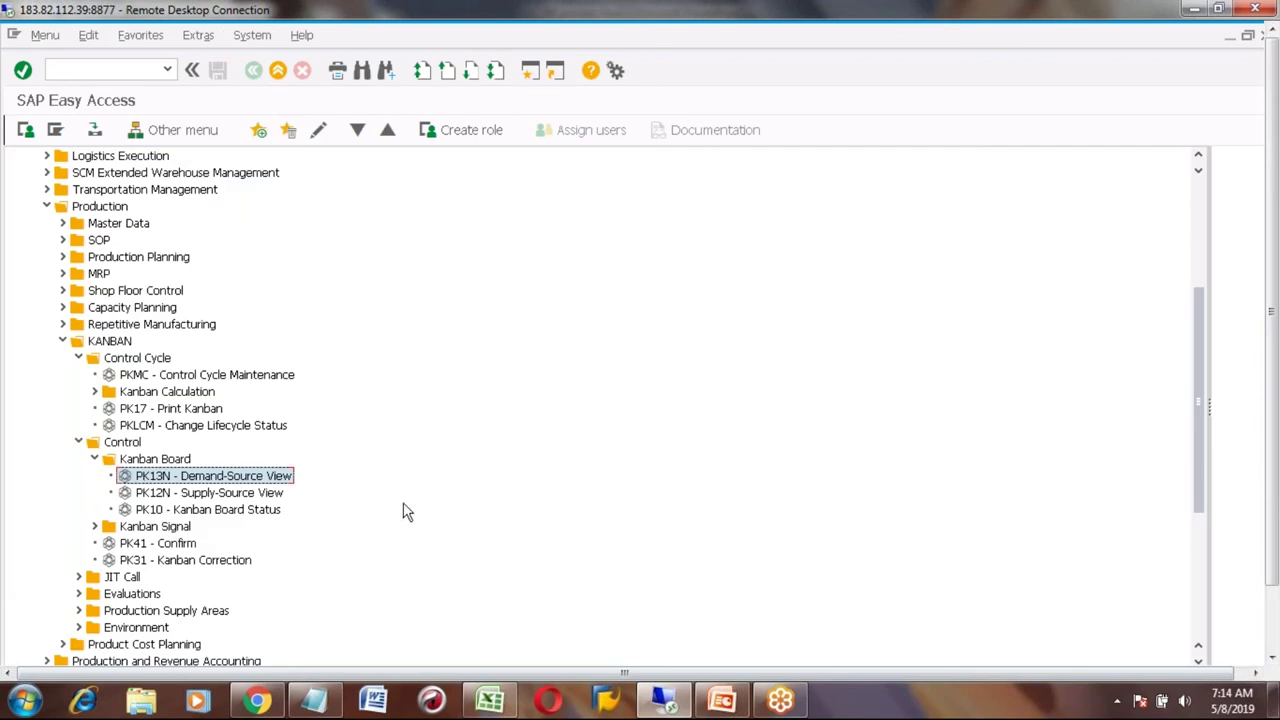
- Switch to the Excel notes and enter "Transactions" in cell C653 with "PK13N - Demand-Source View" below it in C654
{"action": "left_click", "coordinate": [490, 698]}
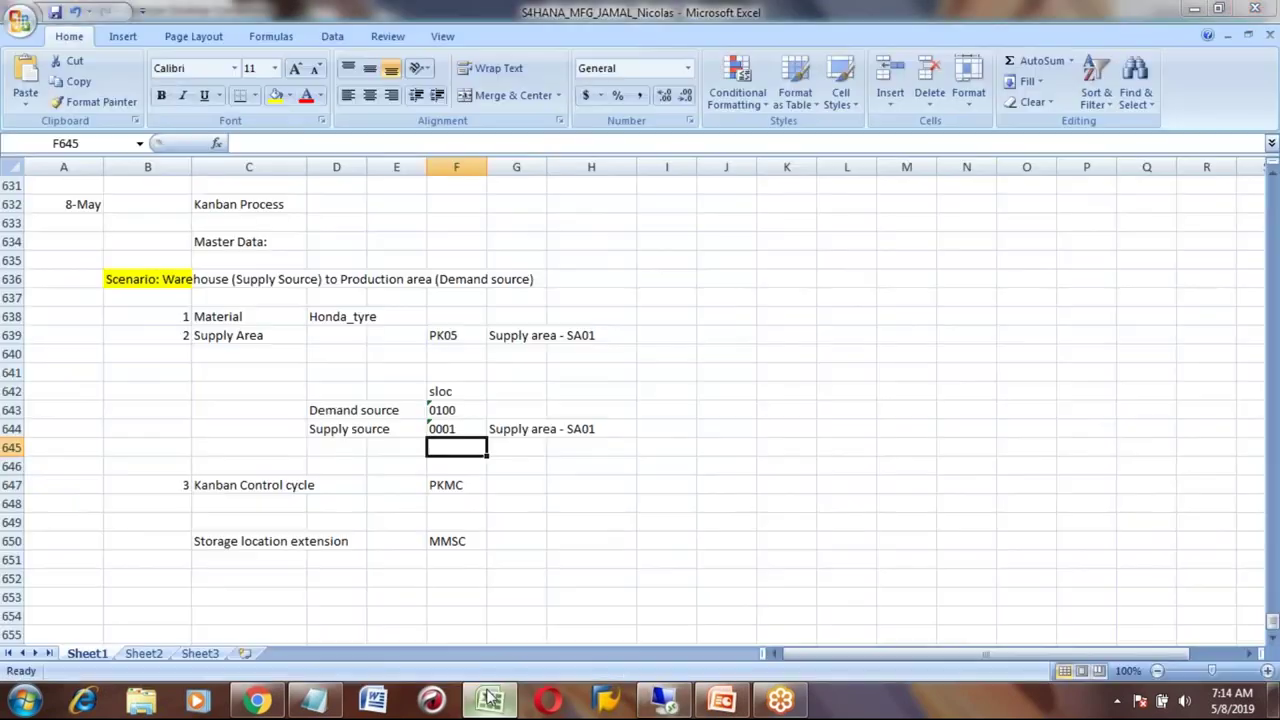
{"action": "left_click", "coordinate": [214, 597]}
{"action": "type", "text": "T"}
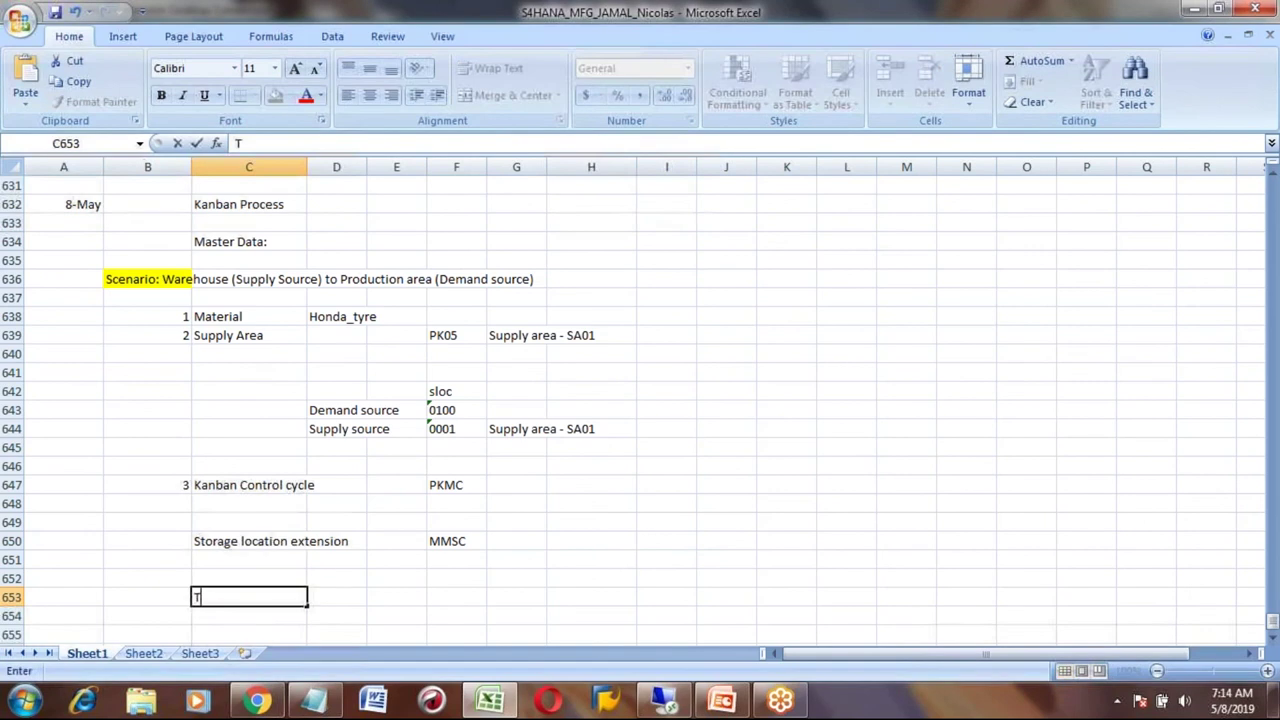
{"action": "type", "text": "ransactions"}
{"action": "key", "text": "Return"}
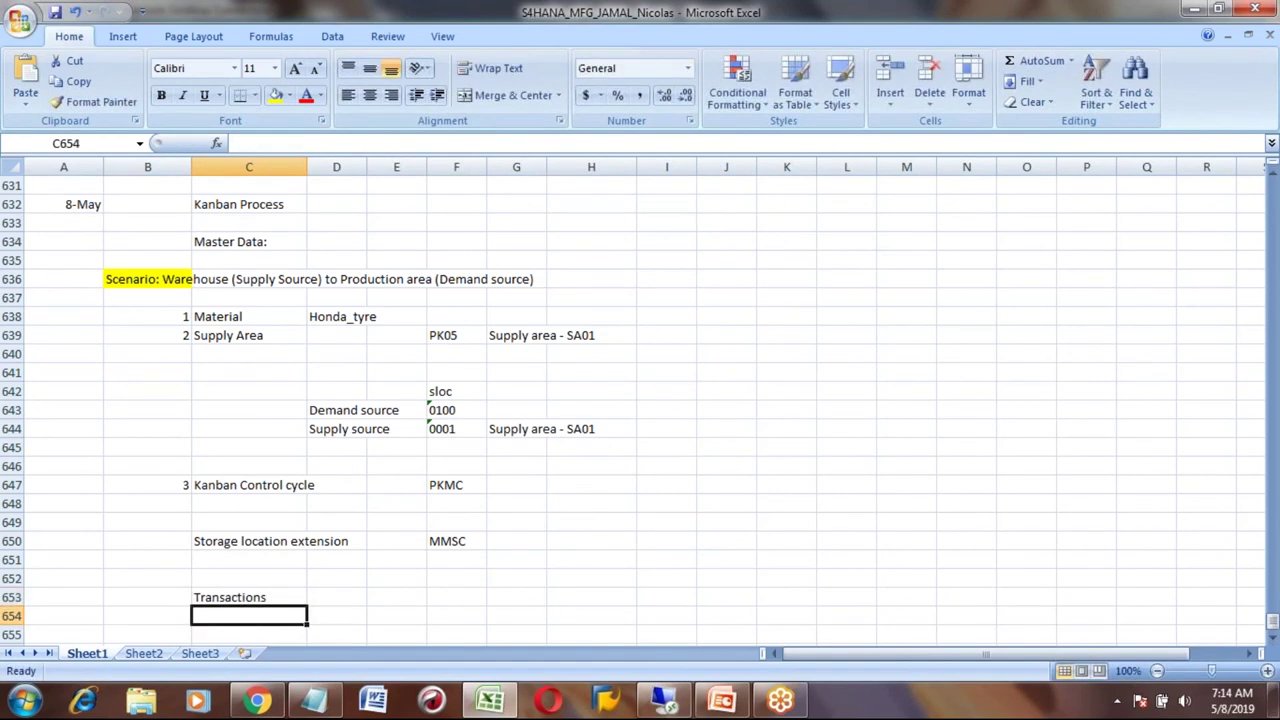
{"action": "type", "text": "PK13N - Demand-Source View"}
{"action": "key", "text": "Down"}
{"action": "key", "text": "Down"}
{"action": "key", "text": "Down"}
{"action": "key", "text": "Down"}
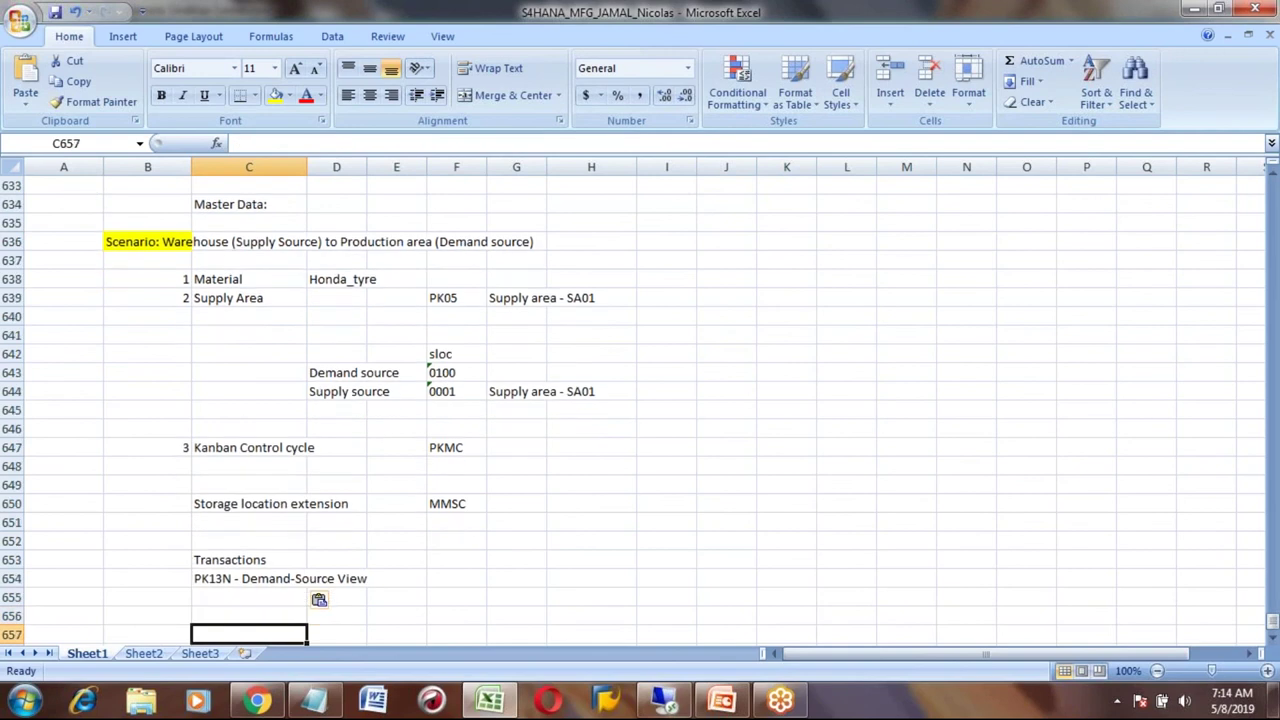
{"action": "left_click", "coordinate": [243, 560]}
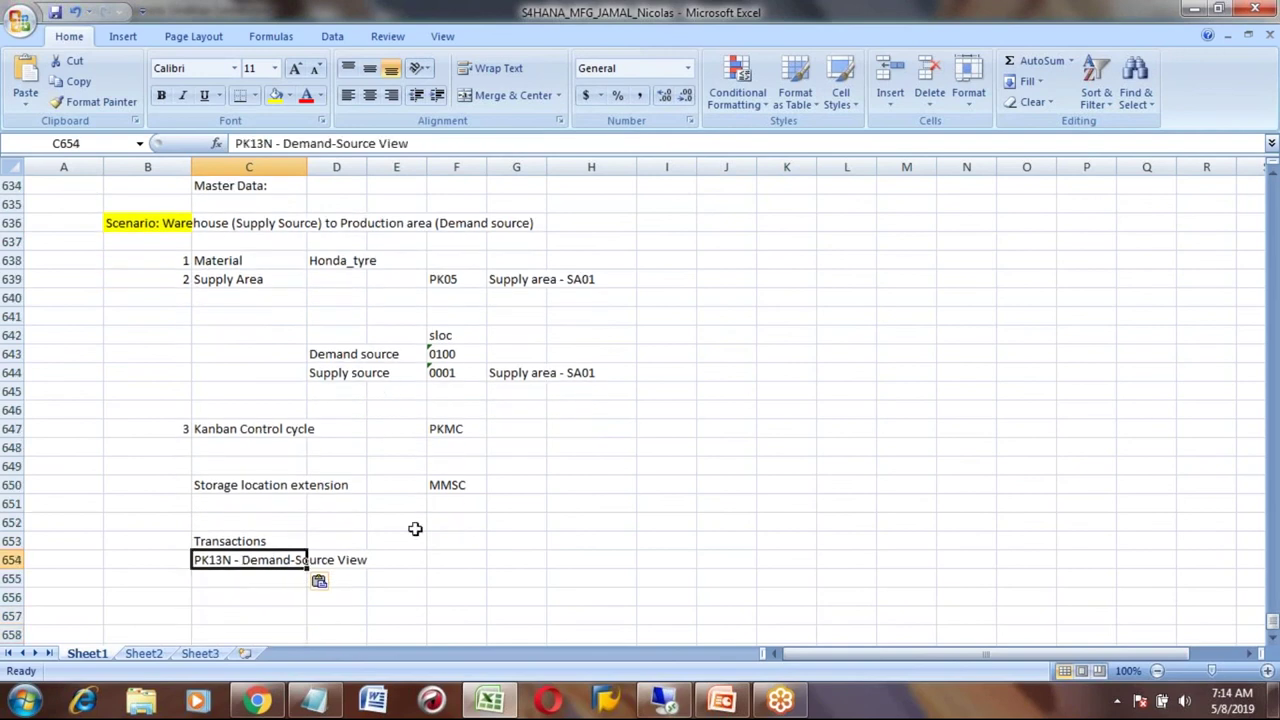
- Return to SAP and open the PK13N - Demand-Source View transaction of the Kanban Board
{"action": "key", "text": "alt+Tab"}
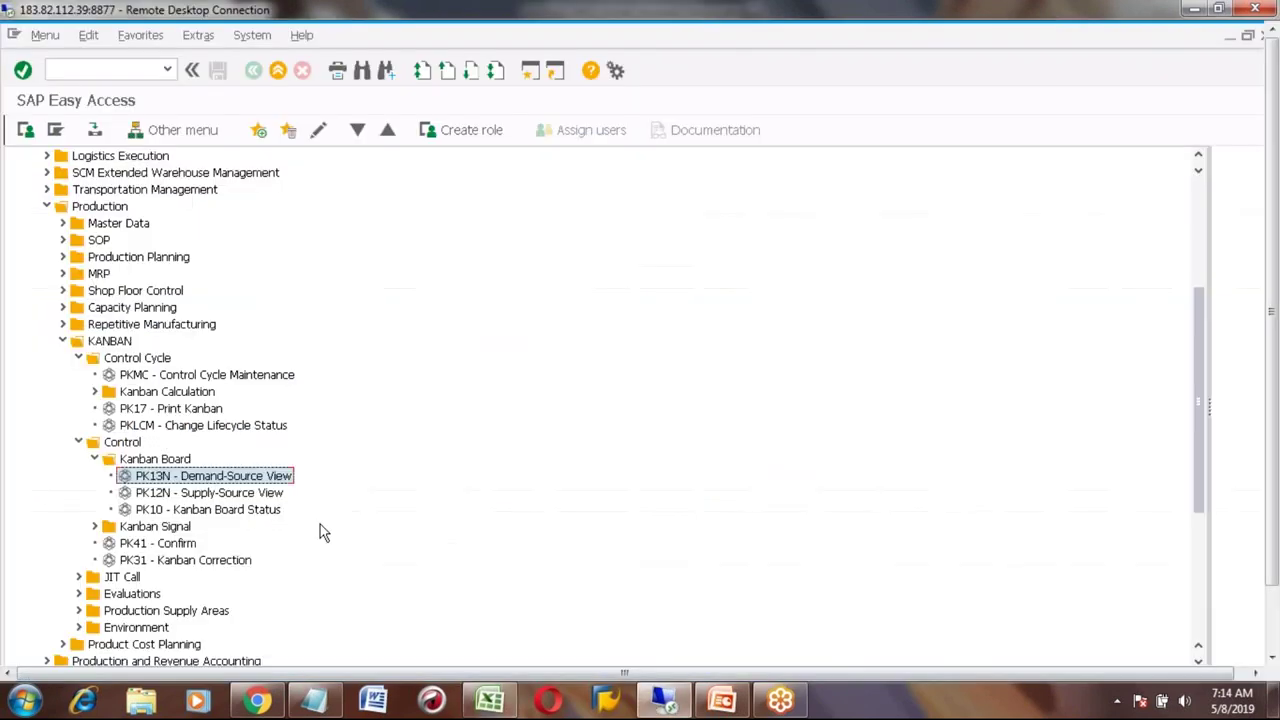
{"action": "double_click", "coordinate": [197, 478]}
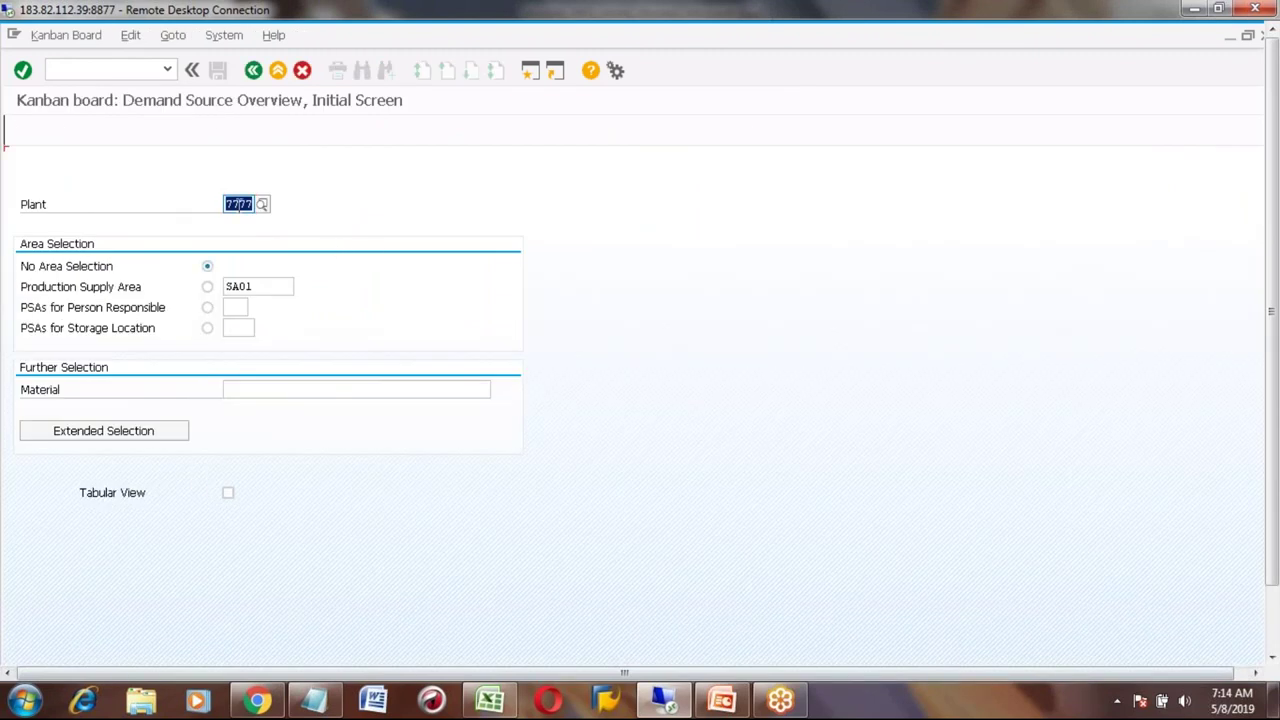
- Display the demand source kanban board for plant 7777, restricted to production supply area SA01
{"action": "left_click", "coordinate": [208, 288]}
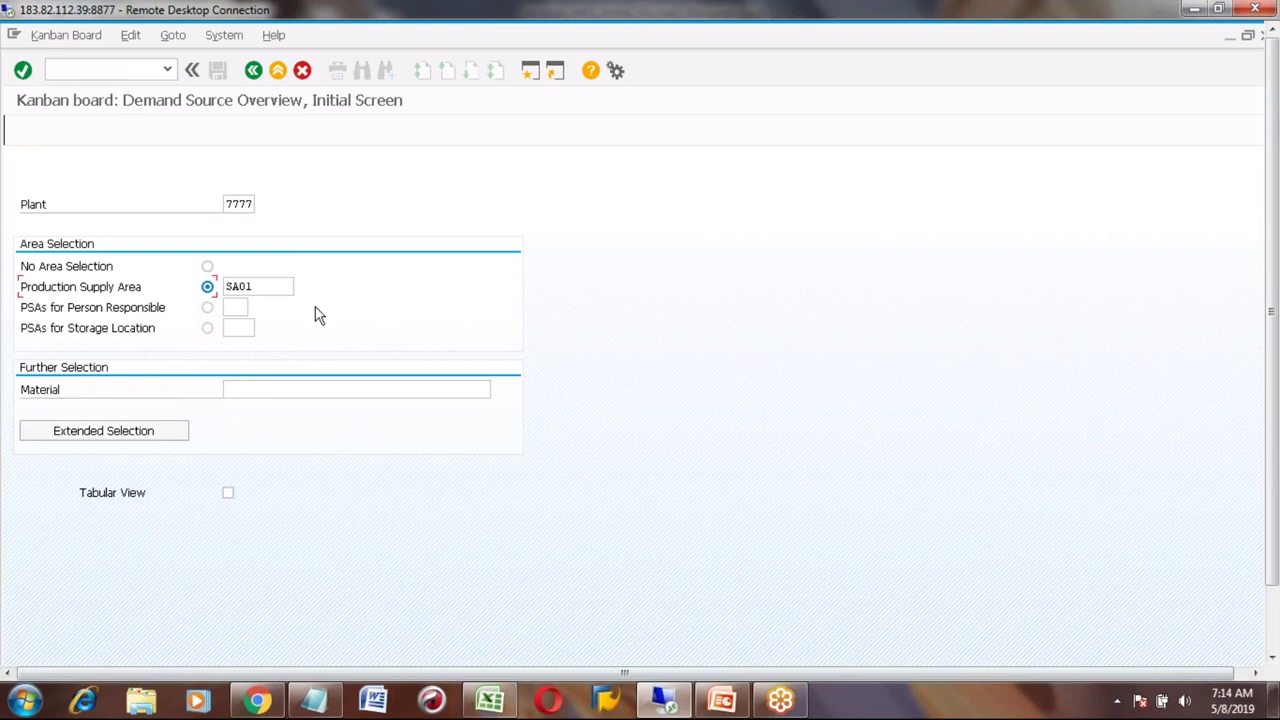
{"action": "left_click", "coordinate": [267, 288]}
{"action": "key", "text": "F8"}
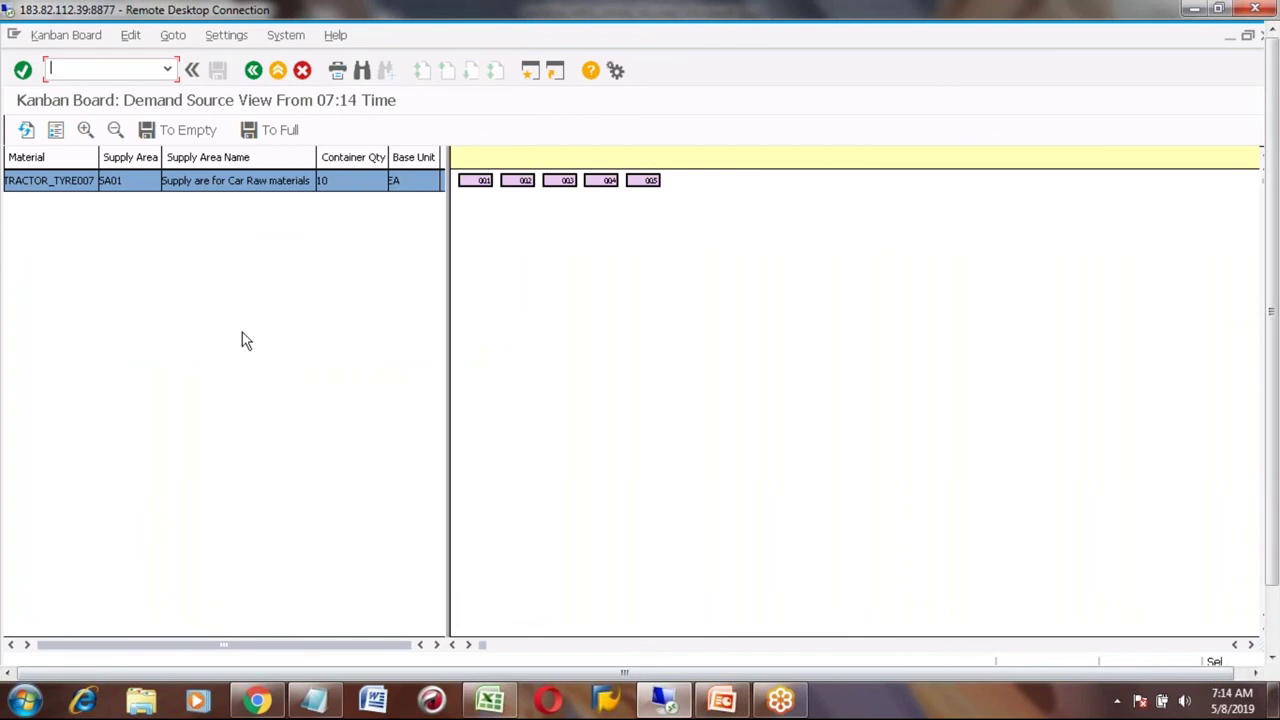
{"action": "left_click", "coordinate": [86, 131]}
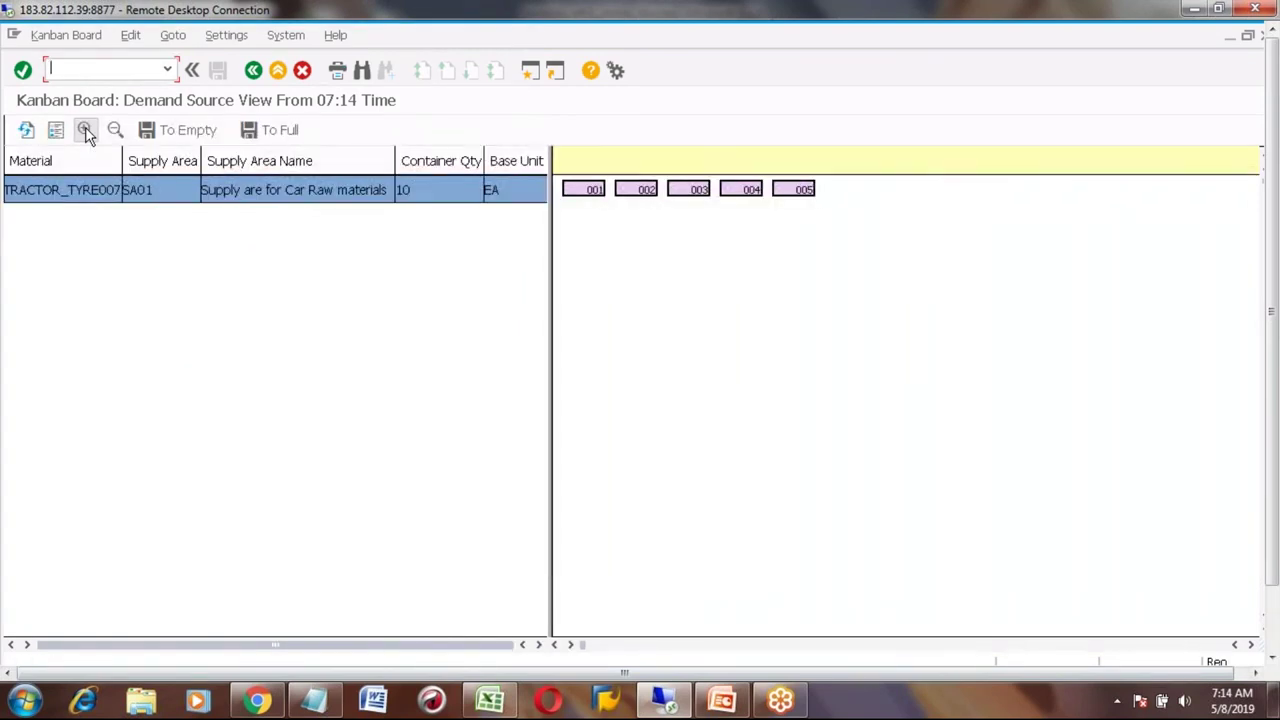
{"action": "left_click", "coordinate": [86, 131]}
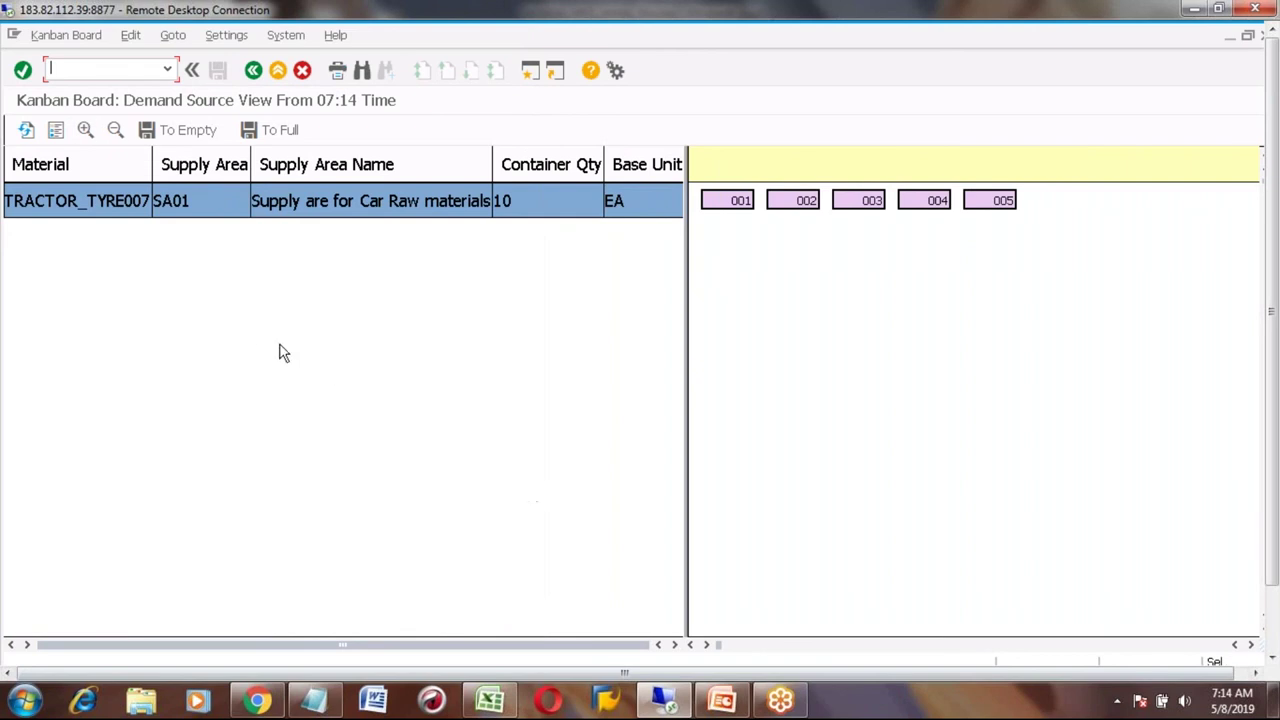
- Examine the TRACTOR_TYRE007 entry and its first container, and check the container status colours in the kanban board legend
{"action": "left_click", "coordinate": [56, 199]}
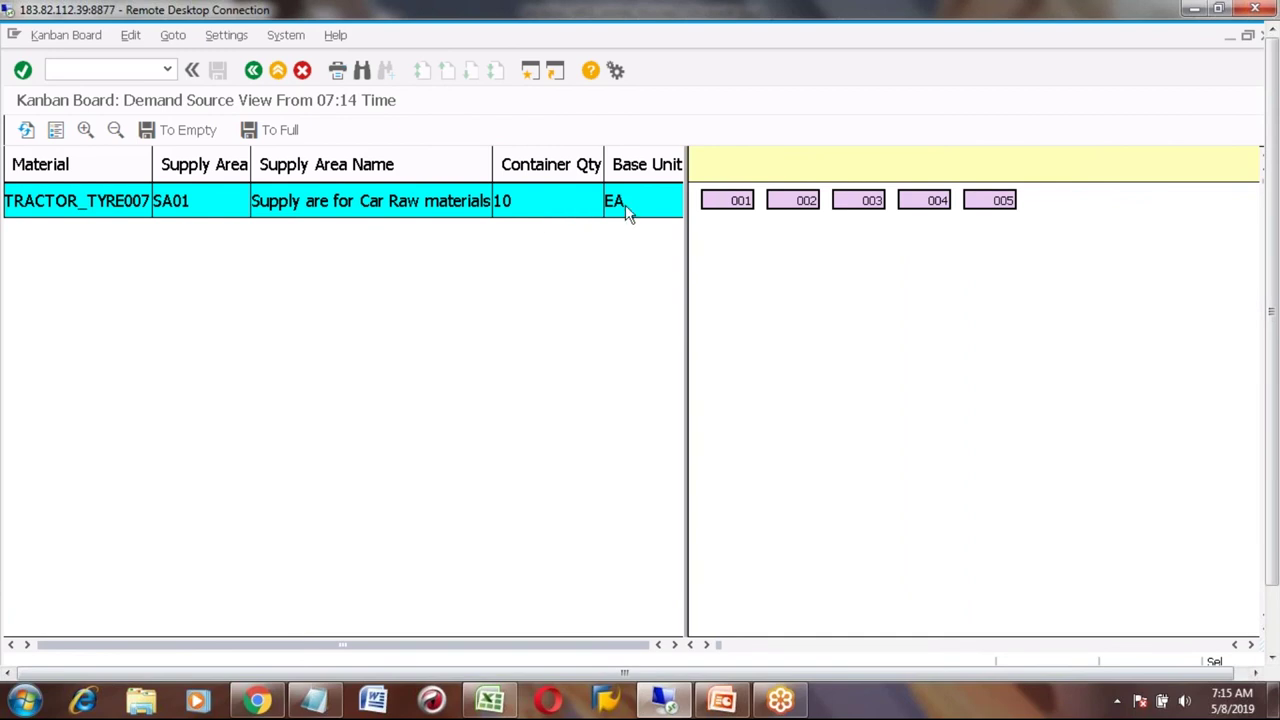
{"action": "left_click", "coordinate": [720, 200]}
{"action": "left_click", "coordinate": [726, 204]}
{"action": "left_click", "coordinate": [56, 131]}
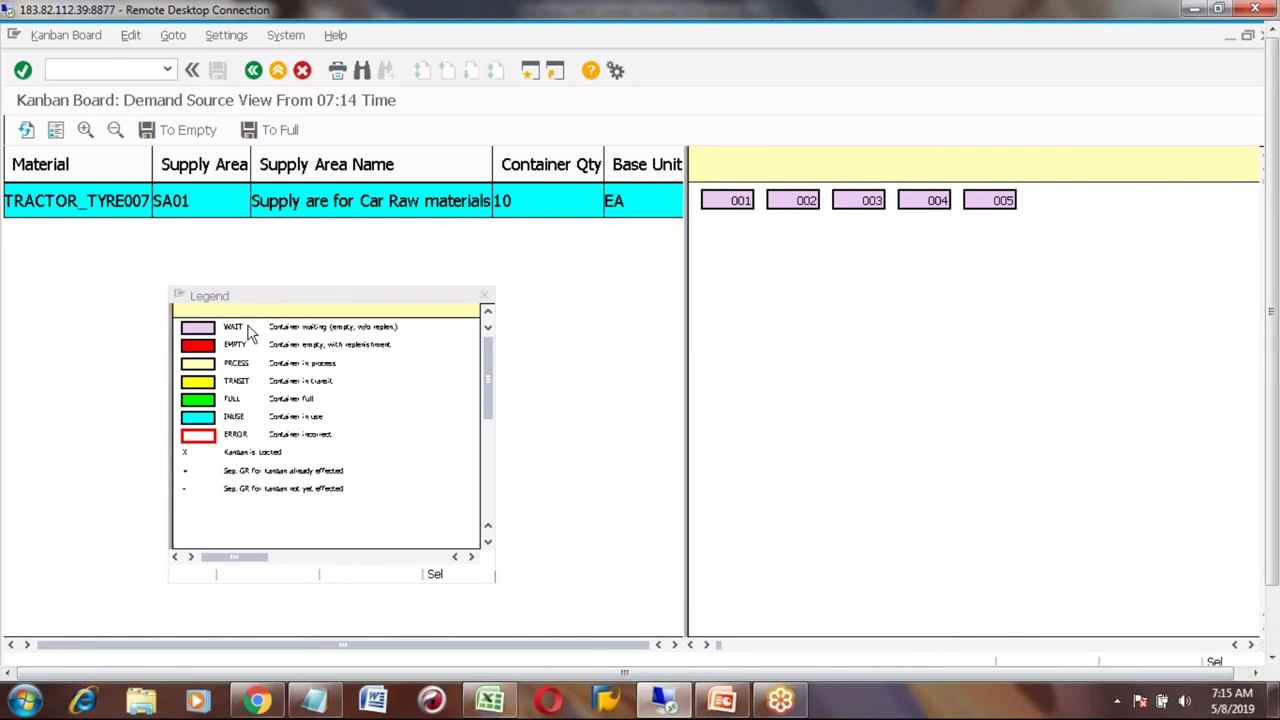
{"action": "left_click", "coordinate": [210, 352]}
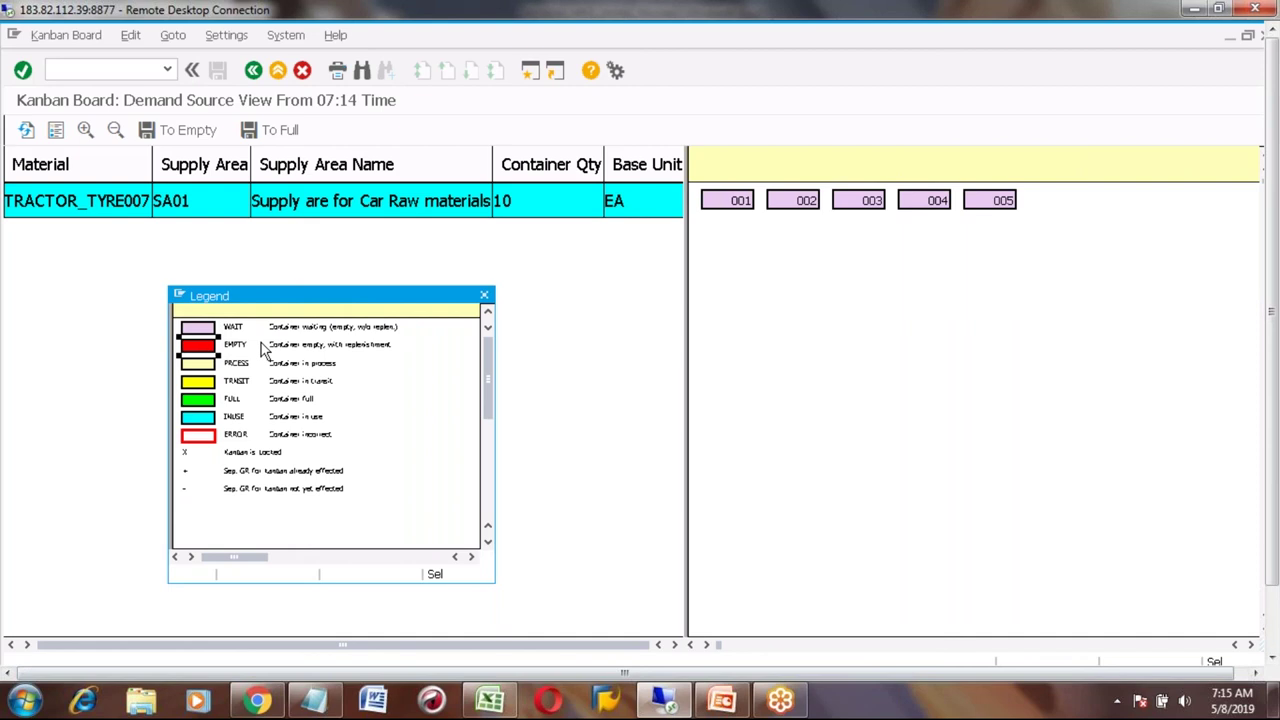
{"action": "left_click", "coordinate": [207, 368]}
{"action": "left_click", "coordinate": [207, 383]}
{"action": "left_click", "coordinate": [233, 442]}
{"action": "left_click", "coordinate": [484, 297]}
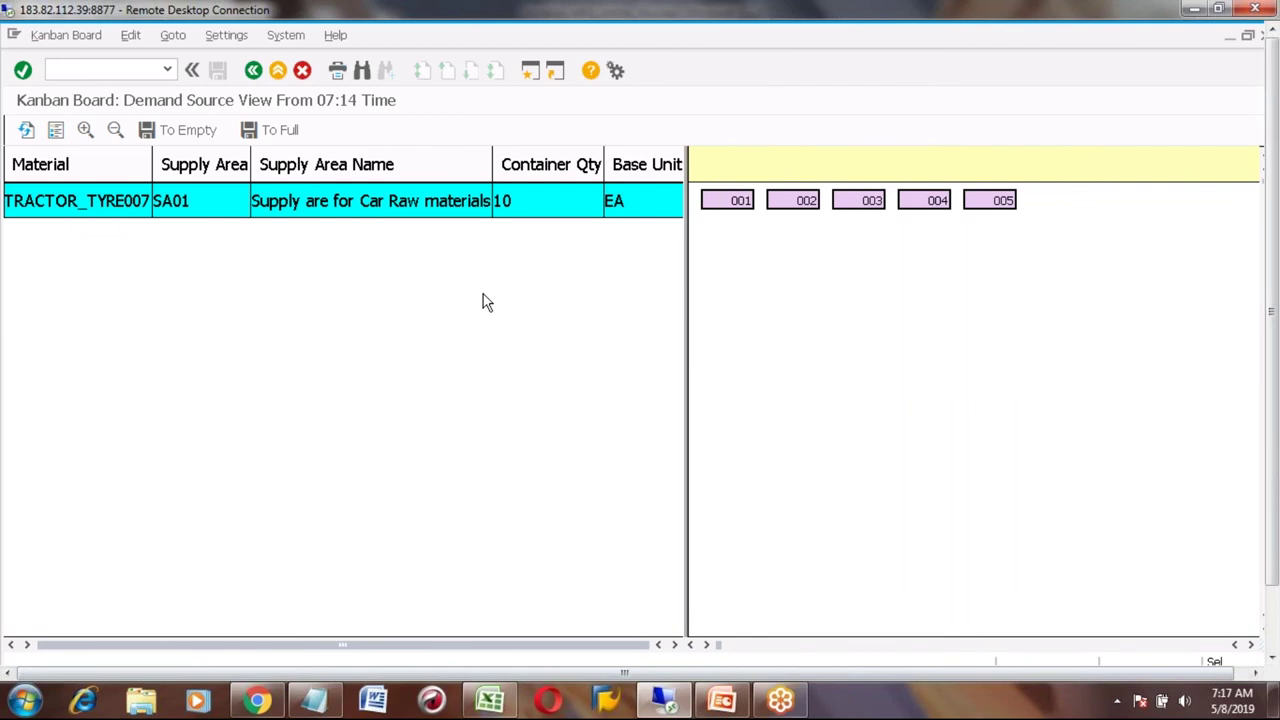
- Switch to the PP process flow presentation in PowerPoint and view the KANBAN Status slide
{"action": "left_click", "coordinate": [728, 202]}
{"action": "left_click", "coordinate": [690, 660]}
{"action": "left_click", "coordinate": [128, 472]}
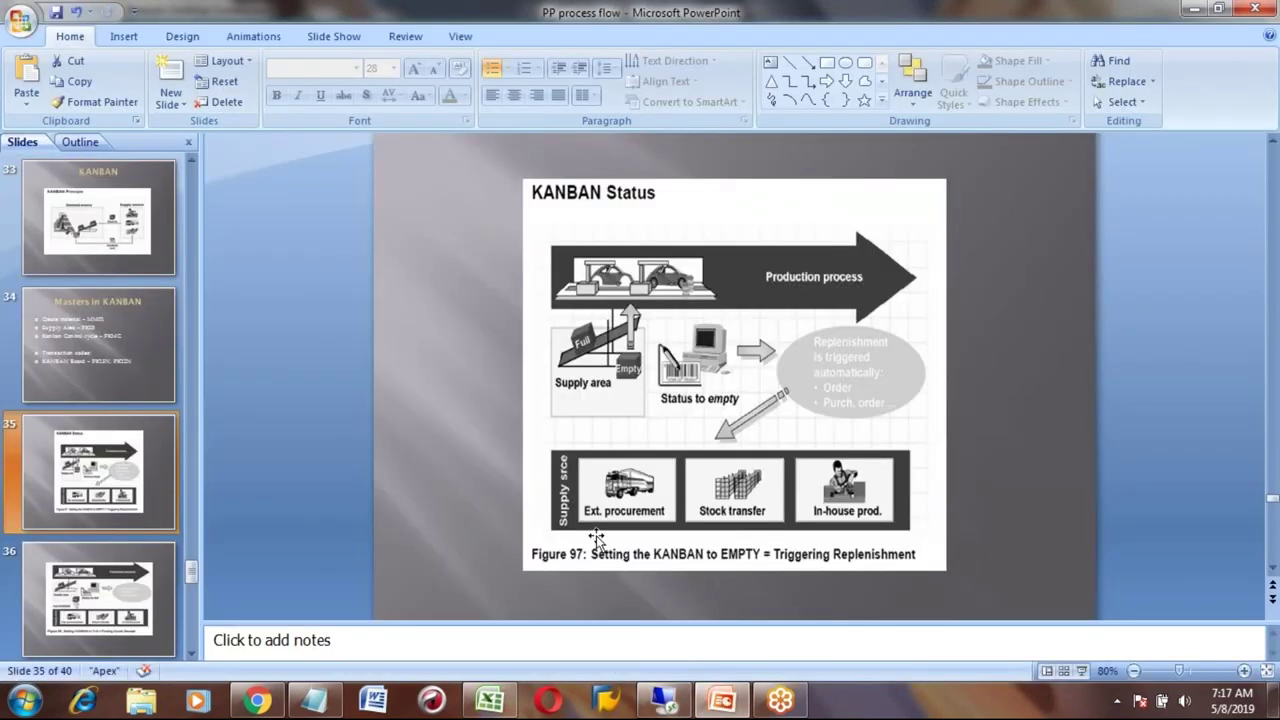
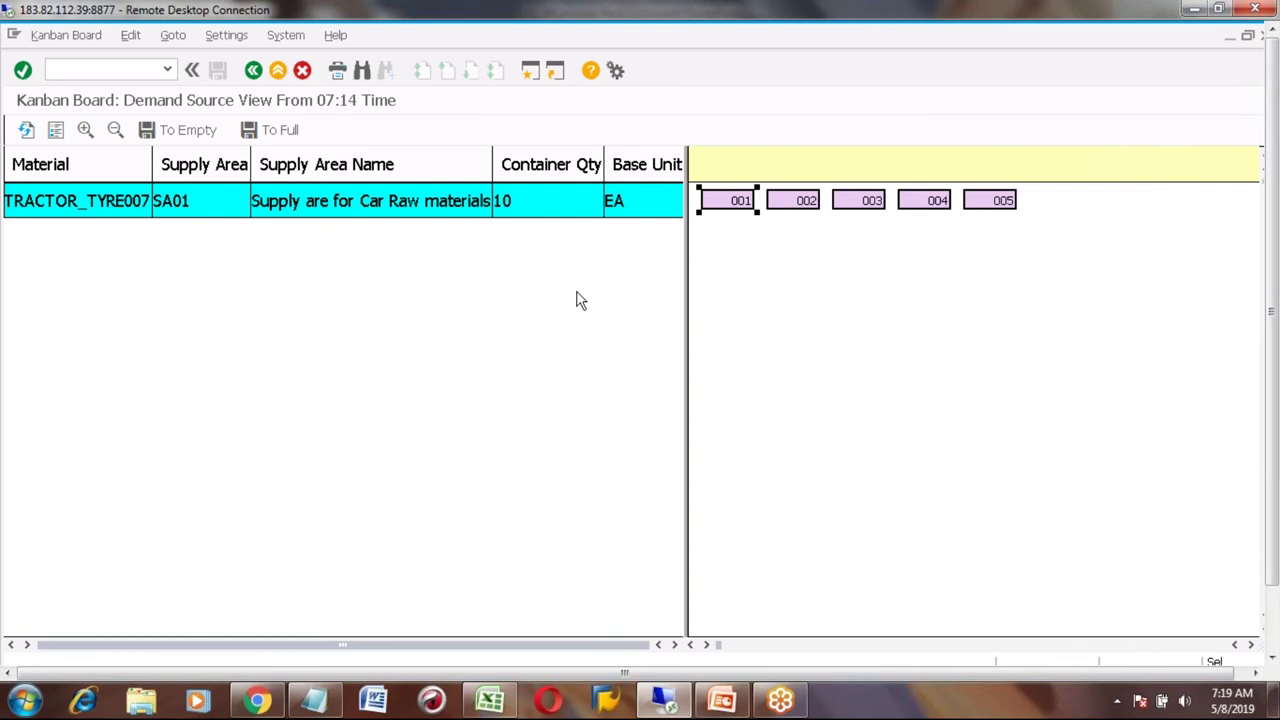
- Review the kanban information of container 001 for TRACTOR_TYRE007, and set that container's status to empty
{"action": "double_click", "coordinate": [730, 203]}
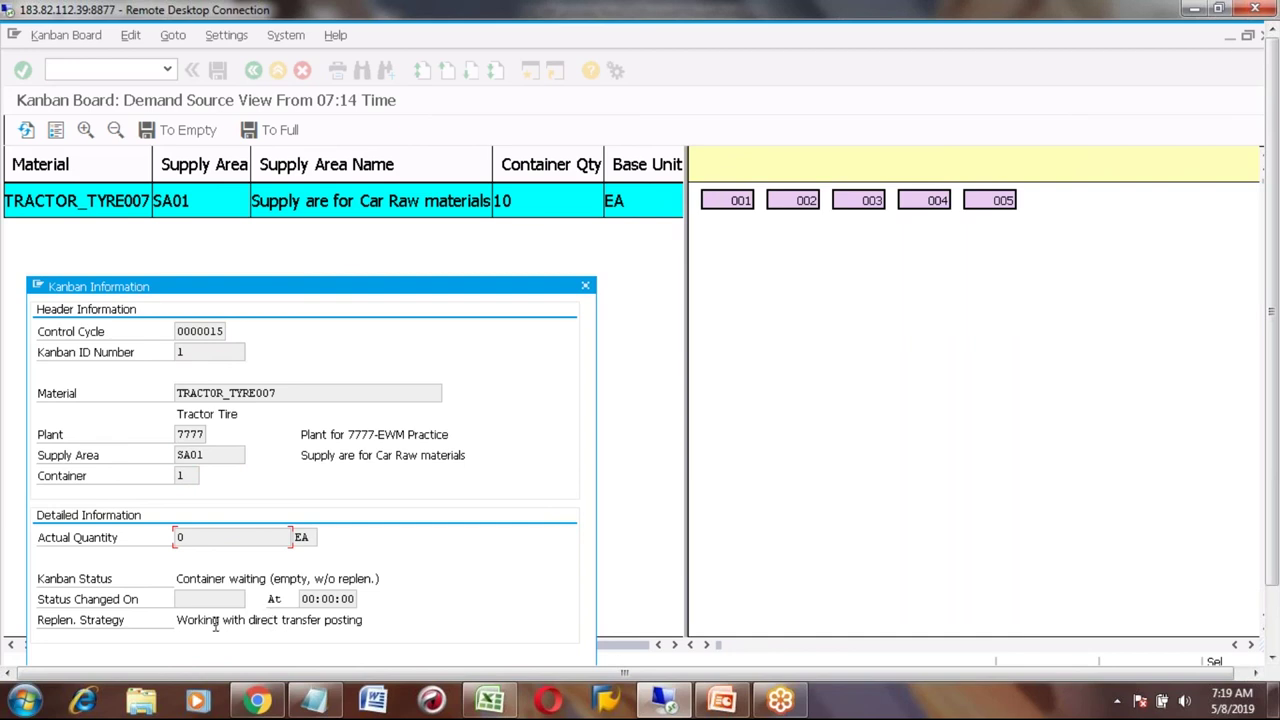
{"action": "left_click", "coordinate": [352, 628]}
{"action": "left_click", "coordinate": [587, 287]}
{"action": "left_click", "coordinate": [727, 204]}
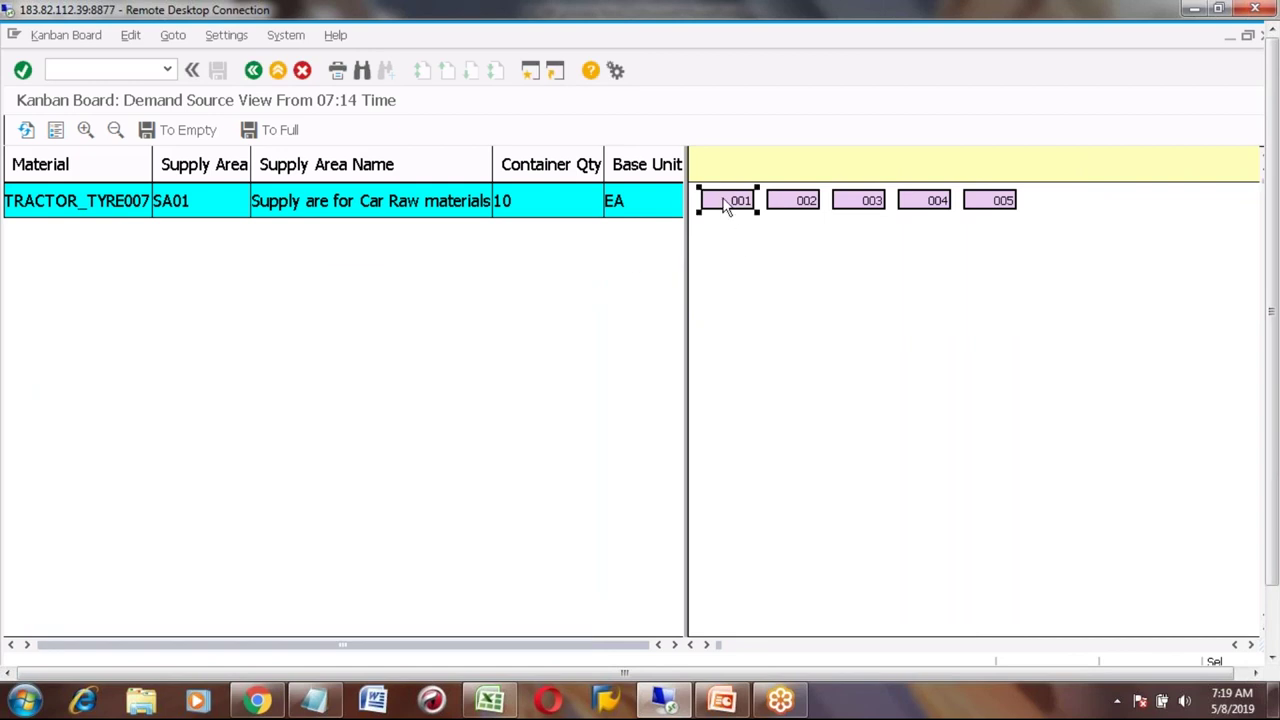
{"action": "left_click", "coordinate": [175, 136]}
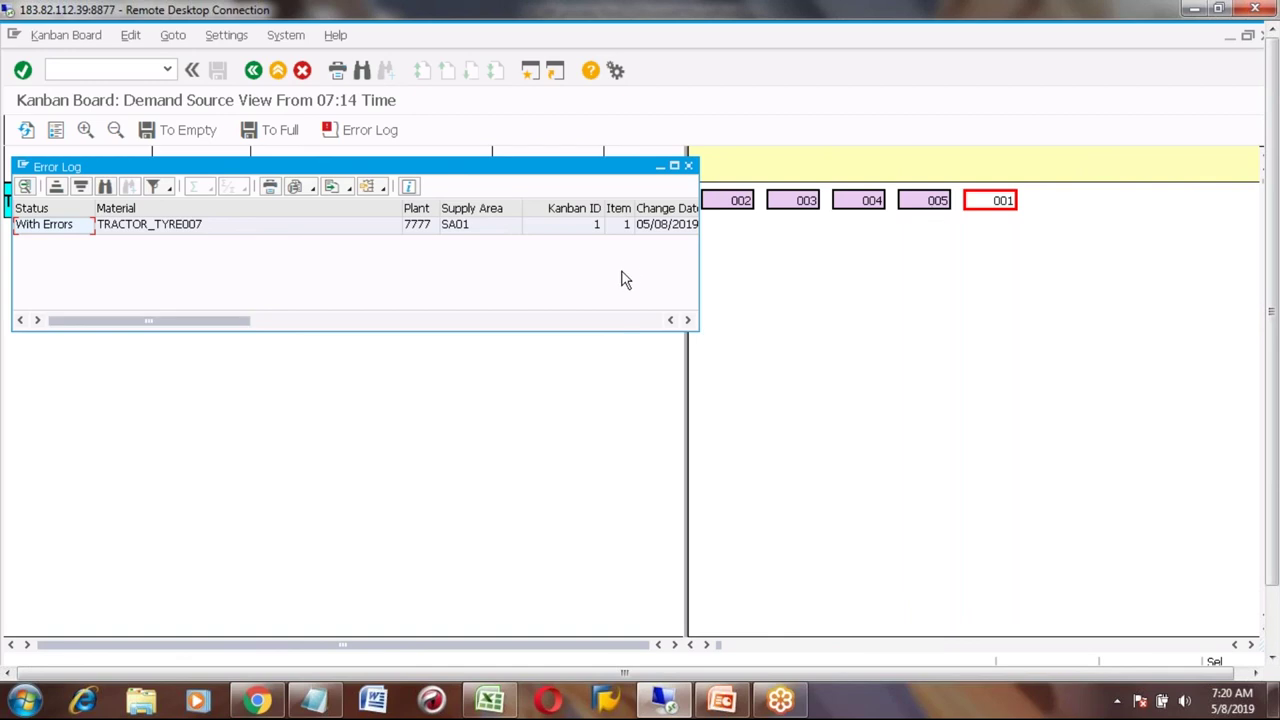
- Read the full error message for container 001 in the error log and close the log
{"action": "left_click", "coordinate": [687, 320]}
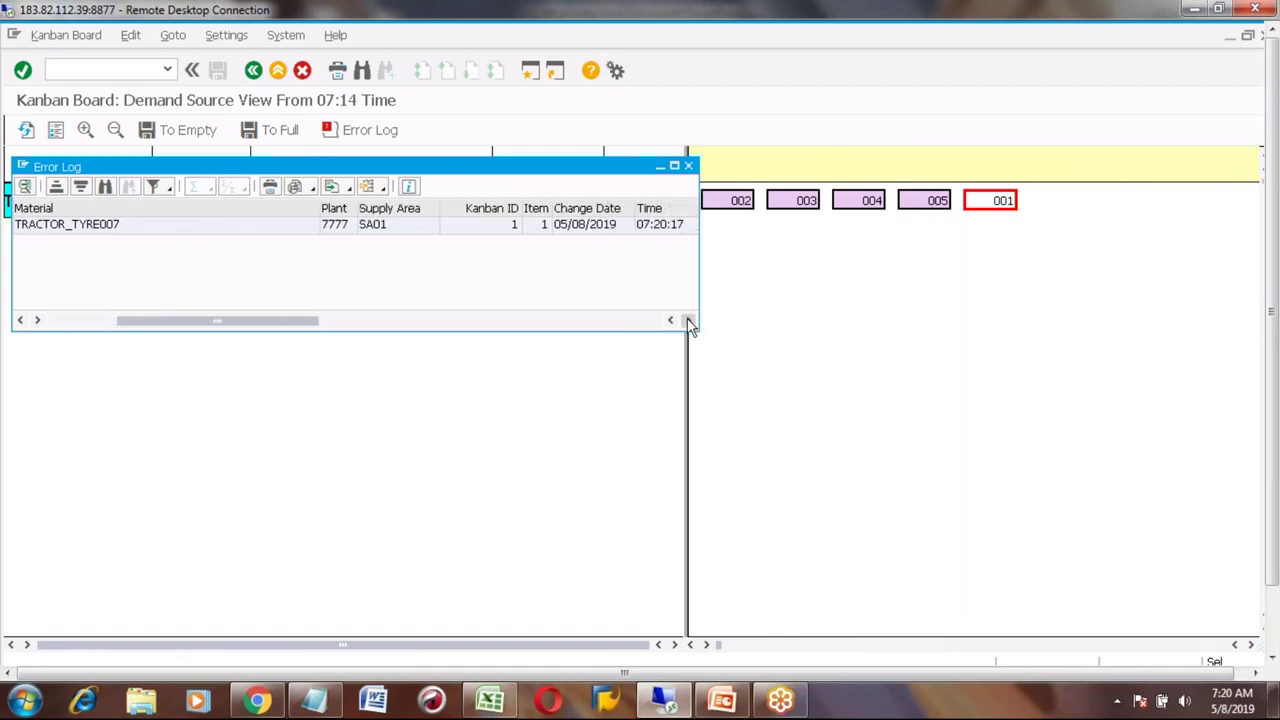
{"action": "left_click", "coordinate": [687, 320]}
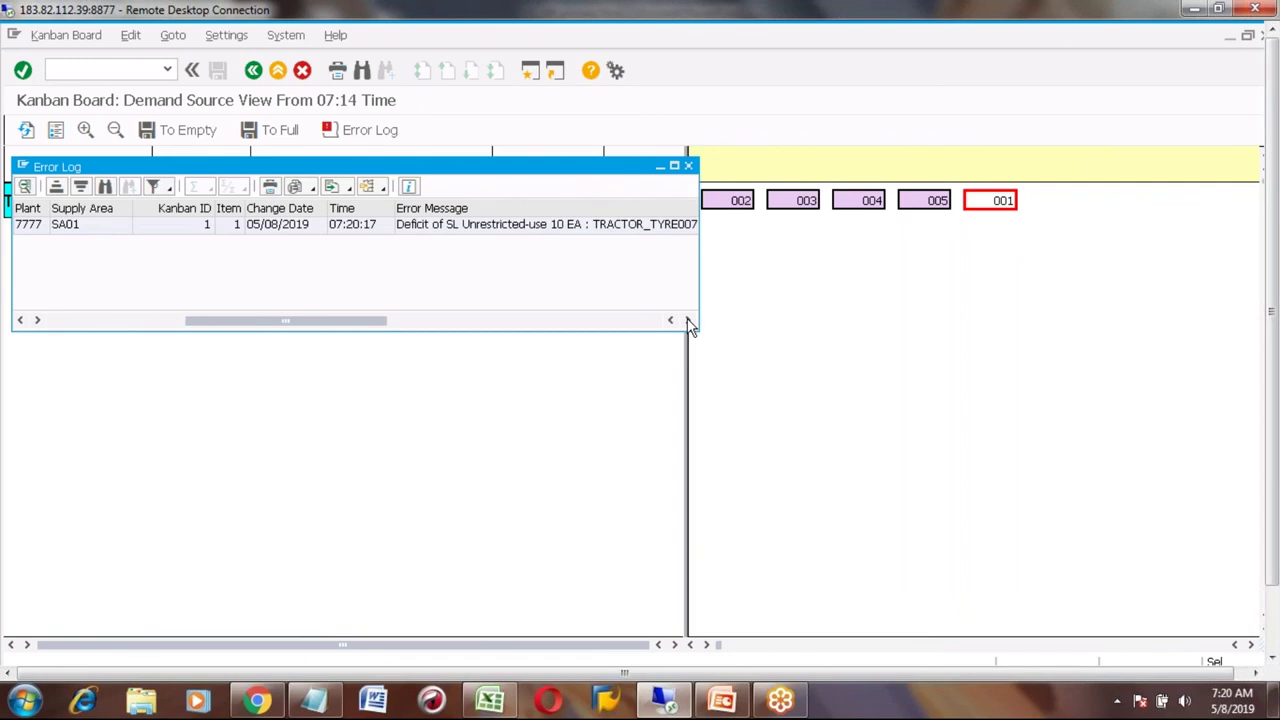
{"action": "left_click", "coordinate": [542, 228]}
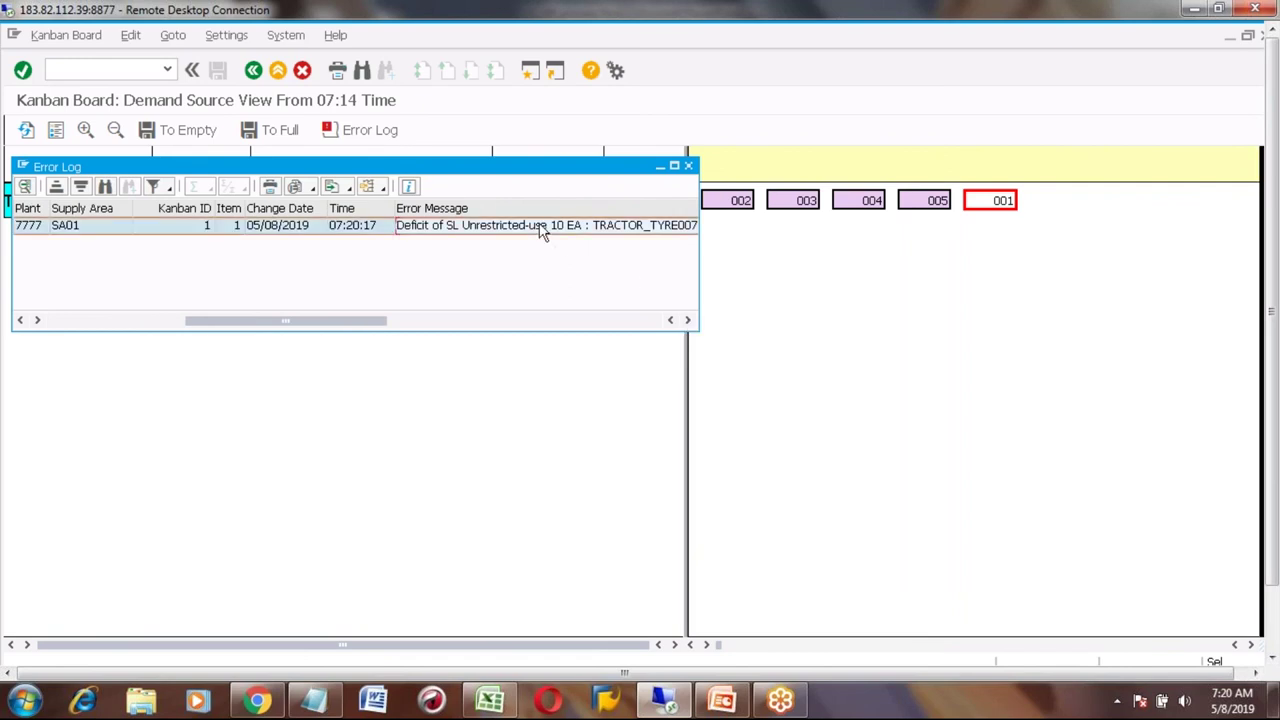
{"action": "left_click", "coordinate": [687, 320]}
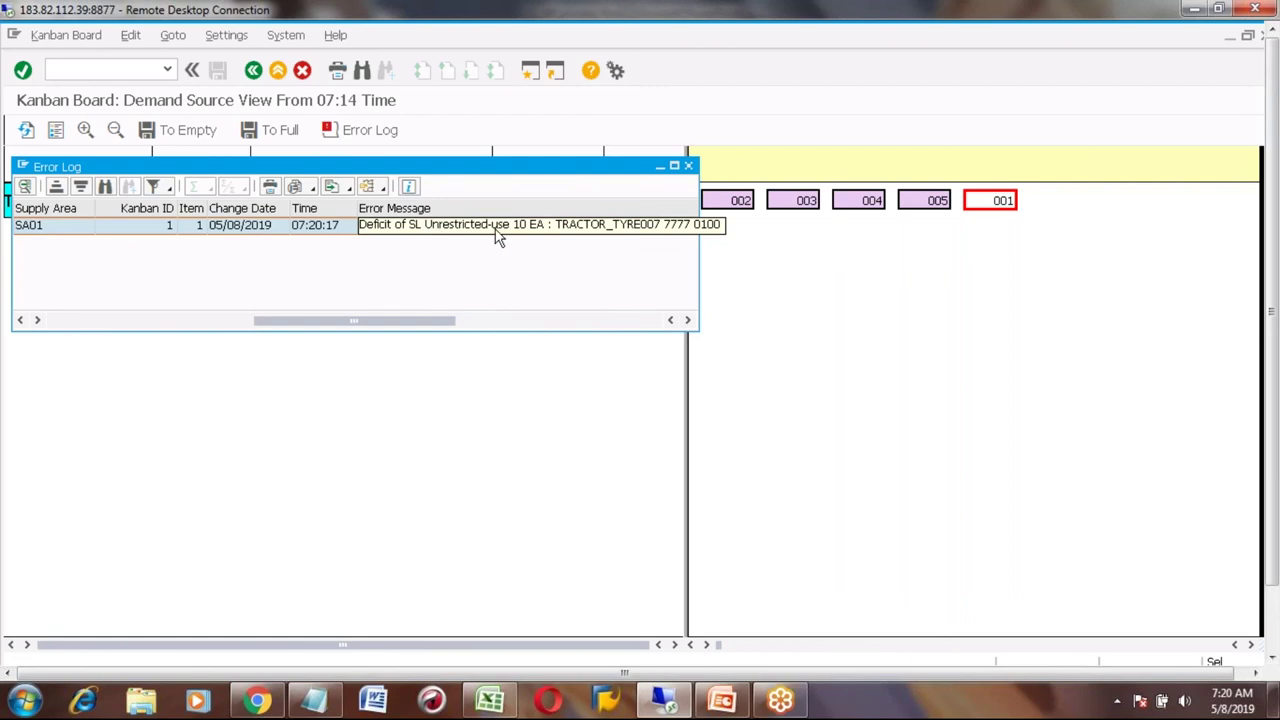
{"action": "left_click", "coordinate": [558, 232]}
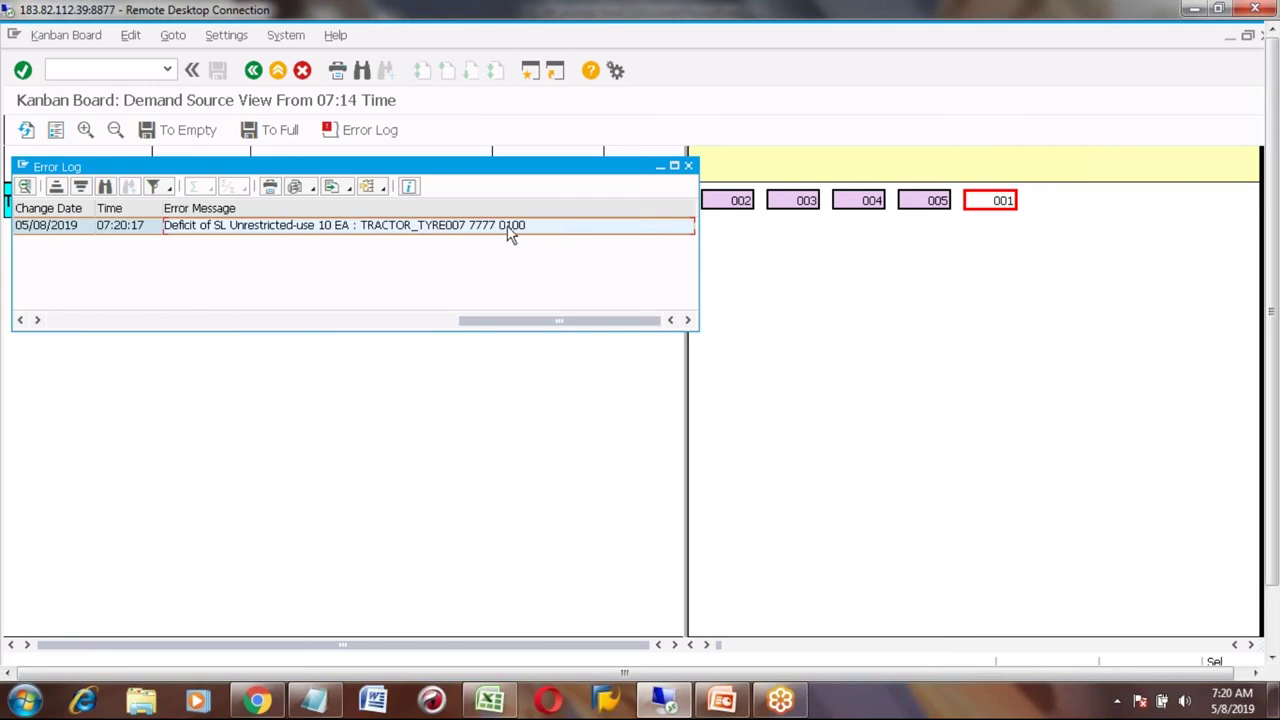
{"action": "left_click", "coordinate": [688, 167]}
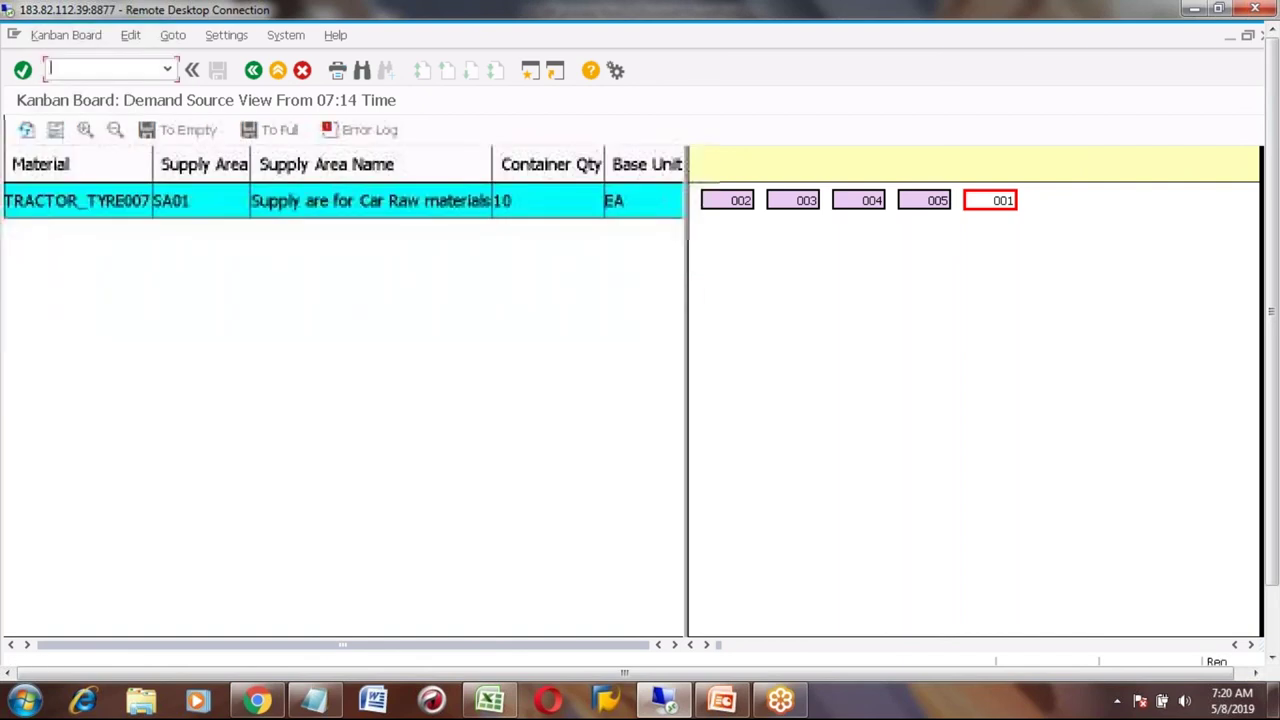
- Run MMBE in a new session to check the plant stock of TRACTOR_TYRE007 in plant 7777
{"action": "left_click", "coordinate": [529, 71]}
{"action": "type", "text": "mmbe"}
{"action": "key", "text": "Return"}
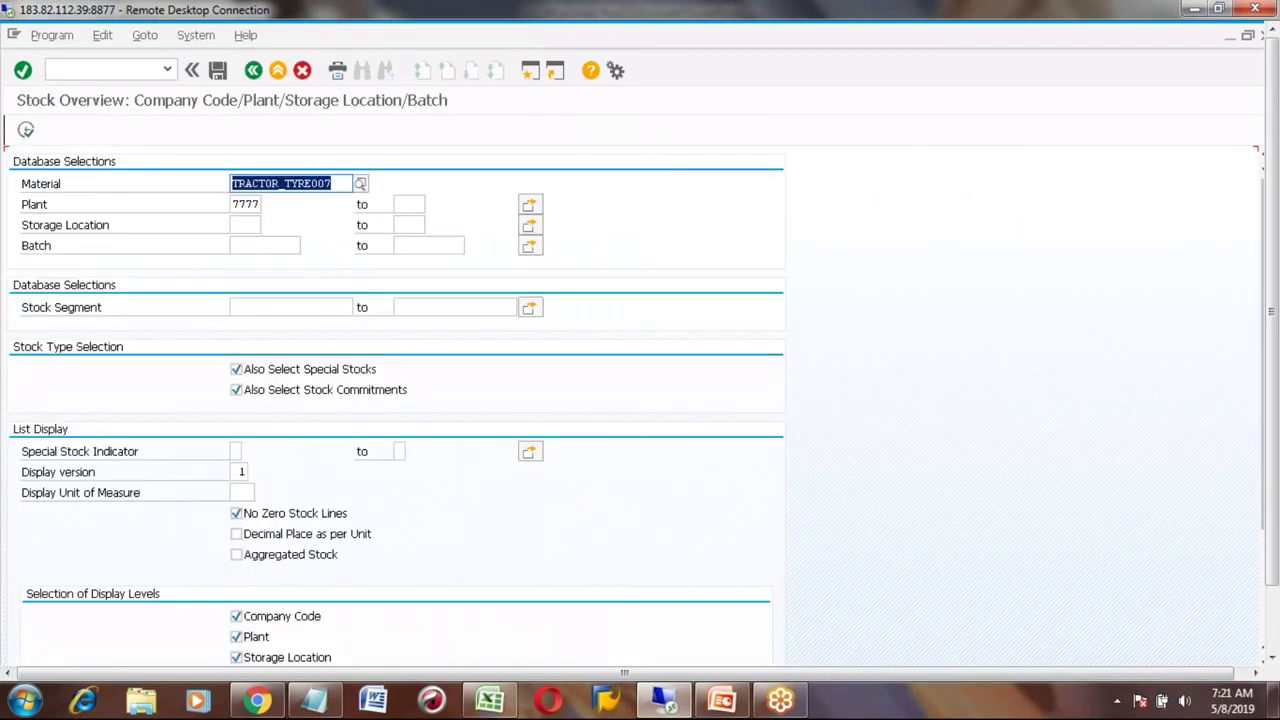
{"action": "key", "text": "F8"}
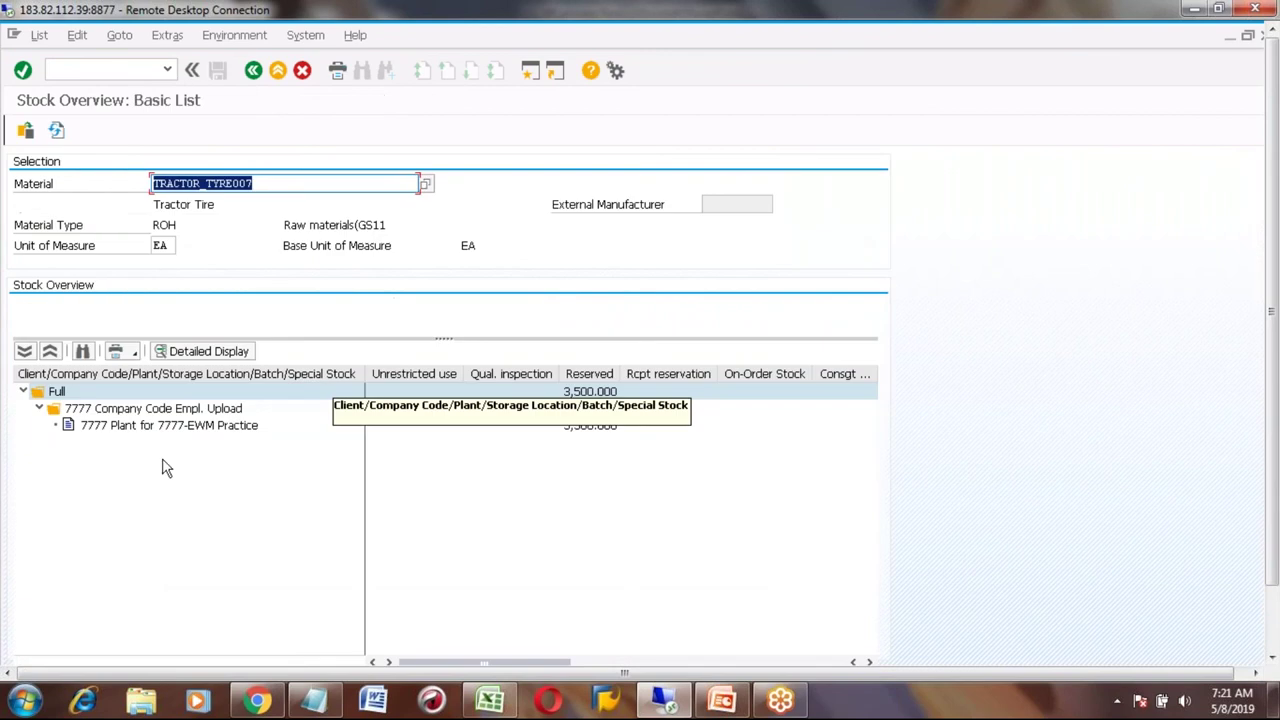
{"action": "left_click", "coordinate": [157, 428]}
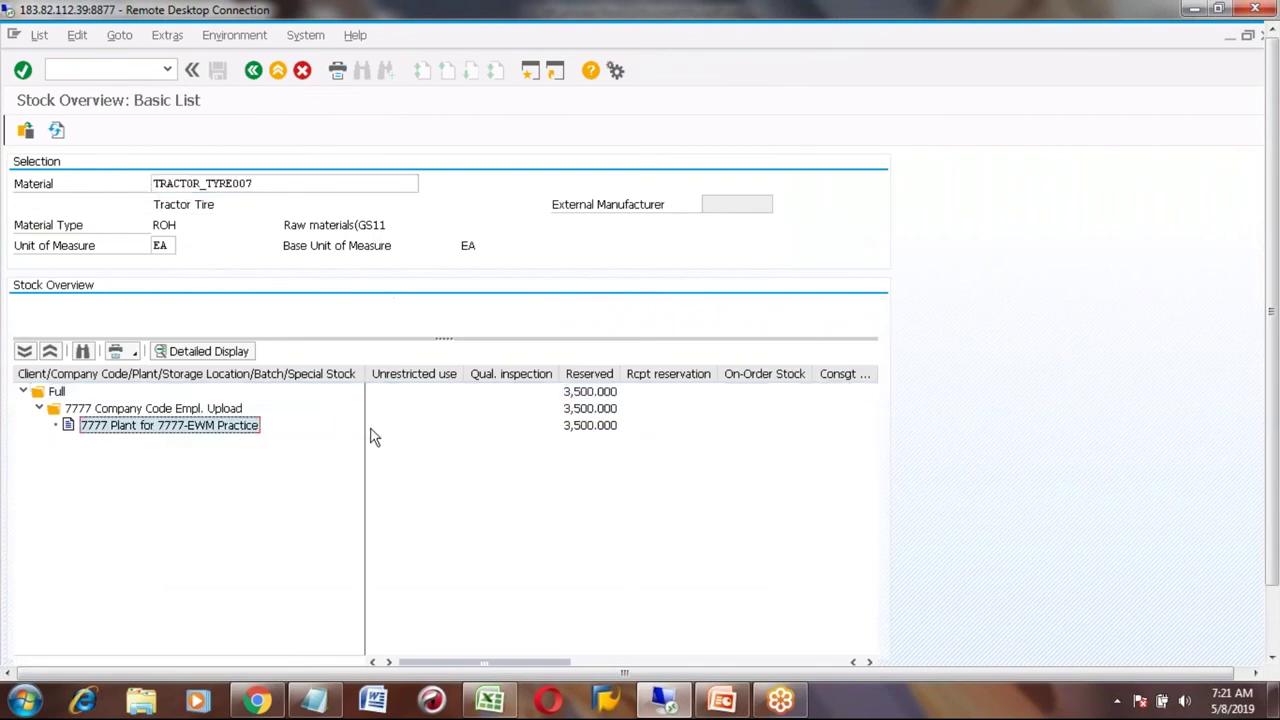
- Start MIGO in place of the stock overview and set it to A01 Goods Receipt with reference R10 Other
{"action": "left_click", "coordinate": [277, 71]}
{"action": "type", "text": "migo"}
{"action": "key", "text": "Return"}
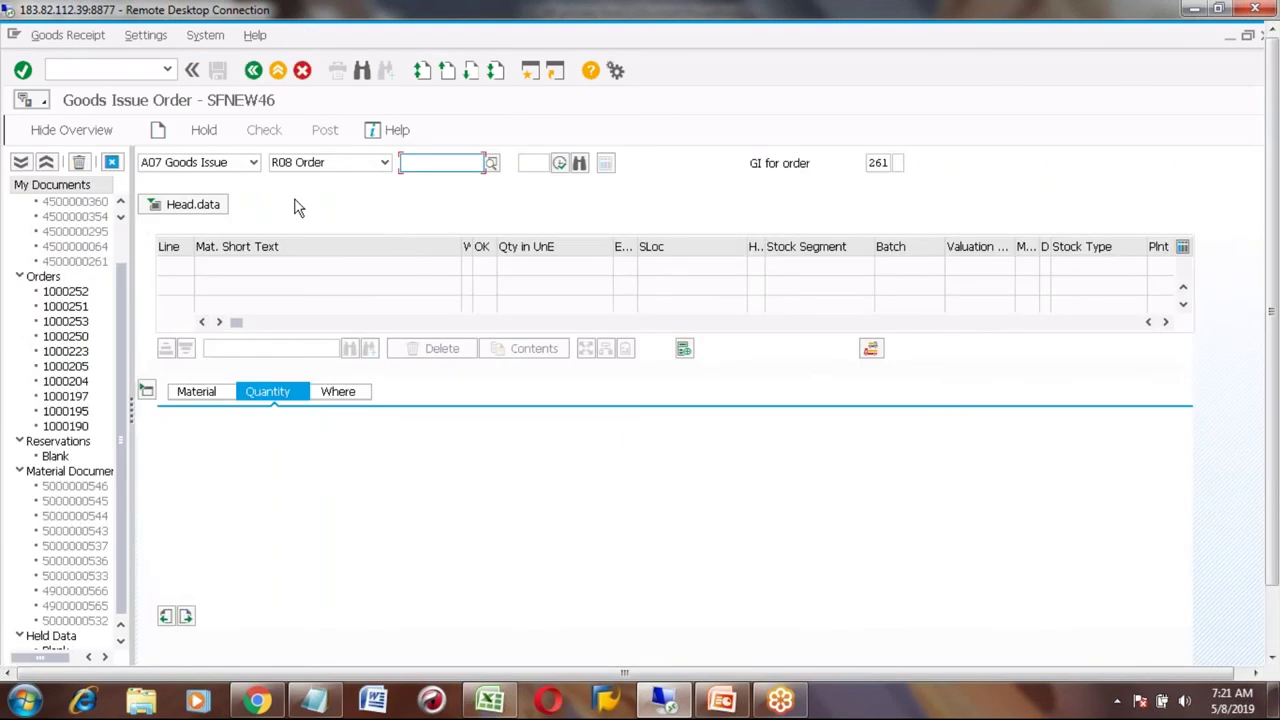
{"action": "left_click", "coordinate": [254, 163]}
{"action": "left_click", "coordinate": [254, 163]}
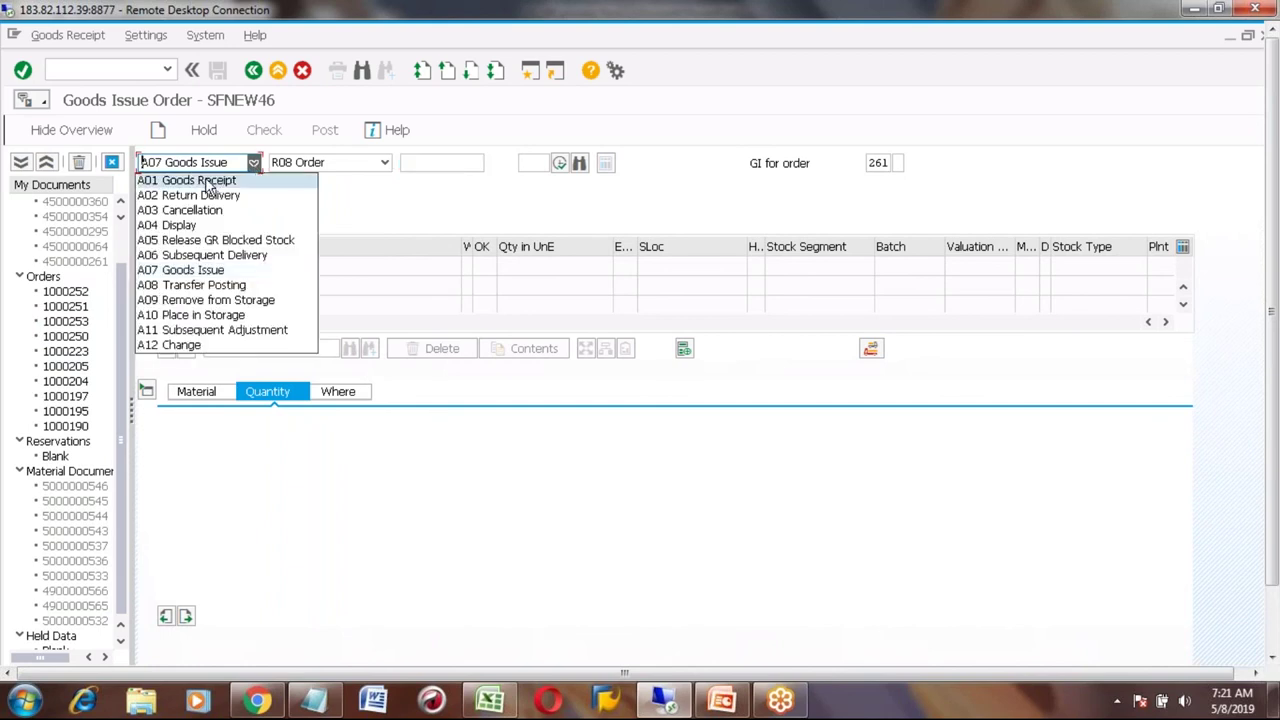
{"action": "left_click", "coordinate": [210, 178]}
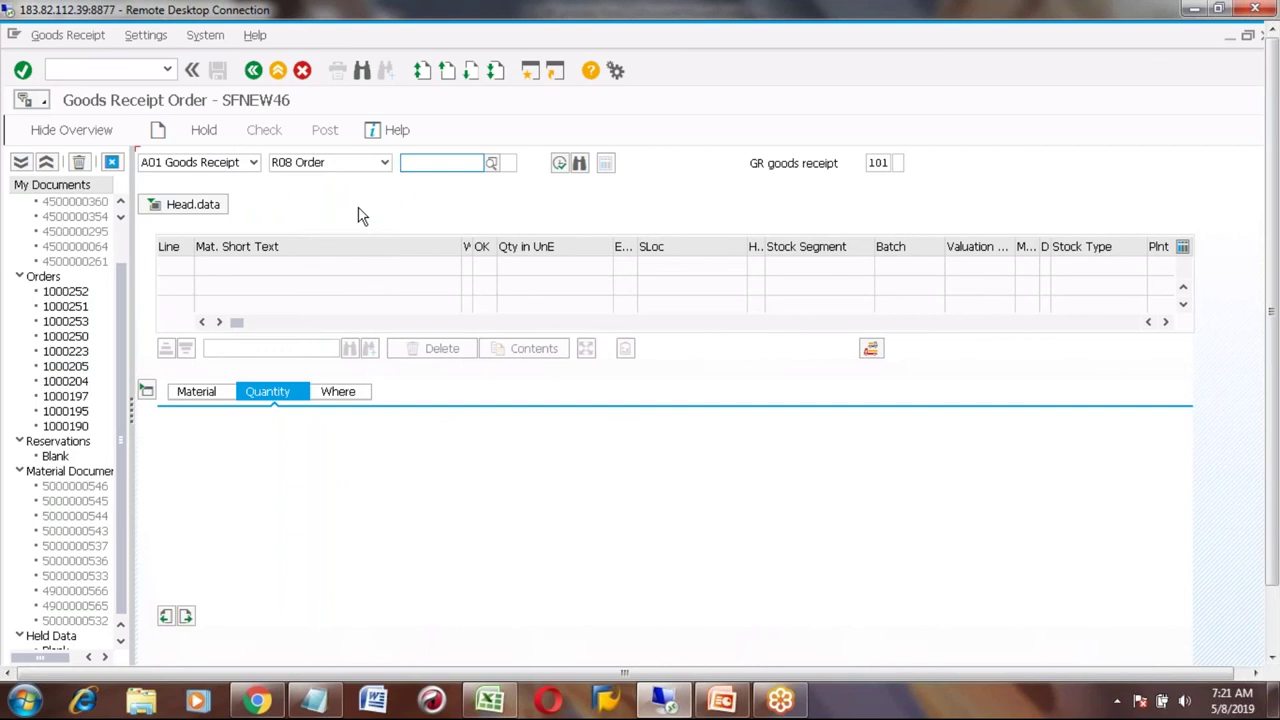
{"action": "left_click", "coordinate": [384, 162]}
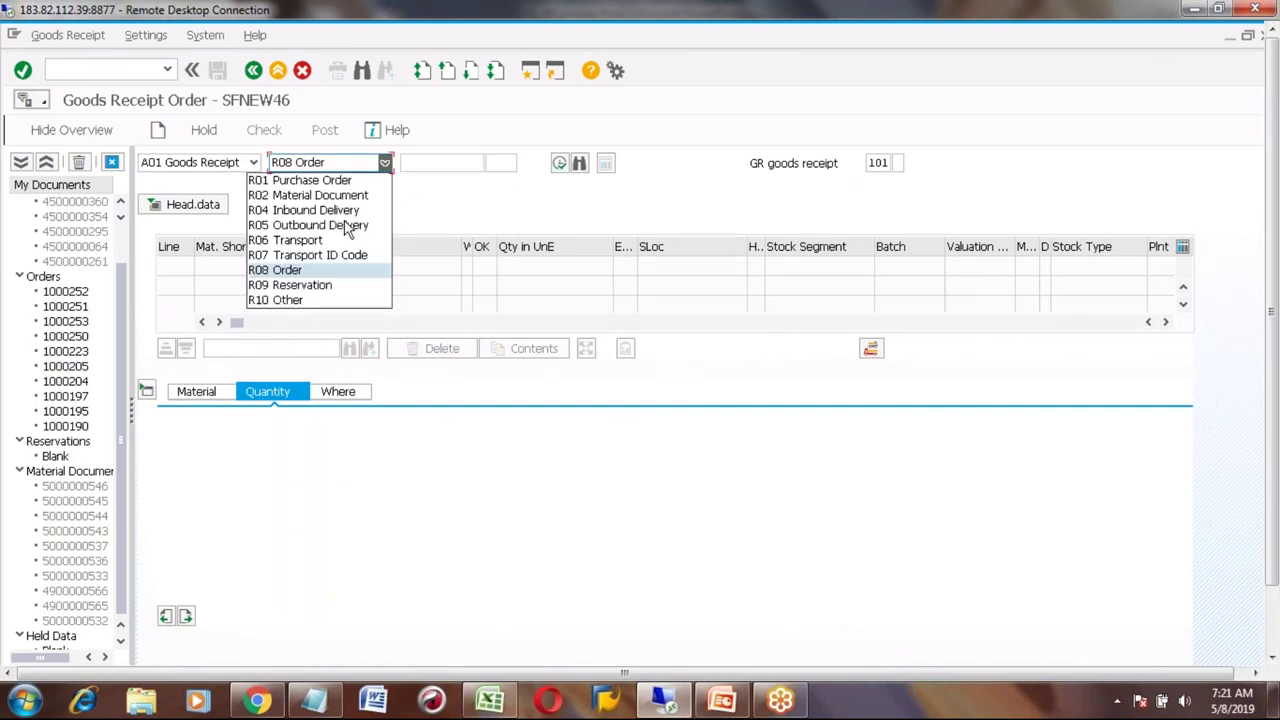
{"action": "left_click", "coordinate": [287, 300]}
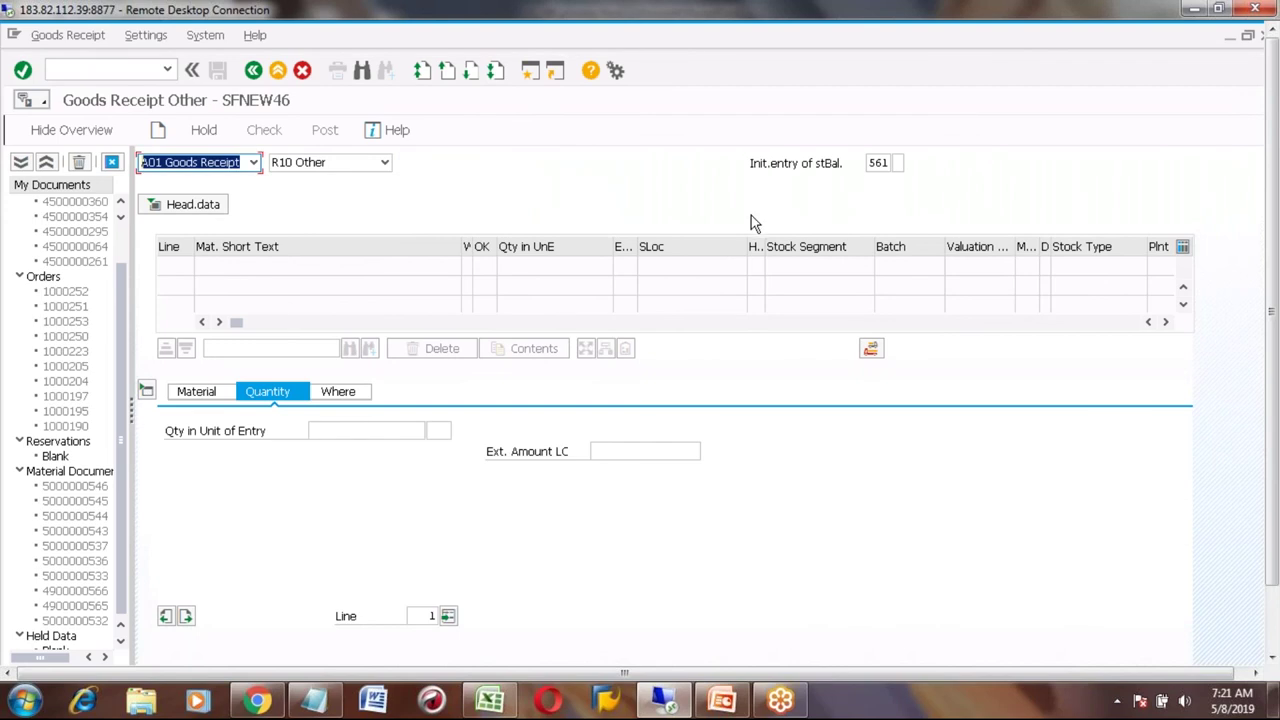
- Enter a quantity of 1000 and the material TRACTOR_TYRE007 for the goods receipt item
{"action": "left_click", "coordinate": [332, 430]}
{"action": "type", "text": "1000"}
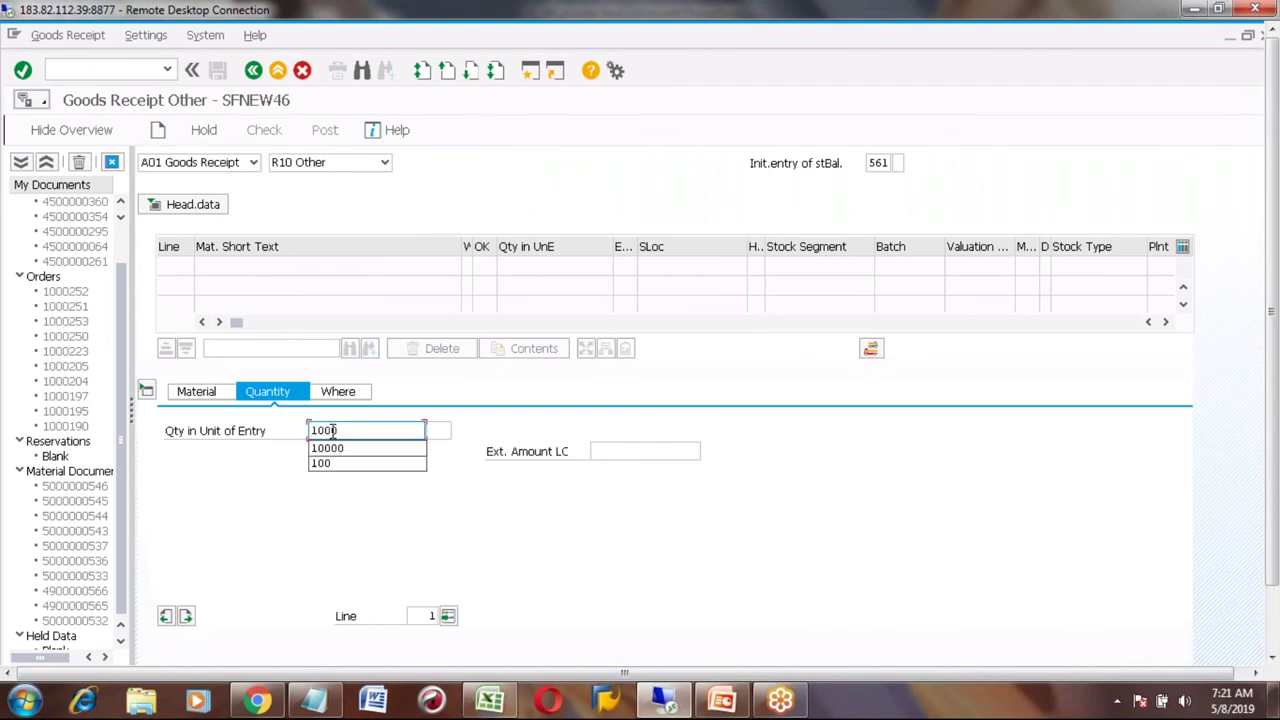
{"action": "left_click", "coordinate": [208, 393]}
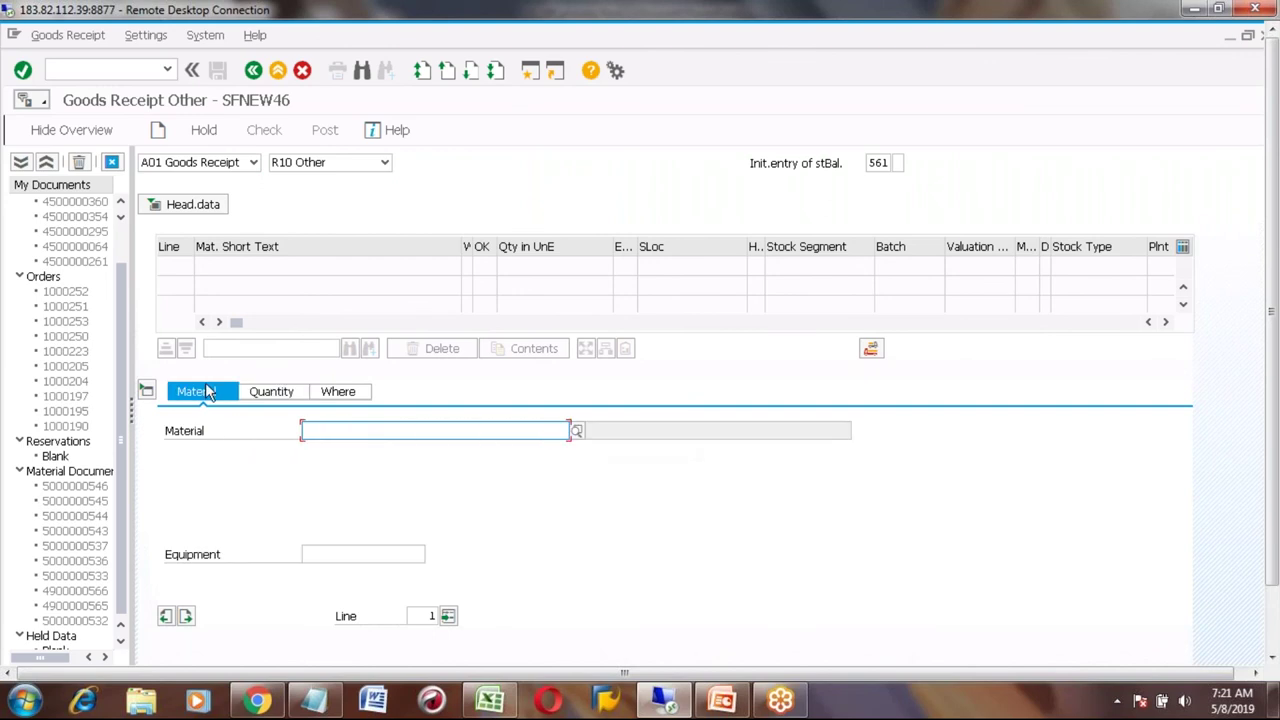
{"action": "type", "text": "tractor"}
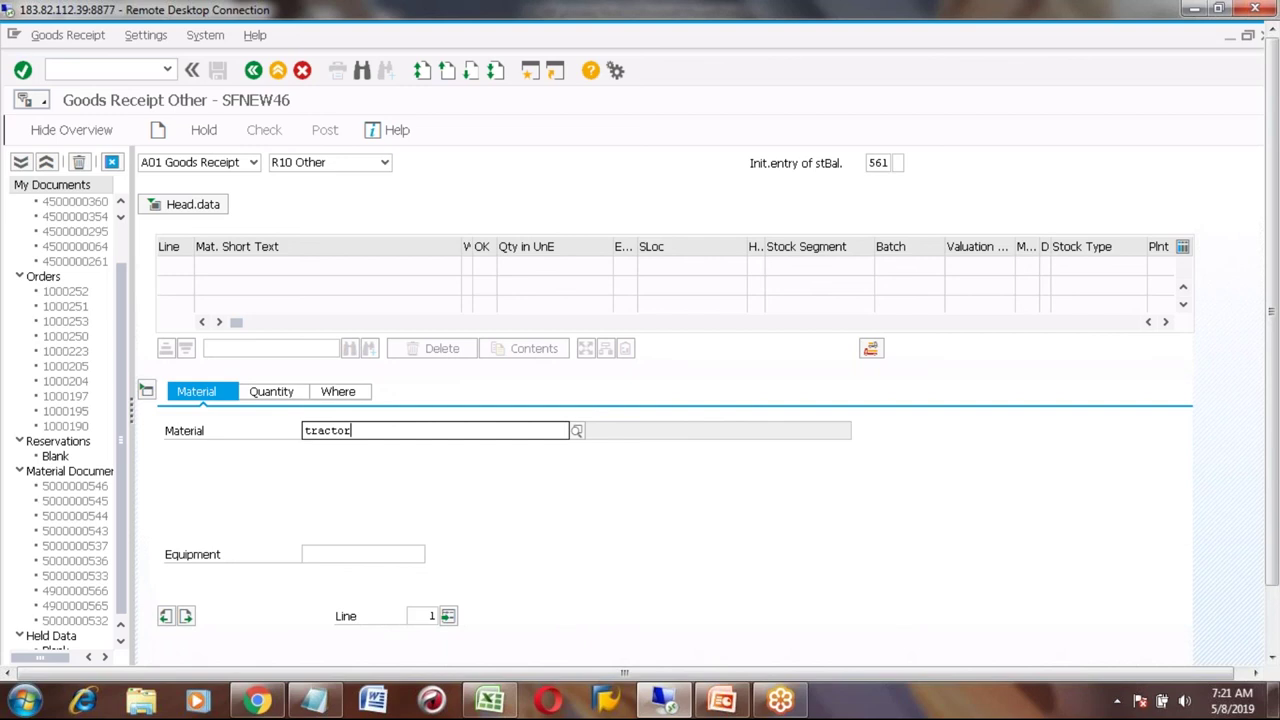
{"action": "key", "text": "Down"}
{"action": "key", "text": "Down"}
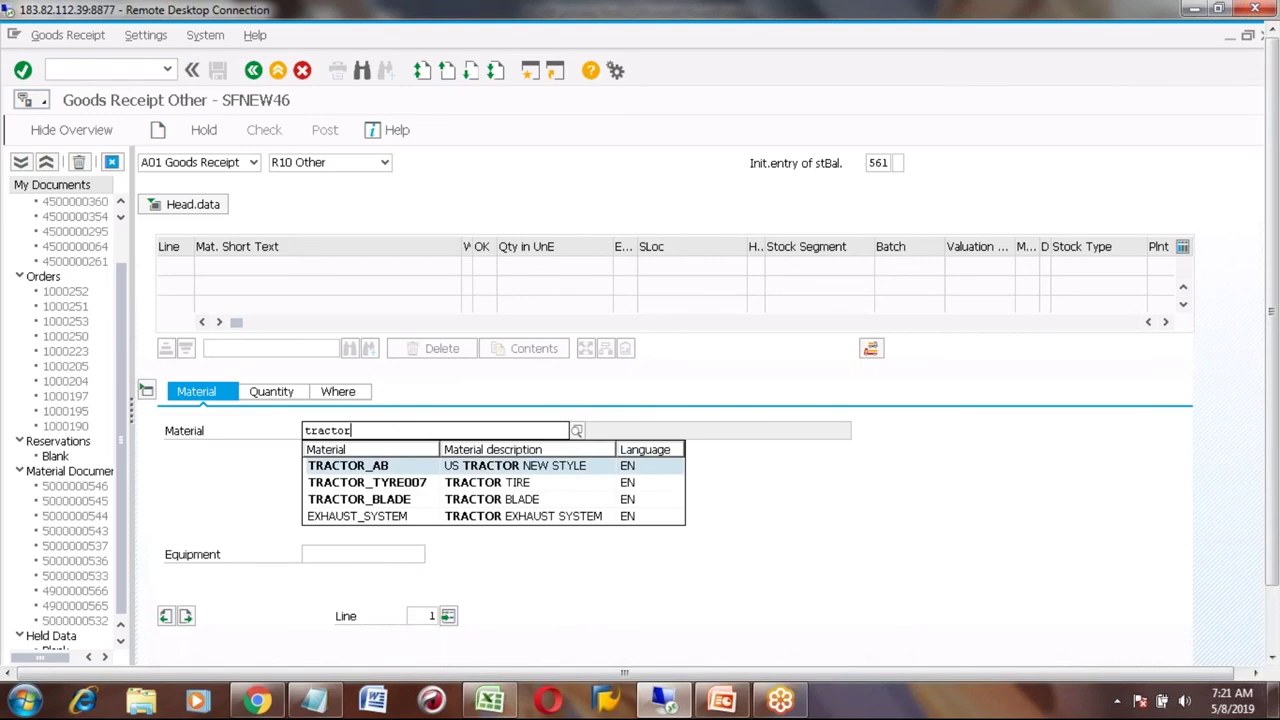
{"action": "key", "text": "Return"}
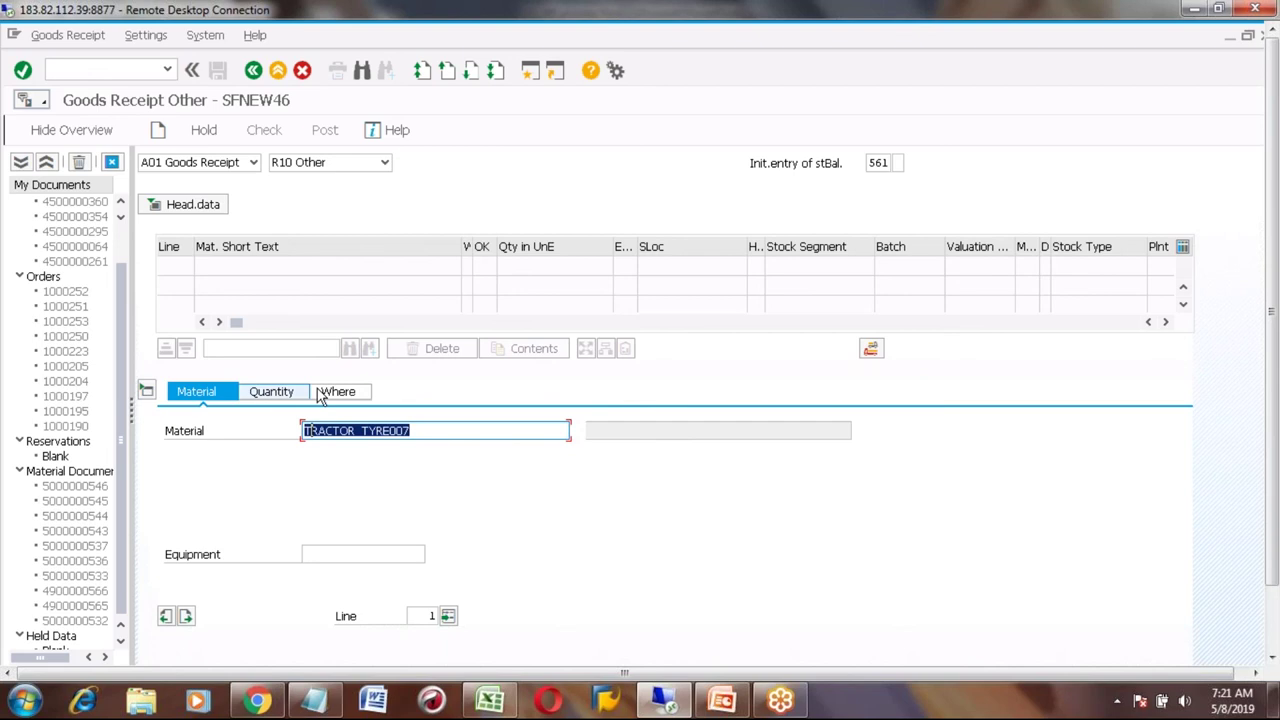
- Assign plant 7777 and storage location 0100 to the goods receipt item and confirm the entries
{"action": "left_click", "coordinate": [275, 393]}
{"action": "left_click", "coordinate": [338, 392]}
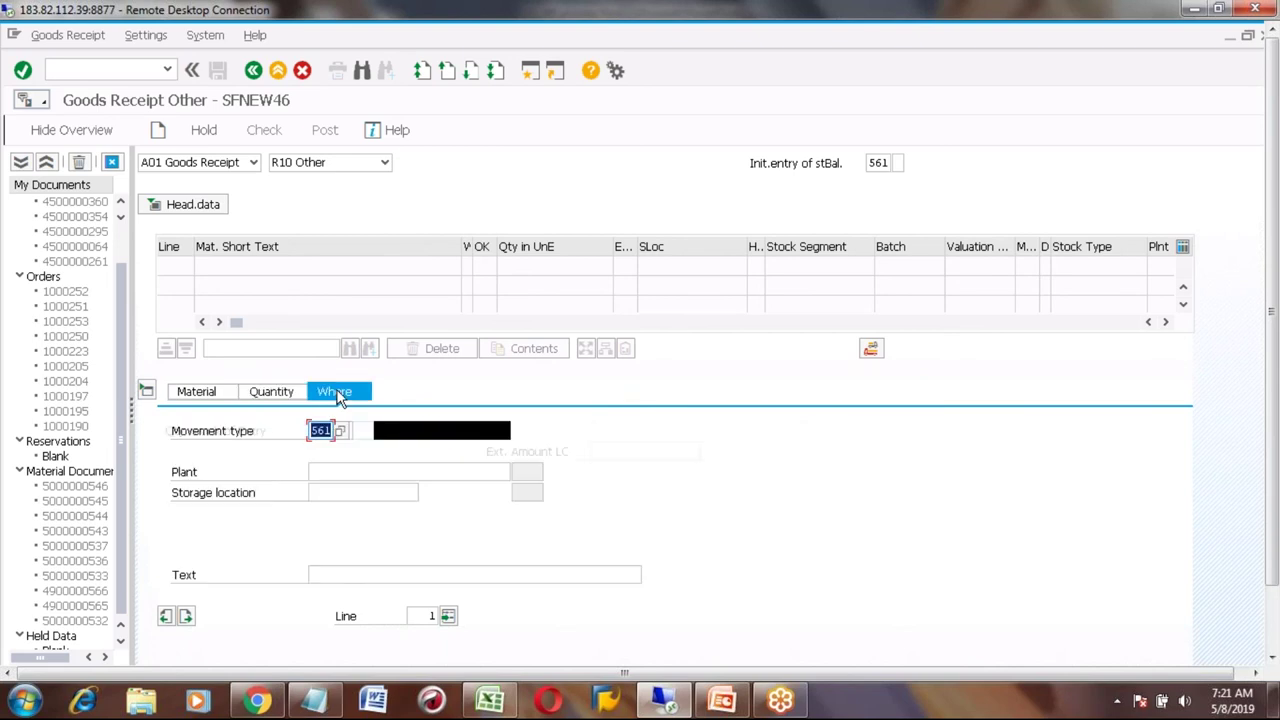
{"action": "left_click", "coordinate": [311, 471]}
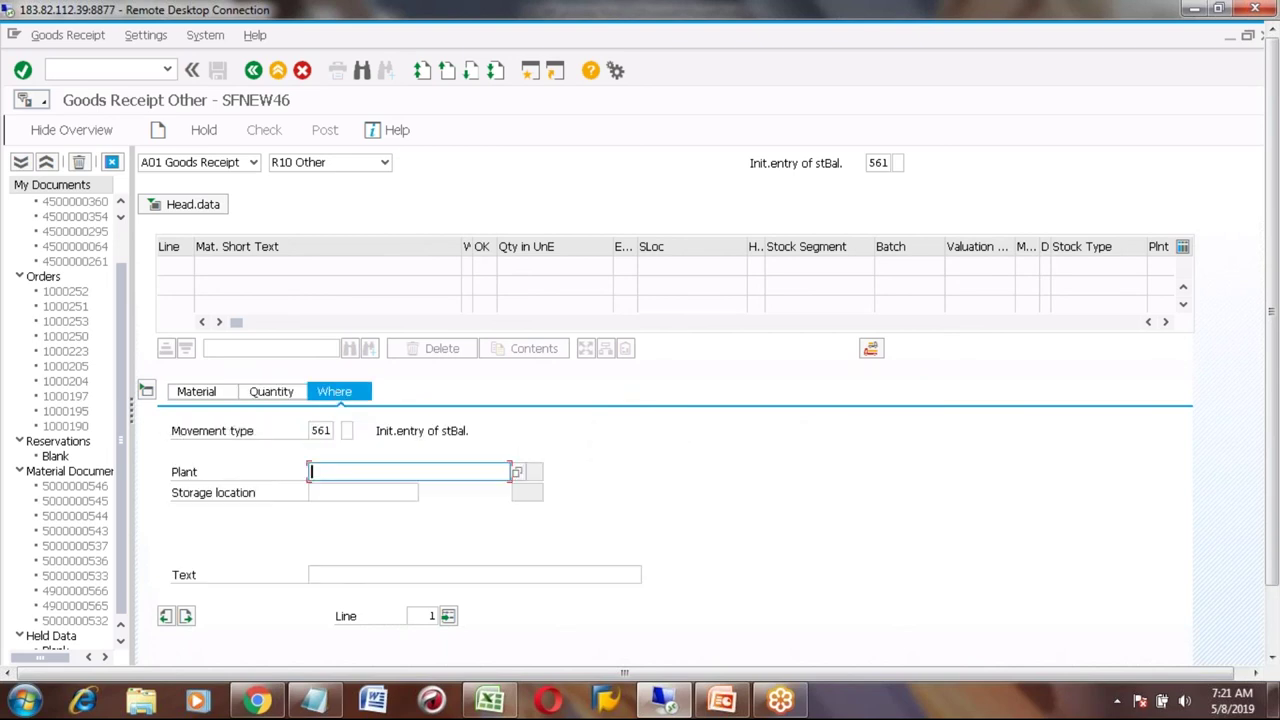
{"action": "type", "text": "7777"}
{"action": "left_click", "coordinate": [326, 492]}
{"action": "type", "text": "0100"}
{"action": "key", "text": "Return"}
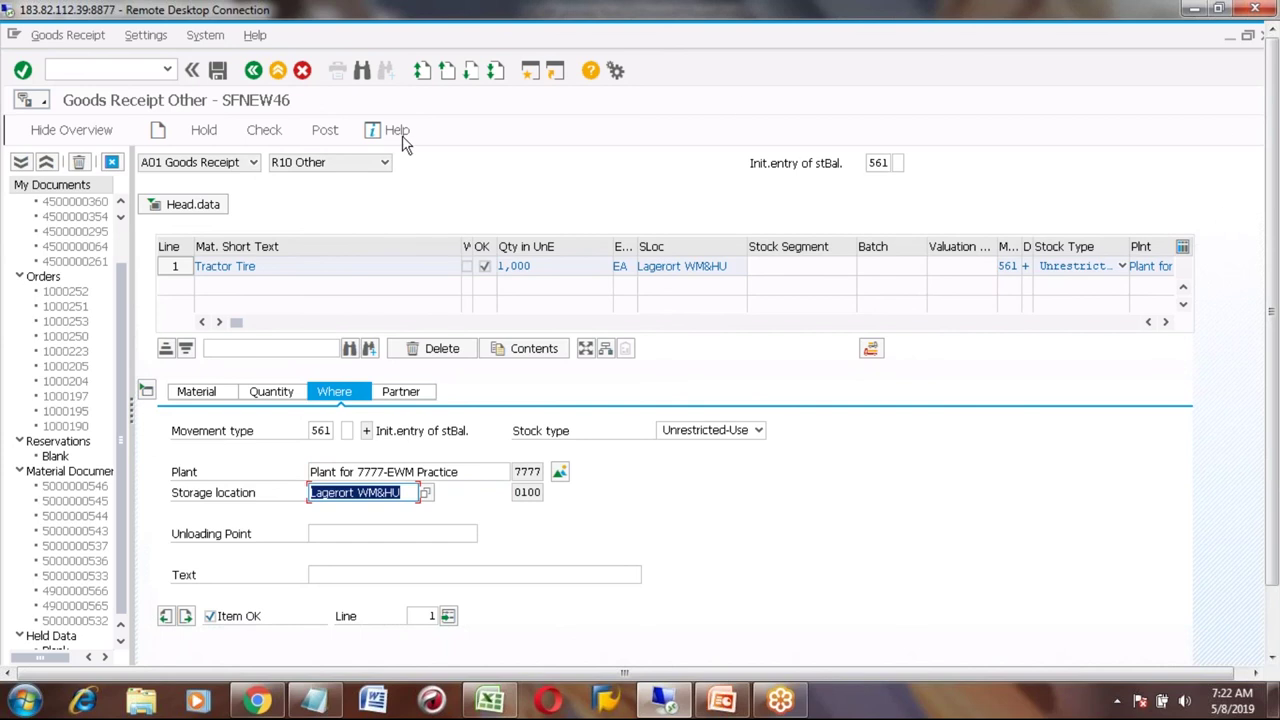
- Try to post the goods receipt for 1000 units, and exit the document without saving it
{"action": "left_click", "coordinate": [328, 134]}
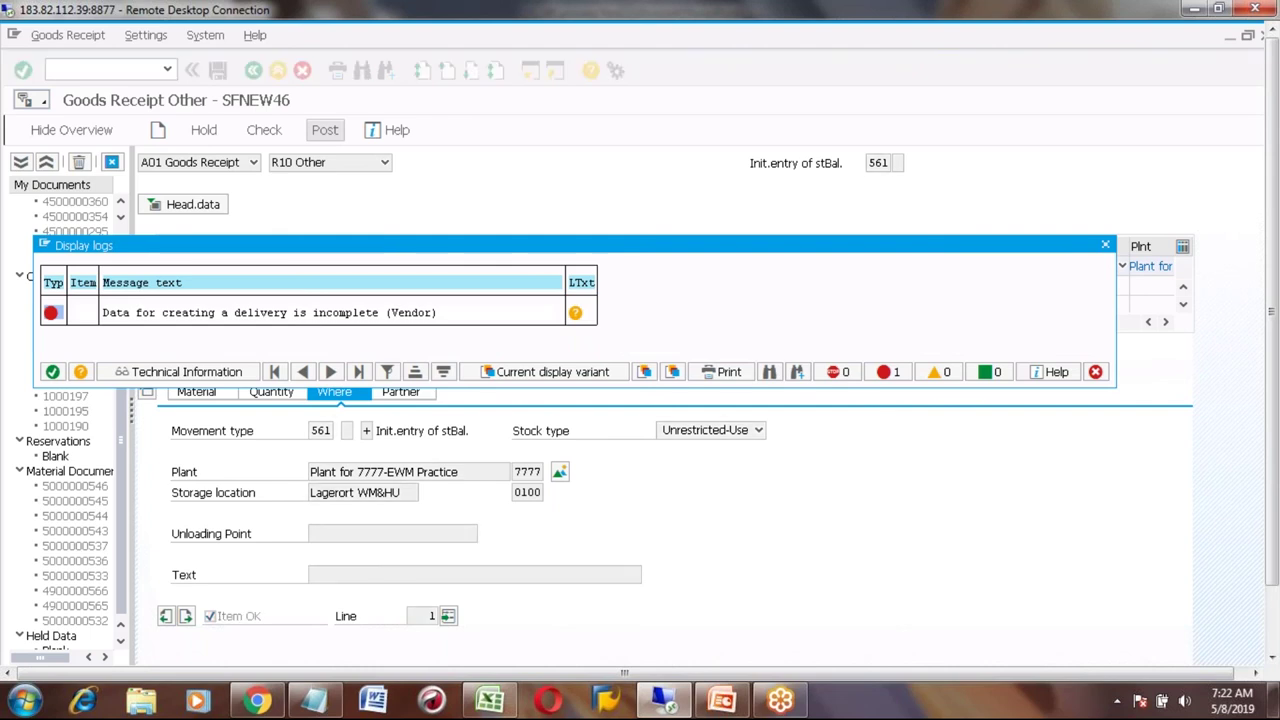
{"action": "left_click", "coordinate": [1105, 246]}
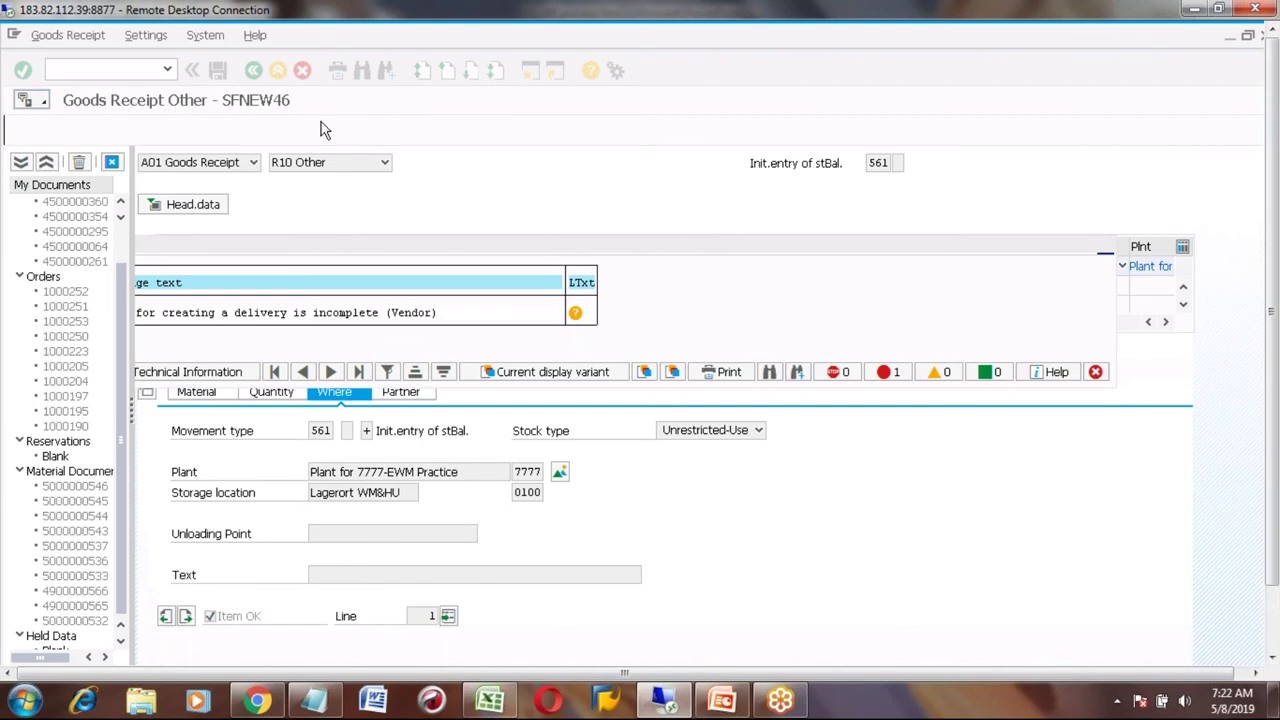
{"action": "left_click", "coordinate": [255, 71]}
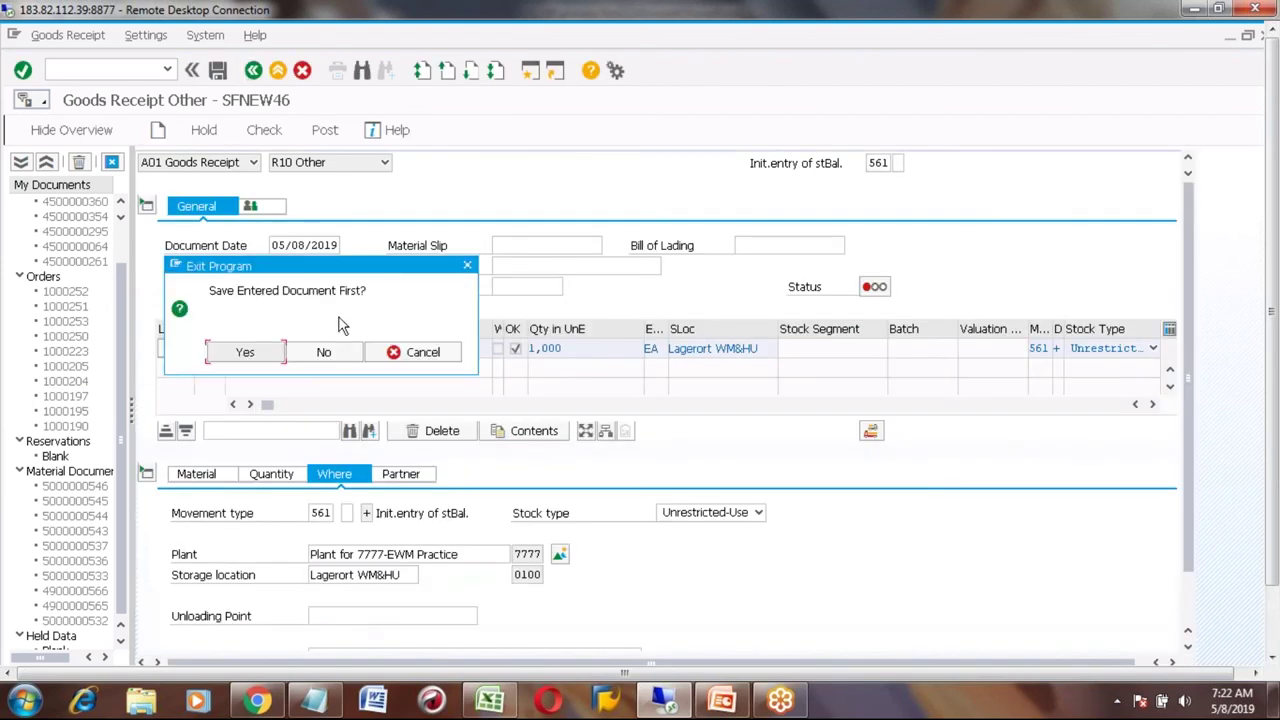
{"action": "left_click", "coordinate": [320, 355]}
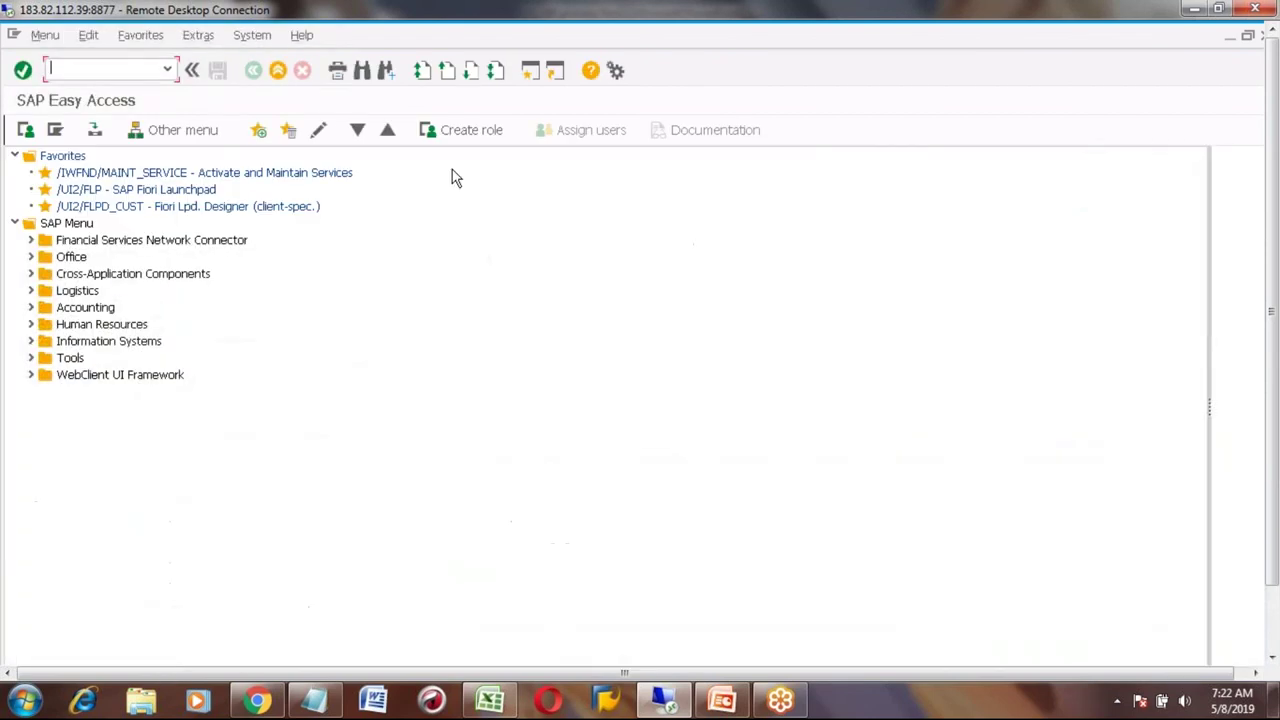
- Run MIGO again for an A01 Goods Receipt with R10 Other, and assign plant 7777 and storage location 0100 to the item
{"action": "type", "text": "migo"}
{"action": "key", "text": "Return"}
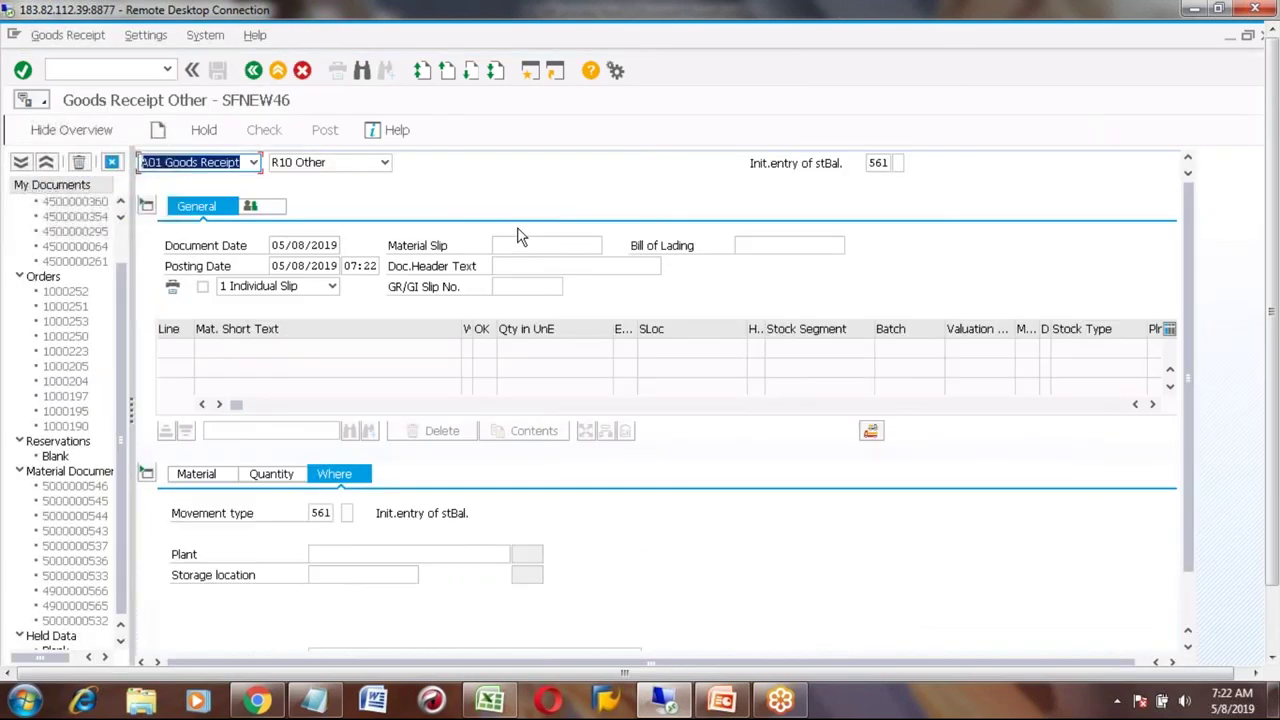
{"action": "left_click", "coordinate": [322, 554]}
{"action": "key", "text": "Down"}
{"action": "key", "text": "Return"}
{"action": "key", "text": "Tab"}
{"action": "key", "text": "Down"}
{"action": "key", "text": "Return"}
{"action": "key", "text": "Return"}
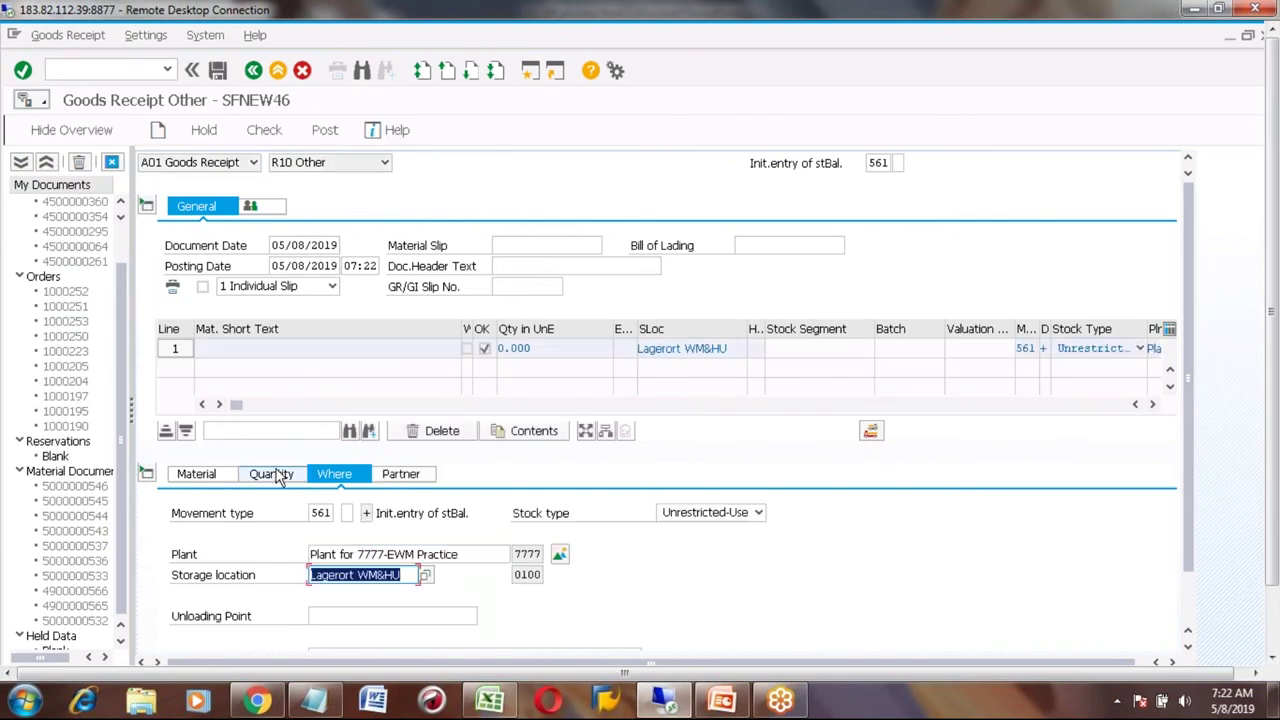
- Enter a quantity of 500 and the material TRACTOR_TYRE007 for the goods receipt item
{"action": "left_click", "coordinate": [281, 477]}
{"action": "left_click", "coordinate": [340, 512]}
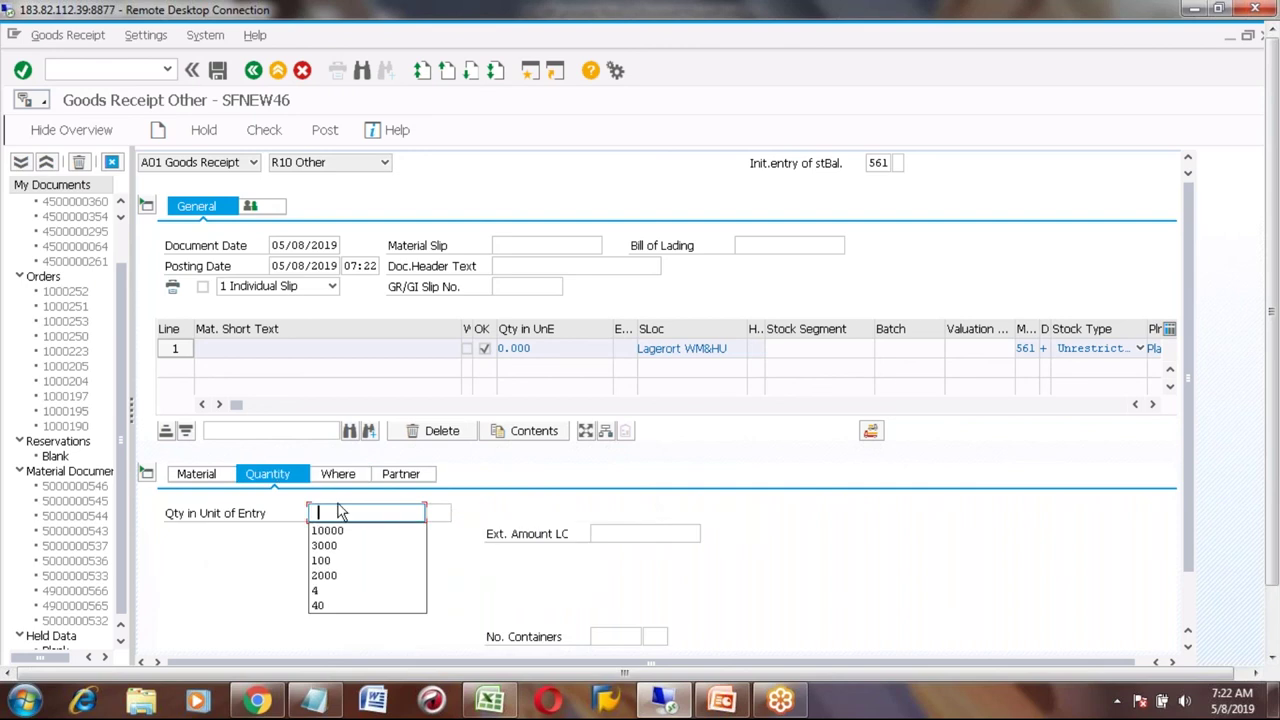
{"action": "key", "text": "Down"}
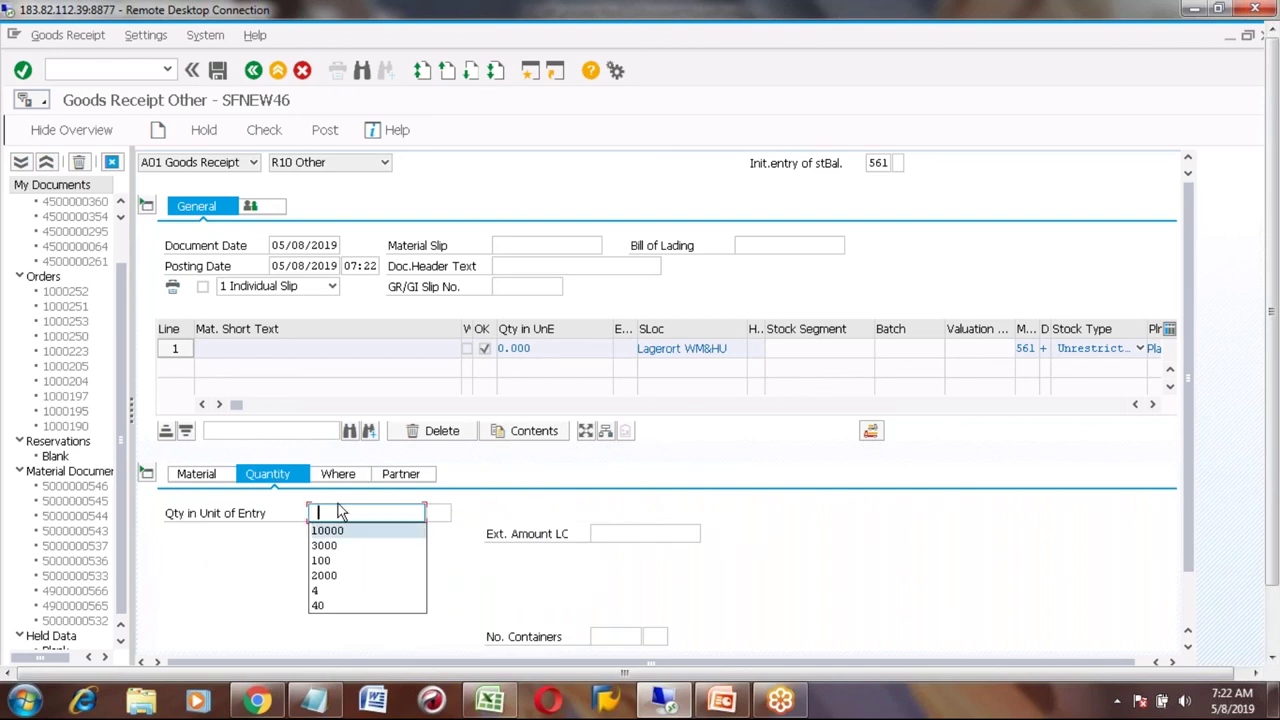
{"action": "type", "text": "500"}
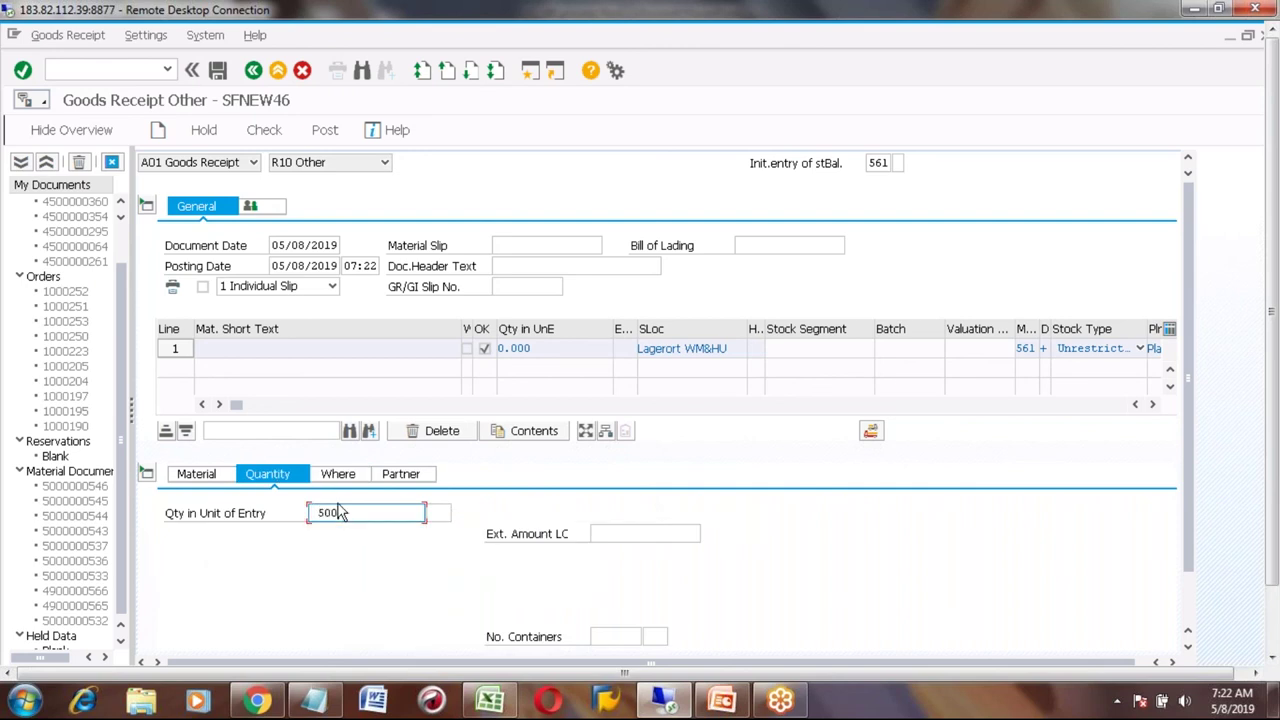
{"action": "left_click", "coordinate": [215, 478]}
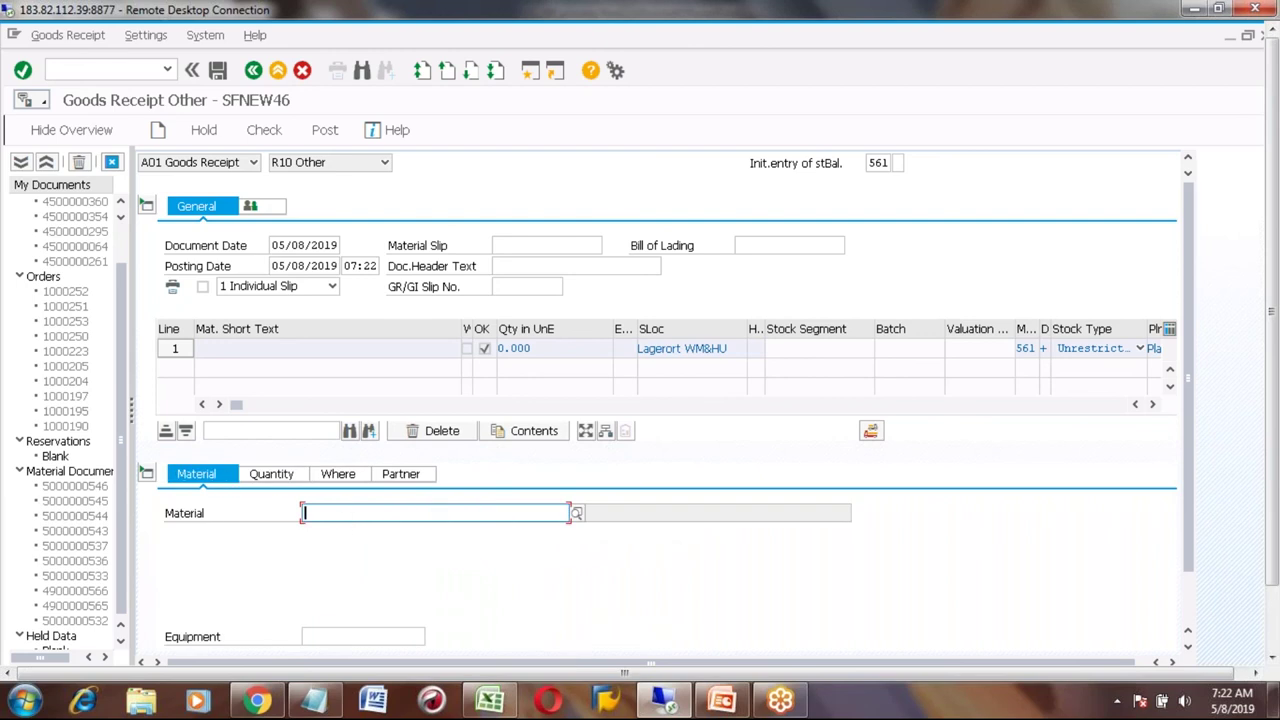
{"action": "type", "text": "trac"}
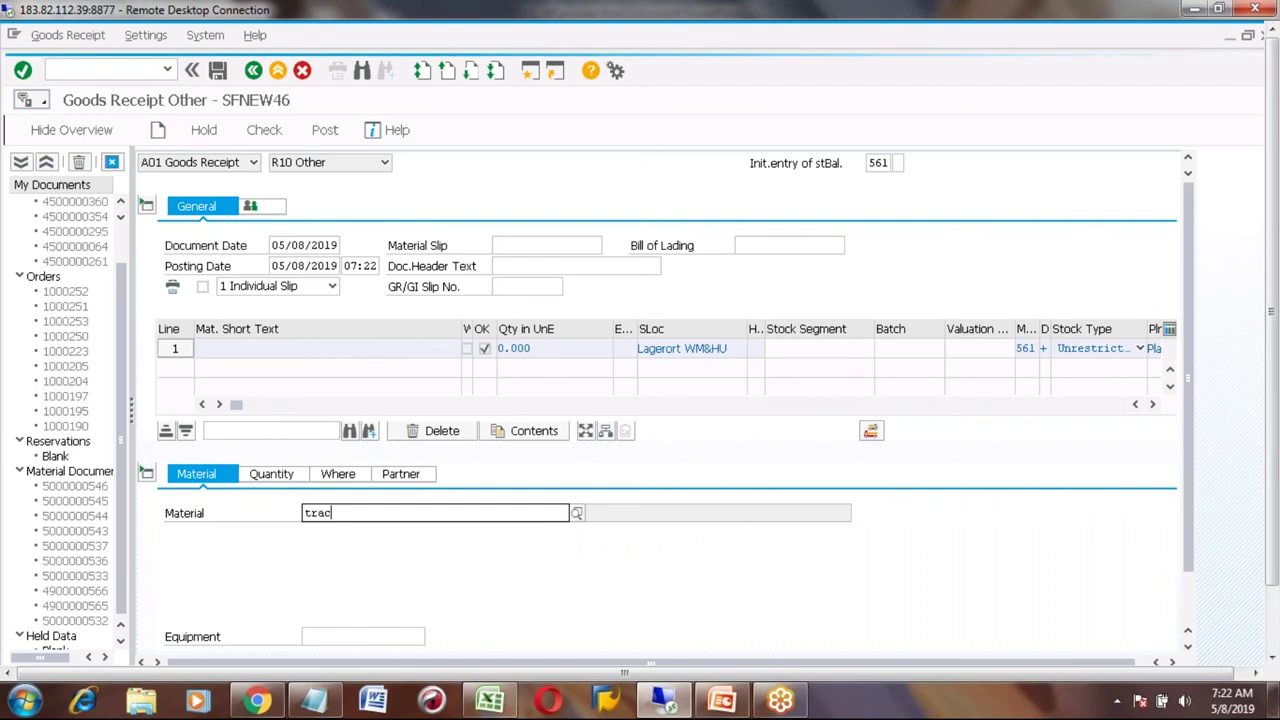
{"action": "type", "text": "to"}
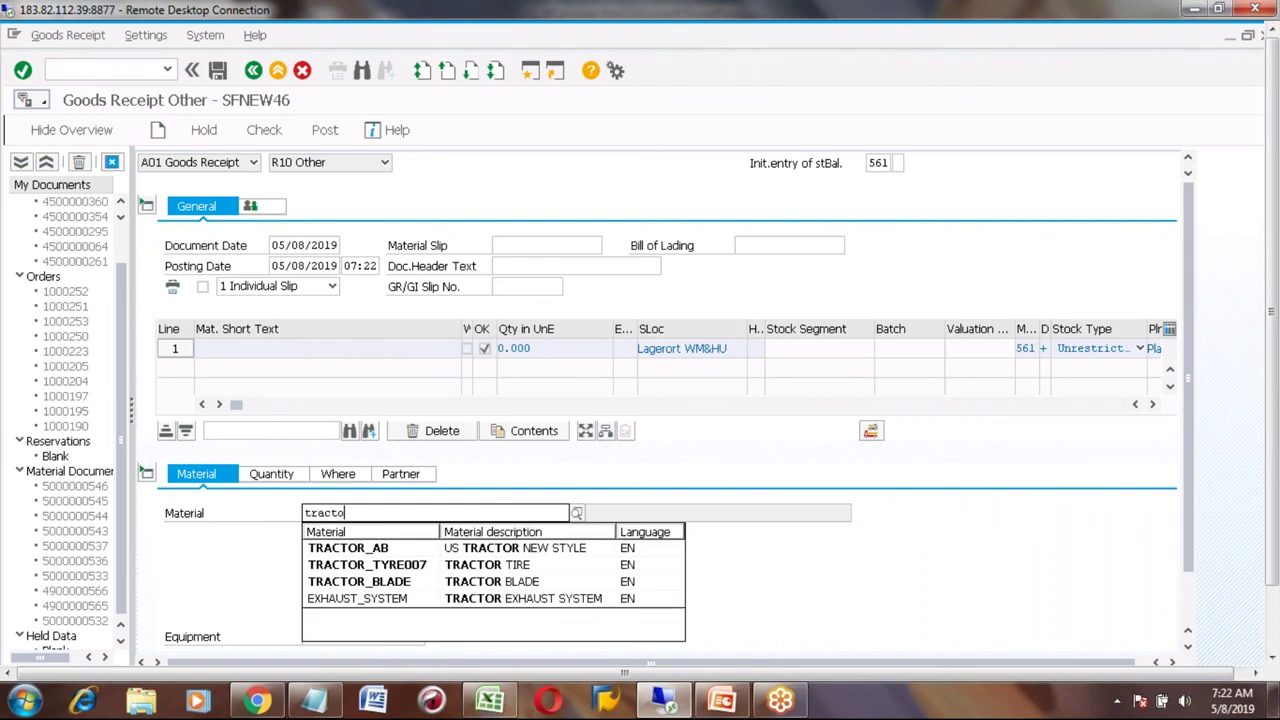
{"action": "key", "text": "Down"}
{"action": "key", "text": "Down"}
{"action": "key", "text": "Return"}
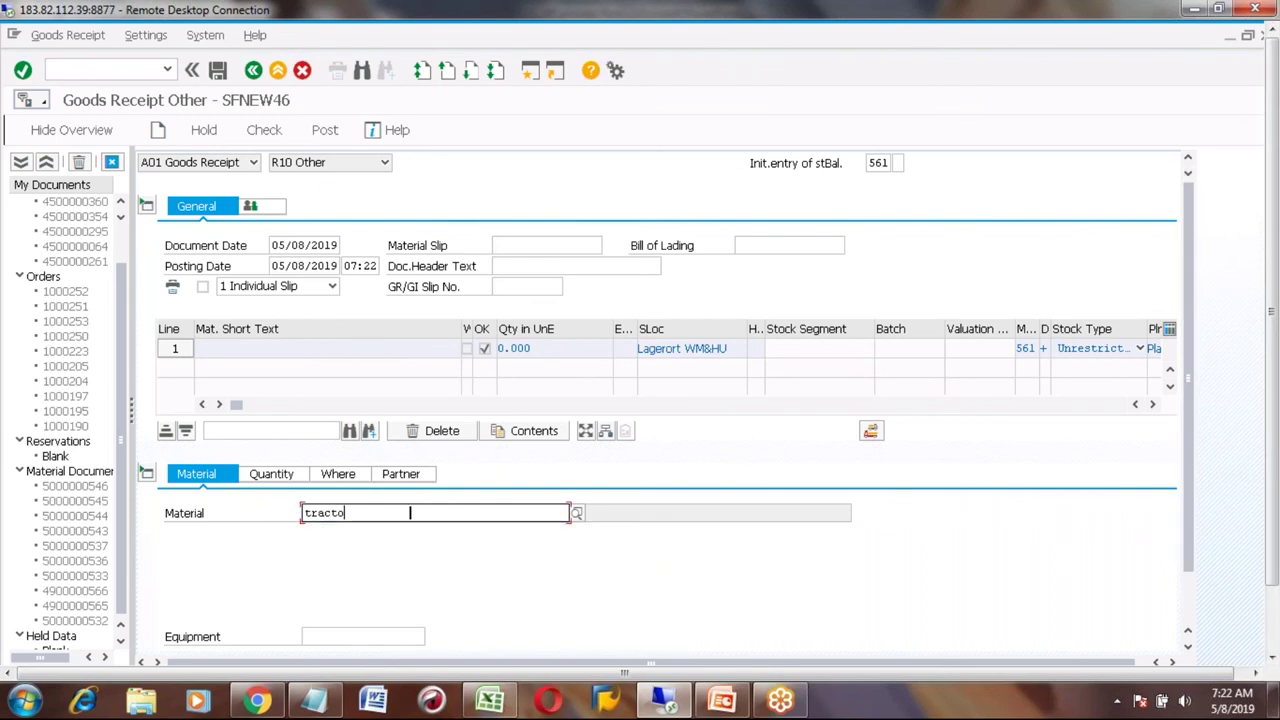
{"action": "key", "text": "Return"}
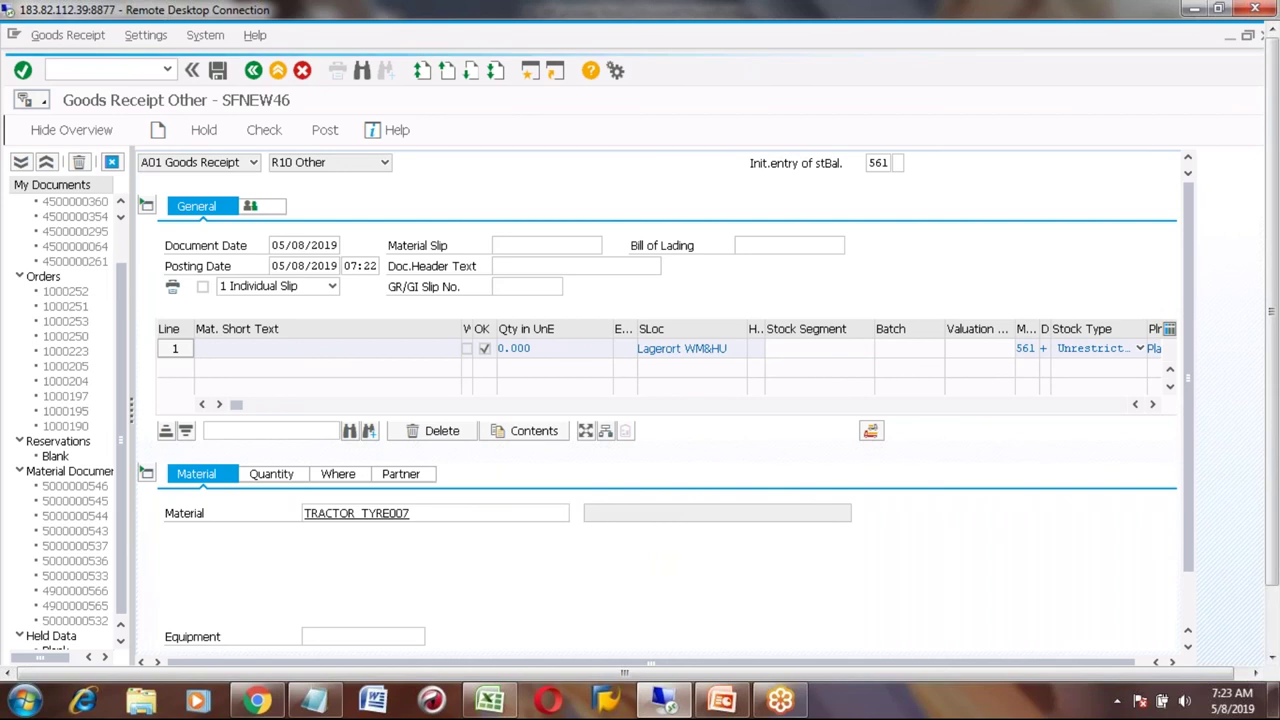
- Assign the vendor listed for TRACTOR_TYRE007 in the suppliers-by-material search to the goods receipt item, and post the document
{"action": "left_click", "coordinate": [325, 130]}
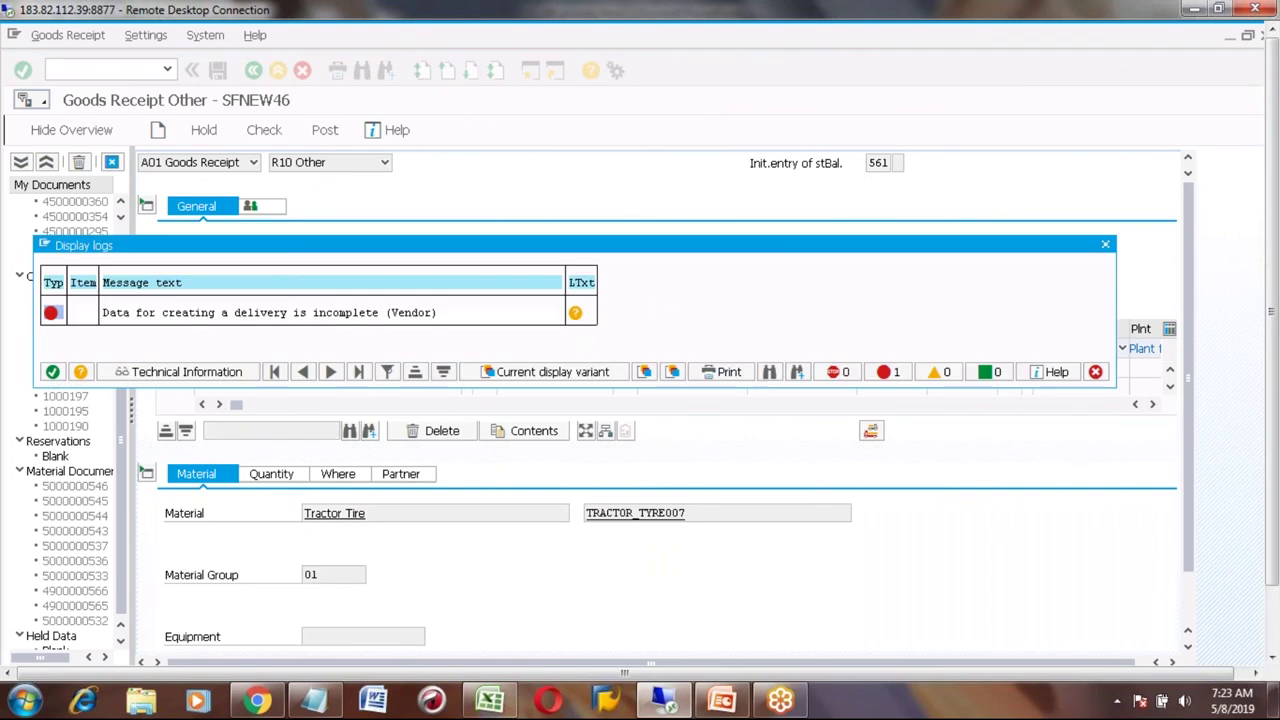
{"action": "left_click", "coordinate": [1097, 373]}
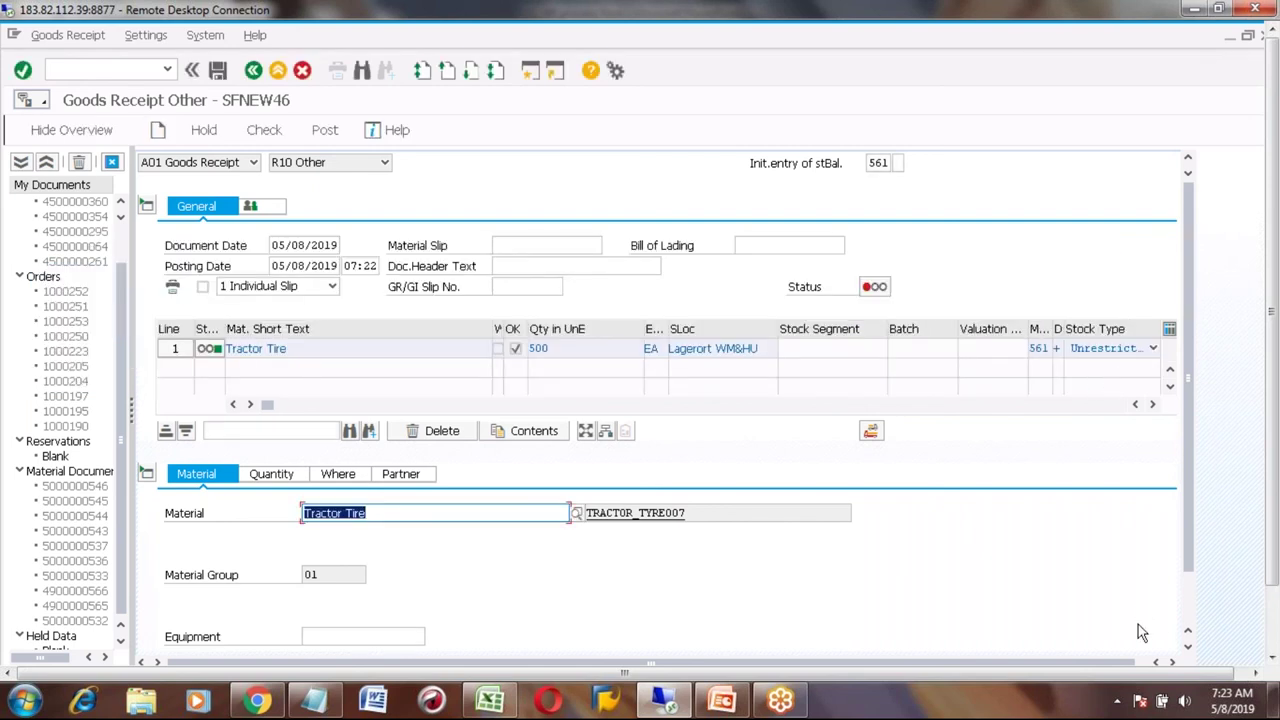
{"action": "left_click", "coordinate": [1193, 610]}
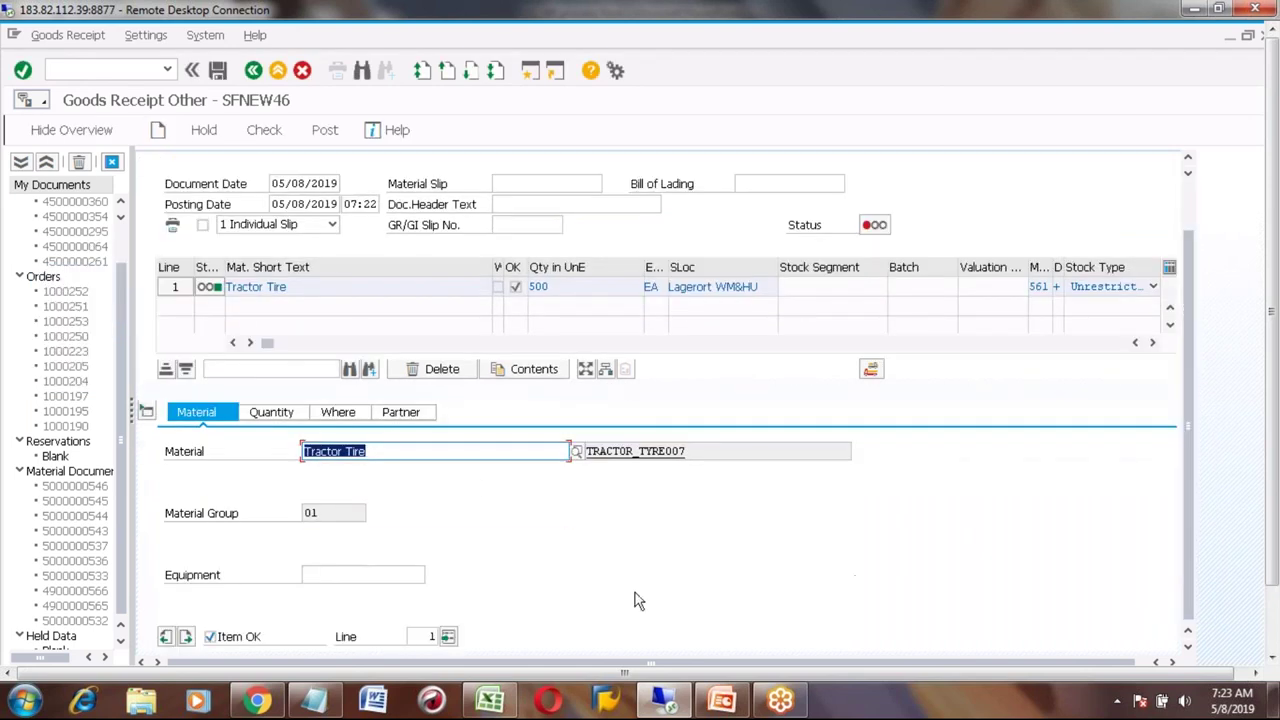
{"action": "left_click", "coordinate": [399, 412]}
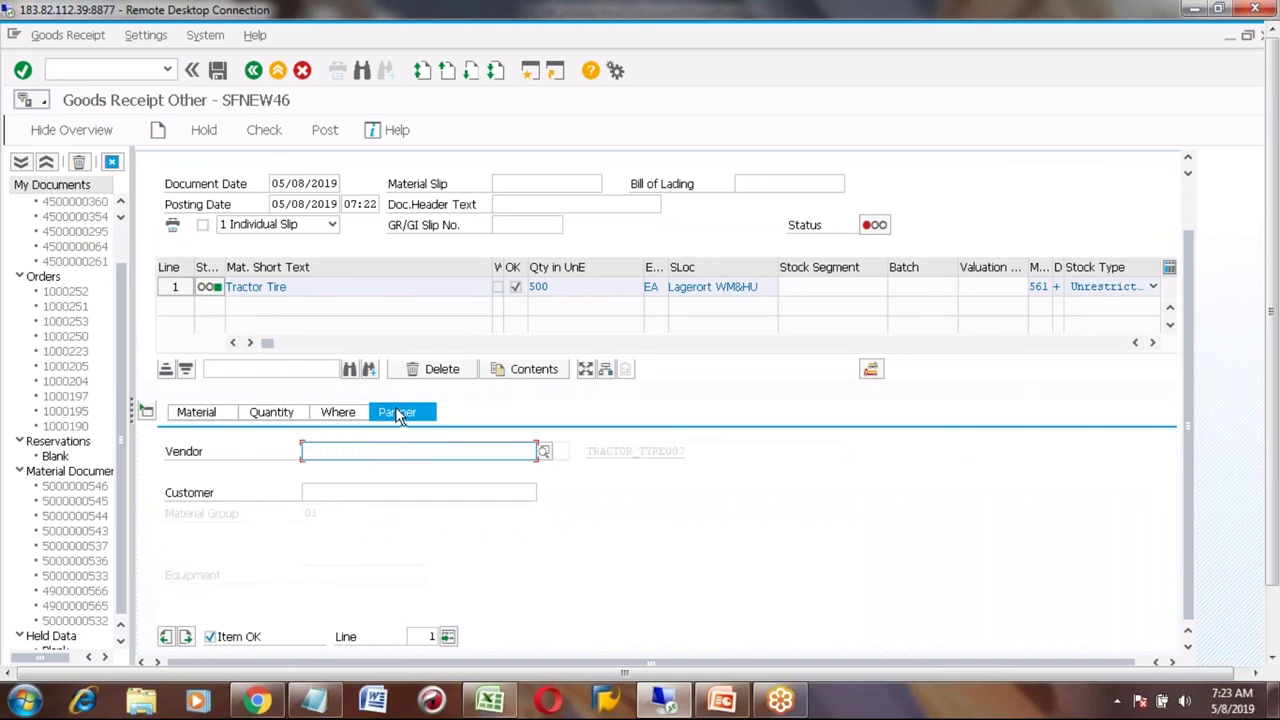
{"action": "left_click", "coordinate": [544, 452]}
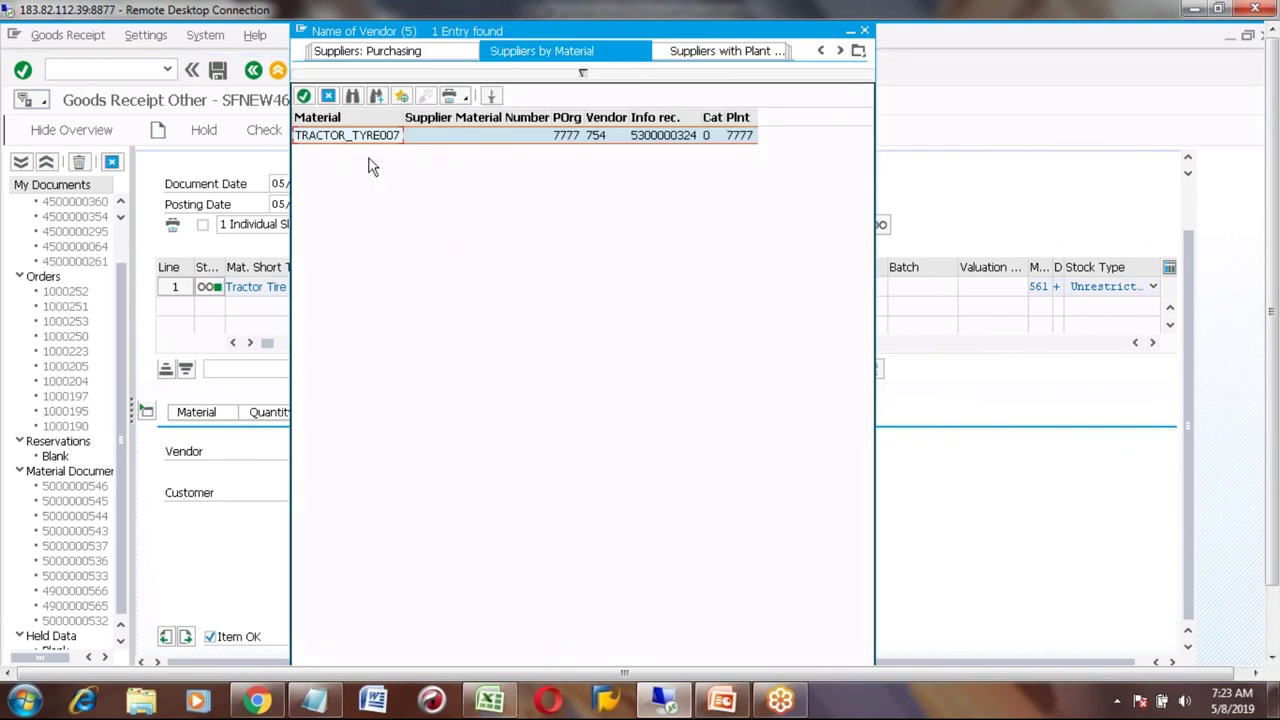
{"action": "double_click", "coordinate": [343, 137]}
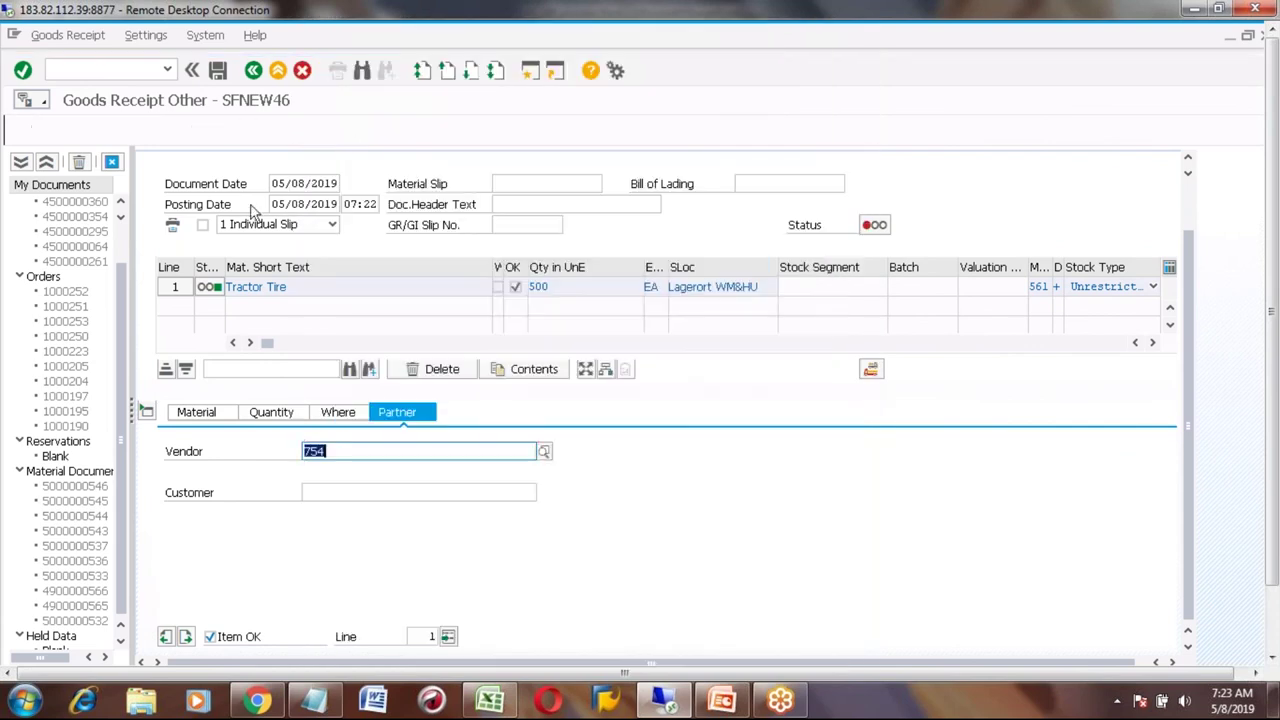
{"action": "left_click", "coordinate": [220, 74]}
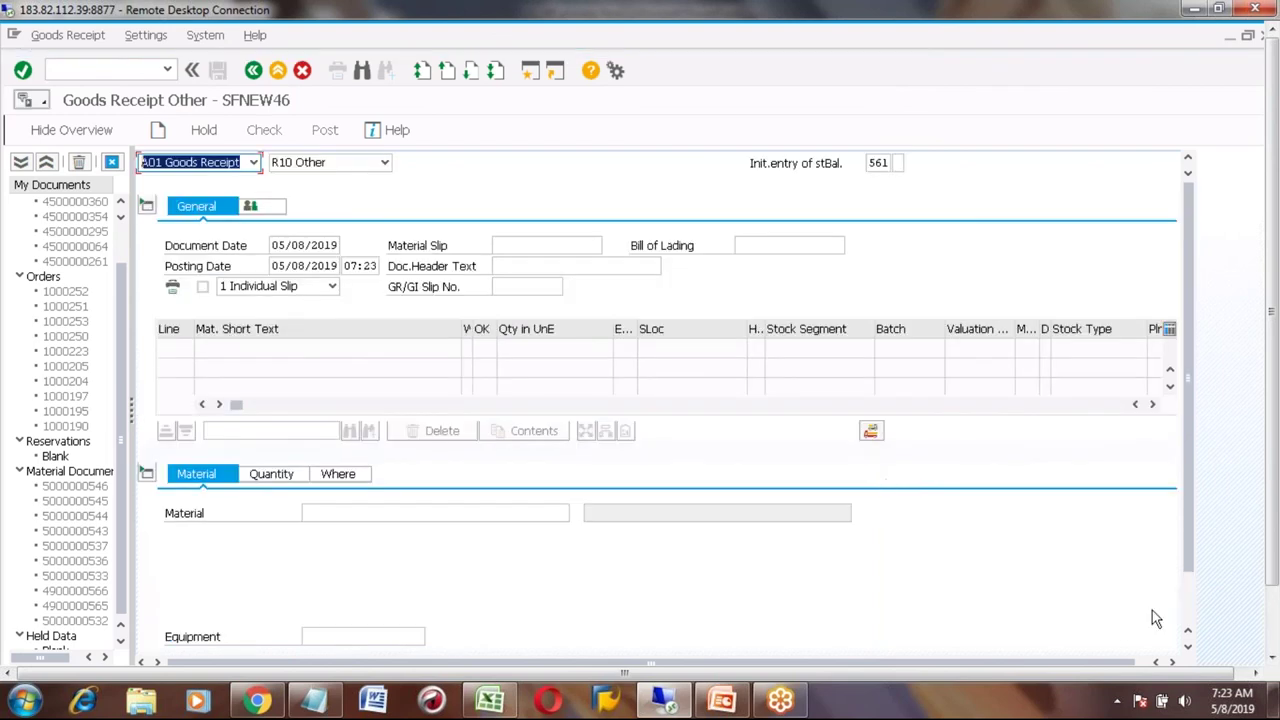
- Open the details of the delivery message, copy the delivery number, and leave the goods receipt transaction
{"action": "scroll", "coordinate": [1193, 610], "scroll_direction": "down", "scroll_amount": 2}
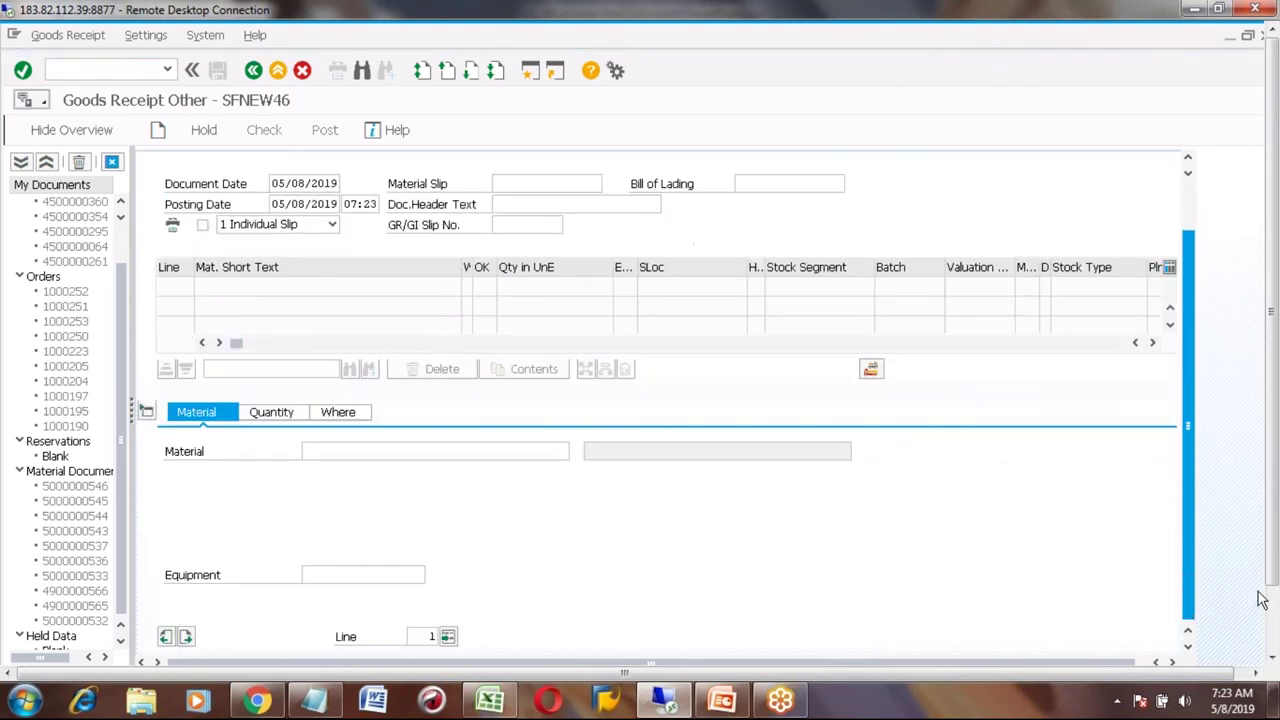
{"action": "left_click", "coordinate": [1273, 640]}
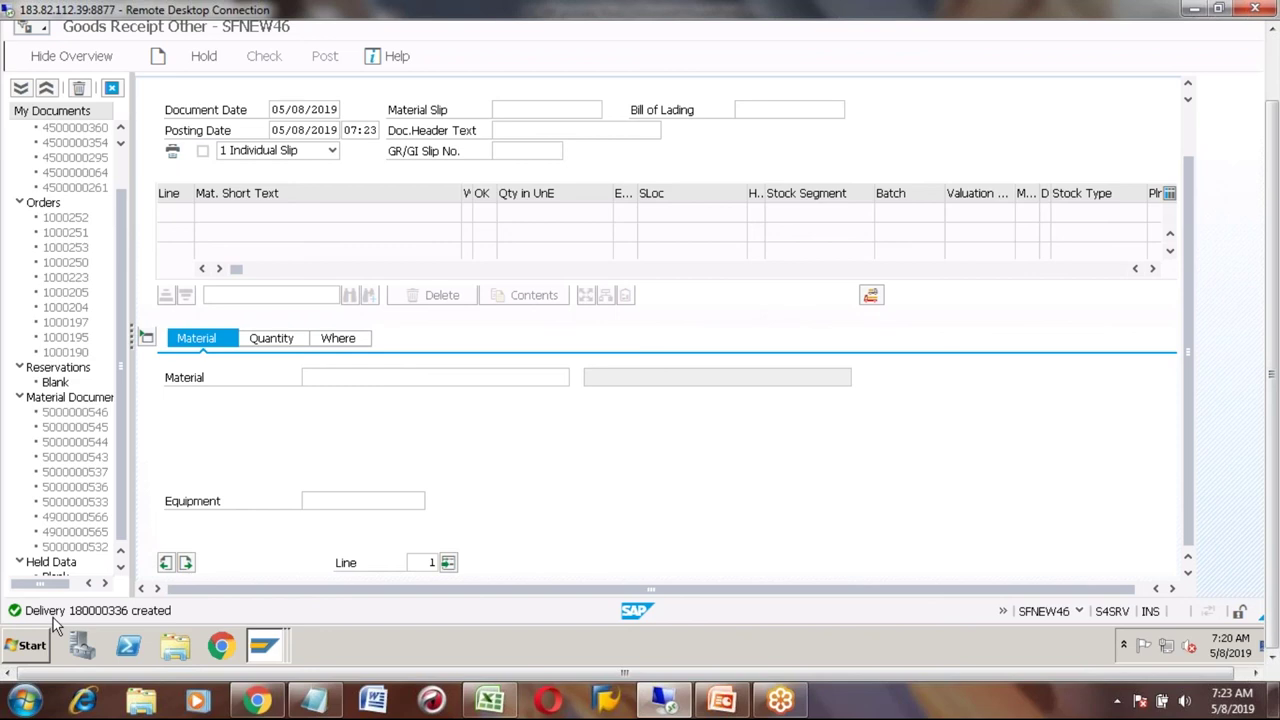
{"action": "left_click", "coordinate": [110, 618]}
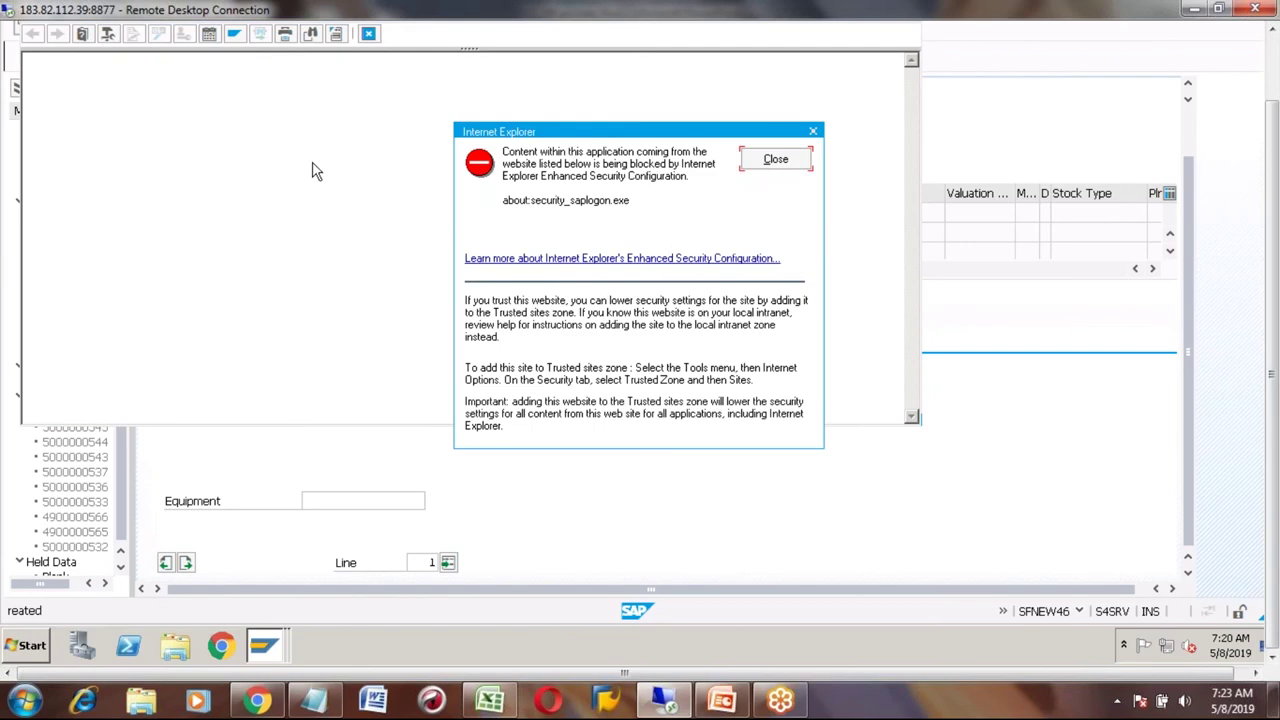
{"action": "left_click", "coordinate": [763, 168]}
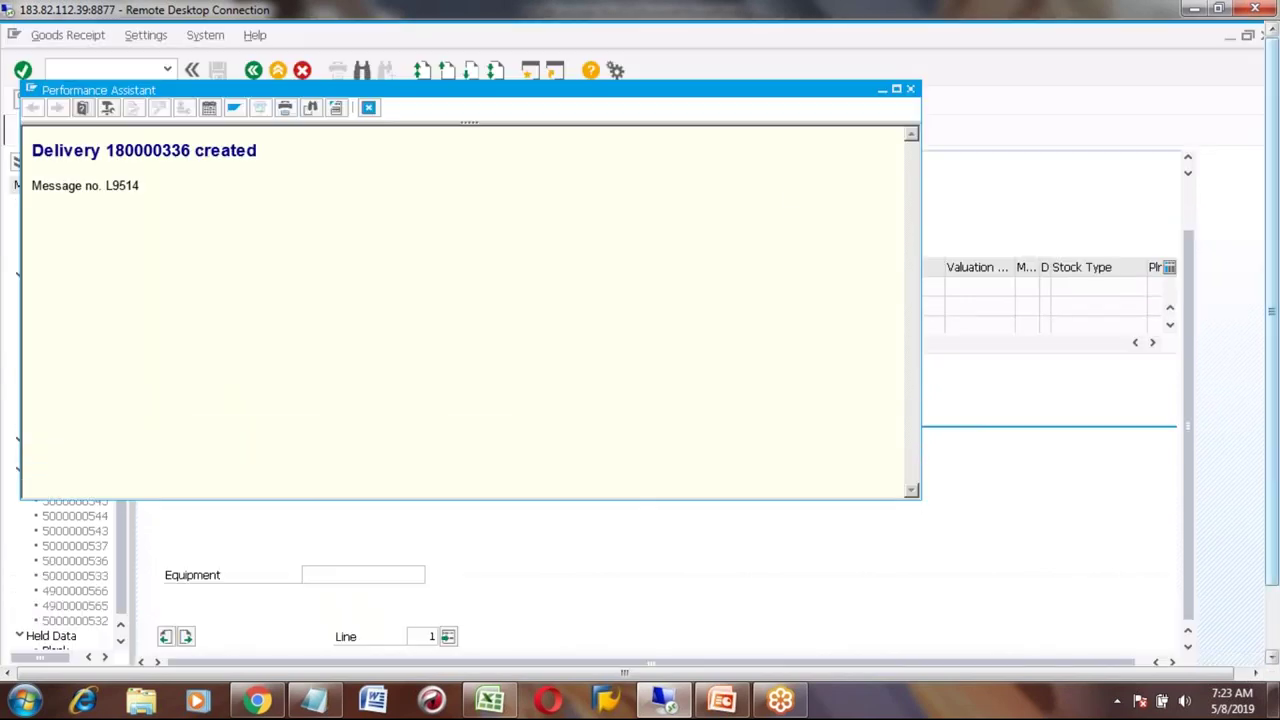
{"action": "double_click", "coordinate": [148, 151]}
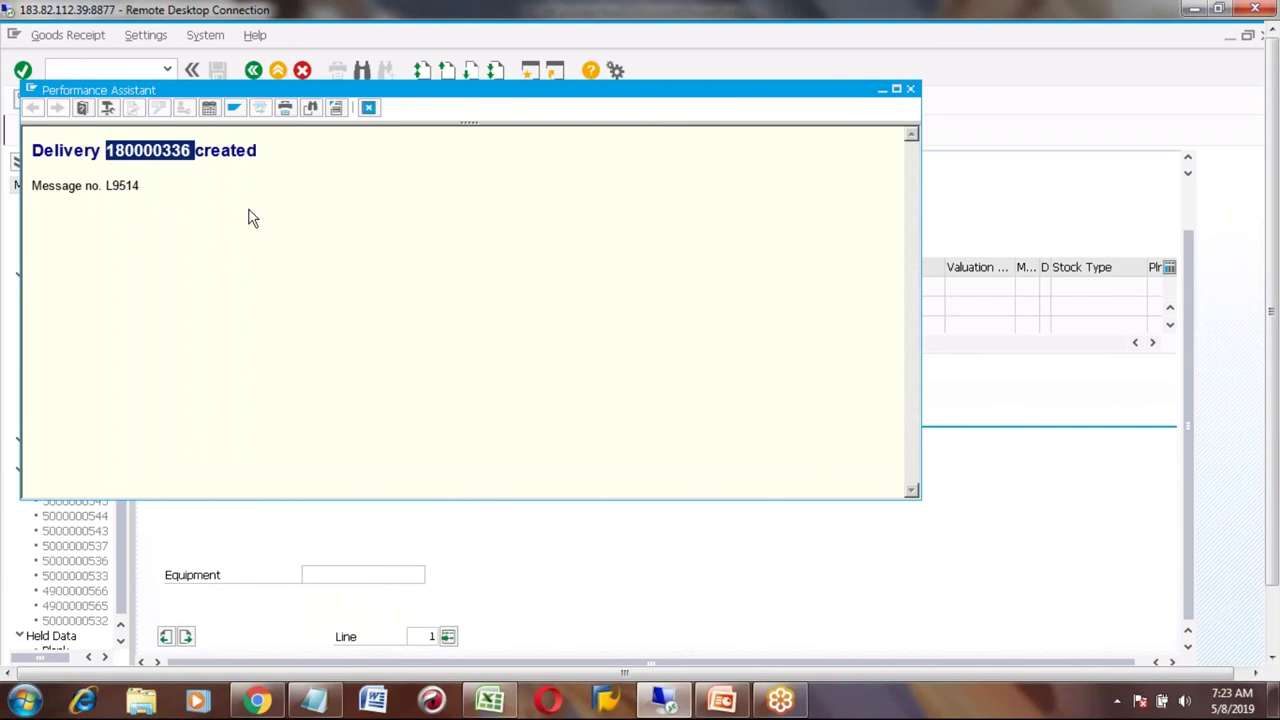
{"action": "left_click", "coordinate": [368, 109]}
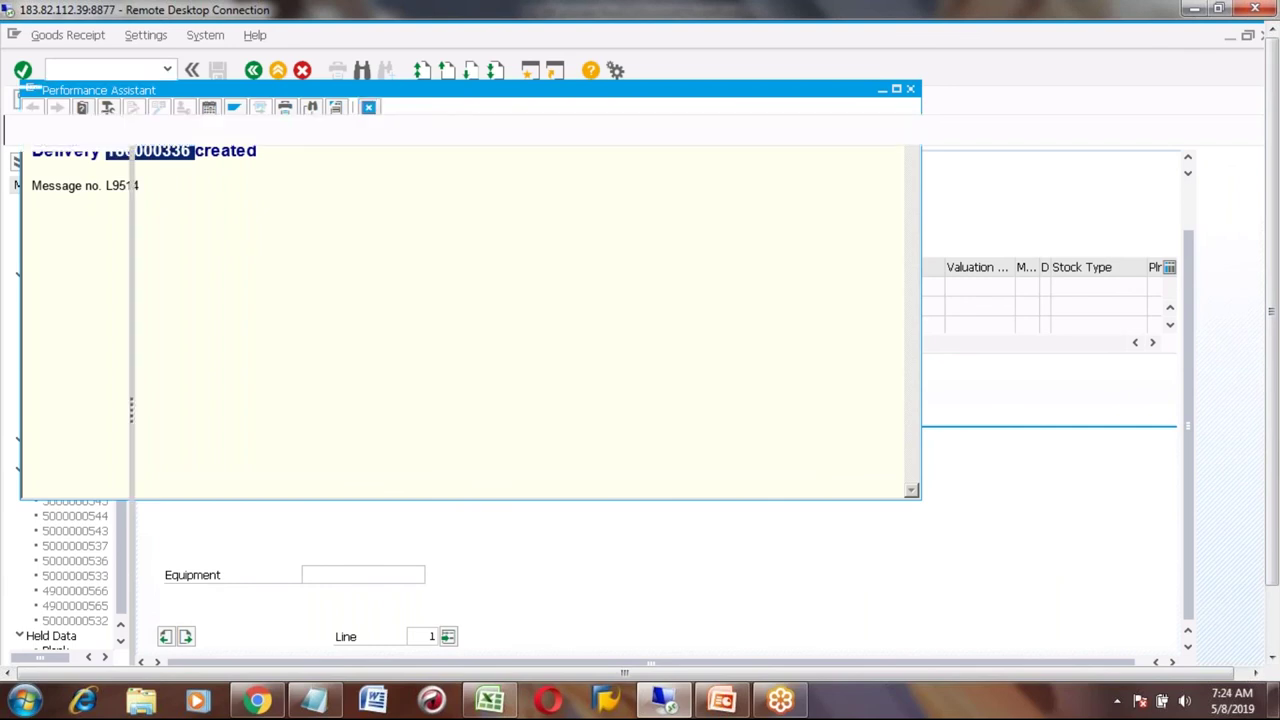
{"action": "left_click", "coordinate": [278, 71]}
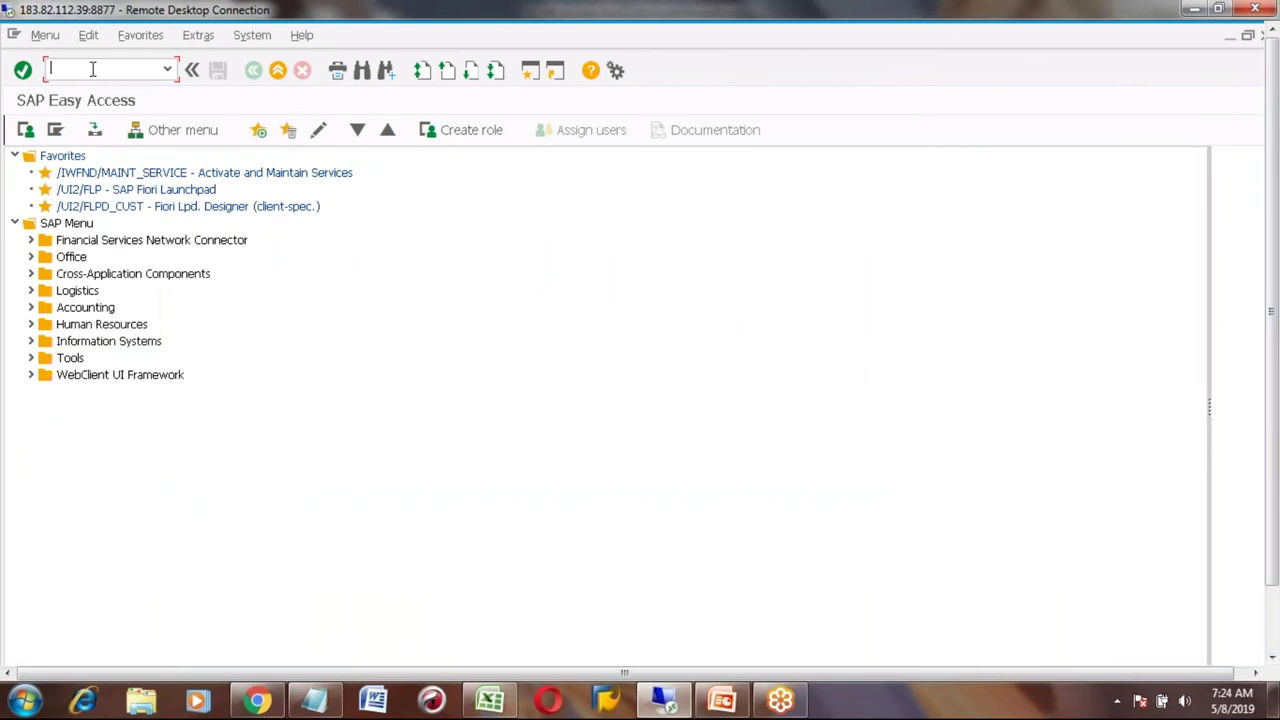
{"action": "type", "text": "vl02n"}
{"action": "key", "text": "Return"}
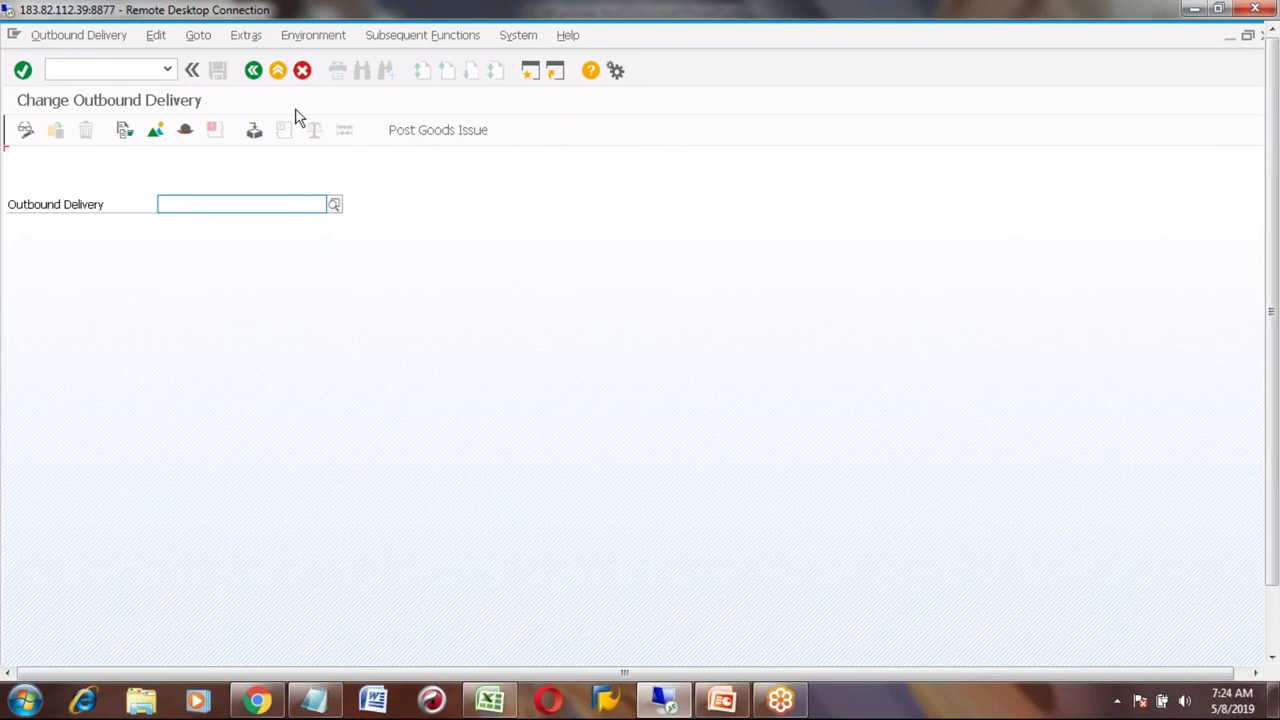
{"action": "left_click", "coordinate": [252, 72]}
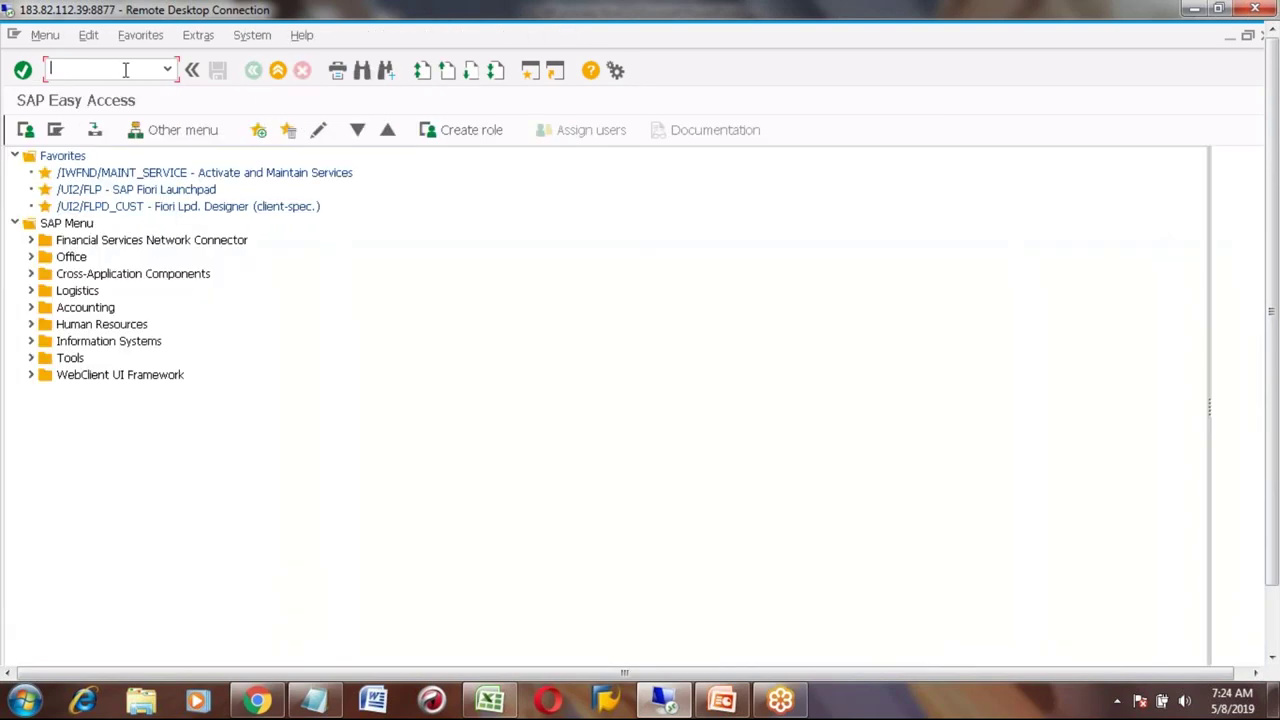
- Run VL32N and open the newly created inbound delivery for changing
{"action": "type", "text": "vl32n"}
{"action": "key", "text": "Return"}
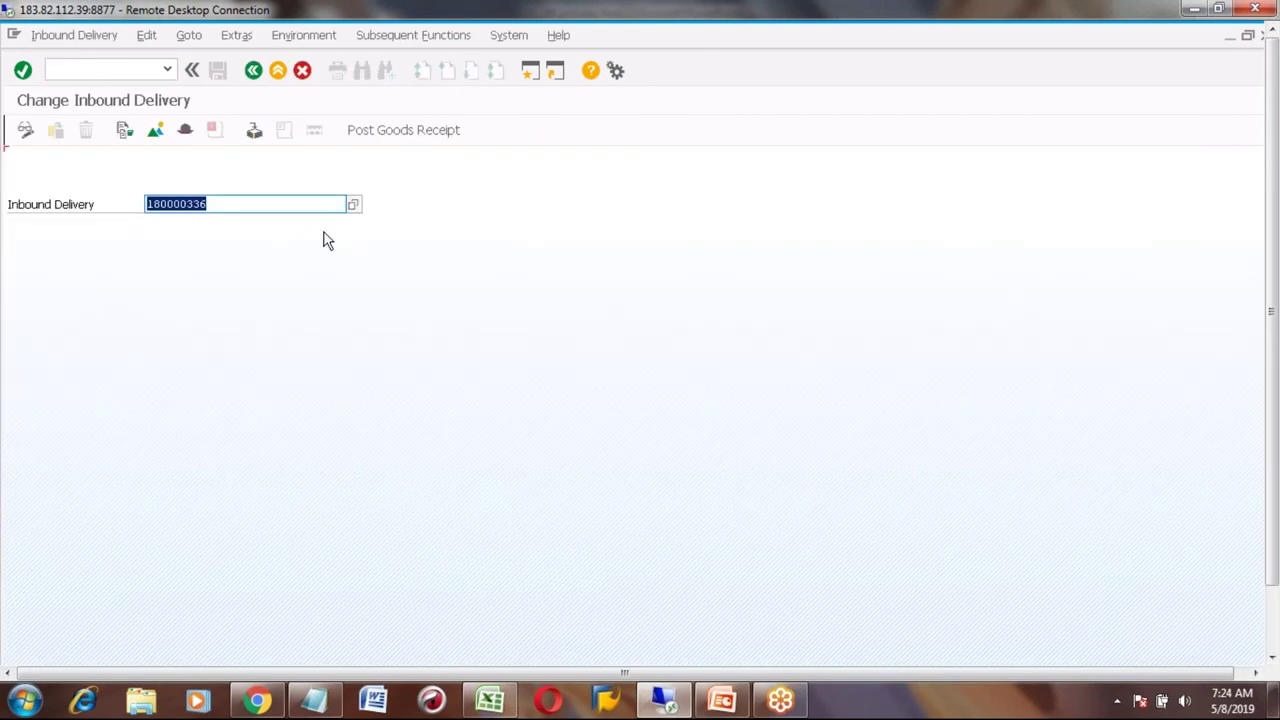
{"action": "key", "text": "End"}
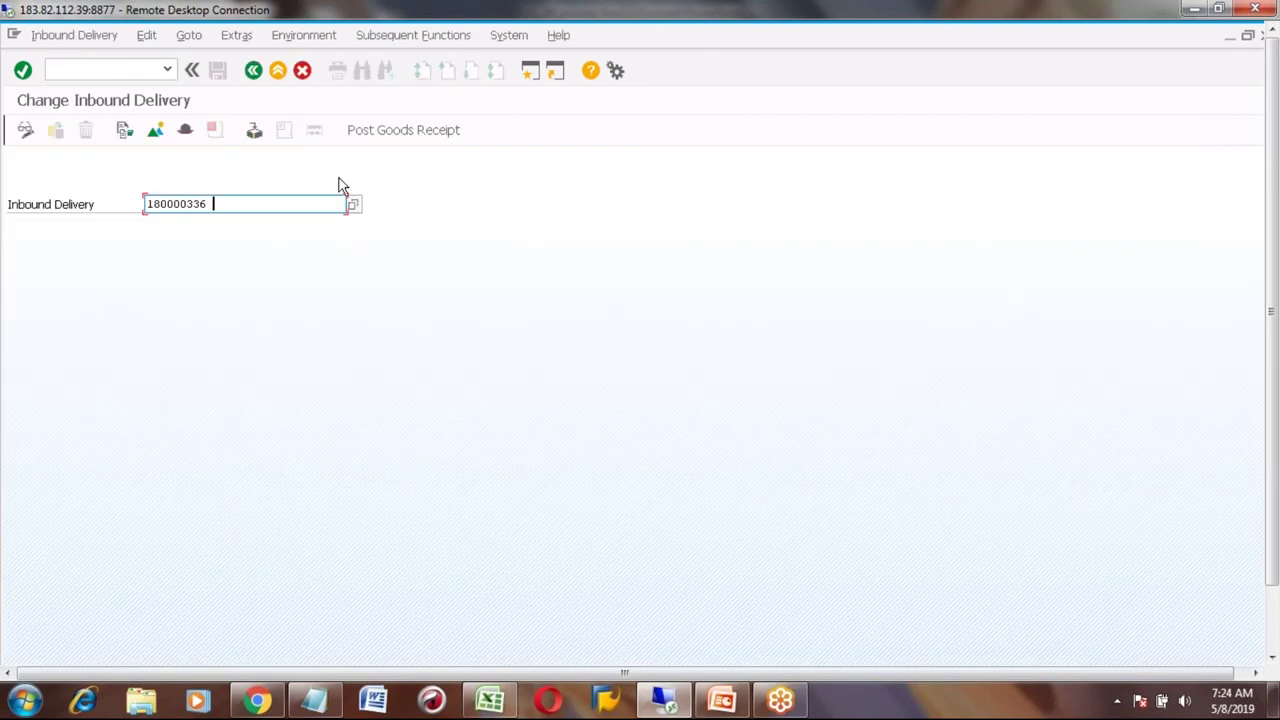
{"action": "key", "text": "Return"}
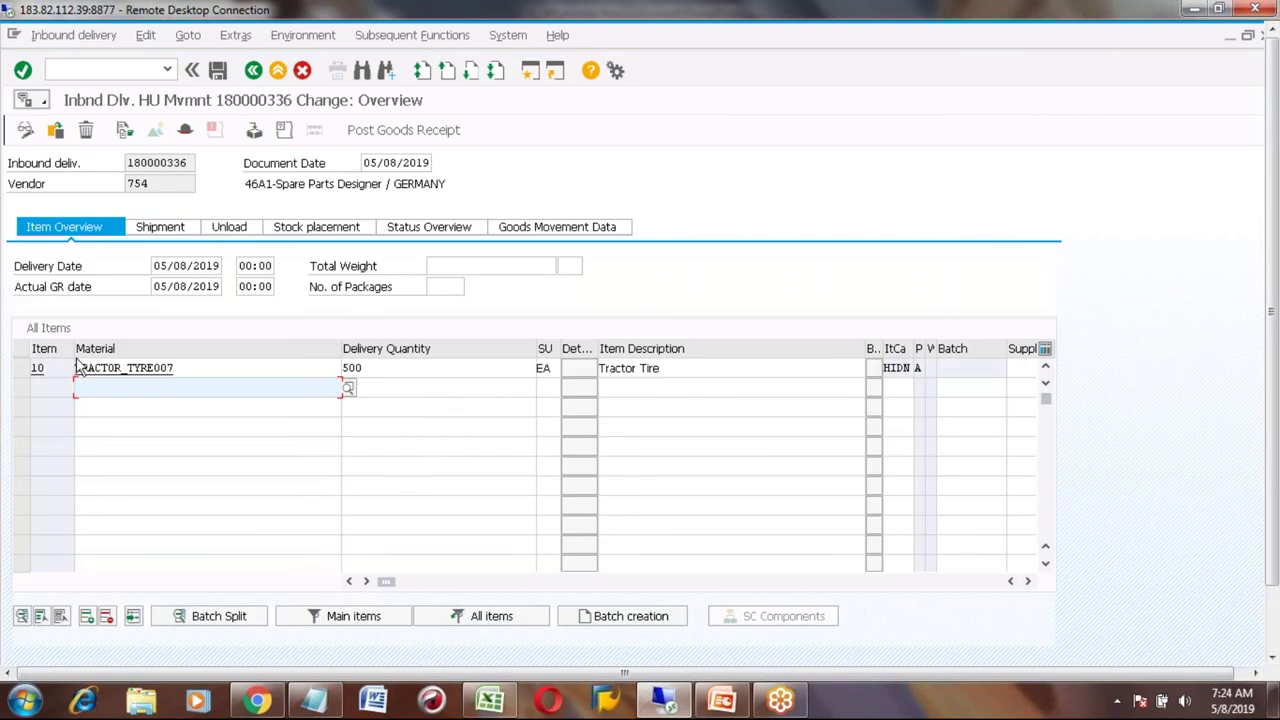
- Set the putaway quantity of the TRACTOR_TYRE007 item in the inbound delivery to 500
{"action": "left_click", "coordinate": [21, 368]}
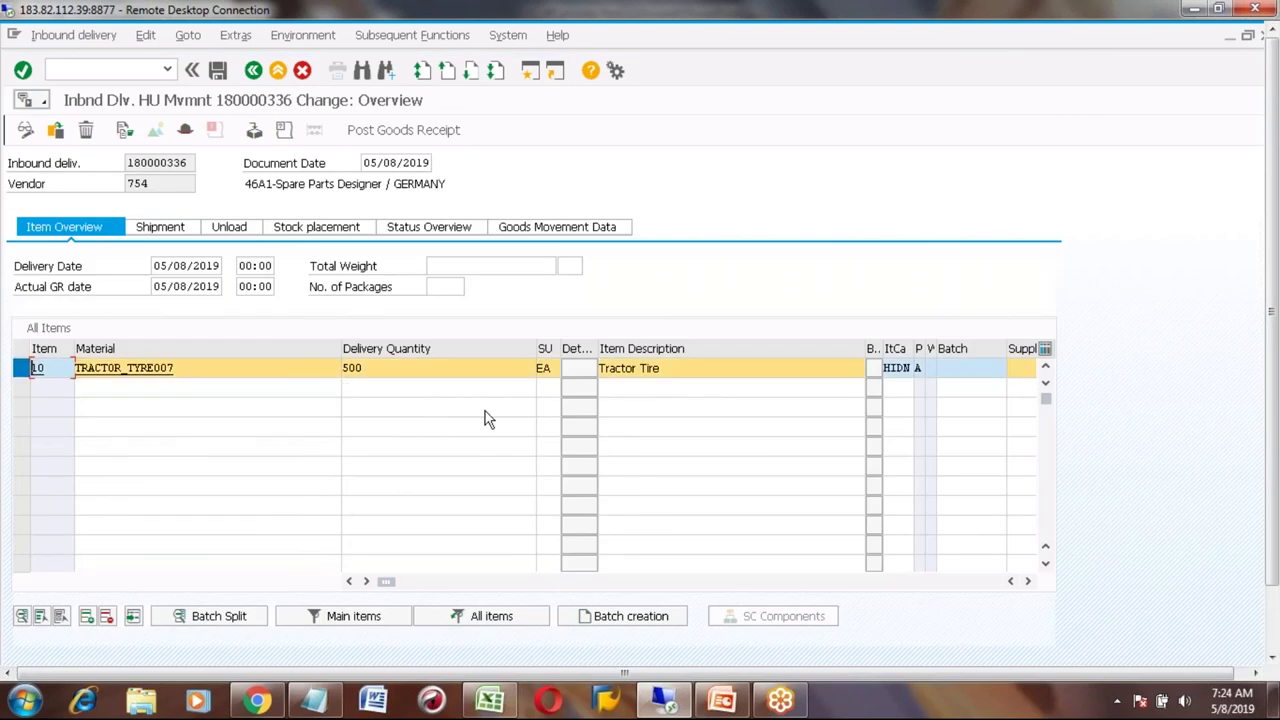
{"action": "left_click", "coordinate": [1028, 582]}
{"action": "left_click", "coordinate": [1028, 582]}
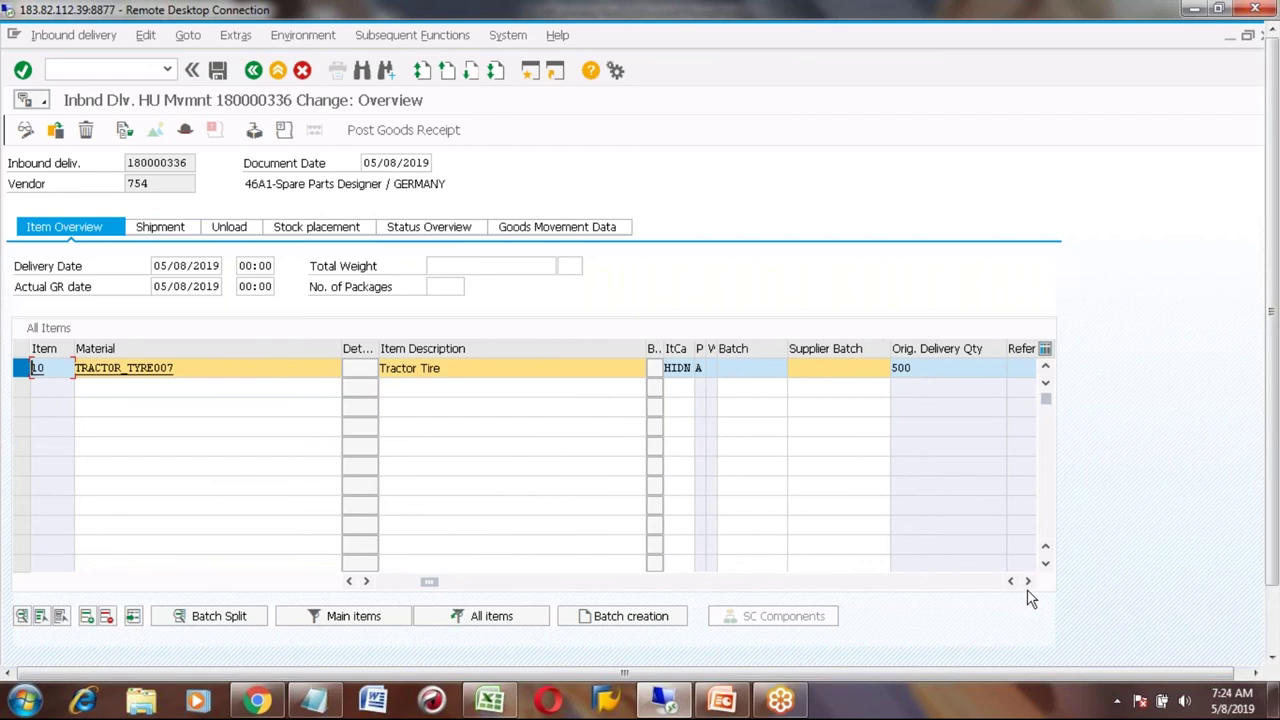
{"action": "left_click", "coordinate": [1028, 582]}
{"action": "left_click", "coordinate": [1028, 582]}
{"action": "left_click", "coordinate": [1028, 582]}
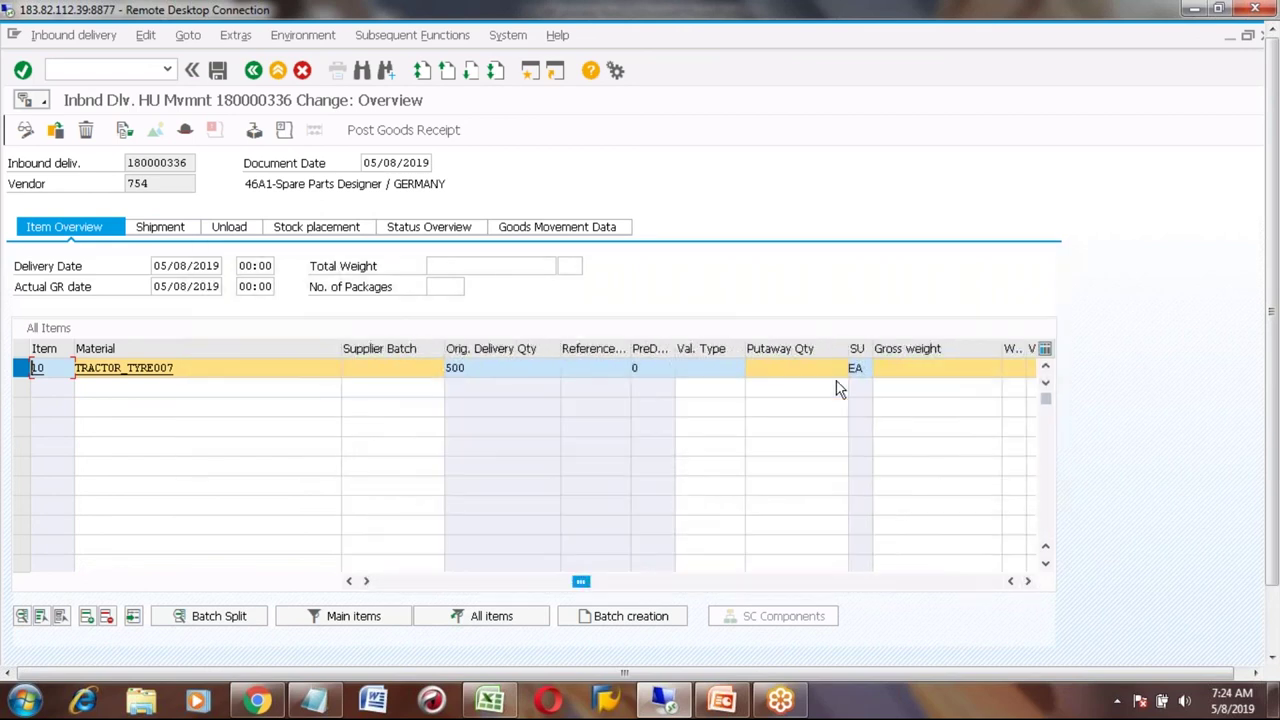
{"action": "left_click", "coordinate": [760, 368]}
{"action": "type", "text": "500"}
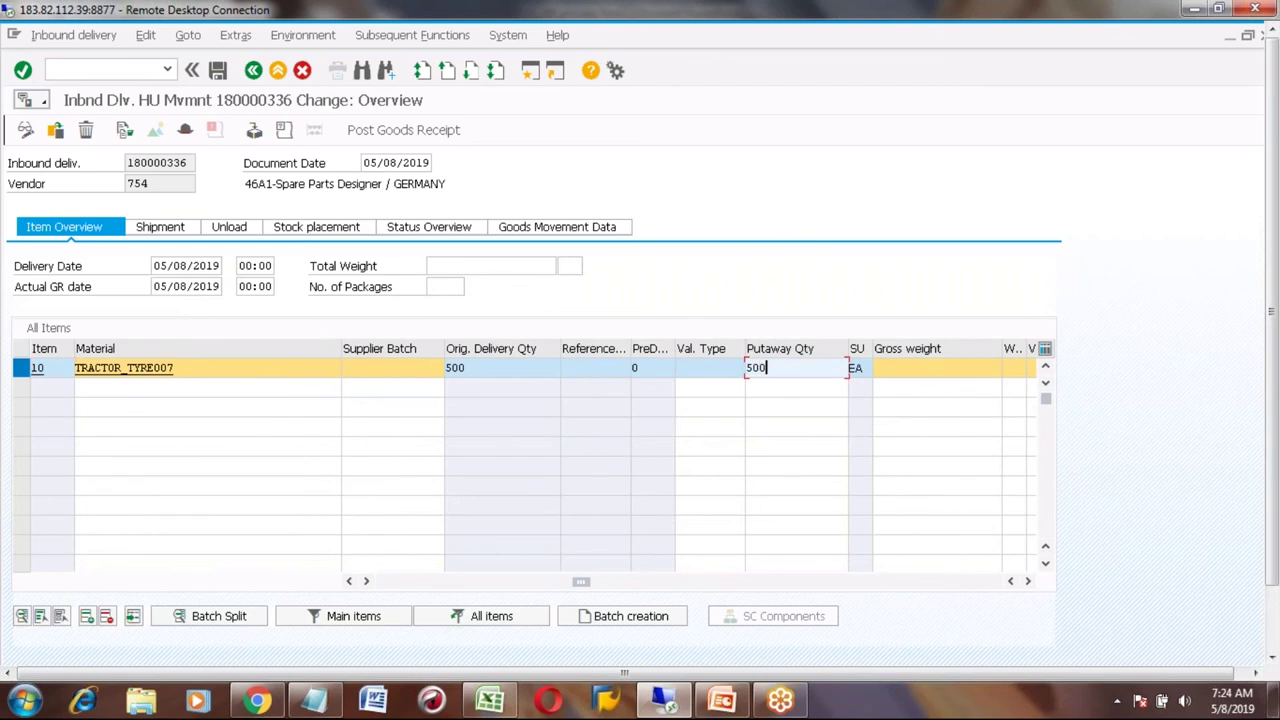
{"action": "key", "text": "Return"}
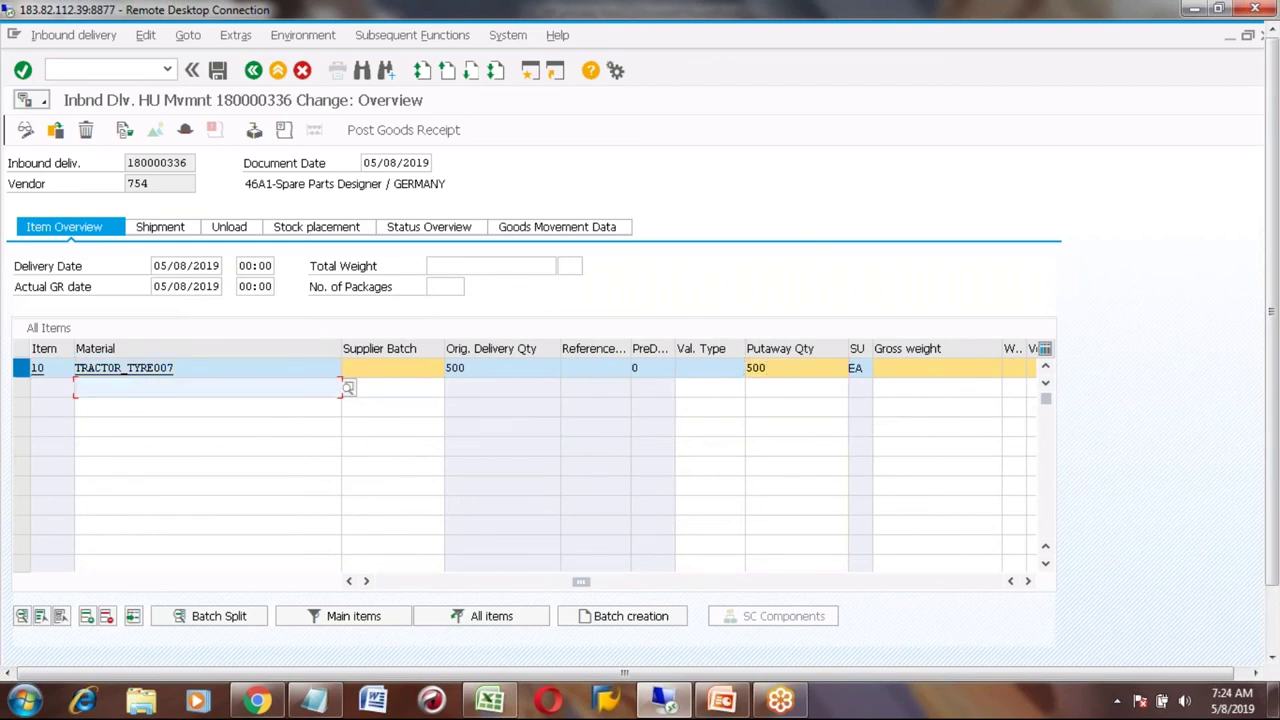
- Try to post the goods receipt for the inbound delivery, and leave the delivery without saving
{"action": "left_click", "coordinate": [387, 137]}
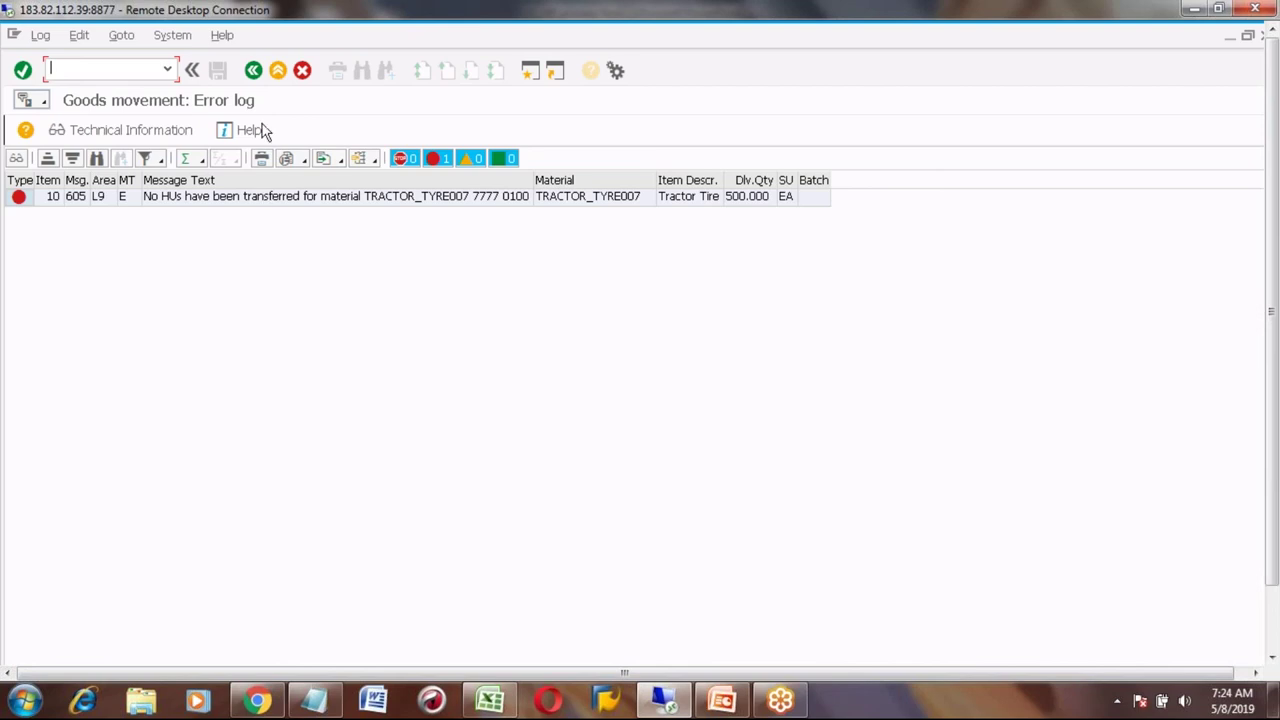
{"action": "left_click", "coordinate": [251, 74]}
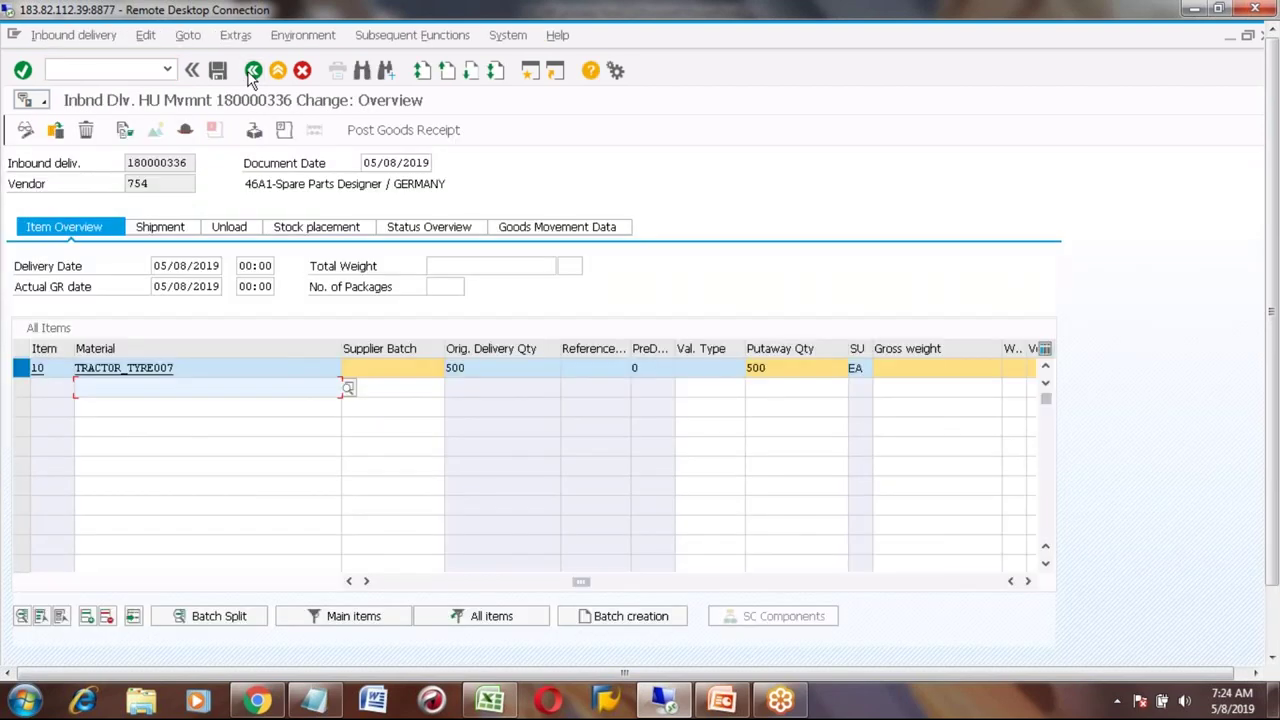
{"action": "left_click", "coordinate": [251, 74]}
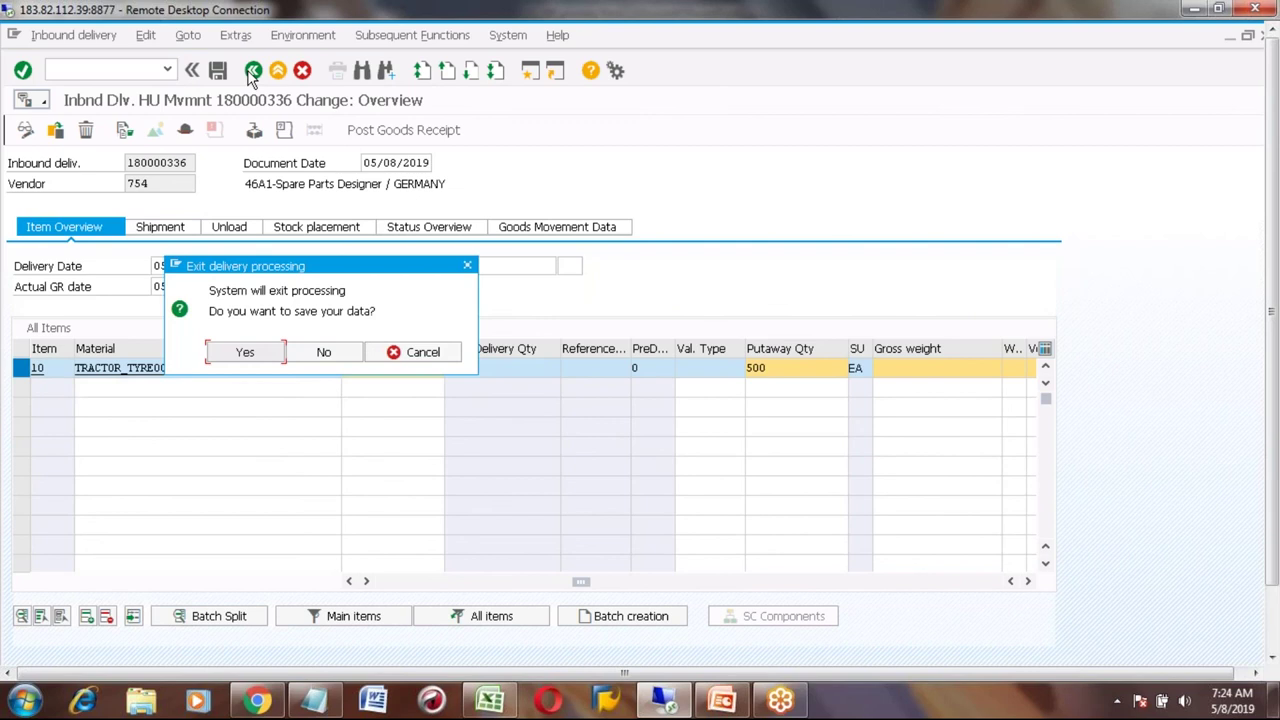
{"action": "left_click", "coordinate": [323, 353]}
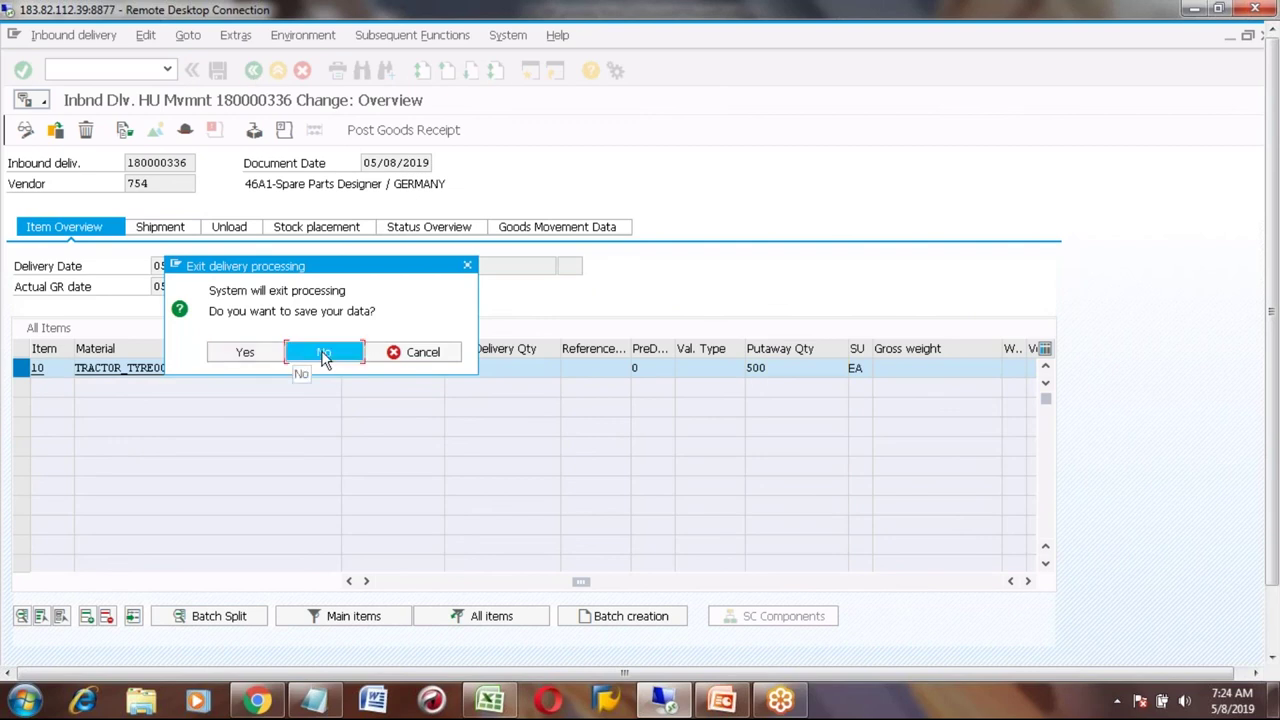
{"action": "left_click", "coordinate": [252, 70]}
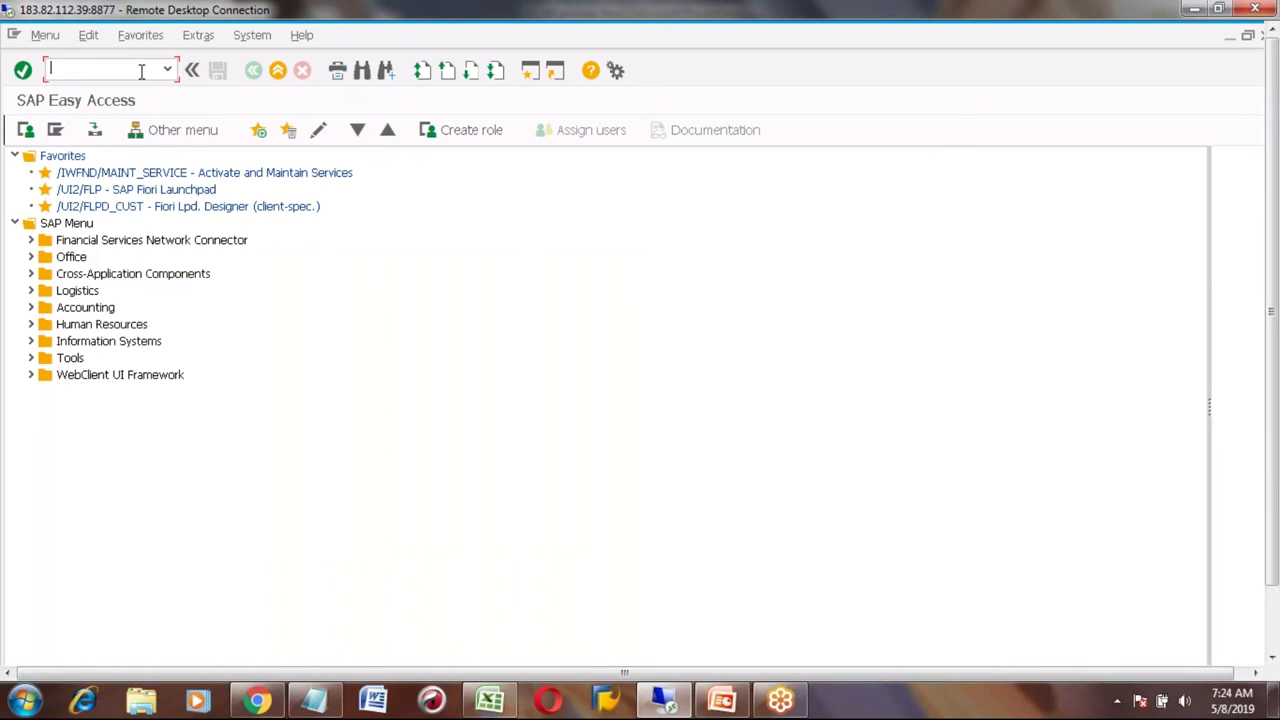
- Run MIGO and enter material TRACTOR_TYRE007 with a quantity of 500 for a new goods receipt item
{"action": "type", "text": "migo"}
{"action": "key", "text": "Return"}
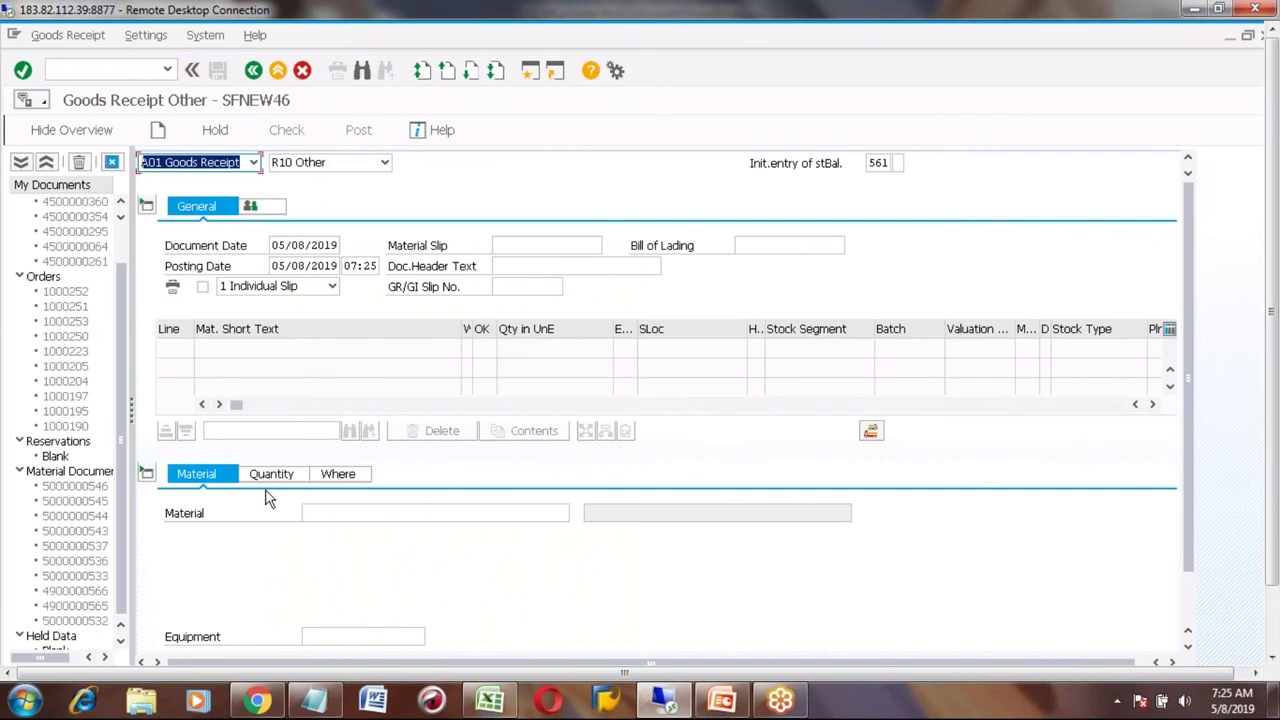
{"action": "left_click", "coordinate": [323, 513]}
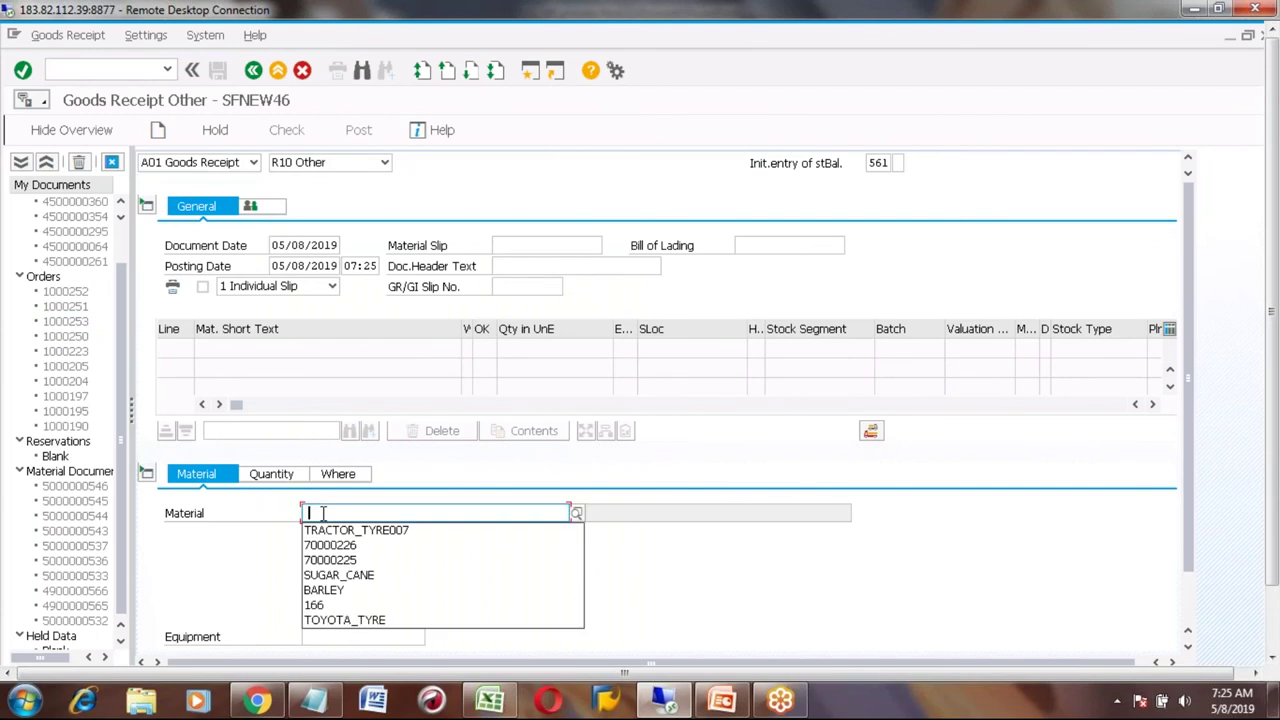
{"action": "key", "text": "Down"}
{"action": "key", "text": "Return"}
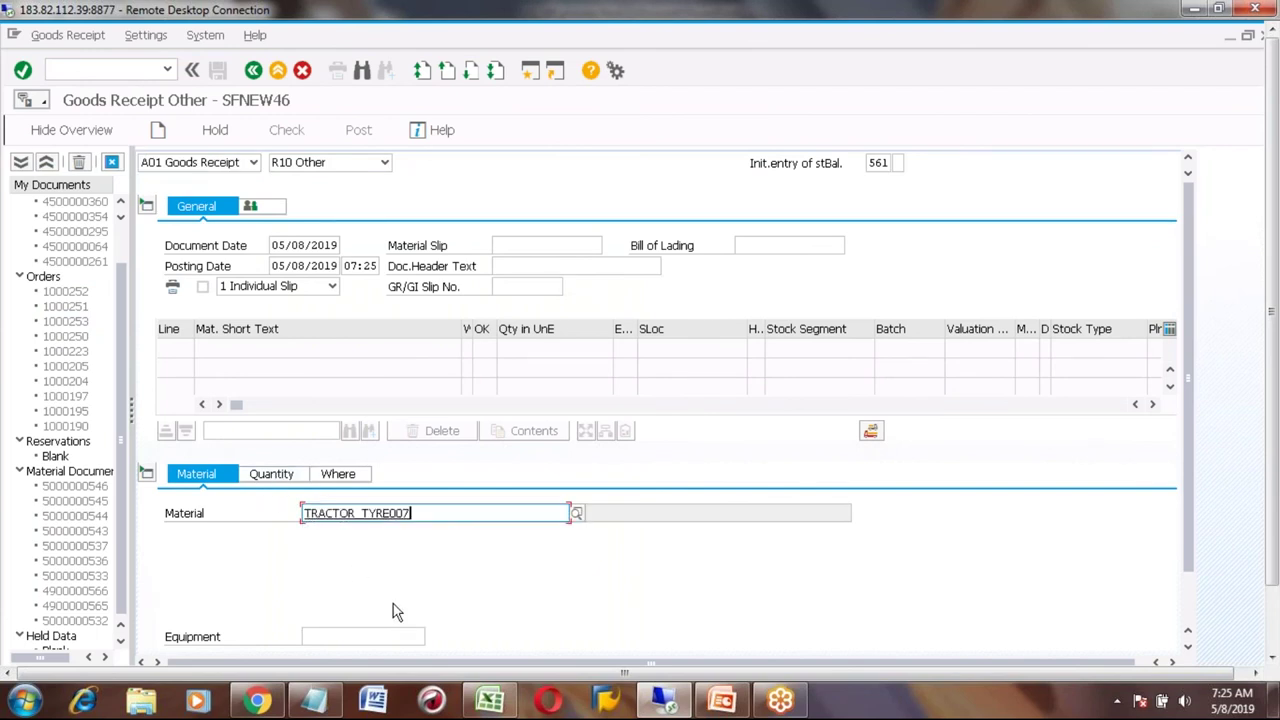
{"action": "key", "text": "Return"}
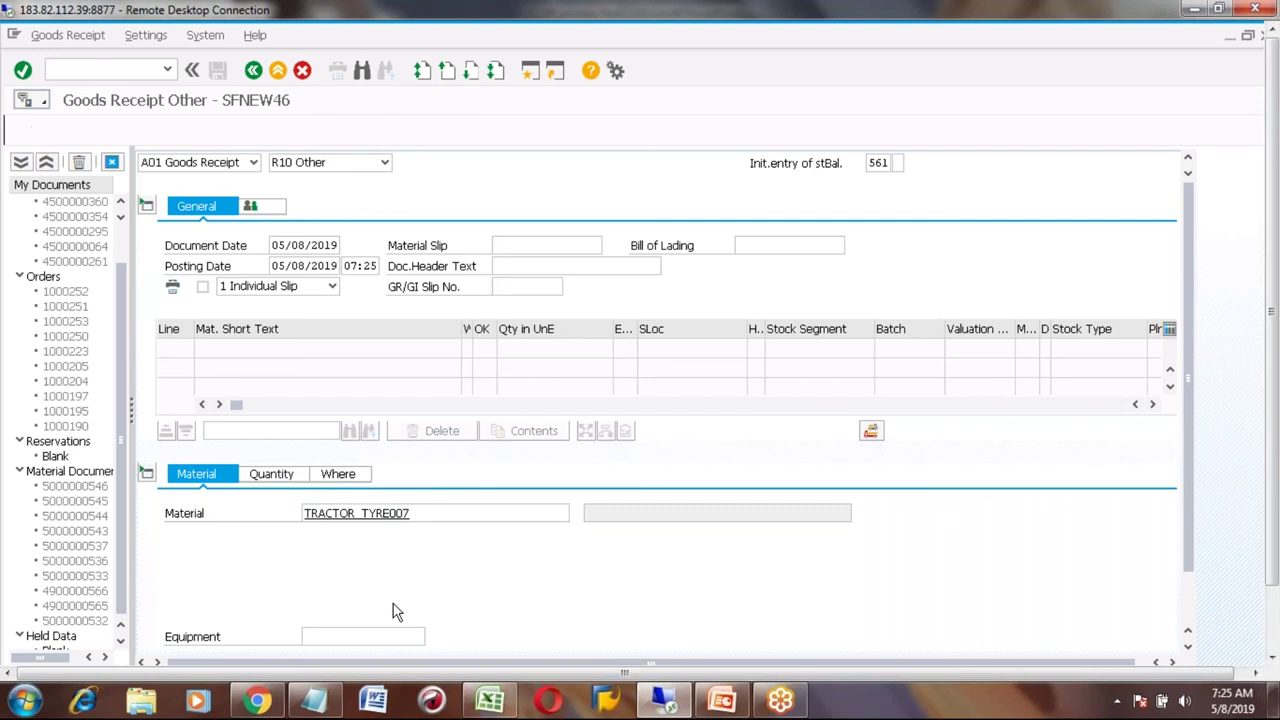
{"action": "left_click", "coordinate": [305, 478]}
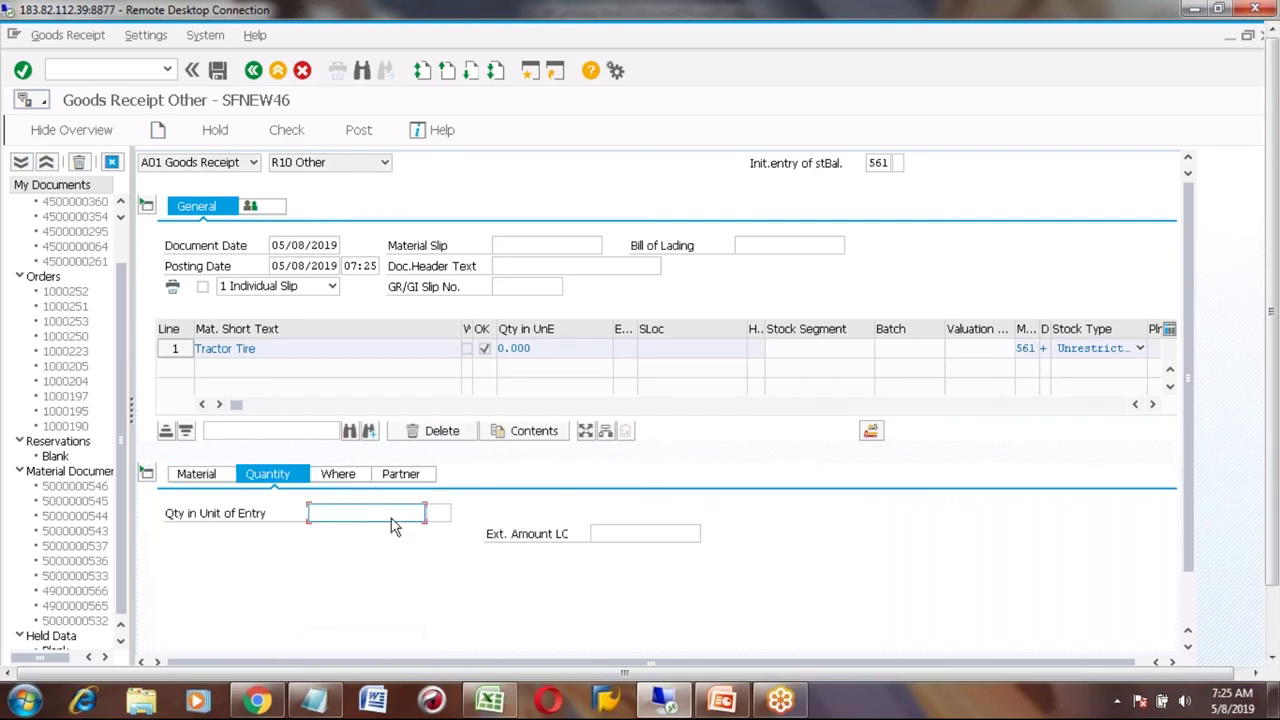
{"action": "type", "text": "500"}
{"action": "key", "text": "Return"}
- Assign plant 7777 and storage location 0088 to the goods receipt item
{"action": "left_click", "coordinate": [340, 474]}
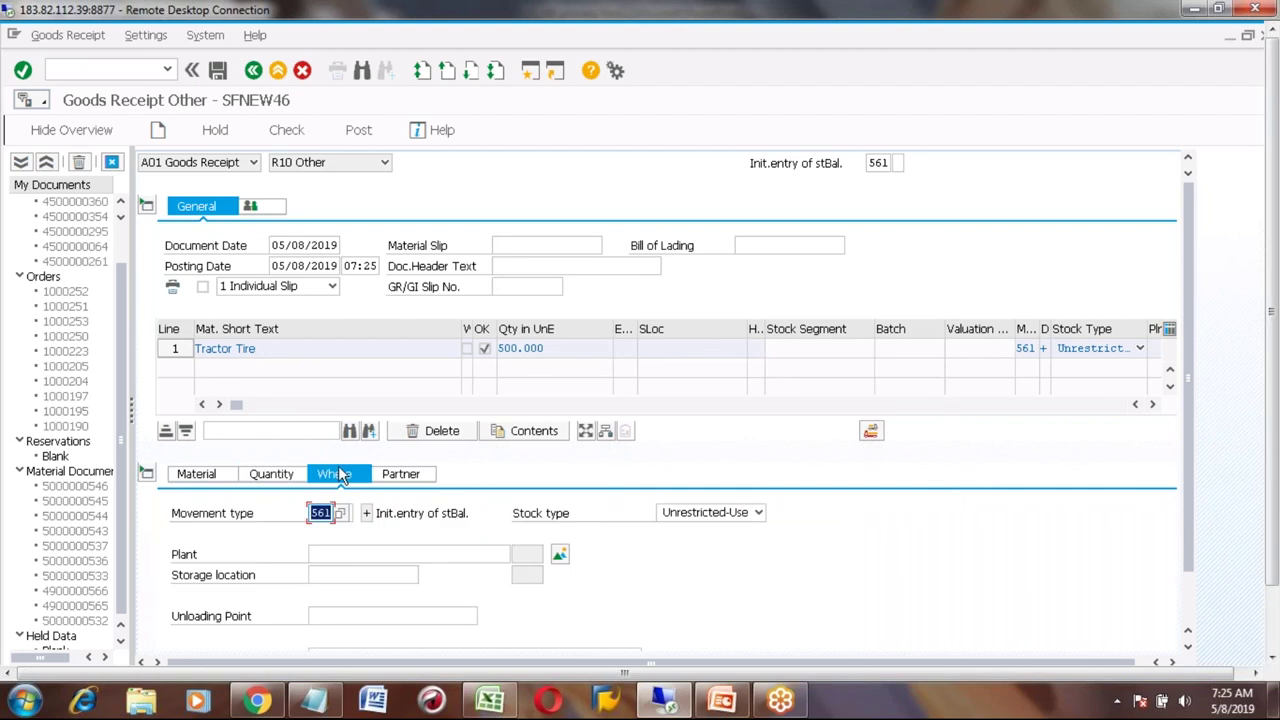
{"action": "left_click", "coordinate": [340, 553]}
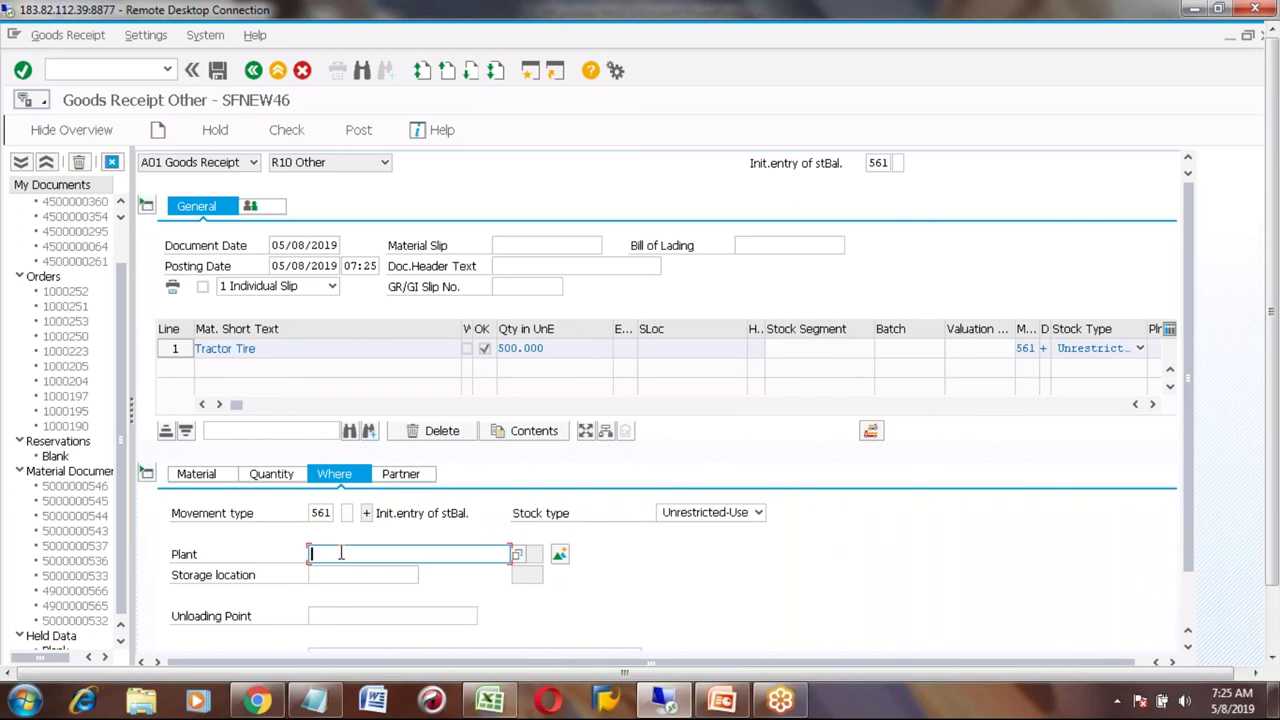
{"action": "type", "text": "7777"}
{"action": "key", "text": "Escape"}
{"action": "left_click", "coordinate": [320, 574]}
{"action": "type", "text": "0188"}
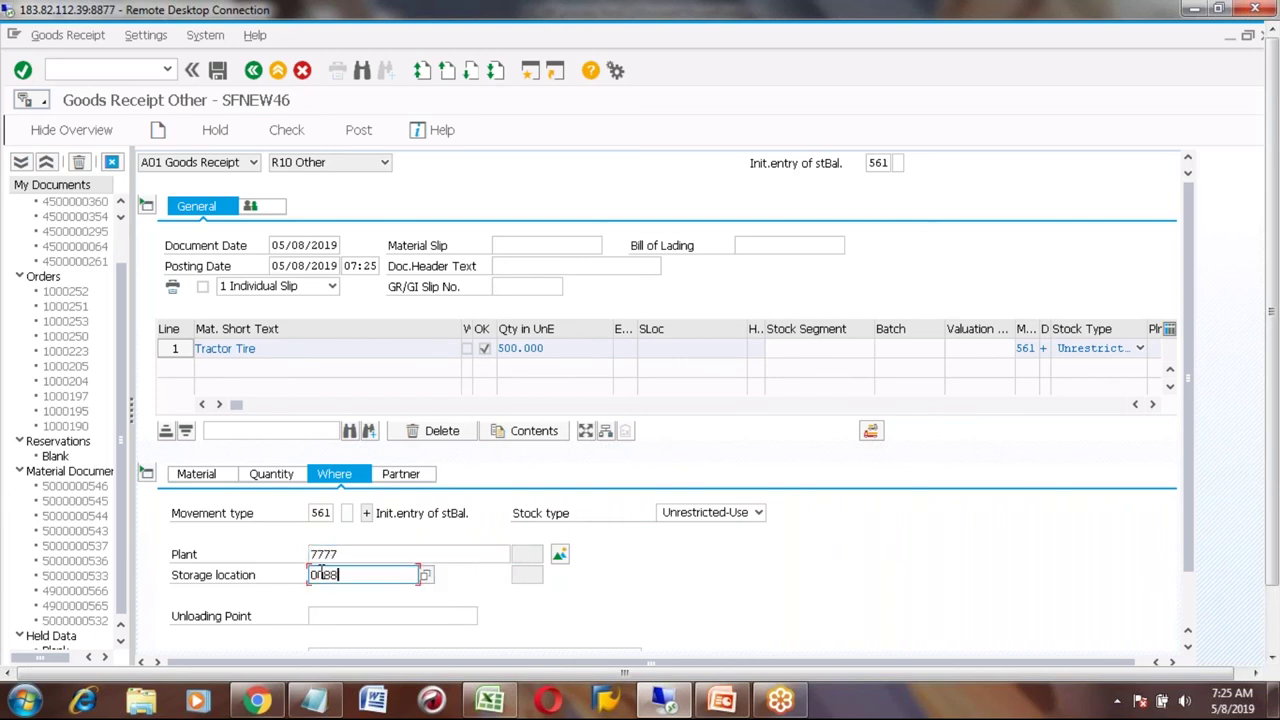
{"action": "key", "text": "Return"}
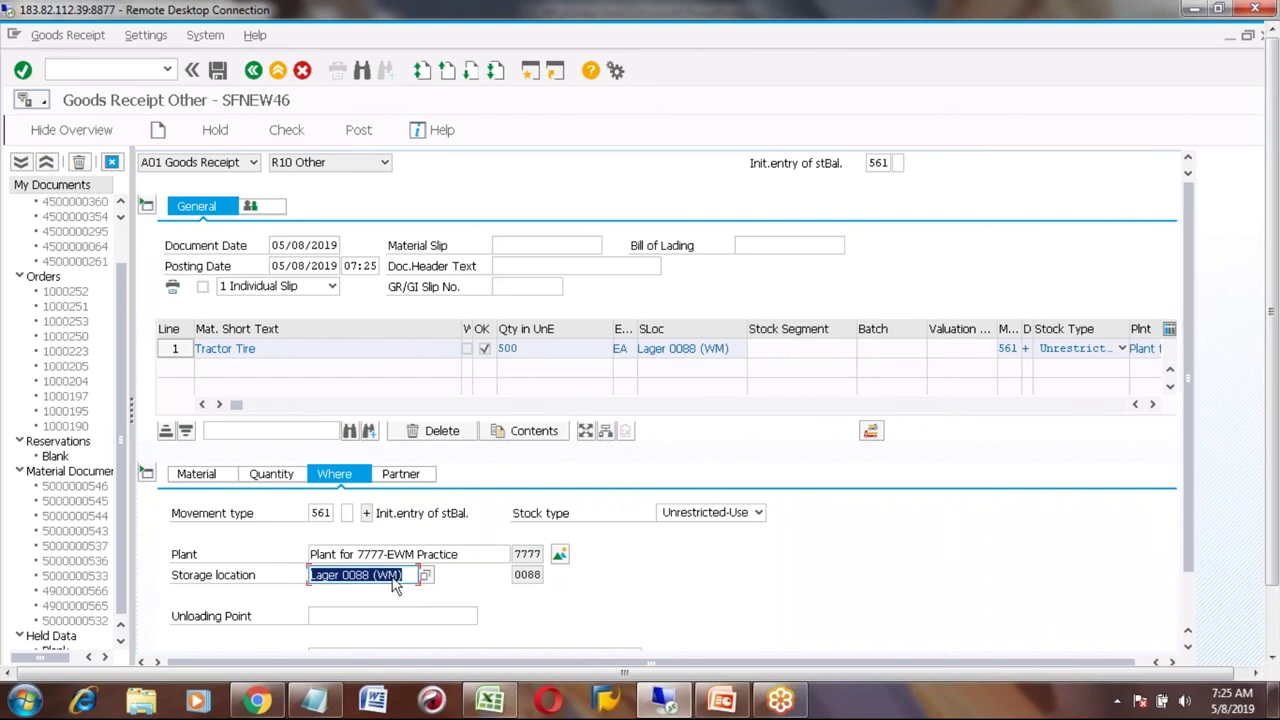
- Look up the storage locations of plant 7777 and change the item's storage location to AFS1, Avail.for Sale
{"action": "left_click", "coordinate": [424, 575]}
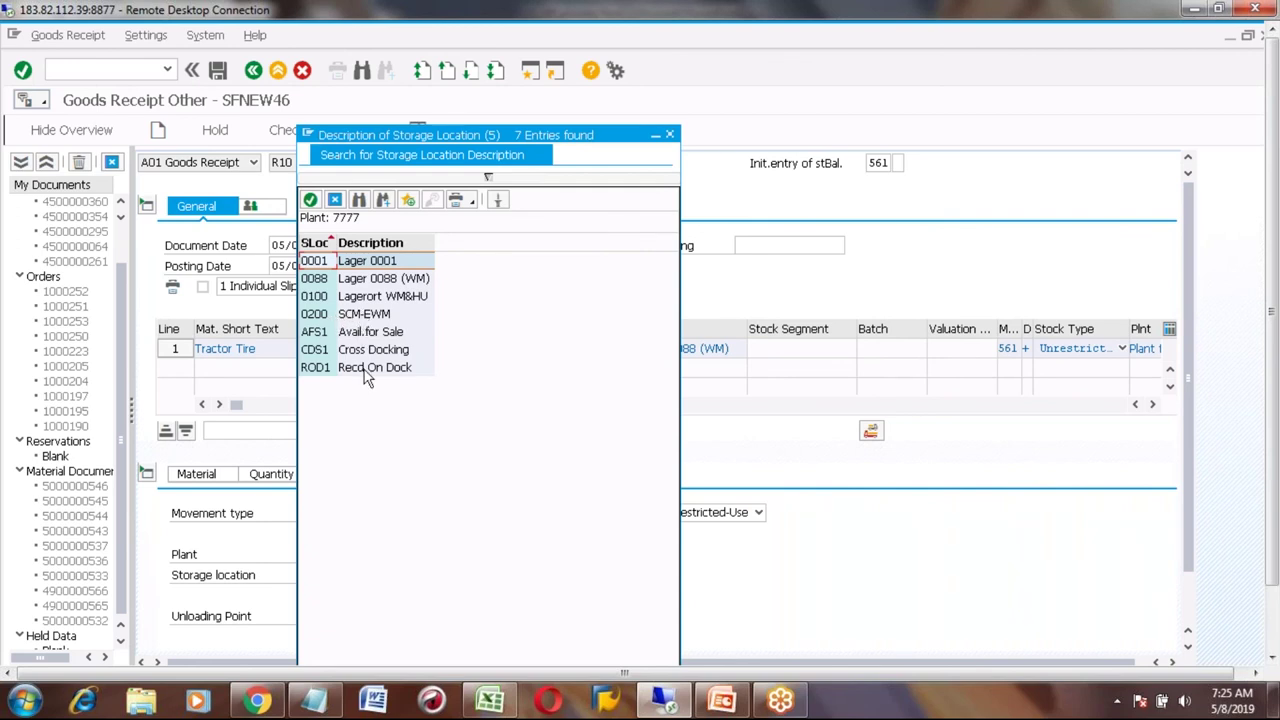
{"action": "left_click", "coordinate": [365, 280]}
{"action": "left_click", "coordinate": [369, 299]}
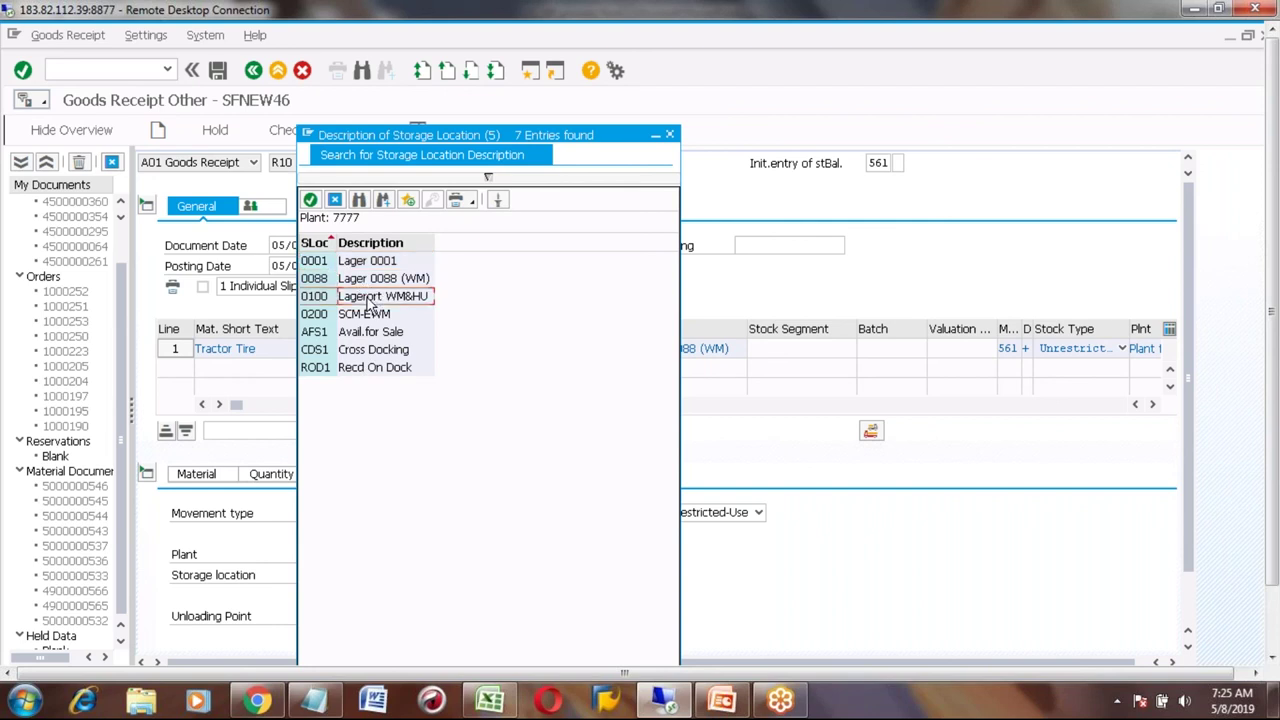
{"action": "left_click", "coordinate": [366, 319]}
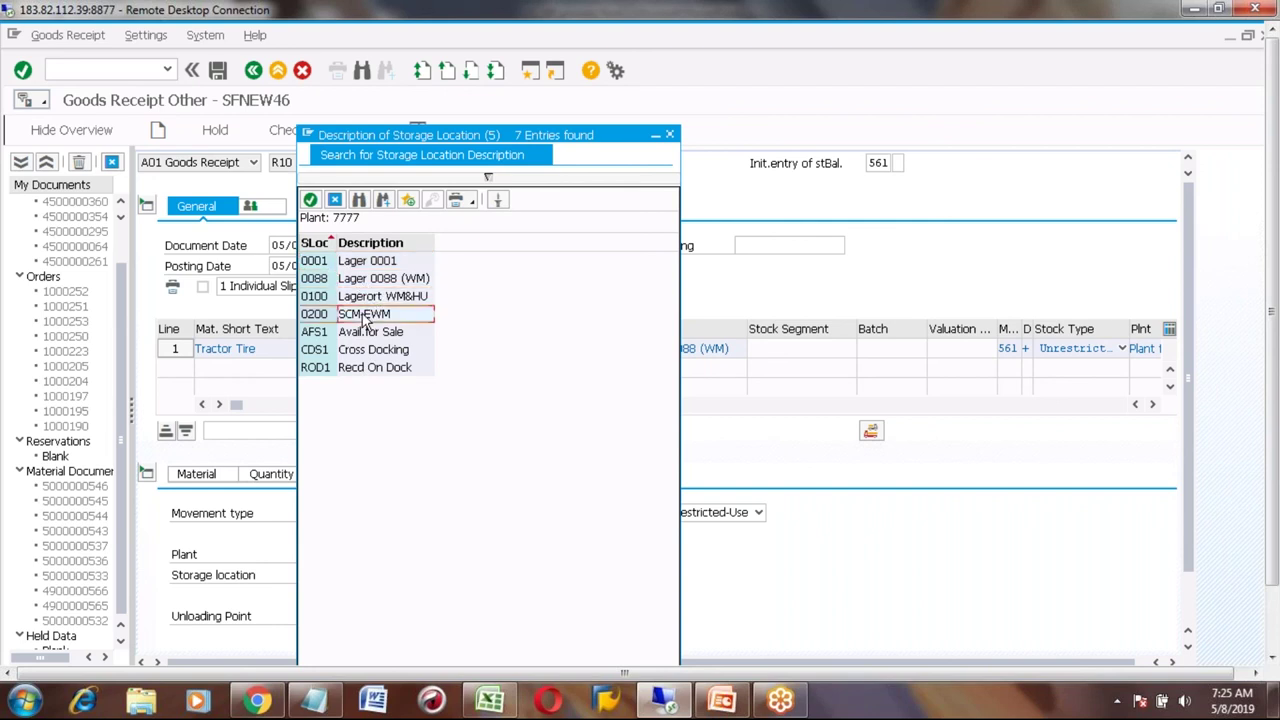
{"action": "left_click", "coordinate": [371, 336]}
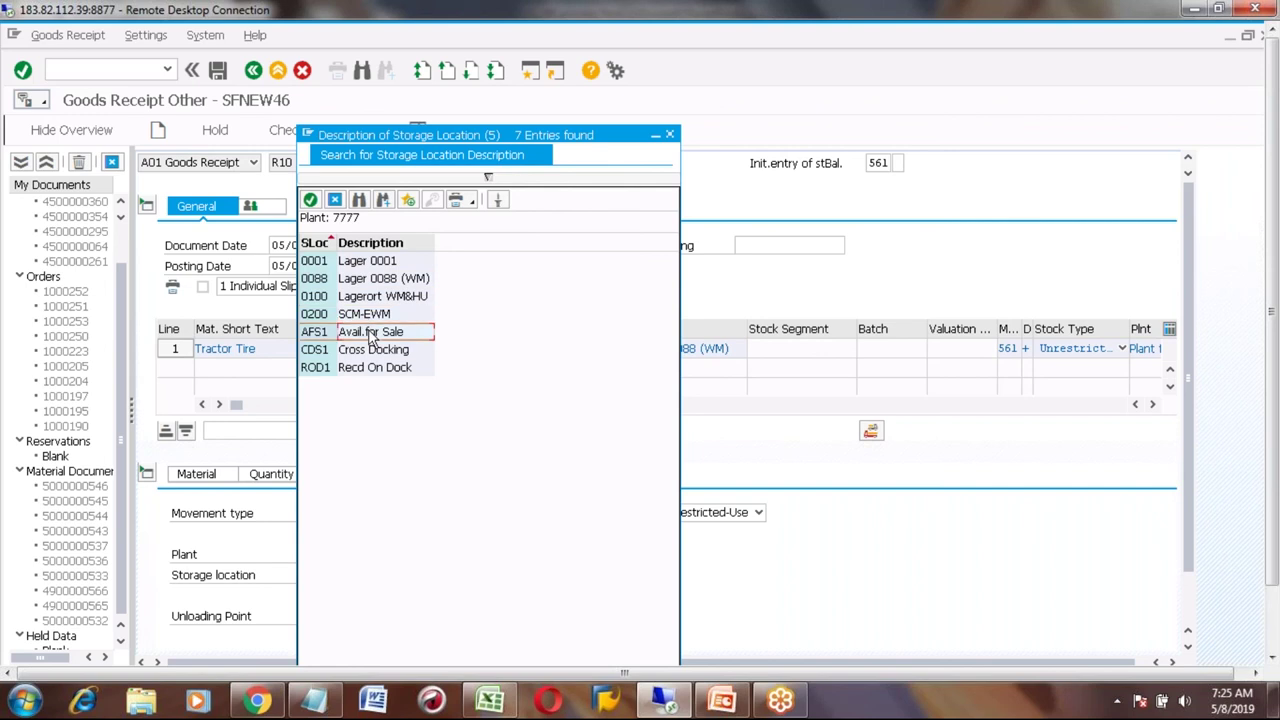
{"action": "double_click", "coordinate": [371, 336]}
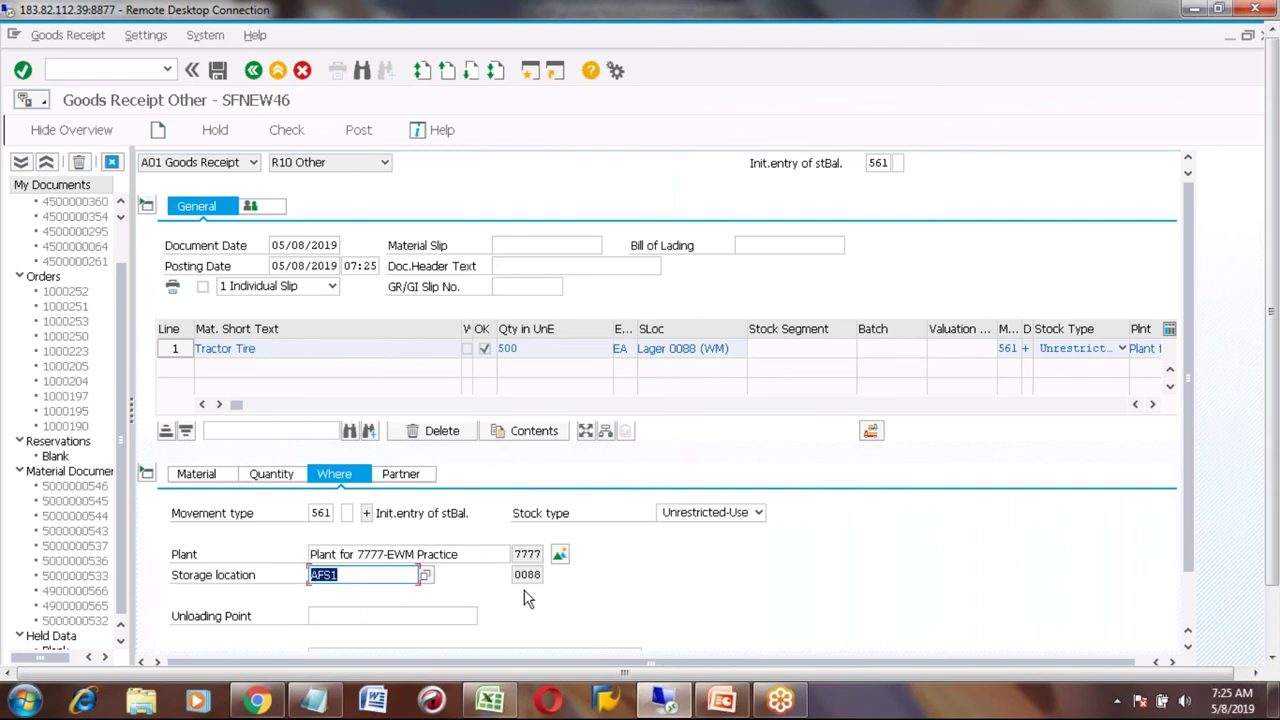
{"action": "key", "text": "Return"}
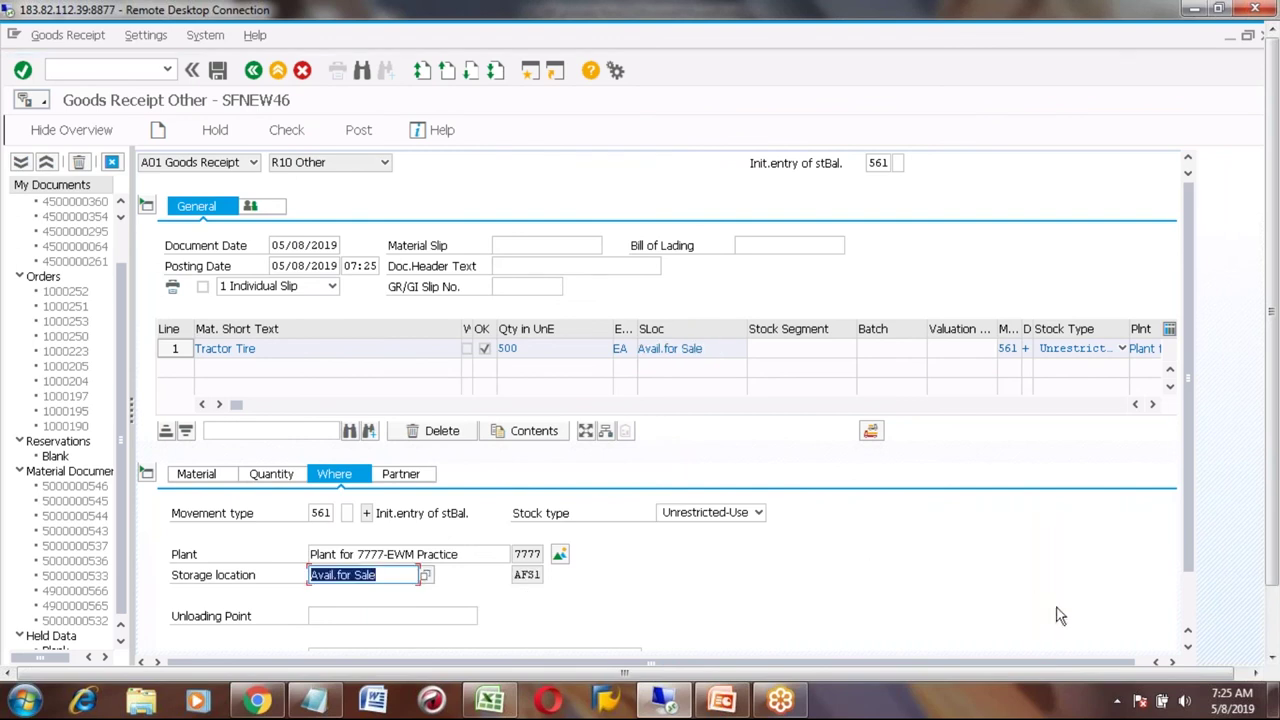
- Try to post the goods receipt, close the message log, and exit without saving the document
{"action": "scroll", "coordinate": [1190, 620], "scroll_direction": "down", "scroll_amount": 2}
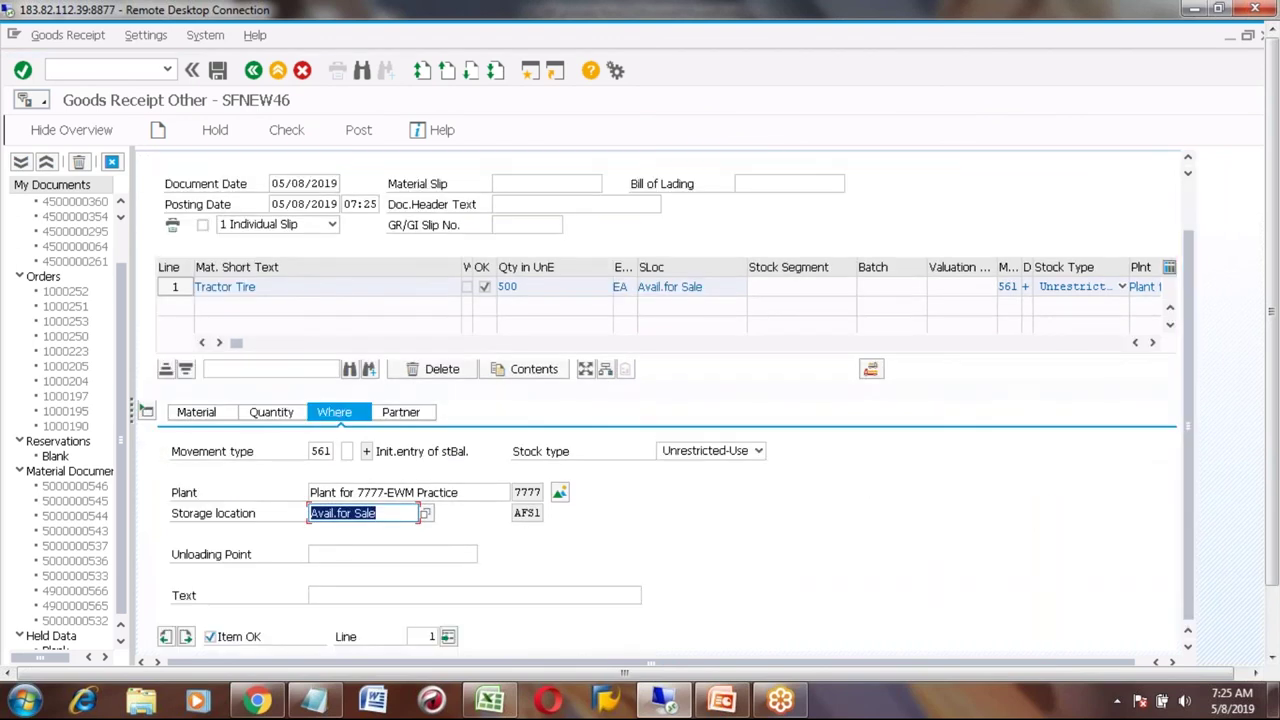
{"action": "left_click", "coordinate": [357, 132]}
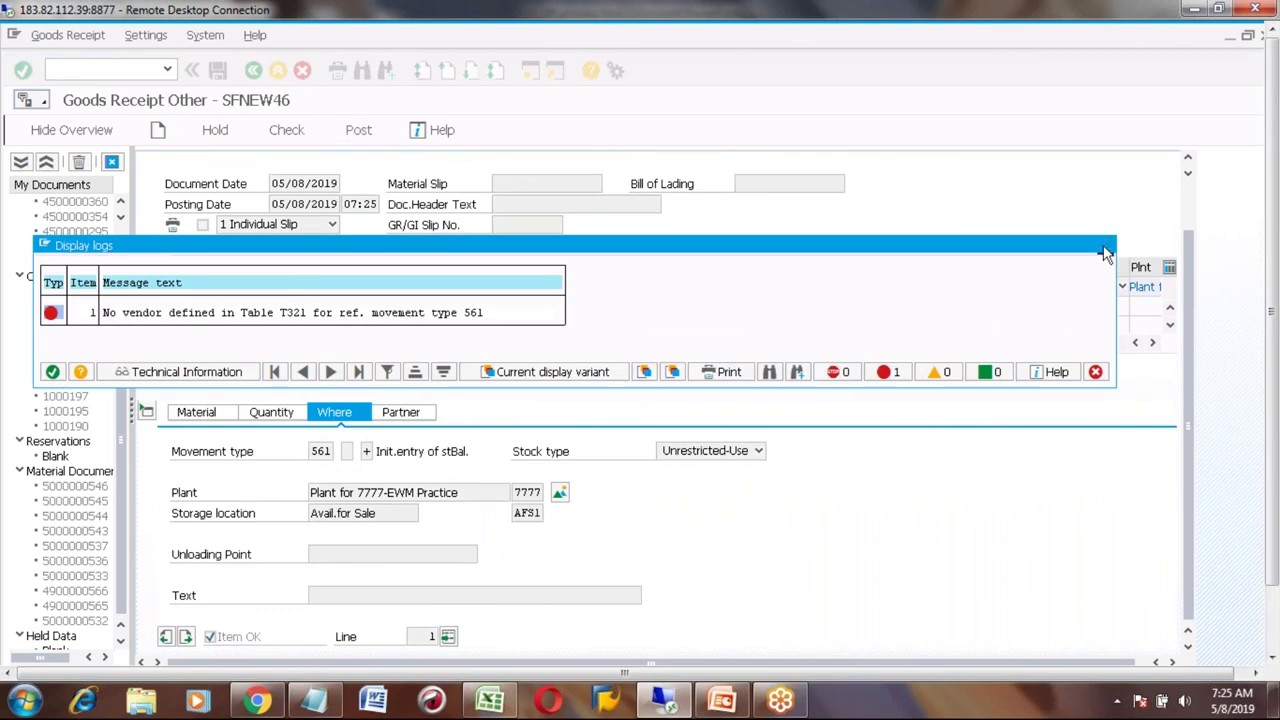
{"action": "left_click", "coordinate": [1105, 250]}
{"action": "scroll", "coordinate": [1188, 200], "scroll_direction": "up", "scroll_amount": 2}
{"action": "scroll", "coordinate": [1188, 200], "scroll_direction": "up", "scroll_amount": 2}
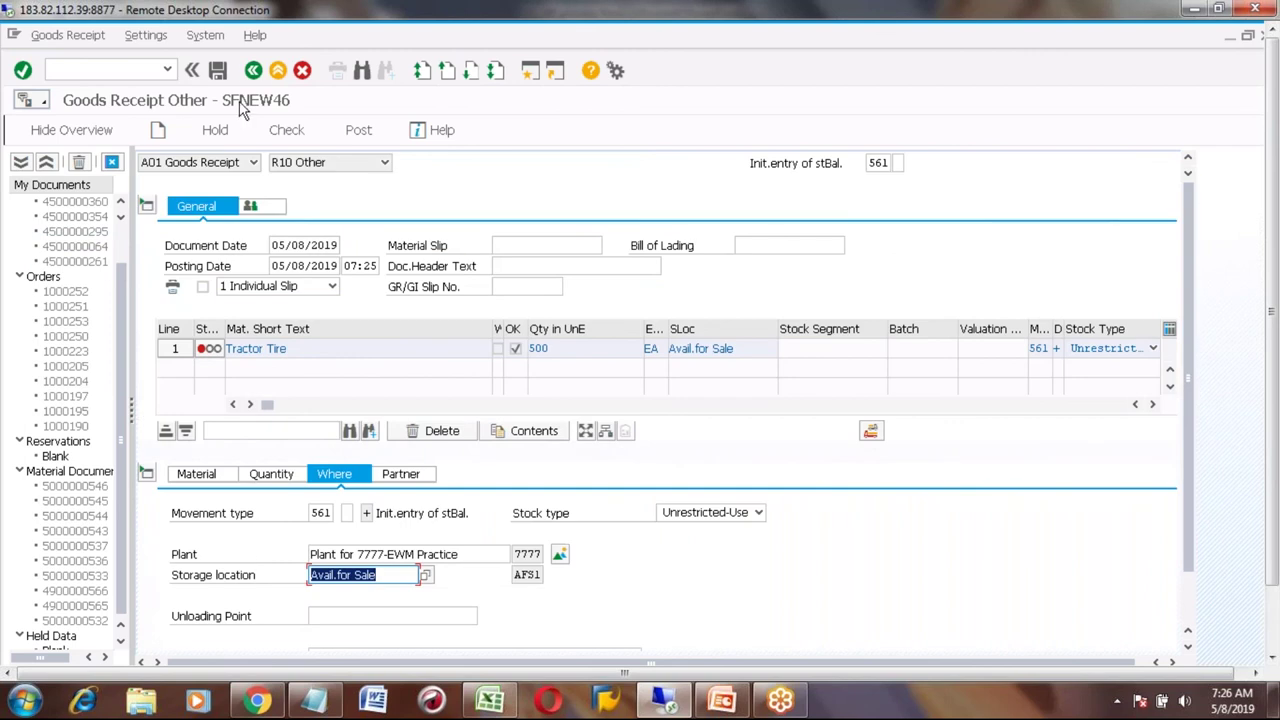
{"action": "left_click", "coordinate": [278, 72]}
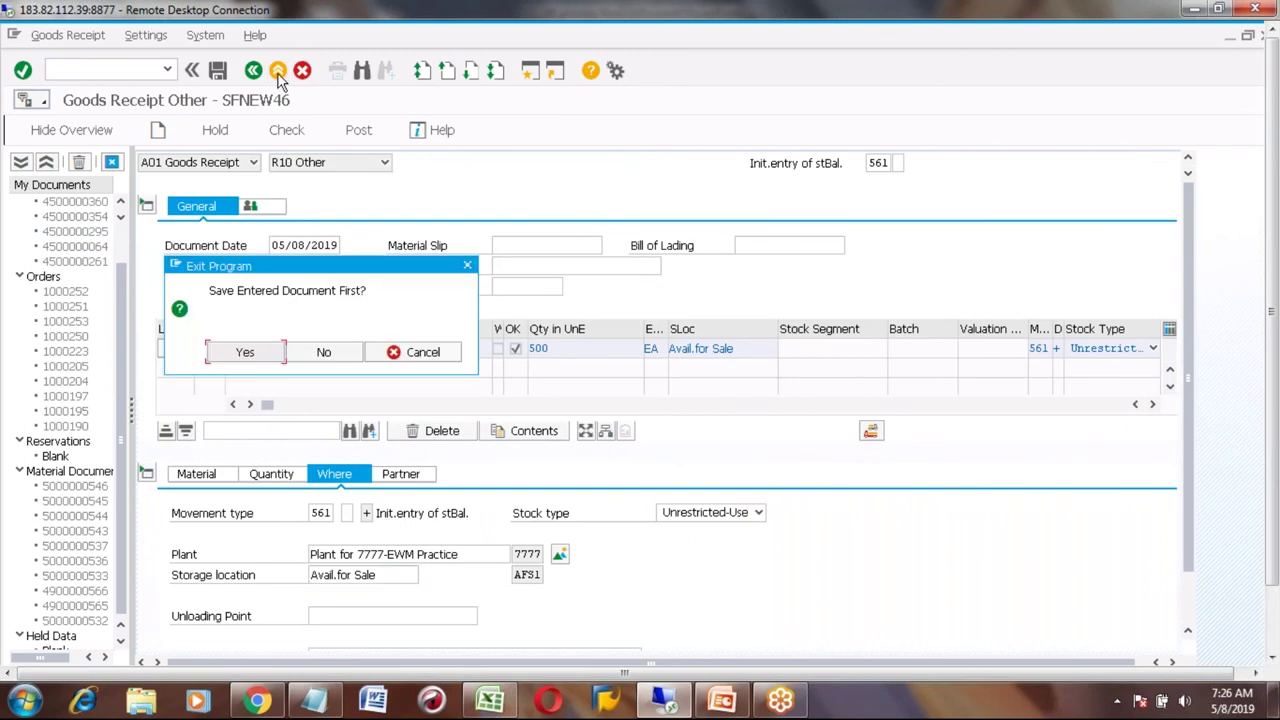
{"action": "left_click", "coordinate": [323, 352]}
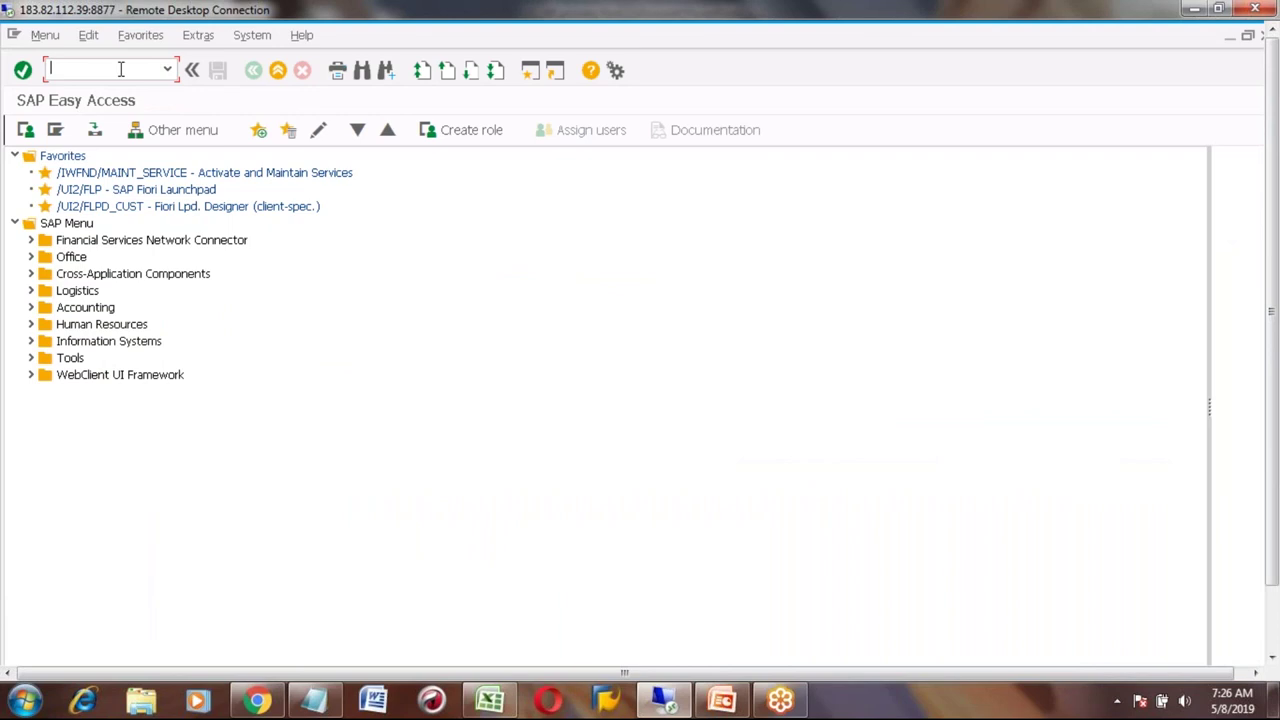
- Run SPRO and open the Define Location activity for Logistics - General in the Enterprise Structure definition of the SAP Reference IMG
{"action": "type", "text": "spro"}
{"action": "key", "text": "Return"}
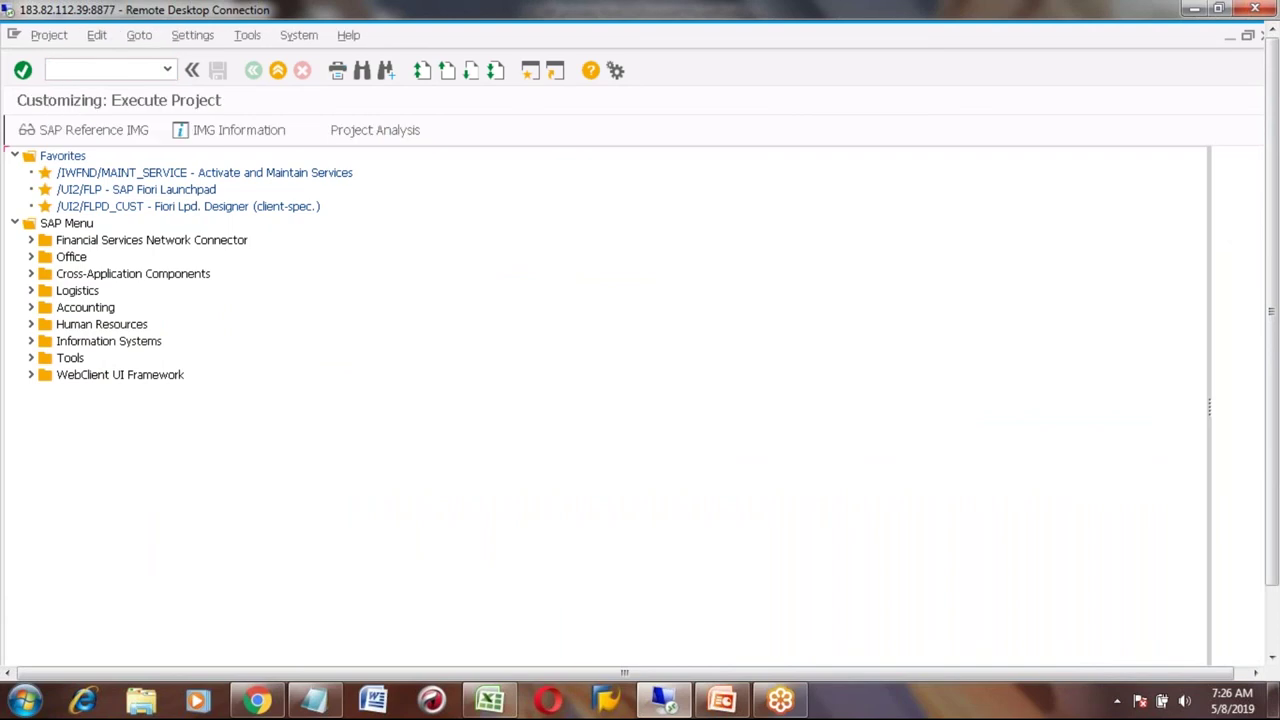
{"action": "left_click", "coordinate": [65, 129]}
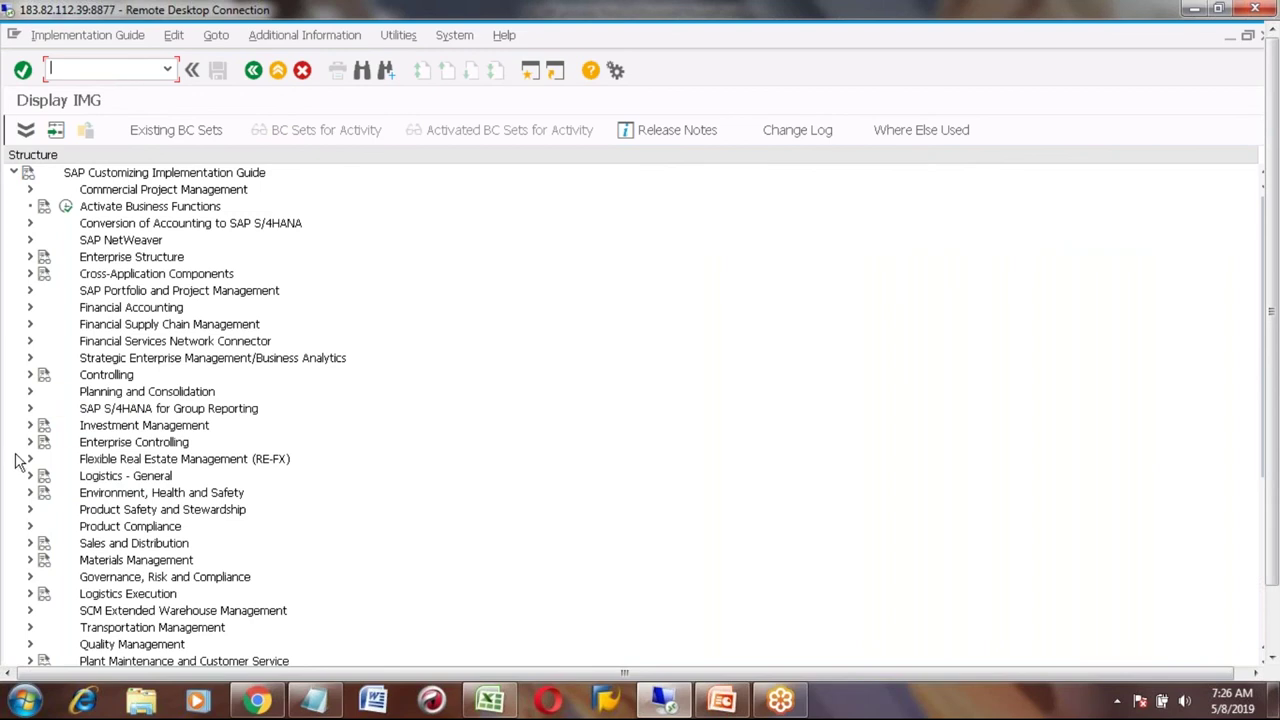
{"action": "left_click", "coordinate": [30, 258]}
{"action": "left_click", "coordinate": [46, 291]}
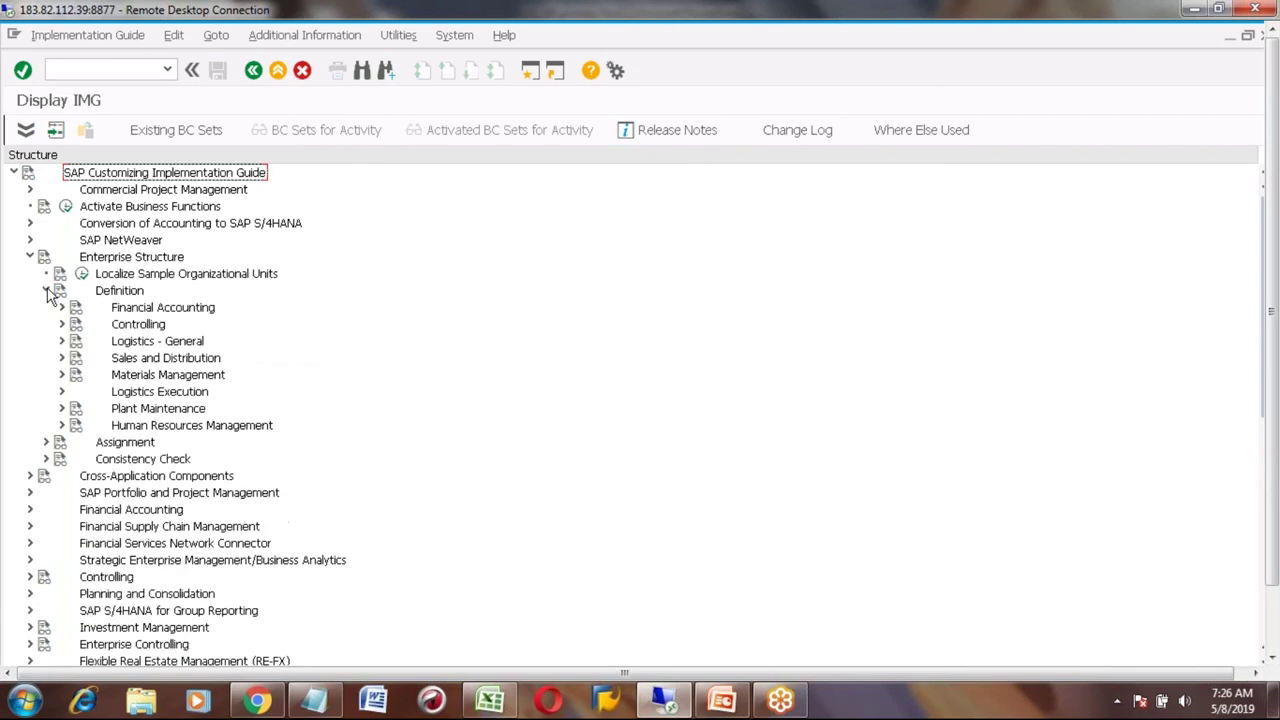
{"action": "left_click", "coordinate": [62, 341]}
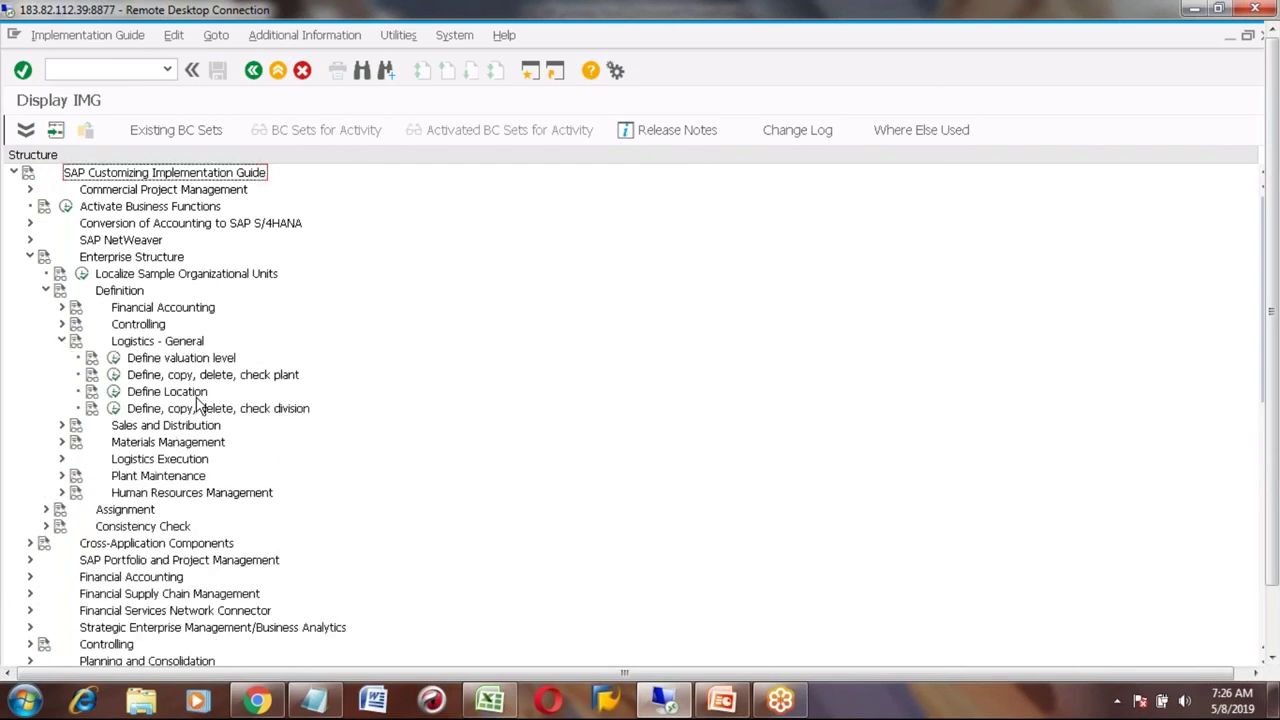
{"action": "left_click", "coordinate": [113, 392]}
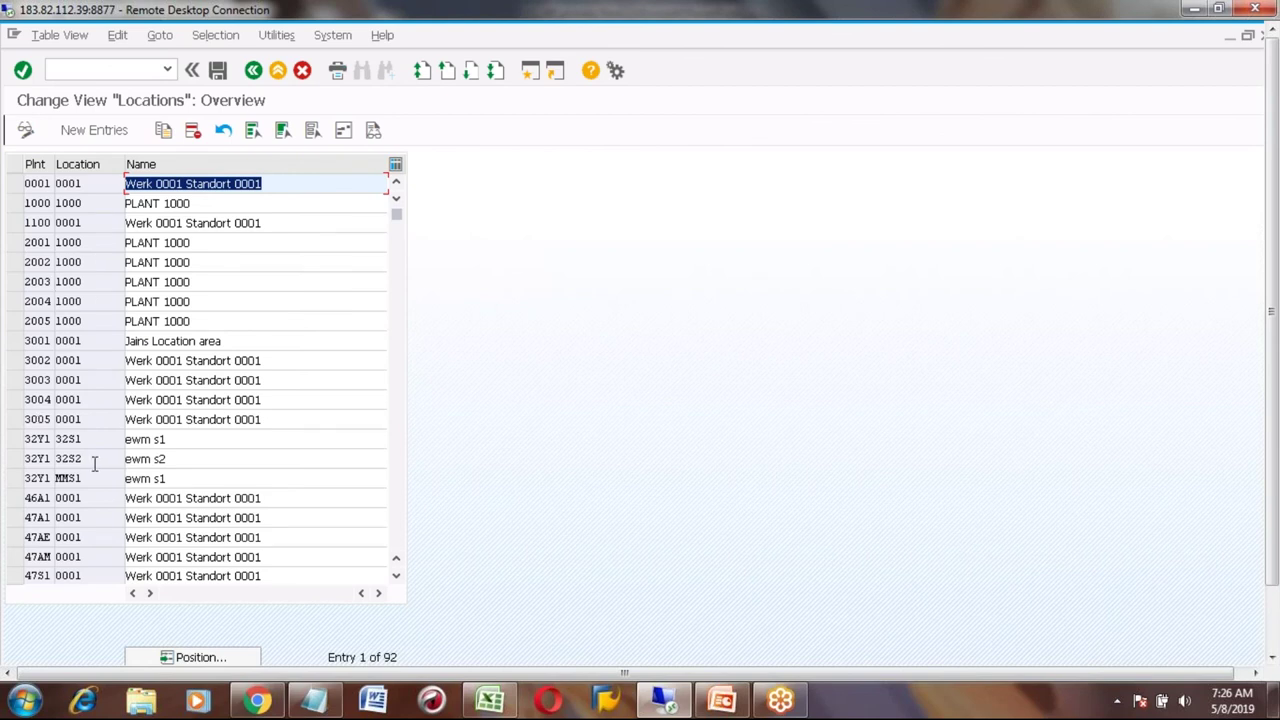
- Add and save a new location entry for plant 7777 with location 0002 and the name "storage location - IM"
{"action": "left_click", "coordinate": [93, 136]}
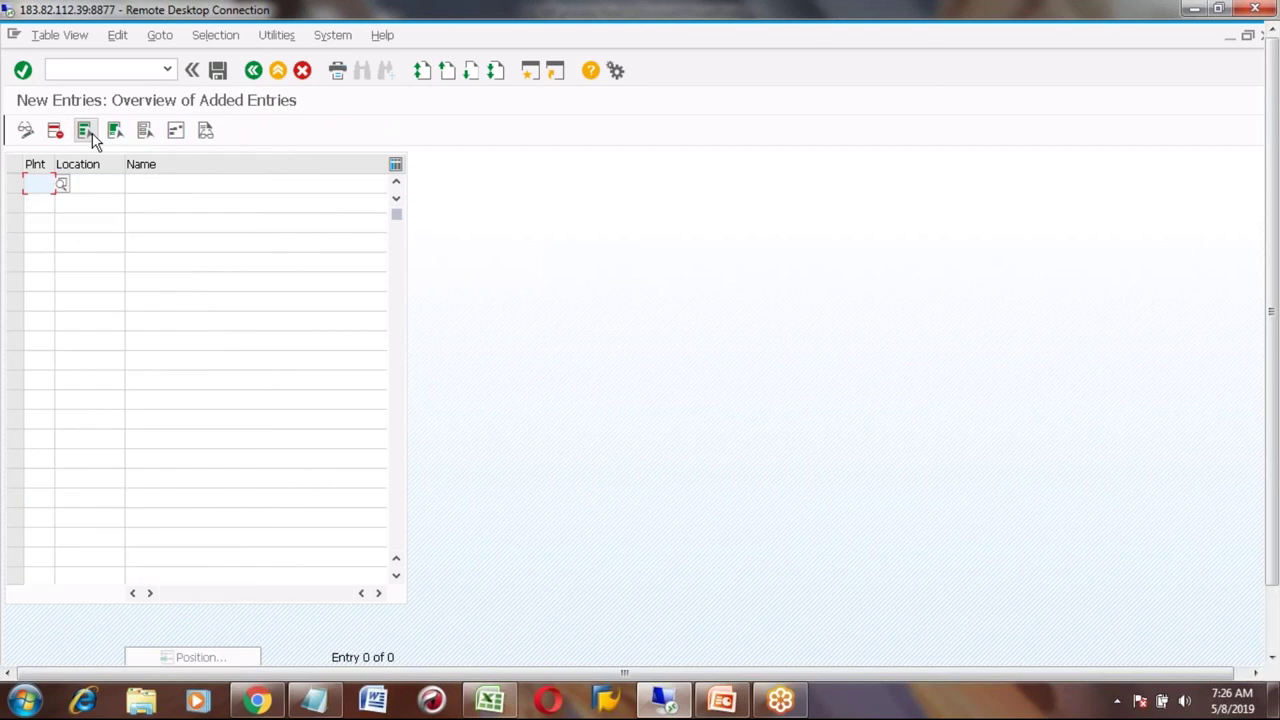
{"action": "type", "text": "7777"}
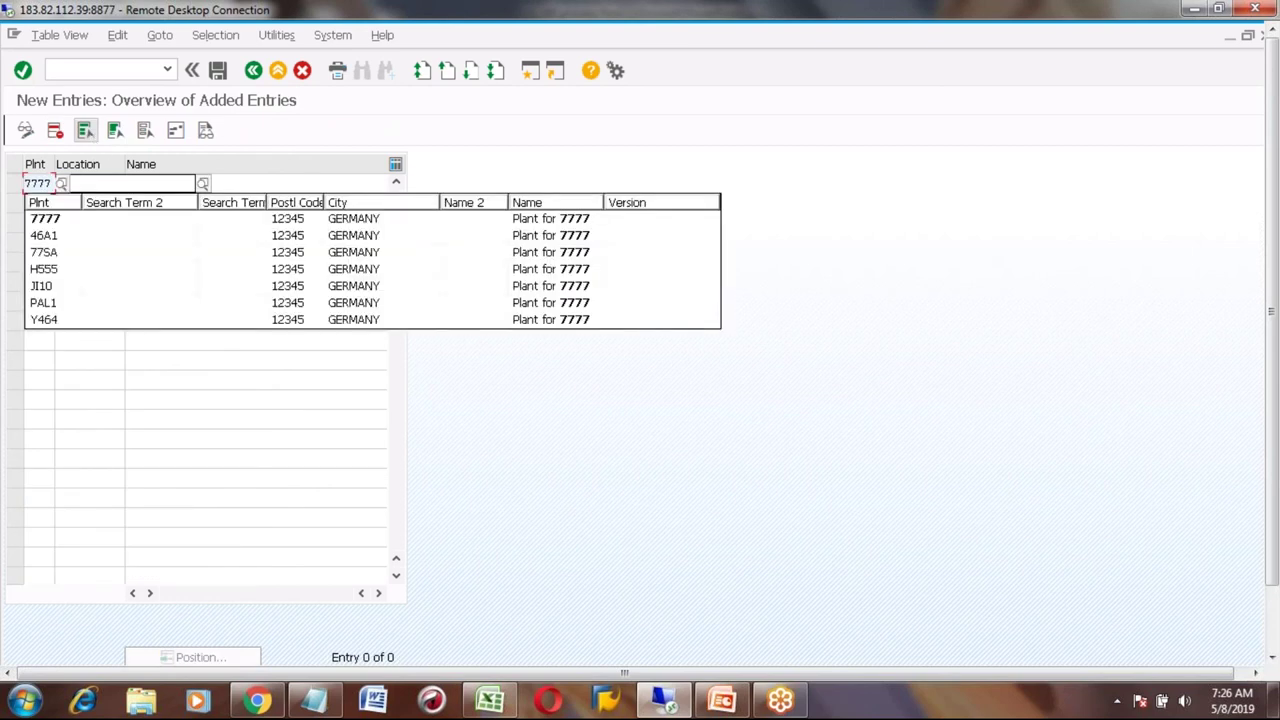
{"action": "key", "text": "Tab"}
{"action": "type", "text": "00"}
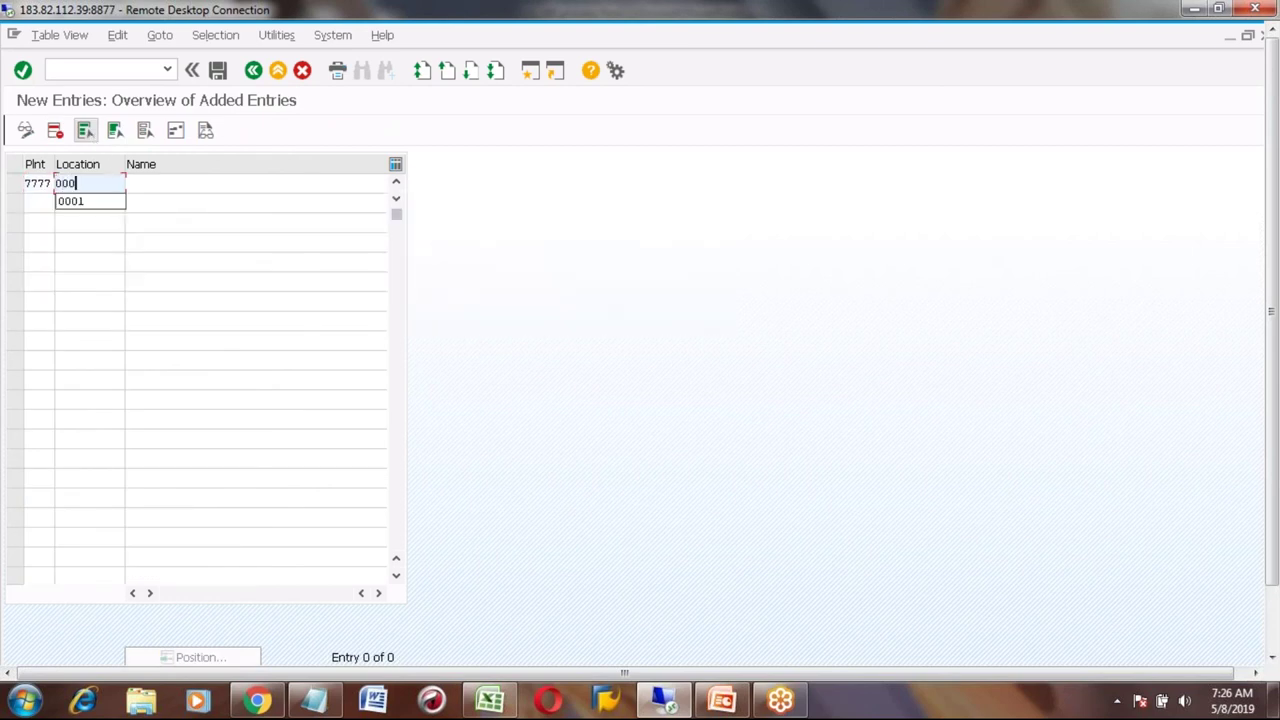
{"action": "type", "text": "02"}
{"action": "left_click", "coordinate": [127, 183]}
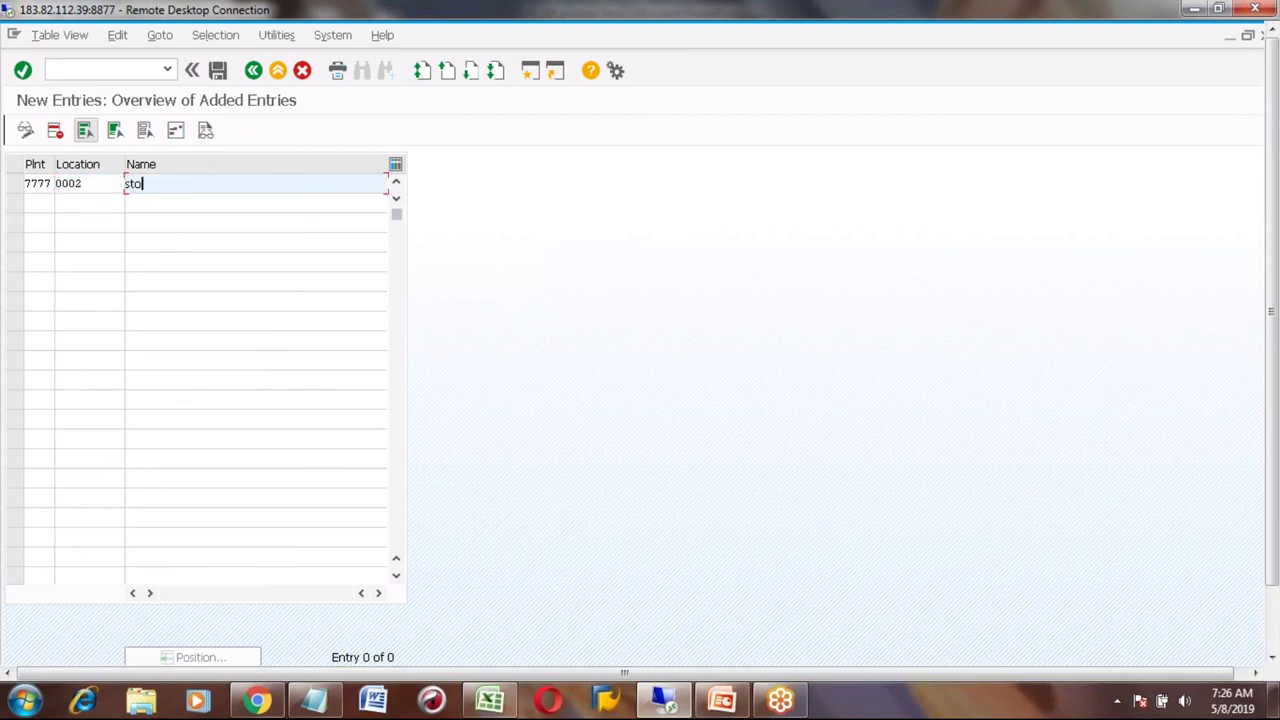
{"action": "type", "text": "storage location - IM"}
{"action": "left_click", "coordinate": [218, 72]}
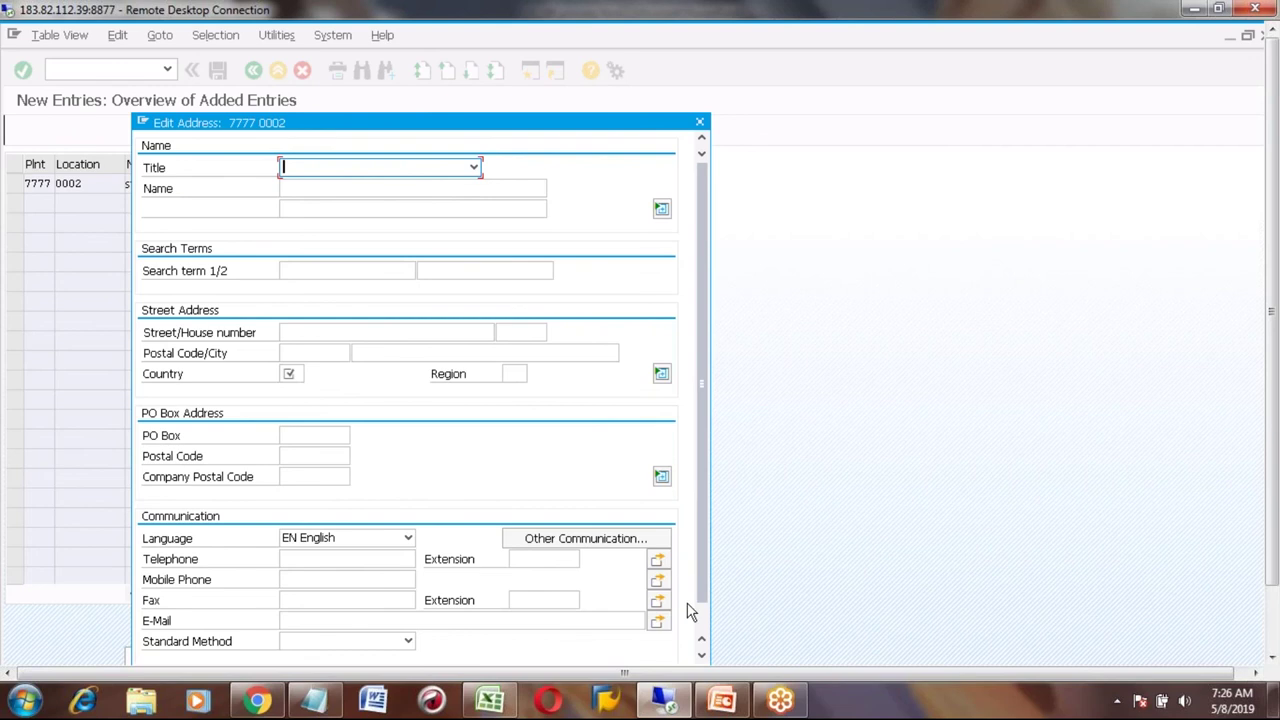
- Set the country to US in the address of location 0002 and save the entry in customizing request A4HK900705
{"action": "left_click_drag", "start_coordinate": [700, 610], "coordinate": [702, 645]}
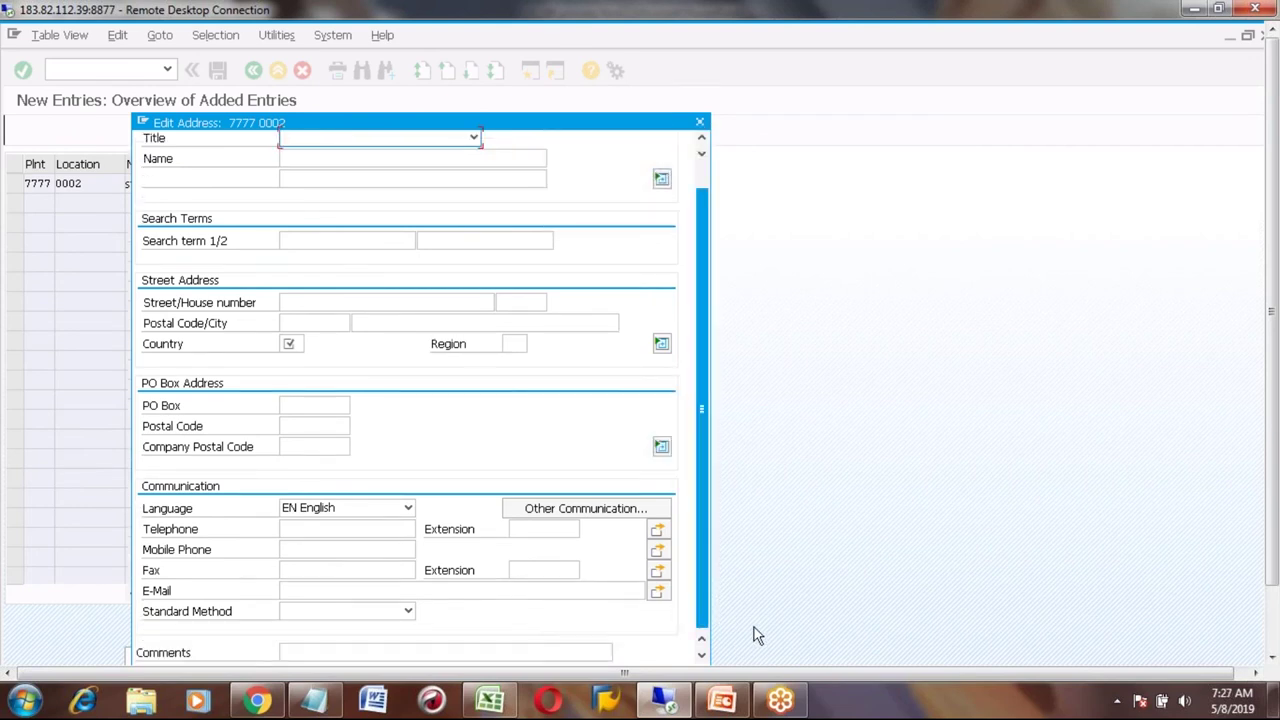
{"action": "left_click", "coordinate": [1273, 630]}
{"action": "left_click", "coordinate": [518, 607]}
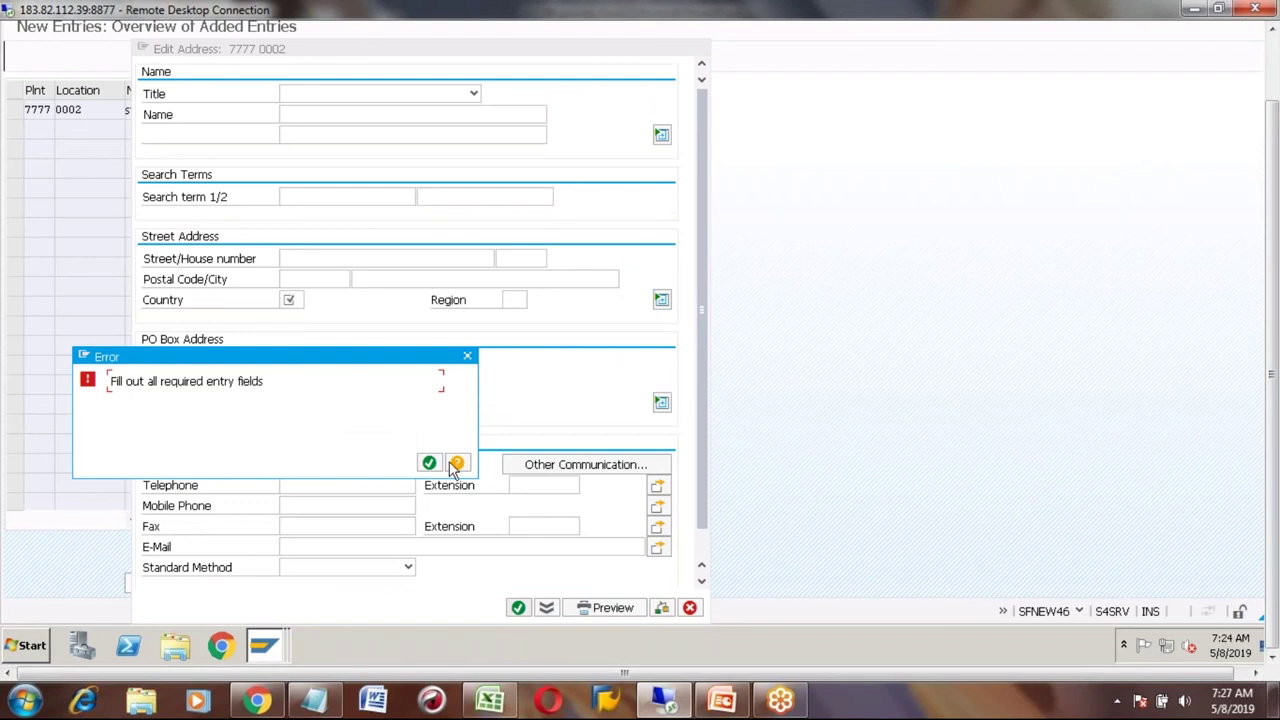
{"action": "left_click", "coordinate": [429, 463]}
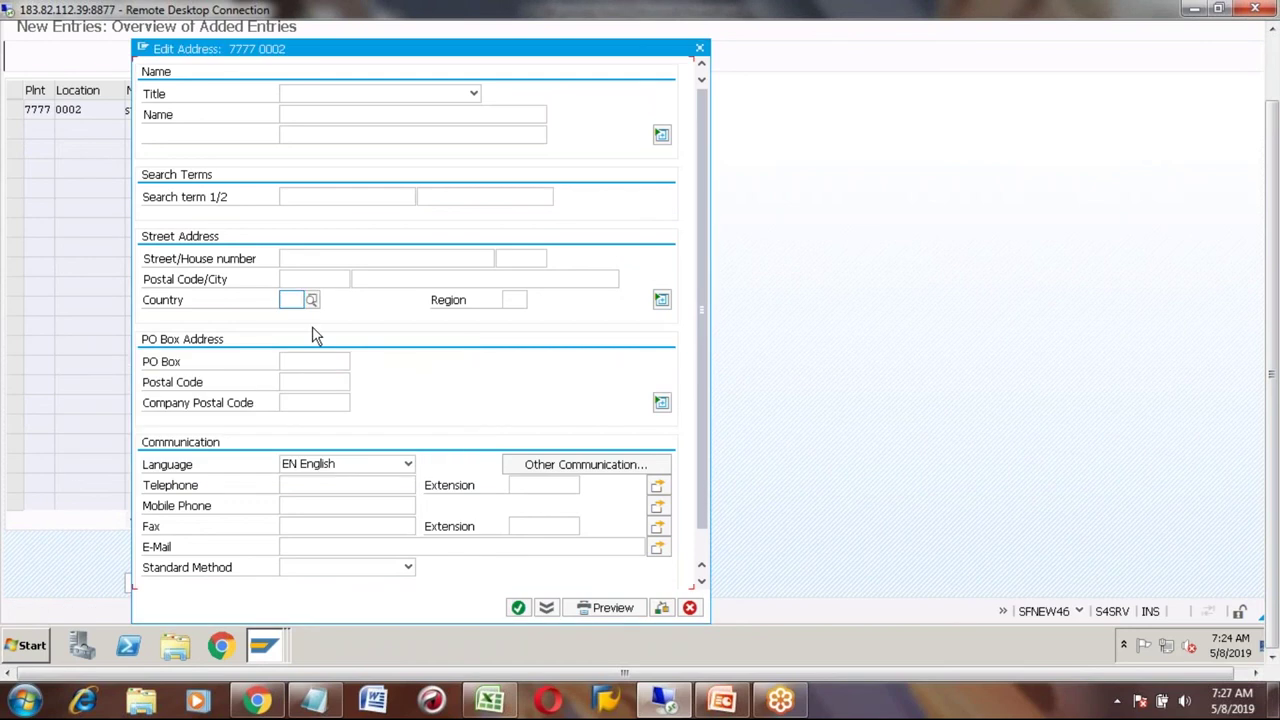
{"action": "type", "text": "US"}
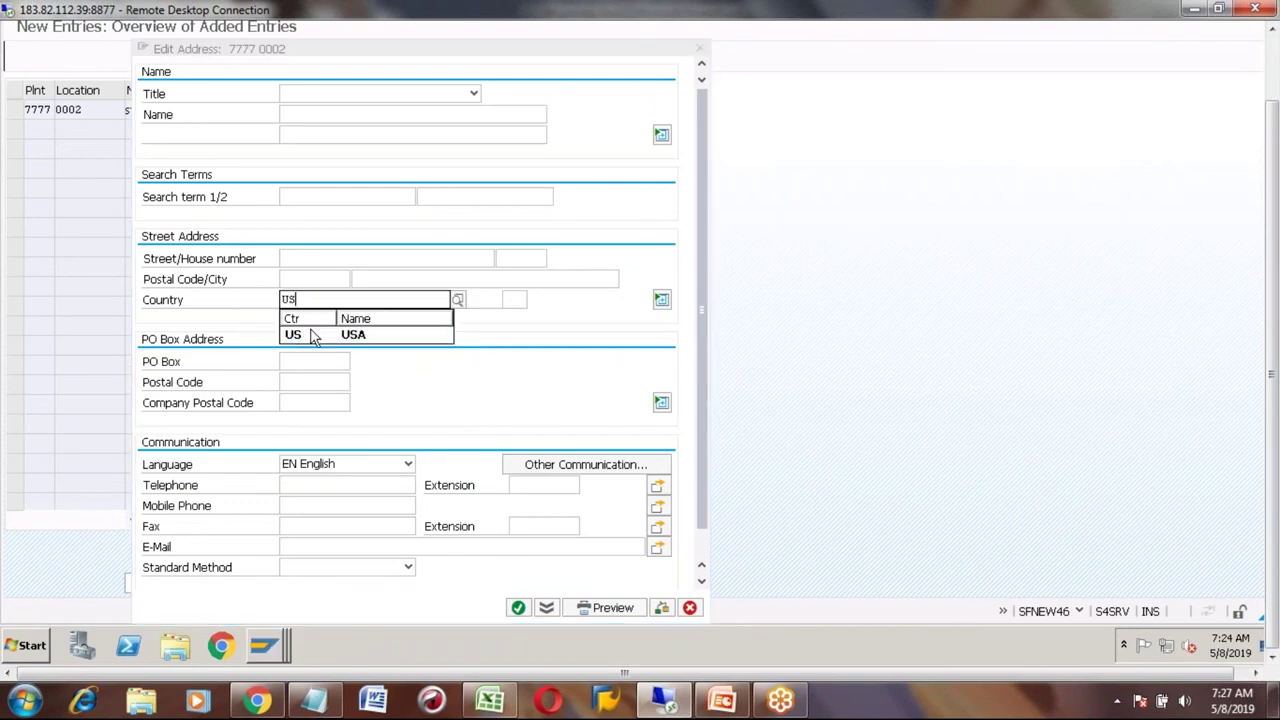
{"action": "left_click", "coordinate": [308, 337]}
{"action": "left_click", "coordinate": [518, 607]}
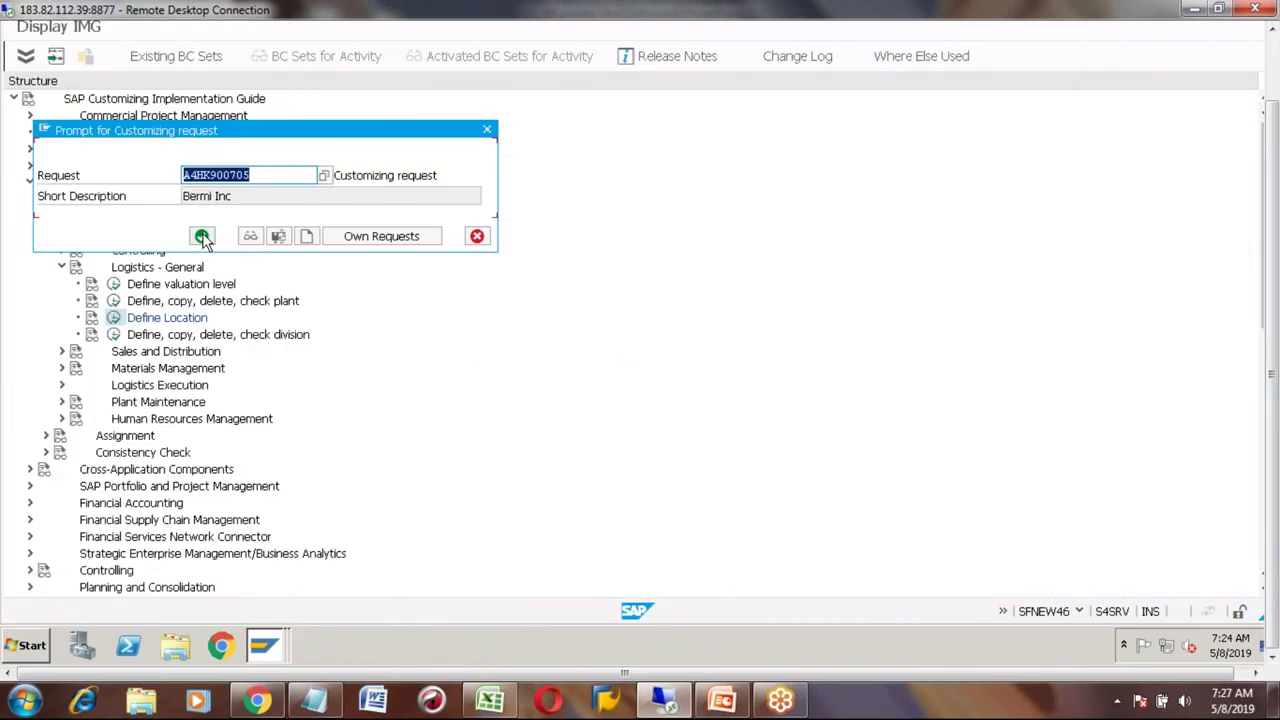
{"action": "left_click", "coordinate": [202, 237]}
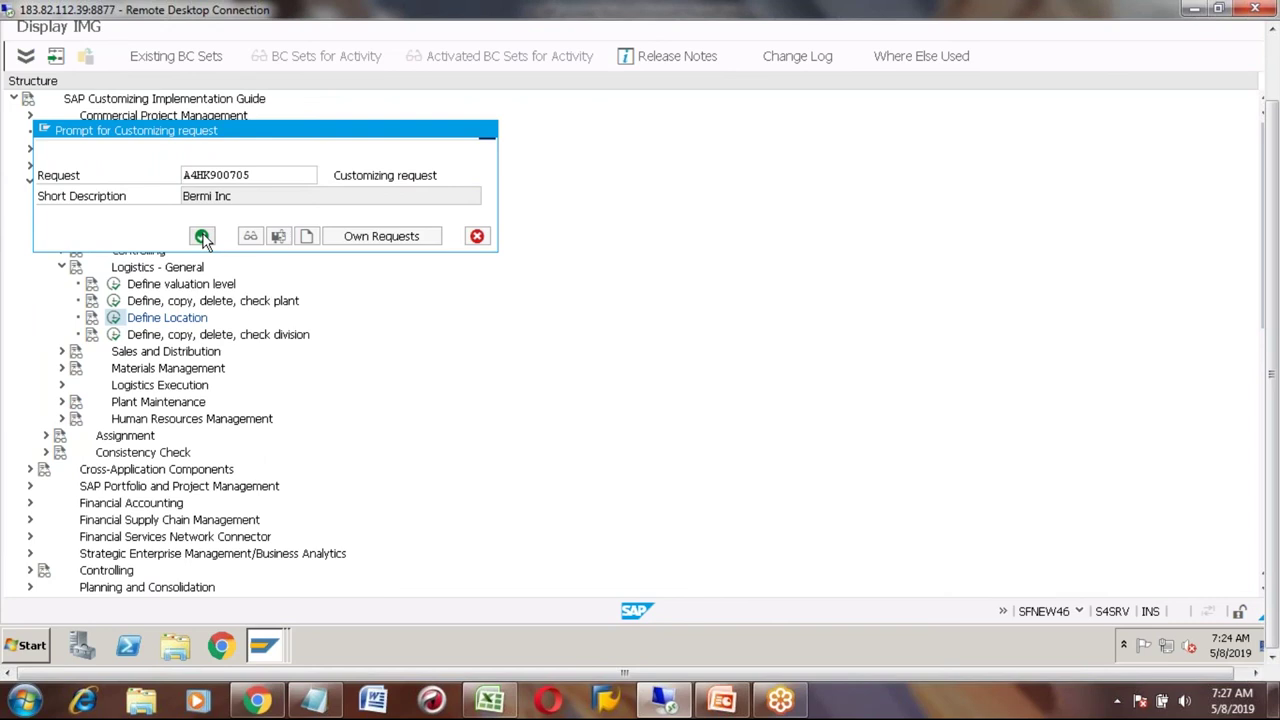
{"action": "left_click", "coordinate": [202, 237]}
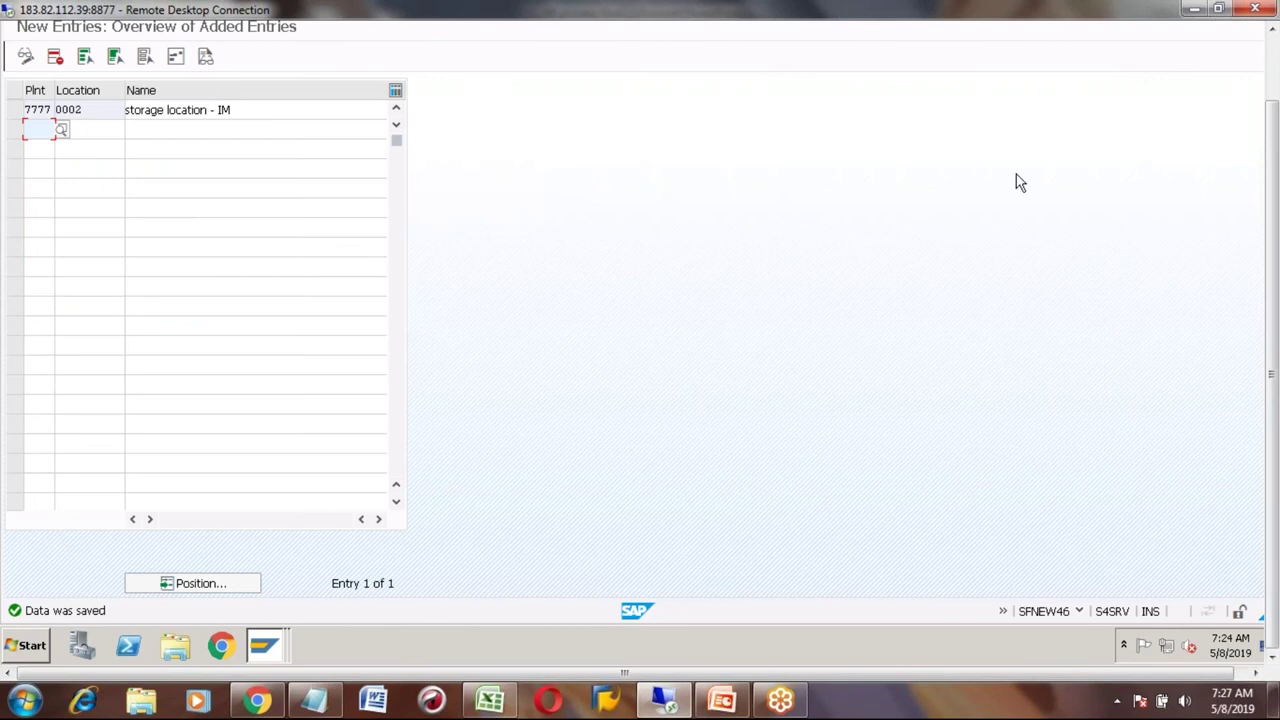
- Leave the Locations table and return to the Display IMG structure
{"action": "left_click", "coordinate": [1267, 77]}
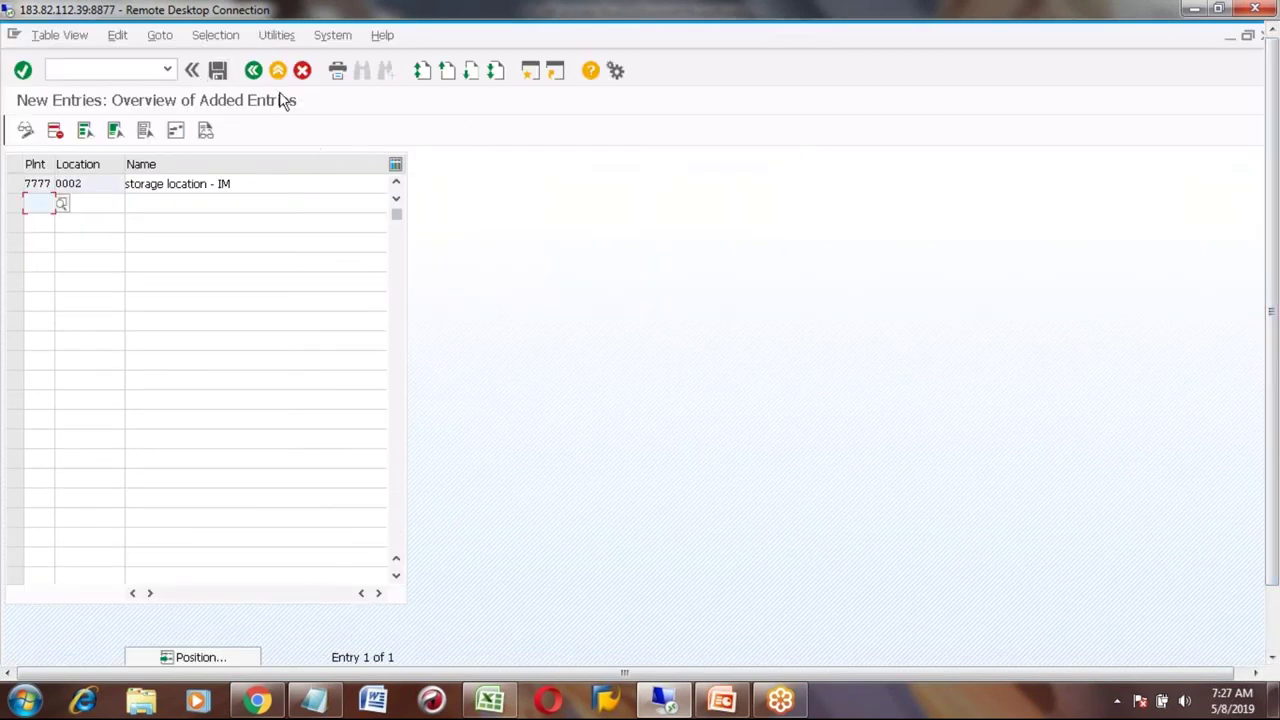
{"action": "left_click", "coordinate": [254, 70]}
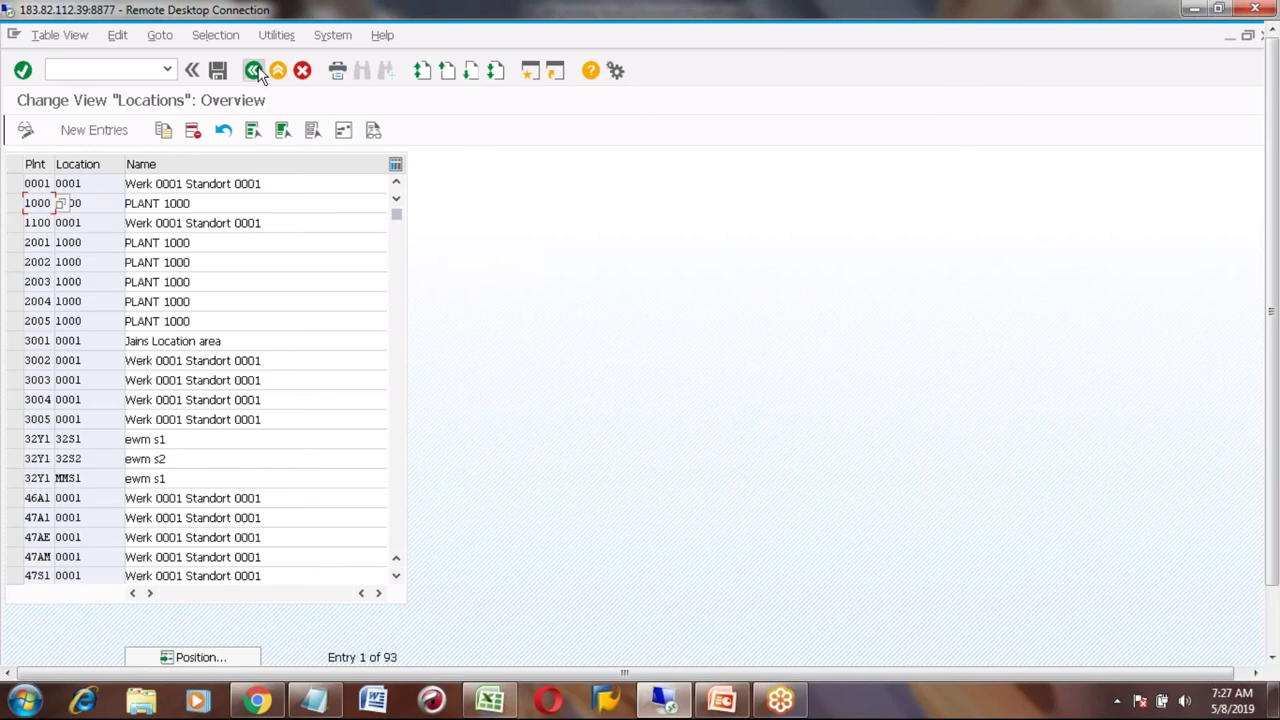
{"action": "left_click", "coordinate": [256, 71]}
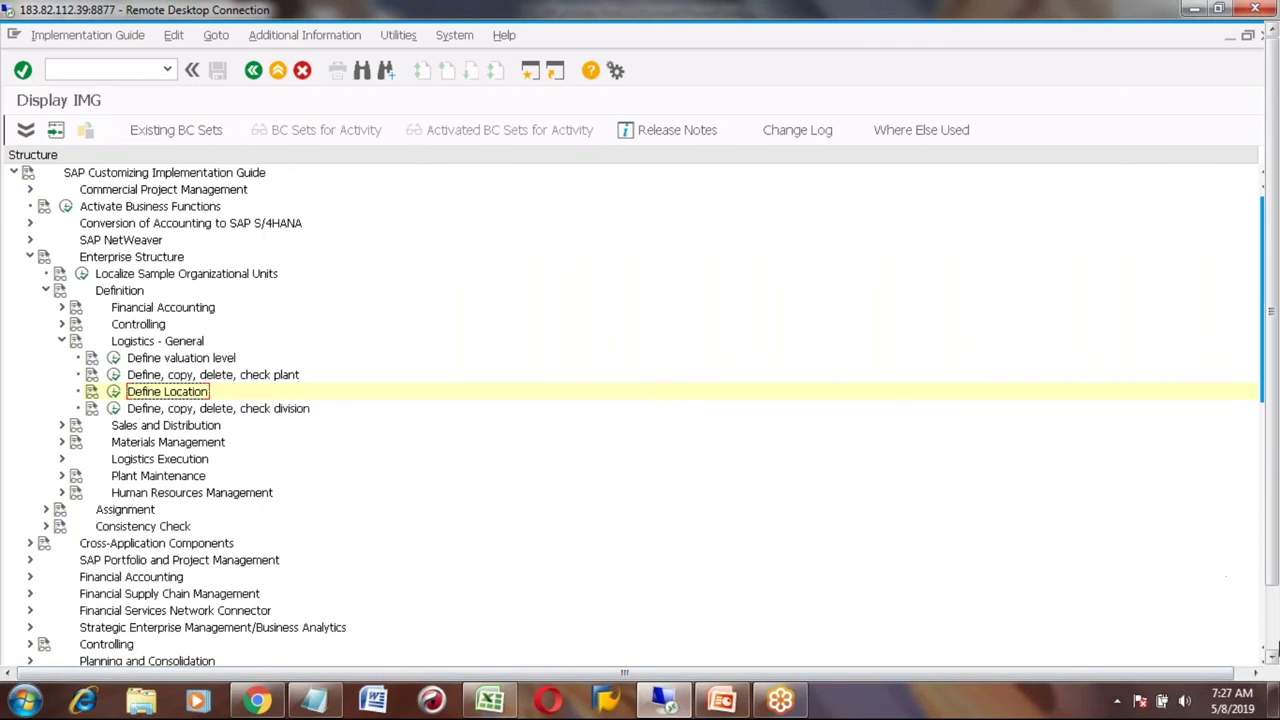
- Switch to an SAP Easy Access session and run MMSC for material TRACTOR_TYRE007 in plant 7777
{"action": "left_click", "coordinate": [1273, 650]}
{"action": "left_click", "coordinate": [261, 652]}
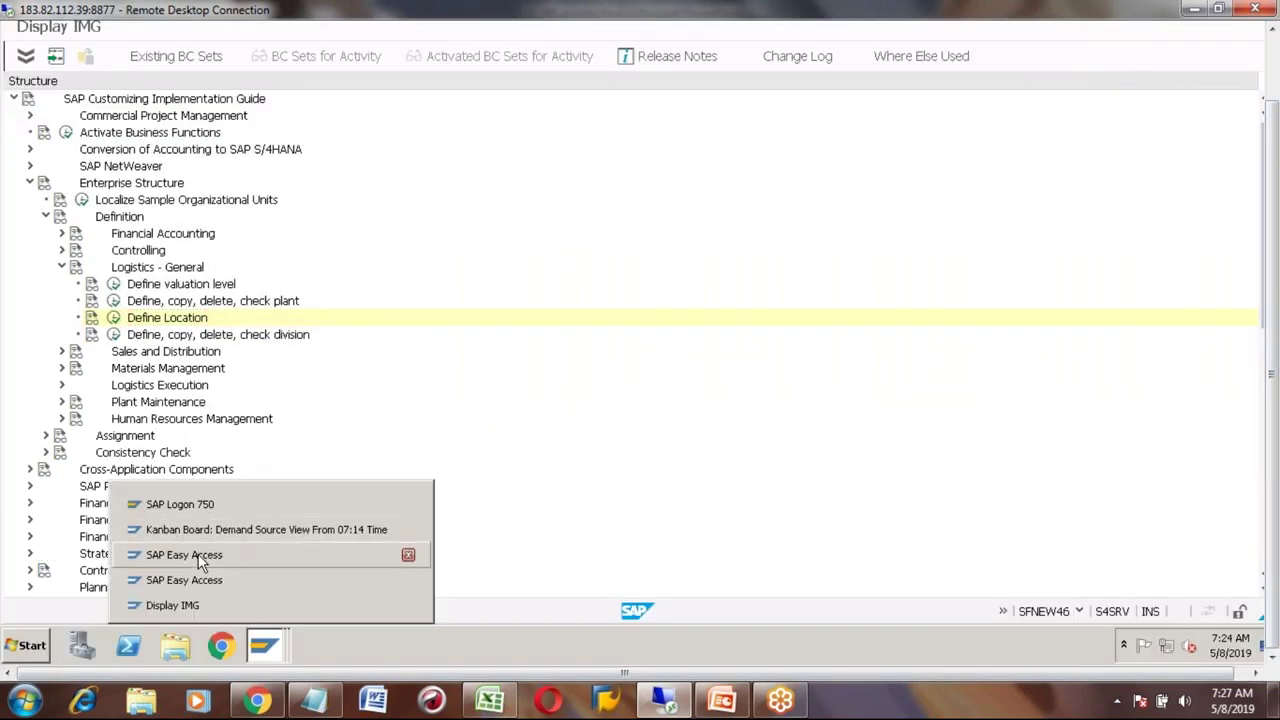
{"action": "left_click", "coordinate": [200, 563]}
{"action": "left_click", "coordinate": [1273, 60]}
{"action": "left_click", "coordinate": [144, 68]}
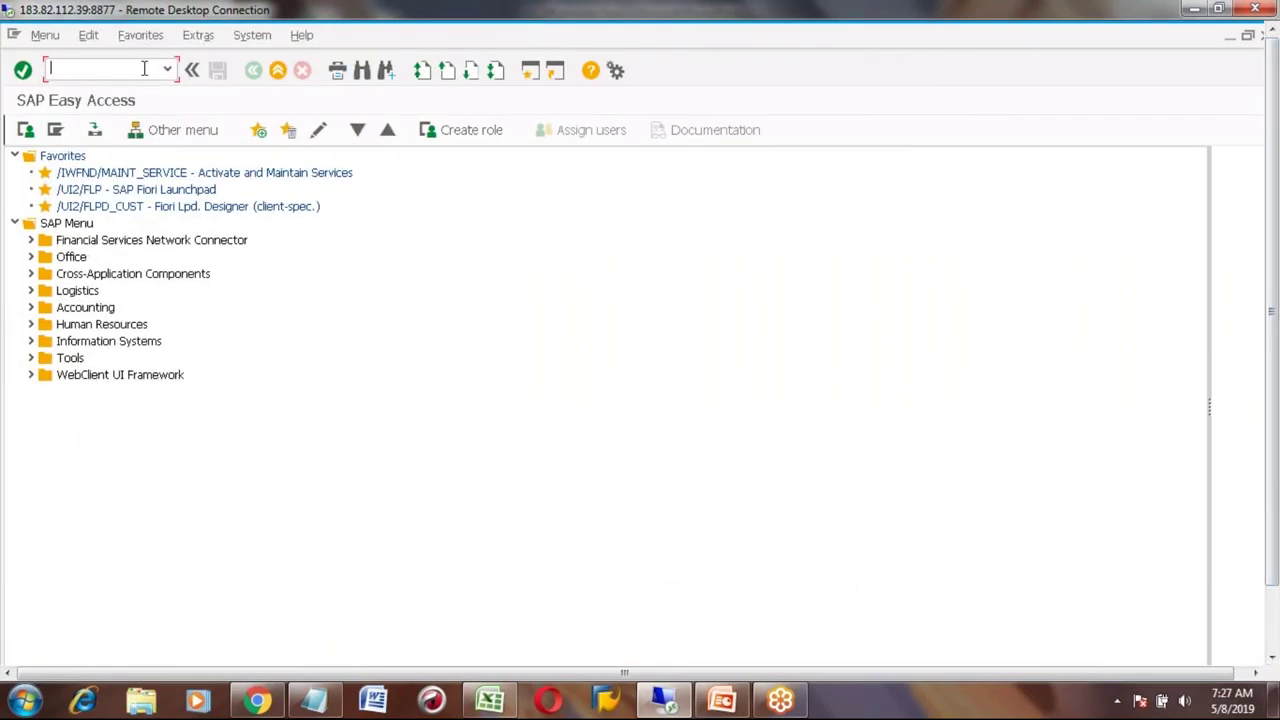
{"action": "type", "text": "MIGO"}
{"action": "key", "text": "BackSpace"}
{"action": "key", "text": "BackSpace"}
{"action": "type", "text": "MMSC"}
{"action": "key", "text": "Return"}
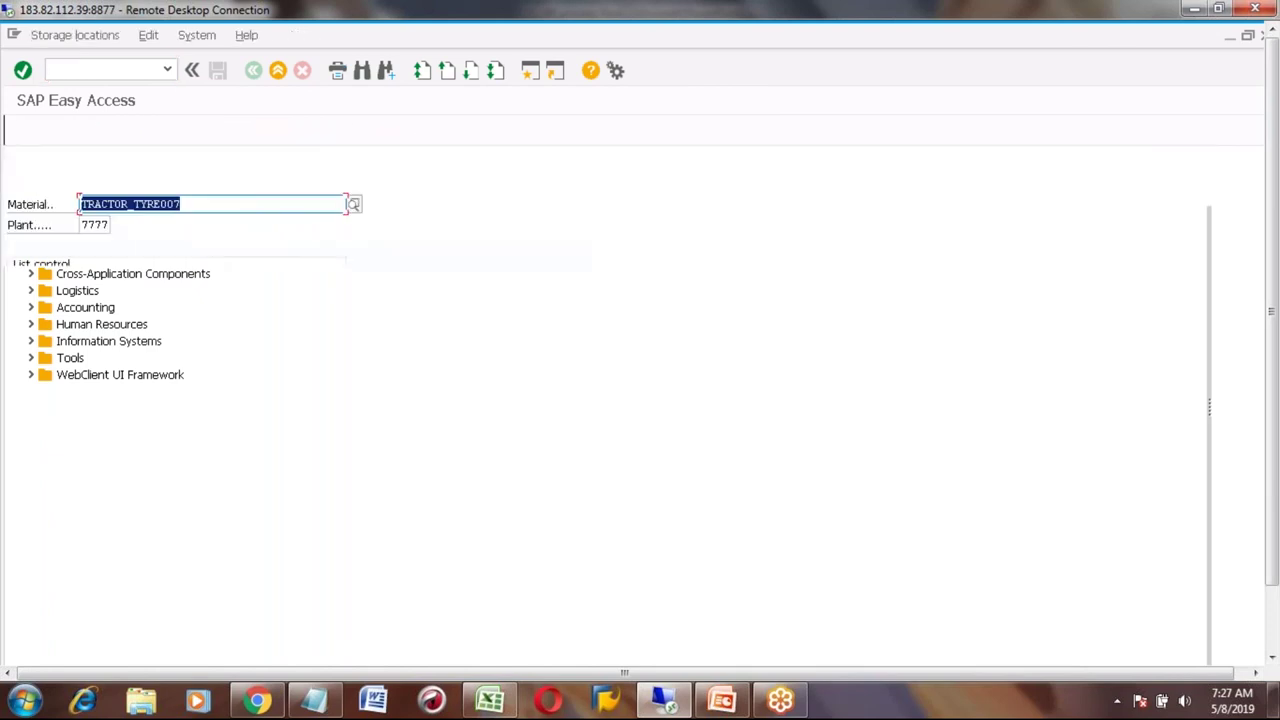
{"action": "key", "text": "Return"}
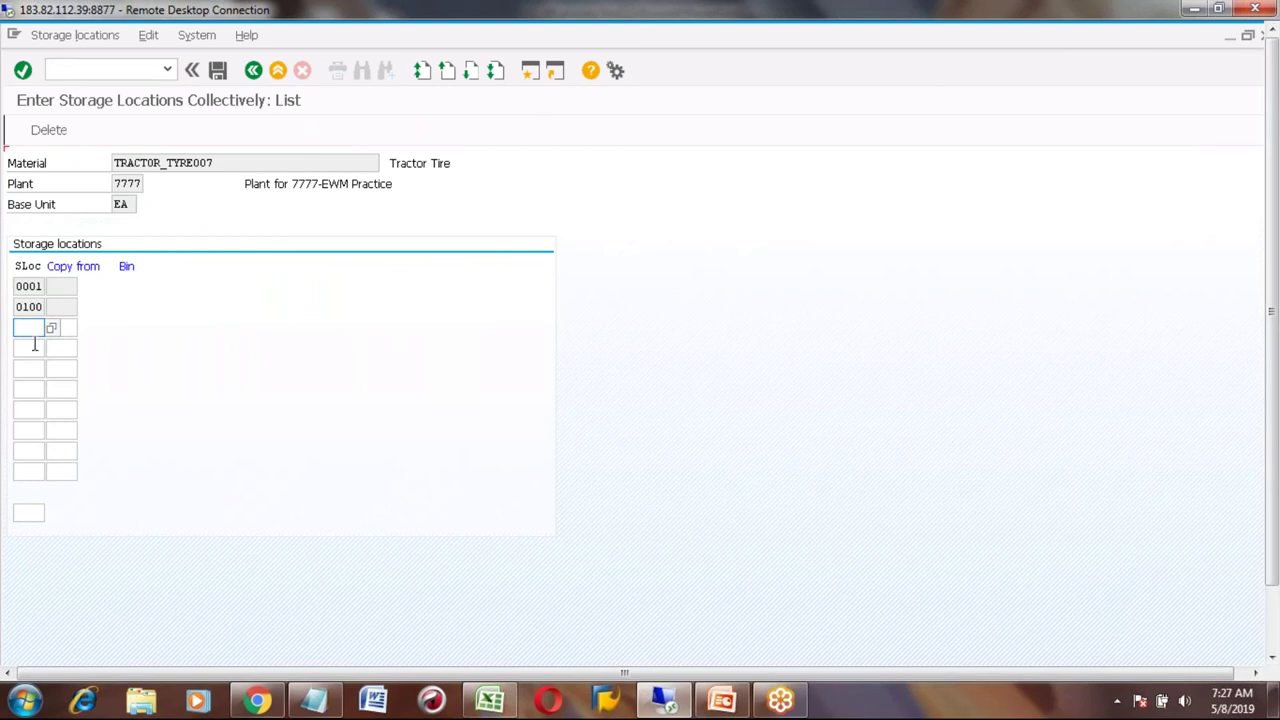
- Try to extend TRACTOR_TYRE007 in plant 7777 to storage location 0002
{"action": "type", "text": "0002"}
{"action": "key", "text": "Return"}
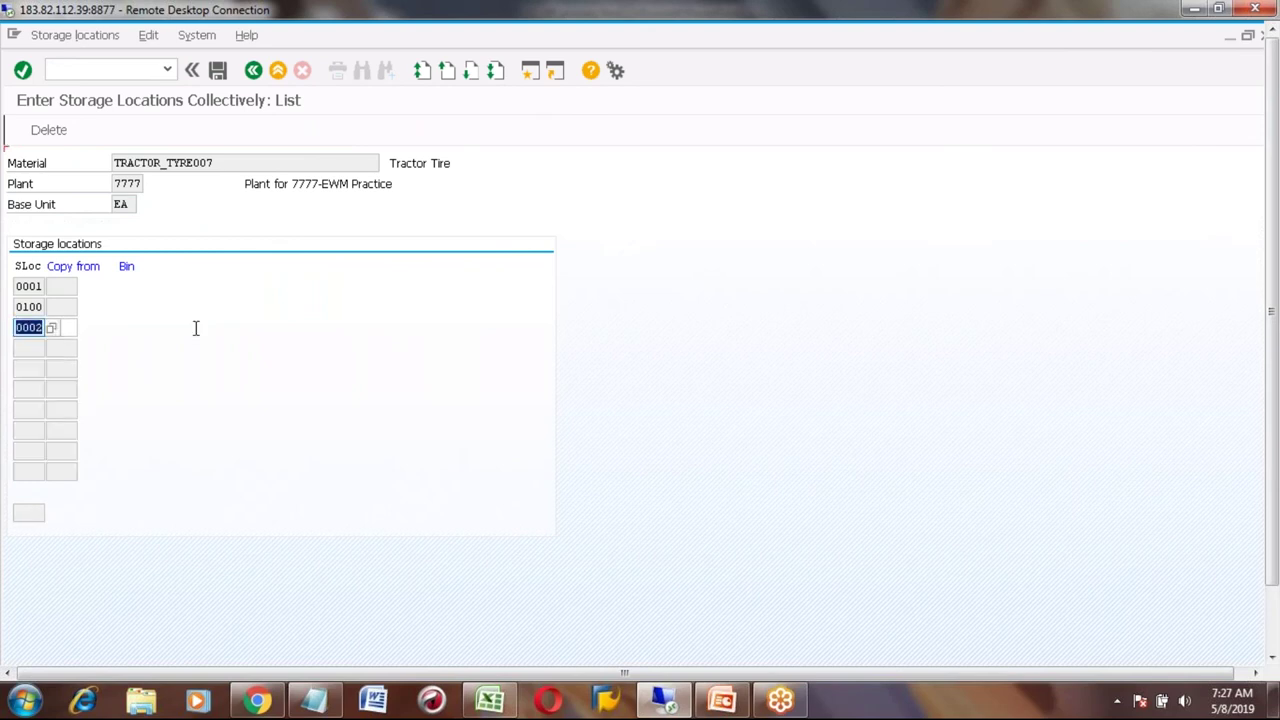
{"action": "left_click", "coordinate": [1273, 632]}
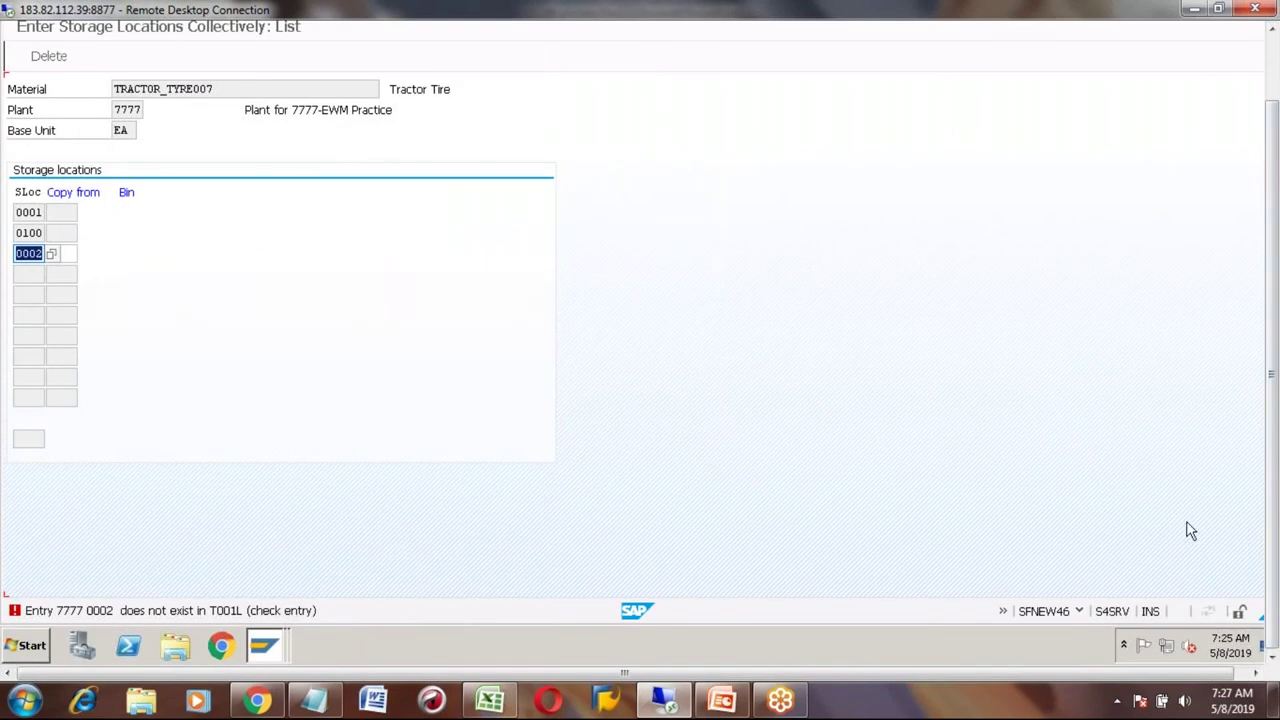
- Switch back to the Display IMG session and examine the Logistics - General activities under the Enterprise Structure assignment
{"action": "mouse_move", "coordinate": [262, 648]}
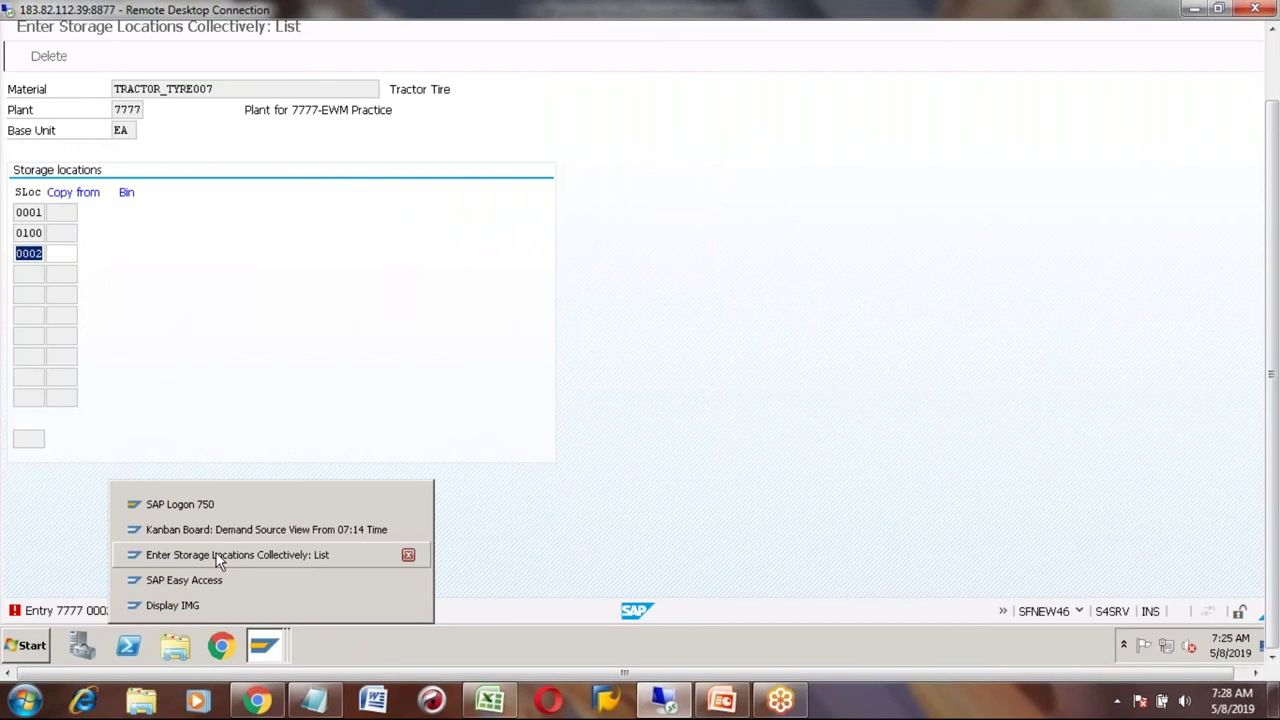
{"action": "left_click", "coordinate": [185, 605]}
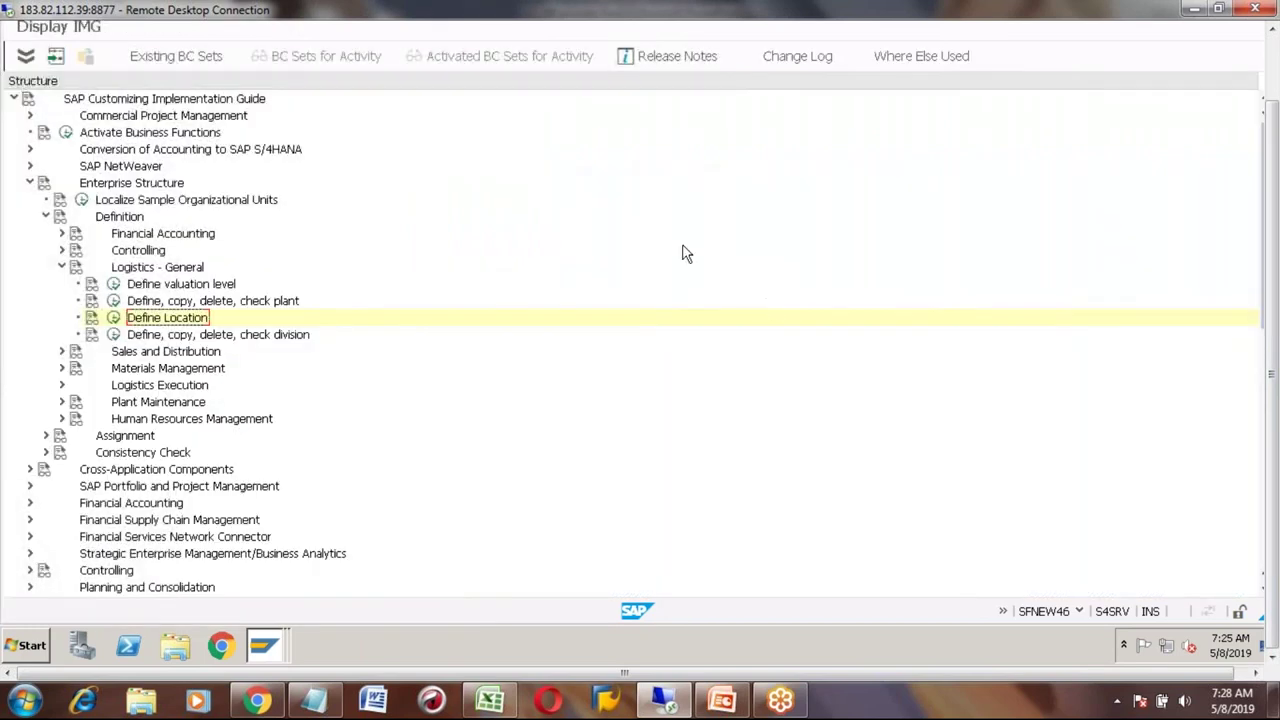
{"action": "left_click", "coordinate": [61, 267]}
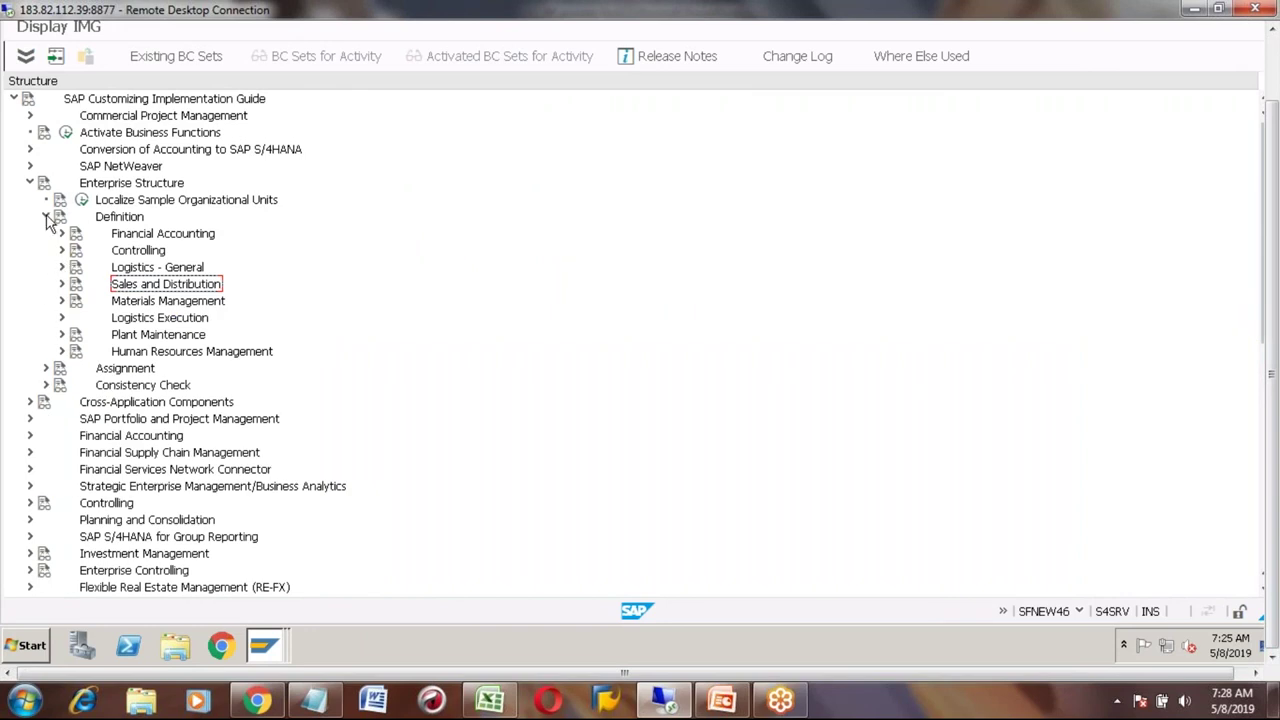
{"action": "left_click", "coordinate": [46, 217]}
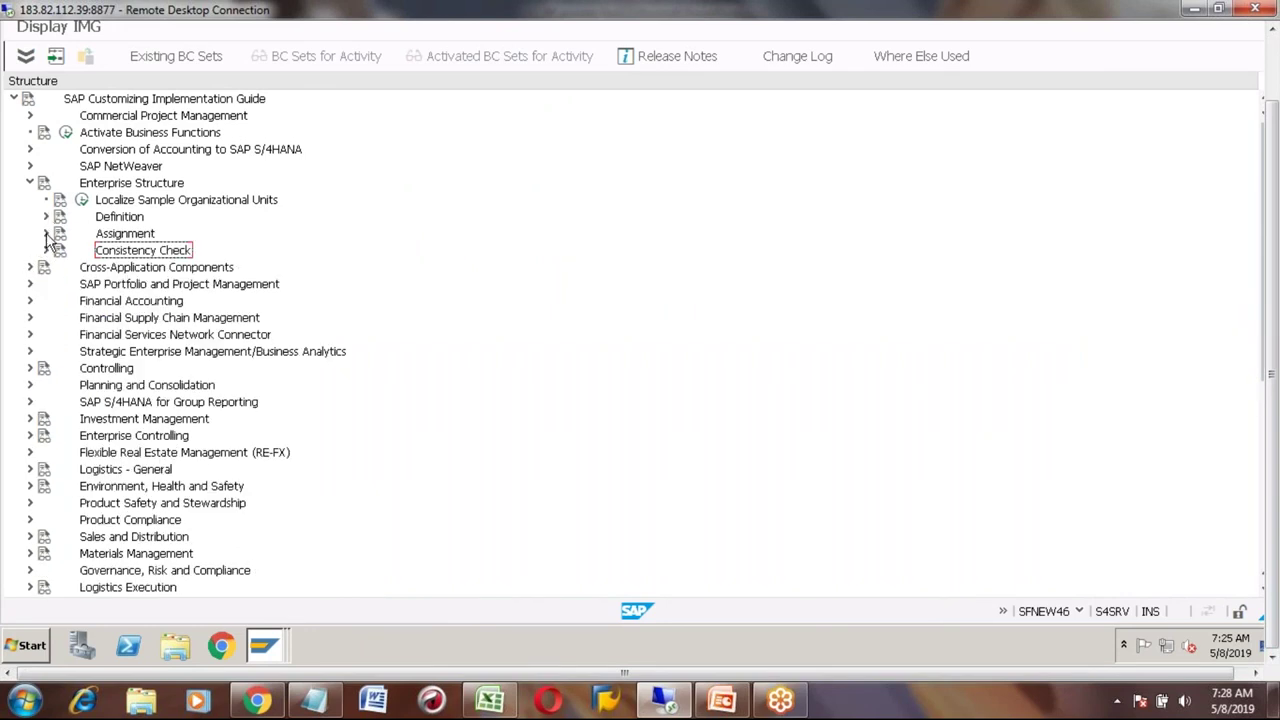
{"action": "left_click", "coordinate": [46, 233]}
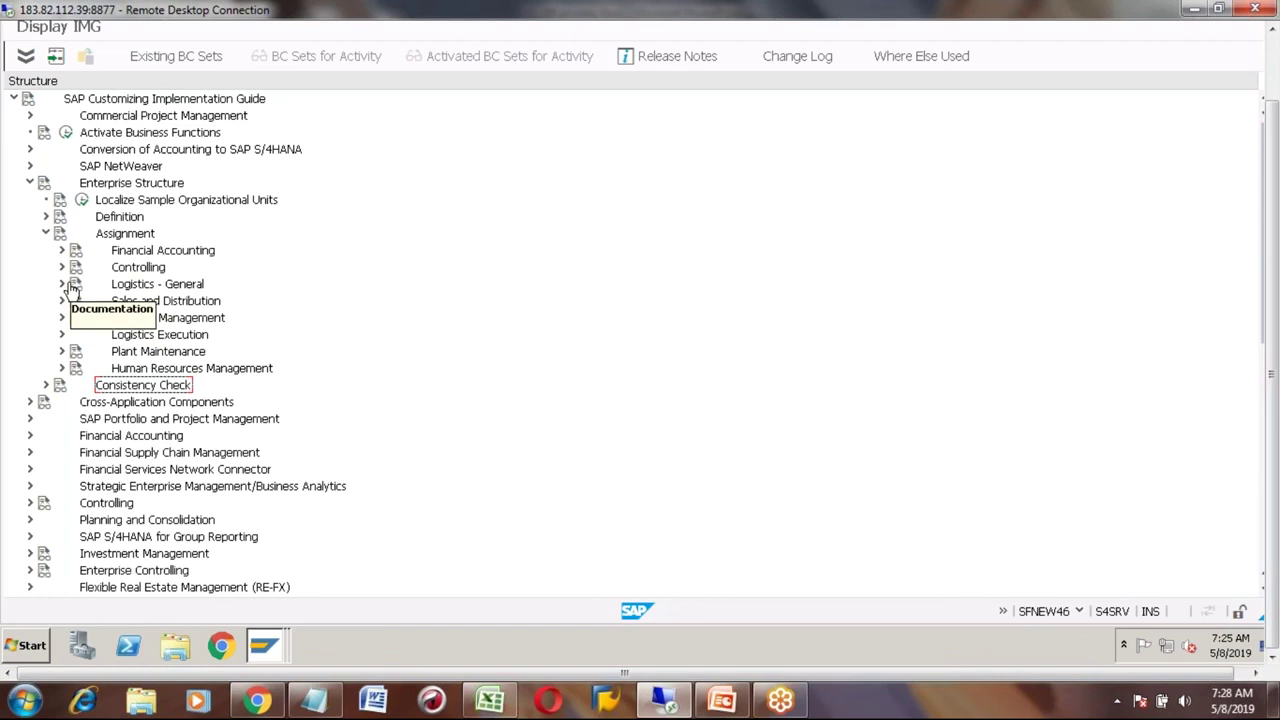
{"action": "left_click", "coordinate": [62, 284]}
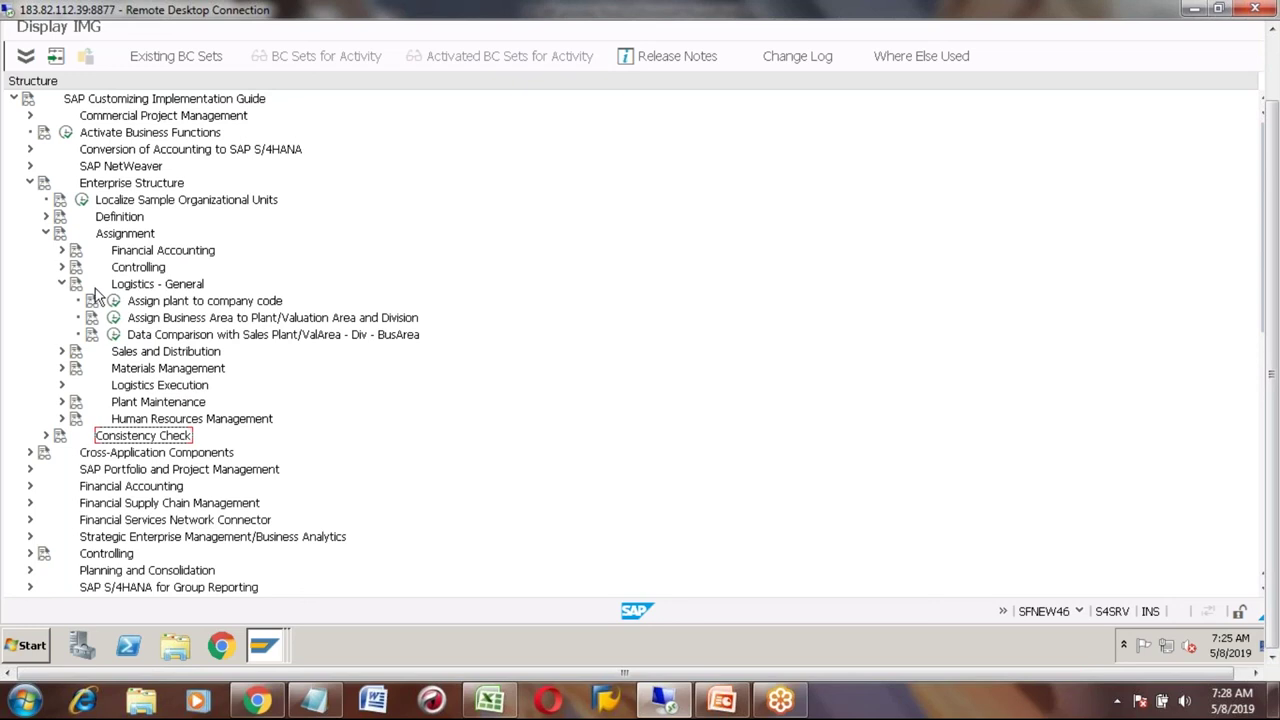
{"action": "left_click", "coordinate": [61, 284]}
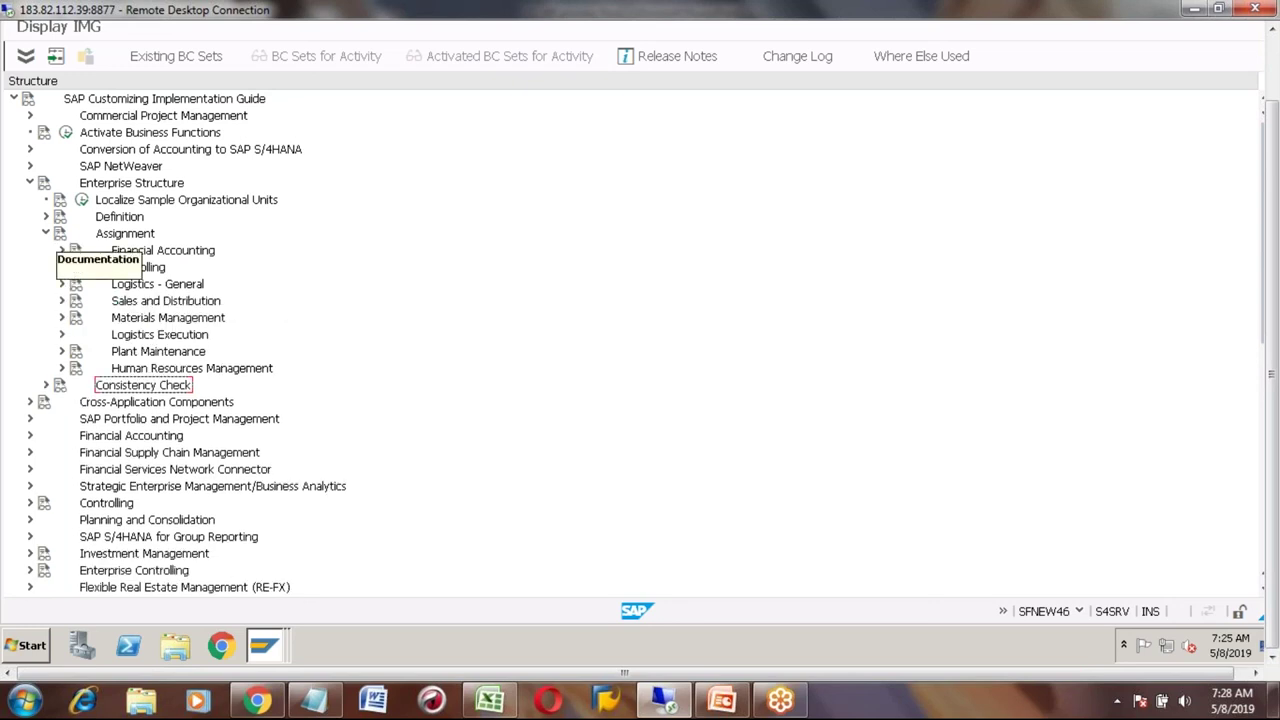
- Open the Define Location activity under the Enterprise Structure definition for Logistics - General and position the table at plant 7777
{"action": "left_click", "coordinate": [46, 219]}
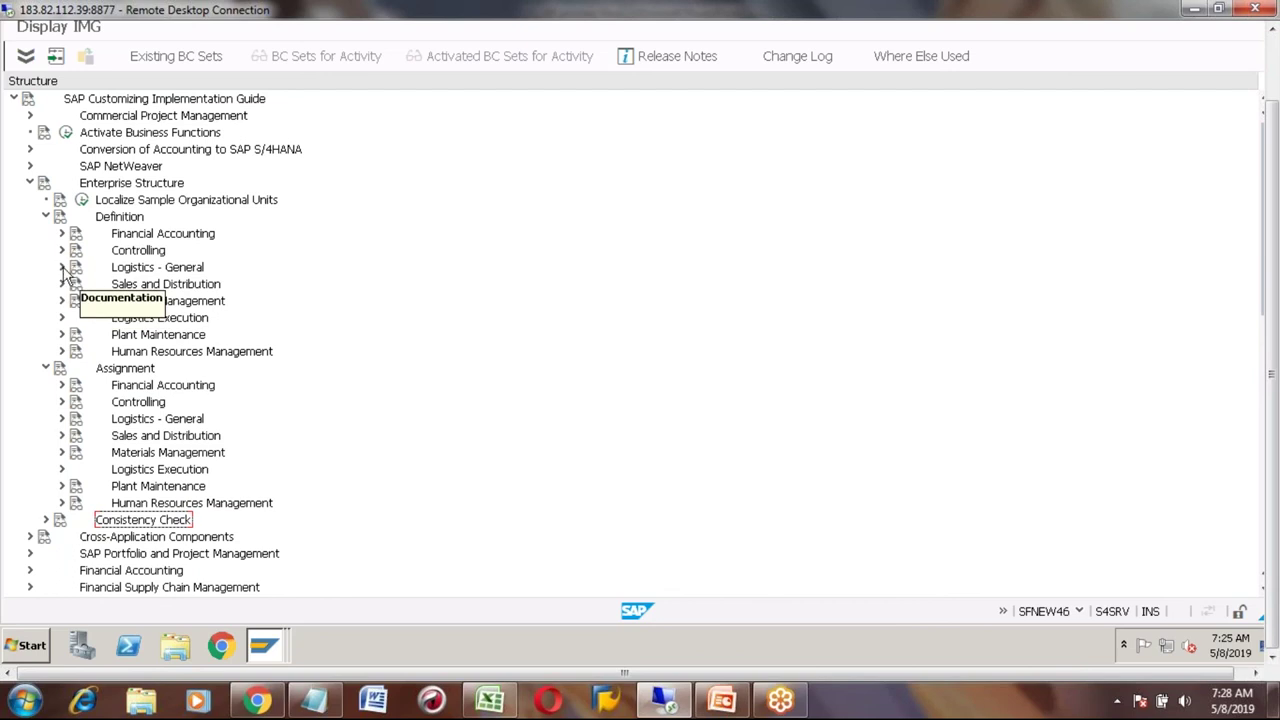
{"action": "left_click", "coordinate": [61, 267]}
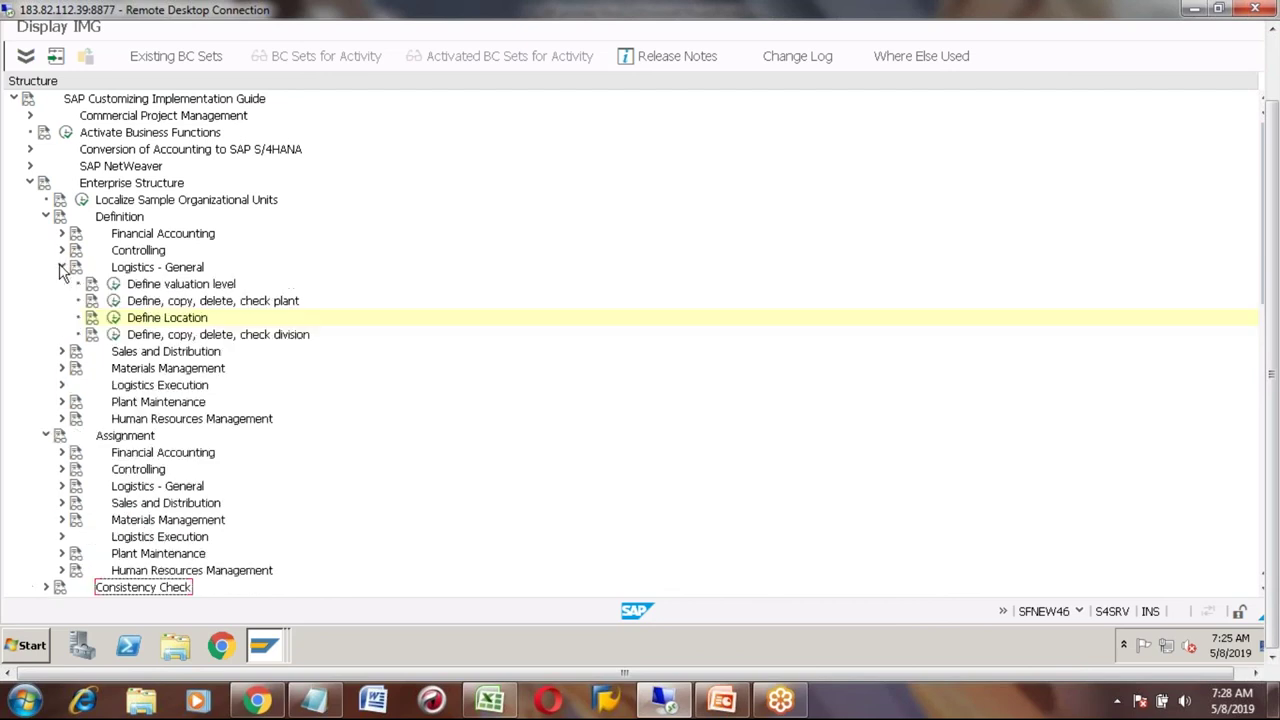
{"action": "left_click", "coordinate": [114, 335]}
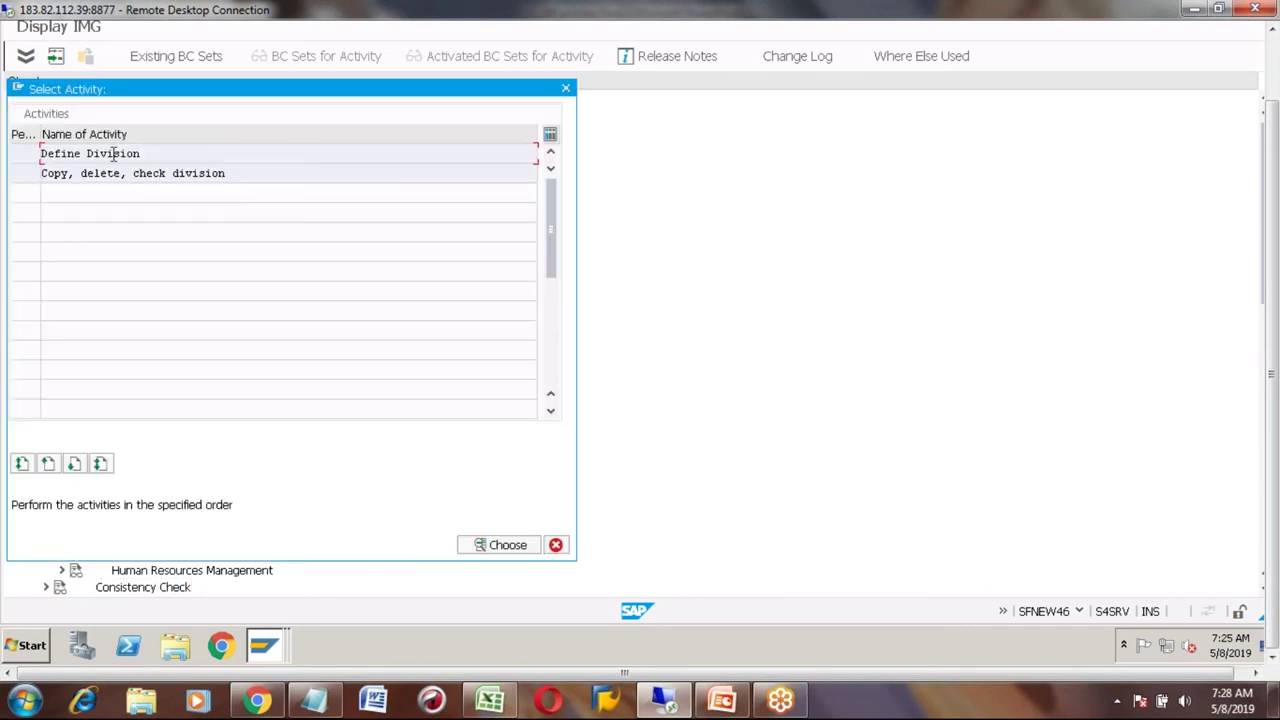
{"action": "left_click", "coordinate": [566, 91]}
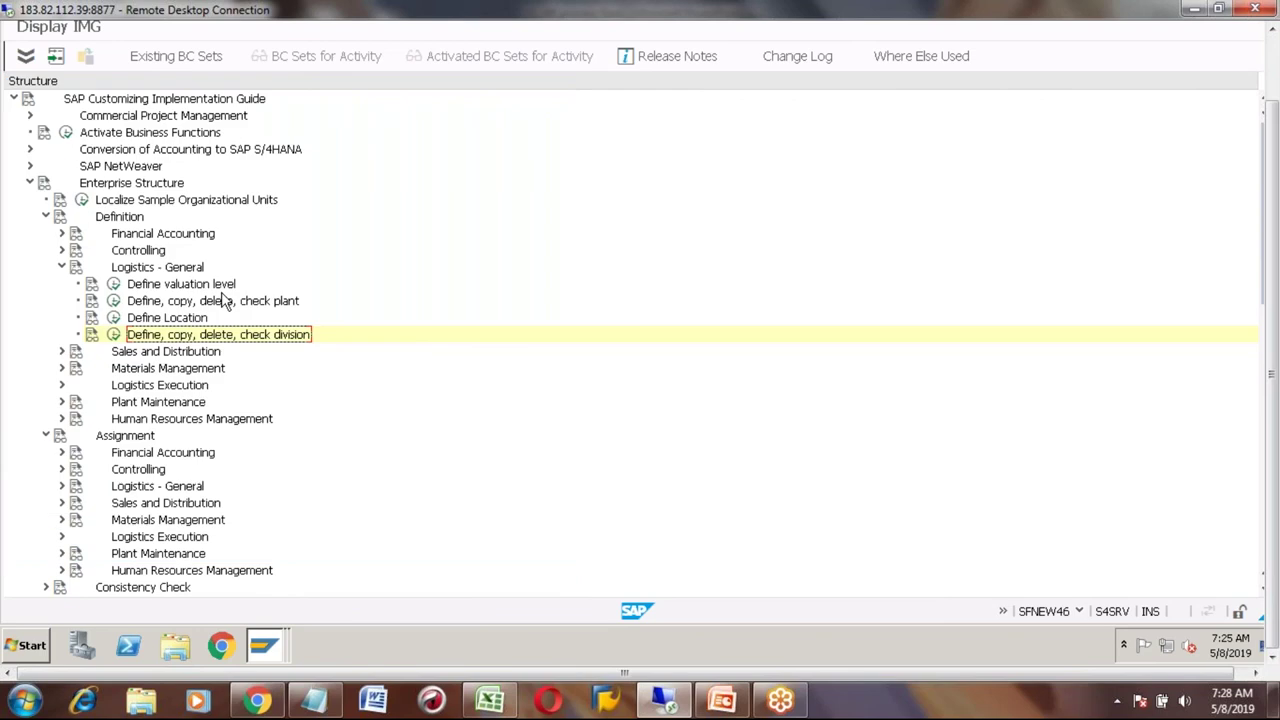
{"action": "left_click", "coordinate": [113, 317]}
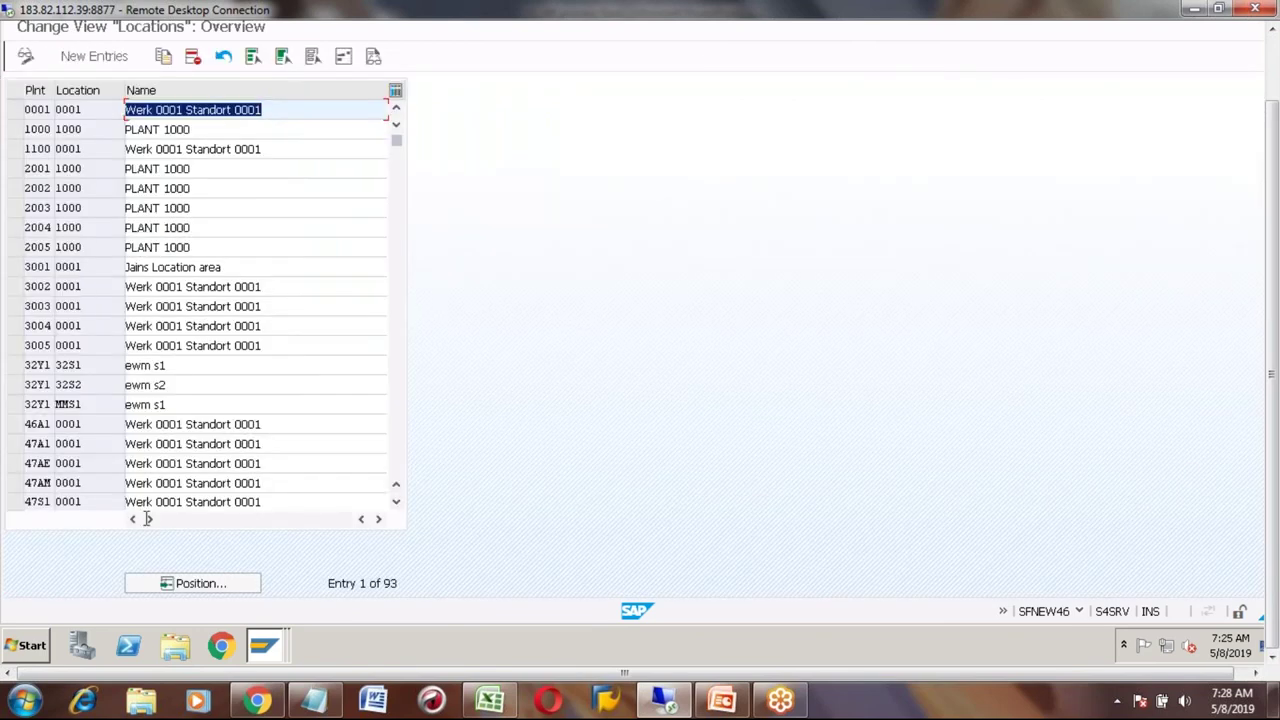
{"action": "left_click", "coordinate": [166, 584]}
{"action": "type", "text": "7777"}
{"action": "key", "text": "Return"}
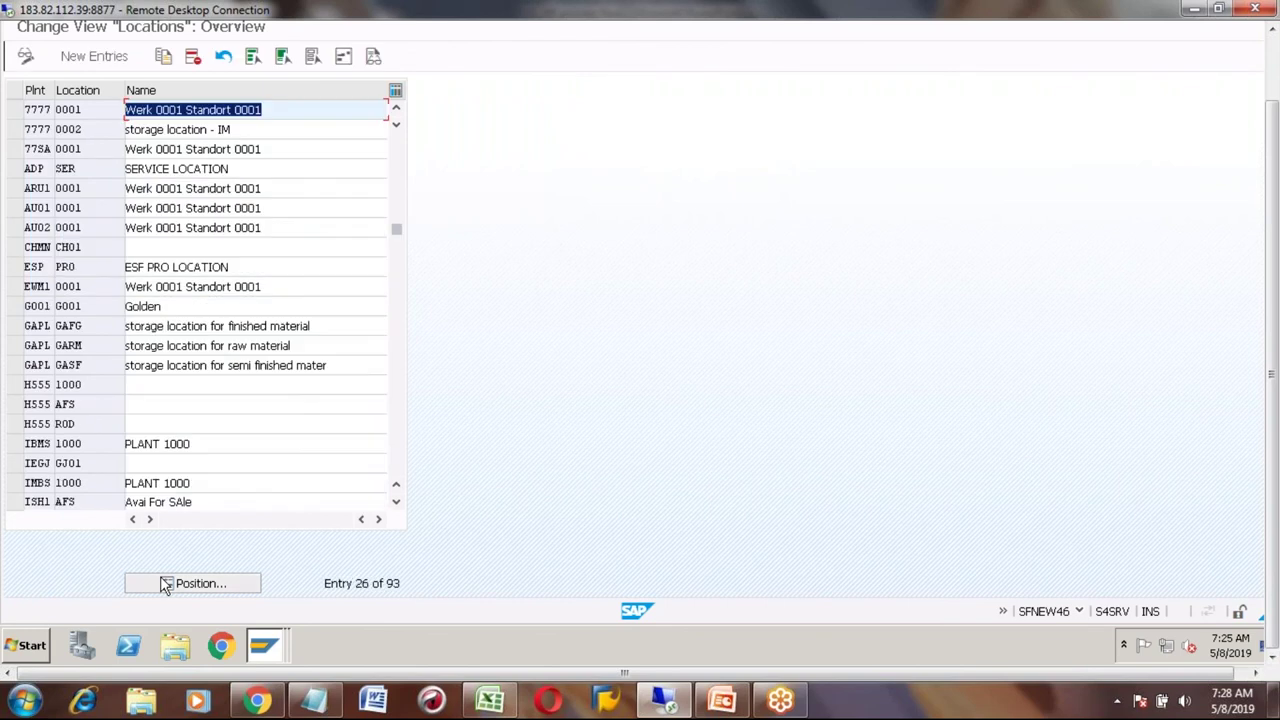
- Copy location 0001 of plant 7777 as location 0010
{"action": "left_click", "coordinate": [16, 131]}
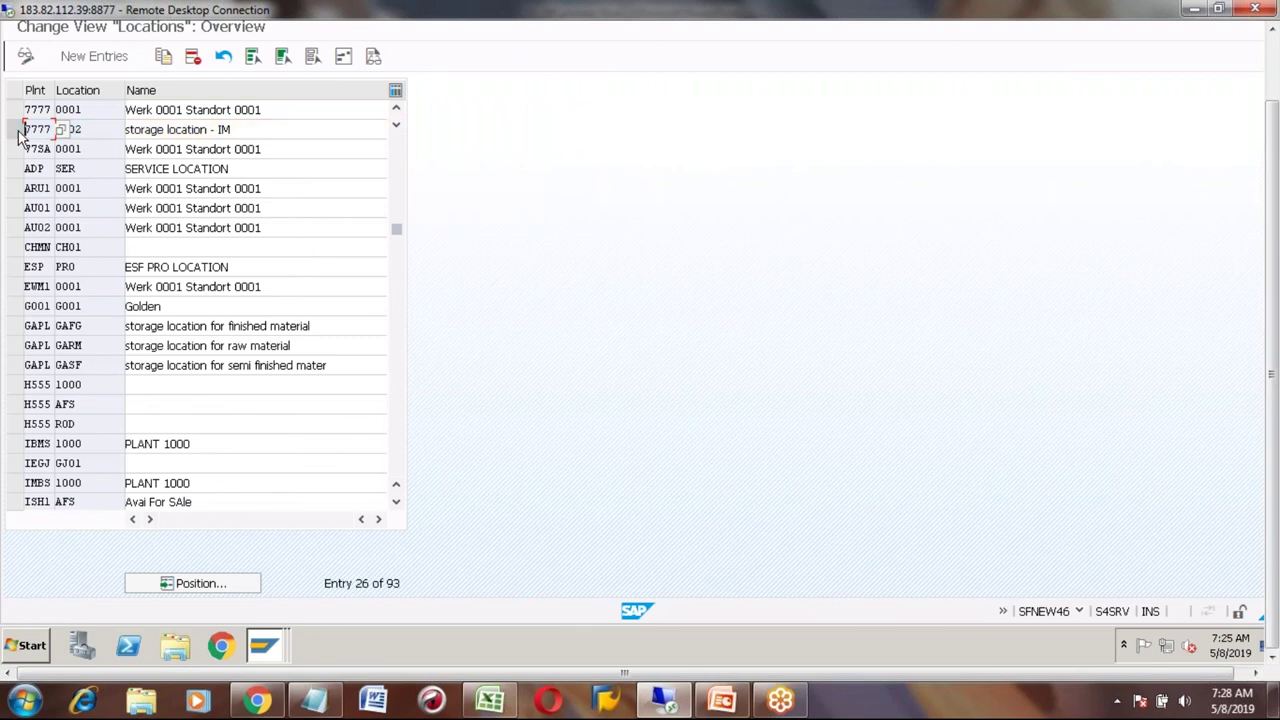
{"action": "left_click", "coordinate": [16, 111]}
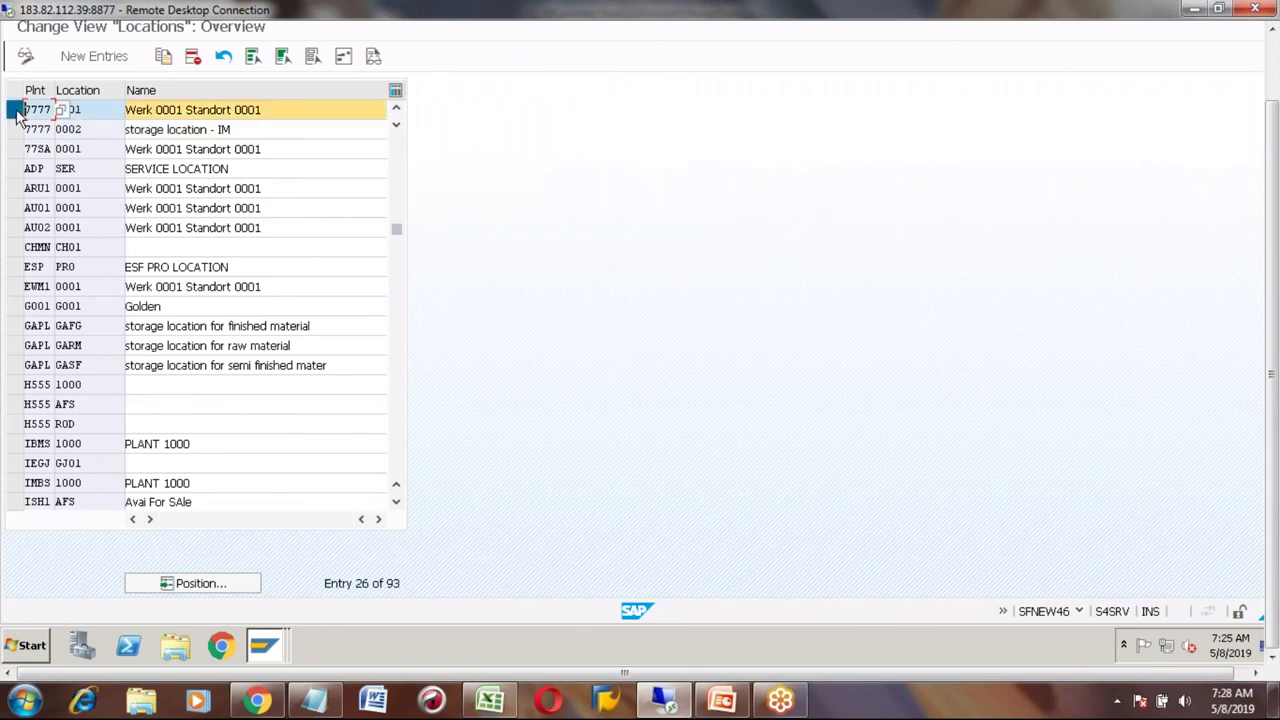
{"action": "left_click", "coordinate": [164, 57]}
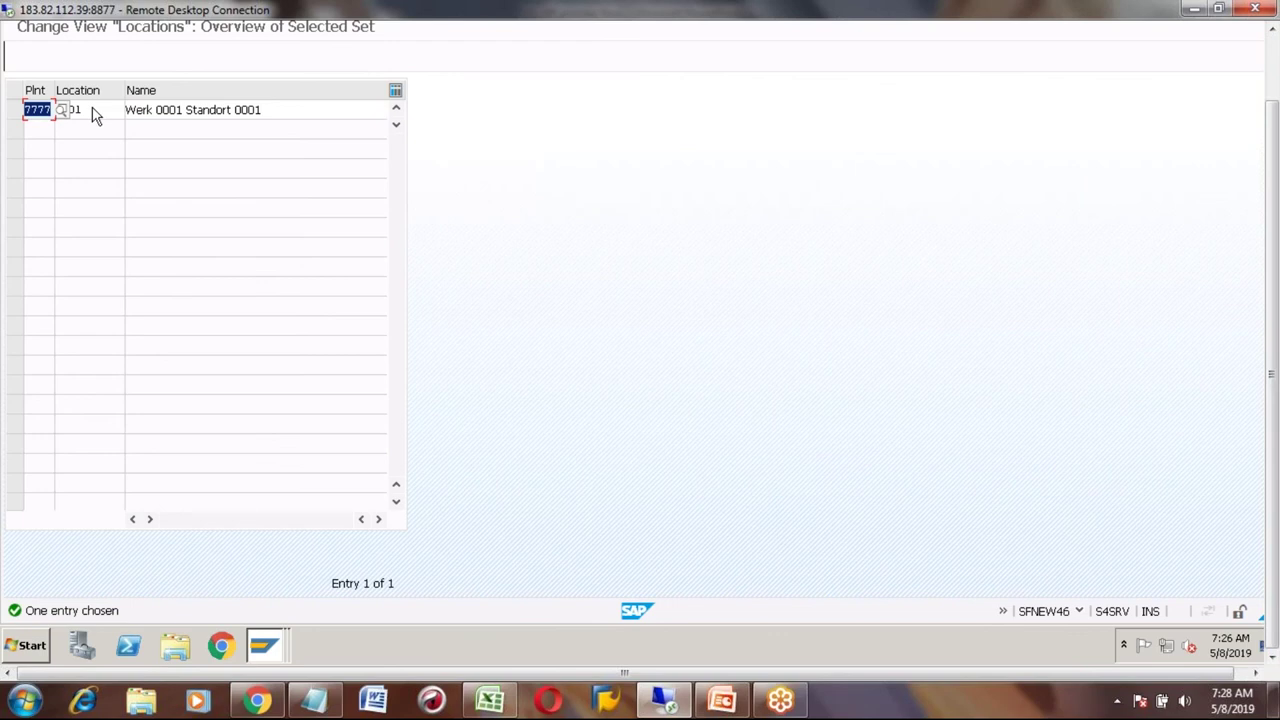
{"action": "type", "text": "0"}
{"action": "key", "text": "Return"}
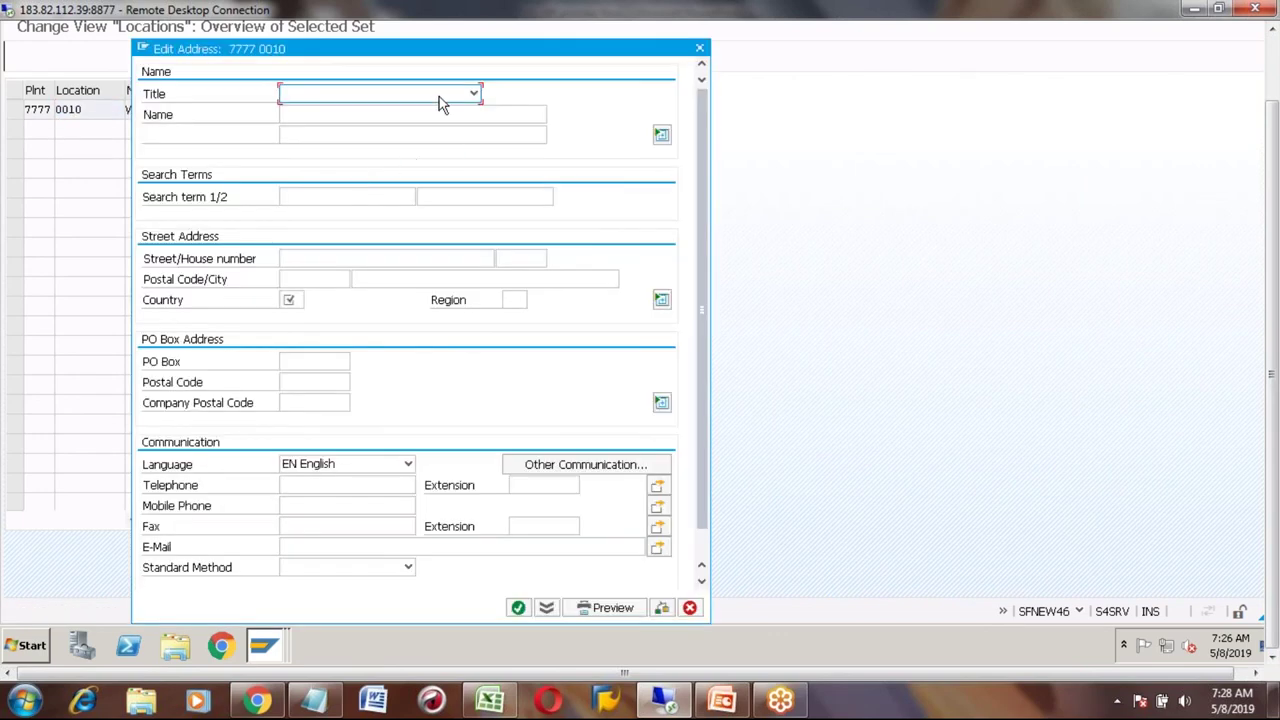
- Set the title to Mr. and the country to US in the address of location 0010, and accept the address
{"action": "left_click", "coordinate": [472, 95]}
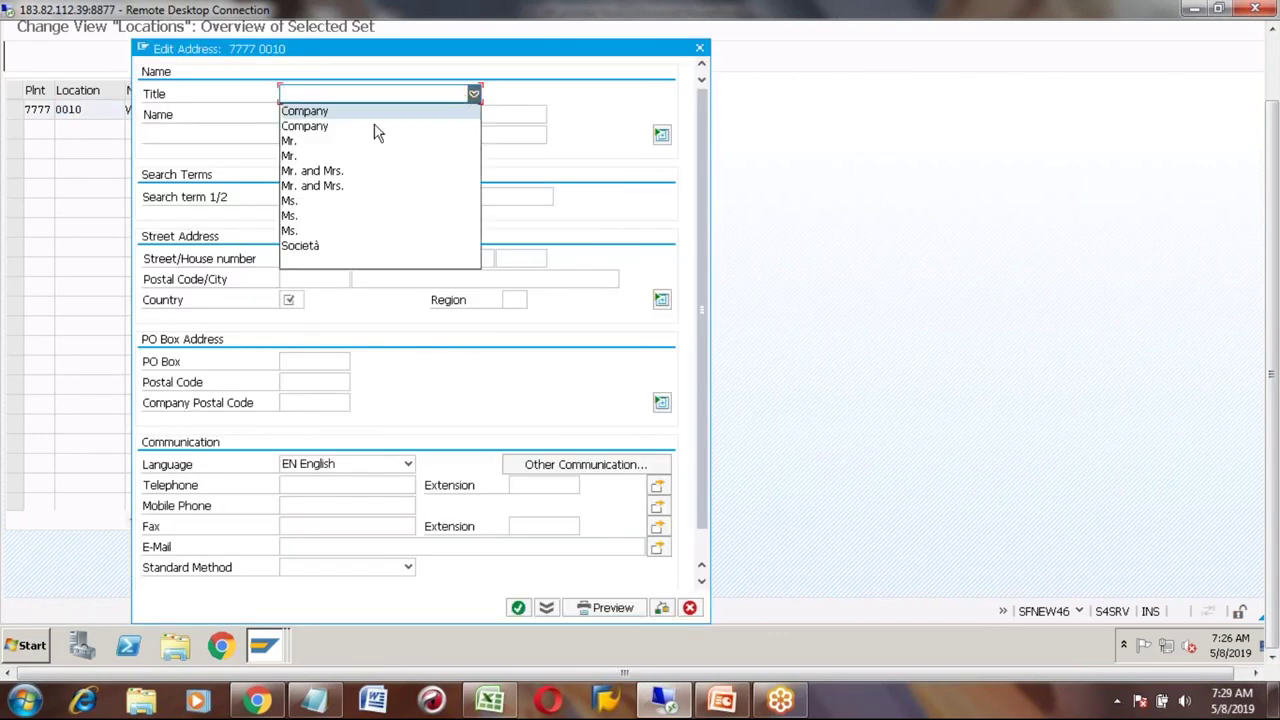
{"action": "left_click", "coordinate": [314, 143]}
{"action": "left_click", "coordinate": [292, 300]}
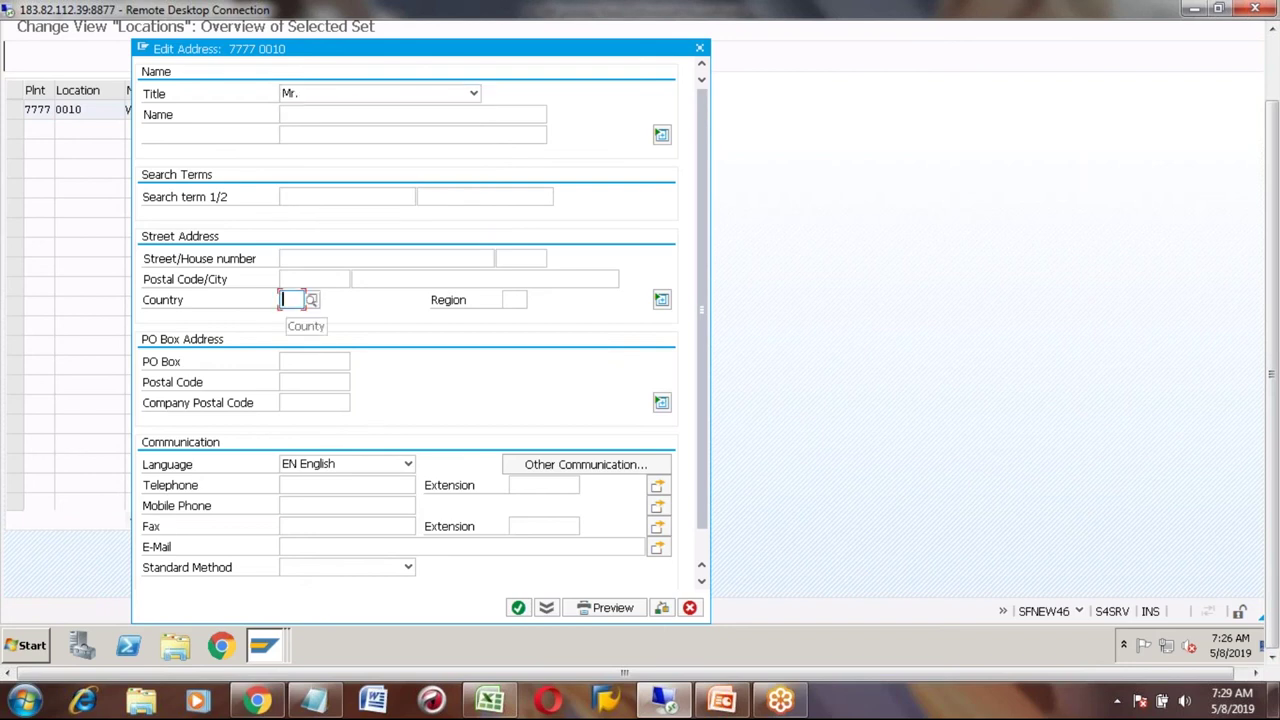
{"action": "type", "text": "IN"}
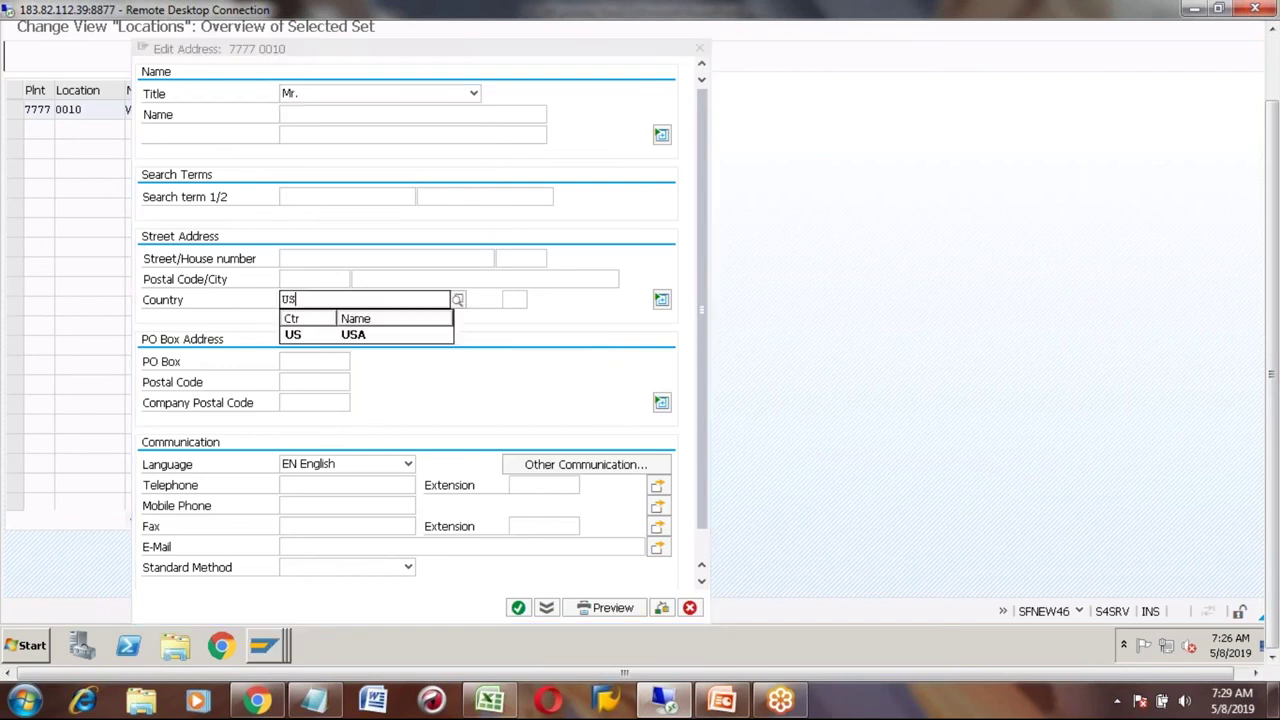
{"action": "key", "text": "Return"}
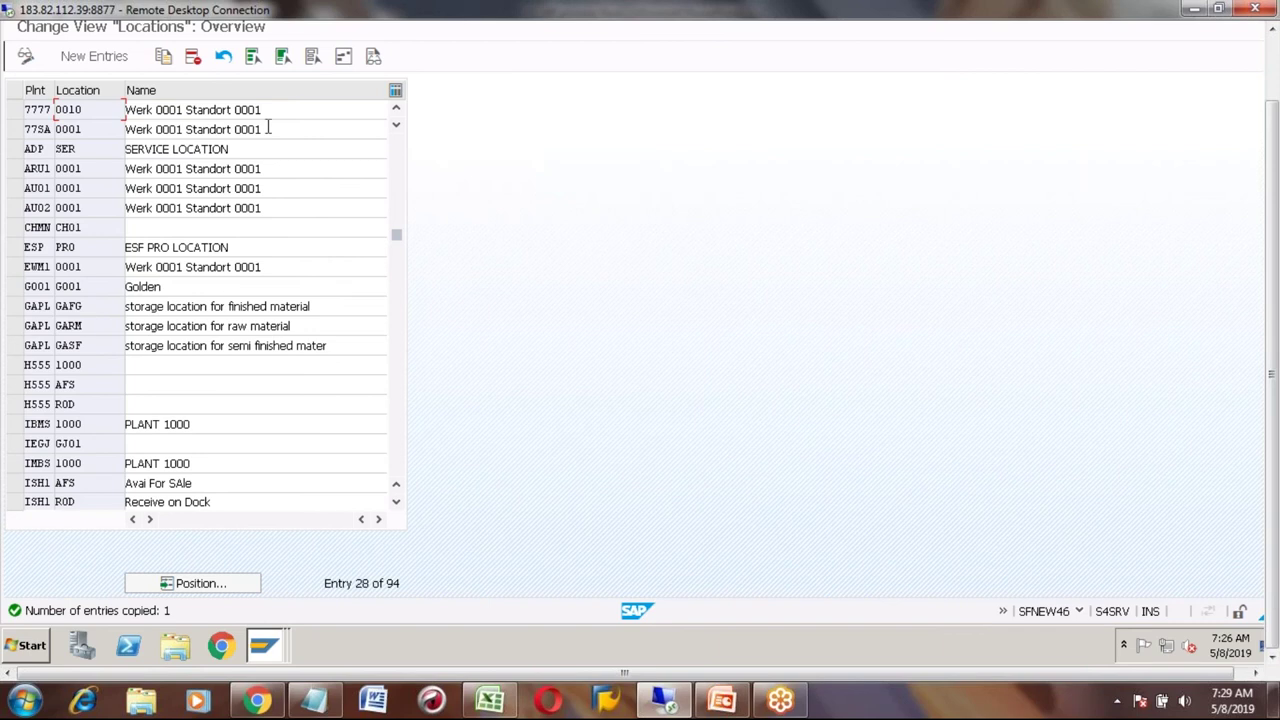
- Change the name of location 0001 in plant 77SA to "Werk 7777 Standort 0001" and save the Locations table
{"action": "left_click", "coordinate": [182, 129]}
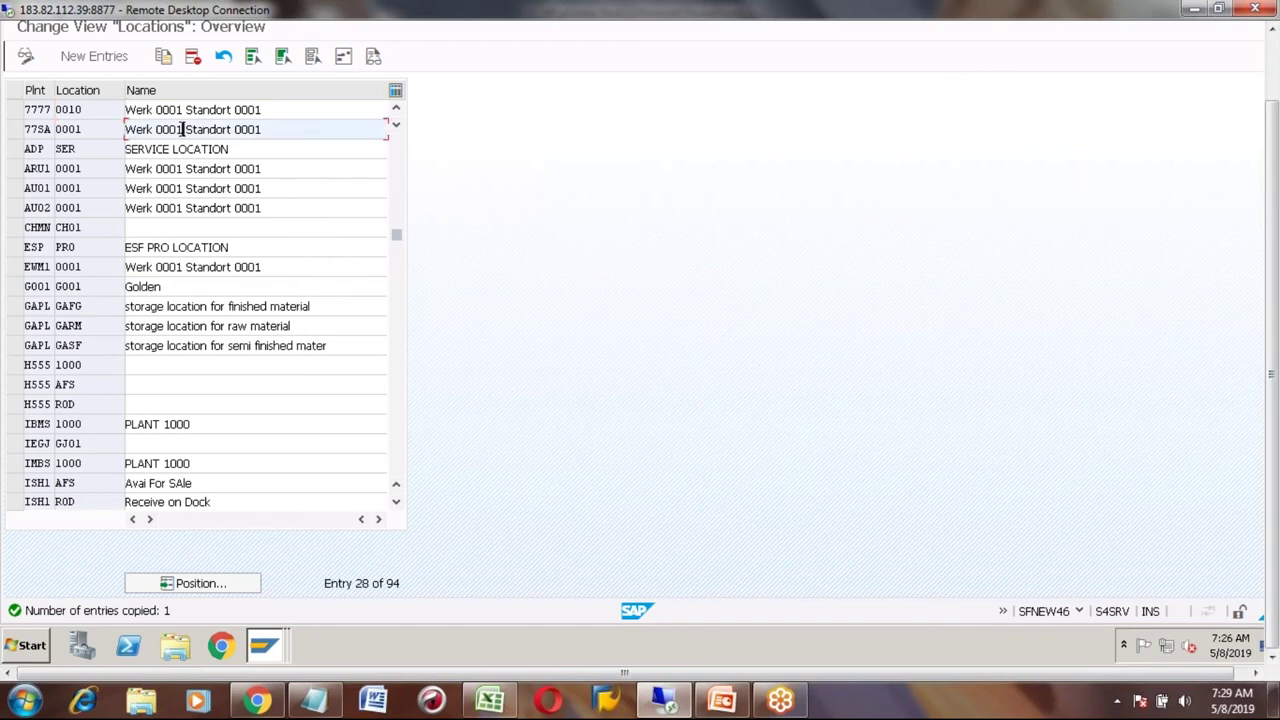
{"action": "key", "text": "BackSpace"}
{"action": "key", "text": "BackSpace"}
{"action": "key", "text": "BackSpace"}
{"action": "key", "text": "BackSpace"}
{"action": "type", "text": "7777"}
{"action": "left_click", "coordinate": [1275, 66]}
{"action": "left_click", "coordinate": [218, 70]}
{"action": "left_click", "coordinate": [201, 310]}
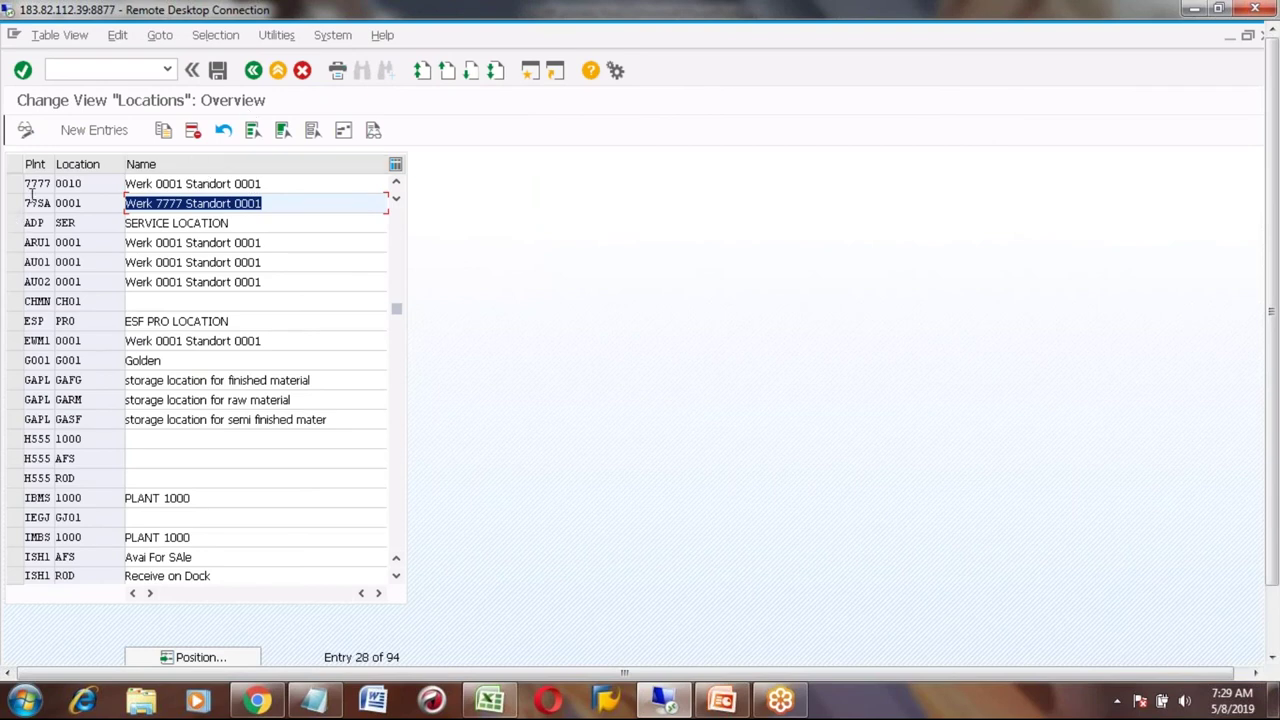
- Return to the Display IMG structure and open Maintain storage location under the Materials Management definition for plant 7777
{"action": "left_click", "coordinate": [254, 72]}
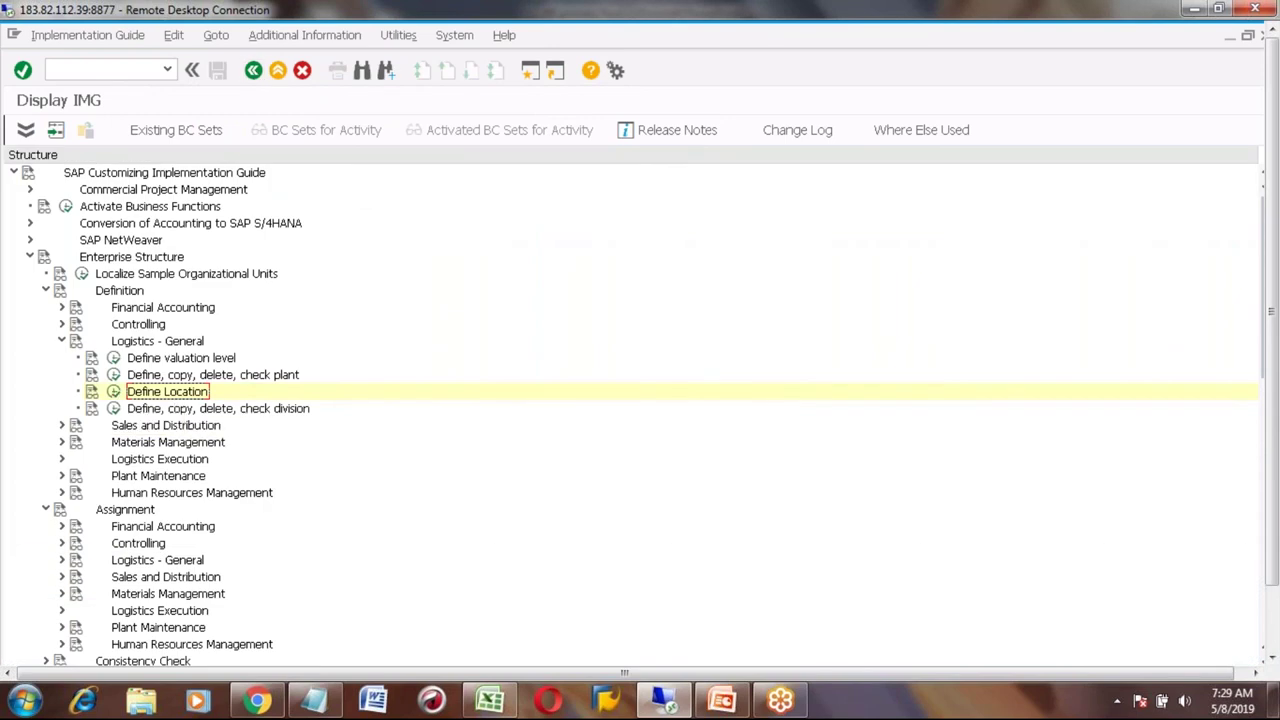
{"action": "left_click", "coordinate": [61, 442]}
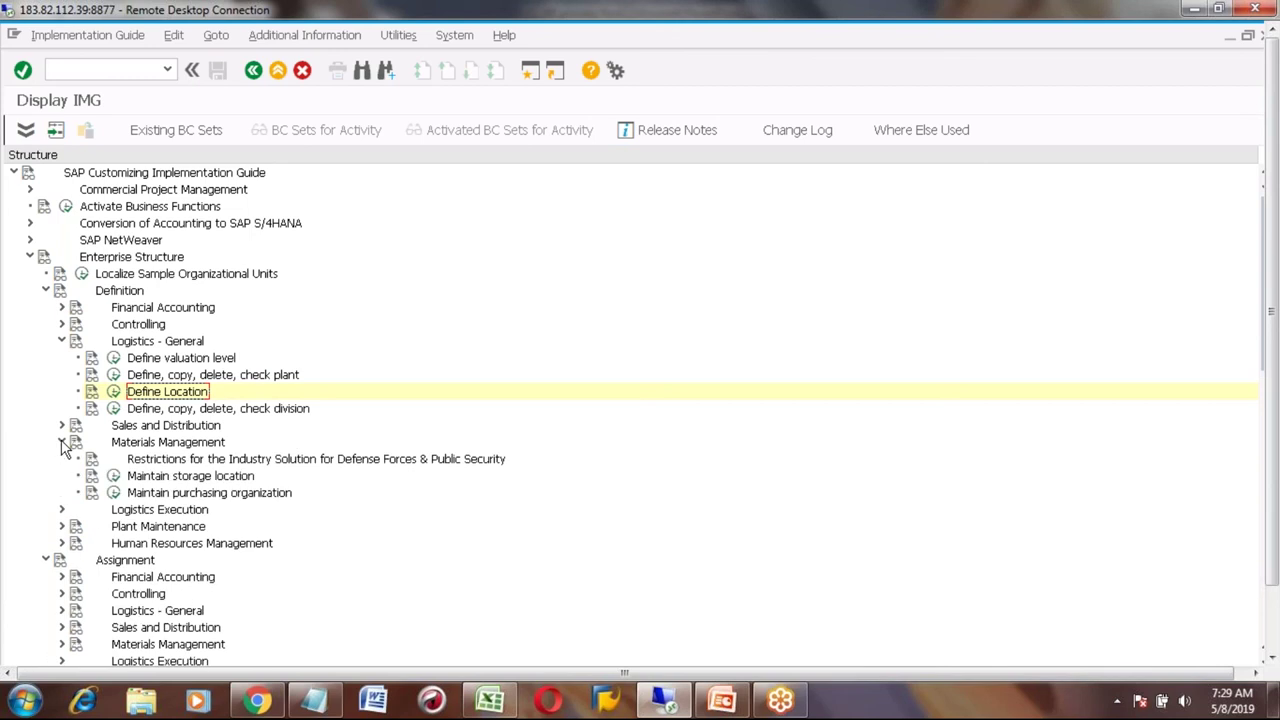
{"action": "left_click", "coordinate": [113, 476]}
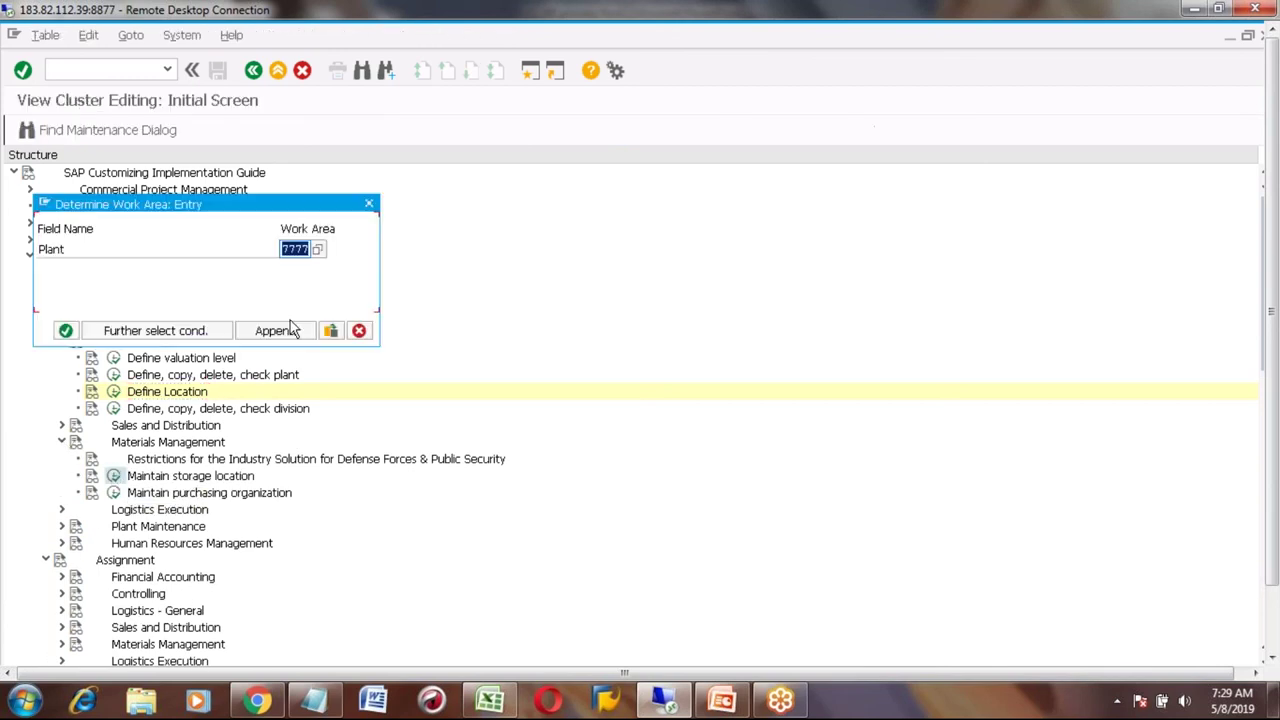
{"action": "left_click", "coordinate": [65, 330]}
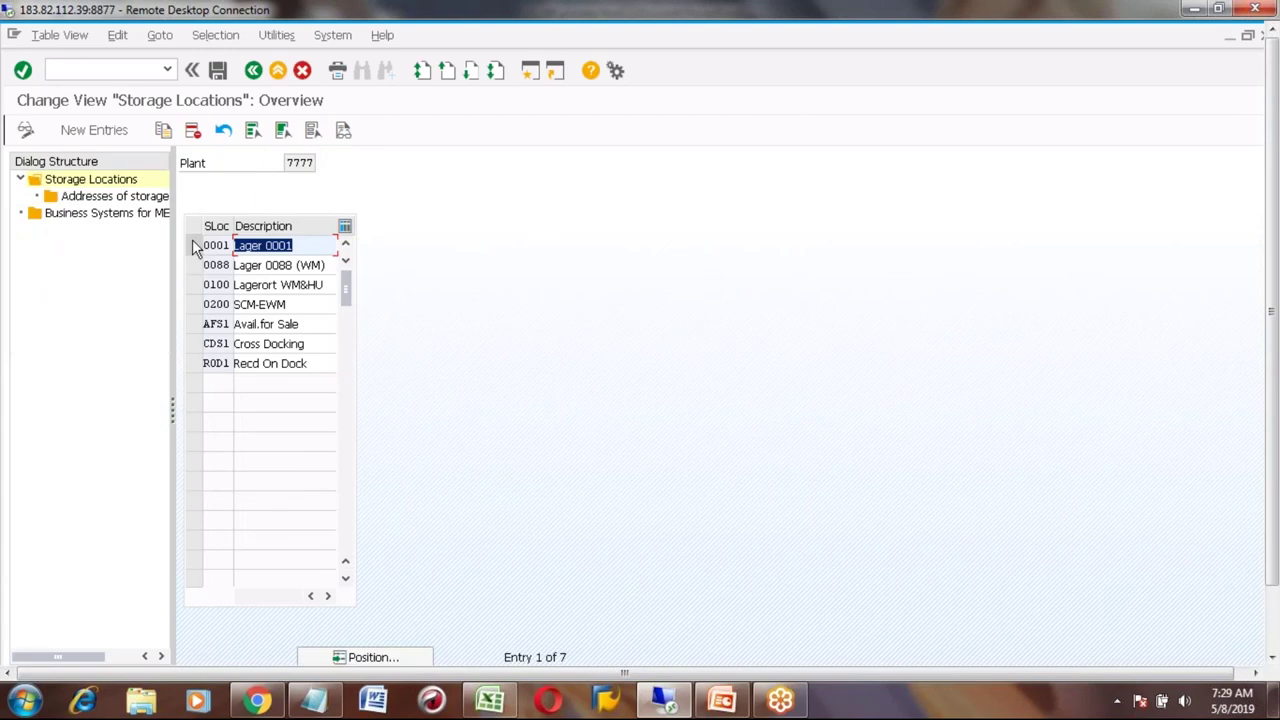
- Add storage locations 0002 and 0010 to plant 7777 and save them in the proposed customizing request
{"action": "left_click", "coordinate": [96, 130]}
{"action": "type", "text": "0002"}
{"action": "key", "text": "Return"}
{"action": "type", "text": "0010"}
{"action": "key", "text": "Return"}
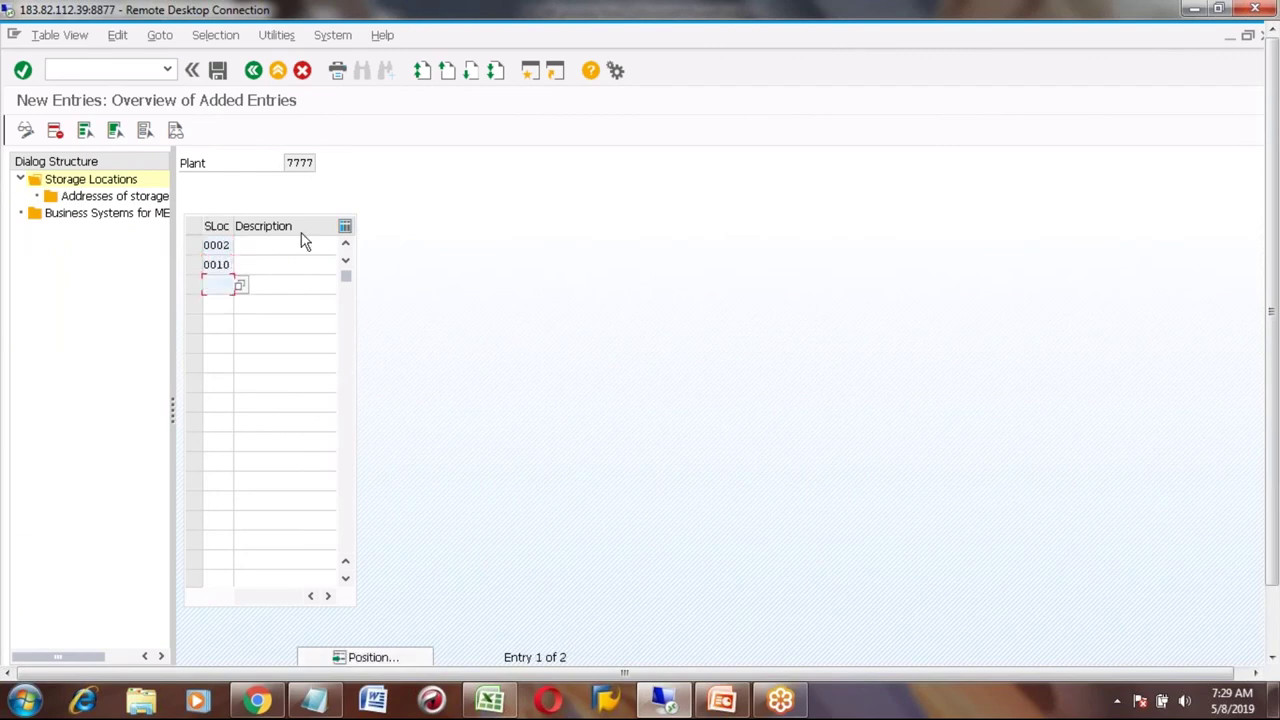
{"action": "left_click", "coordinate": [218, 72]}
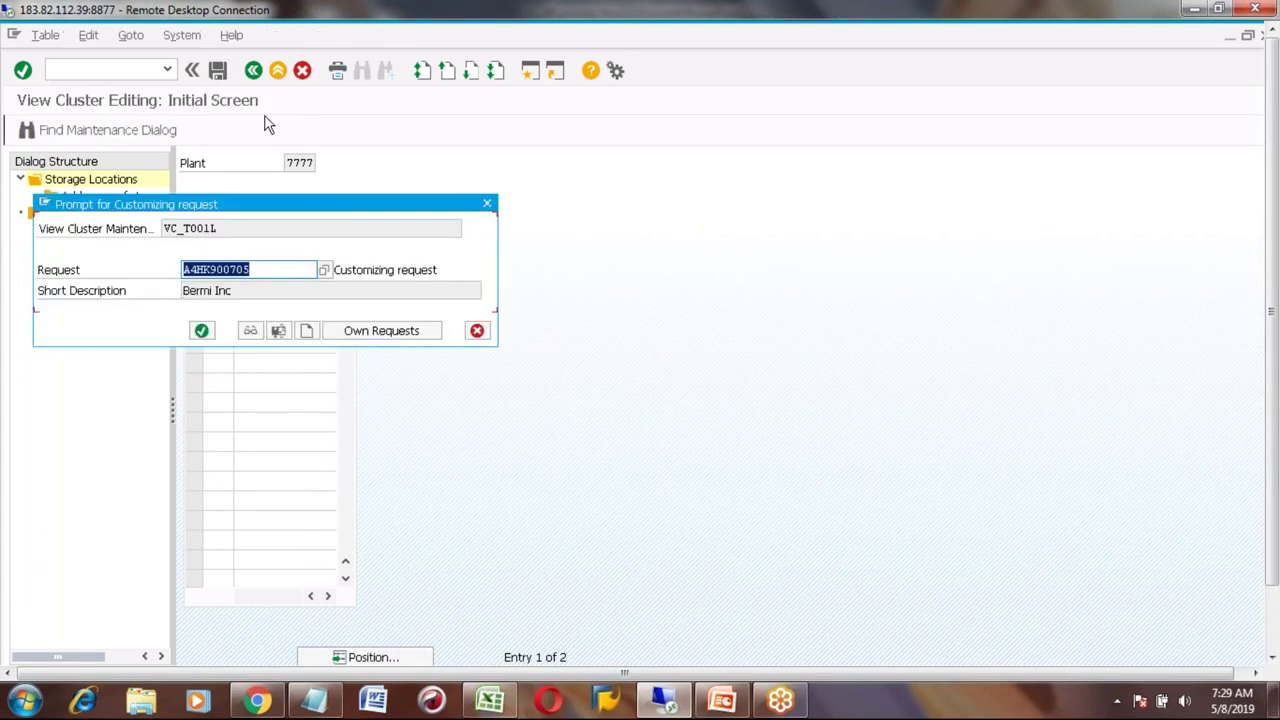
{"action": "left_click", "coordinate": [201, 330]}
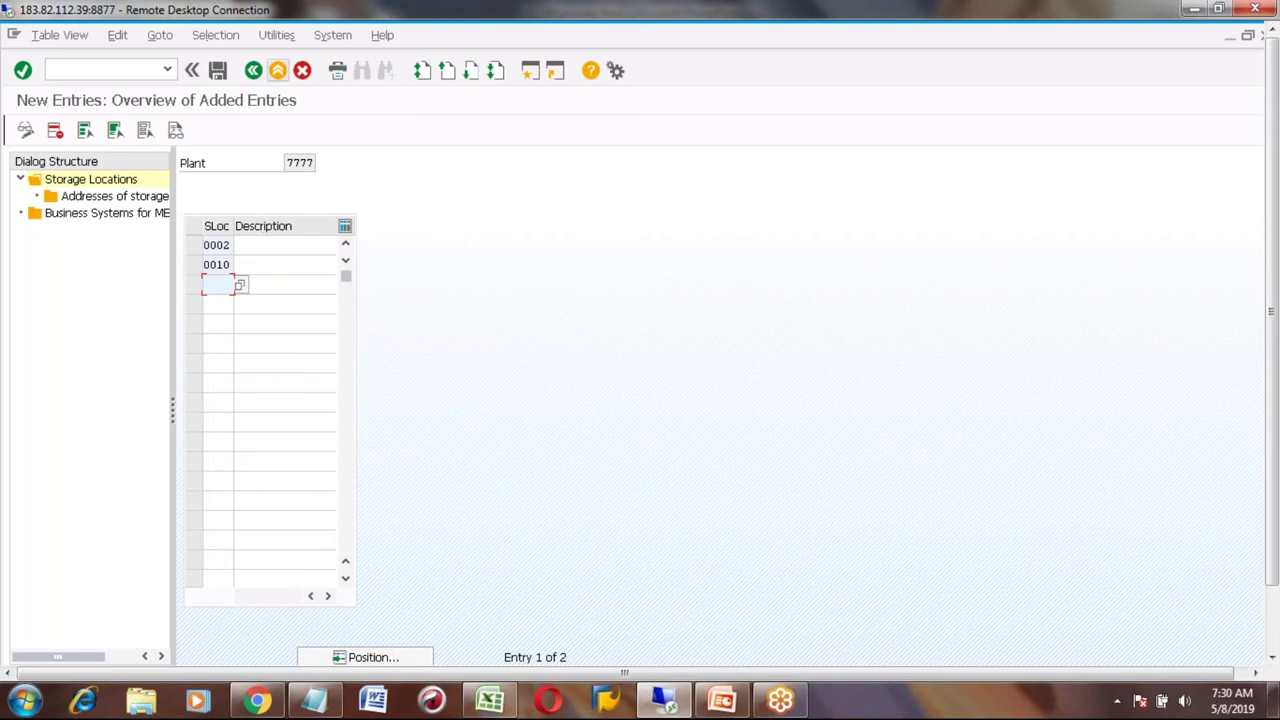
- Set the description of storage location 0002 to "SL for 0002"
{"action": "left_click", "coordinate": [249, 248]}
{"action": "type", "text": "SL"}
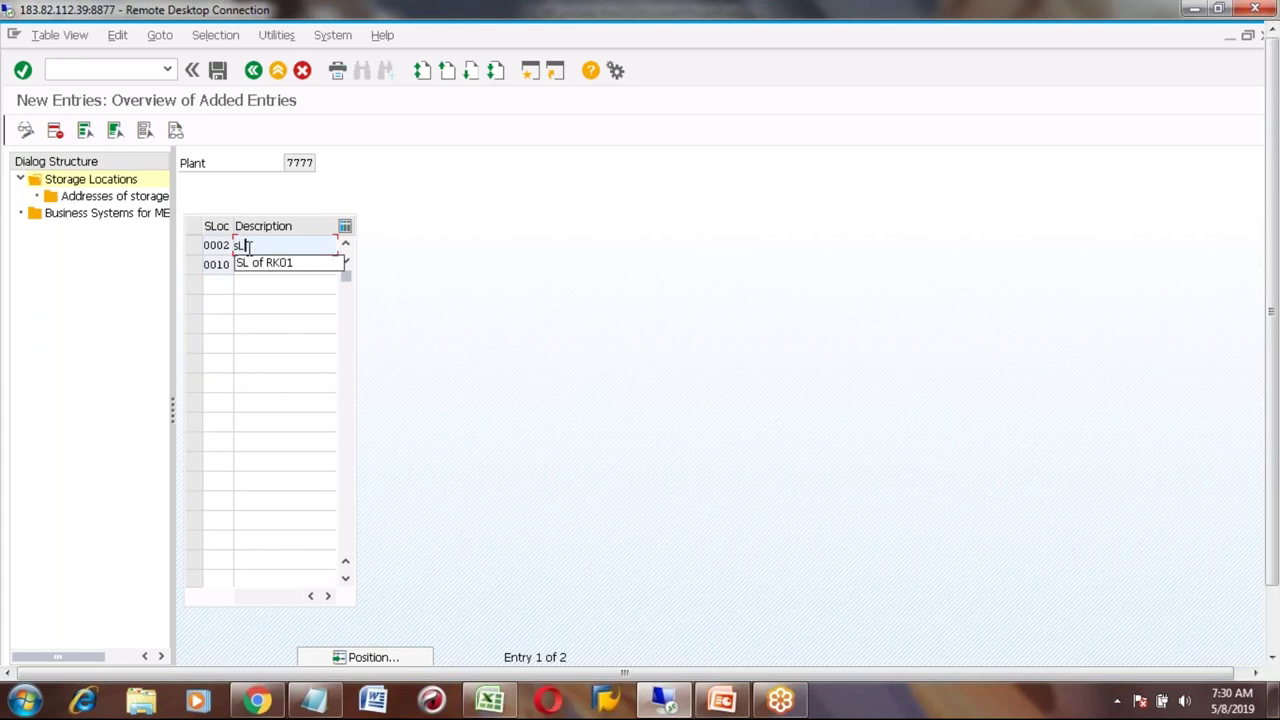
{"action": "key", "text": "BackSpace"}
{"action": "key", "text": "BackSpace"}
{"action": "type", "text": "s"}
{"action": "key", "text": "BackSpace"}
{"action": "type", "text": "SLE"}
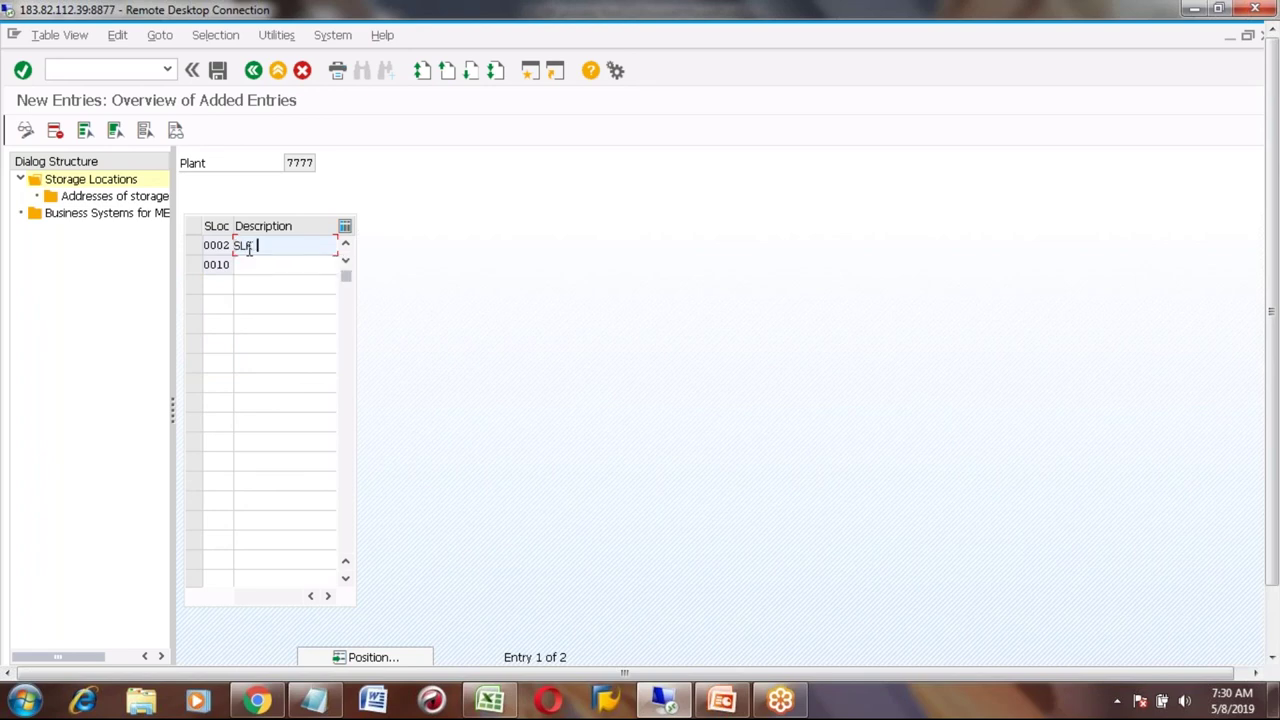
{"action": "key", "text": "BackSpace"}
{"action": "key", "text": "BackSpace"}
{"action": "key", "text": "BackSpace"}
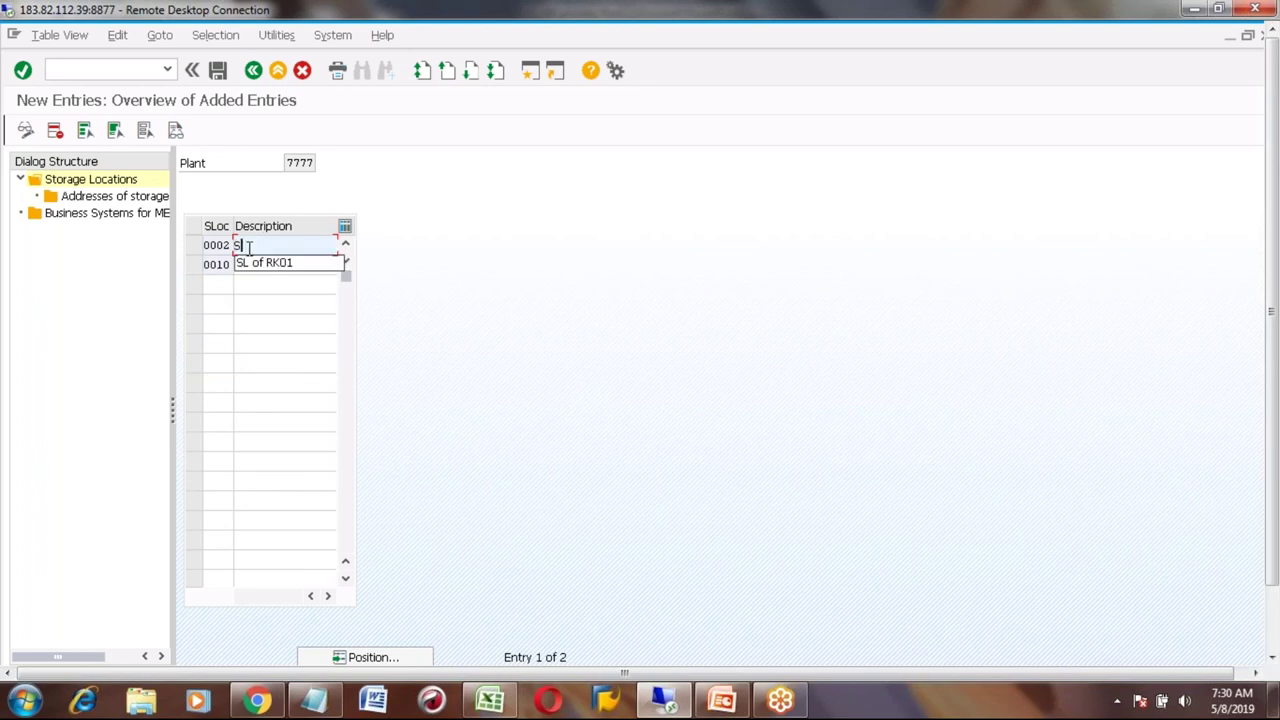
{"action": "type", "text": "L for "}
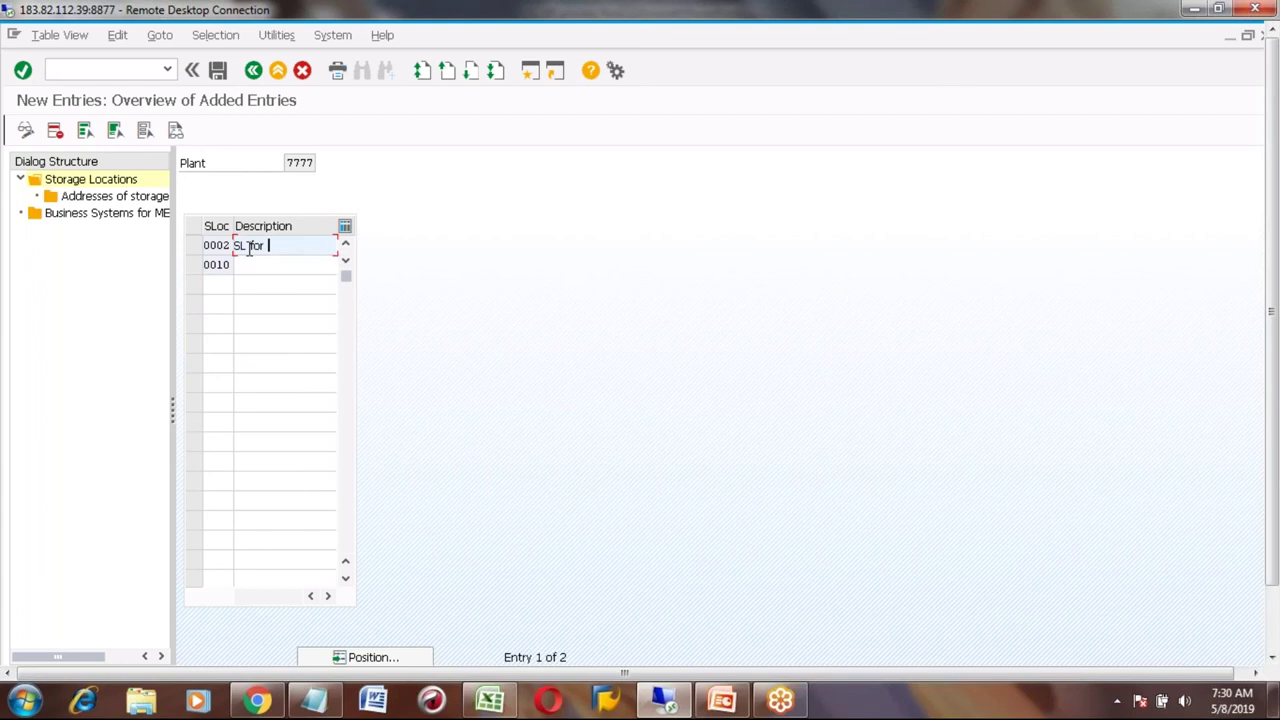
{"action": "type", "text": "0002"}
- Set the description of storage location 0010 to "SL for 0010" and return to the Display IMG structure
{"action": "left_click", "coordinate": [253, 267]}
{"action": "type", "text": "SL "}
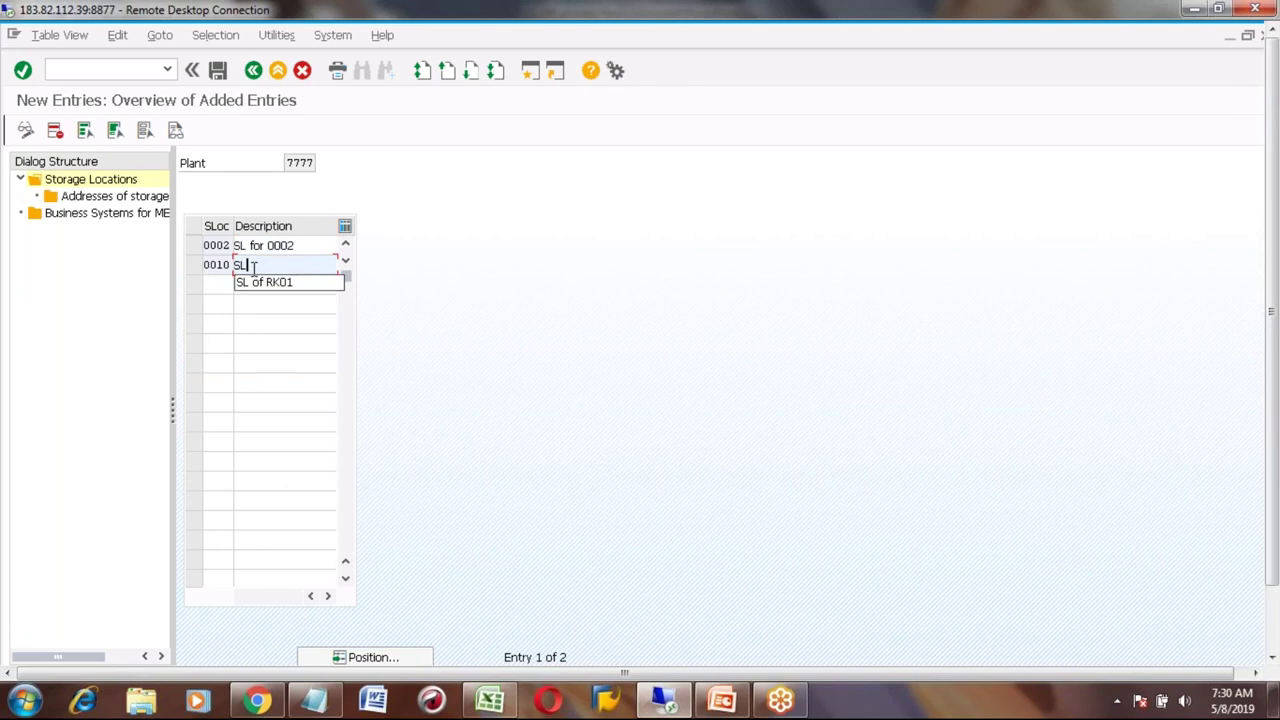
{"action": "type", "text": "for 001"}
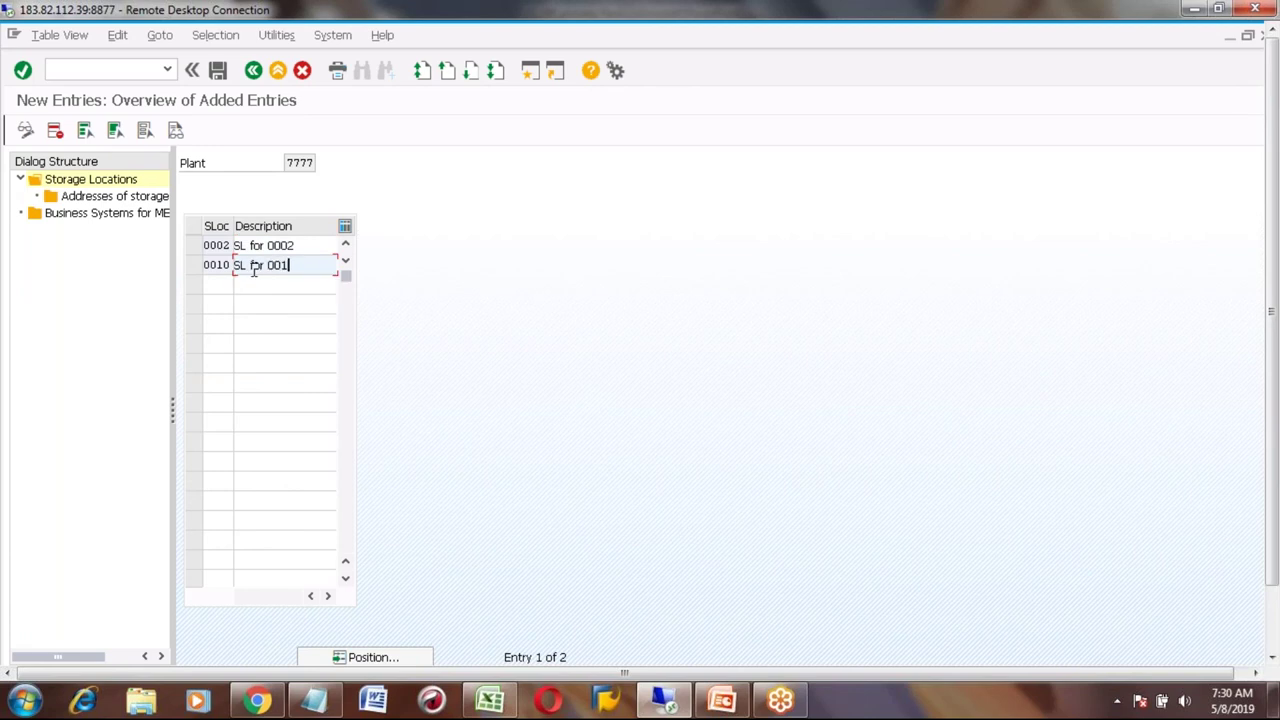
{"action": "type", "text": "0"}
{"action": "key", "text": "Return"}
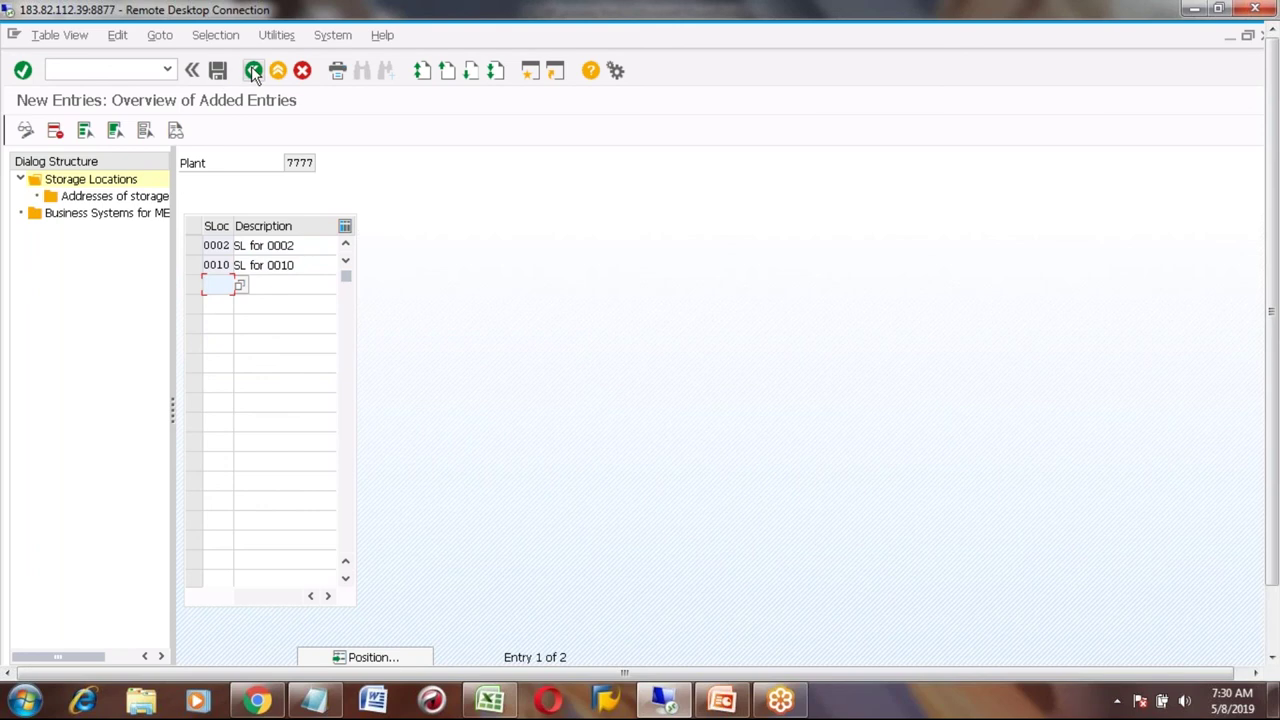
{"action": "left_click", "coordinate": [254, 71]}
{"action": "left_click", "coordinate": [254, 71]}
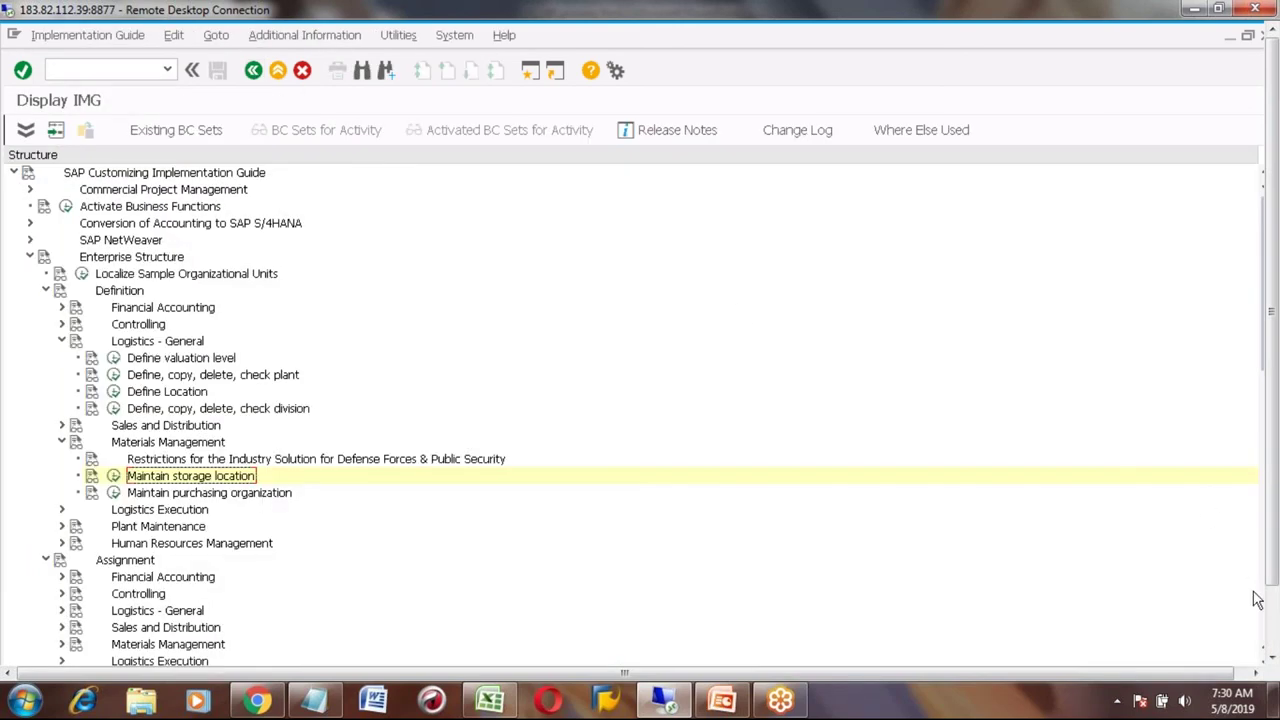
- Switch to the Enter Storage Locations Collectively session and submit storage location 0002 for TRACTOR_TYRE007 in plant 7777
{"action": "left_click", "coordinate": [1275, 625]}
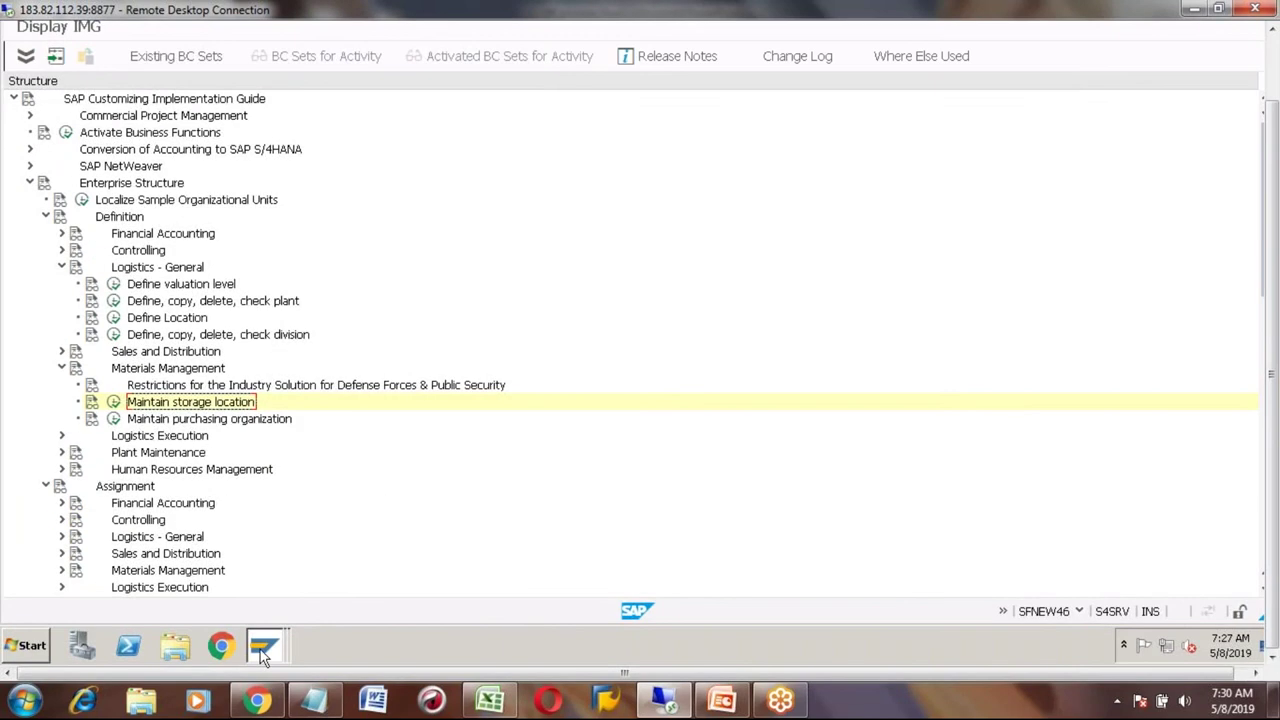
{"action": "mouse_move", "coordinate": [262, 650]}
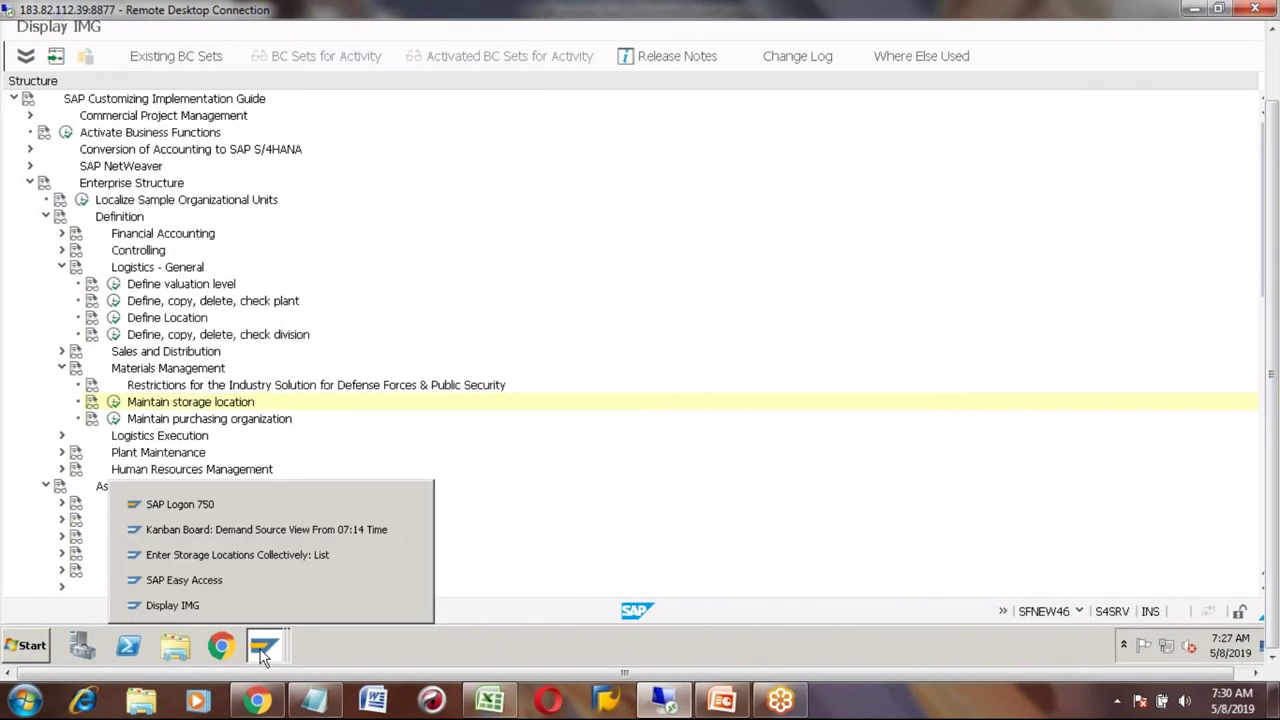
{"action": "left_click", "coordinate": [209, 556]}
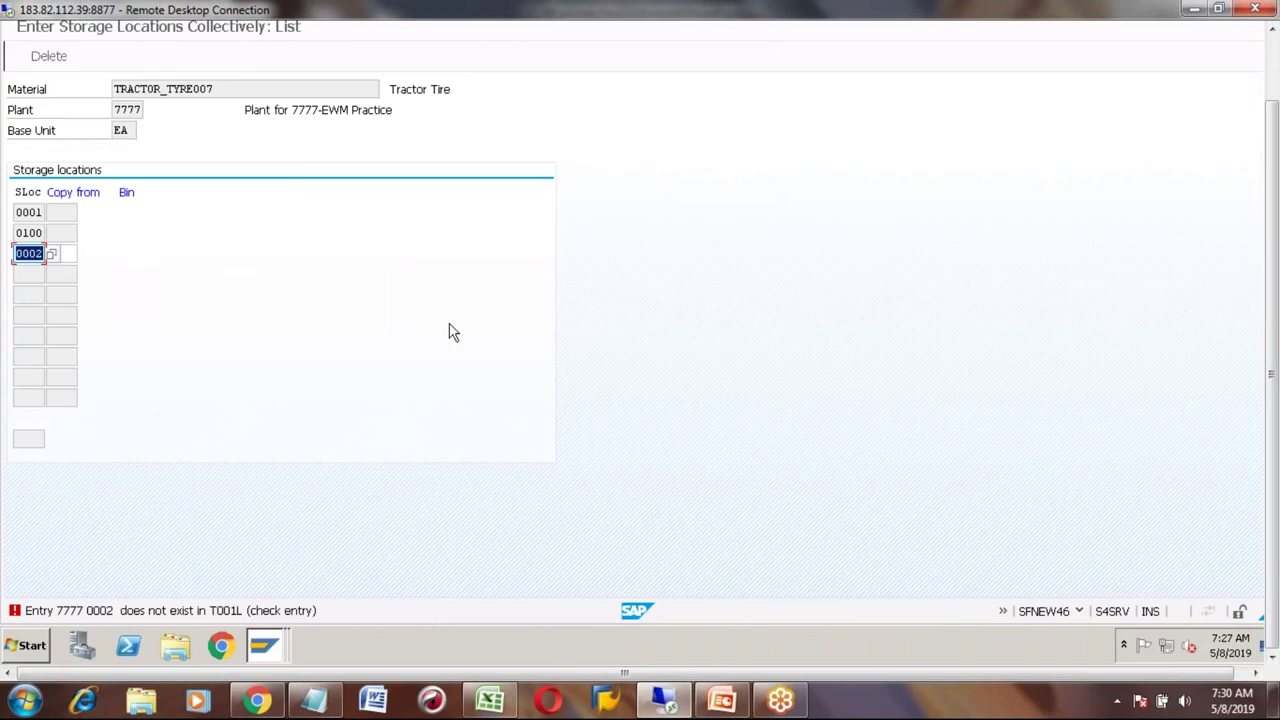
{"action": "key", "text": "Return"}
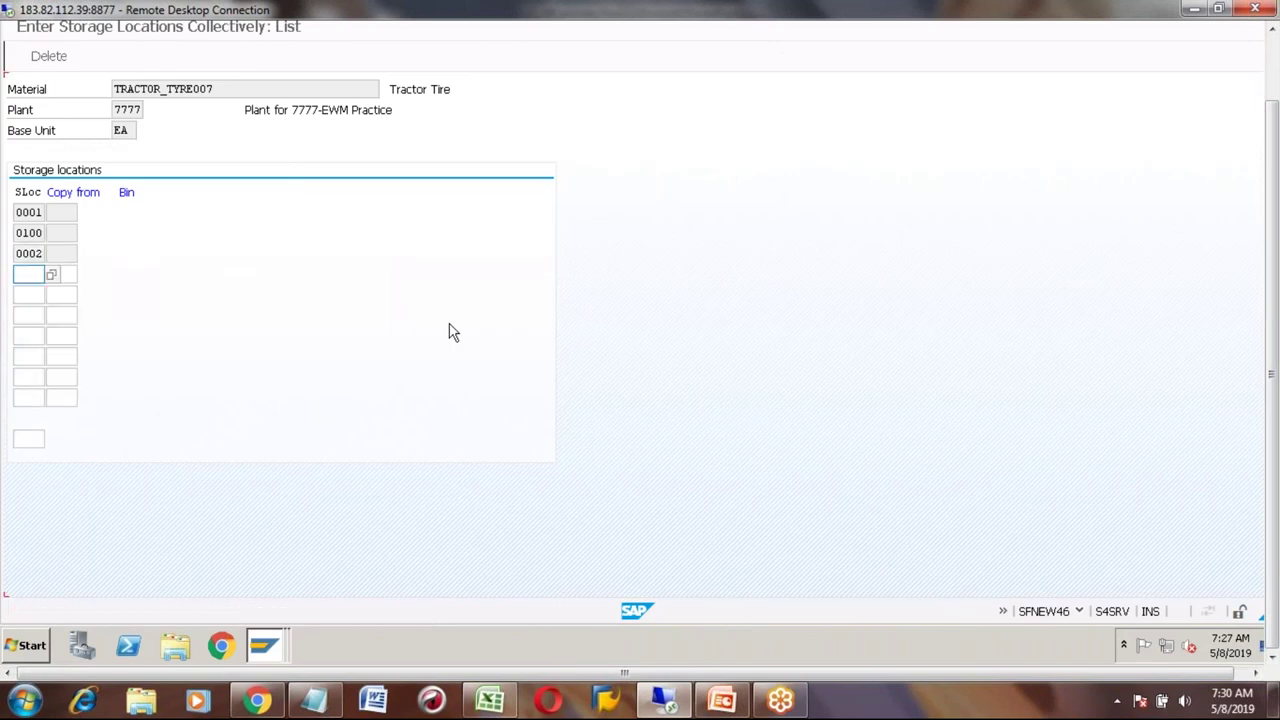
- Add storage location 0010 for TRACTOR_TYRE007 in plant 7777, save the entries and return to SAP Easy Access
{"action": "type", "text": "0010"}
{"action": "key", "text": "Return"}
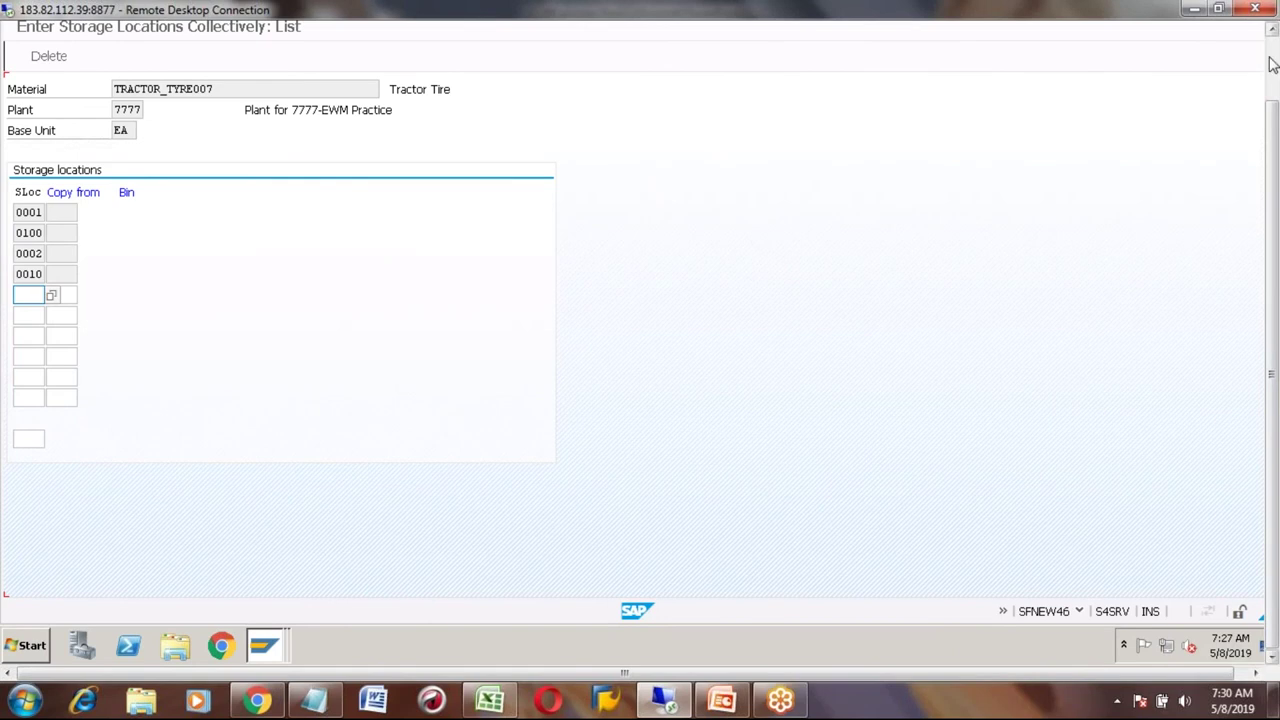
{"action": "left_click", "coordinate": [217, 70]}
{"action": "left_click", "coordinate": [253, 72]}
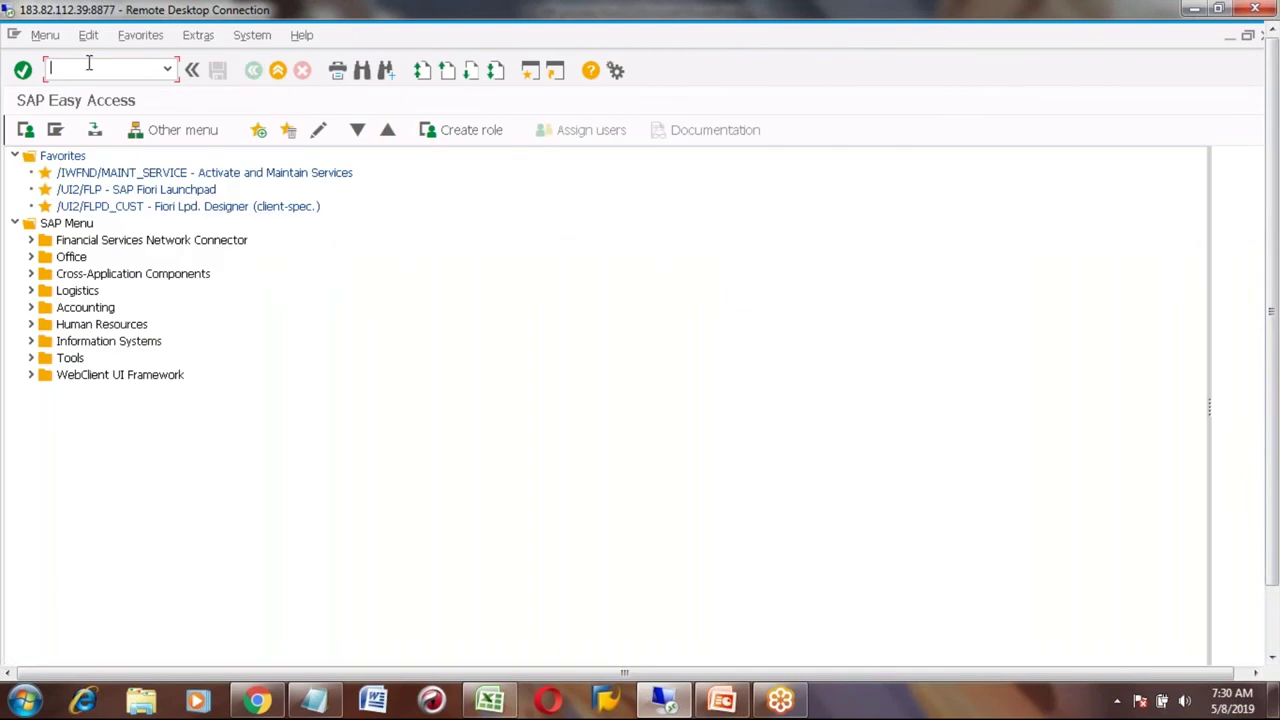
- Start a goods receipt in transaction MIGO with plant 7777 and storage location 0002 as the destination
{"action": "type", "text": "mm"}
{"action": "key", "text": "BackSpace"}
{"action": "key", "text": "BackSpace"}
{"action": "type", "text": "migo"}
{"action": "key", "text": "Return"}
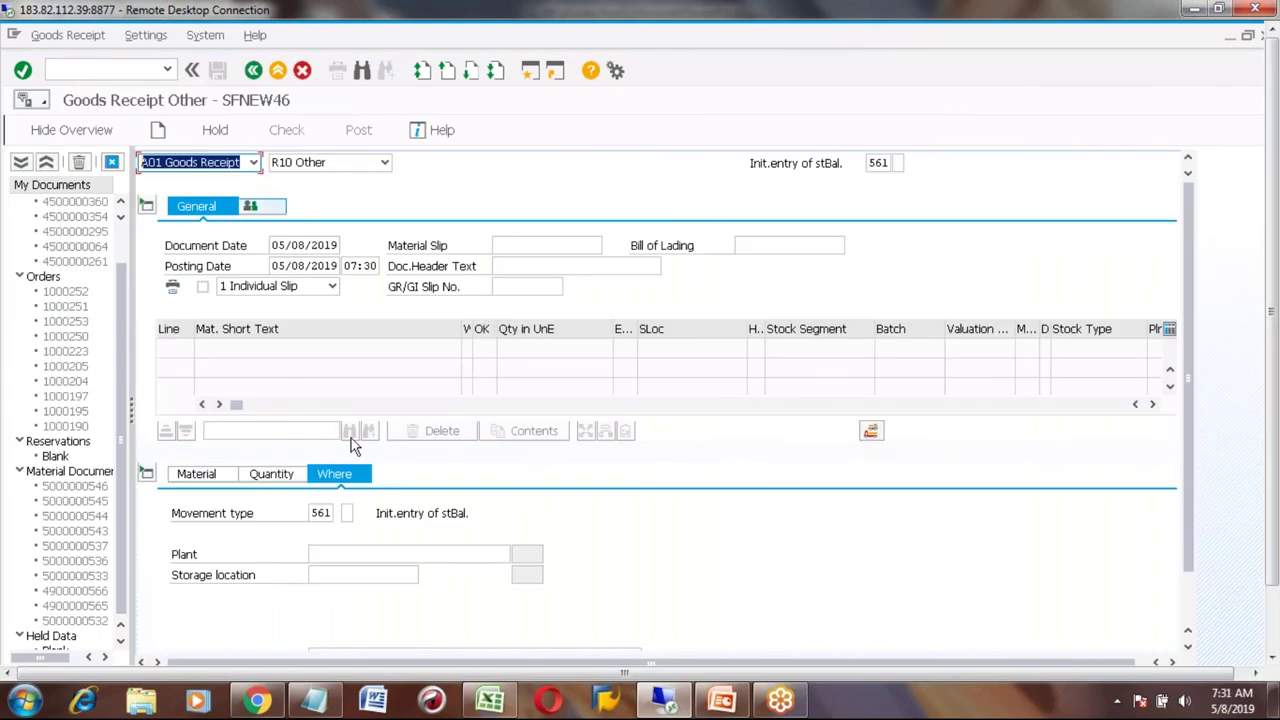
{"action": "left_click", "coordinate": [325, 554]}
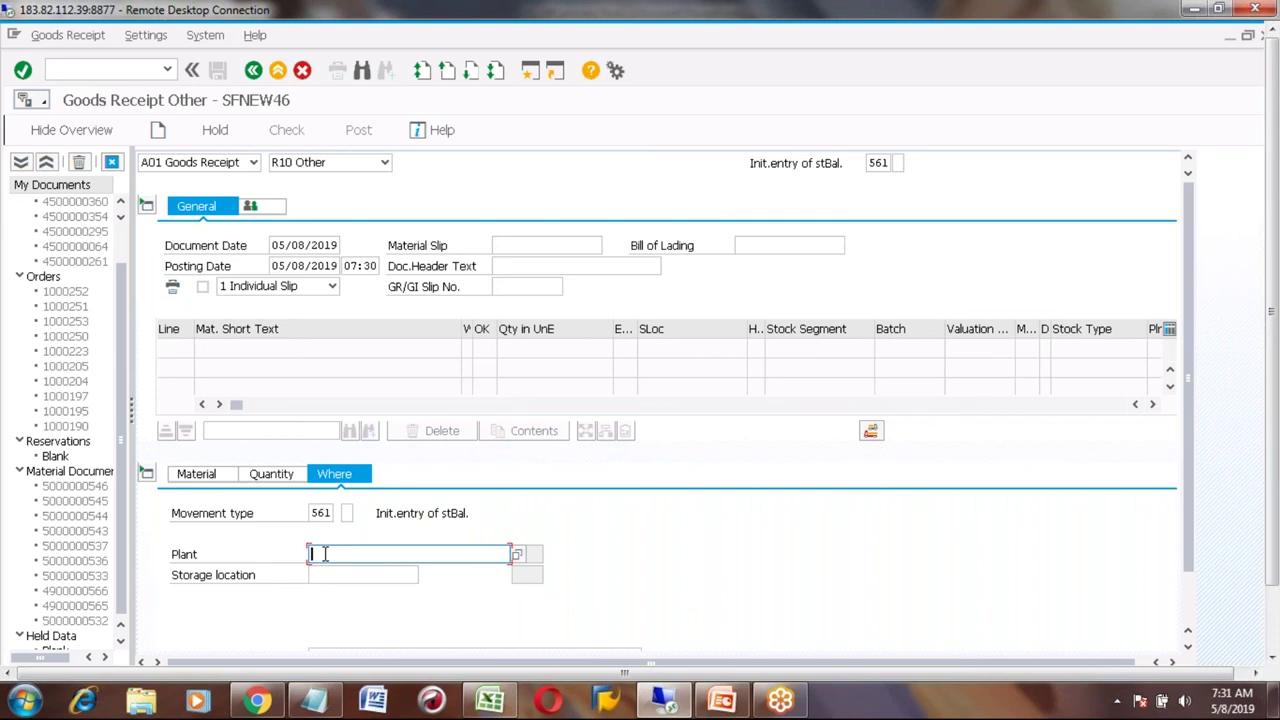
{"action": "type", "text": "7777"}
{"action": "left_click", "coordinate": [325, 576]}
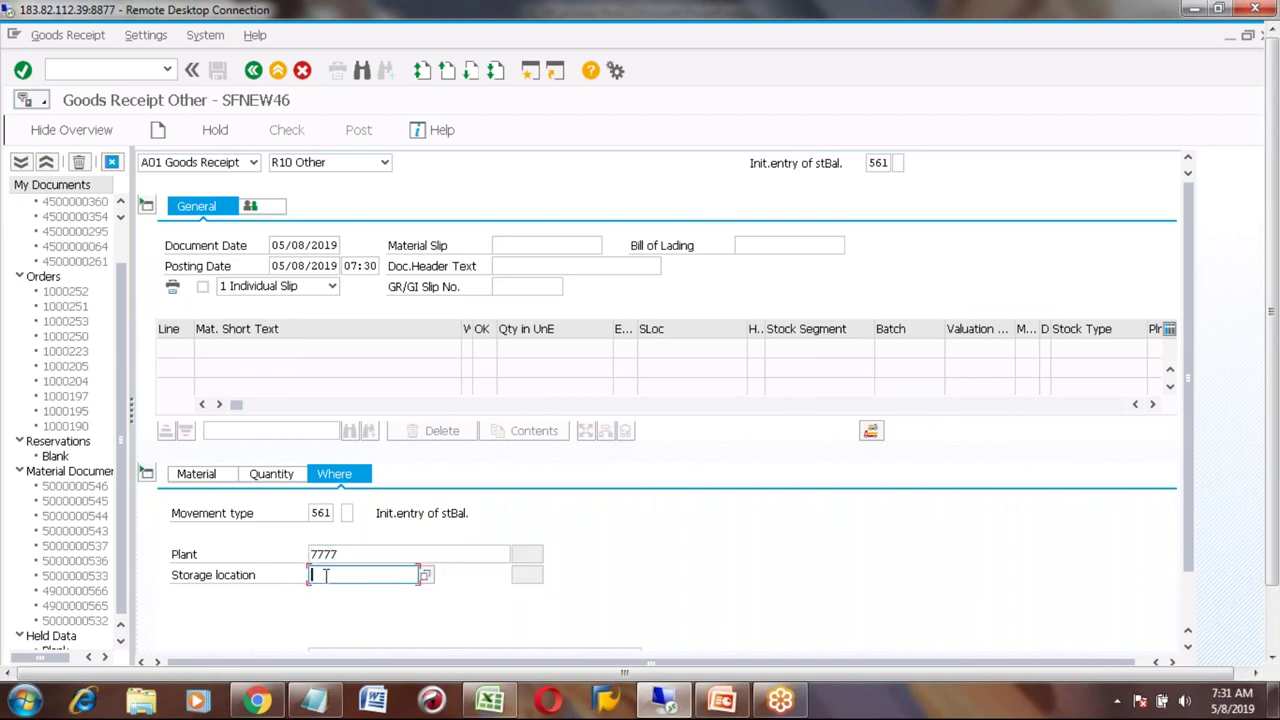
{"action": "type", "text": "0002"}
- Enter quantity 500 and material TRACTOR_TYRE007, post the goods receipt and check the posting message
{"action": "left_click", "coordinate": [270, 474]}
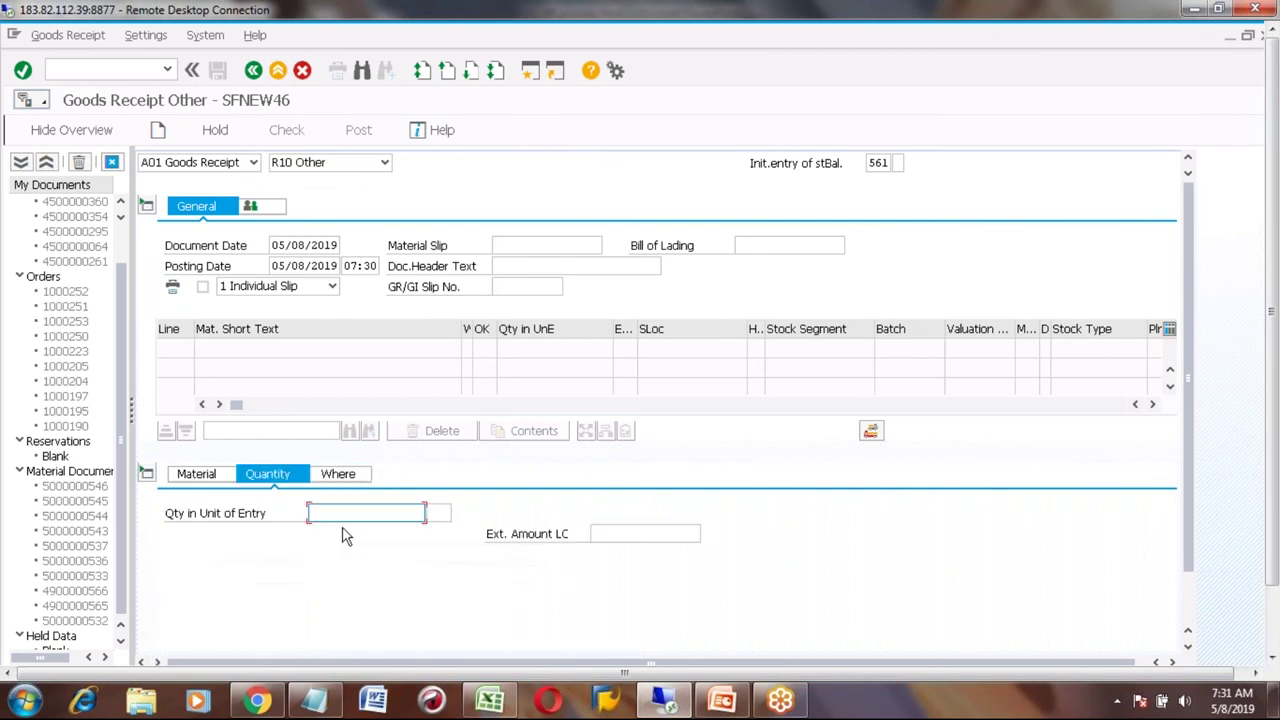
{"action": "type", "text": "500"}
{"action": "left_click", "coordinate": [196, 474]}
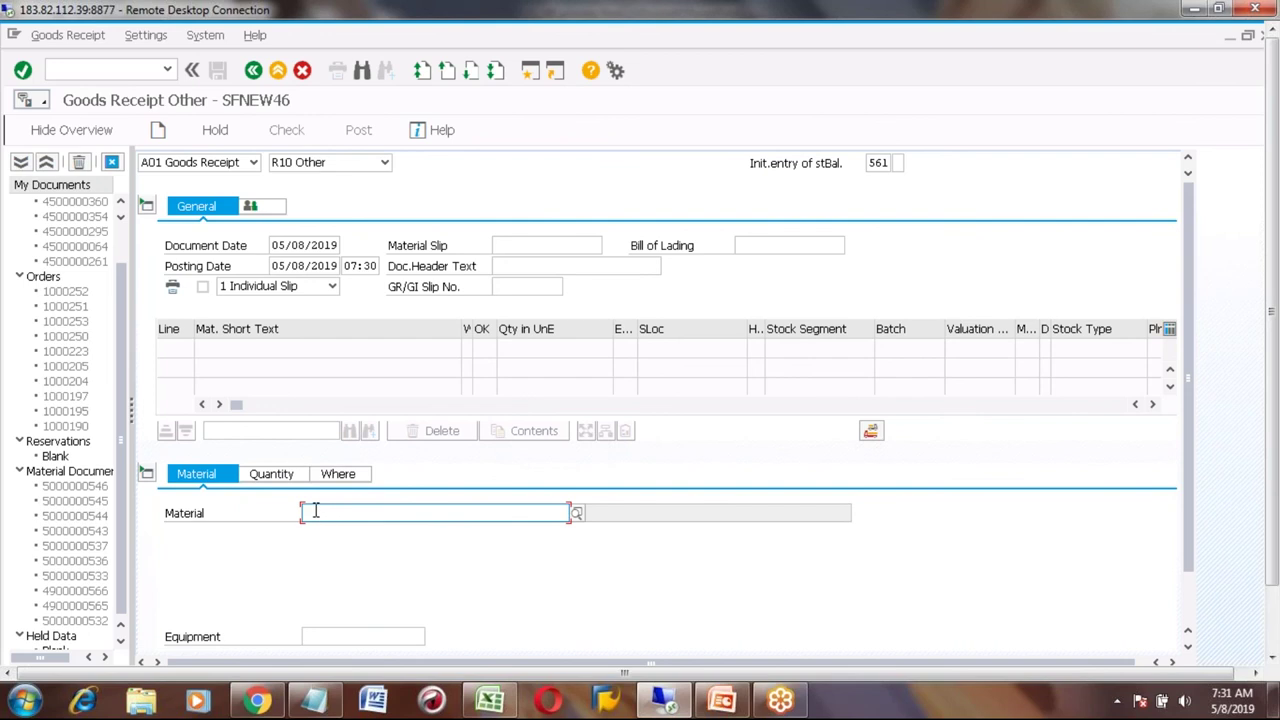
{"action": "type", "text": "tractor"}
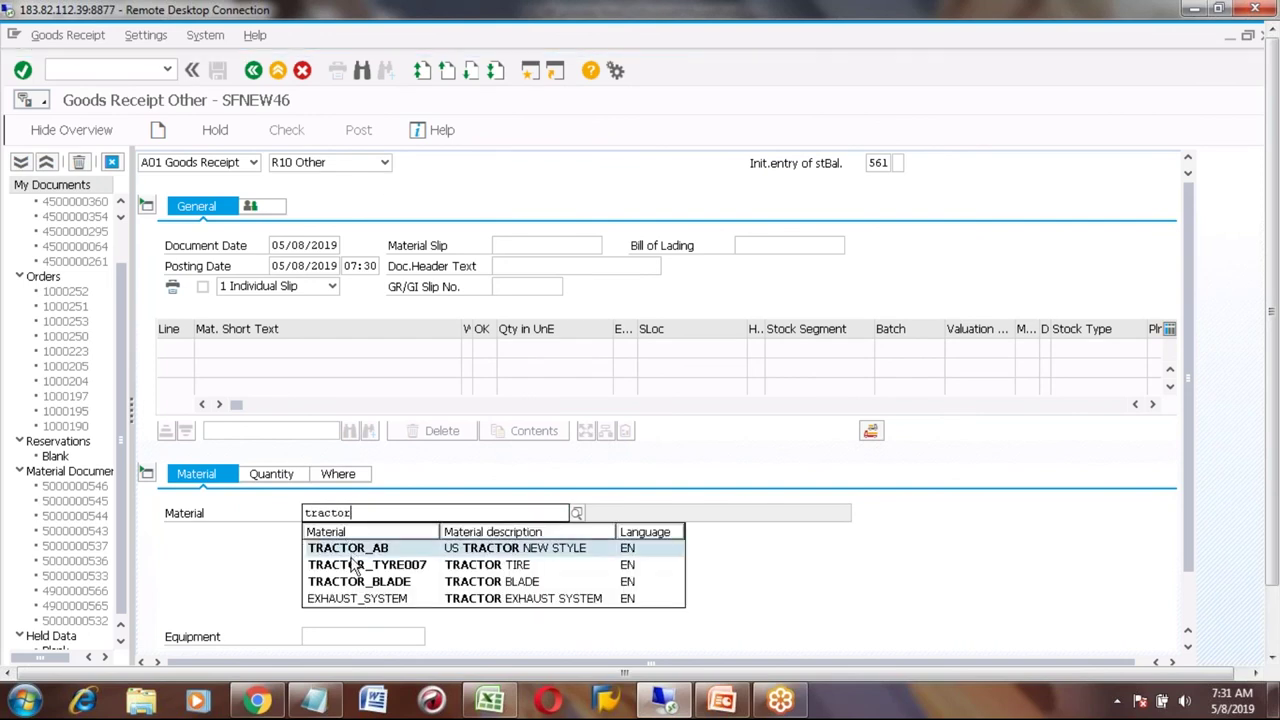
{"action": "left_click", "coordinate": [352, 568]}
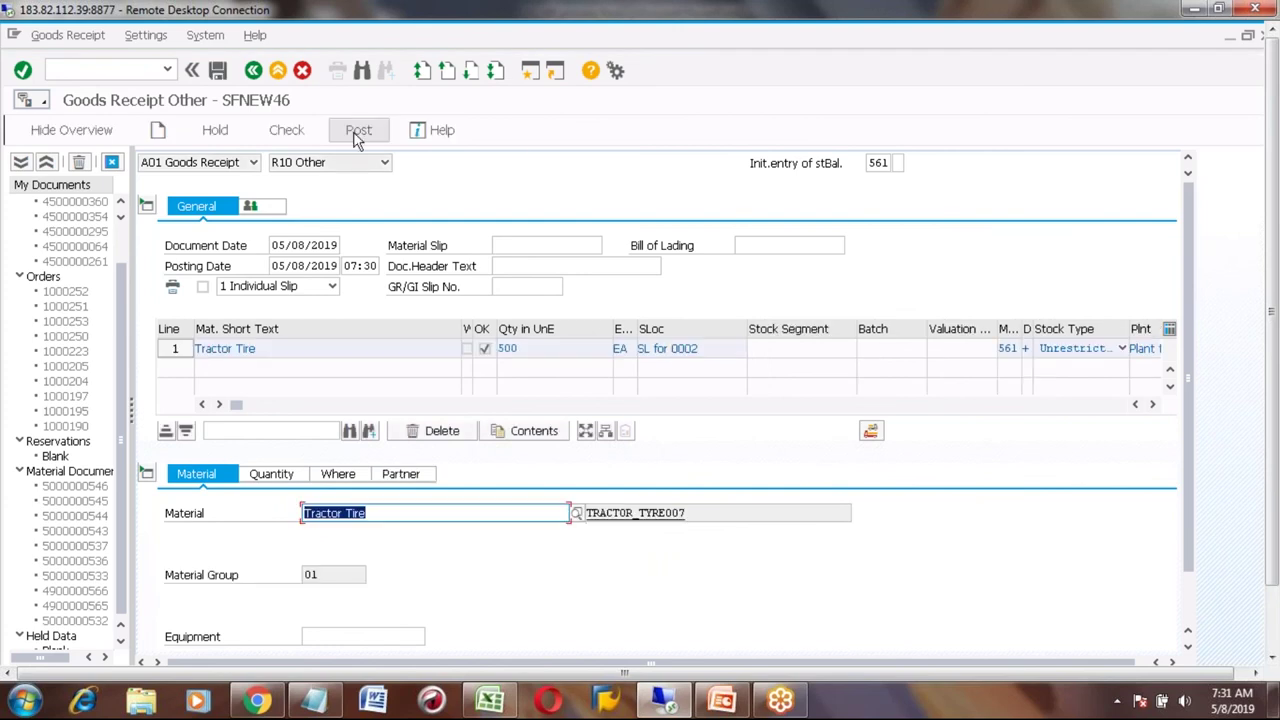
{"action": "left_click", "coordinate": [355, 138]}
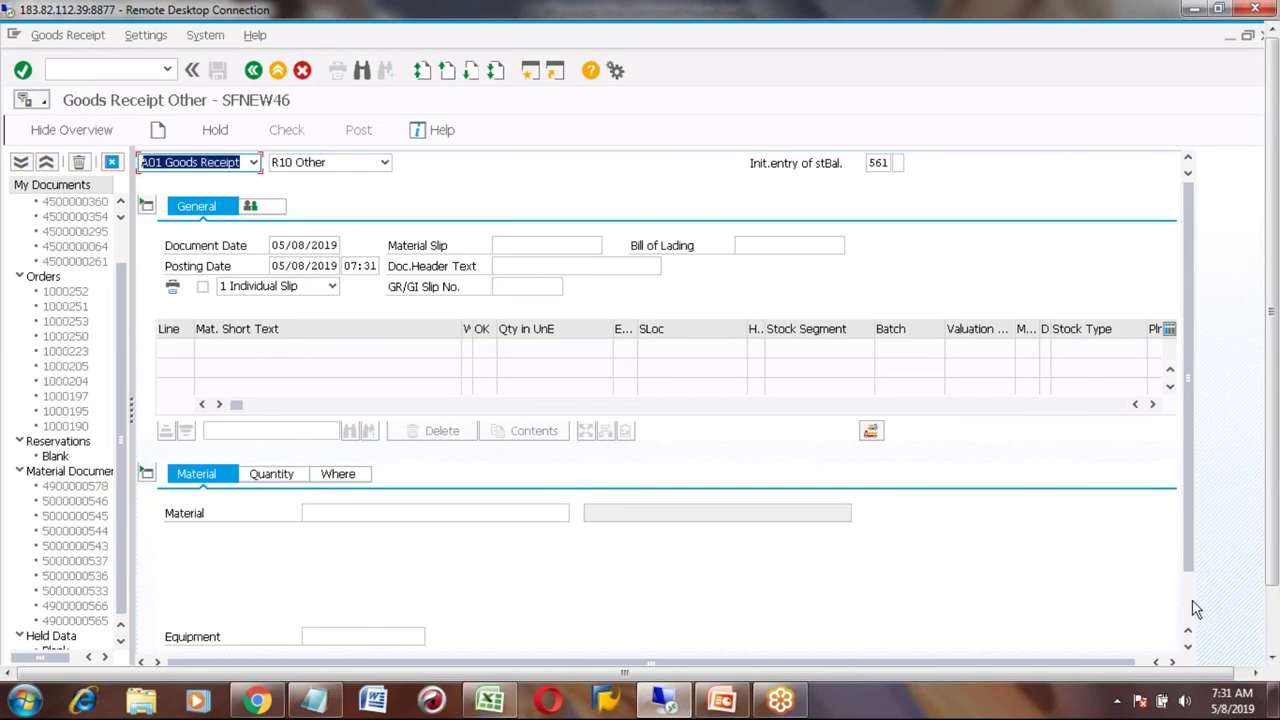
{"action": "scroll", "coordinate": [1195, 608], "scroll_direction": "down", "scroll_amount": 1}
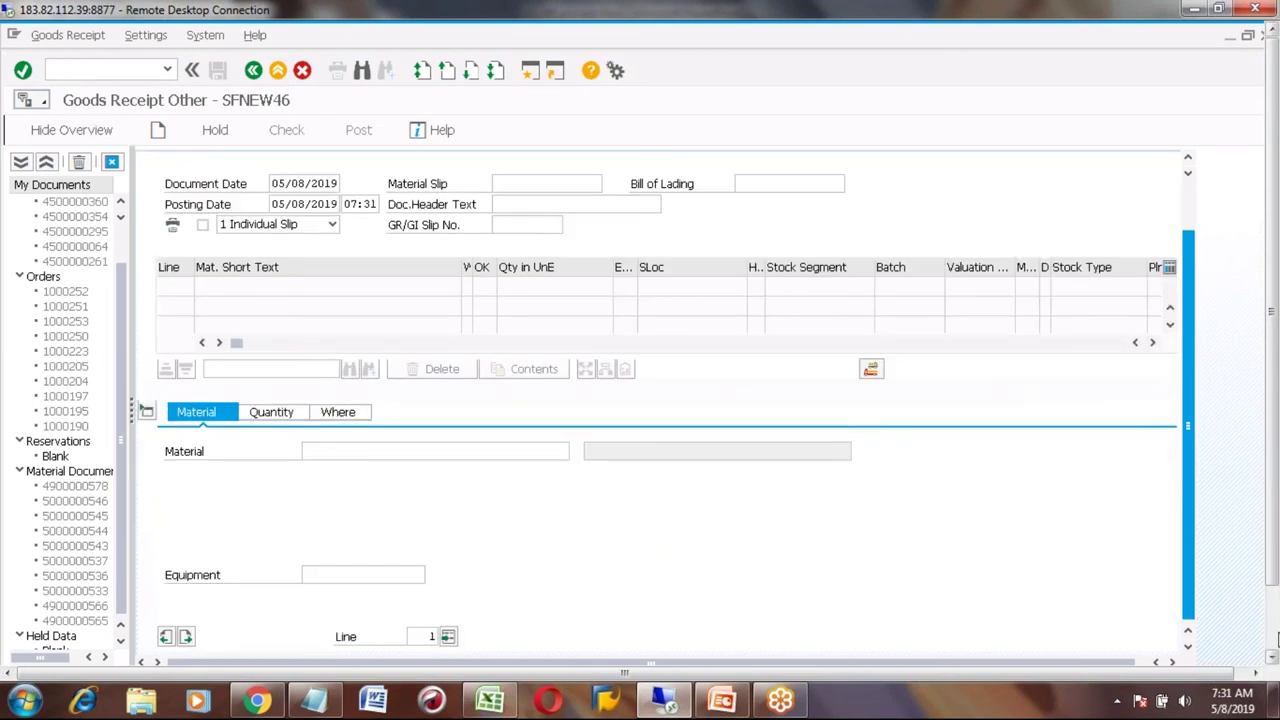
{"action": "left_click", "coordinate": [1275, 640]}
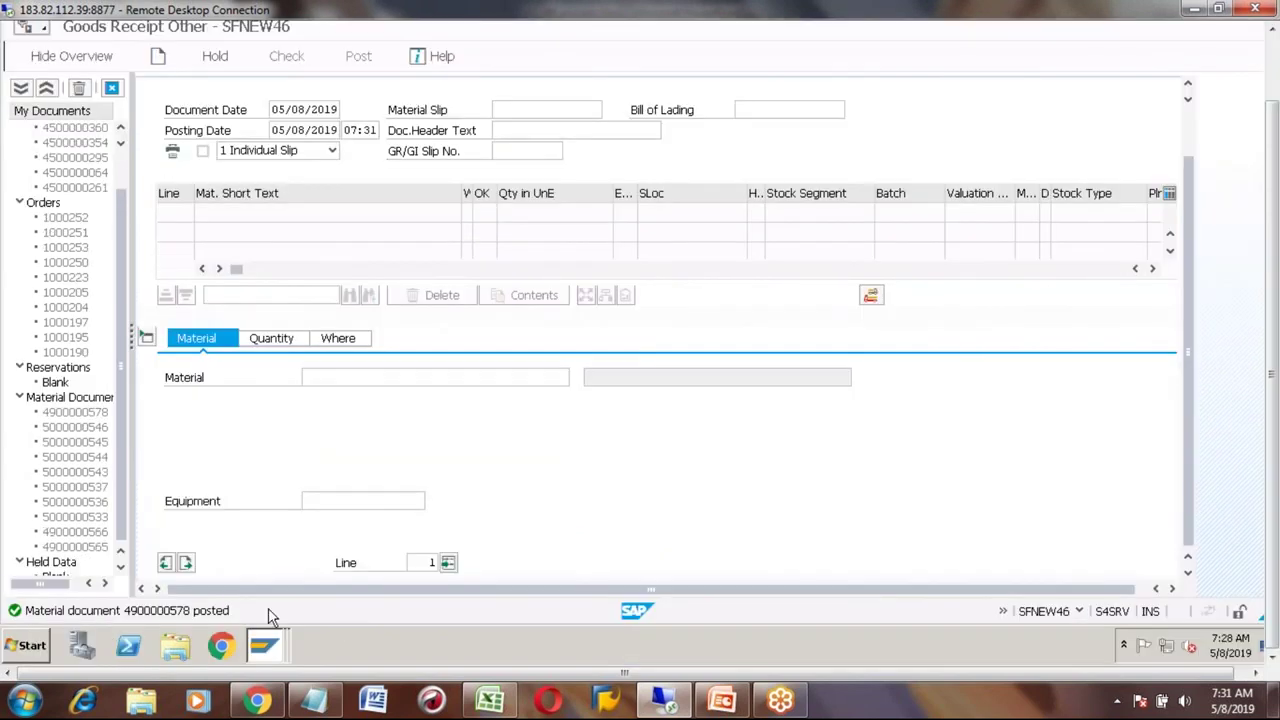
{"action": "left_click", "coordinate": [1275, 58]}
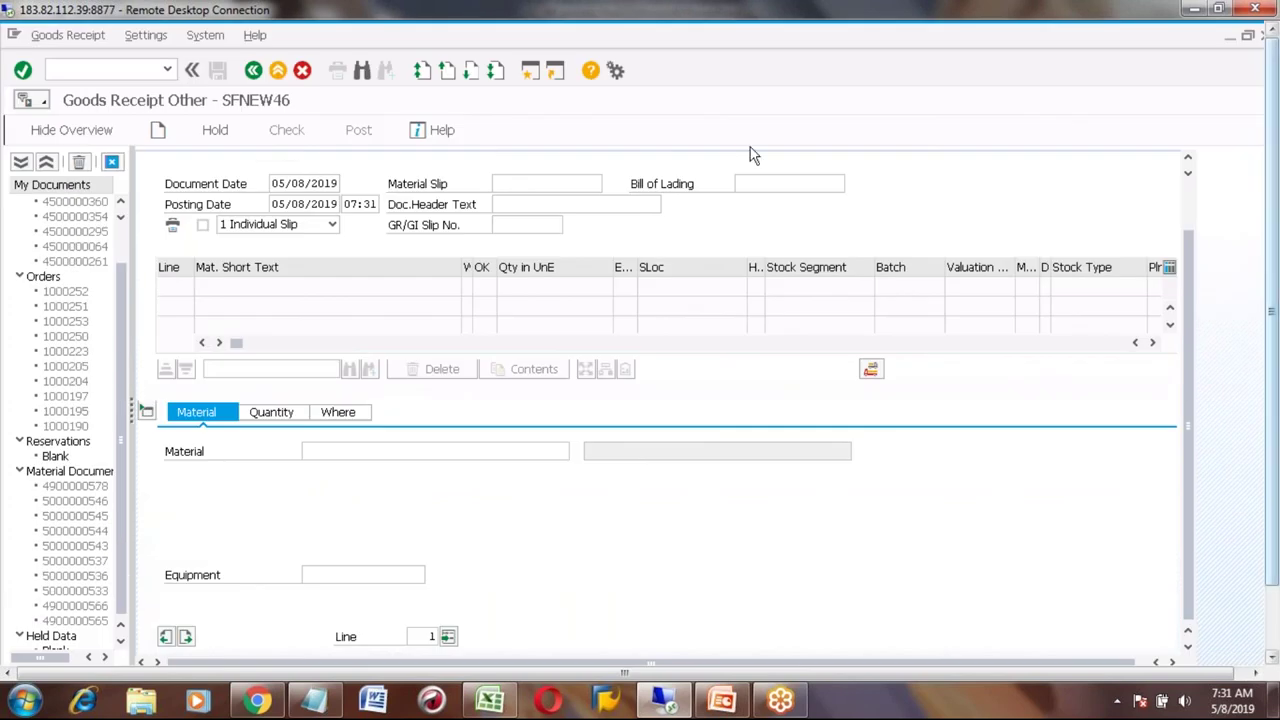
- Exit the goods receipt transaction and switch to the Kanban Board: Demand Source View session
{"action": "left_click", "coordinate": [279, 70]}
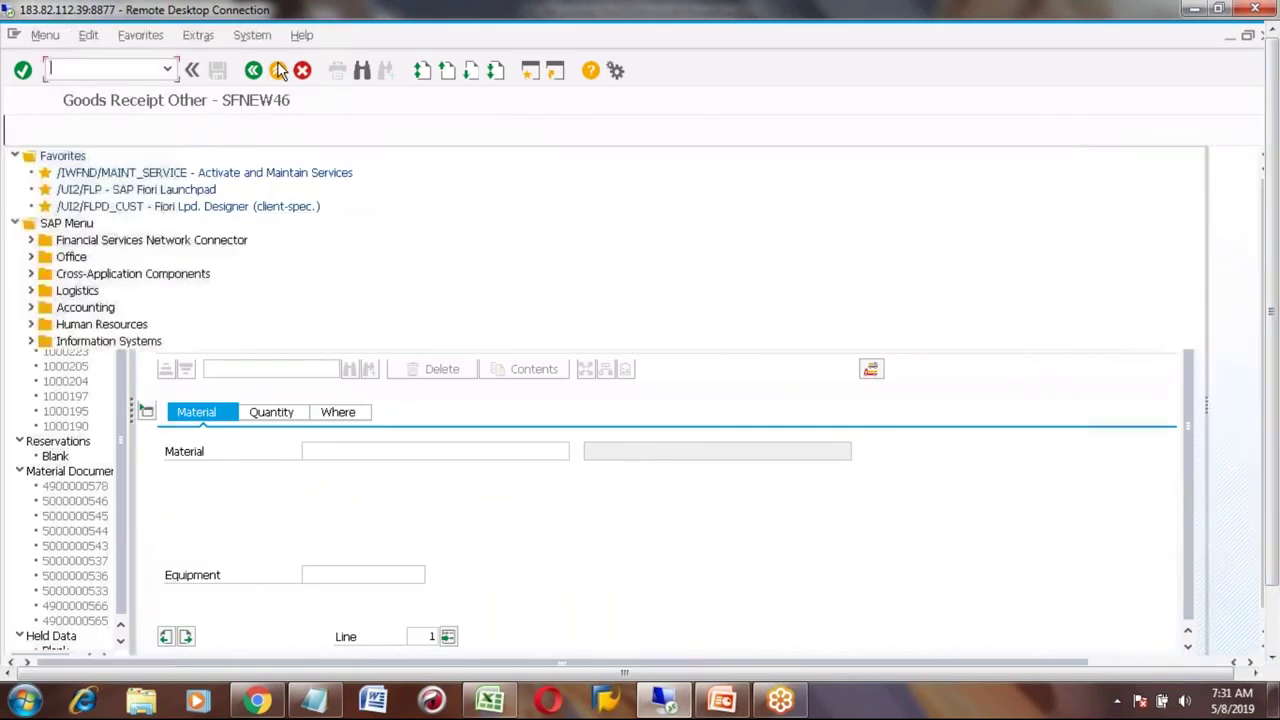
{"action": "left_click", "coordinate": [1272, 642]}
{"action": "left_click", "coordinate": [266, 648]}
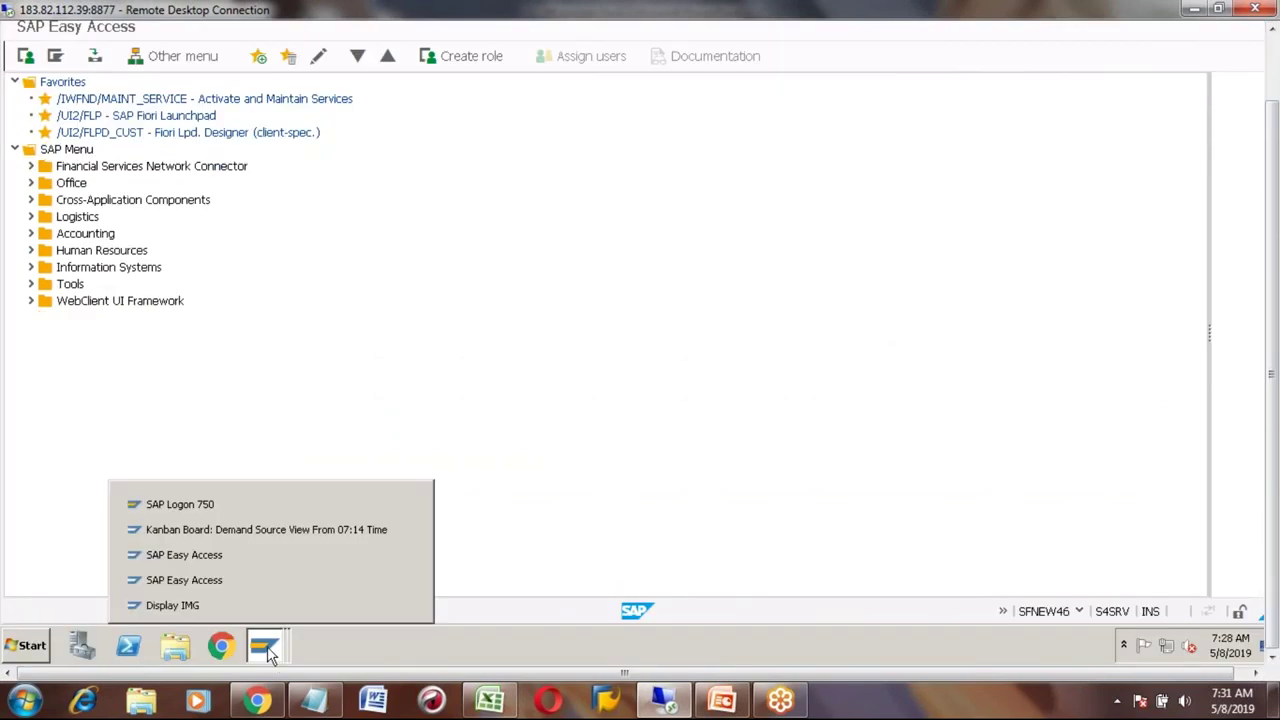
{"action": "left_click", "coordinate": [242, 527]}
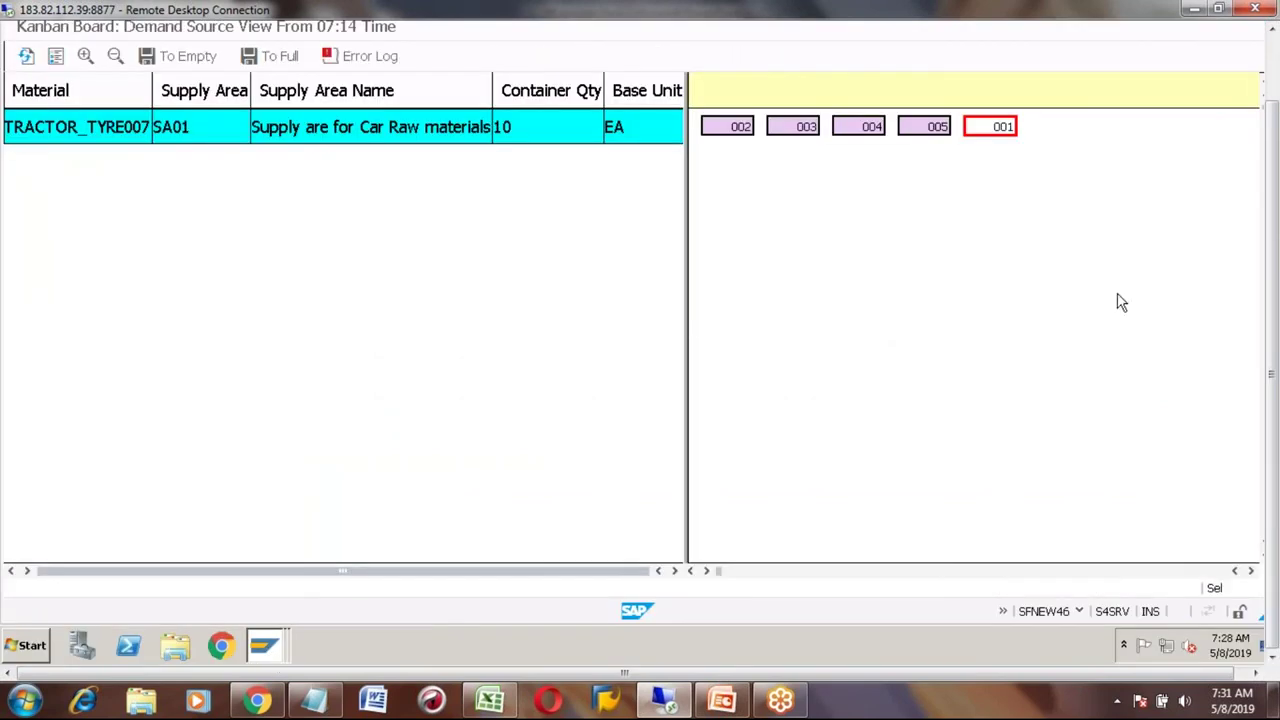
{"action": "left_click", "coordinate": [1274, 75]}
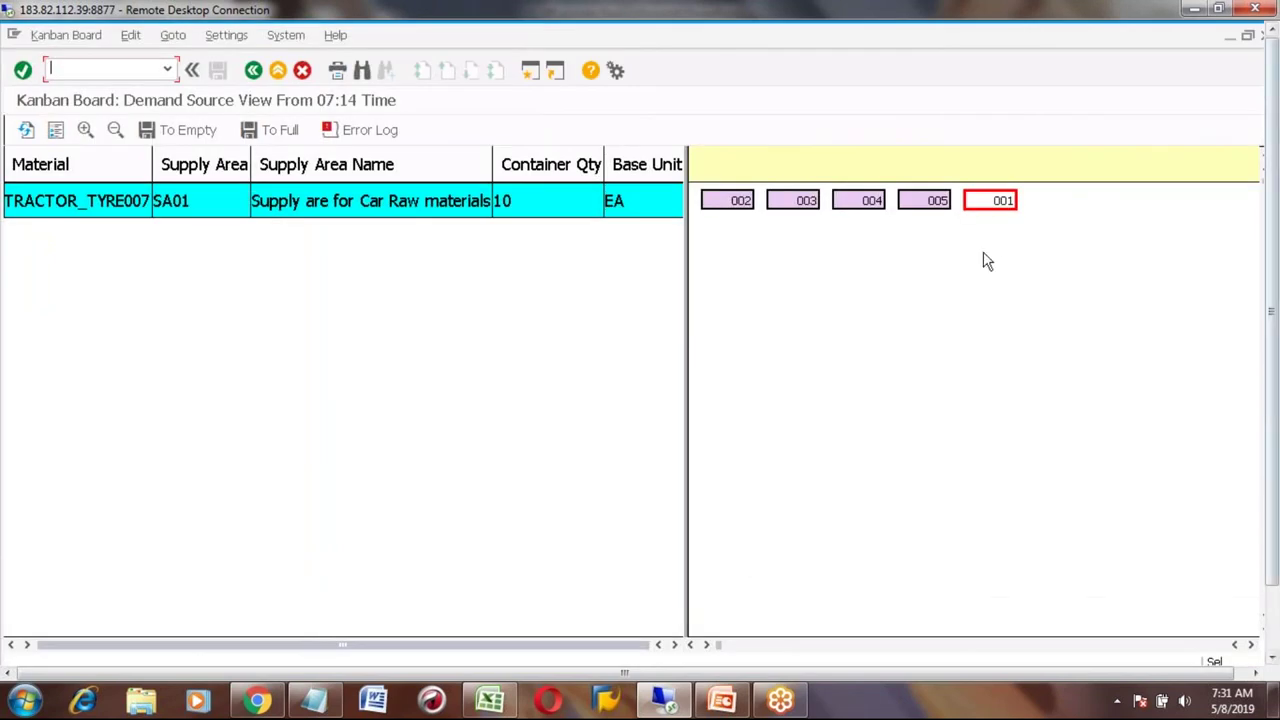
- Open Kanban Correction for kanban 001 and examine its detailed data, including the correction direction and kanban status
{"action": "left_click", "coordinate": [980, 202]}
{"action": "right_click", "coordinate": [982, 204]}
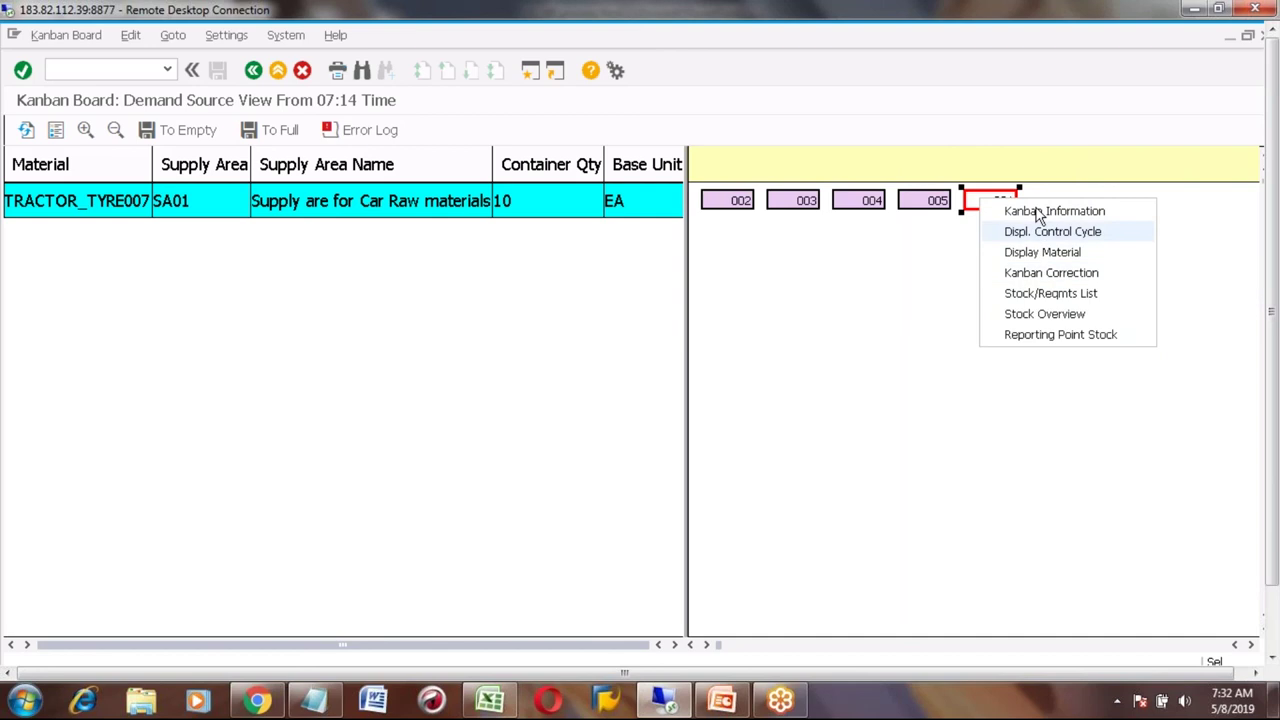
{"action": "left_click", "coordinate": [1065, 280]}
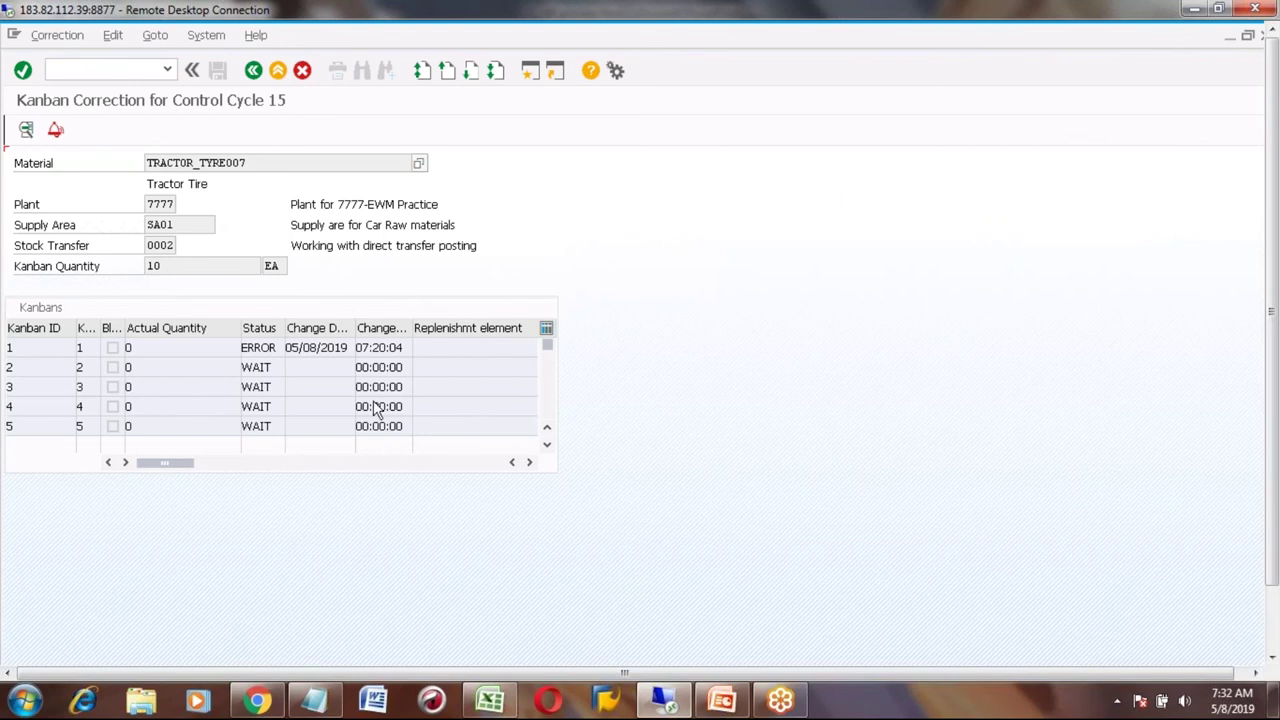
{"action": "left_click", "coordinate": [254, 352]}
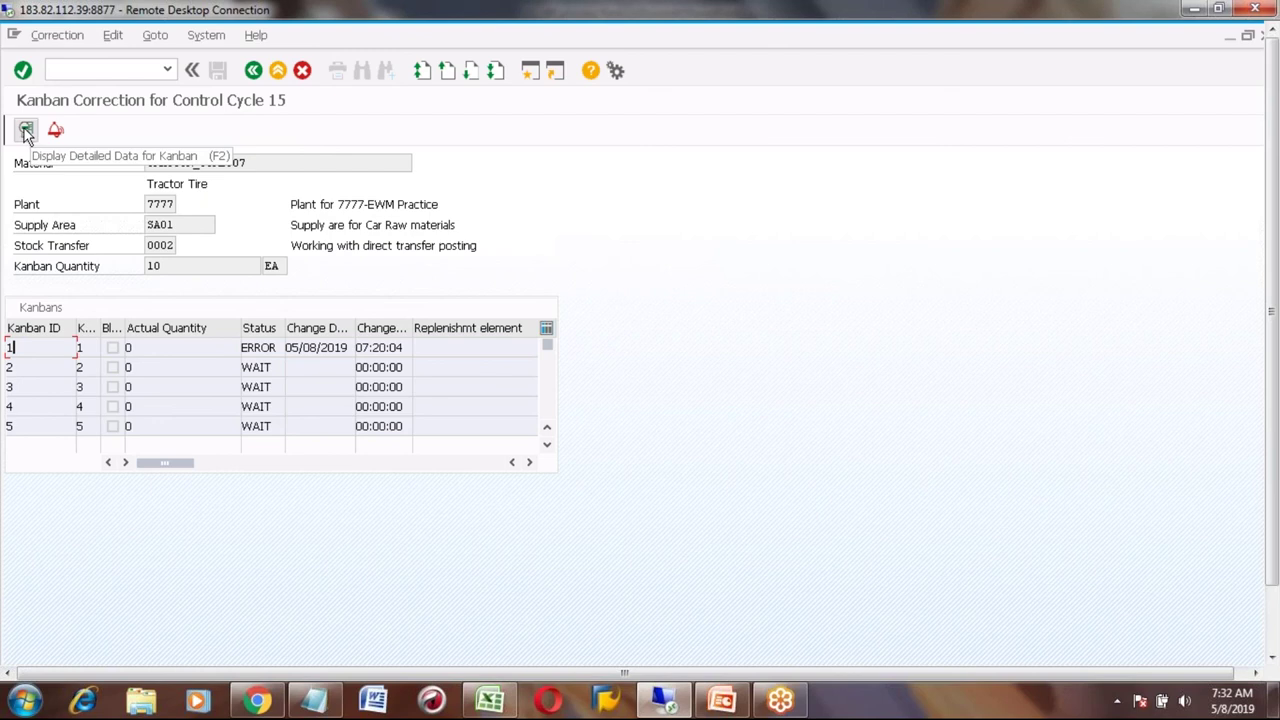
{"action": "left_click", "coordinate": [26, 132]}
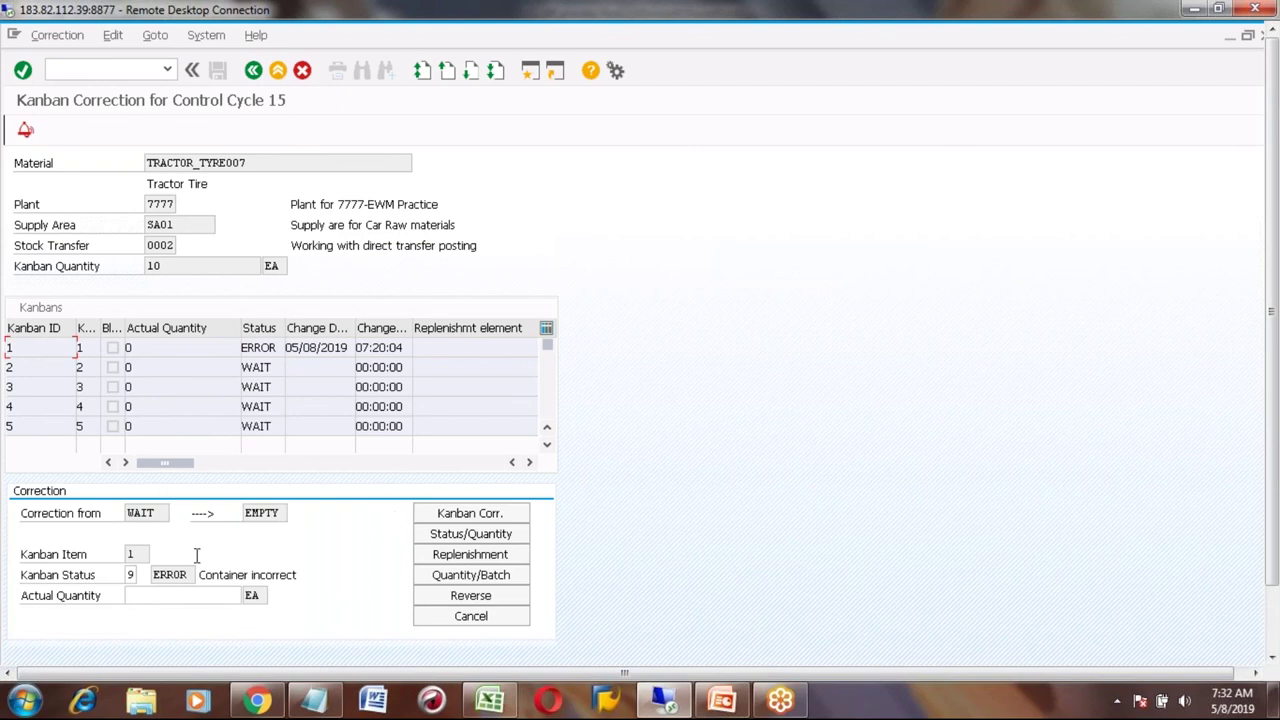
{"action": "left_click", "coordinate": [142, 512]}
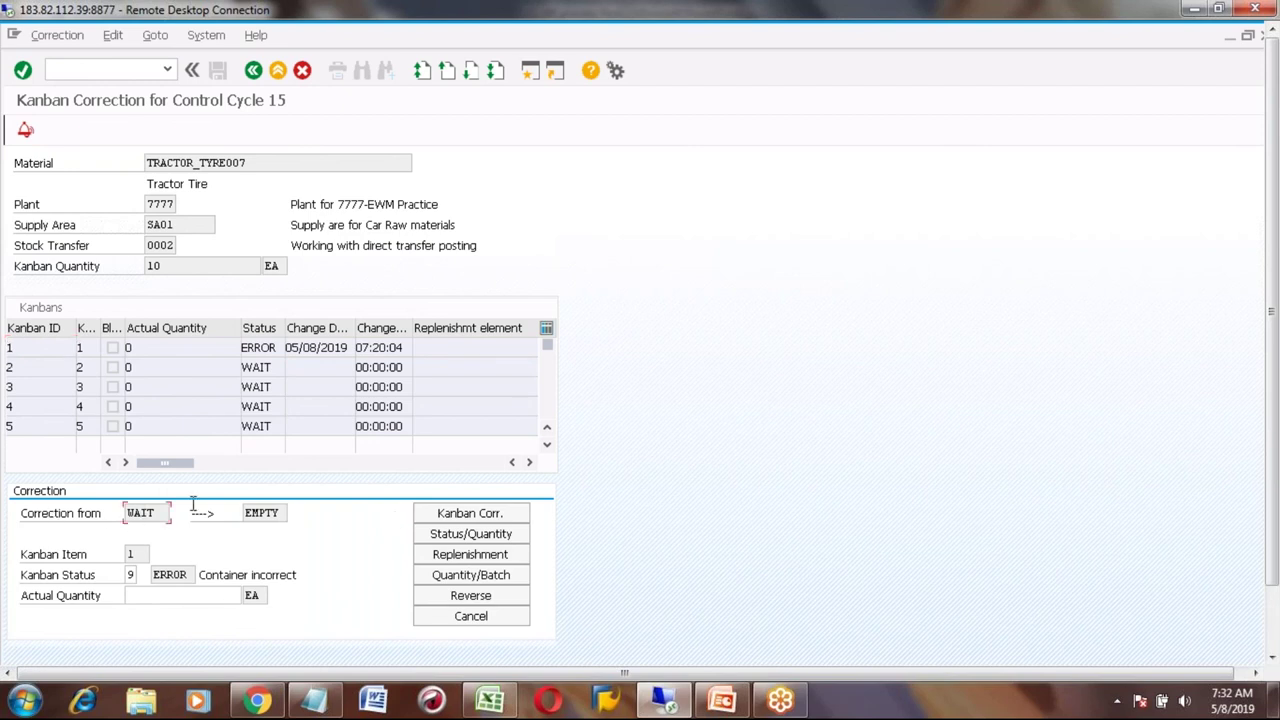
{"action": "left_click", "coordinate": [158, 575]}
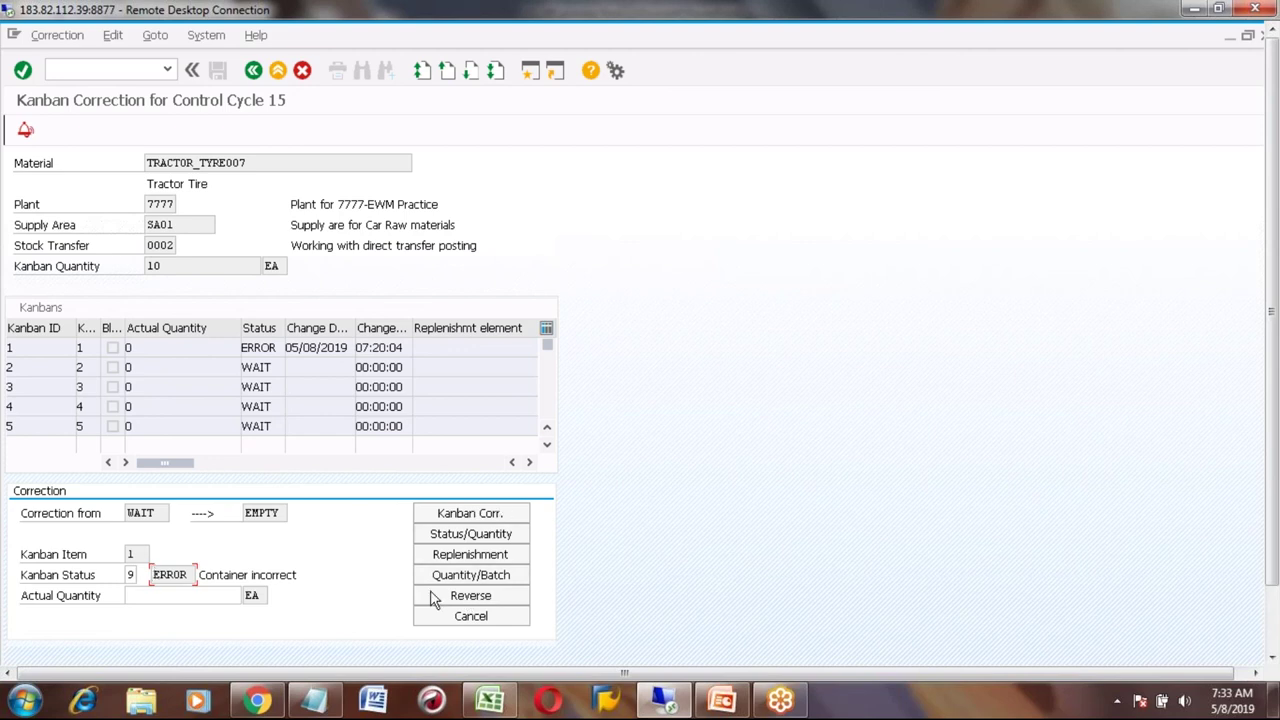
- Try to repeat the failed status change of kanban 1, read its error message and leave the Kanban Board
{"action": "left_click", "coordinate": [476, 516]}
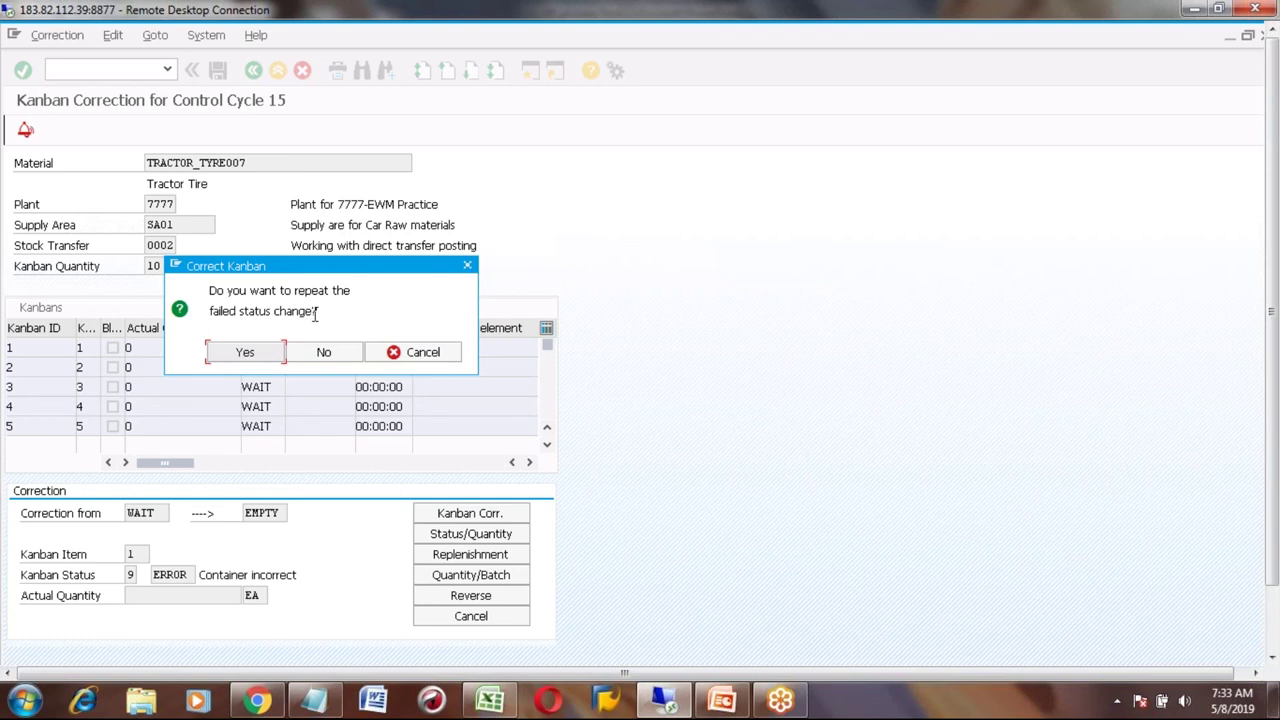
{"action": "left_click", "coordinate": [245, 352]}
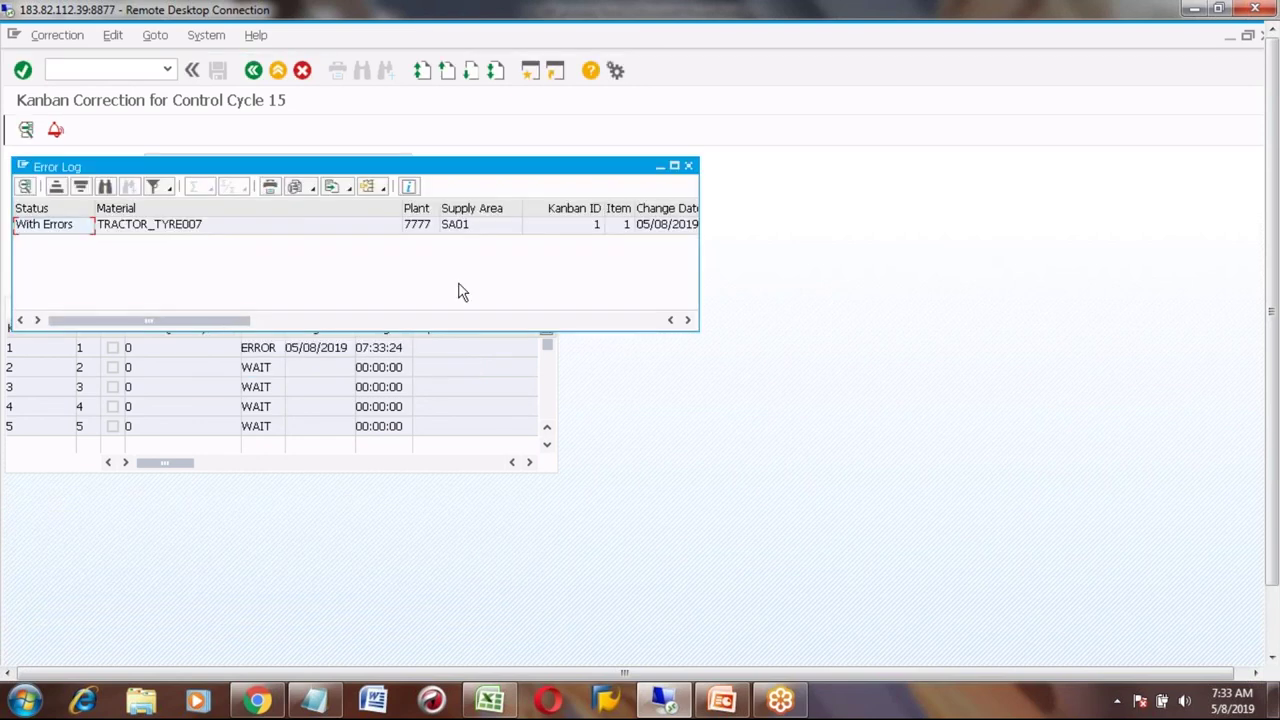
{"action": "left_click", "coordinate": [615, 321]}
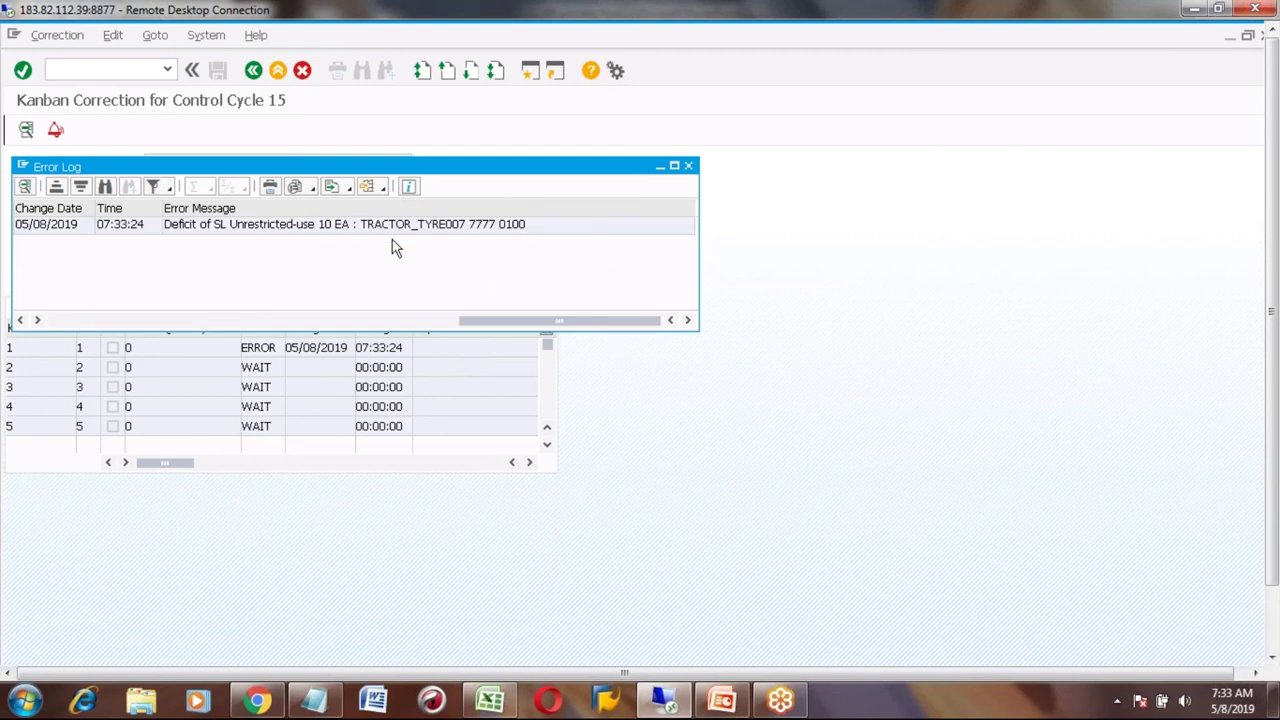
{"action": "left_click", "coordinate": [515, 226]}
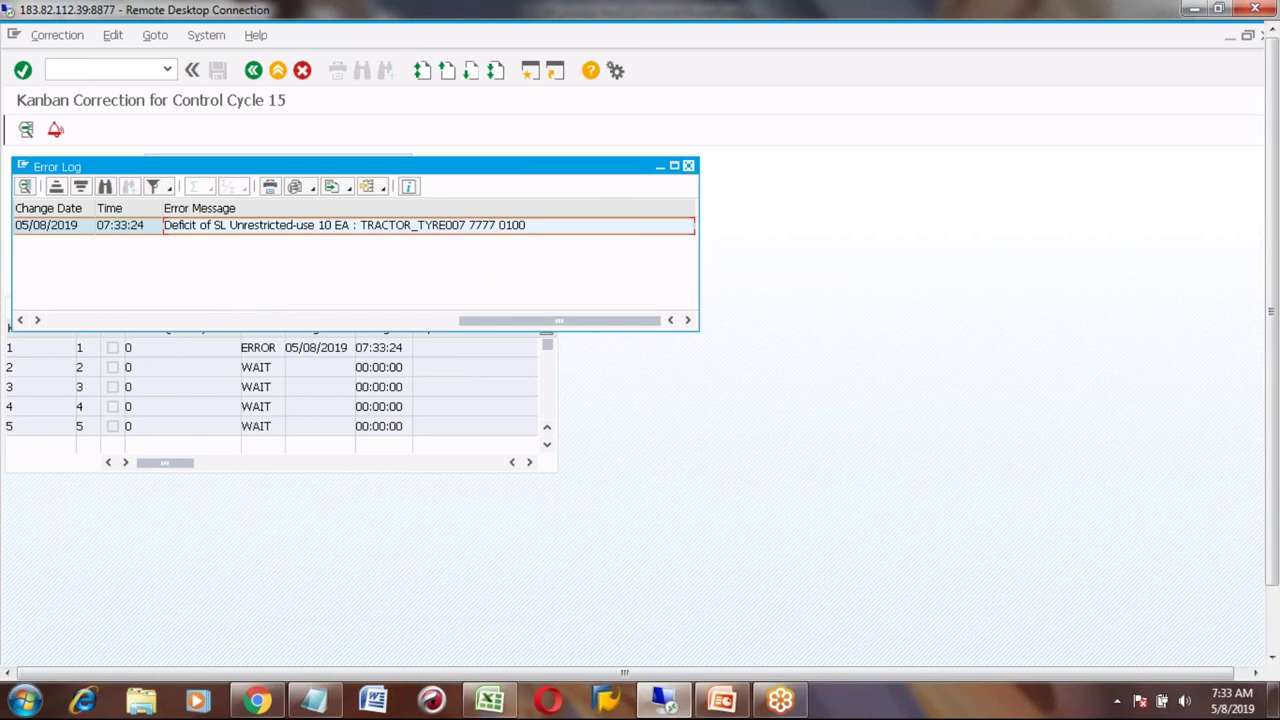
{"action": "left_click", "coordinate": [688, 167]}
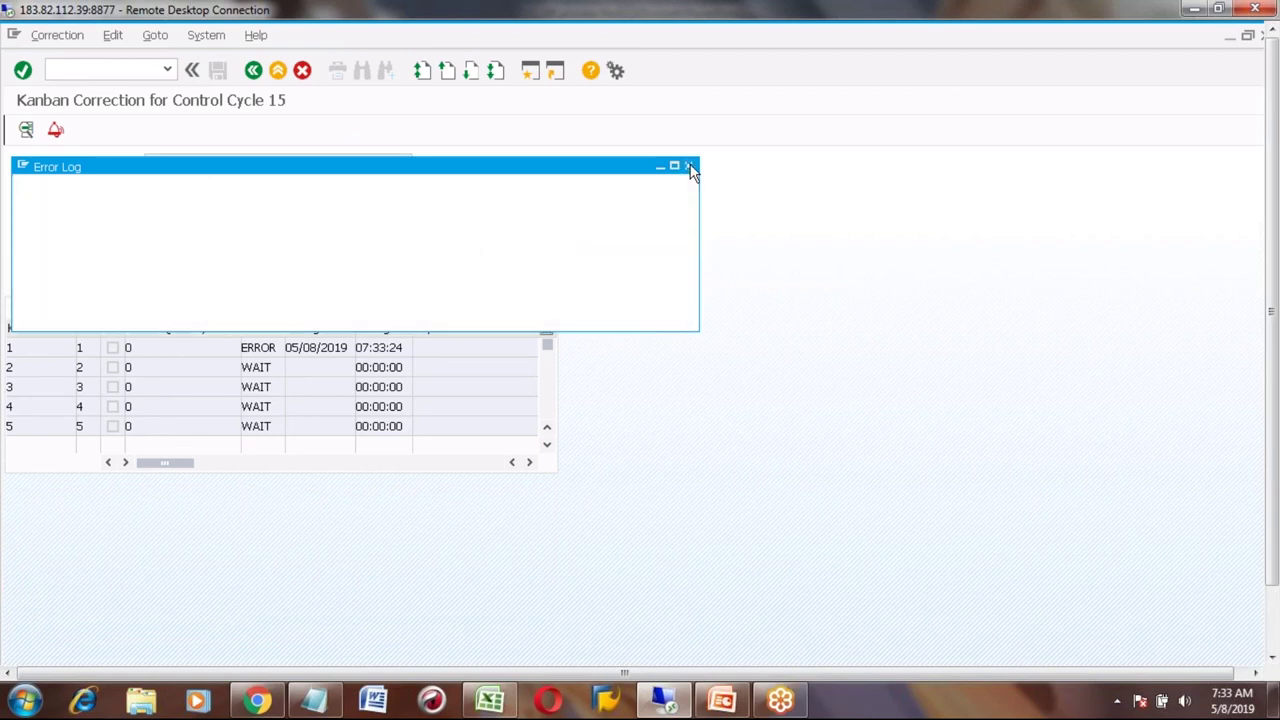
{"action": "left_click", "coordinate": [277, 70]}
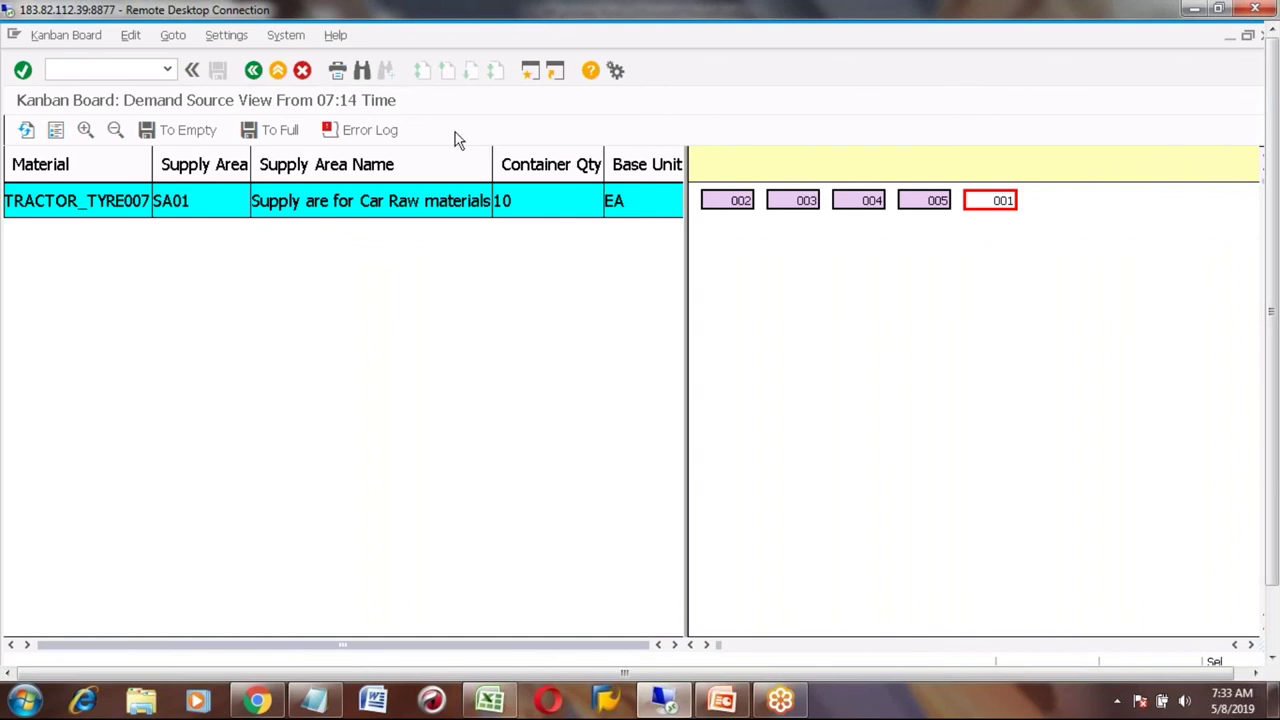
{"action": "left_click", "coordinate": [254, 74]}
{"action": "left_click", "coordinate": [253, 72]}
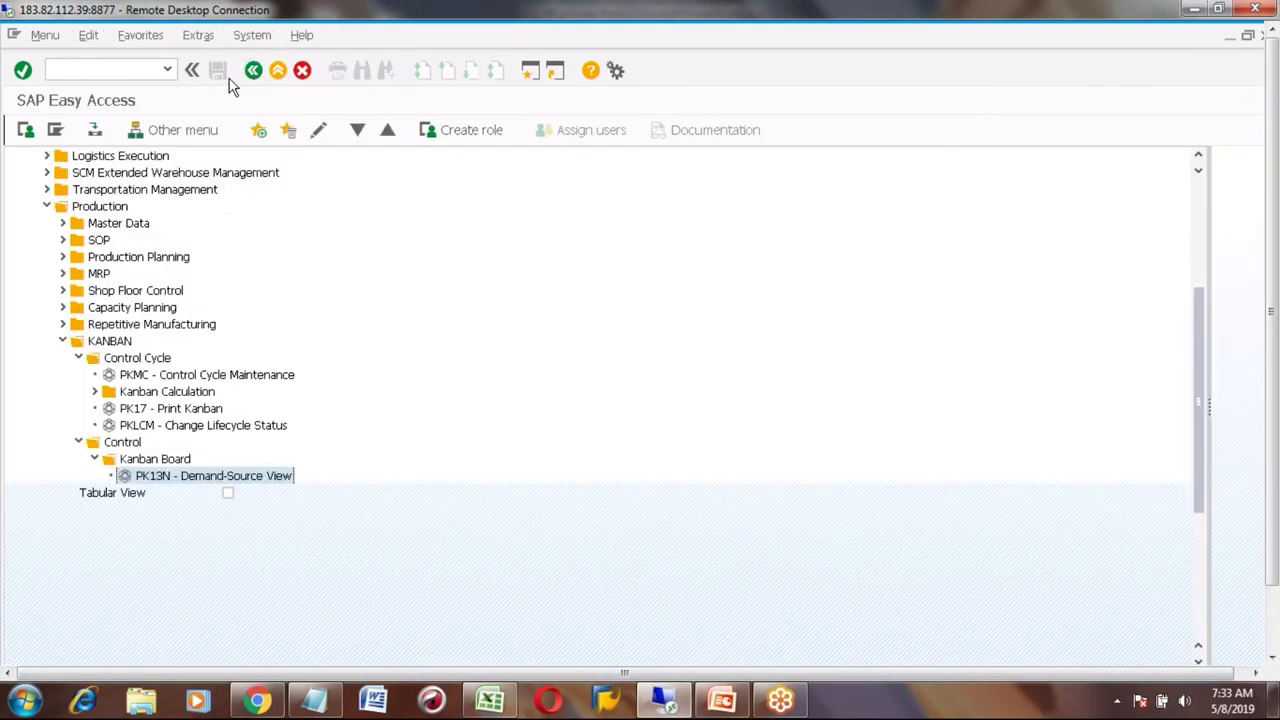
{"action": "left_click", "coordinate": [157, 378]}
{"action": "double_click", "coordinate": [222, 377]}
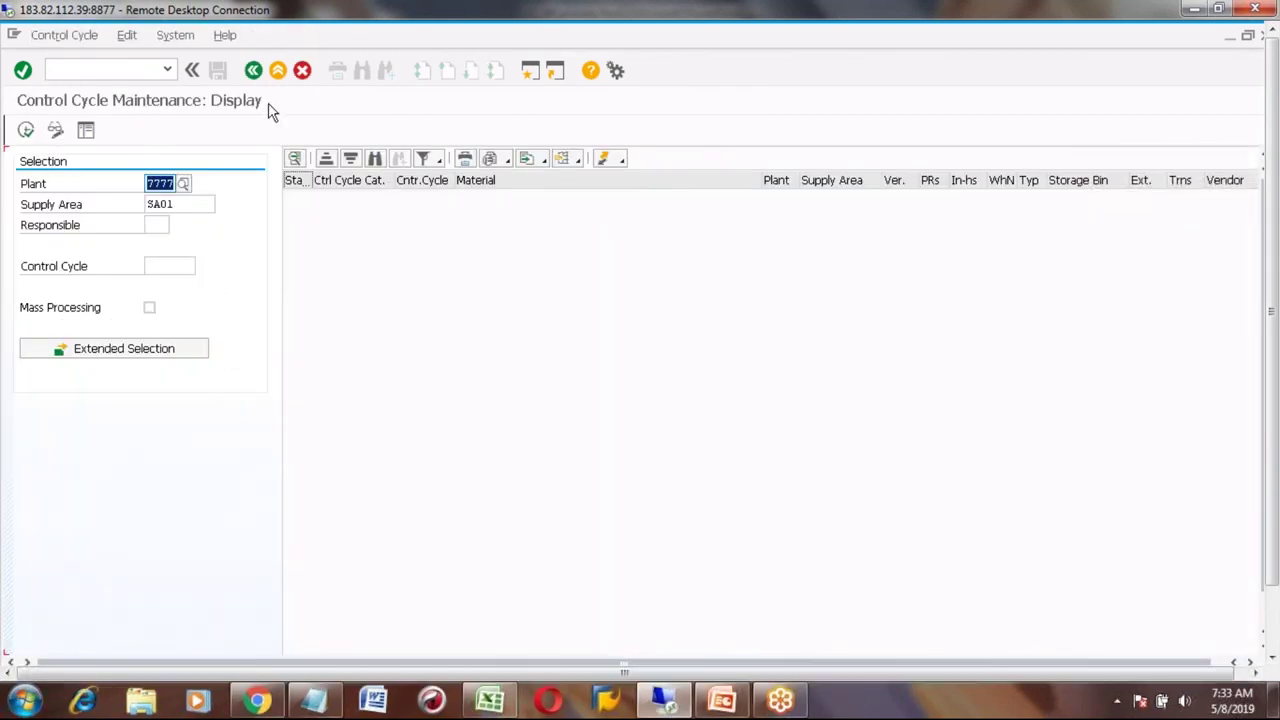
{"action": "left_click", "coordinate": [253, 70]}
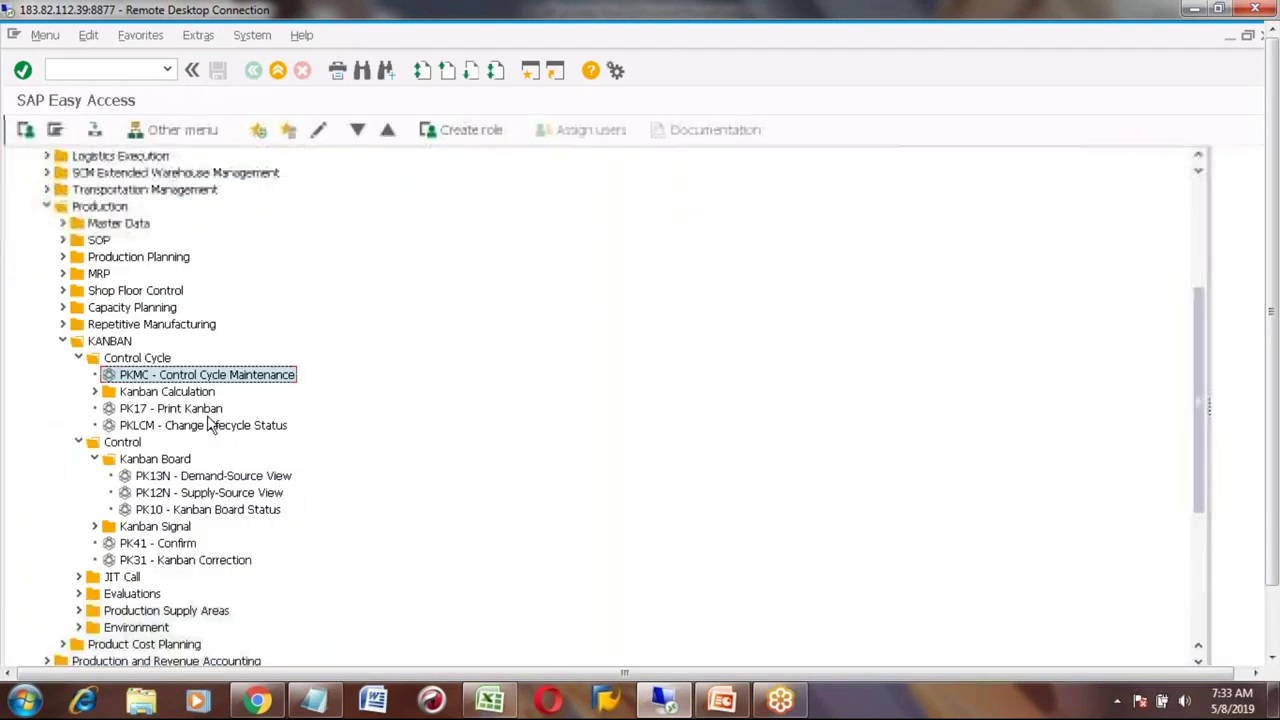
- Load the control cycle for plant 7777 and supply area SA01 in Control Cycle Maintenance and switch it to change mode
{"action": "double_click", "coordinate": [163, 378]}
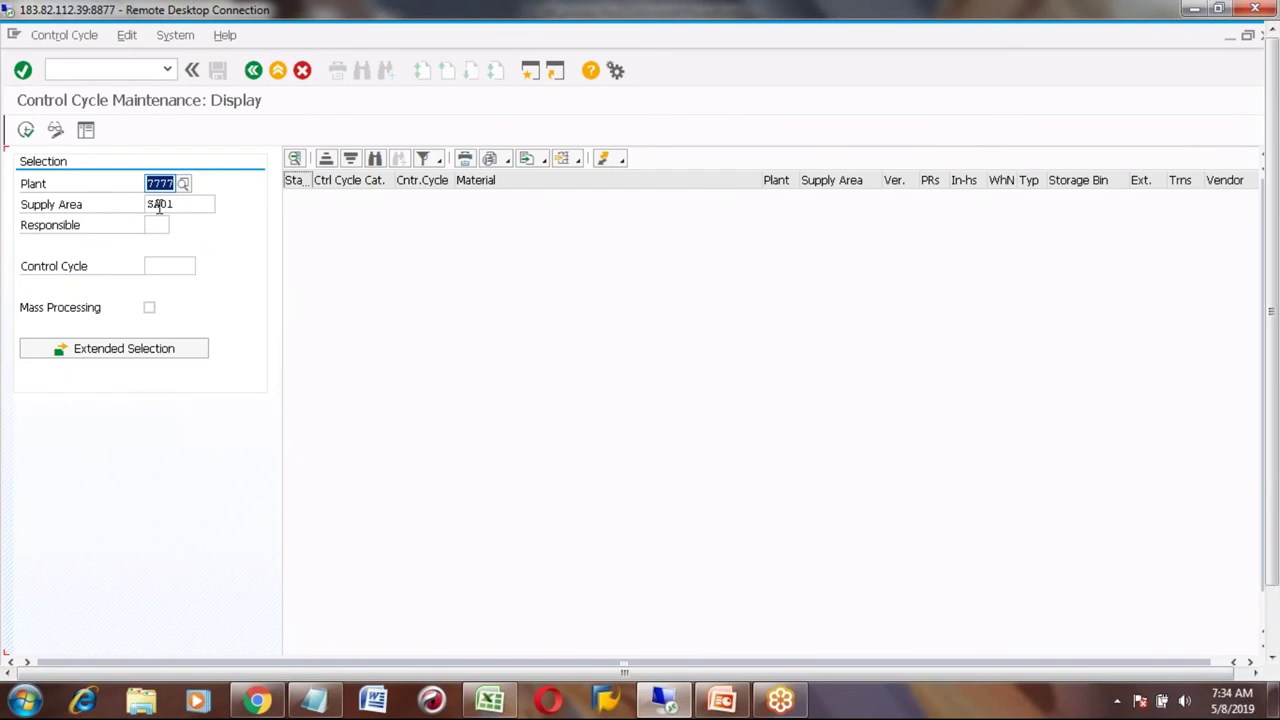
{"action": "left_click", "coordinate": [26, 131]}
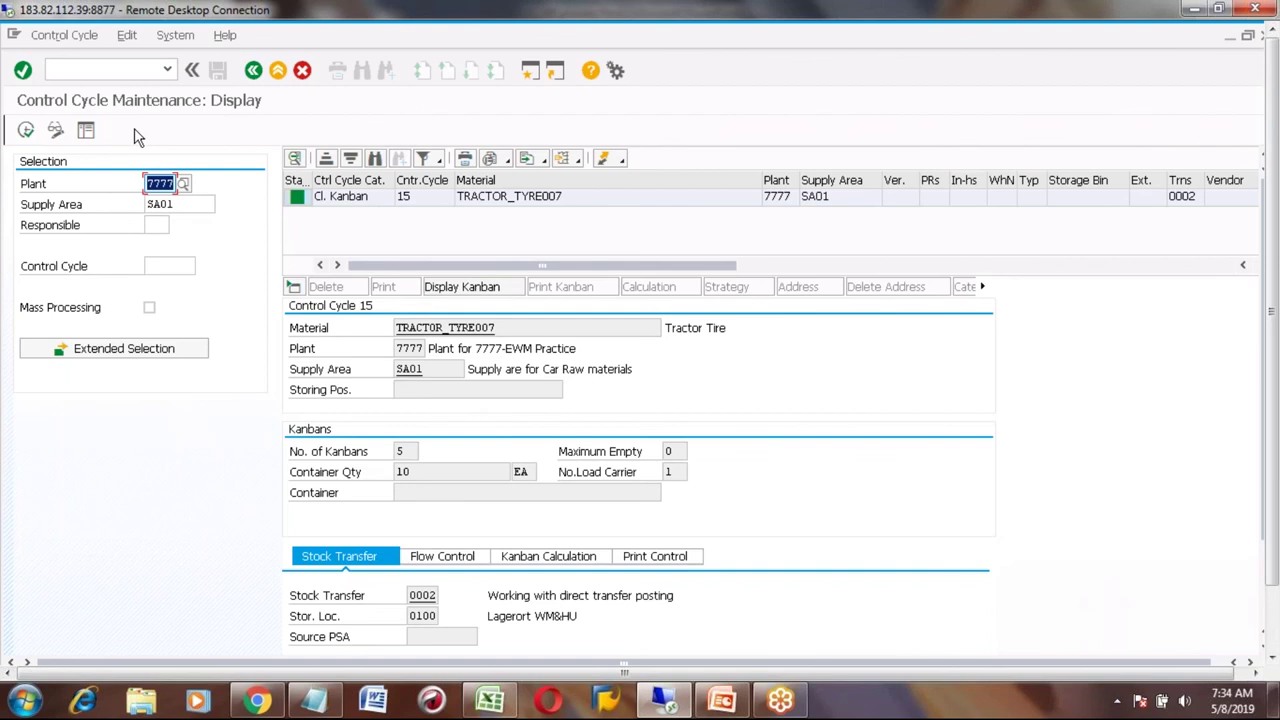
{"action": "left_click", "coordinate": [56, 136]}
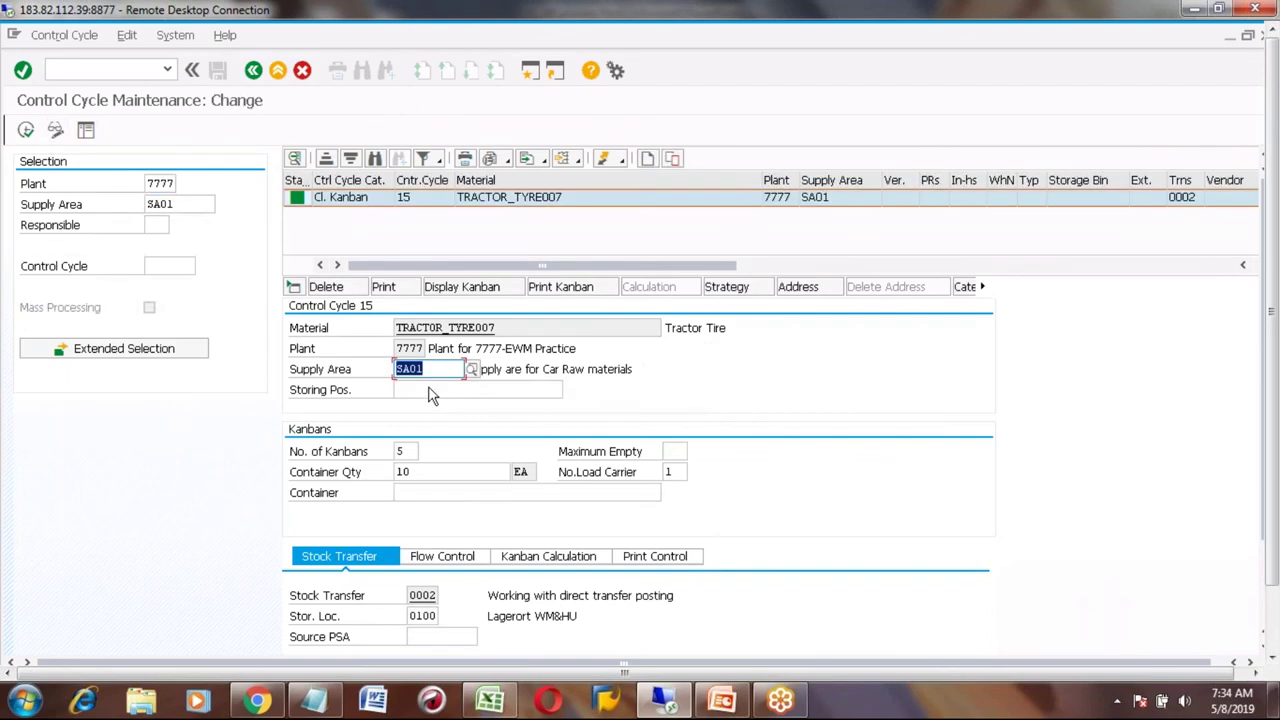
- Set the stock transfer storage location of the TRACTOR_TYRE007 control cycle to 0002, save it and leave Control Cycle Maintenance
{"action": "left_click", "coordinate": [411, 616]}
{"action": "key", "text": "shift+End"}
{"action": "key", "text": "Delete"}
{"action": "type", "text": "000"}
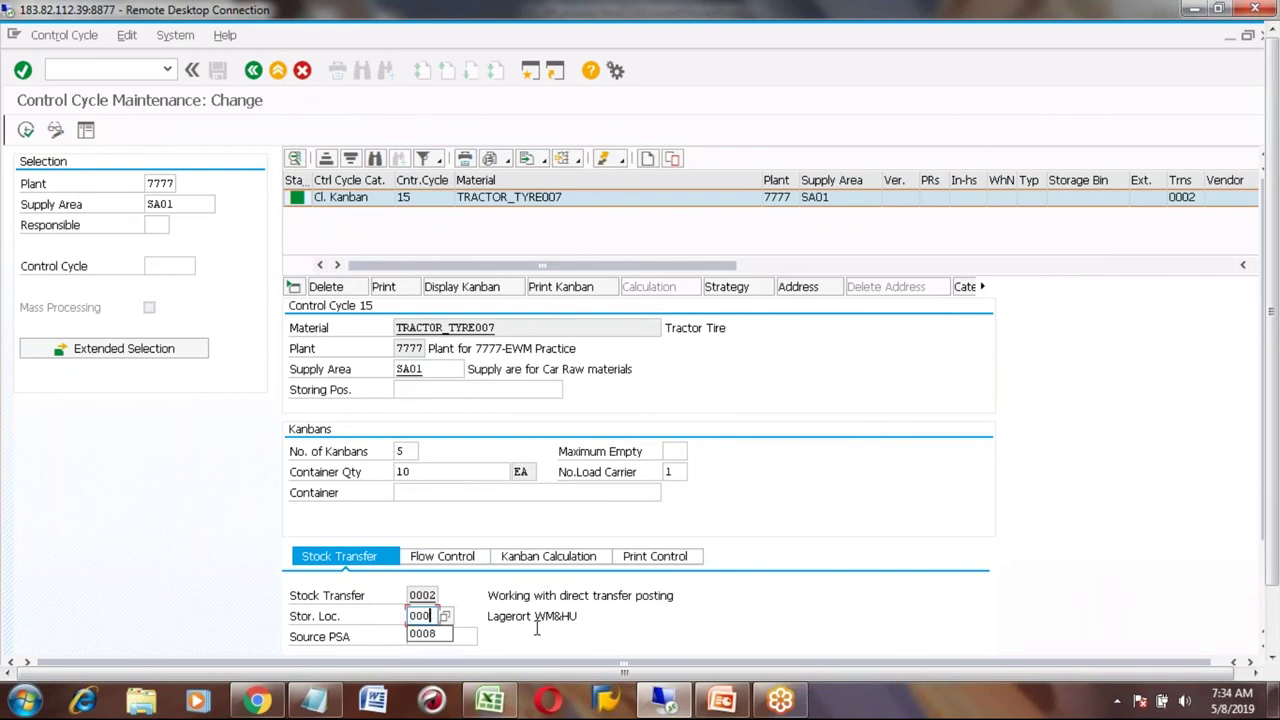
{"action": "type", "text": "2"}
{"action": "key", "text": "Return"}
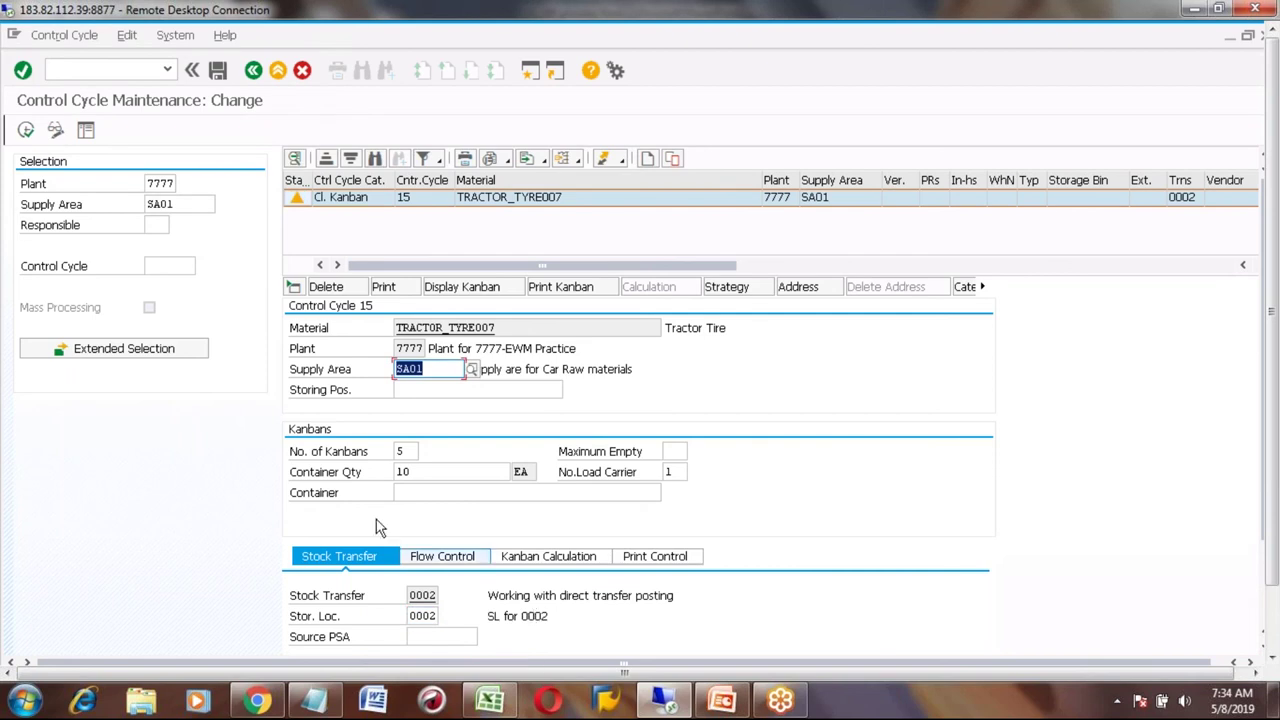
{"action": "left_click", "coordinate": [218, 71]}
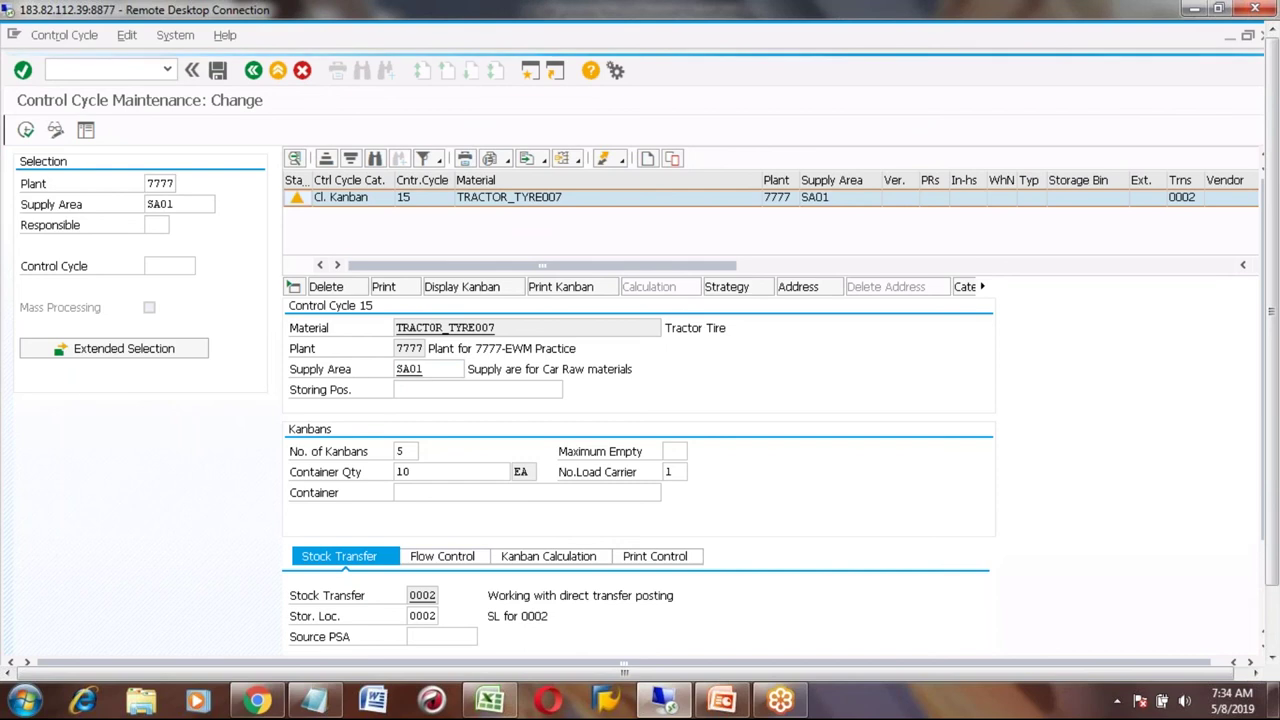
{"action": "left_click", "coordinate": [252, 76]}
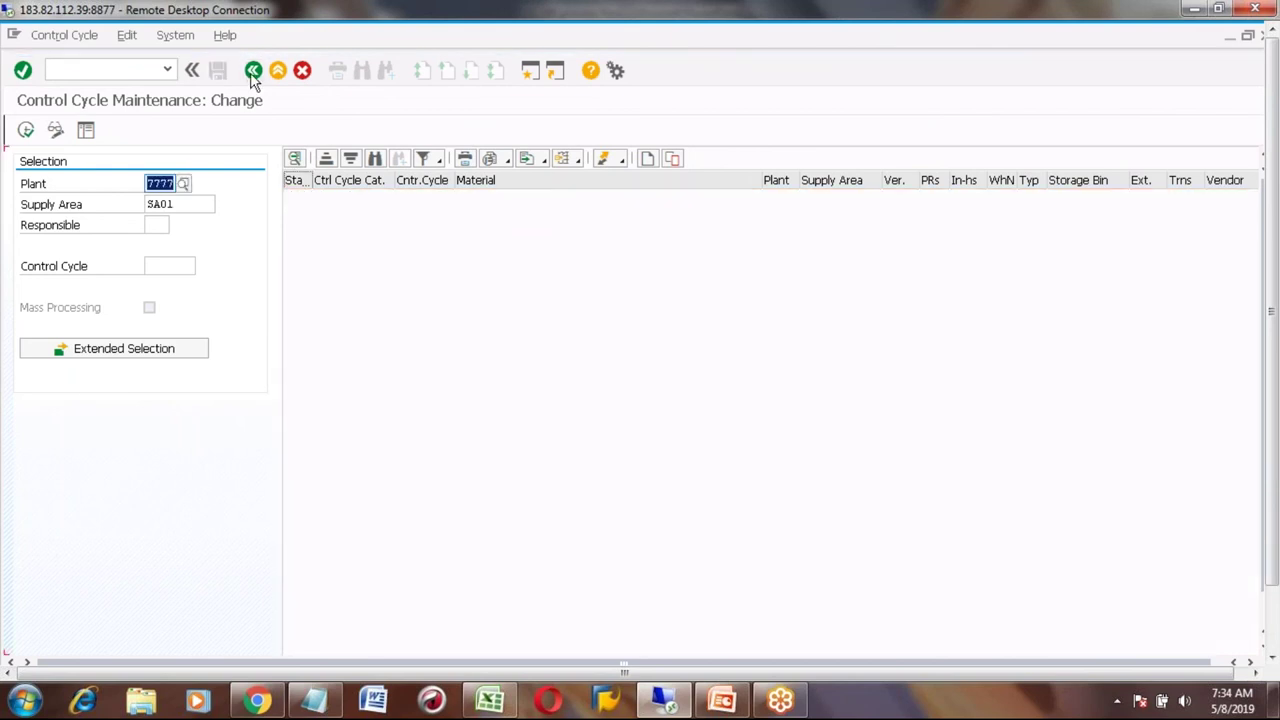
{"action": "left_click", "coordinate": [252, 76]}
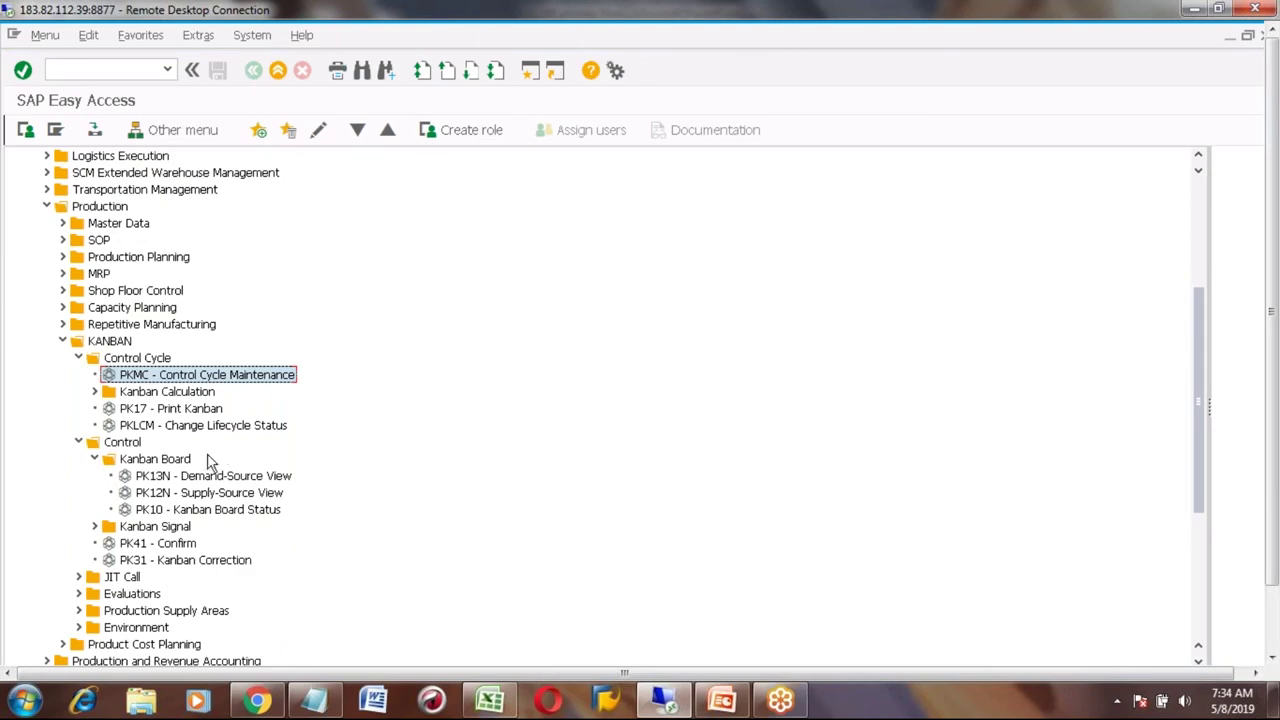
- Open the Kanban Board Demand Source View for production supply area SA01 of plant 7777 and enlarge its display
{"action": "left_click", "coordinate": [186, 479]}
{"action": "double_click", "coordinate": [213, 477]}
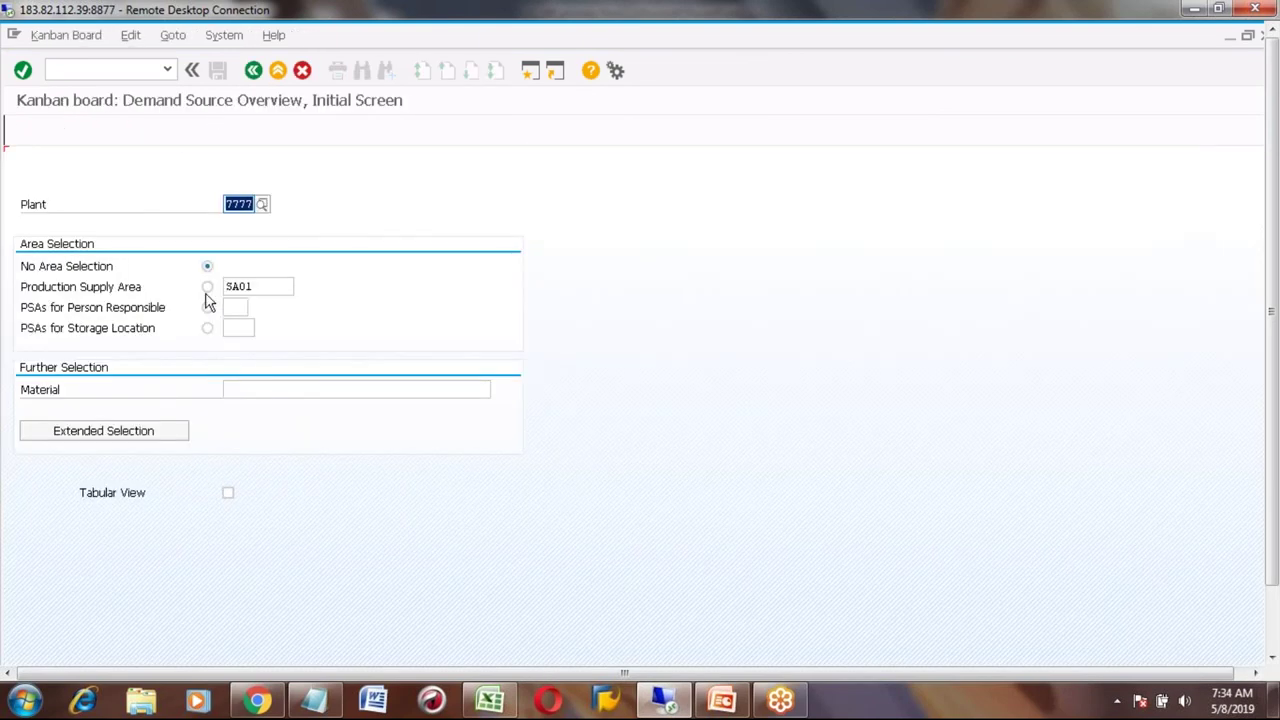
{"action": "left_click", "coordinate": [207, 287]}
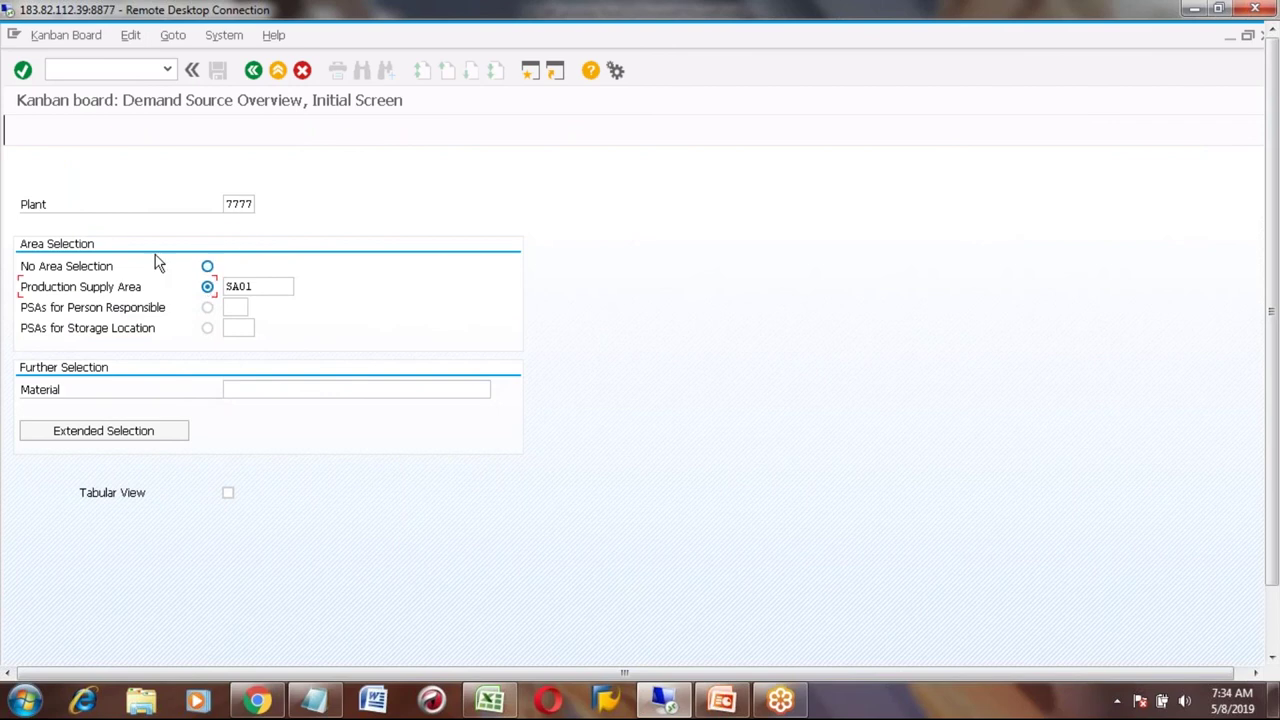
{"action": "key", "text": "F8"}
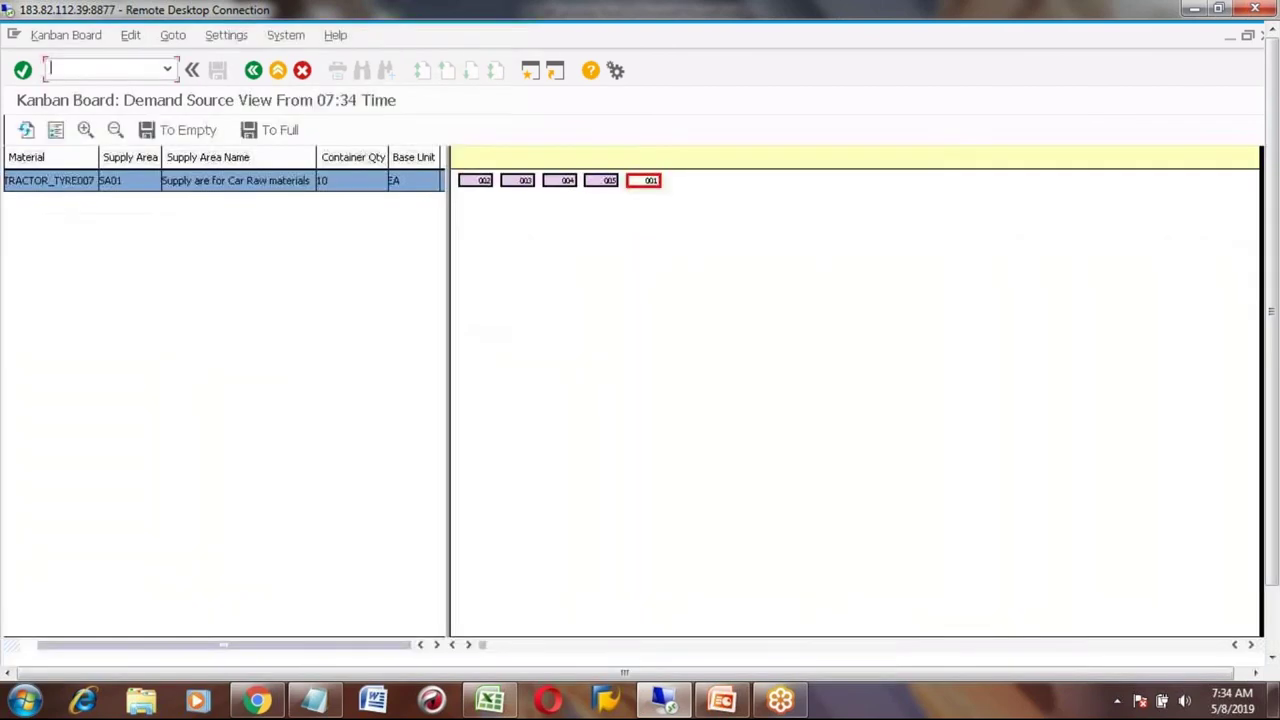
{"action": "left_click", "coordinate": [85, 130]}
{"action": "left_click", "coordinate": [85, 130]}
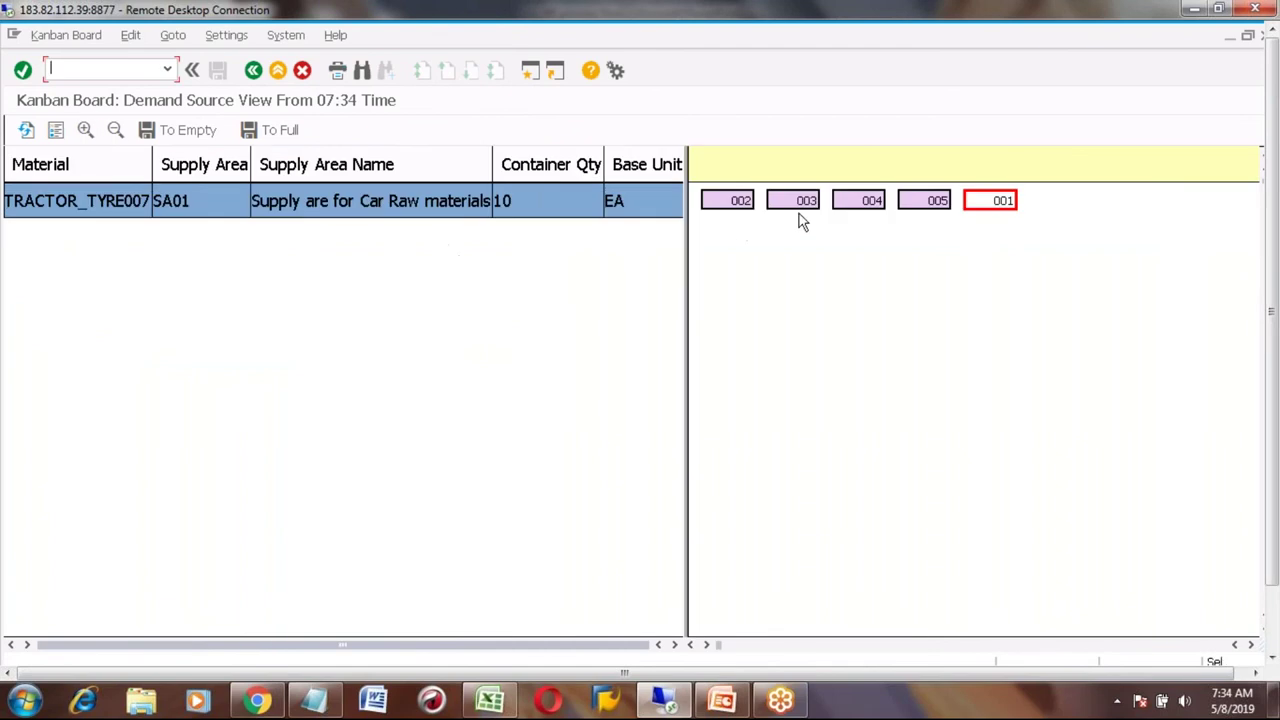
- Repeat the failed status change of kanban 001 from WAIT to EMPTY in Kanban Correction, return to the board and refresh it
{"action": "left_click", "coordinate": [990, 202]}
{"action": "right_click", "coordinate": [990, 203]}
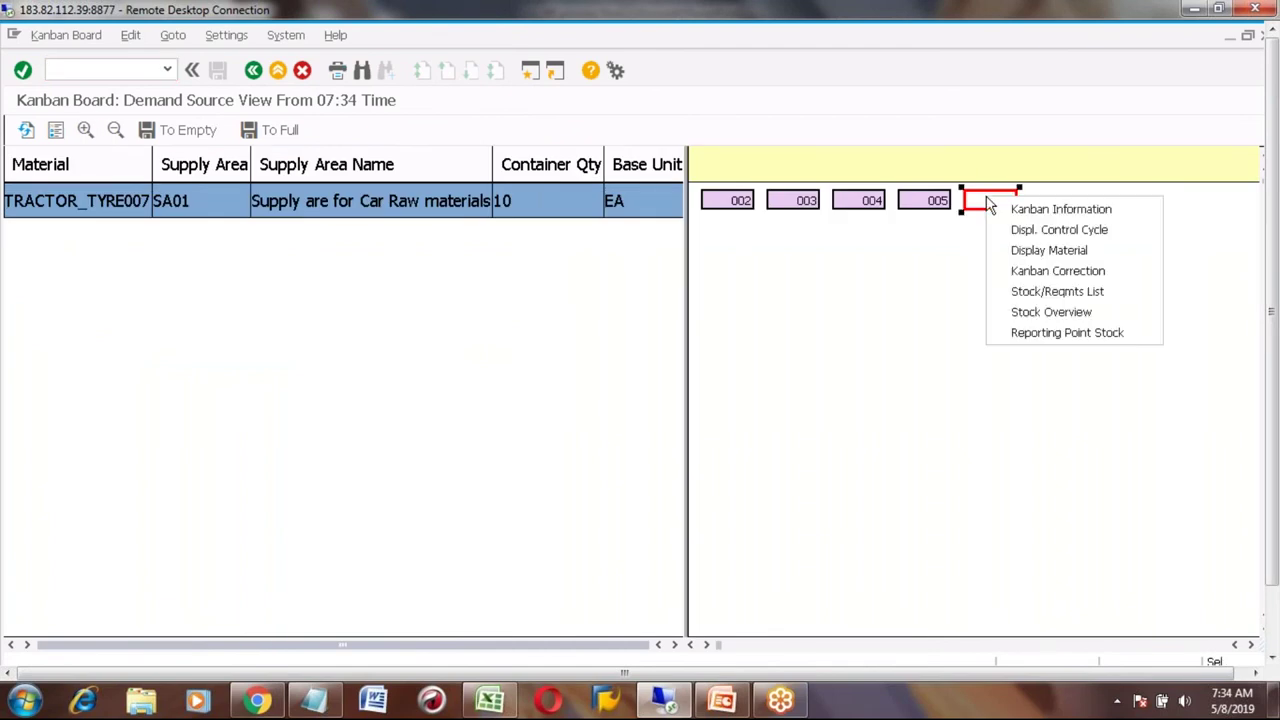
{"action": "left_click", "coordinate": [1030, 272]}
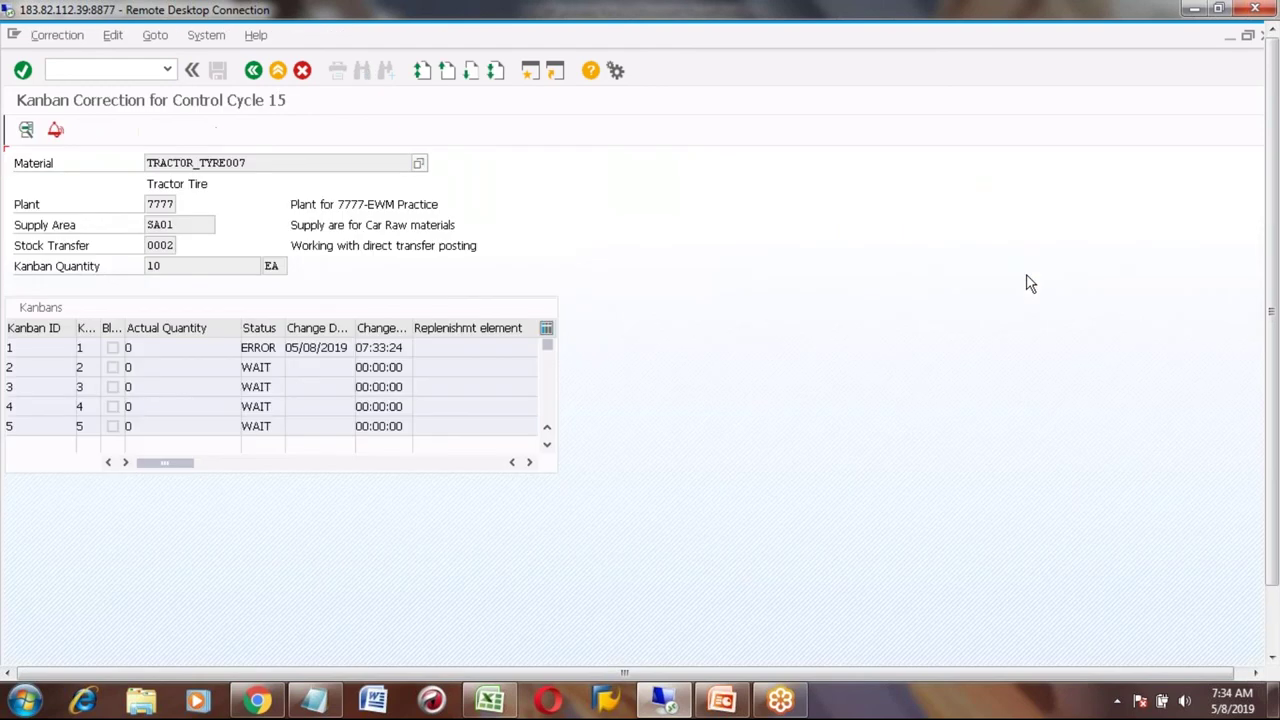
{"action": "left_click", "coordinate": [28, 349]}
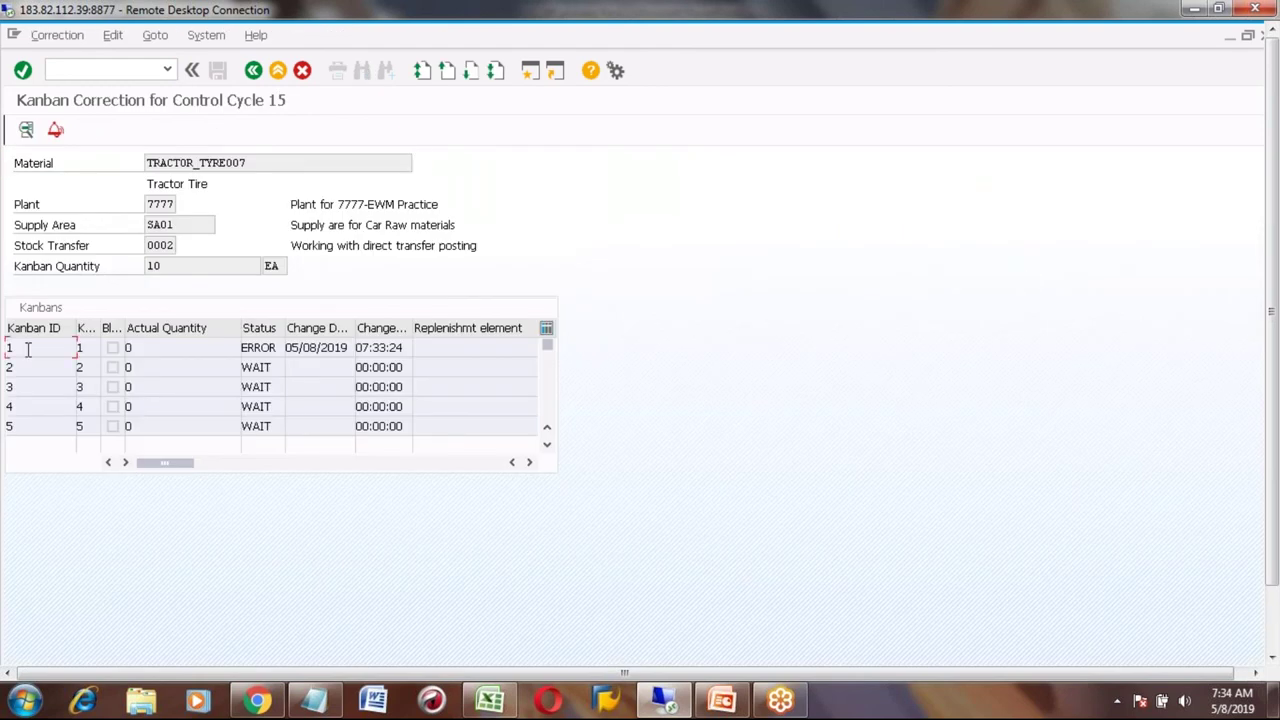
{"action": "left_click", "coordinate": [26, 131]}
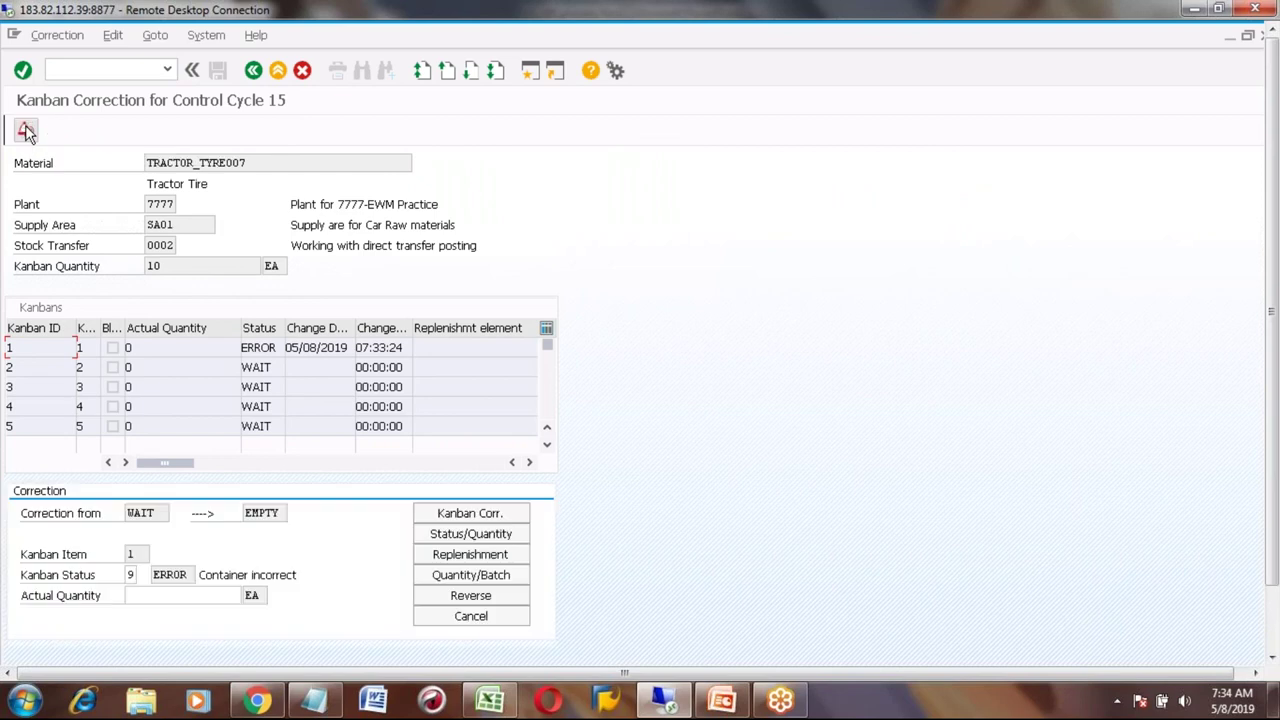
{"action": "left_click", "coordinate": [465, 518]}
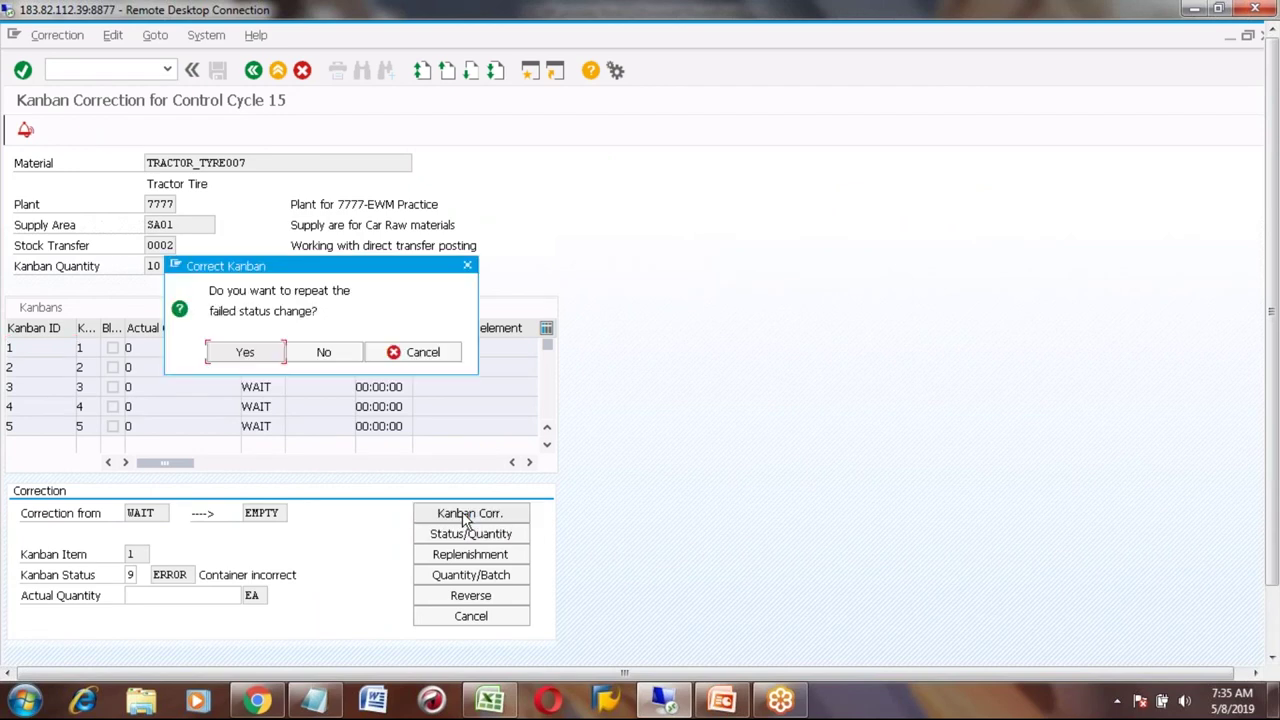
{"action": "left_click", "coordinate": [240, 354]}
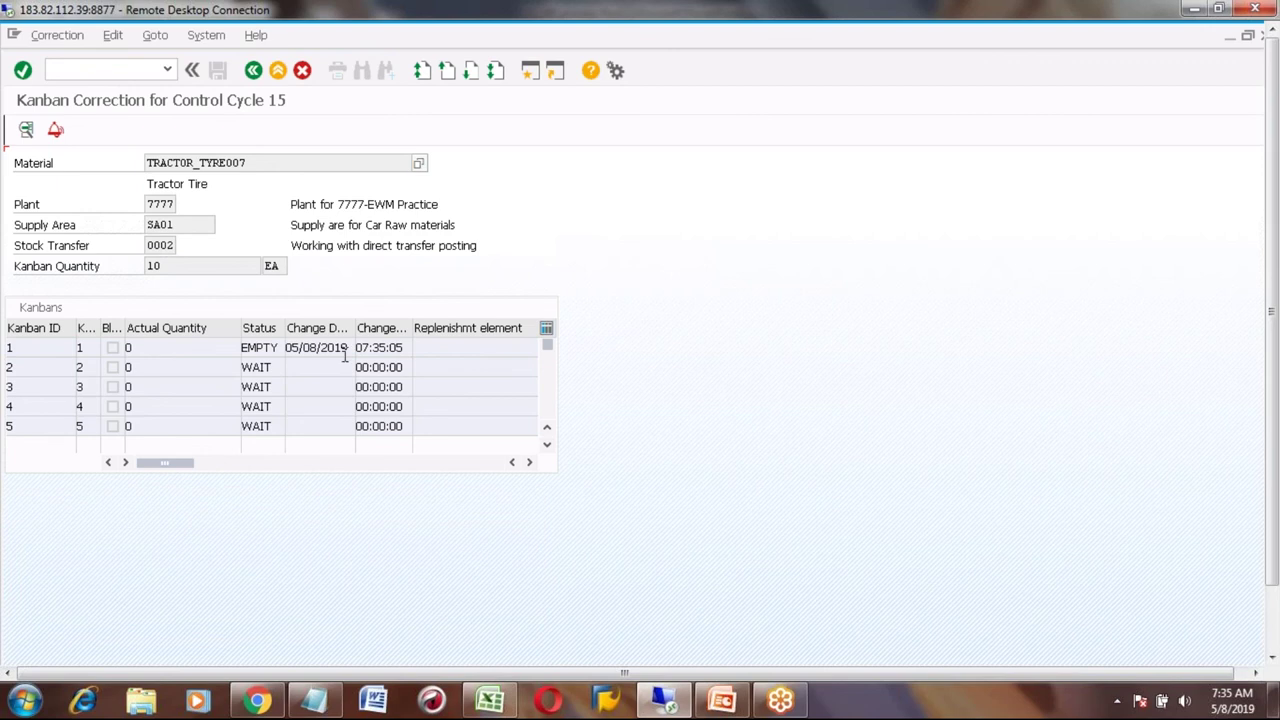
{"action": "left_click", "coordinate": [267, 346]}
{"action": "left_click", "coordinate": [254, 72]}
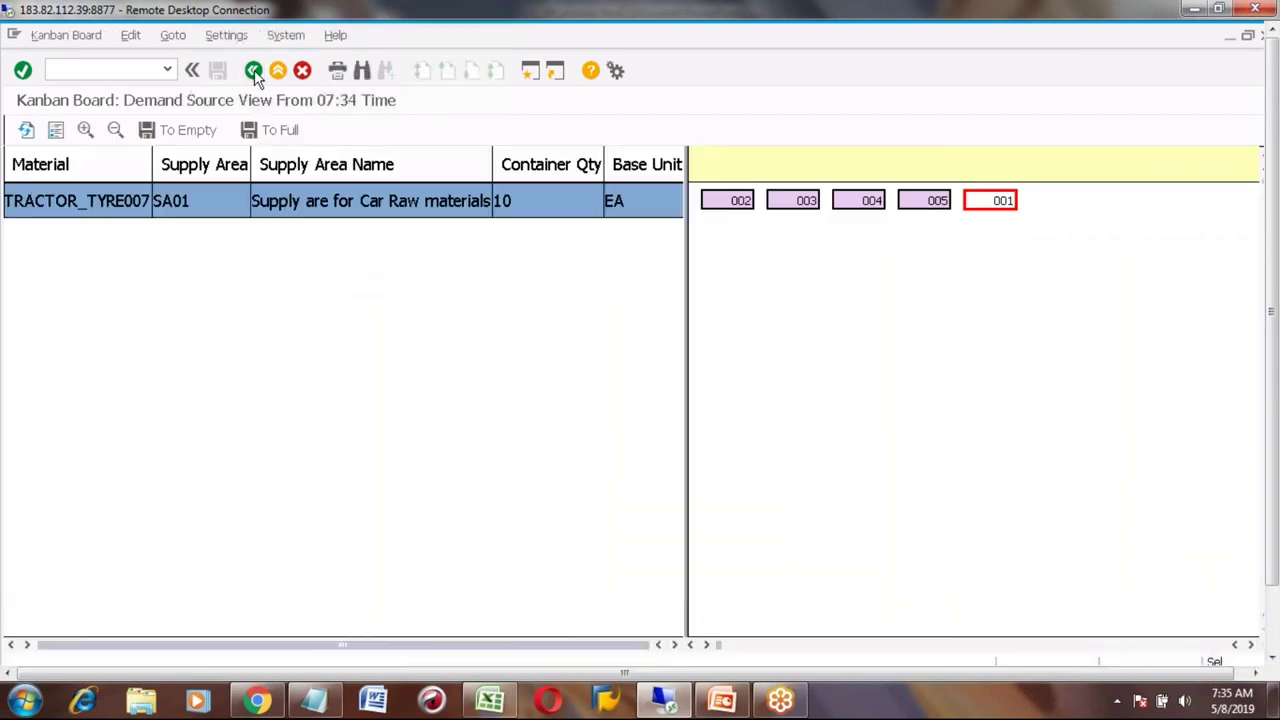
{"action": "left_click", "coordinate": [27, 134]}
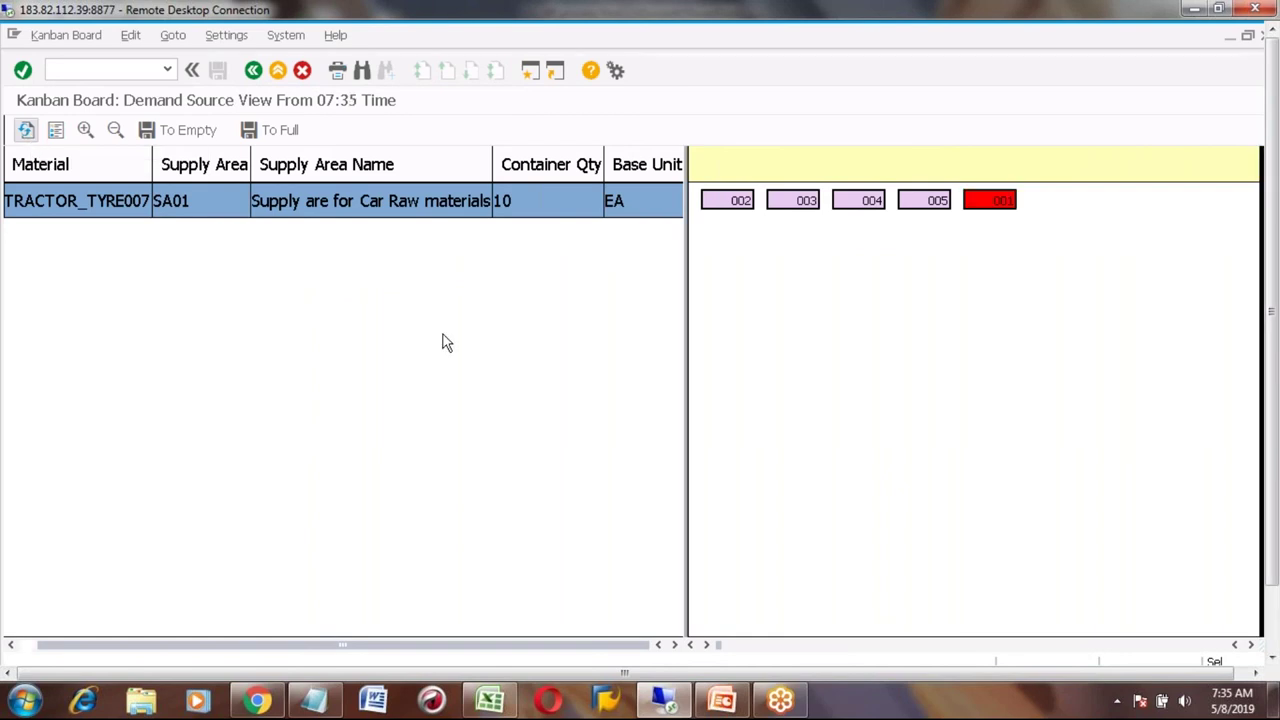
- Open the Kanban Information of kanban 001, copy its last material document number and close the information
{"action": "left_click", "coordinate": [983, 208]}
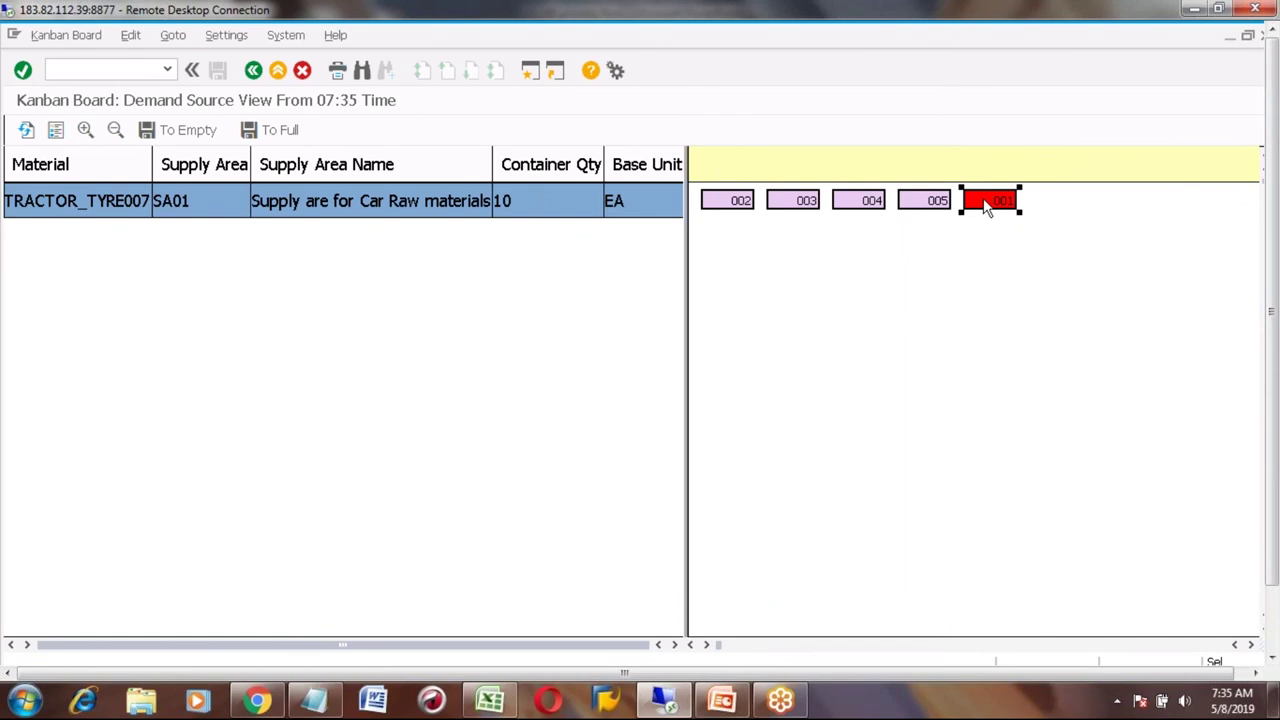
{"action": "double_click", "coordinate": [986, 204]}
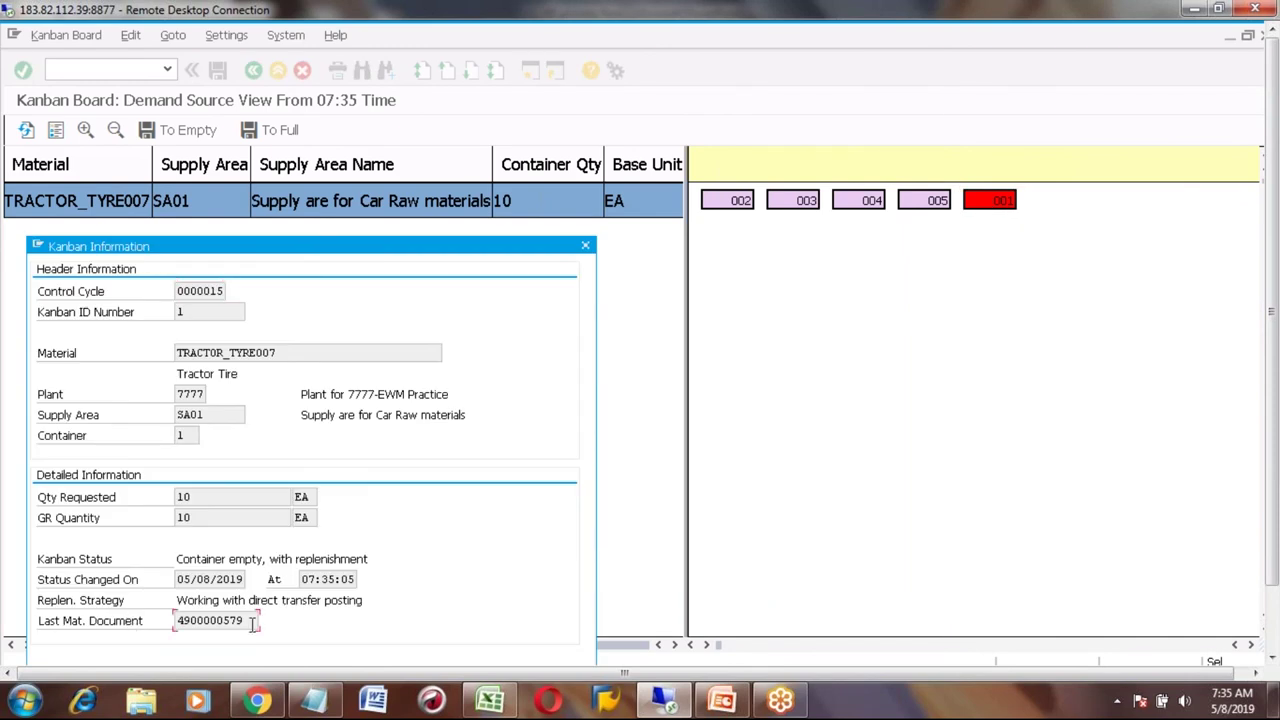
{"action": "key", "text": "shift+Left"}
{"action": "key", "text": "shift+Left"}
{"action": "key", "text": "shift+Left"}
{"action": "key", "text": "shift+Left"}
{"action": "key", "text": "shift+Left"}
{"action": "key", "text": "shift+Left"}
{"action": "key", "text": "shift+Left"}
{"action": "key", "text": "shift+Left"}
{"action": "key", "text": "shift+Left"}
{"action": "key", "text": "shift+Left"}
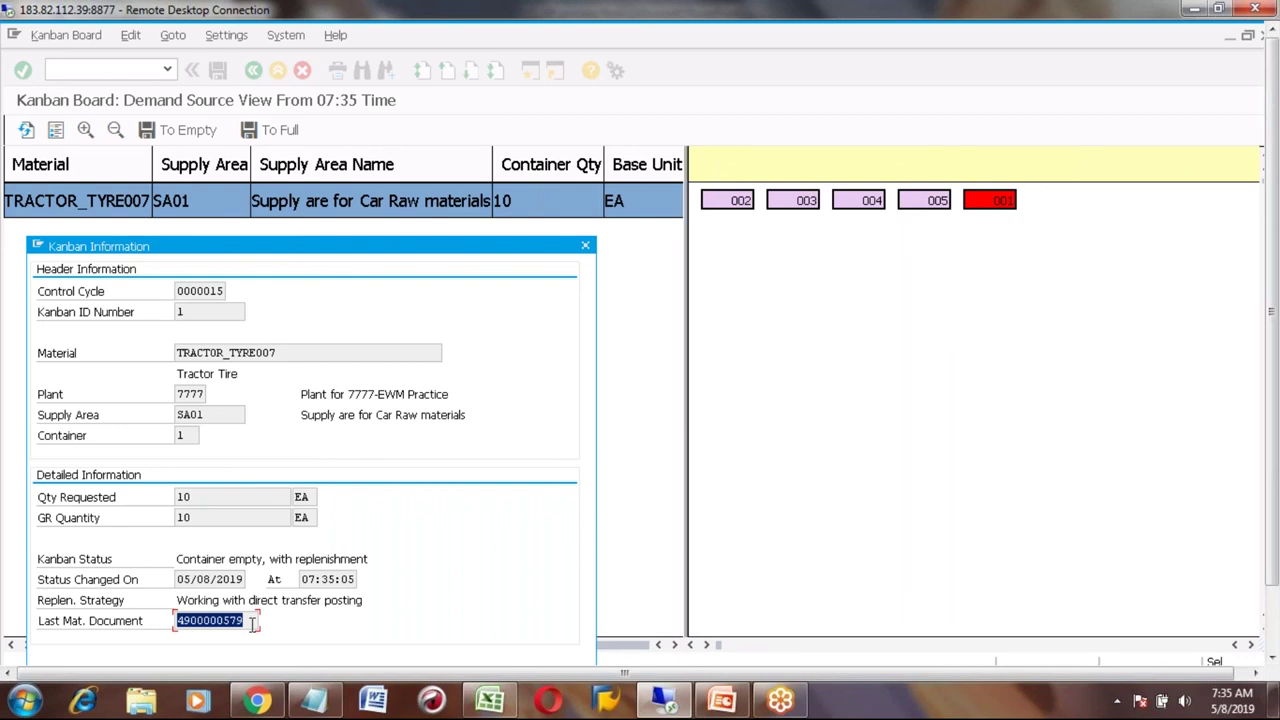
{"action": "left_click", "coordinate": [252, 622]}
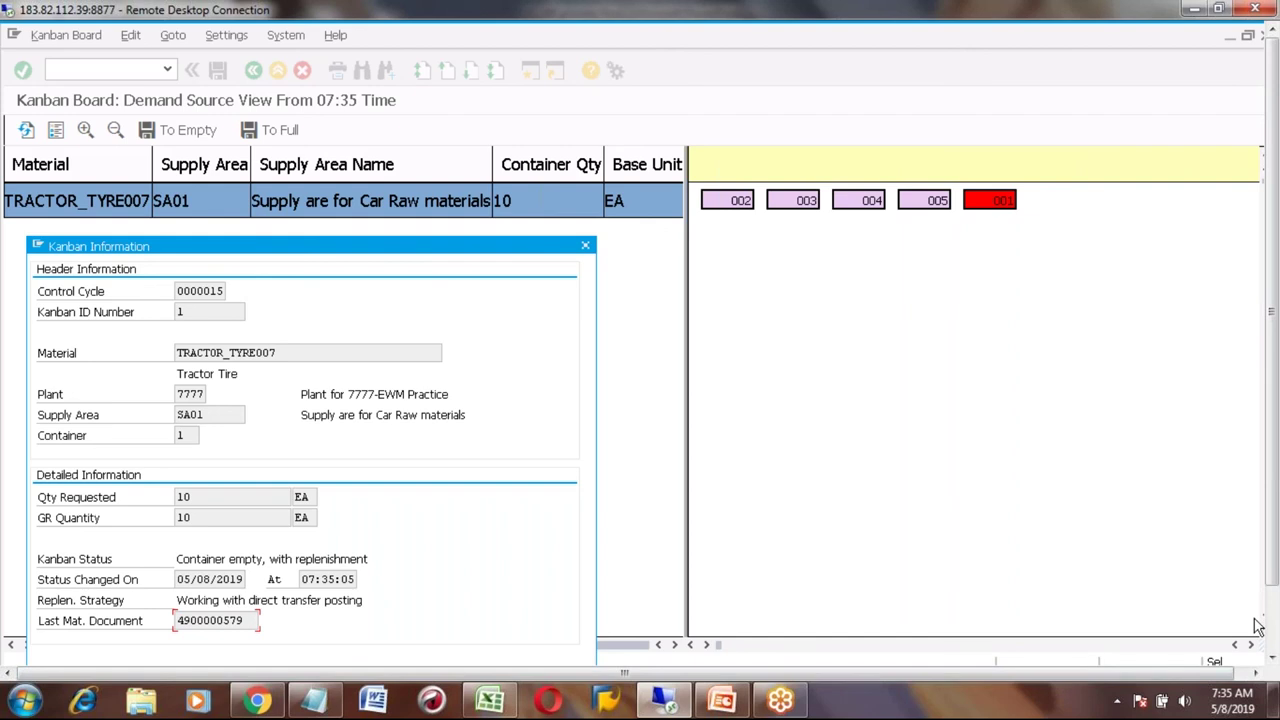
{"action": "left_click", "coordinate": [586, 246]}
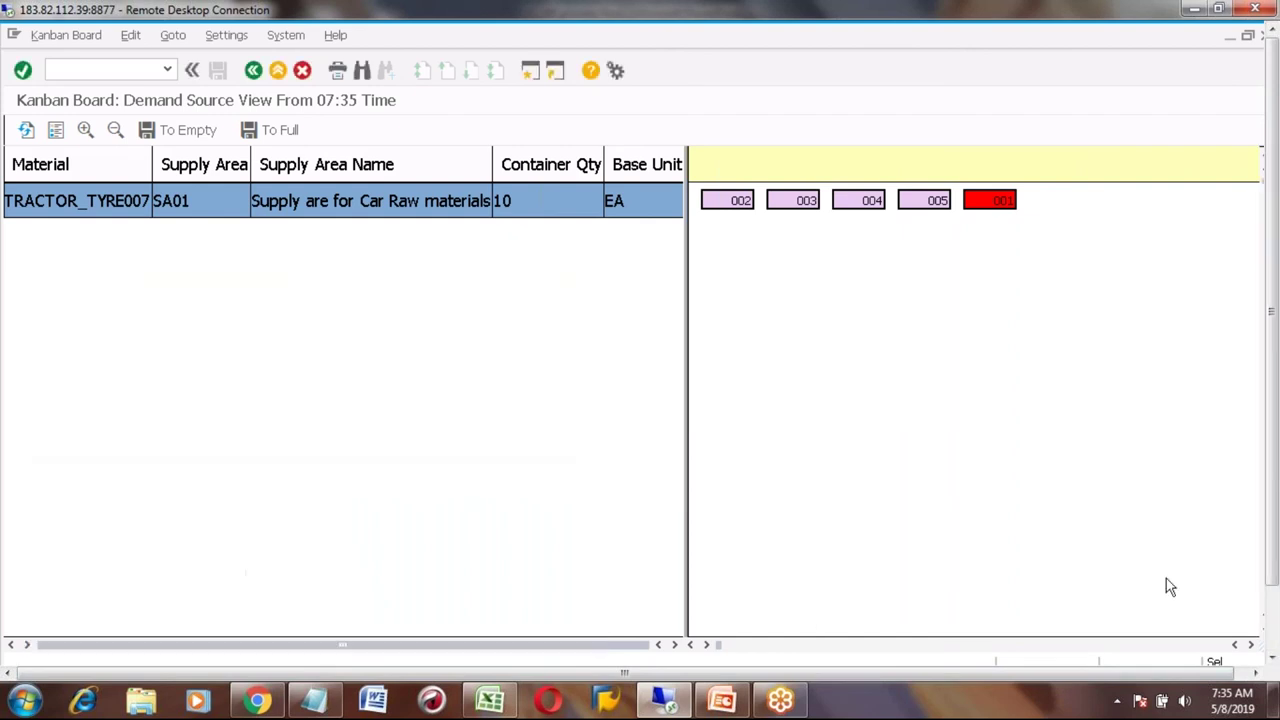
- Switch to the SAP Easy Access session and open the goods receipt transaction
{"action": "left_click", "coordinate": [1273, 652]}
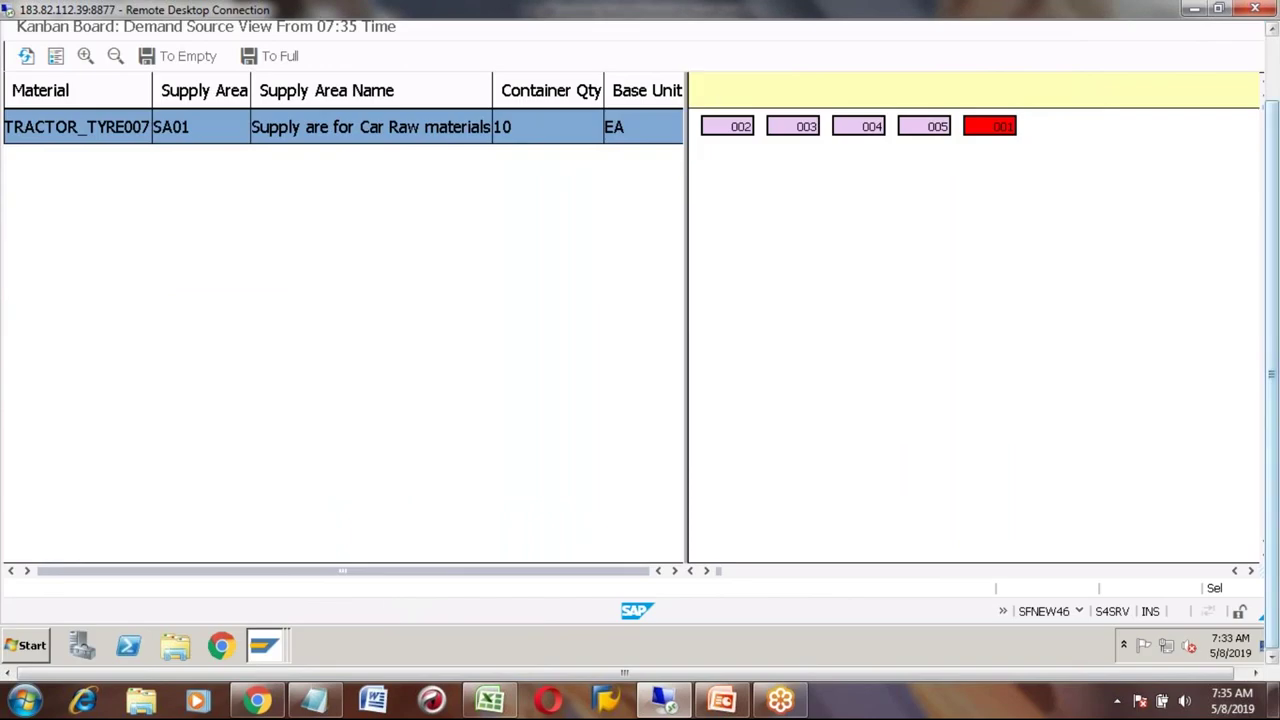
{"action": "left_click", "coordinate": [266, 652]}
{"action": "left_click", "coordinate": [209, 555]}
{"action": "left_click", "coordinate": [1274, 58]}
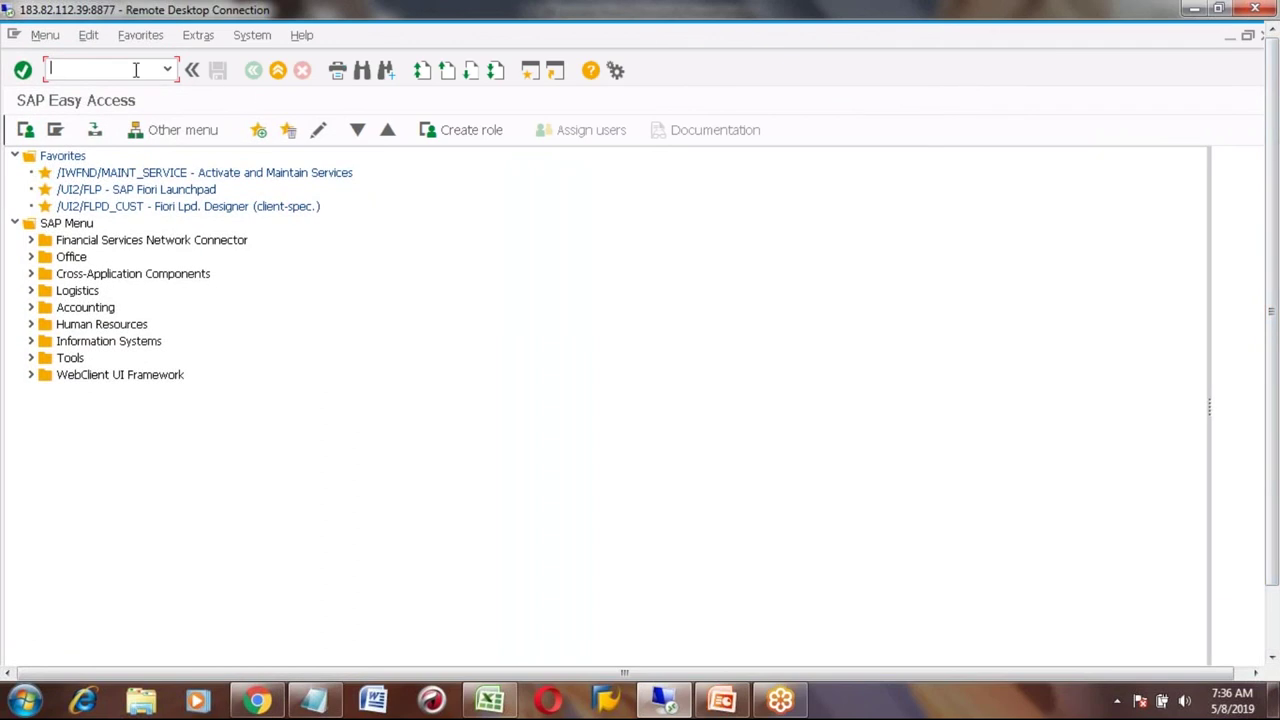
{"action": "type", "text": "mb"}
{"action": "key", "text": "BackSpace"}
{"action": "key", "text": "BackSpace"}
{"action": "type", "text": "mb51"}
{"action": "key", "text": "Return"}
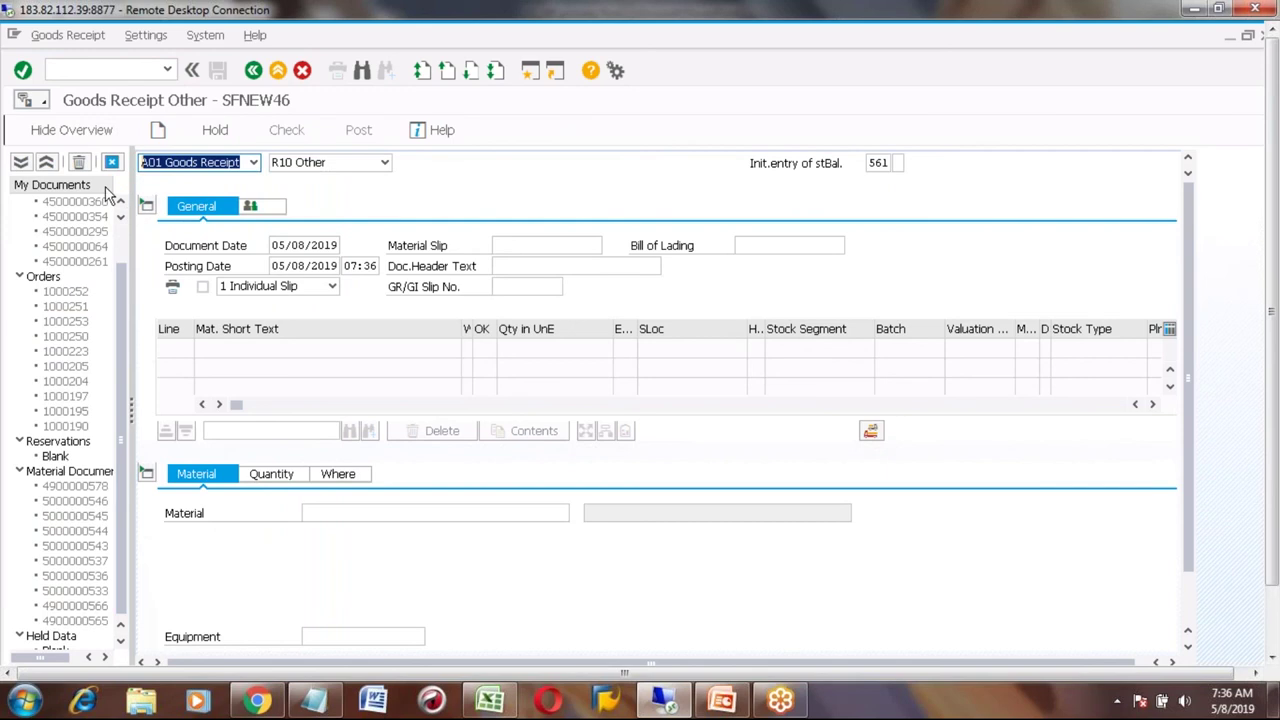
- Display the material document with the copied number and examine its source and destination storage locations
{"action": "left_click", "coordinate": [253, 163]}
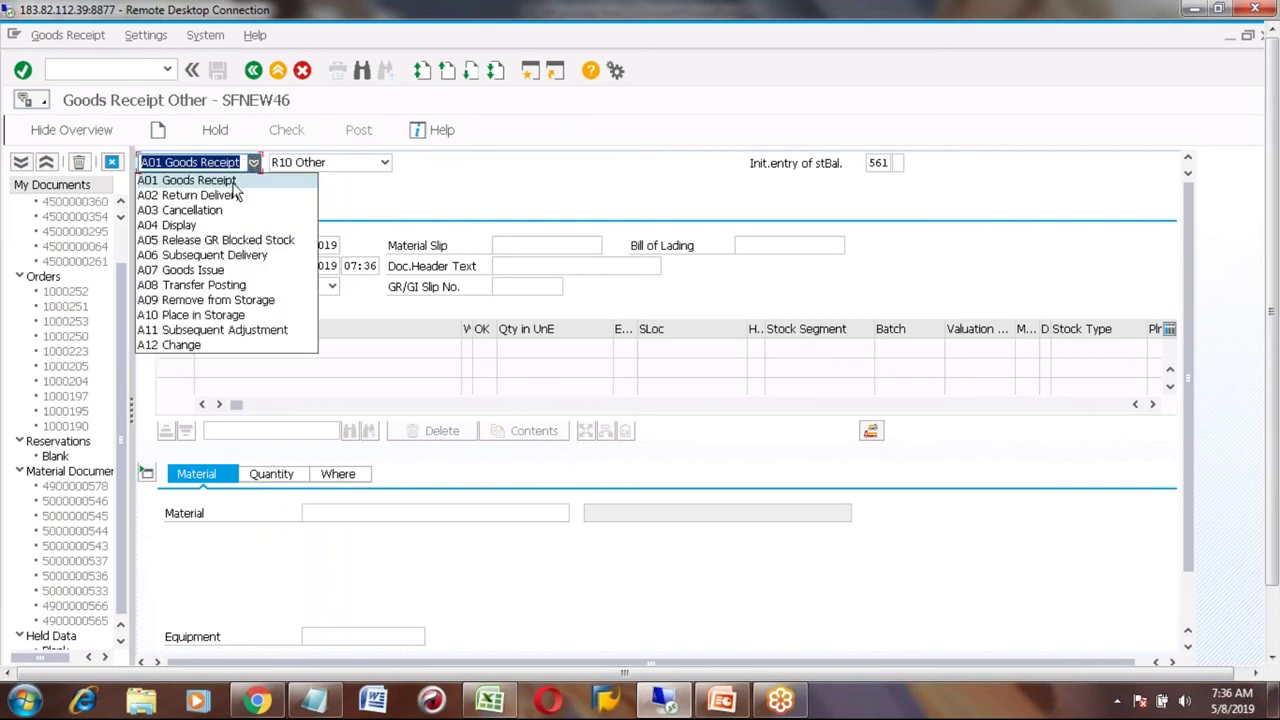
{"action": "left_click", "coordinate": [180, 225]}
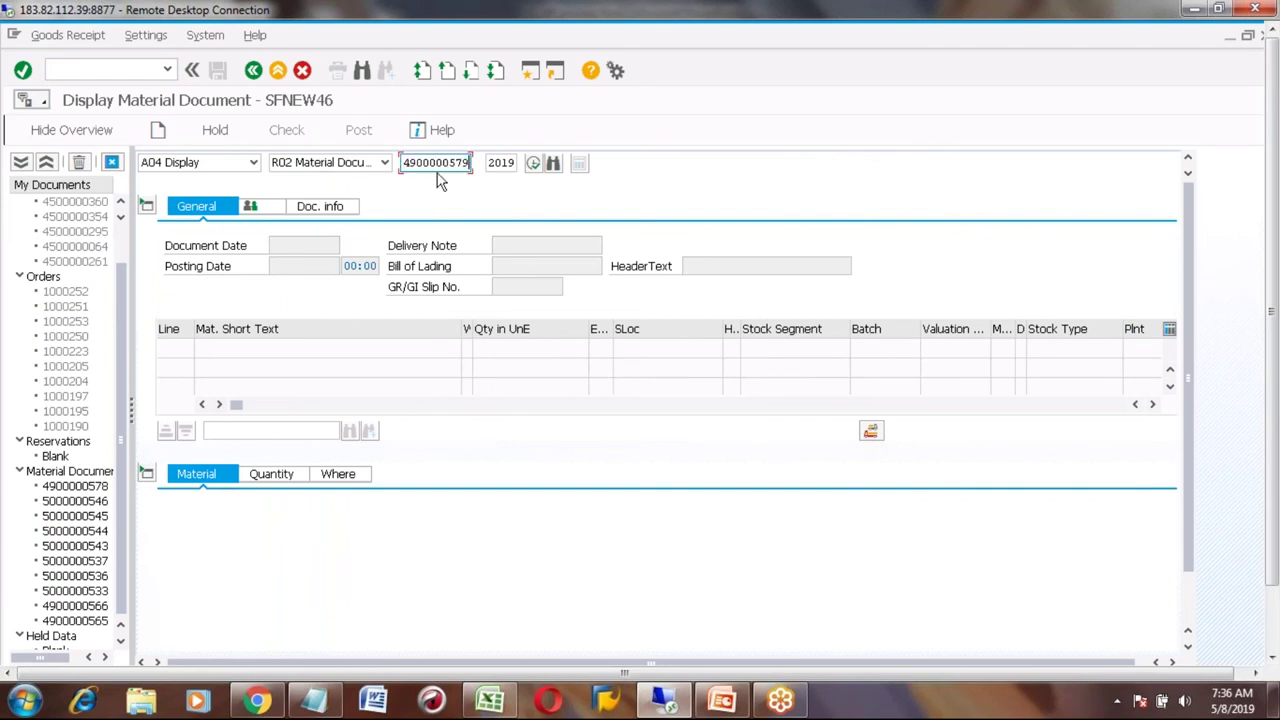
{"action": "left_click", "coordinate": [534, 164]}
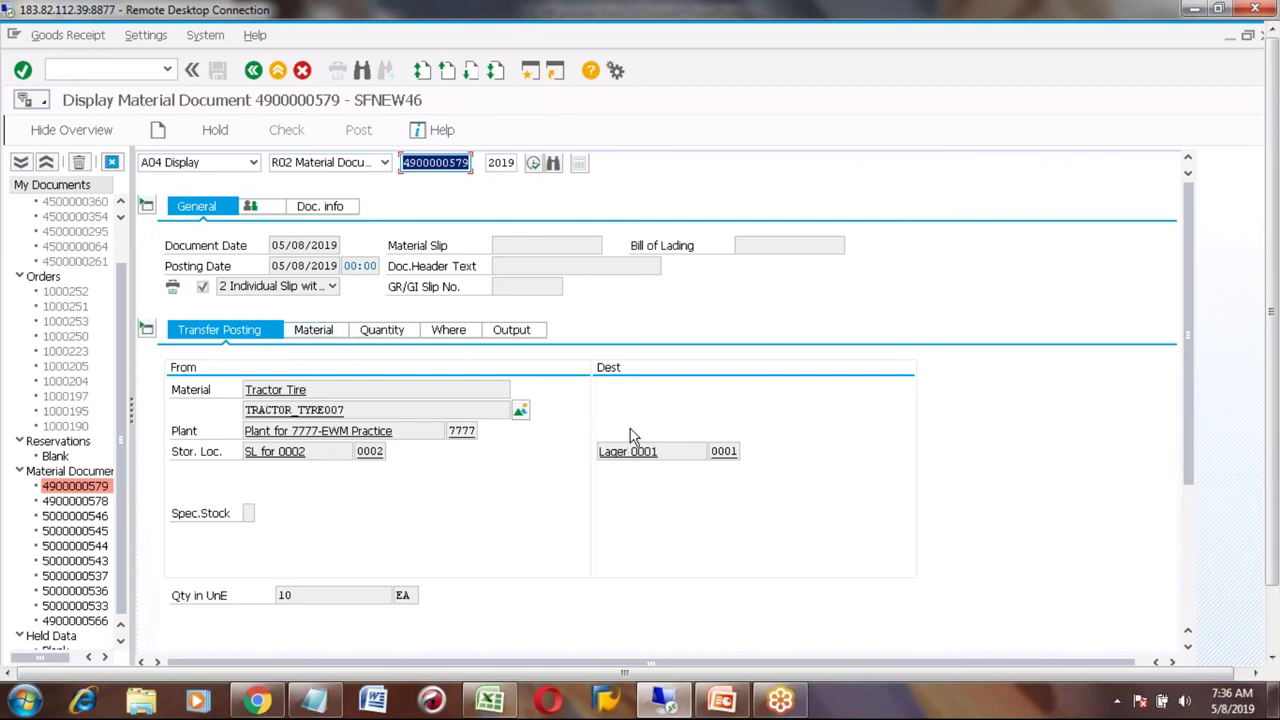
{"action": "left_click", "coordinate": [366, 452]}
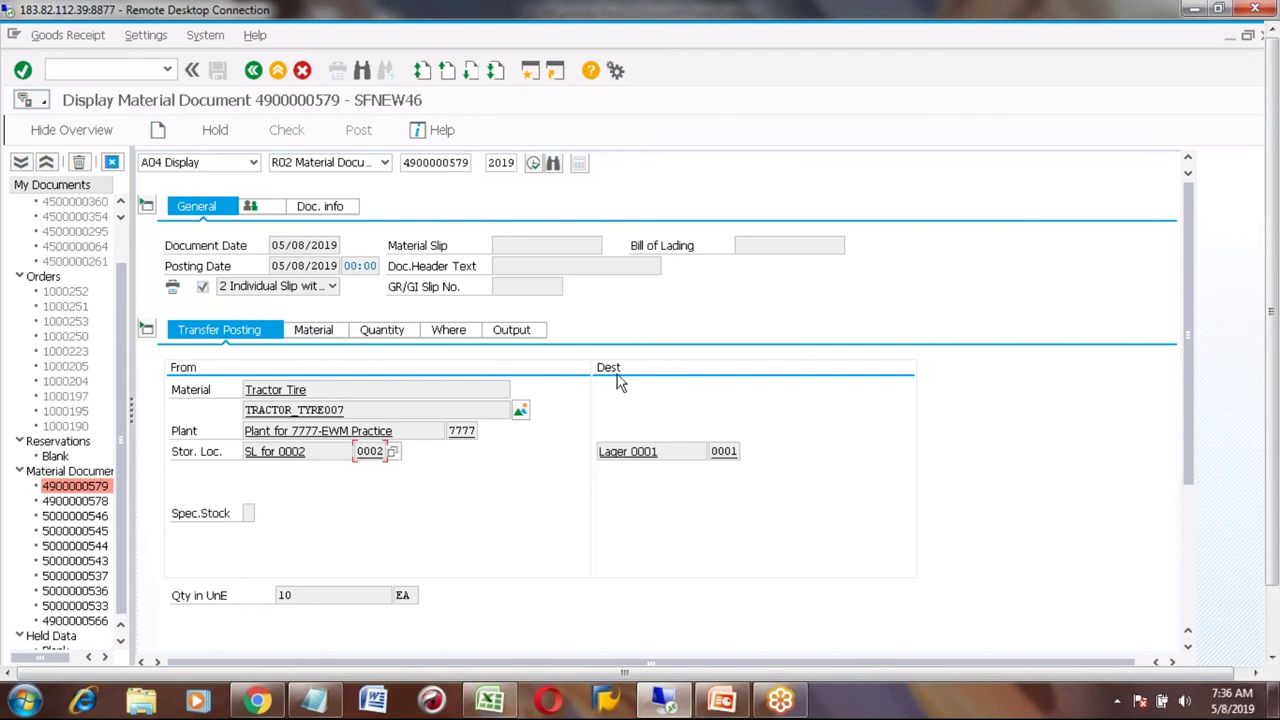
{"action": "left_click", "coordinate": [727, 452]}
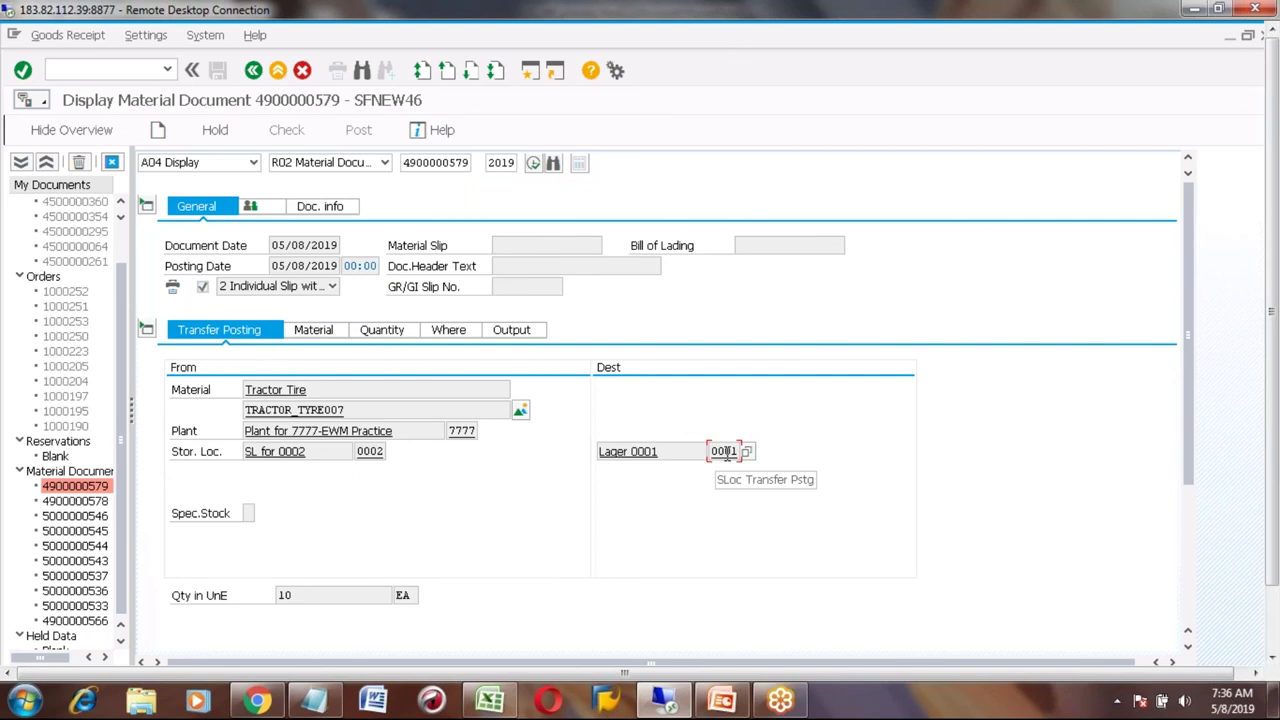
{"action": "left_click", "coordinate": [370, 451]}
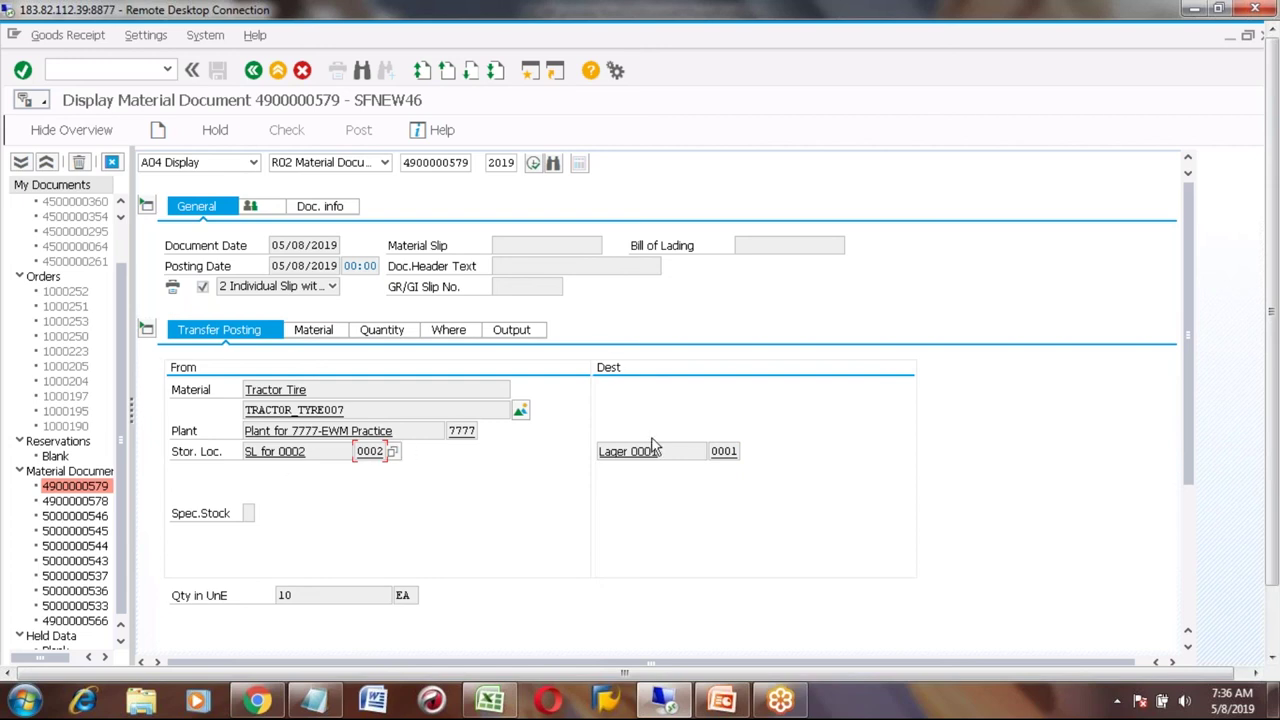
{"action": "left_click", "coordinate": [723, 452]}
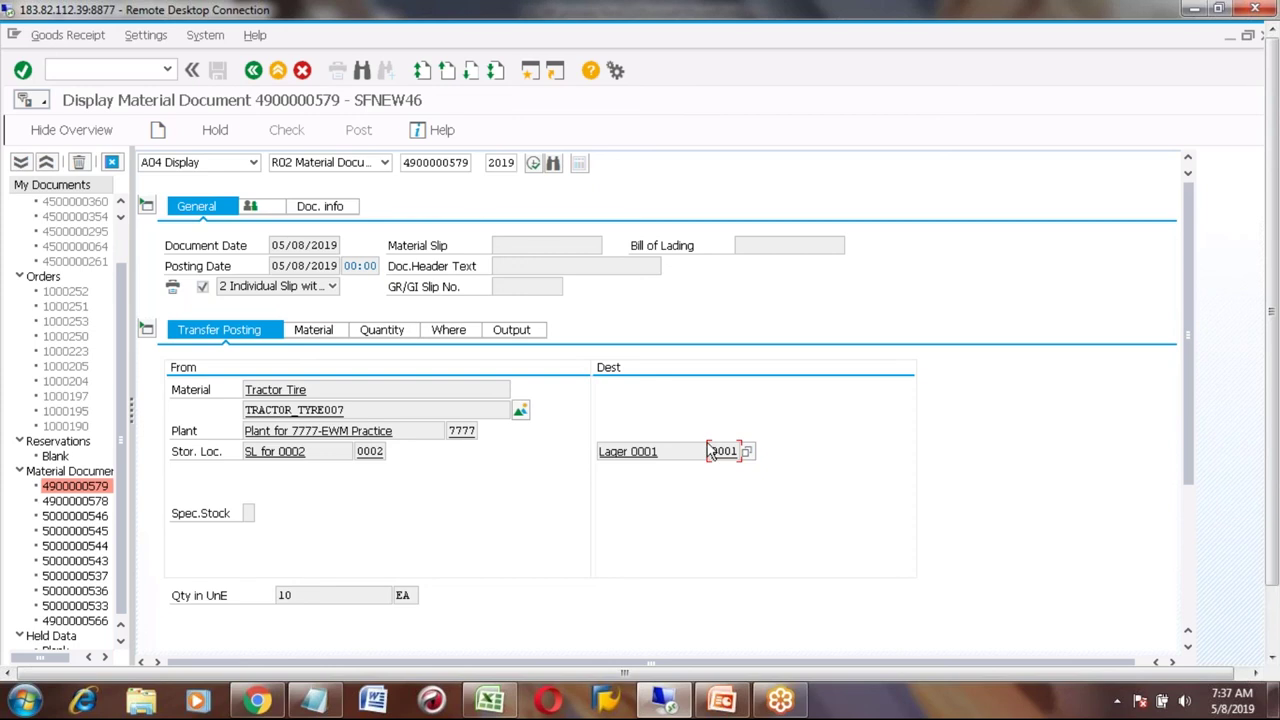
- Switch to the Excel scenario notes and set the supply source storage location in F644 to 0002
{"action": "left_click", "coordinate": [503, 705]}
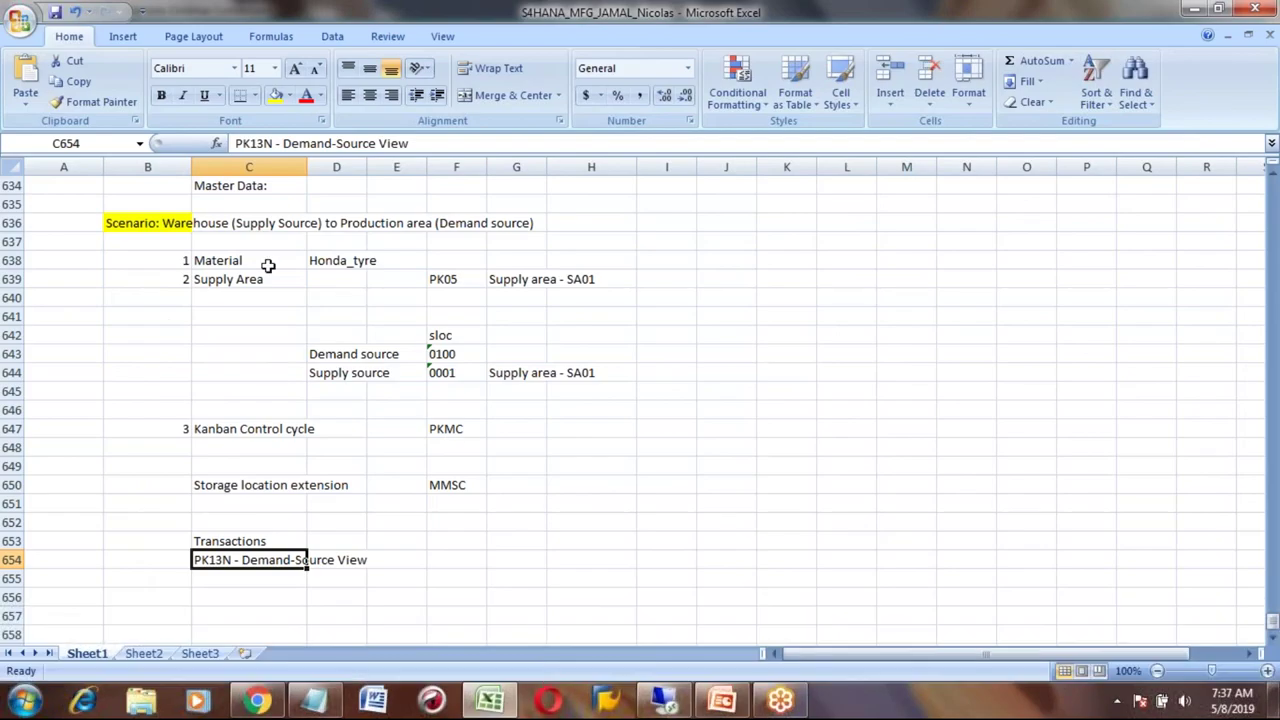
{"action": "left_click", "coordinate": [188, 225]}
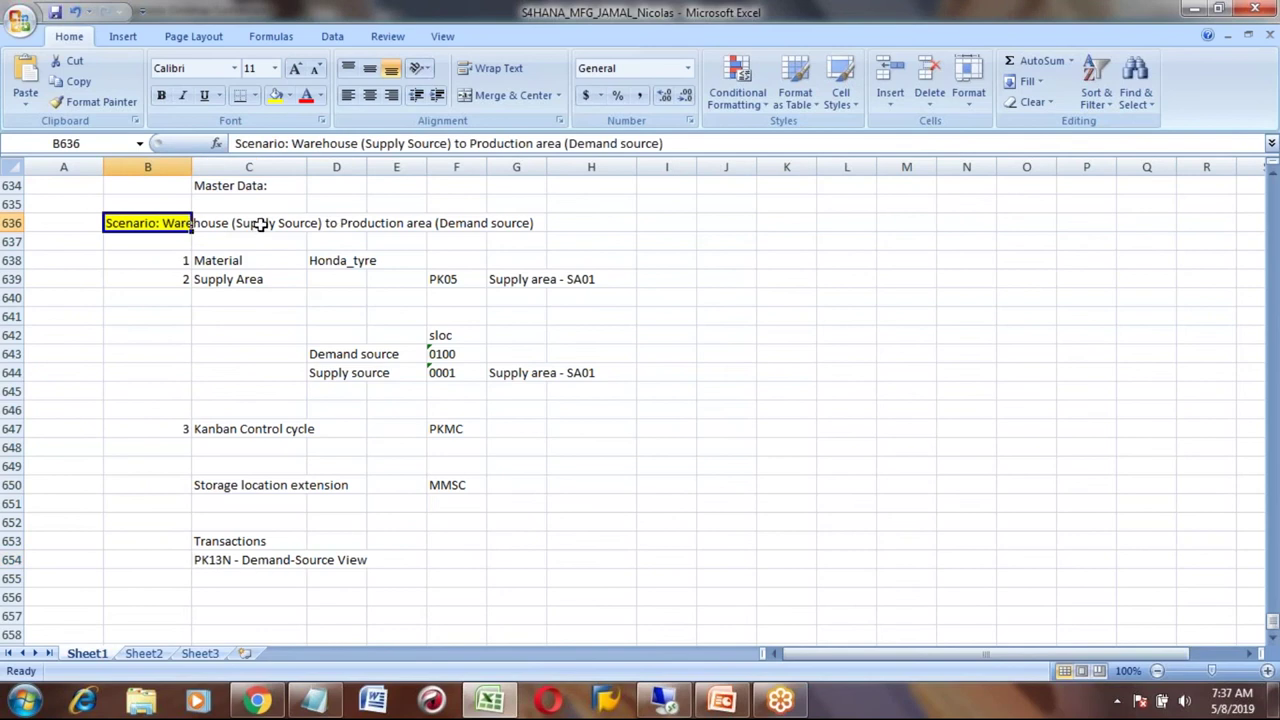
{"action": "left_click", "coordinate": [334, 373]}
{"action": "left_click", "coordinate": [443, 374]}
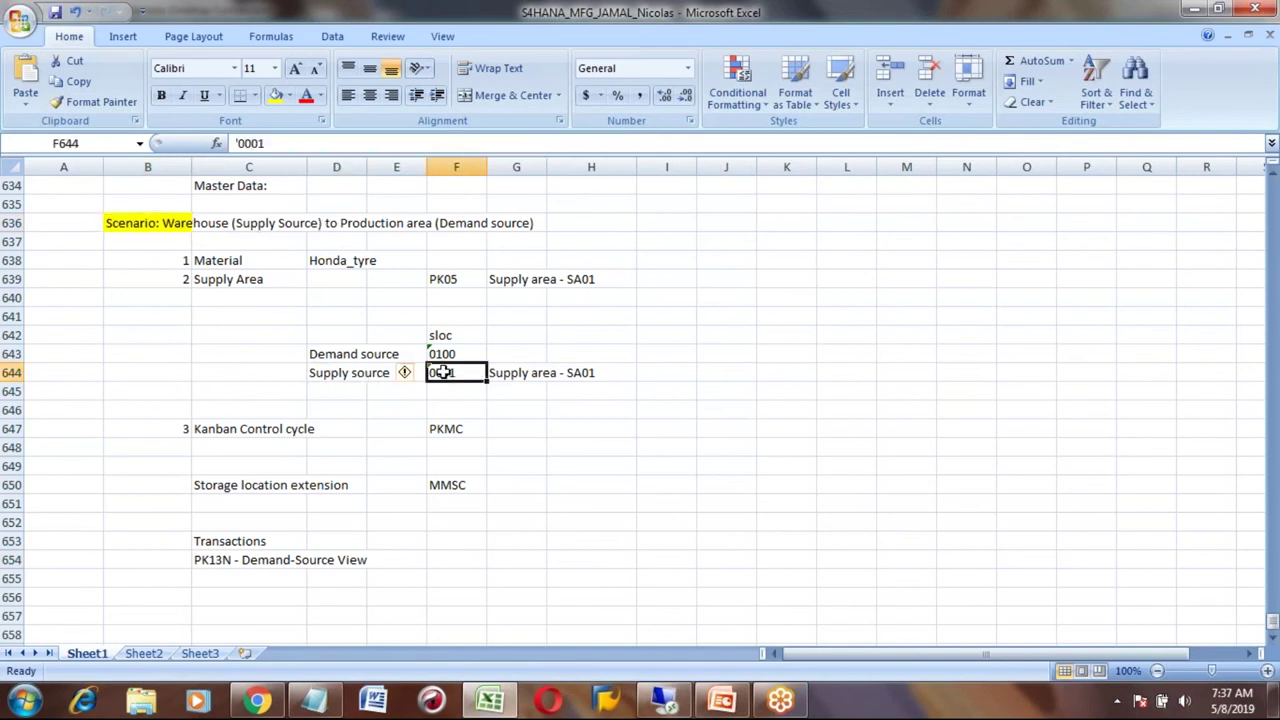
{"action": "left_click", "coordinate": [271, 143]}
{"action": "key", "text": "BackSpace"}
{"action": "type", "text": "2"}
{"action": "key", "text": "Return"}
- Set the demand source storage location in F643 to 0001
{"action": "left_click", "coordinate": [440, 354]}
{"action": "left_click", "coordinate": [271, 143]}
{"action": "key", "text": "BackSpace"}
{"action": "key", "text": "BackSpace"}
{"action": "key", "text": "BackSpace"}
{"action": "key", "text": "BackSpace"}
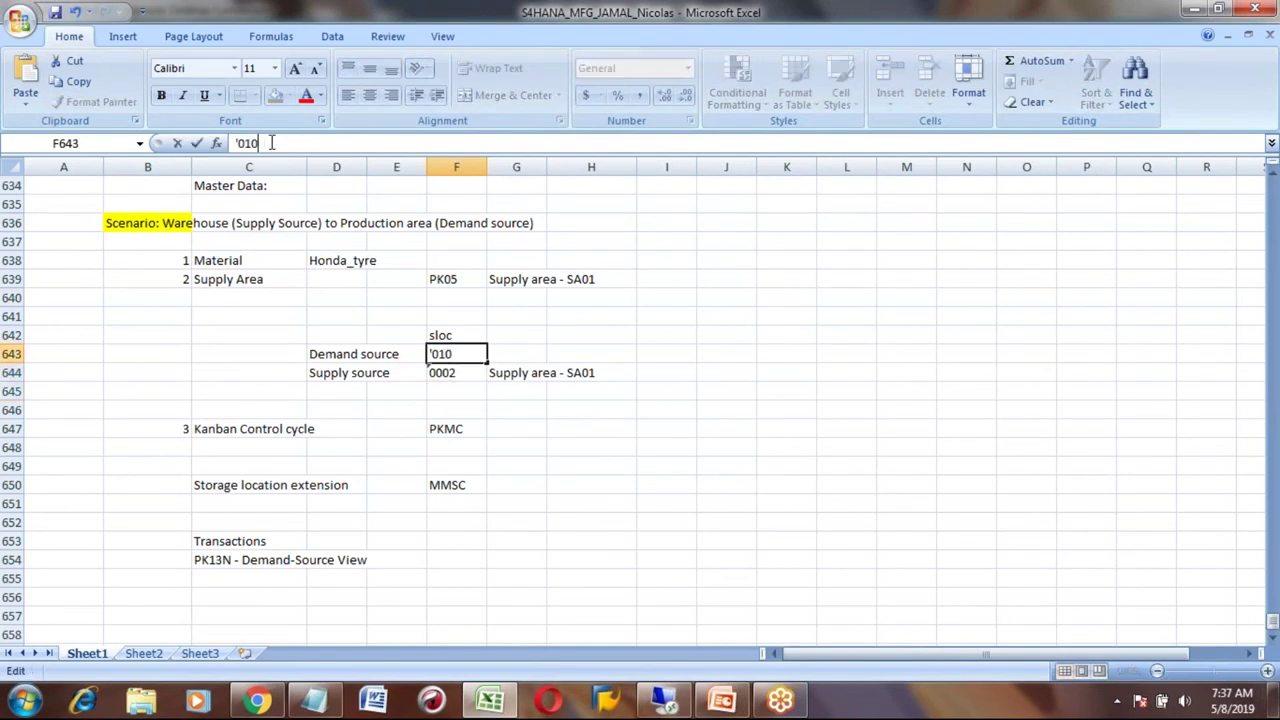
{"action": "type", "text": "0001"}
{"action": "key", "text": "Return"}
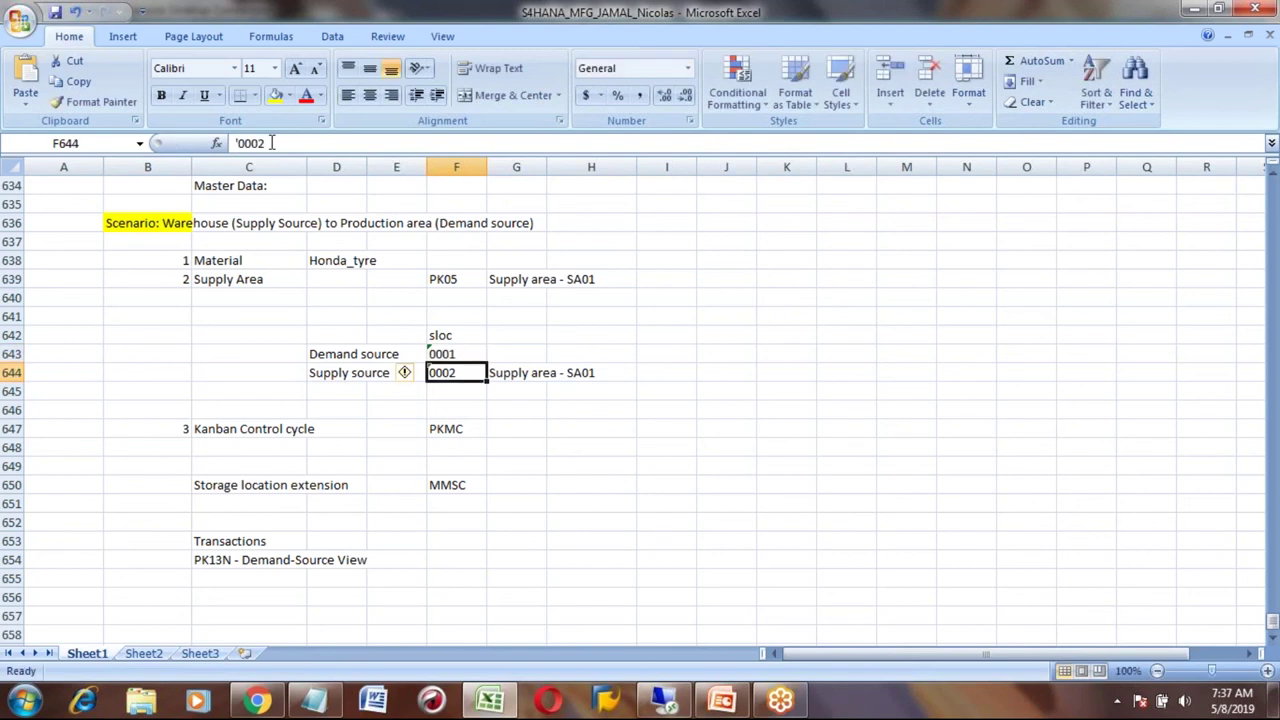
{"action": "key", "text": "Down"}
{"action": "key", "text": "Down"}
{"action": "key", "text": "Up"}
{"action": "key", "text": "Up"}
{"action": "key", "text": "Up"}
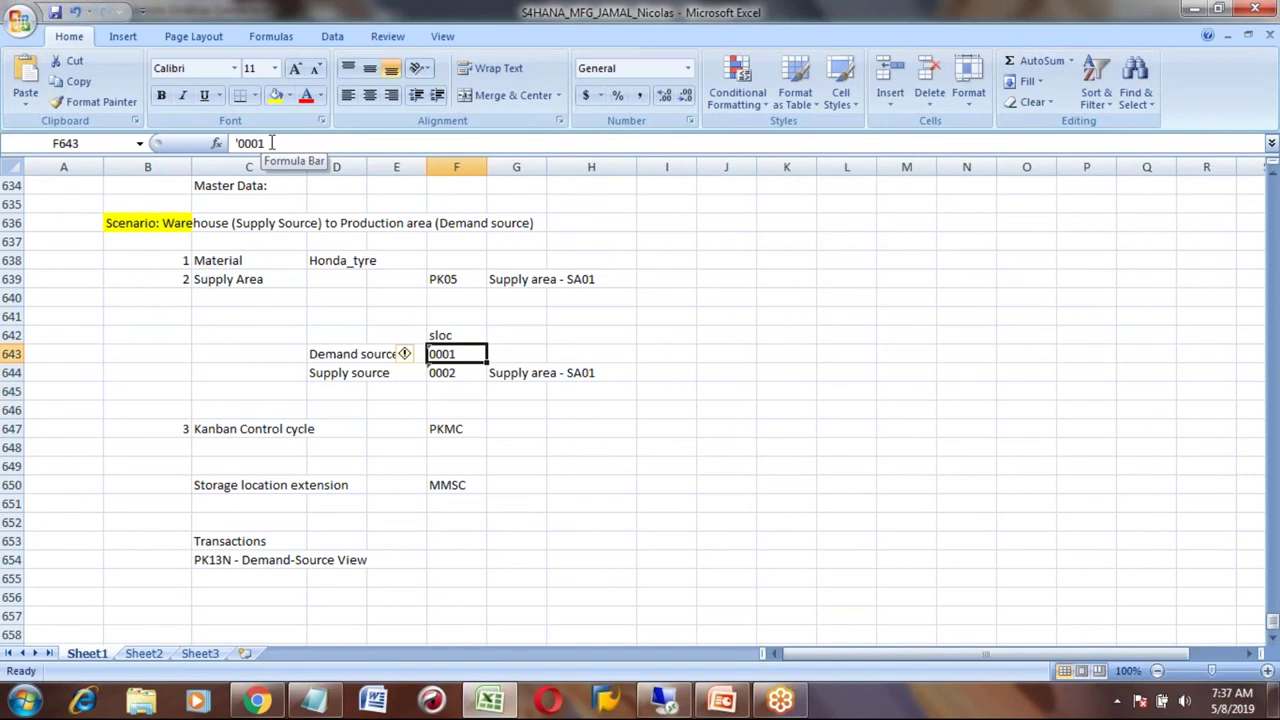
- Switch back to the SAP remote desktop and bring up the Kanban Board demand source view session
{"action": "key", "text": "alt+Tab"}
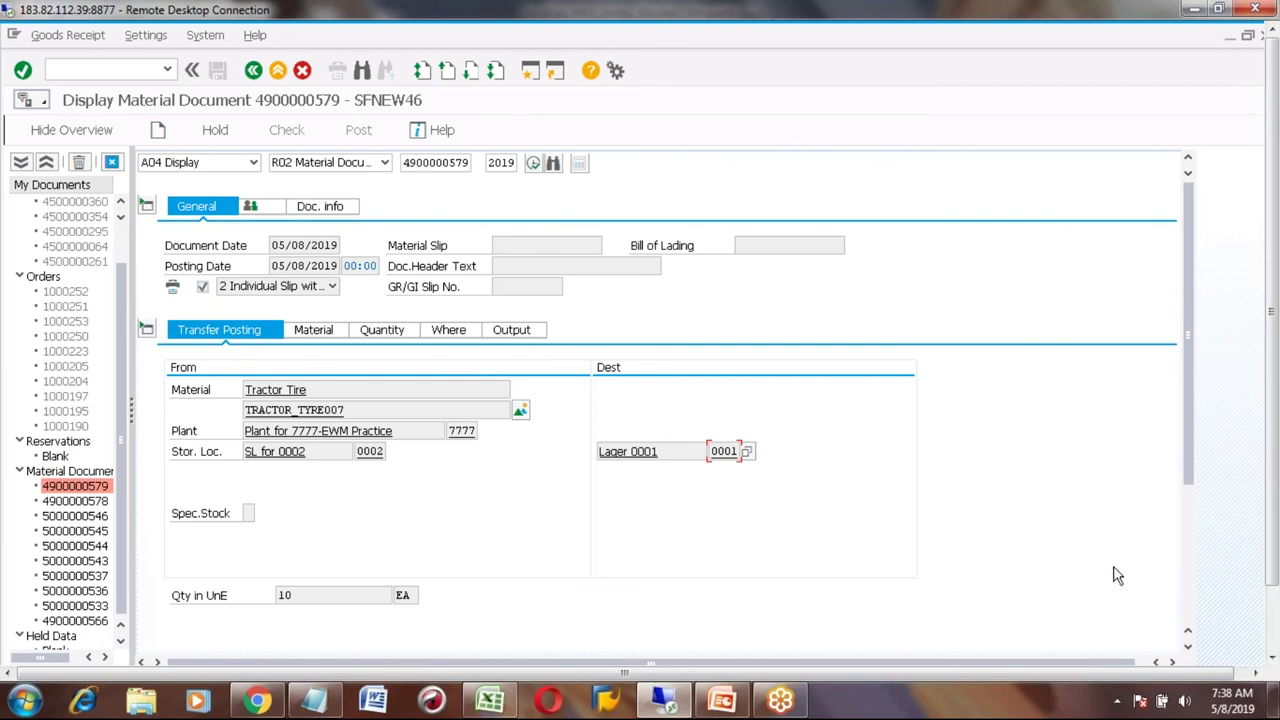
{"action": "left_click", "coordinate": [1273, 645]}
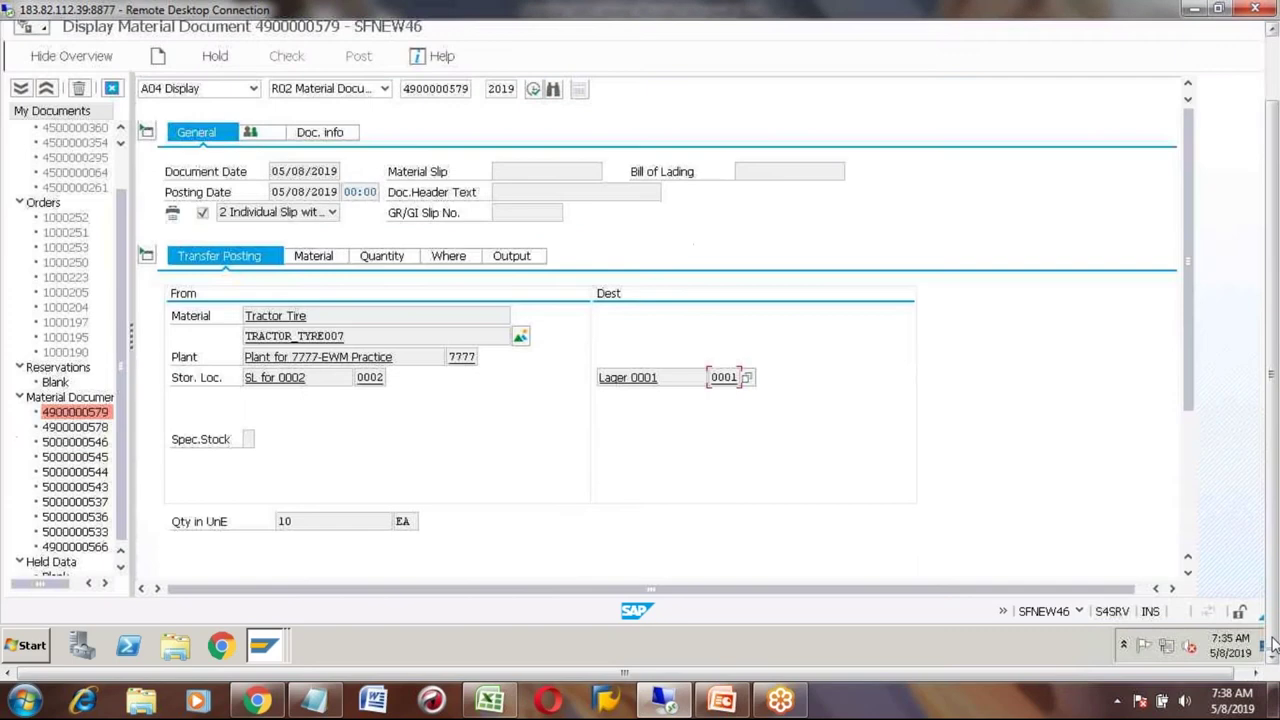
{"action": "left_click", "coordinate": [266, 648]}
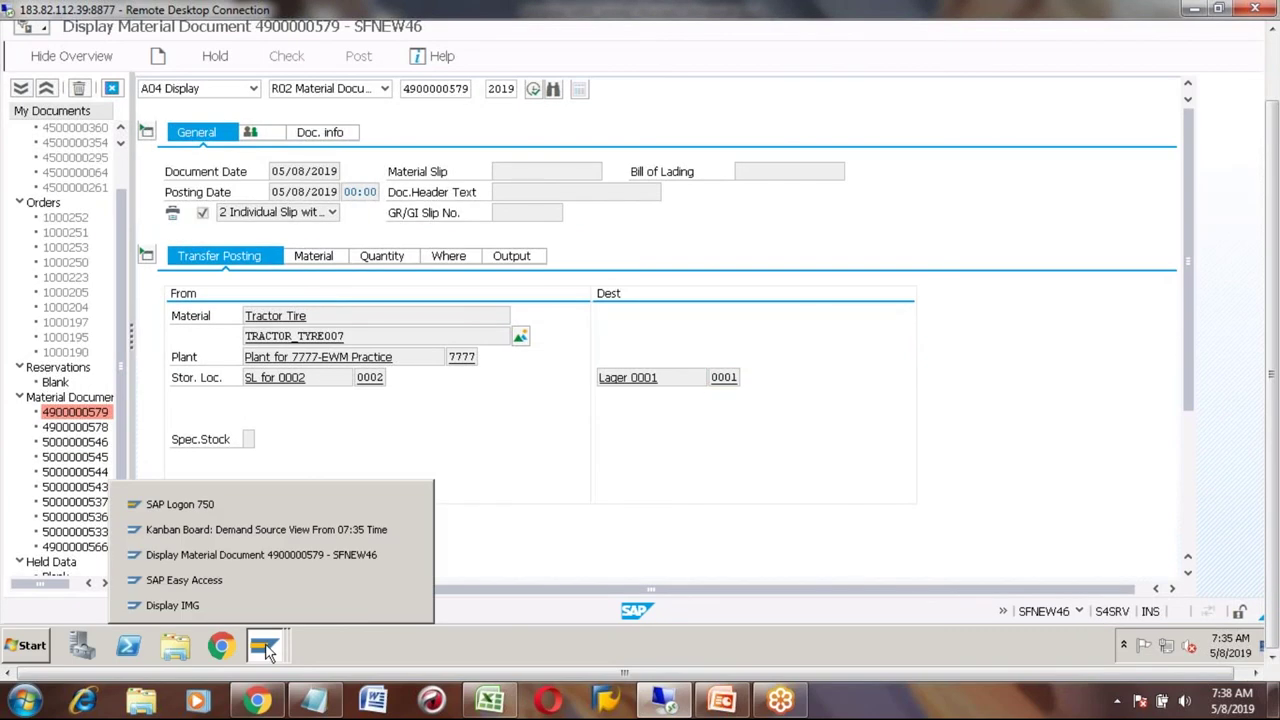
{"action": "left_click", "coordinate": [276, 529]}
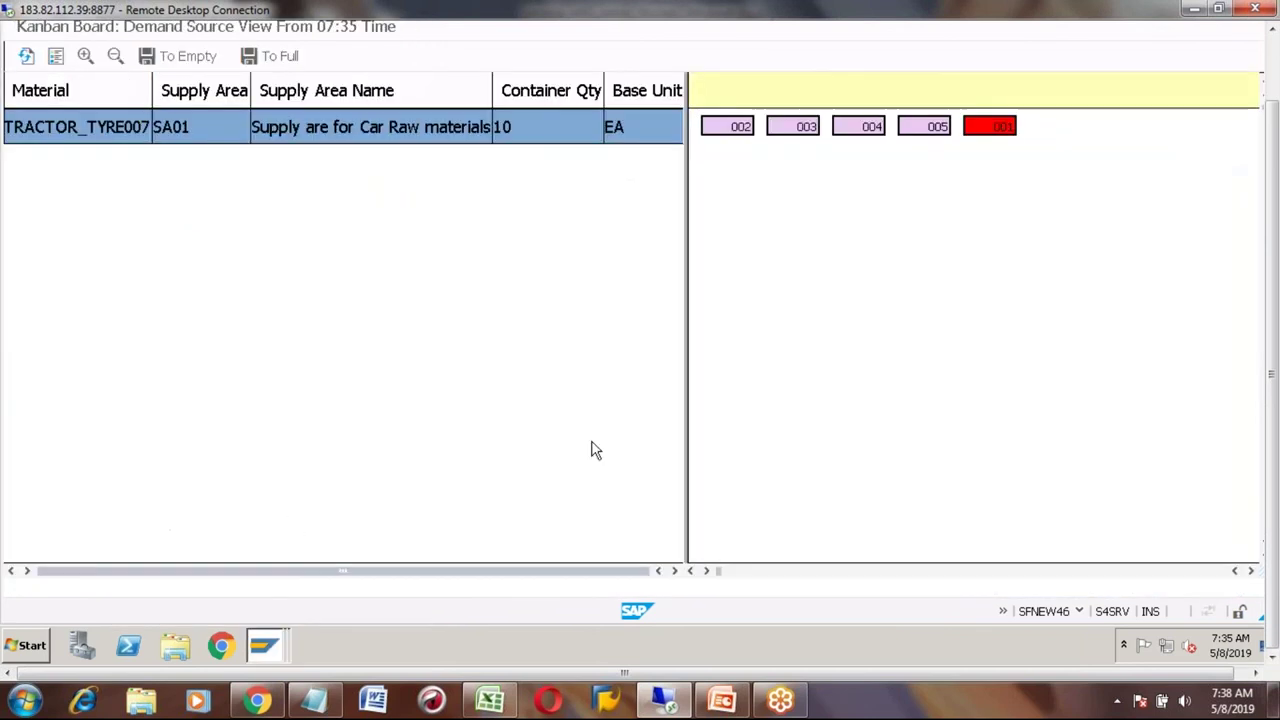
{"action": "left_click", "coordinate": [1273, 92]}
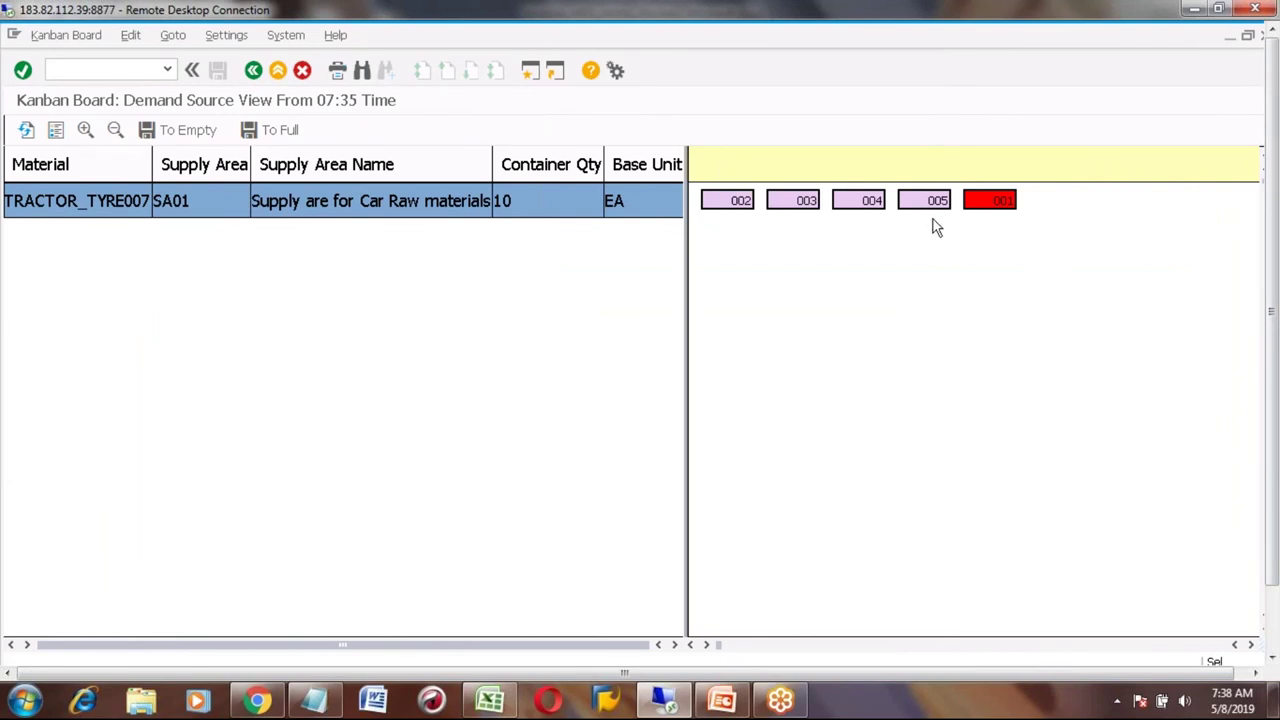
- Try to set kanban 001 to full, read the error message in the error log and close the log
{"action": "left_click", "coordinate": [988, 203]}
{"action": "left_click", "coordinate": [277, 133]}
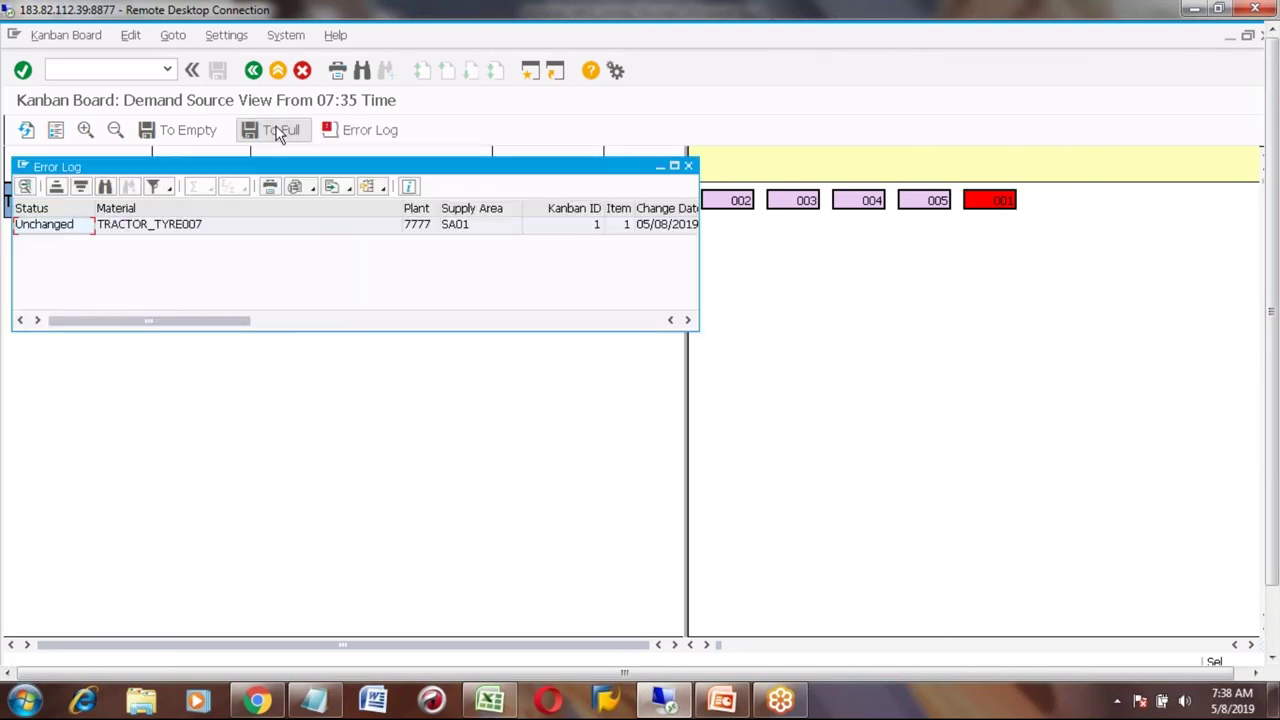
{"action": "left_click", "coordinate": [369, 322]}
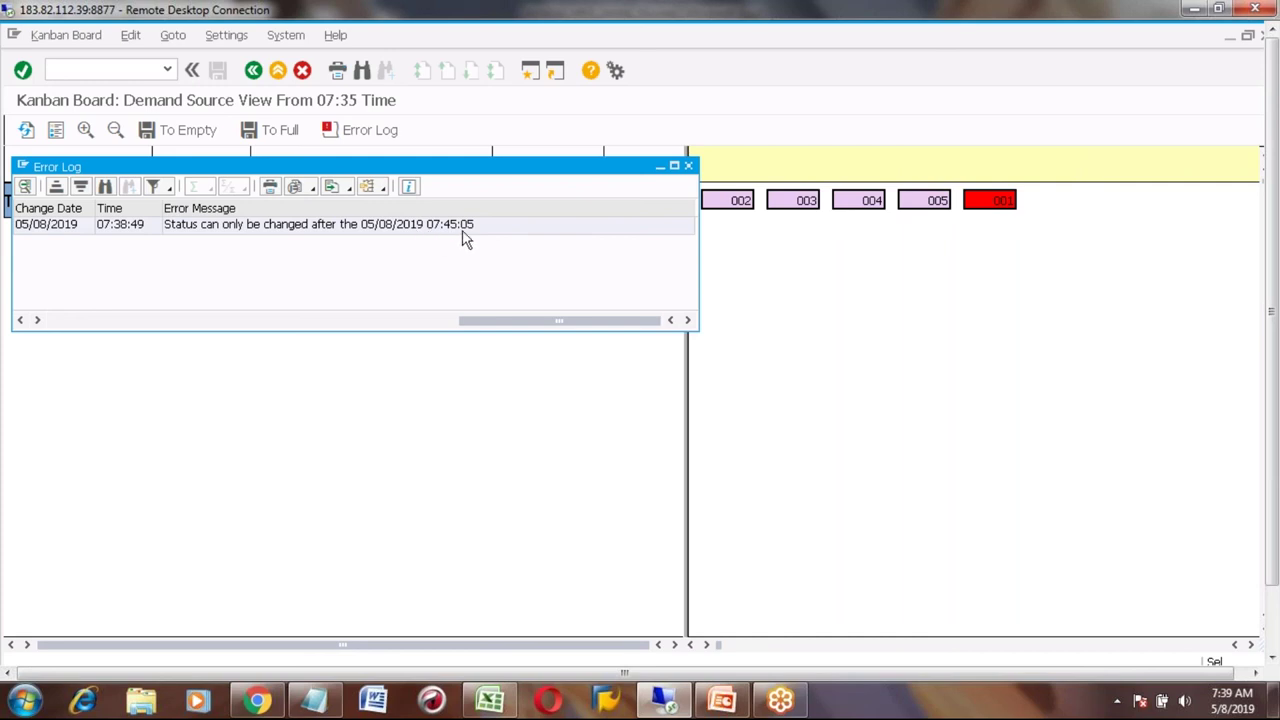
{"action": "left_click", "coordinate": [688, 167]}
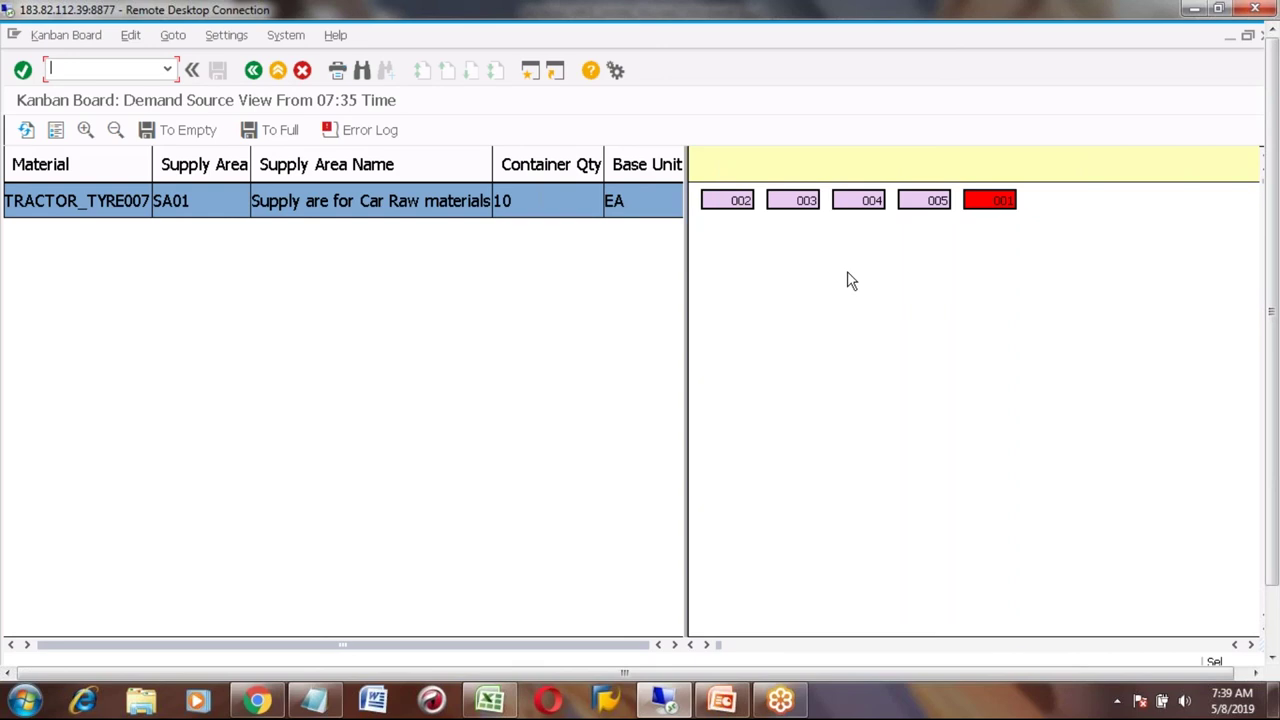
- Leave the kanban board and display the MMBE stock overview of TRACTOR_TYRE007 in plant 7777
{"action": "left_click", "coordinate": [279, 72]}
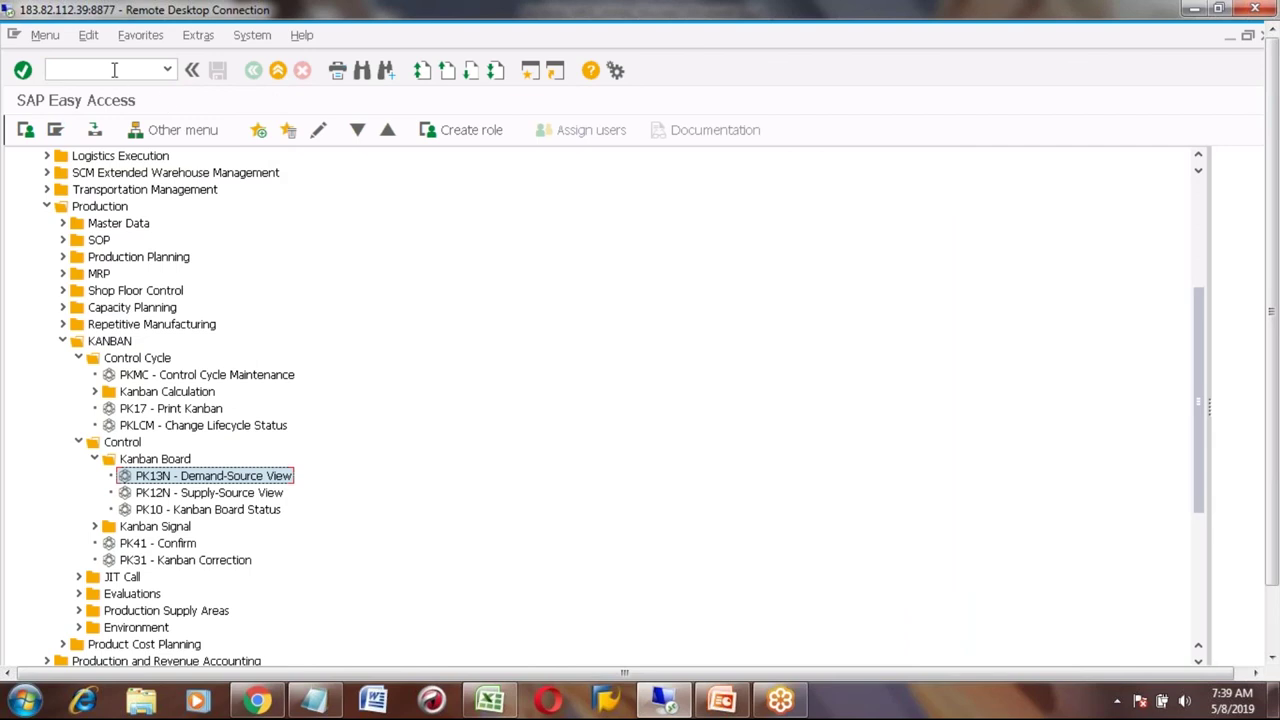
{"action": "type", "text": "mmbe"}
{"action": "key", "text": "Return"}
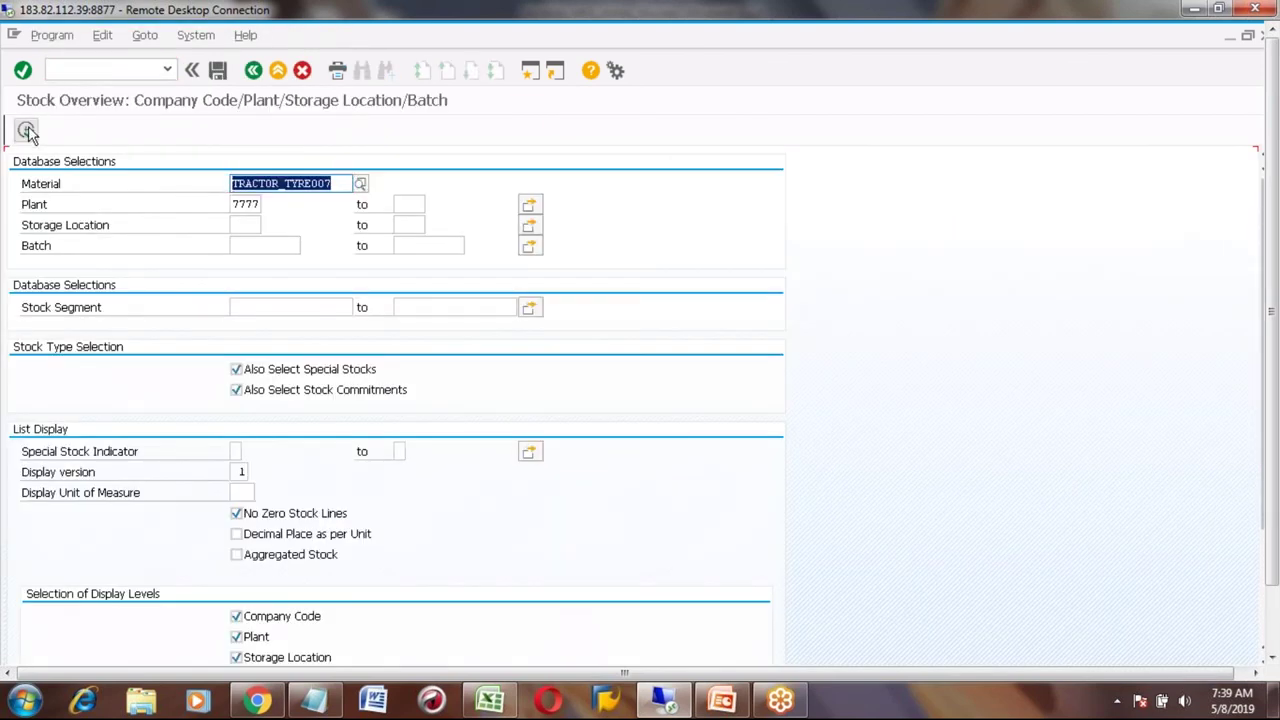
{"action": "left_click", "coordinate": [26, 131]}
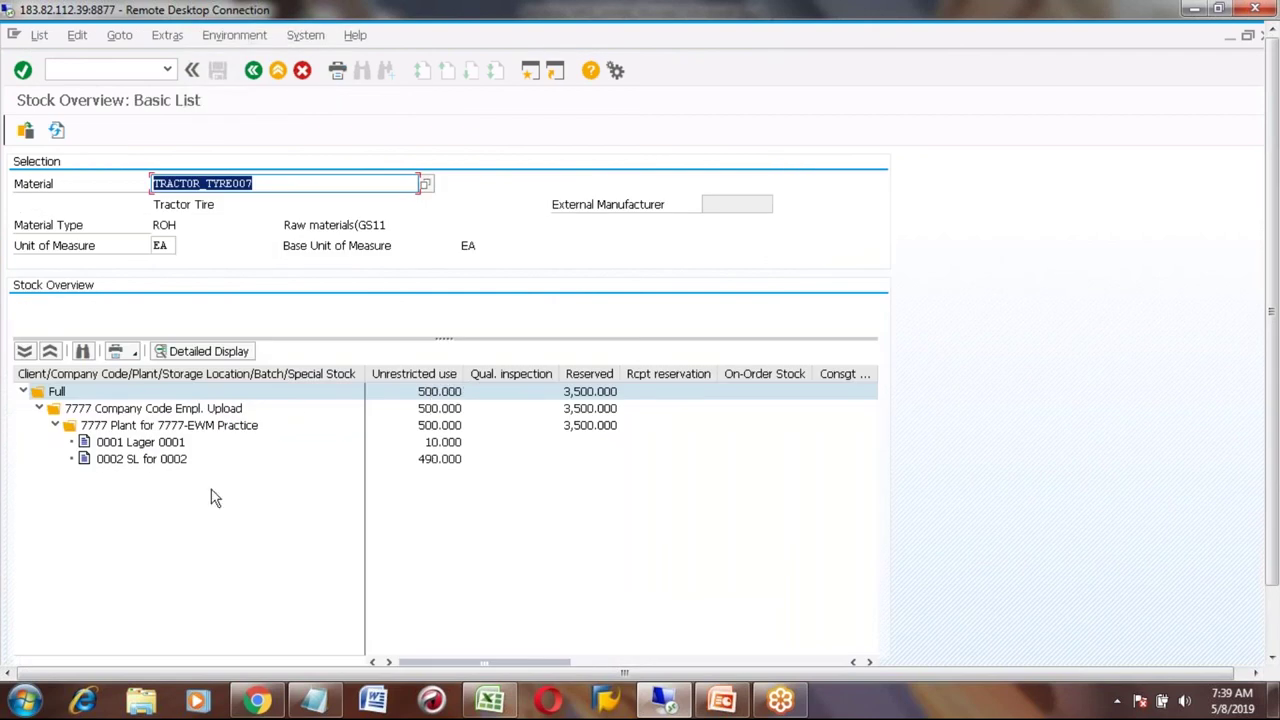
- Examine the unrestricted-use stock in storage locations 0002 and 0001, then exit the stock overview
{"action": "left_click", "coordinate": [145, 460]}
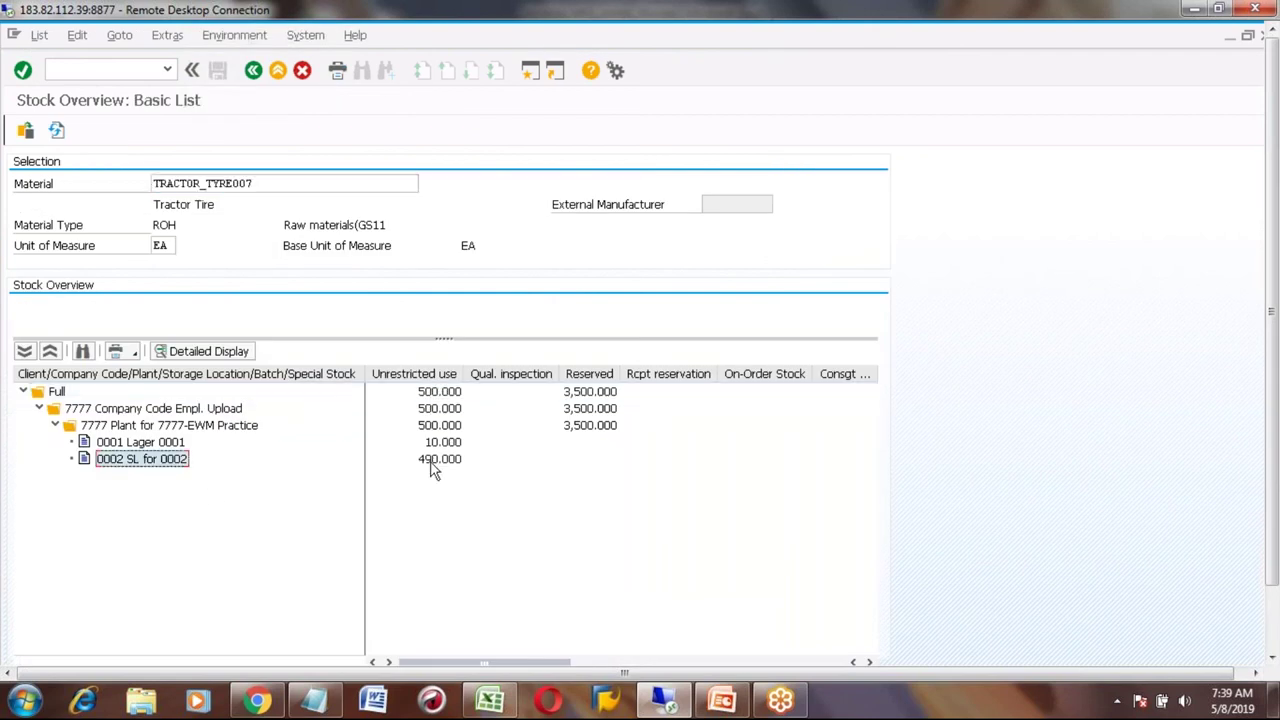
{"action": "left_click", "coordinate": [432, 460]}
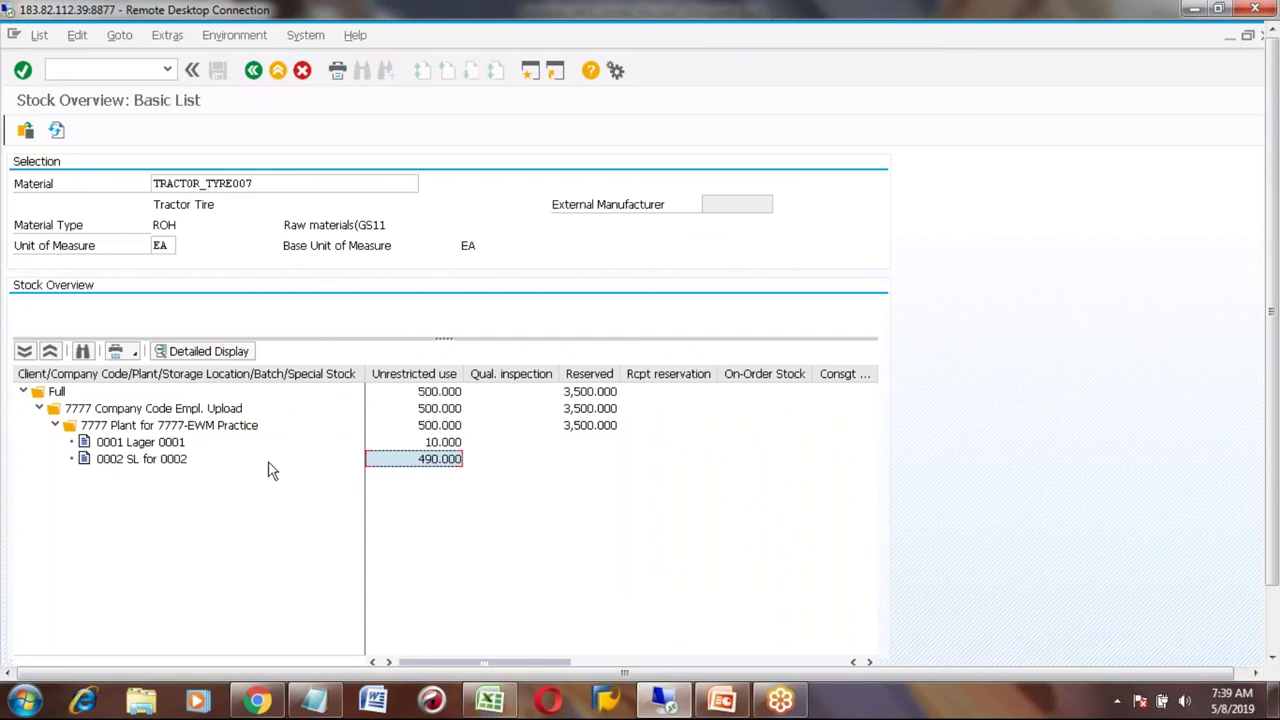
{"action": "left_click", "coordinate": [170, 445]}
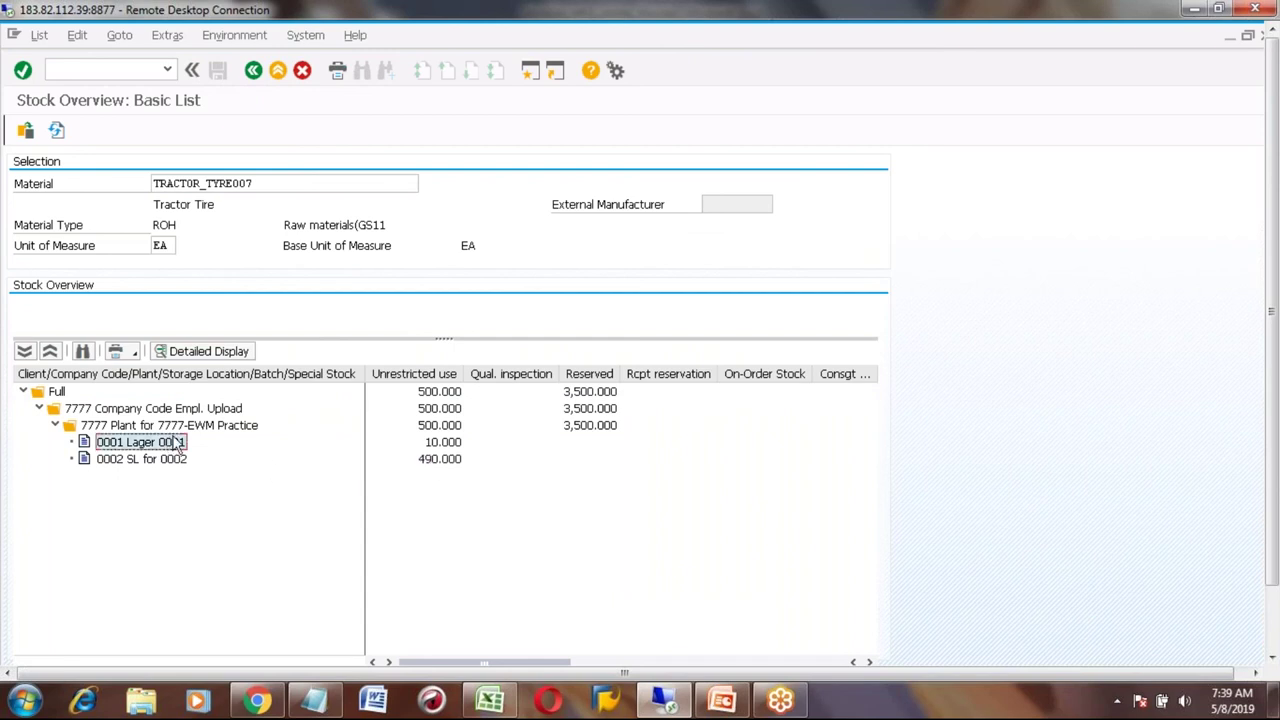
{"action": "left_click", "coordinate": [446, 447]}
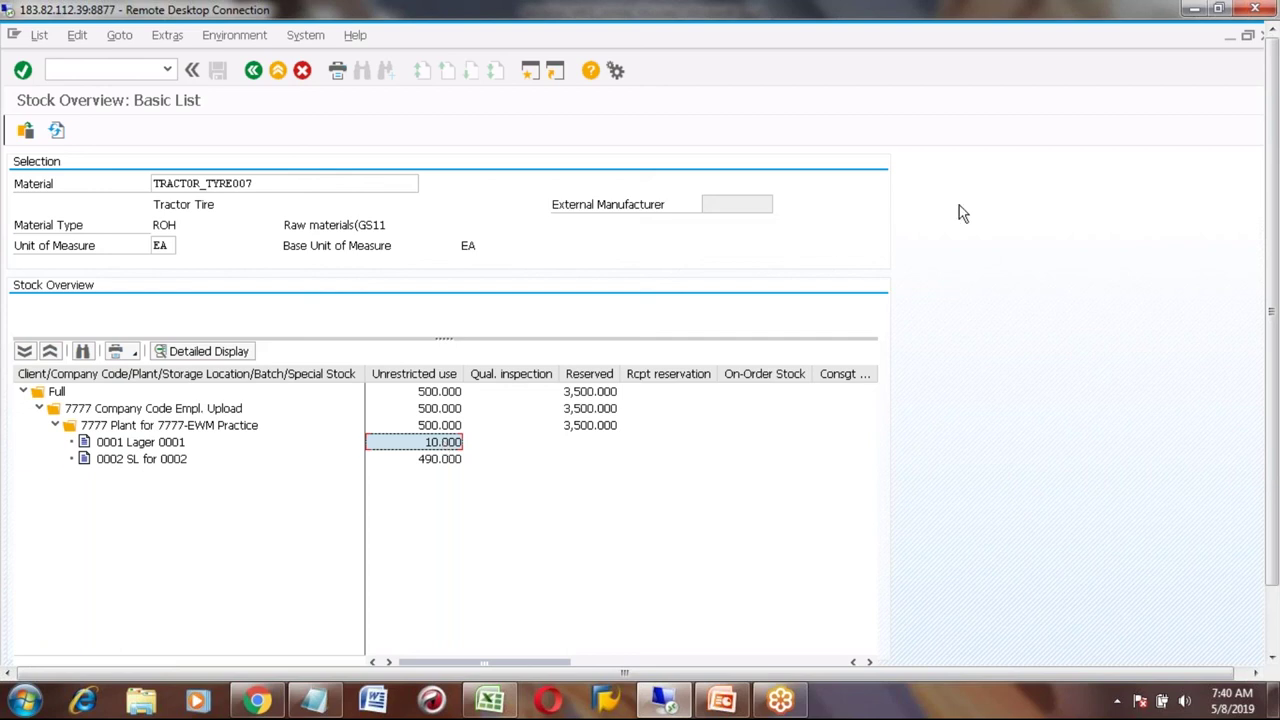
{"action": "key", "text": "Return"}
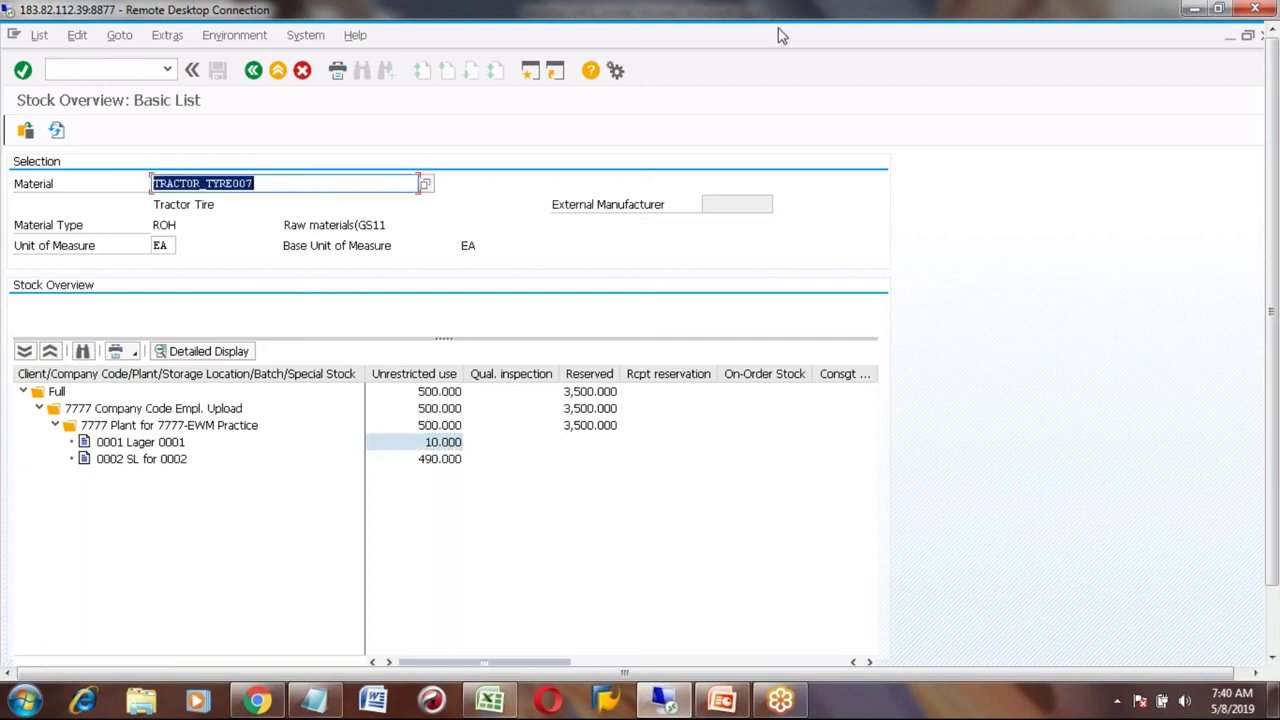
{"action": "left_click", "coordinate": [277, 72]}
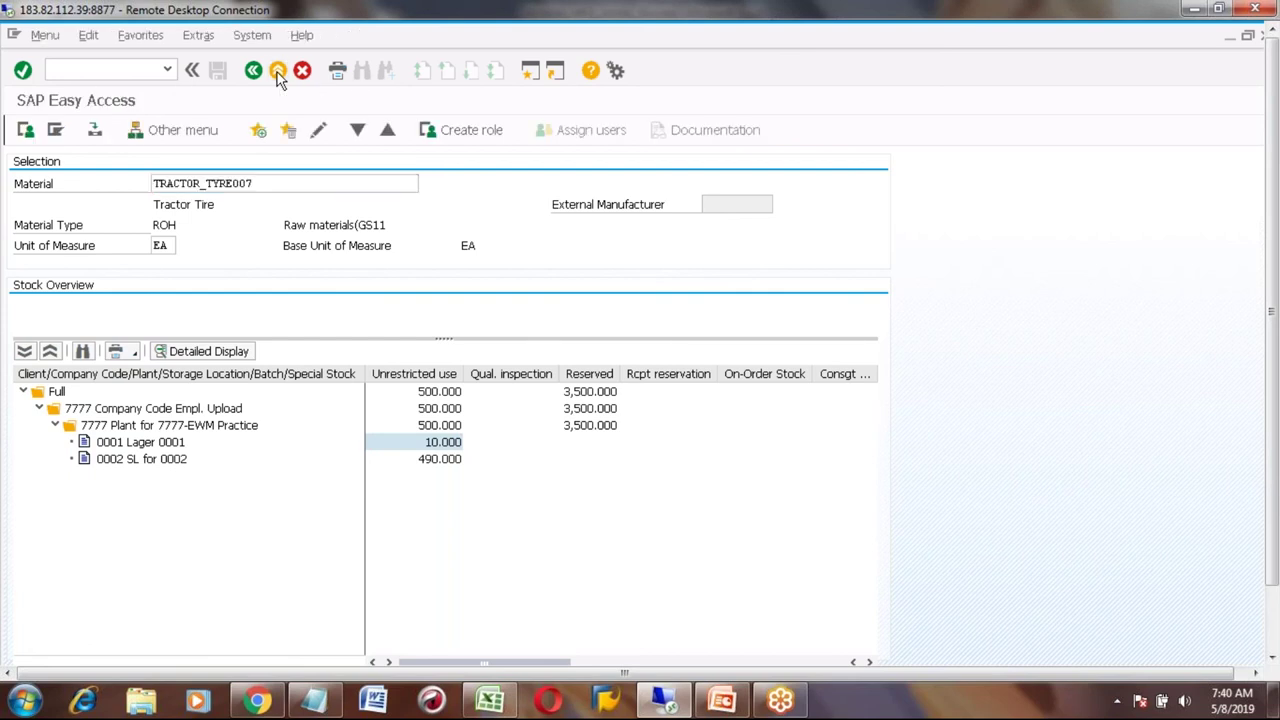